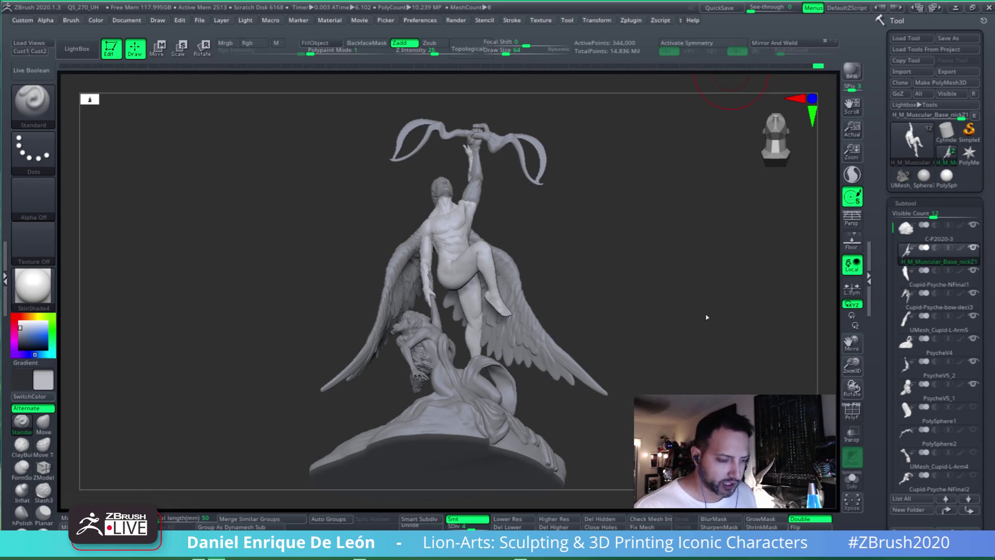
# Examine the whole winged-figure sculpture from several sides, ending close up on the clasped arms
pyautogui.moveTo(804, 300)
pyautogui.mouseDown()
pyautogui.moveTo(737, 317)
pyautogui.moveTo(715, 301)
pyautogui.moveTo(705, 333)
pyautogui.moveTo(736, 269)
pyautogui.mouseUp()
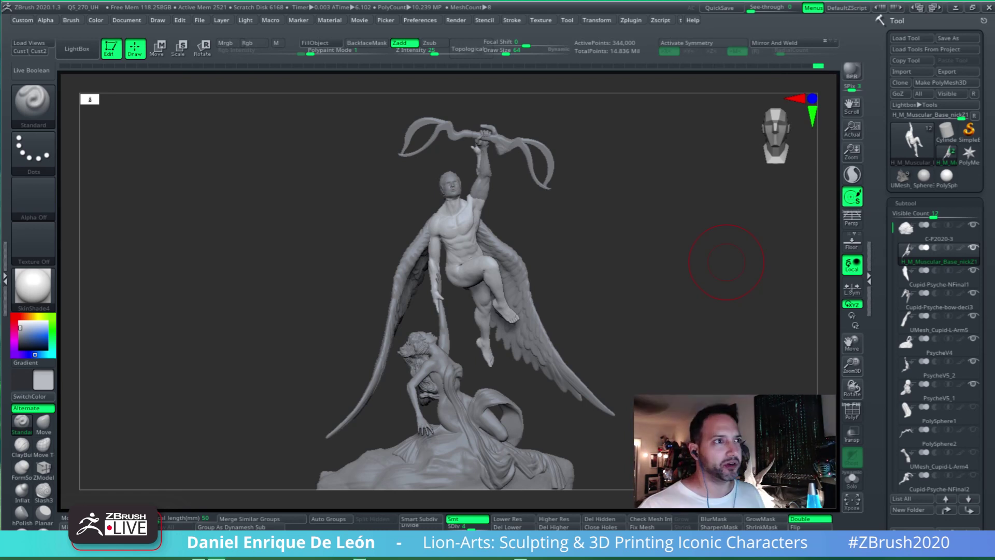
pyautogui.moveTo(729, 287); pyautogui.dragTo(710, 291)
pyautogui.moveTo(497, 252); pyautogui.dragTo(628, 301)
pyautogui.moveTo(601, 242); pyautogui.dragTo(593, 259)
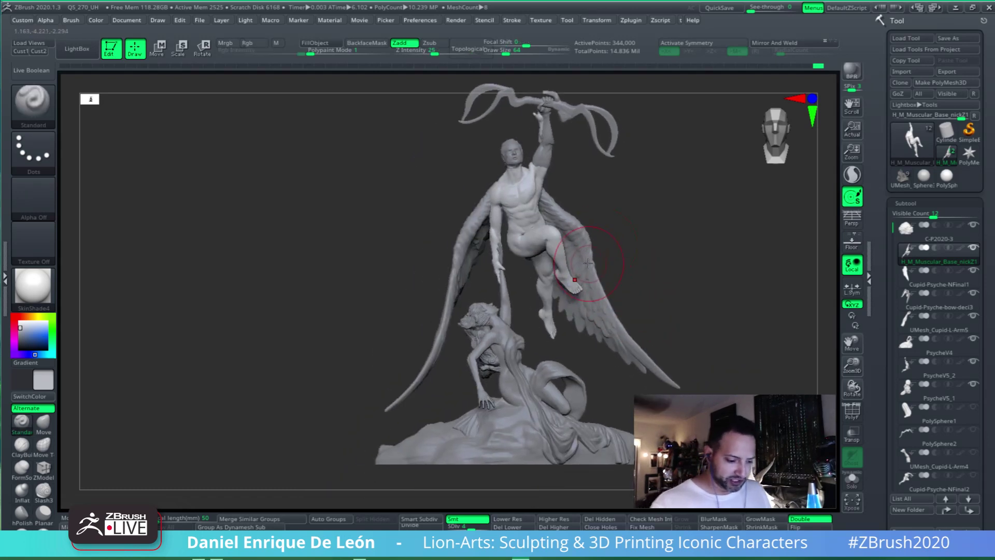
pyautogui.moveTo(570, 275)
pyautogui.mouseDown(button='right')
pyautogui.moveTo(541, 254)
pyautogui.moveTo(528, 212)
pyautogui.moveTo(555, 252)
pyautogui.mouseUp(button='right')
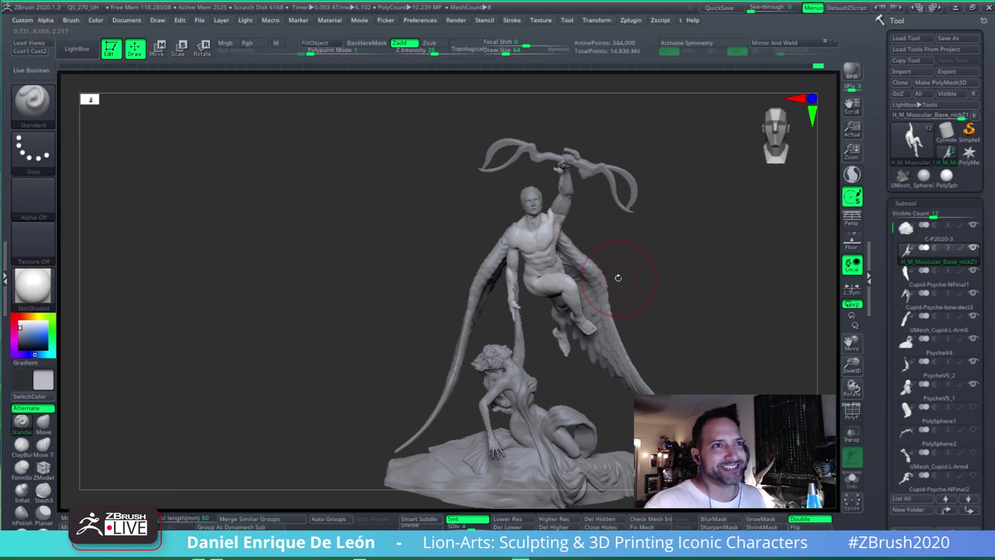
pyautogui.moveTo(713, 251); pyautogui.dragTo(591, 280)
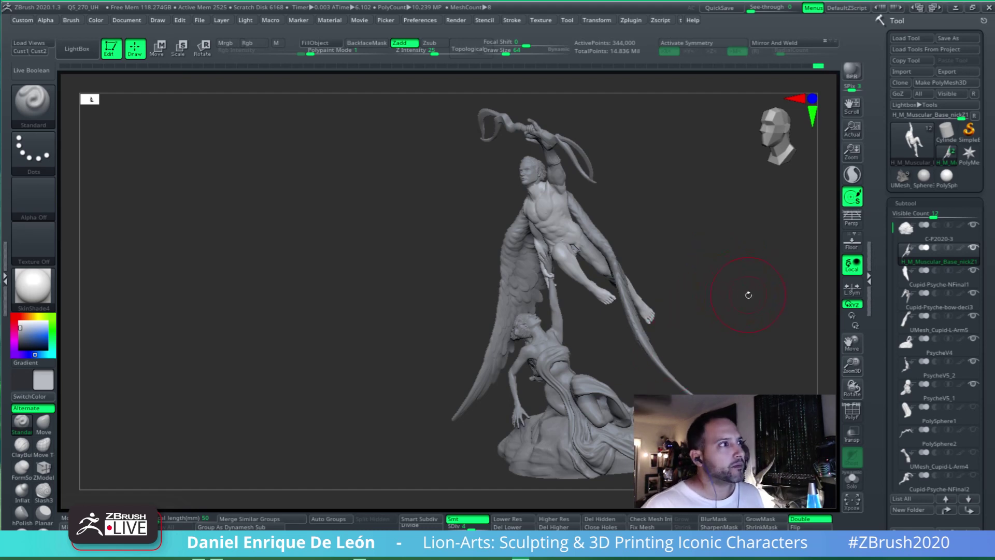
pyautogui.moveTo(736, 253); pyautogui.dragTo(534, 240)
pyautogui.moveTo(571, 370)
pyautogui.keyDown('alt'); pyautogui.mouseDown()
pyautogui.moveTo(594, 333)
pyautogui.moveTo(540, 258)
pyautogui.moveTo(626, 330)
pyautogui.moveTo(613, 306)
pyautogui.moveTo(592, 310)
pyautogui.moveTo(564, 280)
pyautogui.moveTo(588, 313)
pyautogui.moveTo(599, 300)
pyautogui.moveTo(655, 343)
pyautogui.moveTo(604, 366)
pyautogui.moveTo(609, 240)
pyautogui.mouseUp(); pyautogui.keyUp('alt')
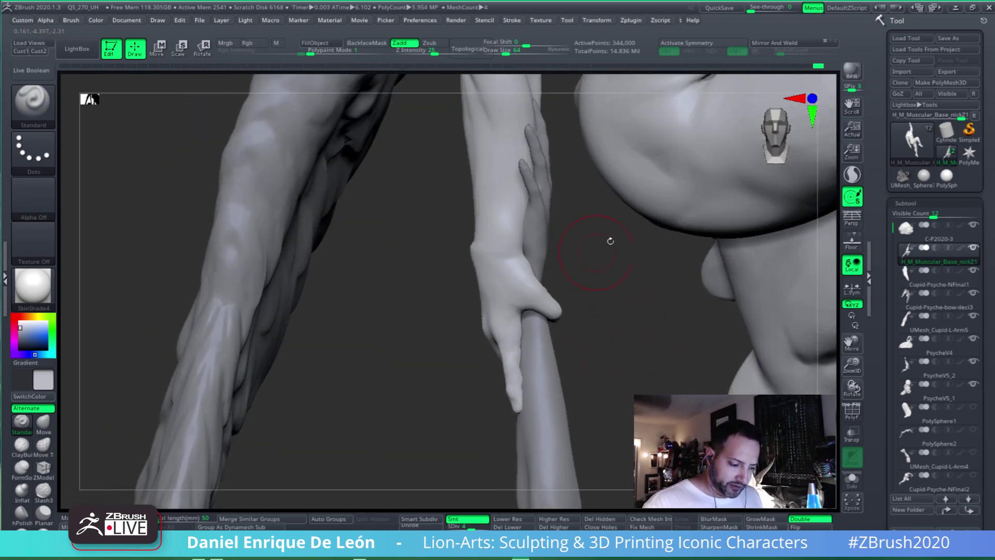
# Show only the muscular male body subtool in Solo mode and choose the SelectLasso brush
pyautogui.click(852, 480)
pyautogui.moveTo(596, 259); pyautogui.dragTo(544, 286)
pyautogui.moveTo(521, 254)
pyautogui.mouseDown()
pyautogui.moveTo(541, 265)
pyautogui.moveTo(524, 235)
pyautogui.moveTo(544, 260)
pyautogui.moveTo(555, 333)
pyautogui.moveTo(558, 306)
pyautogui.moveTo(586, 313)
pyautogui.moveTo(595, 295)
pyautogui.mouseUp()
pyautogui.hotkey('ctrl', 'shift')
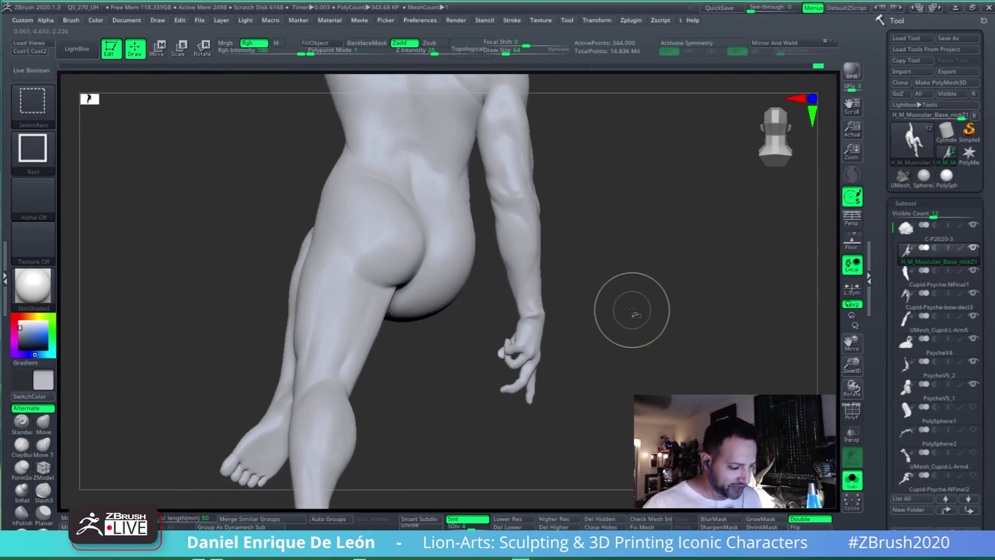
pyautogui.hotkey('ctrl', 'shift', 'b')
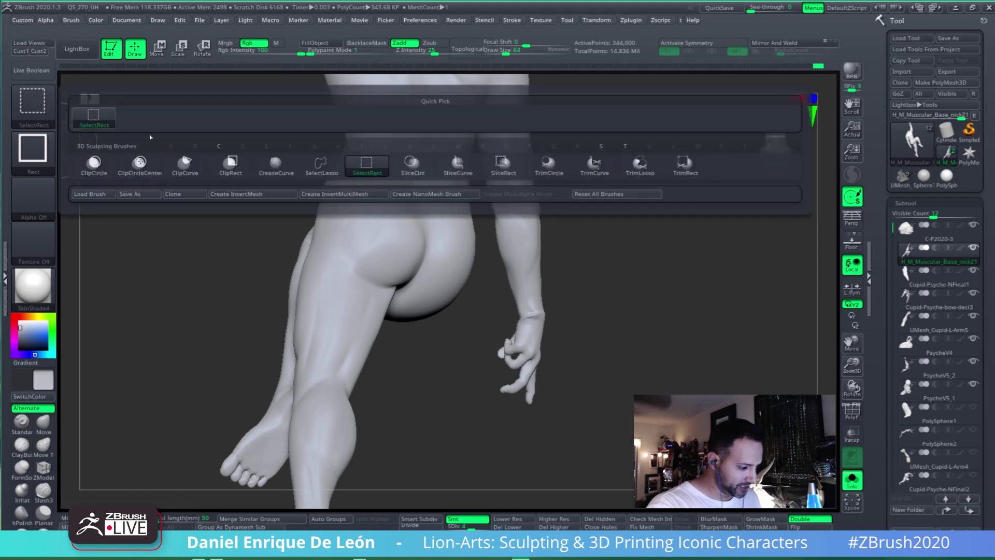
pyautogui.click(322, 164)
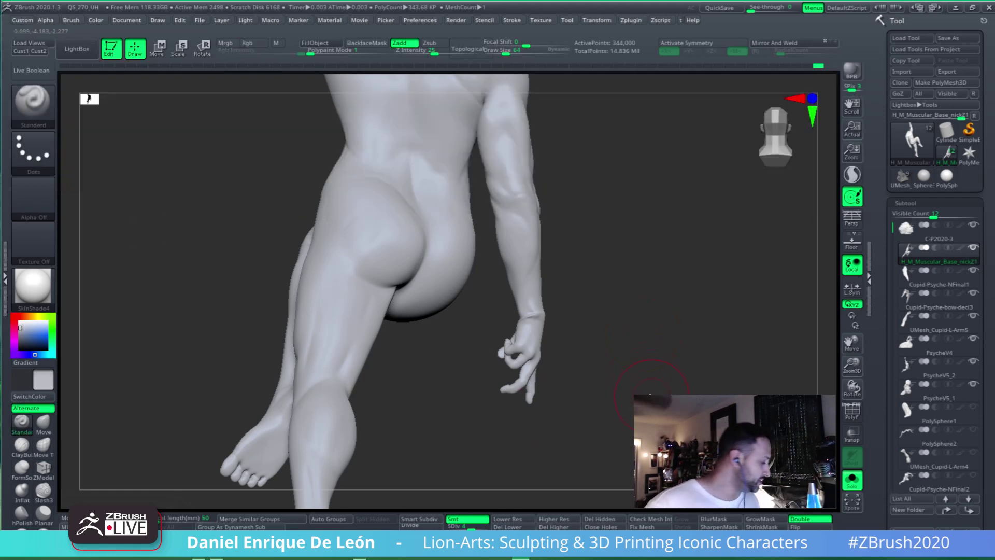
# Lasso around the male figure's lowered arm and invert the visibility so only that arm is displayed
pyautogui.moveTo(688, 311); pyautogui.dragTo(683, 333)
pyautogui.moveTo(638, 390)
pyautogui.keyDown('ctrl'); pyautogui.keyDown('shift'); pyautogui.mouseDown()
pyautogui.moveTo(630, 267)
pyautogui.moveTo(540, 115)
pyautogui.moveTo(490, 243)
pyautogui.moveTo(500, 347)
pyautogui.moveTo(523, 403)
pyautogui.mouseUp(); pyautogui.keyUp('shift'); pyautogui.keyUp('ctrl')
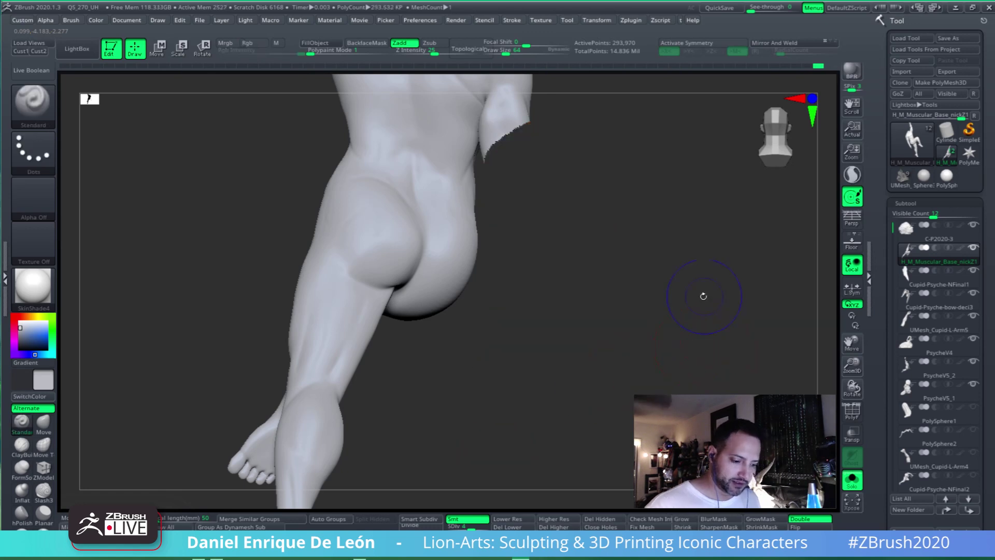
pyautogui.keyDown('ctrl'); pyautogui.keyDown('shift'); pyautogui.moveTo(703, 296); pyautogui.dragTo(711, 284); pyautogui.keyUp('shift'); pyautogui.keyUp('ctrl')
pyautogui.moveTo(583, 195)
pyautogui.mouseDown()
pyautogui.moveTo(686, 269)
pyautogui.moveTo(581, 239)
pyautogui.moveTo(542, 127)
pyautogui.moveTo(498, 228)
pyautogui.mouseUp()
pyautogui.keyDown('ctrl'); pyautogui.keyDown('shift'); pyautogui.click(704, 259); pyautogui.keyUp('shift'); pyautogui.keyUp('ctrl')
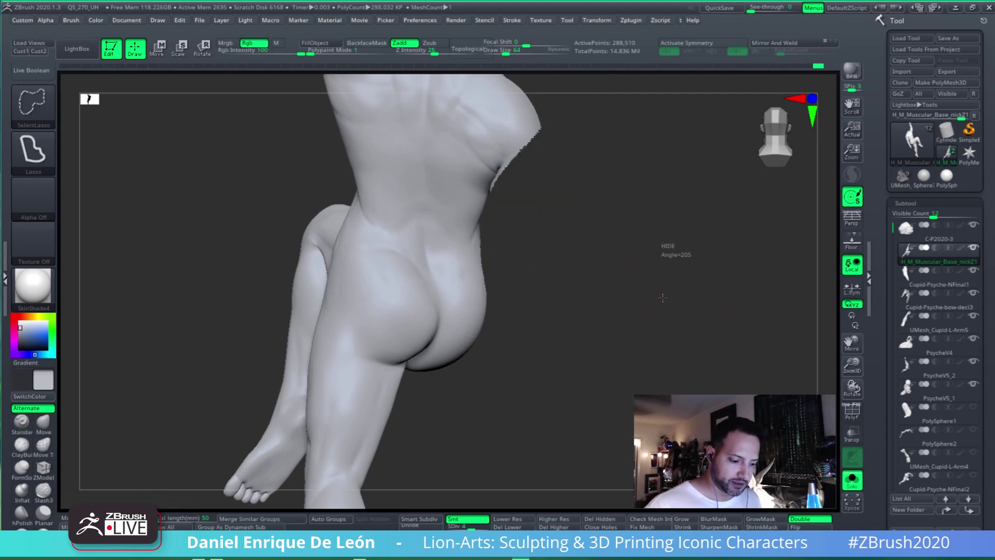
pyautogui.moveTo(662, 298)
pyautogui.keyDown('ctrl'); pyautogui.keyDown('shift'); pyautogui.mouseDown()
pyautogui.moveTo(655, 306)
pyautogui.moveTo(568, 243)
pyautogui.moveTo(589, 268)
pyautogui.moveTo(619, 224)
pyautogui.moveTo(653, 291)
pyautogui.moveTo(555, 275)
pyautogui.moveTo(564, 365)
pyautogui.mouseUp(); pyautogui.keyUp('shift'); pyautogui.keyUp('ctrl')
pyautogui.moveTo(593, 245)
pyautogui.keyDown('ctrl'); pyautogui.keyDown('shift'); pyautogui.mouseDown()
pyautogui.moveTo(550, 196)
pyautogui.moveTo(524, 231)
pyautogui.mouseUp(); pyautogui.keyUp('shift'); pyautogui.keyUp('ctrl')
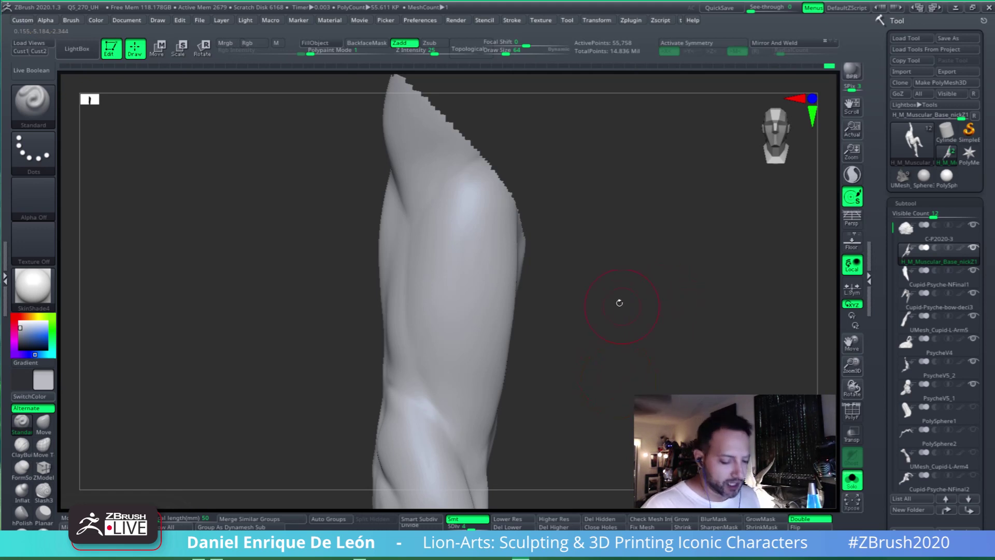
# Check the isolated arm down to the fingers and turn Solo mode off to bring back the other subtools
pyautogui.moveTo(619, 302); pyautogui.dragTo(623, 297)
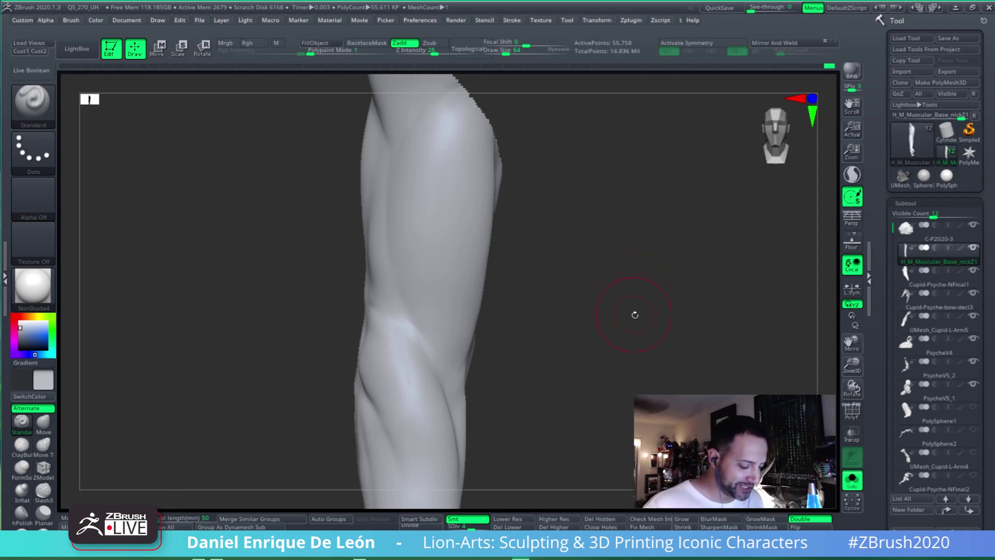
pyautogui.moveTo(630, 311)
pyautogui.mouseDown()
pyautogui.moveTo(612, 292)
pyautogui.moveTo(596, 298)
pyautogui.mouseUp()
pyautogui.moveTo(632, 331); pyautogui.dragTo(634, 302)
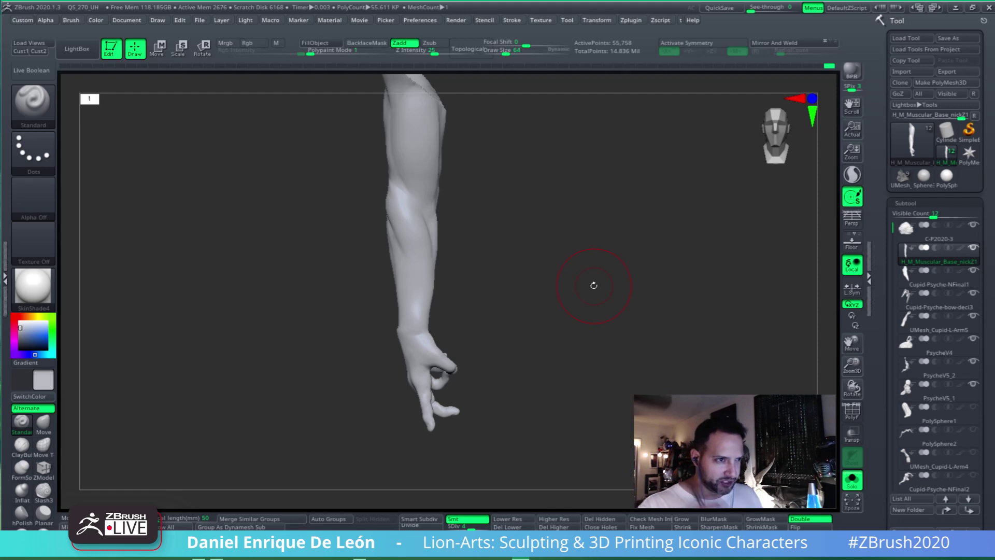
pyautogui.moveTo(594, 355); pyautogui.dragTo(720, 333)
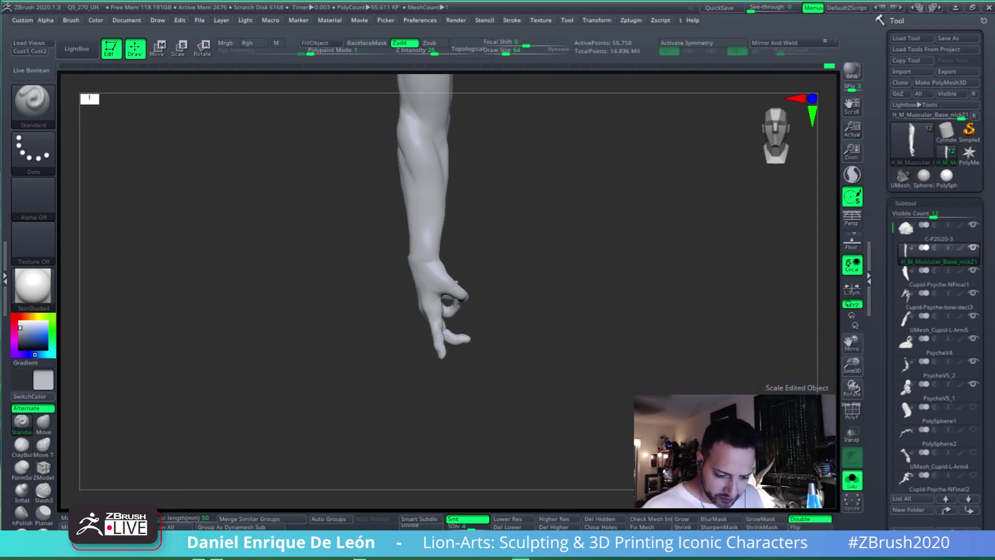
pyautogui.click(852, 480)
pyautogui.moveTo(606, 317); pyautogui.dragTo(631, 310)
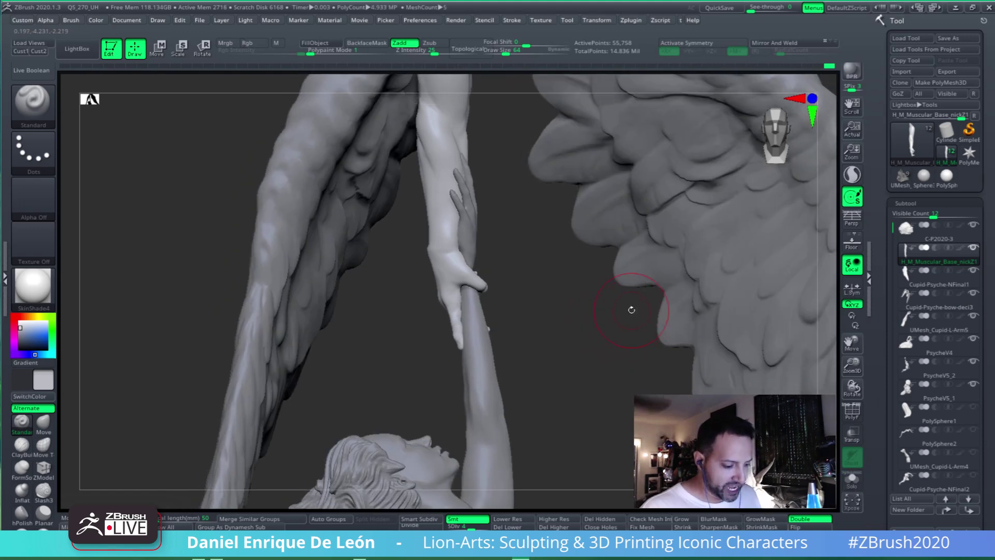
pyautogui.moveTo(363, 197)
pyautogui.mouseDown(button='right')
pyautogui.moveTo(374, 246)
pyautogui.moveTo(383, 198)
pyautogui.mouseUp(button='right')
pyautogui.press('shift')
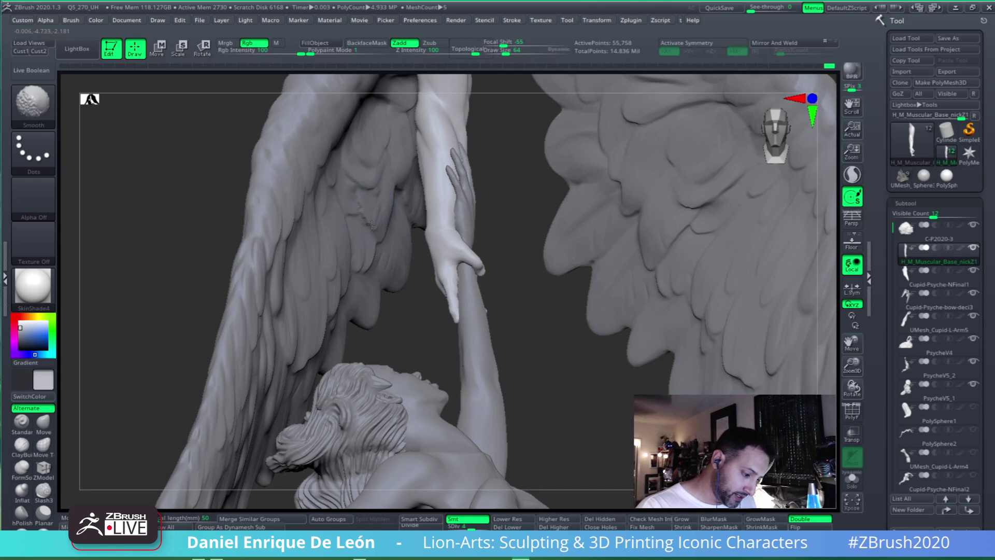
# Make the woman's body PsycheVS_2 the active subtool and inspect where her hand meets the man's grip
pyautogui.keyDown('alt'); pyautogui.click(369, 213); pyautogui.keyUp('alt')
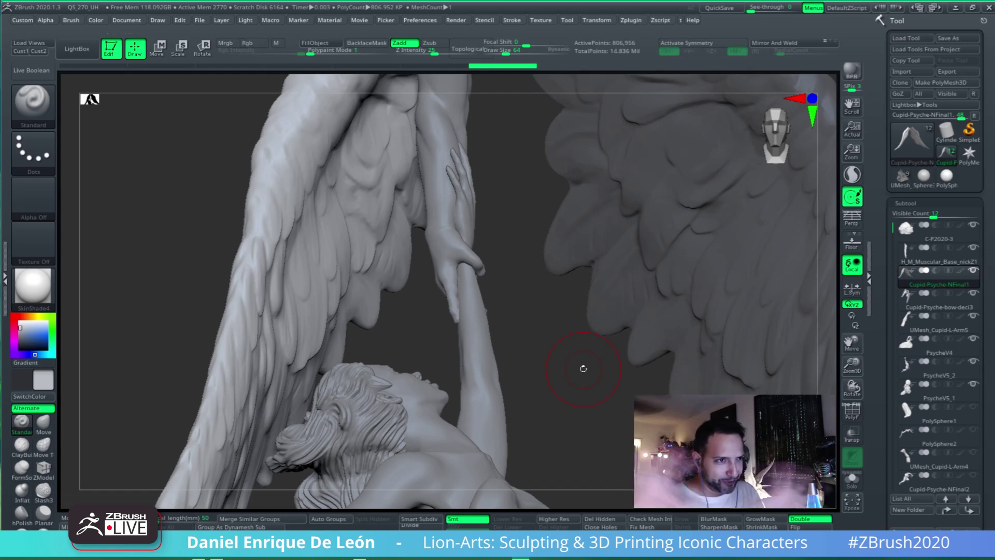
pyautogui.moveTo(456, 288)
pyautogui.keyDown('alt'); pyautogui.mouseDown(button='right')
pyautogui.moveTo(495, 259)
pyautogui.moveTo(511, 298)
pyautogui.moveTo(523, 282)
pyautogui.moveTo(501, 303)
pyautogui.mouseUp(button='right'); pyautogui.keyUp('alt')
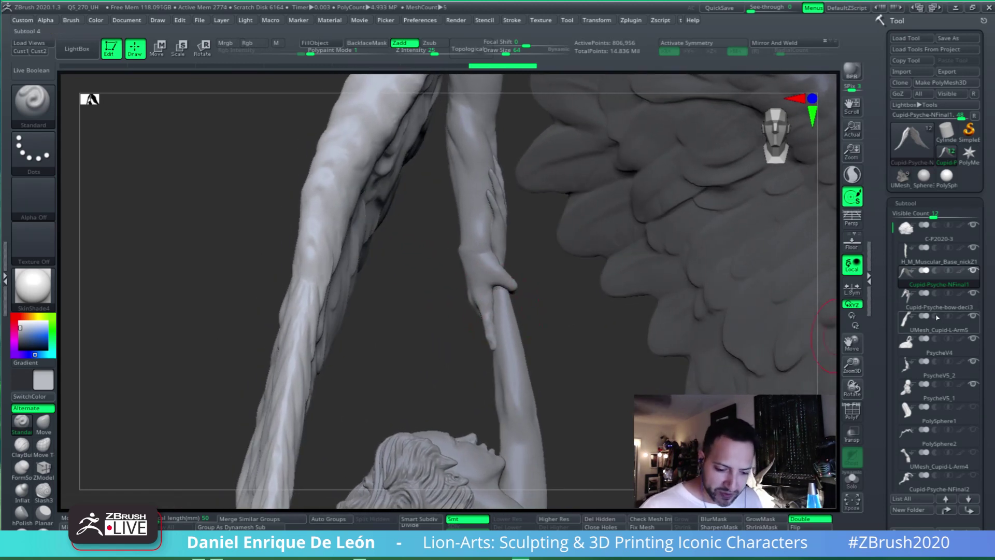
pyautogui.keyDown('alt'); pyautogui.click(513, 392); pyautogui.keyUp('alt')
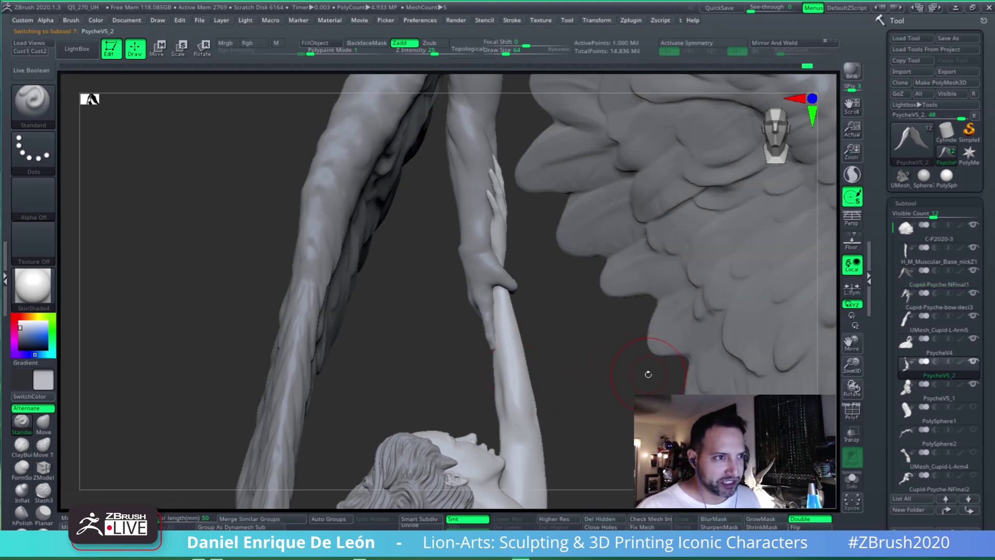
pyautogui.moveTo(515, 370); pyautogui.dragTo(533, 307, button='right')
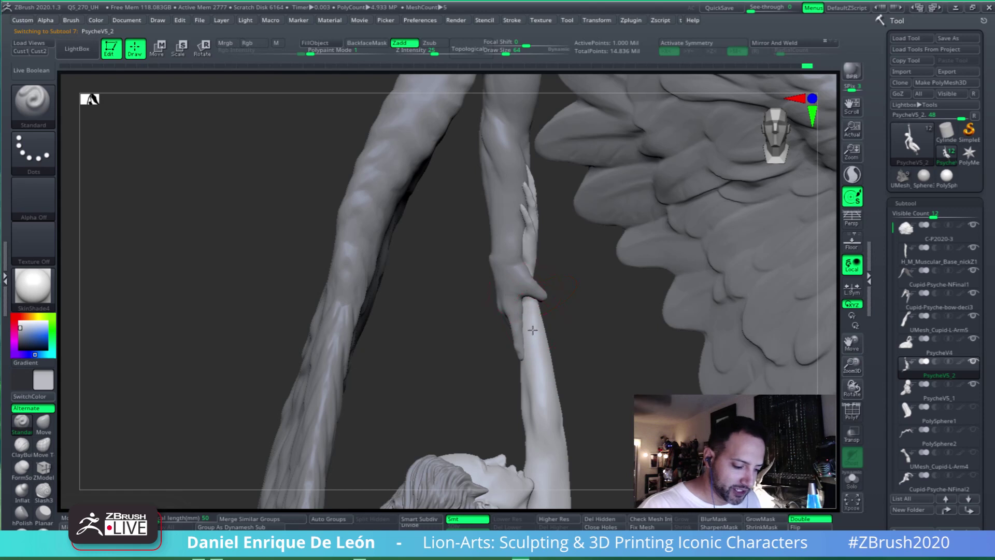
pyautogui.moveTo(529, 298); pyautogui.dragTo(515, 291, button='right')
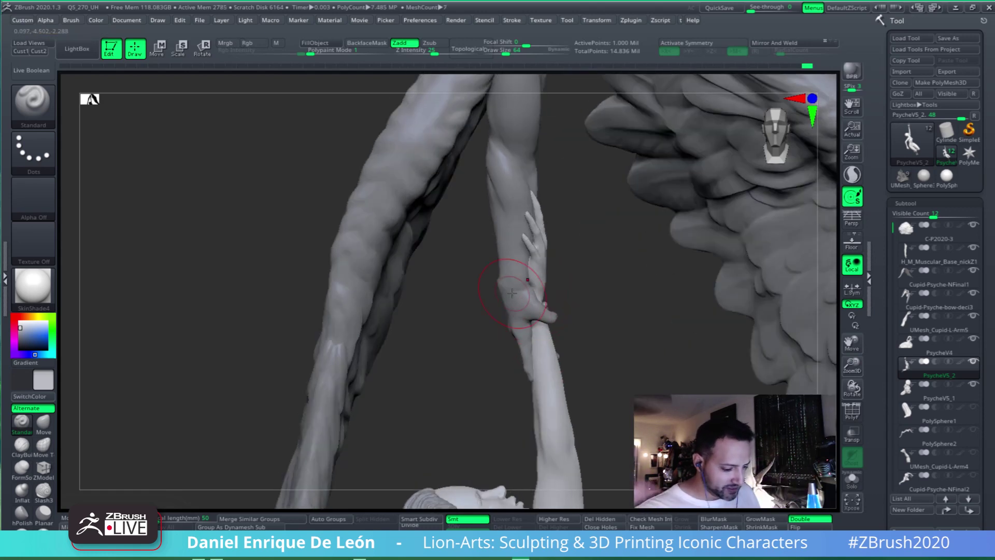
pyautogui.moveTo(543, 295)
pyautogui.keyDown('alt'); pyautogui.mouseDown(button='right')
pyautogui.moveTo(546, 273)
pyautogui.moveTo(516, 305)
pyautogui.mouseUp(button='right'); pyautogui.keyUp('alt')
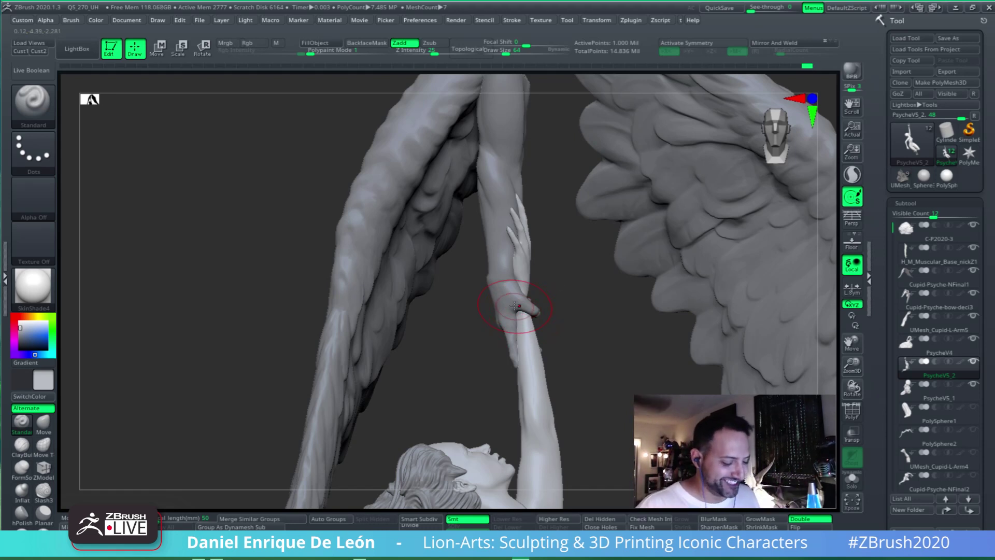
pyautogui.moveTo(517, 311); pyautogui.dragTo(542, 295, button='right')
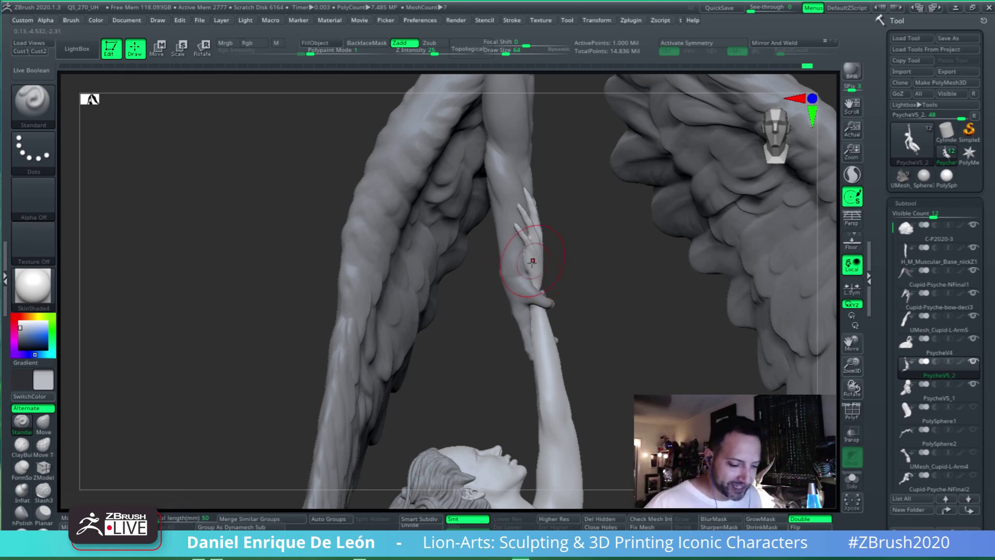
pyautogui.moveTo(543, 310); pyautogui.dragTo(560, 323)
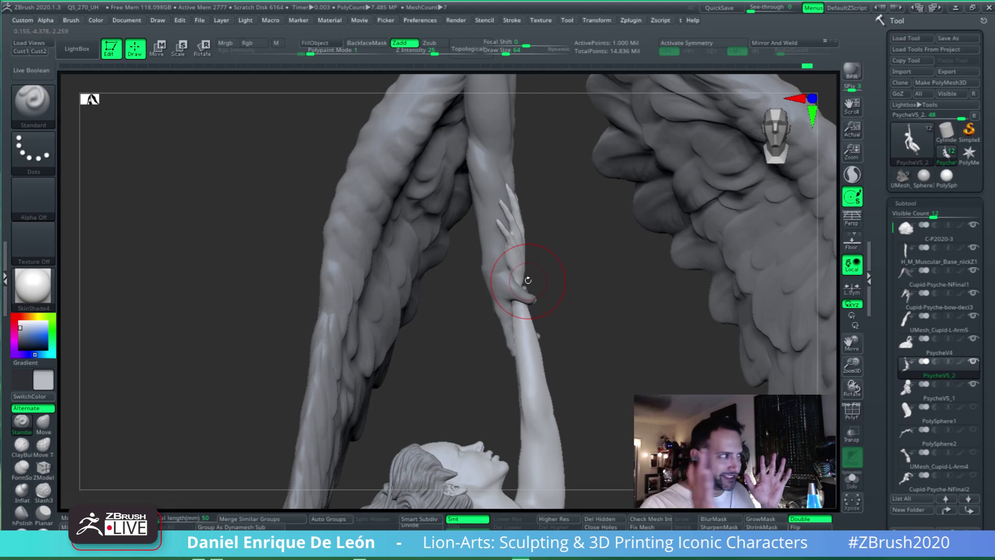
pyautogui.moveTo(518, 322)
pyautogui.mouseDown()
pyautogui.moveTo(528, 278)
pyautogui.moveTo(550, 287)
pyautogui.moveTo(534, 293)
pyautogui.moveTo(556, 275)
pyautogui.moveTo(576, 285)
pyautogui.mouseUp()
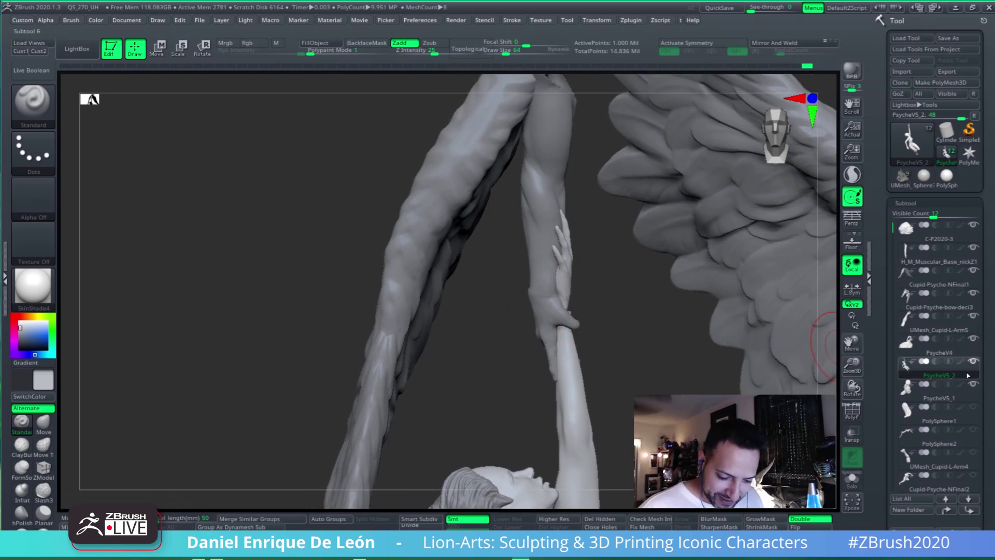
# Hide the wings subtool Cupid-Psyche-NFinal1
pyautogui.moveTo(965, 386)
pyautogui.moveTo(966, 277)
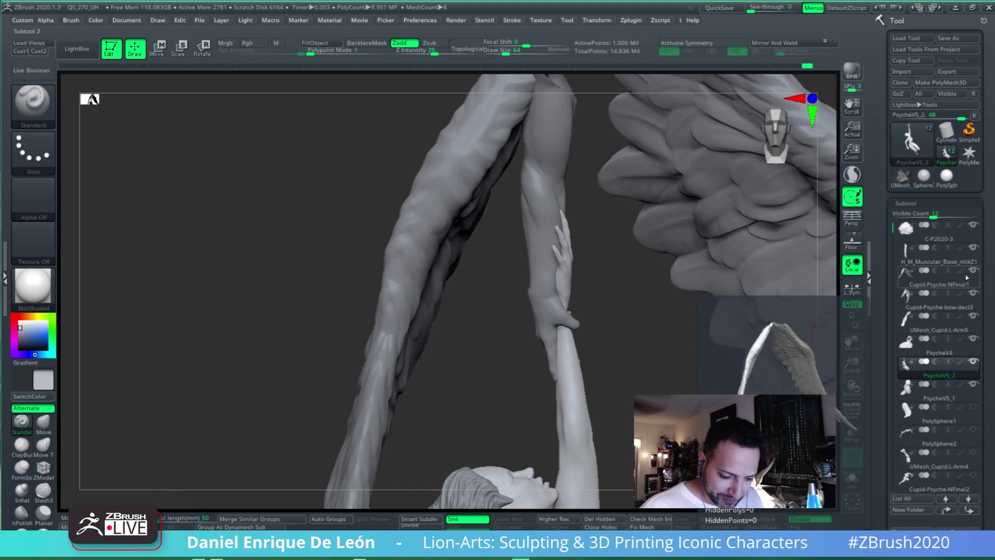
pyautogui.click(972, 272)
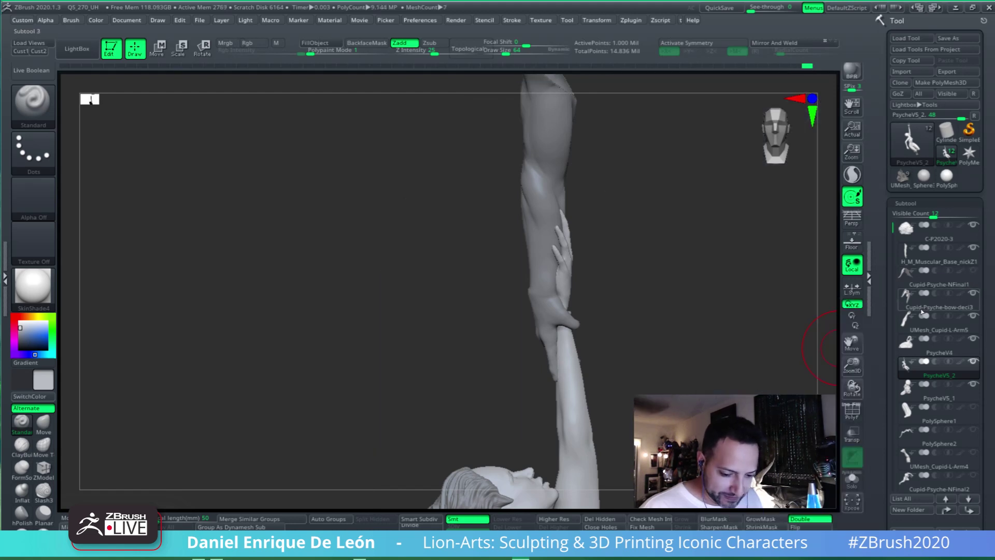
# Examine the woman's hand and the man's fingers around her wrist up close from several angles
pyautogui.keyDown('alt'); pyautogui.moveTo(560, 285); pyautogui.dragTo(551, 258, button='right'); pyautogui.keyUp('alt')
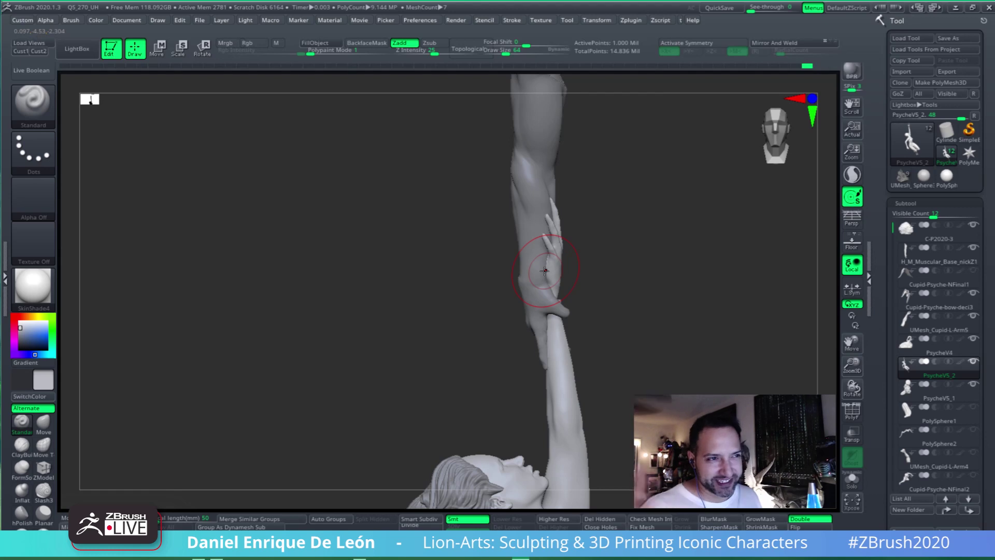
pyautogui.moveTo(566, 277)
pyautogui.keyDown('alt'); pyautogui.mouseDown()
pyautogui.moveTo(577, 247)
pyautogui.moveTo(563, 289)
pyautogui.moveTo(548, 282)
pyautogui.mouseUp(); pyautogui.keyUp('alt')
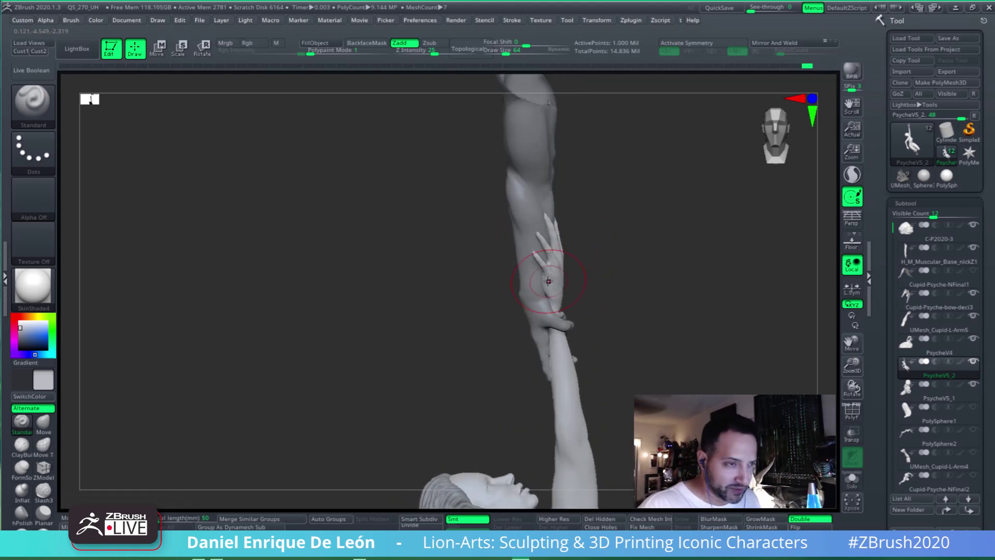
pyautogui.moveTo(557, 333)
pyautogui.keyDown('alt'); pyautogui.mouseDown(button='right')
pyautogui.moveTo(567, 282)
pyautogui.moveTo(540, 280)
pyautogui.moveTo(561, 271)
pyautogui.mouseUp(button='right'); pyautogui.keyUp('alt')
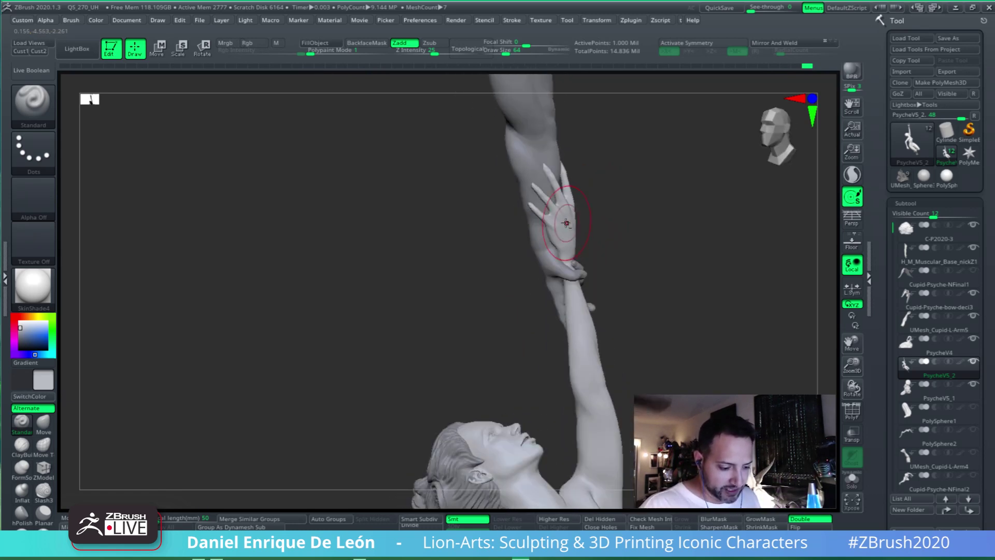
pyautogui.keyDown('alt'); pyautogui.moveTo(560, 218); pyautogui.dragTo(567, 280, button='right'); pyautogui.keyUp('alt')
pyautogui.moveTo(622, 260)
pyautogui.mouseDown(button='right')
pyautogui.moveTo(567, 283)
pyautogui.moveTo(559, 296)
pyautogui.moveTo(568, 332)
pyautogui.mouseUp(button='right')
pyautogui.keyDown('alt'); pyautogui.moveTo(591, 339); pyautogui.dragTo(592, 288, button='right'); pyautogui.keyUp('alt')
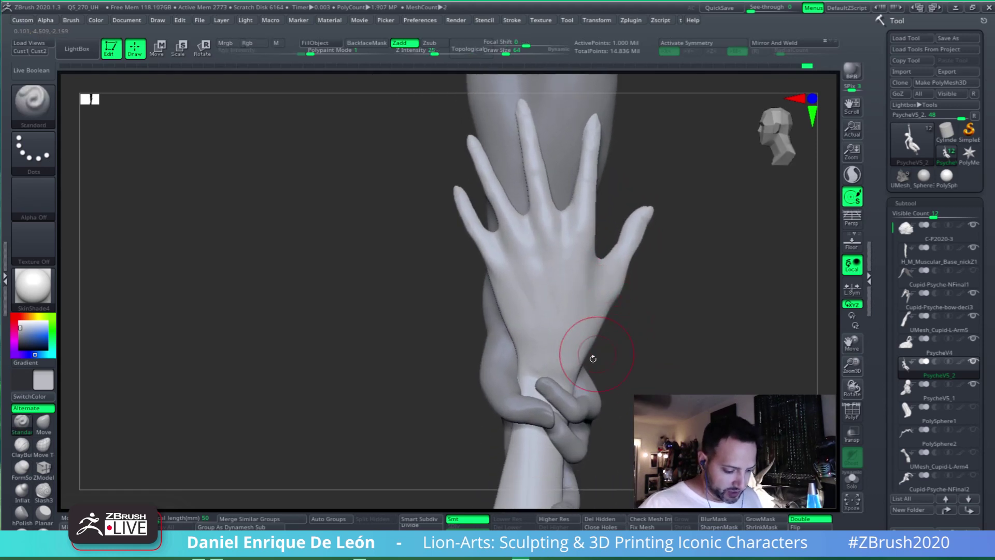
pyautogui.moveTo(548, 377); pyautogui.dragTo(566, 366, button='right')
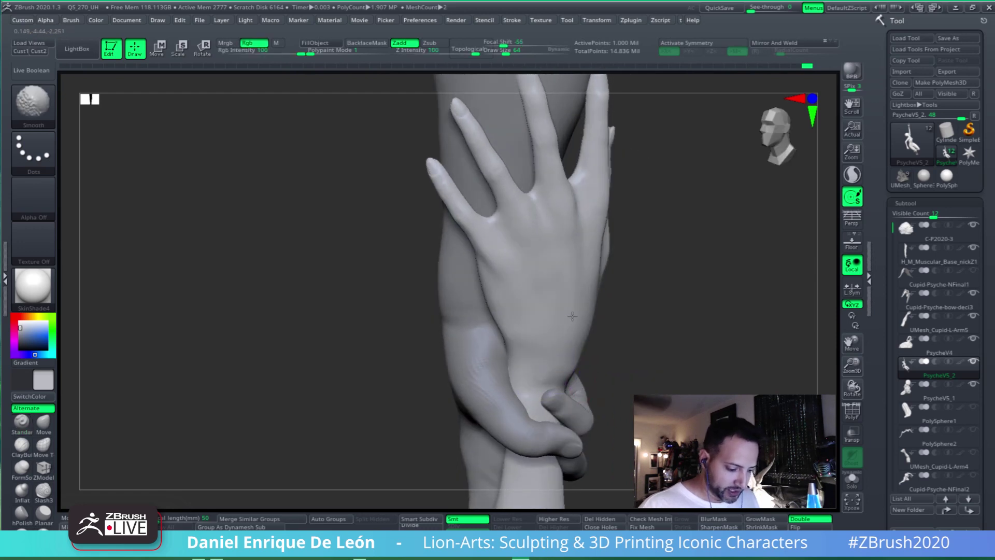
pyautogui.moveTo(626, 307); pyautogui.dragTo(683, 292, button='right')
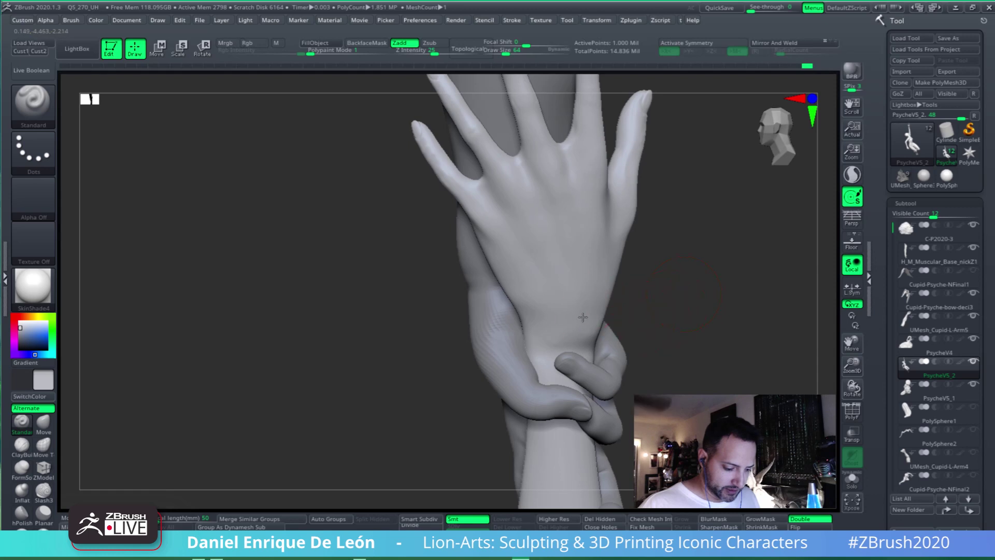
# Choose the Move Topological brush and make the man's arm H_M_Muscular_Base_nickZ1 the active subtool
pyautogui.moveTo(582, 318)
pyautogui.keyDown('alt'); pyautogui.mouseDown(button='right')
pyautogui.moveTo(562, 344)
pyautogui.moveTo(558, 324)
pyautogui.moveTo(499, 322)
pyautogui.mouseUp(button='right'); pyautogui.keyUp('alt')
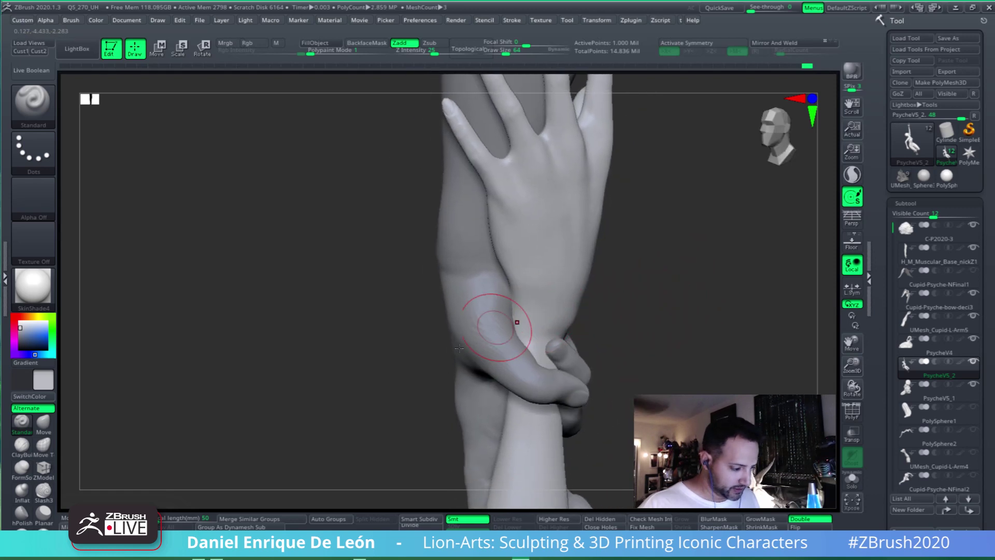
pyautogui.click(43, 444)
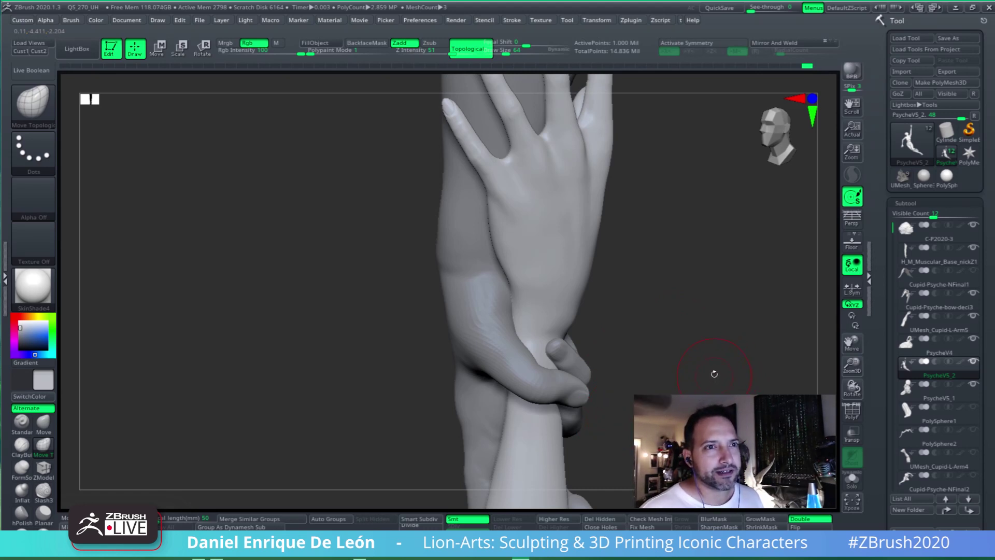
pyautogui.moveTo(594, 352); pyautogui.dragTo(596, 281, button='right')
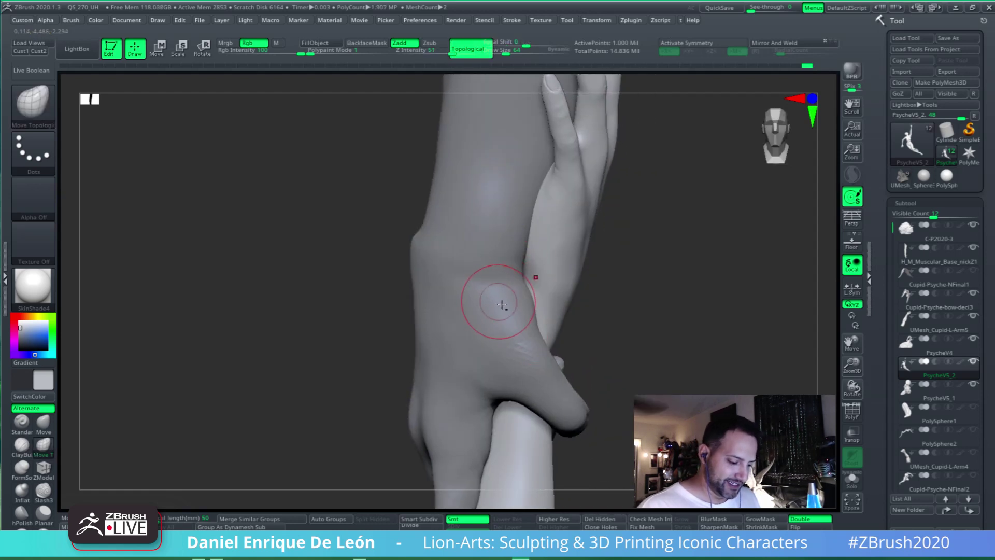
pyautogui.keyDown('alt'); pyautogui.click(500, 310); pyautogui.keyUp('alt')
pyautogui.moveTo(500, 309)
pyautogui.mouseDown(button='right')
pyautogui.moveTo(502, 273)
pyautogui.moveTo(570, 289)
pyautogui.moveTo(565, 275)
pyautogui.moveTo(537, 265)
pyautogui.moveTo(564, 298)
pyautogui.moveTo(564, 276)
pyautogui.mouseUp(button='right')
pyautogui.press('b')
pyautogui.press('m')
pyautogui.press('t')
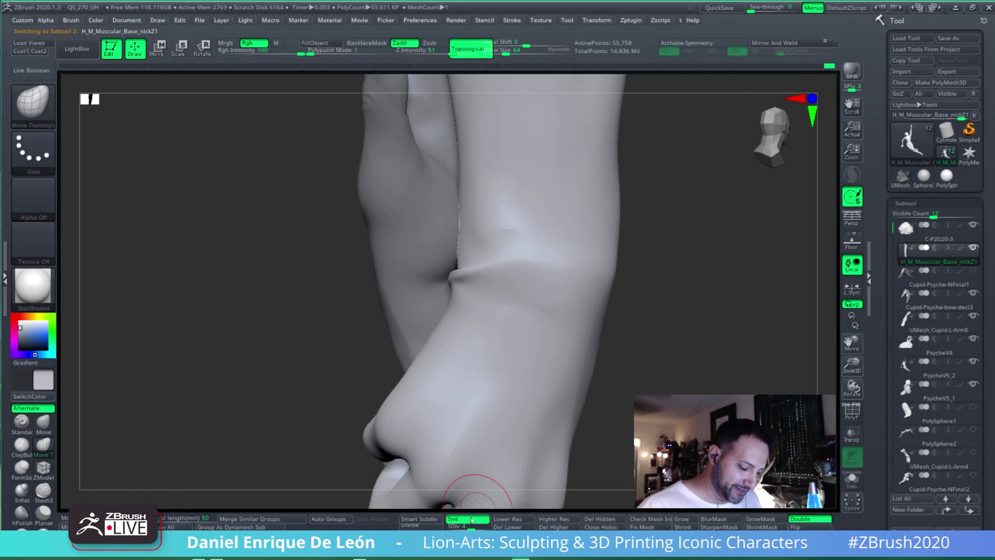
# Lower the man's arm to subdivision level 3 and smooth the sharp crease across the back of his wrist
pyautogui.hotkey('shift', 'd')
pyautogui.press('shift')
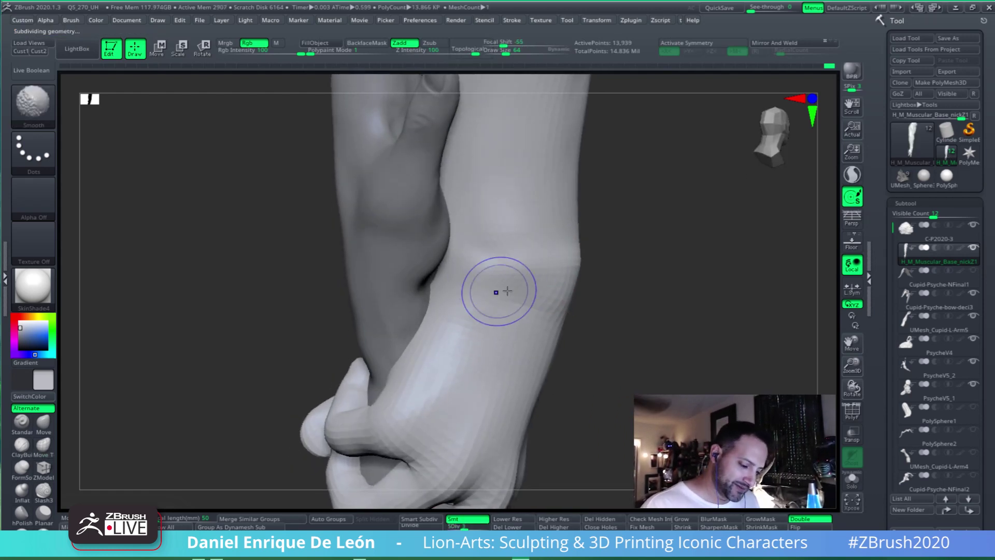
pyautogui.moveTo(508, 291)
pyautogui.mouseDown()
pyautogui.moveTo(555, 278)
pyautogui.moveTo(581, 315)
pyautogui.moveTo(551, 330)
pyautogui.mouseUp()
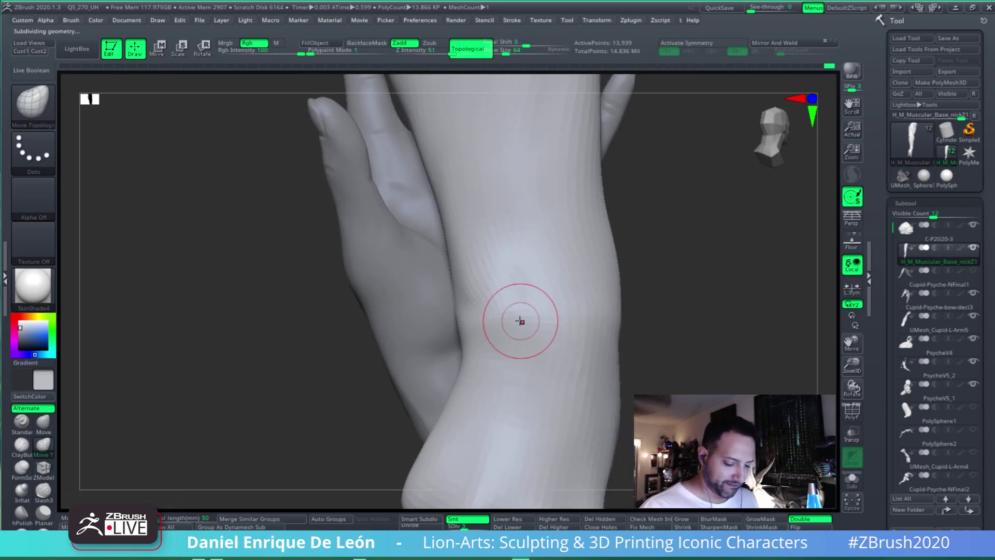
pyautogui.moveTo(520, 322); pyautogui.dragTo(506, 262)
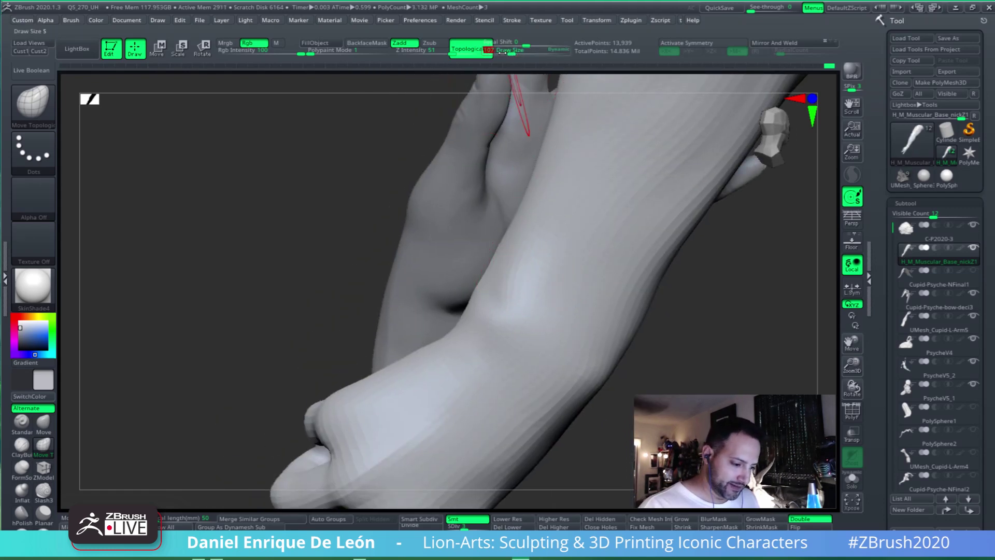
# Enlarge the Move Topological brush to a draw size of 143, then reshape and smooth the outer contour of the man's wrist
pyautogui.moveTo(539, 266)
pyautogui.mouseDown(button='right')
pyautogui.moveTo(529, 224)
pyautogui.moveTo(509, 233)
pyautogui.moveTo(536, 255)
pyautogui.moveTo(491, 292)
pyautogui.moveTo(506, 316)
pyautogui.moveTo(529, 257)
pyautogui.moveTo(566, 264)
pyautogui.moveTo(554, 281)
pyautogui.moveTo(515, 280)
pyautogui.moveTo(527, 280)
pyautogui.moveTo(519, 295)
pyautogui.moveTo(483, 277)
pyautogui.moveTo(569, 250)
pyautogui.moveTo(553, 257)
pyautogui.moveTo(588, 229)
pyautogui.moveTo(590, 278)
pyautogui.moveTo(572, 219)
pyautogui.moveTo(573, 240)
pyautogui.moveTo(533, 257)
pyautogui.moveTo(450, 262)
pyautogui.moveTo(594, 222)
pyautogui.moveTo(591, 309)
pyautogui.moveTo(664, 246)
pyautogui.moveTo(627, 278)
pyautogui.moveTo(629, 293)
pyautogui.moveTo(612, 270)
pyautogui.moveTo(562, 296)
pyautogui.moveTo(543, 278)
pyautogui.moveTo(515, 326)
pyautogui.moveTo(515, 89)
pyautogui.mouseUp(button='right')
pyautogui.press('shift')
pyautogui.press('b')
pyautogui.press('m')
pyautogui.press('t')
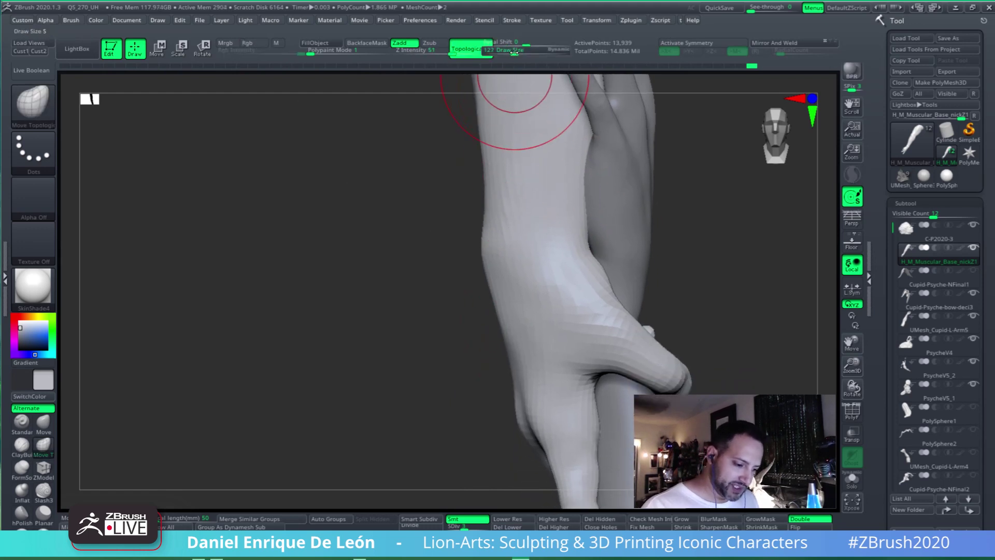
pyautogui.moveTo(514, 256)
pyautogui.mouseDown(button='right')
pyautogui.moveTo(519, 267)
pyautogui.moveTo(475, 256)
pyautogui.moveTo(498, 250)
pyautogui.mouseUp(button='right')
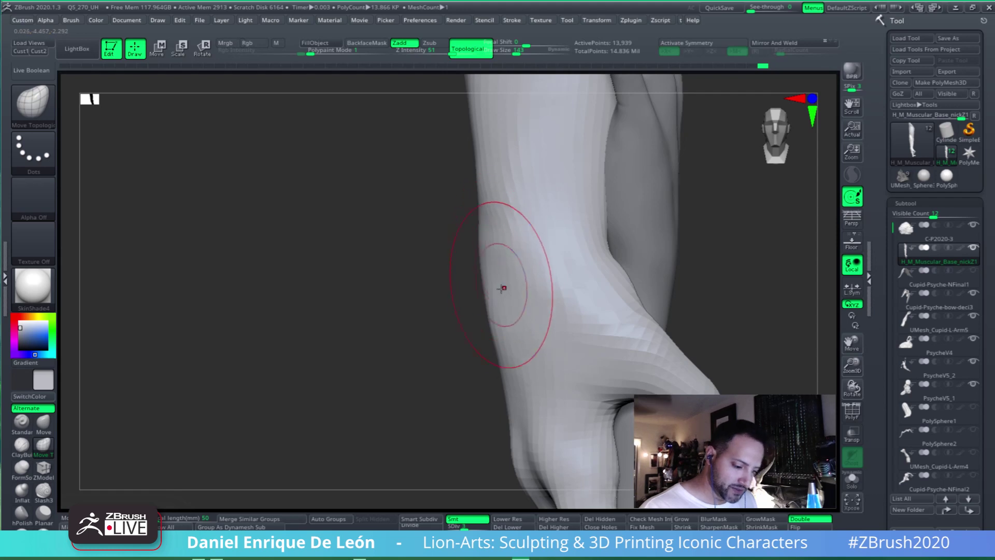
pyautogui.press('shift')
pyautogui.keyDown('shift'); pyautogui.moveTo(508, 274); pyautogui.dragTo(529, 261); pyautogui.keyUp('shift')
pyautogui.moveTo(582, 226)
pyautogui.mouseDown(button='right')
pyautogui.moveTo(584, 261)
pyautogui.moveTo(533, 281)
pyautogui.moveTo(562, 295)
pyautogui.moveTo(551, 309)
pyautogui.moveTo(581, 271)
pyautogui.moveTo(611, 298)
pyautogui.mouseUp(button='right')
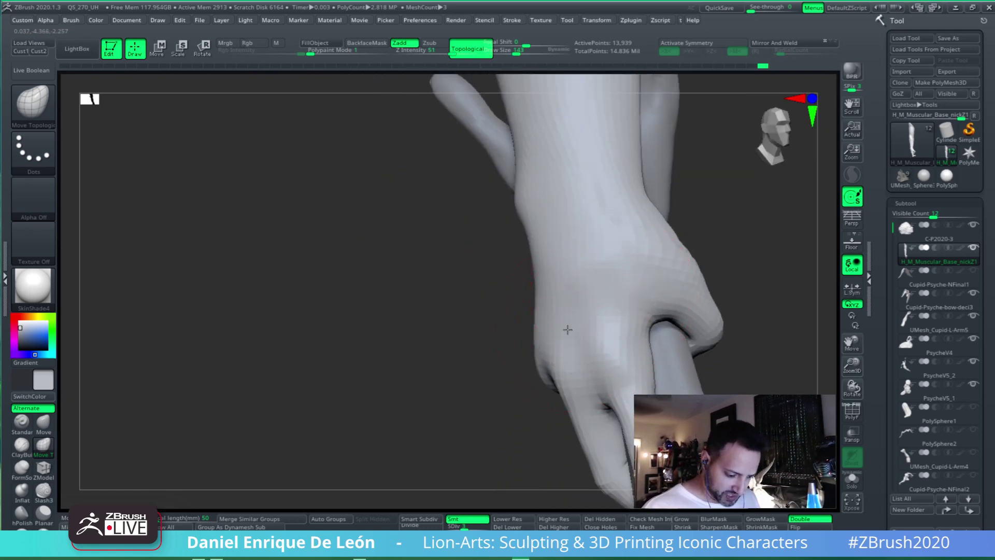
# Smooth the man's forearm just above the wrist and raise the arm to subdivision level 5
pyautogui.moveTo(567, 330)
pyautogui.mouseDown(button='right')
pyautogui.moveTo(584, 351)
pyautogui.moveTo(582, 329)
pyautogui.moveTo(644, 271)
pyautogui.moveTo(617, 330)
pyautogui.moveTo(610, 266)
pyautogui.moveTo(600, 262)
pyautogui.moveTo(622, 333)
pyautogui.moveTo(601, 320)
pyautogui.moveTo(600, 277)
pyautogui.moveTo(586, 304)
pyautogui.moveTo(606, 282)
pyautogui.moveTo(577, 275)
pyautogui.moveTo(623, 291)
pyautogui.mouseUp(button='right')
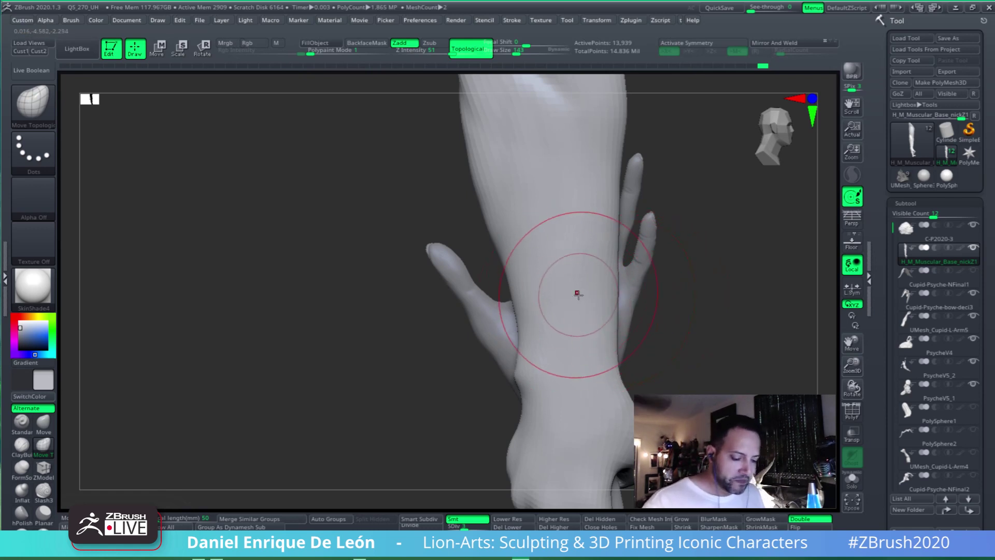
pyautogui.moveTo(590, 319)
pyautogui.mouseDown(button='right')
pyautogui.moveTo(573, 299)
pyautogui.moveTo(629, 296)
pyautogui.moveTo(599, 285)
pyautogui.moveTo(623, 277)
pyautogui.moveTo(629, 306)
pyautogui.moveTo(596, 358)
pyautogui.mouseUp(button='right')
pyautogui.keyDown('shift'); pyautogui.moveTo(535, 298); pyautogui.dragTo(534, 273); pyautogui.keyUp('shift')
pyautogui.keyDown('ctrl'); pyautogui.moveTo(584, 357); pyautogui.dragTo(596, 316, button='right'); pyautogui.keyUp('ctrl')
pyautogui.click(475, 525)
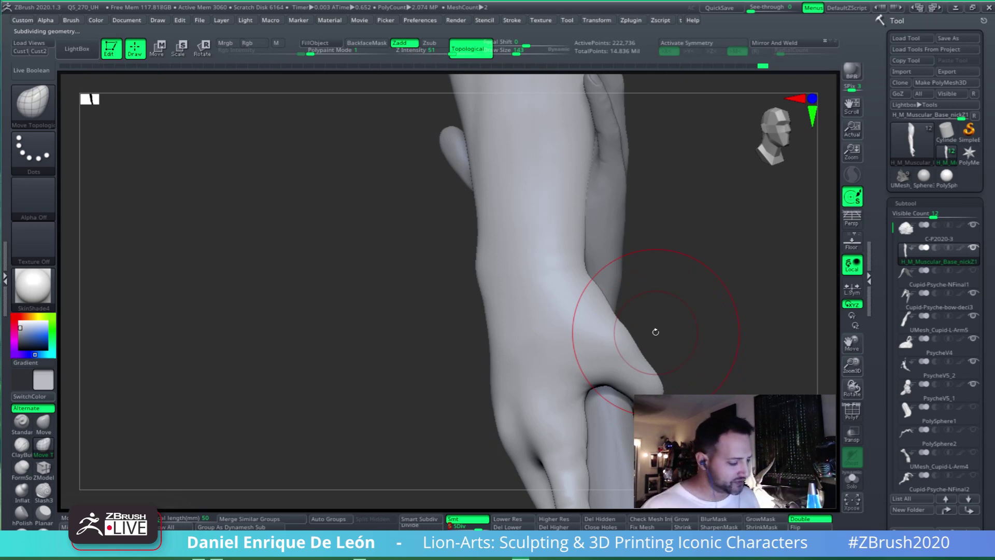
# Smooth and nudge the edge of the man's wrist and lower forearm where it runs alongside the woman's palm
pyautogui.moveTo(582, 334)
pyautogui.mouseDown(button='right')
pyautogui.moveTo(604, 296)
pyautogui.moveTo(582, 337)
pyautogui.moveTo(596, 333)
pyautogui.moveTo(584, 306)
pyautogui.moveTo(591, 351)
pyautogui.moveTo(530, 312)
pyautogui.mouseUp(button='right')
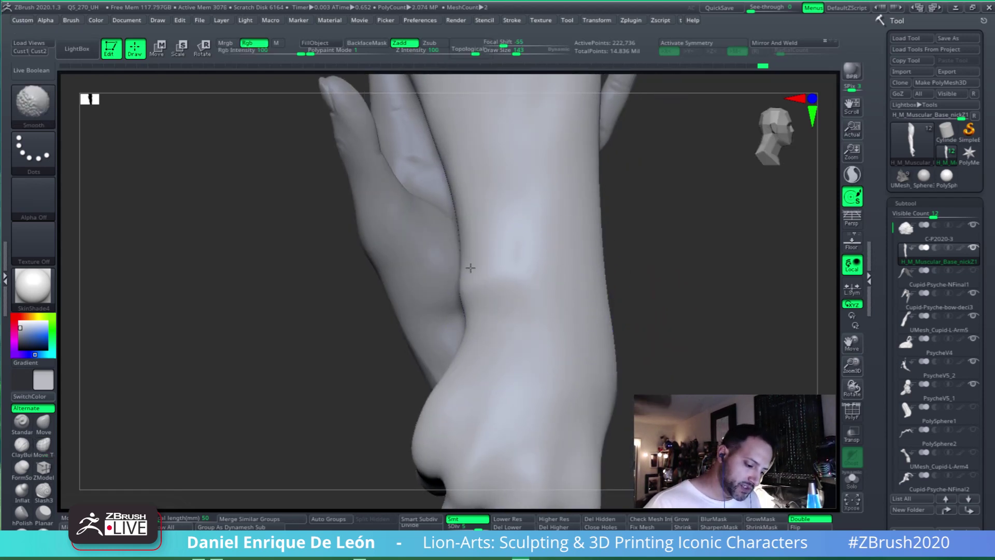
pyautogui.keyDown('shift'); pyautogui.moveTo(471, 267); pyautogui.dragTo(474, 279); pyautogui.keyUp('shift')
pyautogui.moveTo(480, 316); pyautogui.dragTo(500, 328, button='right')
pyautogui.moveTo(473, 334); pyautogui.dragTo(460, 337)
pyautogui.moveTo(473, 340); pyautogui.dragTo(457, 356, button='right')
pyautogui.keyDown('alt'); pyautogui.moveTo(461, 362); pyautogui.dragTo(451, 365); pyautogui.keyUp('alt')
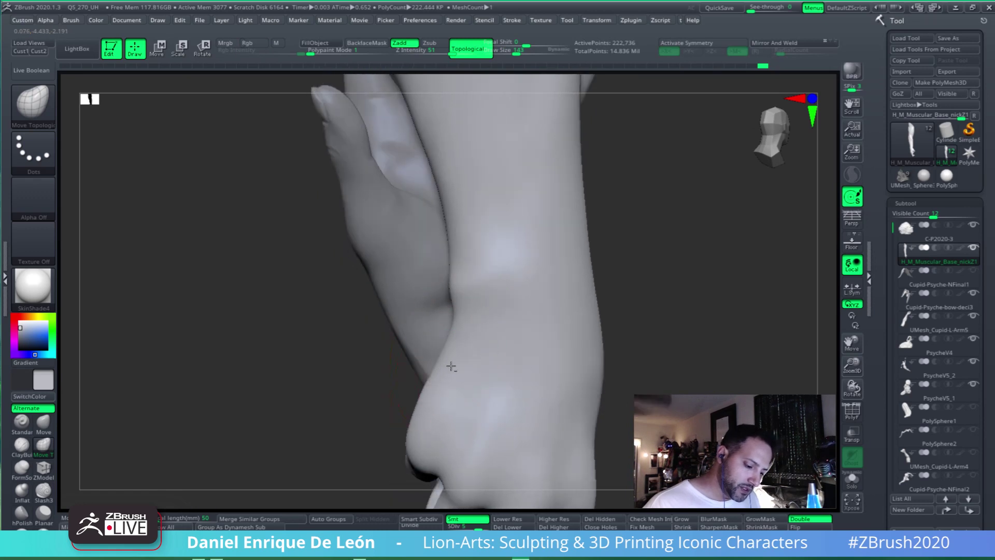
pyautogui.moveTo(451, 367)
pyautogui.mouseDown(button='right')
pyautogui.moveTo(461, 325)
pyautogui.moveTo(540, 337)
pyautogui.moveTo(546, 318)
pyautogui.moveTo(544, 355)
pyautogui.moveTo(515, 346)
pyautogui.moveTo(582, 318)
pyautogui.moveTo(558, 288)
pyautogui.moveTo(549, 351)
pyautogui.moveTo(566, 408)
pyautogui.moveTo(485, 371)
pyautogui.mouseUp(button='right')
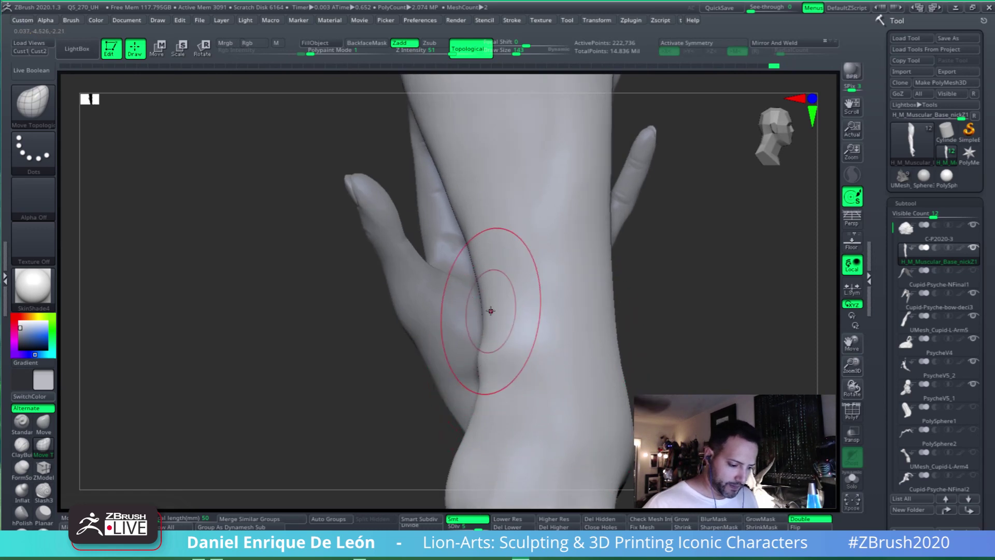
pyautogui.moveTo(463, 239)
pyautogui.mouseDown(button='right')
pyautogui.moveTo(511, 280)
pyautogui.moveTo(508, 322)
pyautogui.mouseUp(button='right')
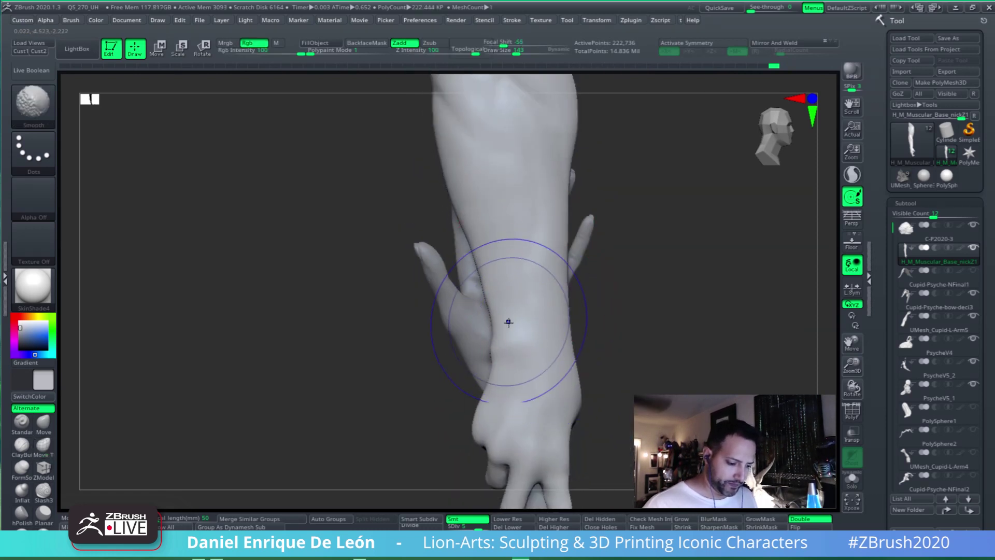
pyautogui.moveTo(502, 269)
pyautogui.mouseDown(button='right')
pyautogui.moveTo(533, 295)
pyautogui.moveTo(582, 289)
pyautogui.moveTo(588, 302)
pyautogui.moveTo(563, 319)
pyautogui.moveTo(495, 325)
pyautogui.moveTo(514, 355)
pyautogui.moveTo(491, 356)
pyautogui.mouseUp(button='right')
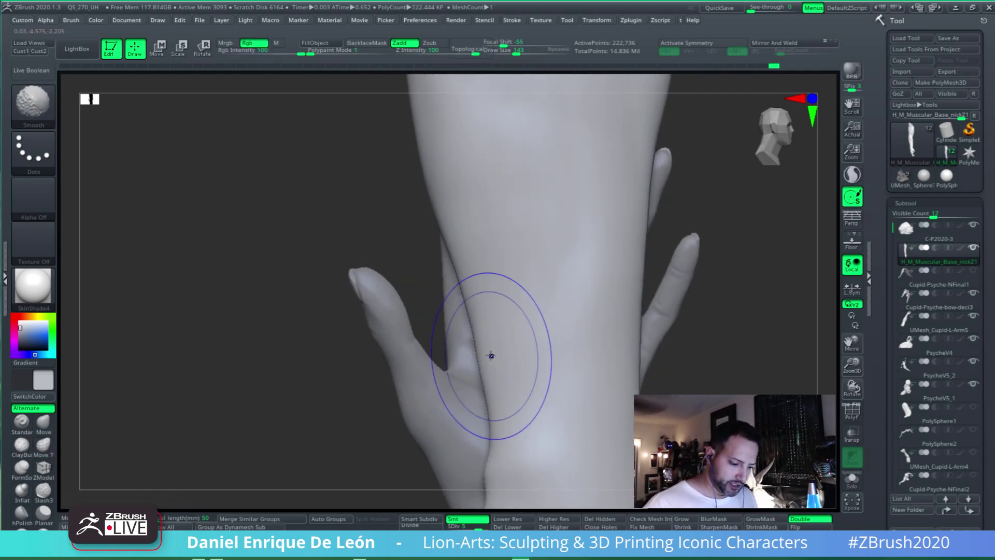
# Lower the man's arm to subdivision level 4 and smooth the side of the wrist facing the woman's hand
pyautogui.click(472, 525)
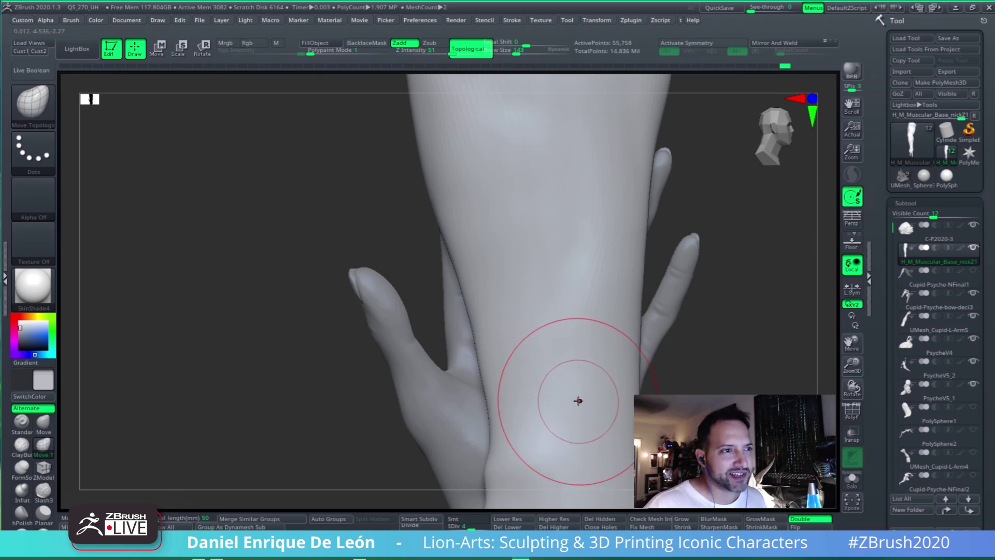
pyautogui.moveTo(578, 395)
pyautogui.mouseDown(button='right')
pyautogui.moveTo(551, 337)
pyautogui.moveTo(562, 321)
pyautogui.moveTo(554, 348)
pyautogui.moveTo(568, 328)
pyautogui.moveTo(535, 355)
pyautogui.moveTo(544, 338)
pyautogui.moveTo(522, 270)
pyautogui.moveTo(524, 242)
pyautogui.moveTo(533, 246)
pyautogui.moveTo(485, 240)
pyautogui.mouseUp(button='right')
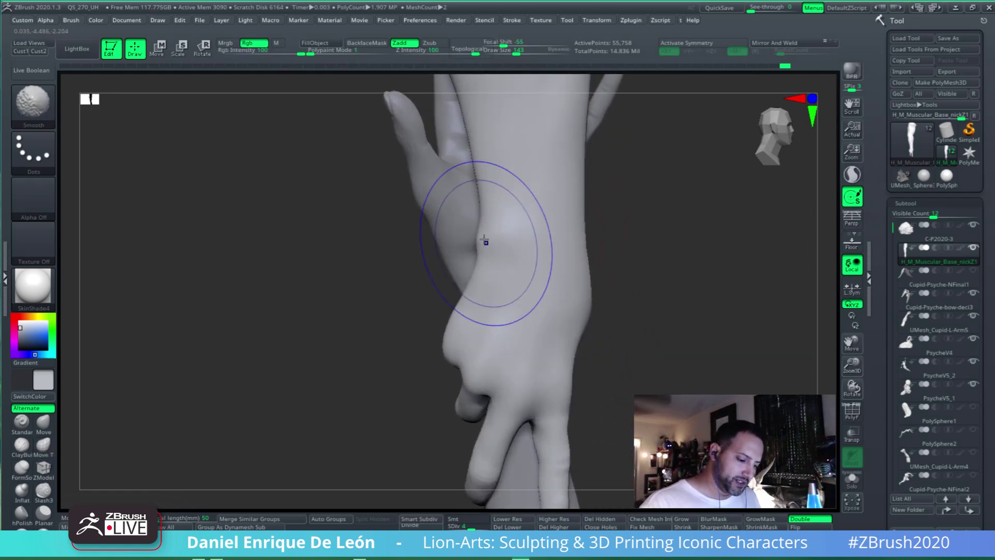
pyautogui.keyDown('shift'); pyautogui.moveTo(484, 240); pyautogui.dragTo(488, 220); pyautogui.keyUp('shift')
pyautogui.moveTo(515, 225)
pyautogui.mouseDown(button='right')
pyautogui.moveTo(562, 222)
pyautogui.moveTo(589, 237)
pyautogui.moveTo(574, 248)
pyautogui.moveTo(547, 215)
pyautogui.mouseUp(button='right')
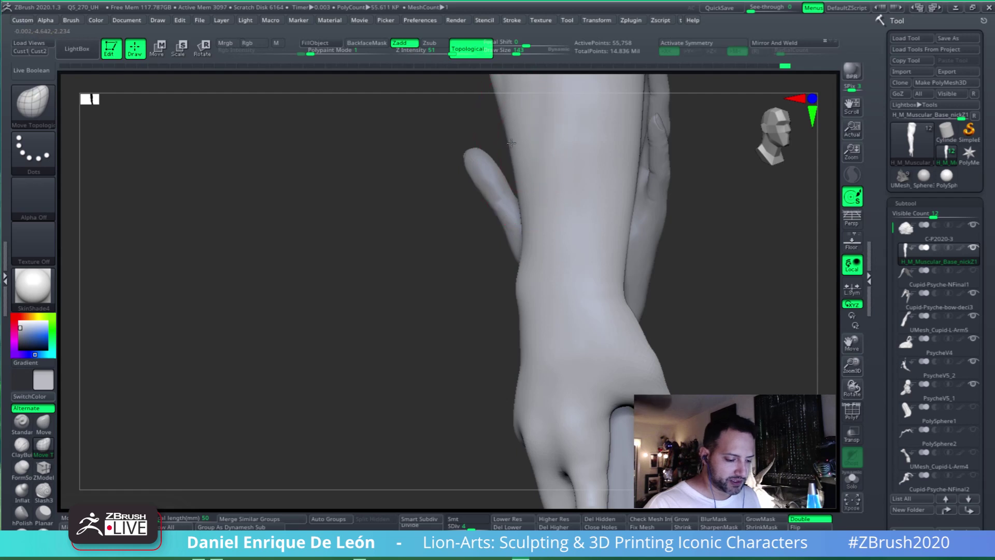
# Refine the transition from the man's forearm into the wrist beside the woman's palm with small smoothing strokes
pyautogui.moveTo(577, 263)
pyautogui.mouseDown(button='right')
pyautogui.moveTo(593, 267)
pyautogui.moveTo(582, 300)
pyautogui.moveTo(549, 251)
pyautogui.moveTo(545, 317)
pyautogui.mouseUp(button='right')
pyautogui.moveTo(545, 255)
pyautogui.mouseDown(button='right')
pyautogui.moveTo(584, 280)
pyautogui.moveTo(588, 253)
pyautogui.moveTo(577, 308)
pyautogui.moveTo(573, 258)
pyautogui.moveTo(566, 280)
pyautogui.moveTo(573, 267)
pyautogui.mouseUp(button='right')
pyautogui.moveTo(582, 314)
pyautogui.mouseDown(button='right')
pyautogui.moveTo(581, 290)
pyautogui.moveTo(653, 287)
pyautogui.moveTo(573, 333)
pyautogui.moveTo(581, 262)
pyautogui.moveTo(566, 206)
pyautogui.moveTo(548, 258)
pyautogui.moveTo(580, 281)
pyautogui.moveTo(551, 280)
pyautogui.mouseUp(button='right')
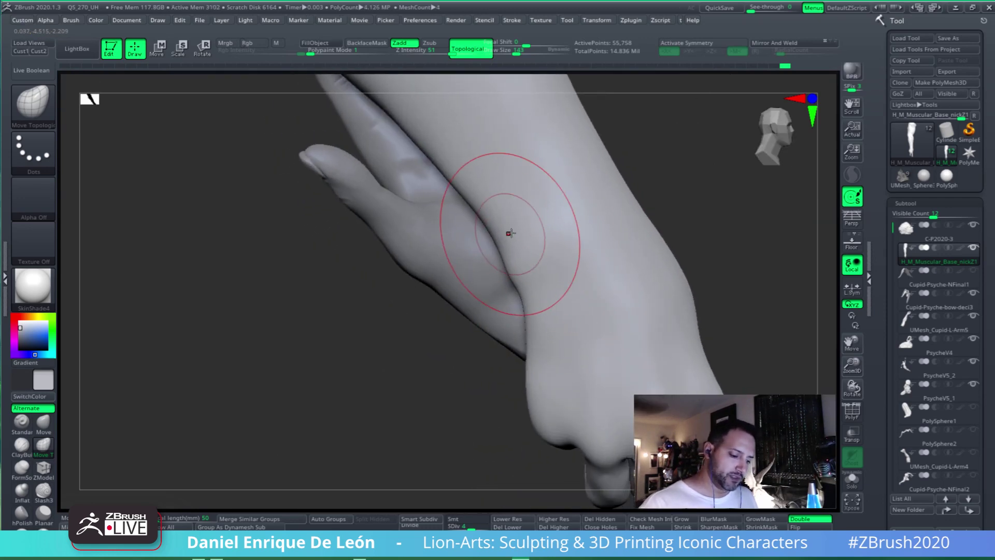
pyautogui.keyDown('alt'); pyautogui.moveTo(510, 233); pyautogui.dragTo(535, 262, button='right'); pyautogui.keyUp('alt')
pyautogui.press('shift')
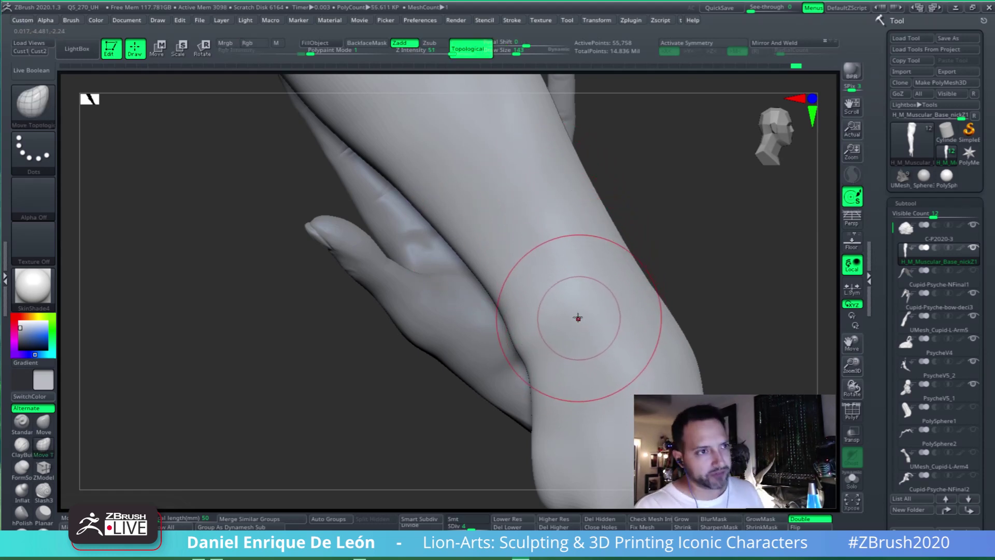
# Inspect the man's reshaped wrist, forearm and grip from several angles and distances
pyautogui.moveTo(563, 297)
pyautogui.mouseDown(button='right')
pyautogui.moveTo(684, 271)
pyautogui.moveTo(649, 301)
pyautogui.mouseUp(button='right')
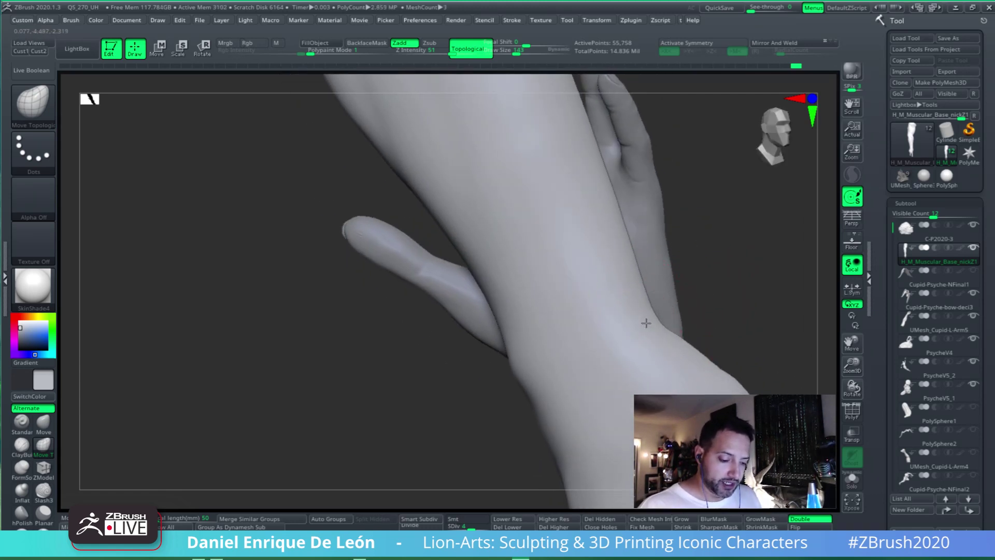
pyautogui.press('shift')
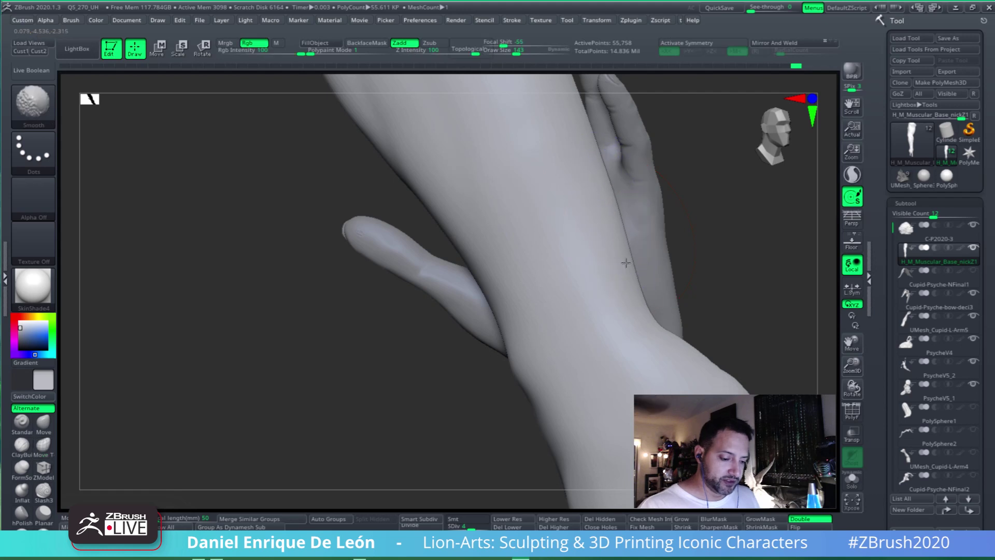
pyautogui.moveTo(607, 214)
pyautogui.mouseDown(button='right')
pyautogui.moveTo(644, 278)
pyautogui.moveTo(693, 251)
pyautogui.moveTo(623, 274)
pyautogui.moveTo(660, 314)
pyautogui.moveTo(612, 335)
pyautogui.moveTo(611, 284)
pyautogui.moveTo(613, 311)
pyautogui.moveTo(582, 313)
pyautogui.moveTo(605, 300)
pyautogui.moveTo(576, 329)
pyautogui.moveTo(575, 347)
pyautogui.moveTo(598, 342)
pyautogui.moveTo(579, 291)
pyautogui.moveTo(601, 333)
pyautogui.moveTo(570, 301)
pyautogui.mouseUp(button='right')
pyautogui.moveTo(639, 324)
pyautogui.mouseDown(button='right')
pyautogui.moveTo(602, 330)
pyautogui.moveTo(666, 311)
pyautogui.moveTo(629, 331)
pyautogui.moveTo(575, 259)
pyautogui.moveTo(575, 290)
pyautogui.moveTo(584, 294)
pyautogui.mouseUp(button='right')
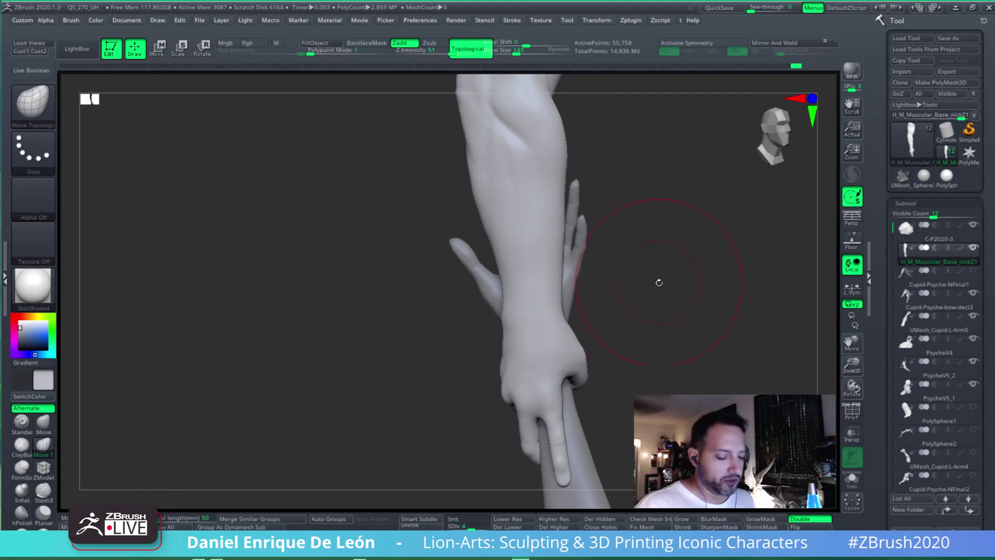
pyautogui.moveTo(658, 282); pyautogui.dragTo(522, 292)
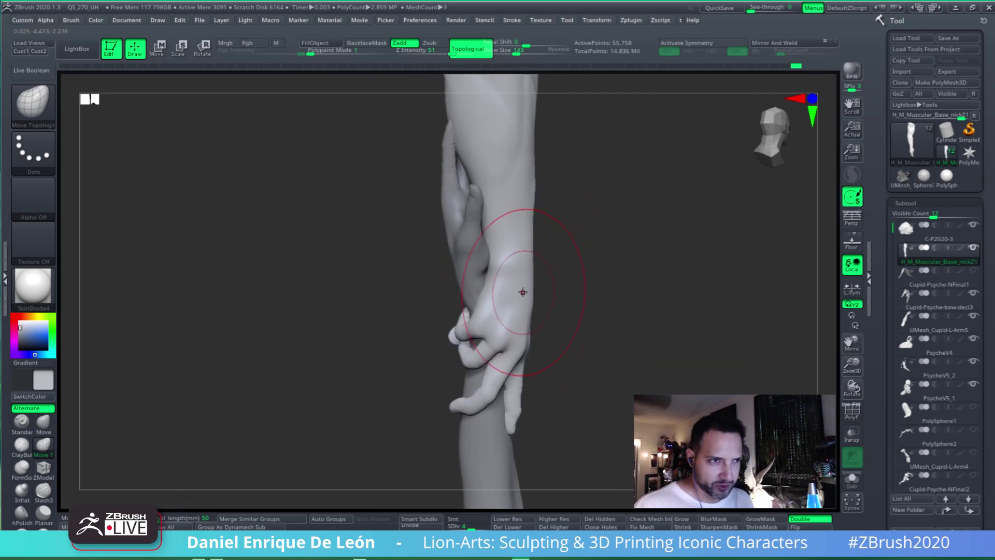
pyautogui.moveTo(517, 297); pyautogui.dragTo(526, 253)
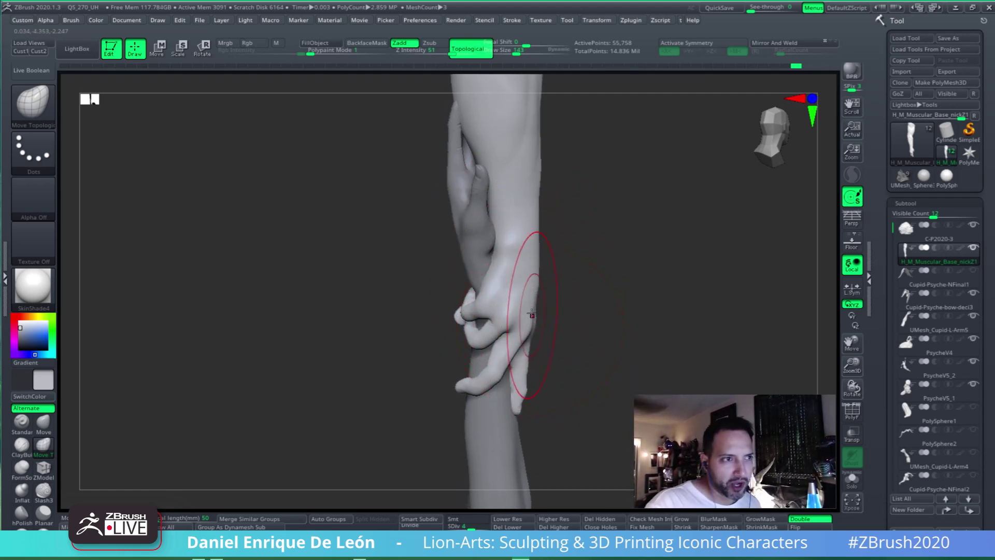
pyautogui.moveTo(556, 294); pyautogui.dragTo(502, 302)
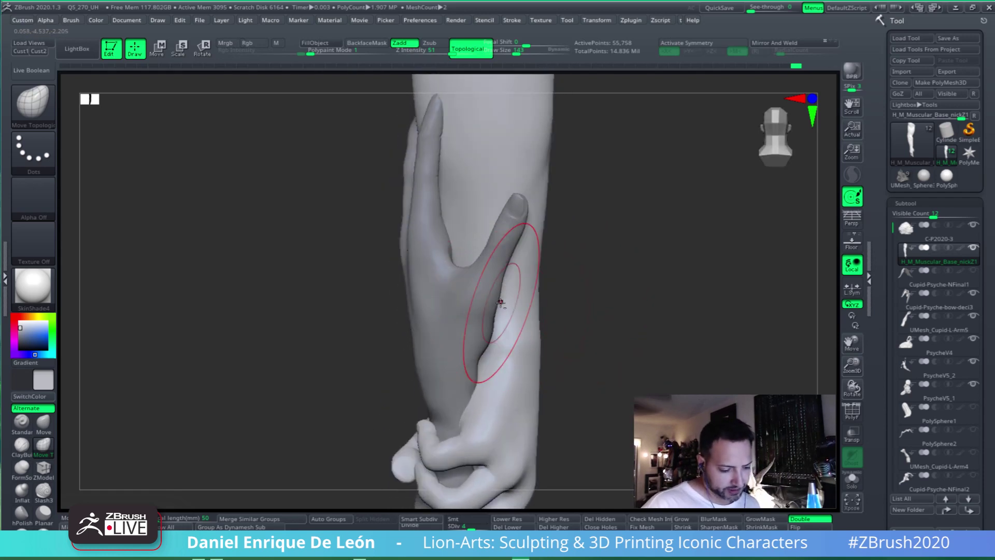
# Make the woman's body PsycheVS_2 the active subtool and mask her hand down to the wrist with the MaskLasso brush
pyautogui.keyDown('alt'); pyautogui.click(473, 322); pyautogui.keyUp('alt')
pyautogui.moveTo(561, 304)
pyautogui.mouseDown()
pyautogui.moveTo(513, 299)
pyautogui.moveTo(552, 305)
pyautogui.moveTo(544, 301)
pyautogui.moveTo(536, 332)
pyautogui.moveTo(602, 309)
pyautogui.moveTo(551, 263)
pyautogui.moveTo(523, 285)
pyautogui.moveTo(557, 322)
pyautogui.moveTo(550, 327)
pyautogui.moveTo(573, 289)
pyautogui.mouseUp()
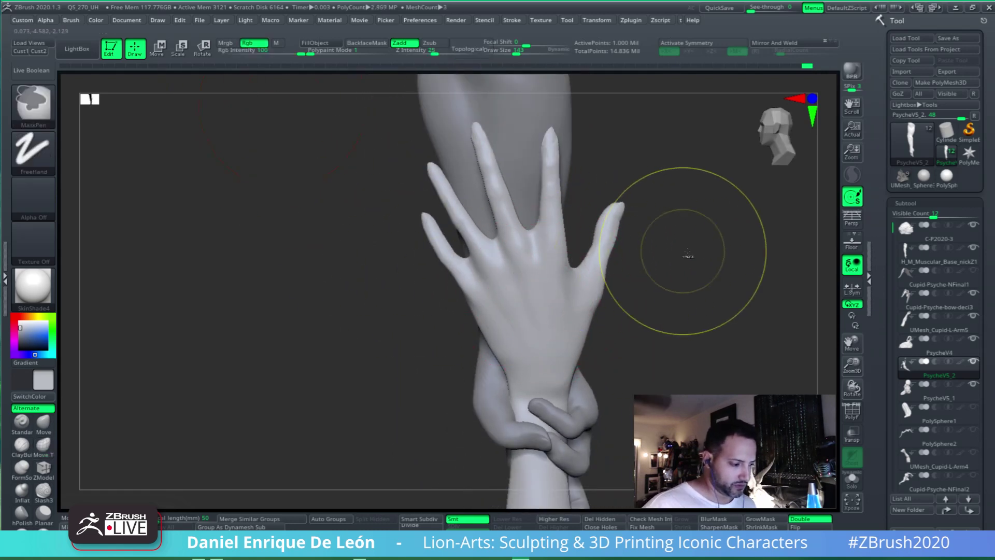
pyautogui.keyDown('ctrl'); pyautogui.click(35, 105); pyautogui.keyUp('ctrl')
pyautogui.click(235, 172)
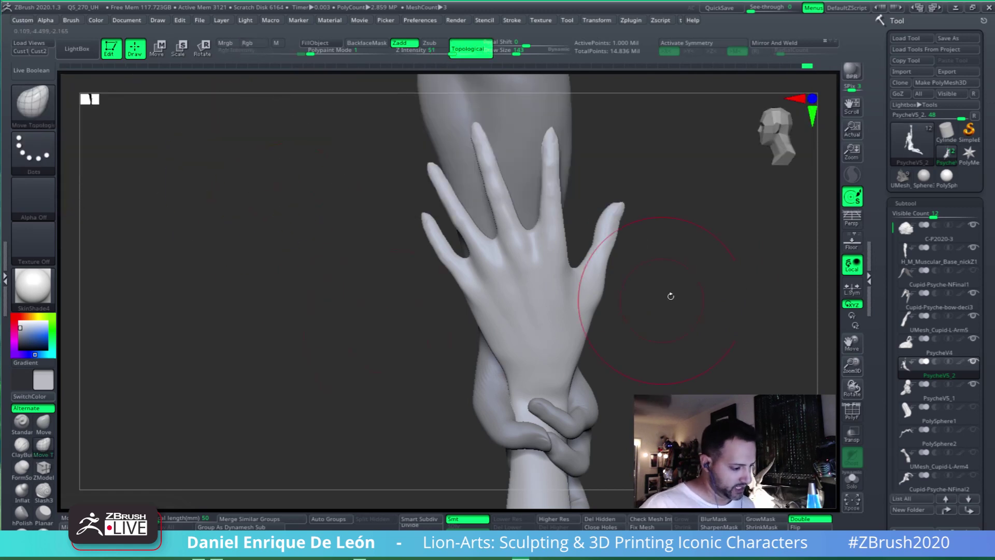
pyautogui.moveTo(694, 248)
pyautogui.keyDown('ctrl'); pyautogui.mouseDown()
pyautogui.moveTo(518, 91)
pyautogui.moveTo(416, 267)
pyautogui.moveTo(518, 382)
pyautogui.moveTo(686, 344)
pyautogui.mouseUp(); pyautogui.keyUp('ctrl')
pyautogui.moveTo(553, 341)
pyautogui.keyDown('alt'); pyautogui.mouseDown(button='right')
pyautogui.moveTo(549, 307)
pyautogui.moveTo(545, 340)
pyautogui.mouseUp(button='right'); pyautogui.keyUp('alt')
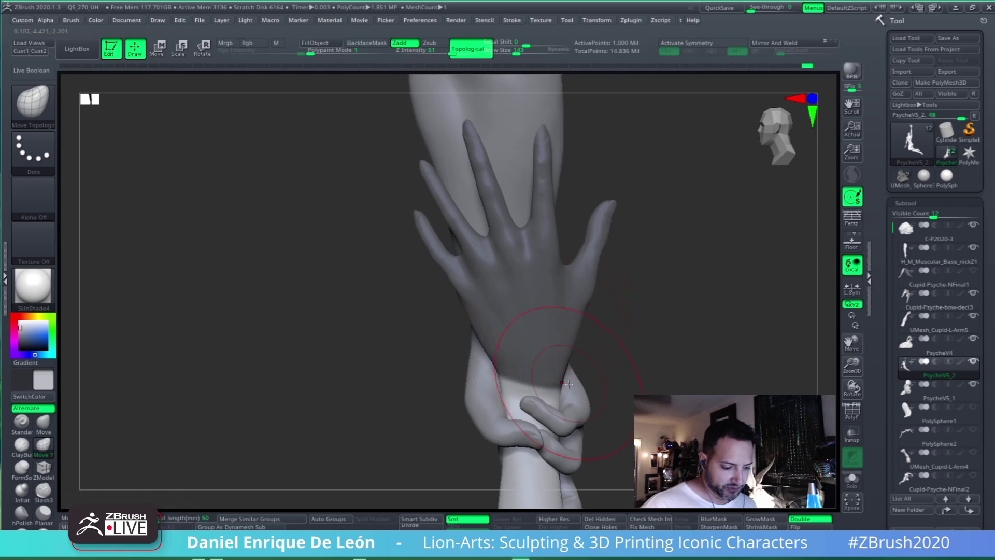
pyautogui.moveTo(663, 258)
pyautogui.keyDown('ctrl'); pyautogui.mouseDown()
pyautogui.moveTo(601, 127)
pyautogui.moveTo(375, 155)
pyautogui.moveTo(448, 354)
pyautogui.moveTo(492, 386)
pyautogui.moveTo(606, 381)
pyautogui.mouseUp(); pyautogui.keyUp('ctrl')
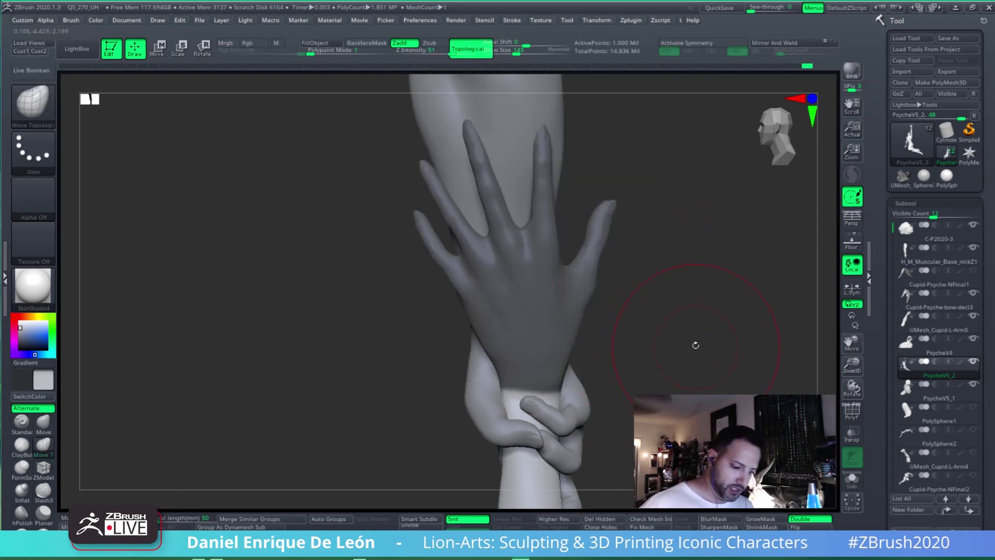
# Display the PolyFrame wireframe to examine the woman's masked hand and wrist, and hide it again
pyautogui.keyDown('alt'); pyautogui.moveTo(553, 388); pyautogui.dragTo(535, 319, button='right'); pyautogui.keyUp('alt')
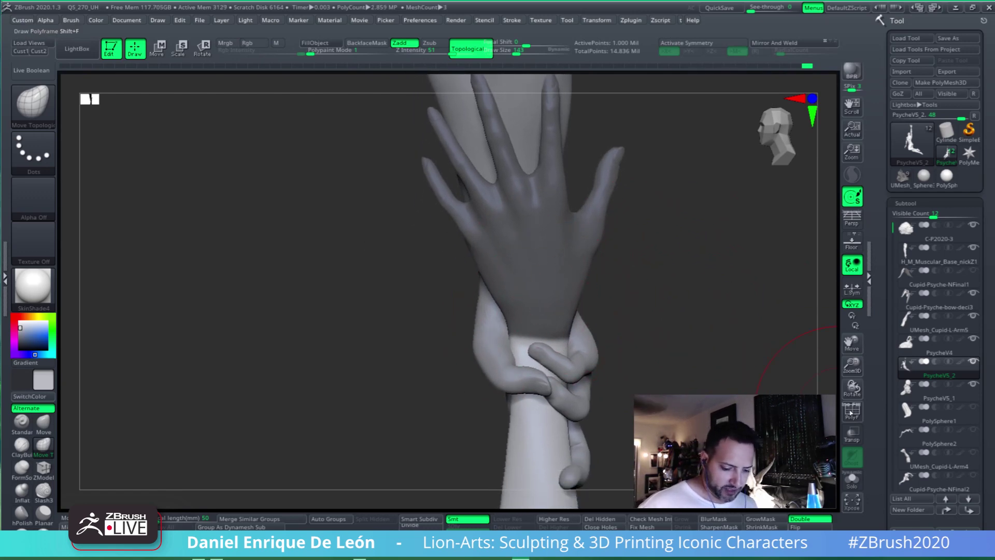
pyautogui.click(850, 412)
pyautogui.keyDown('ctrl'); pyautogui.moveTo(601, 291); pyautogui.dragTo(603, 371, button='right'); pyautogui.keyUp('ctrl')
pyautogui.keyDown('alt'); pyautogui.moveTo(668, 426); pyautogui.dragTo(709, 233, button='right'); pyautogui.keyUp('alt')
pyautogui.click(853, 412)
pyautogui.keyDown('alt'); pyautogui.moveTo(653, 337); pyautogui.dragTo(591, 387, button='right'); pyautogui.keyUp('alt')
# Blur the mask's edge at the woman's wrist and select the Move Topological brush
pyautogui.keyDown('ctrl'); pyautogui.click(495, 317); pyautogui.keyUp('ctrl')
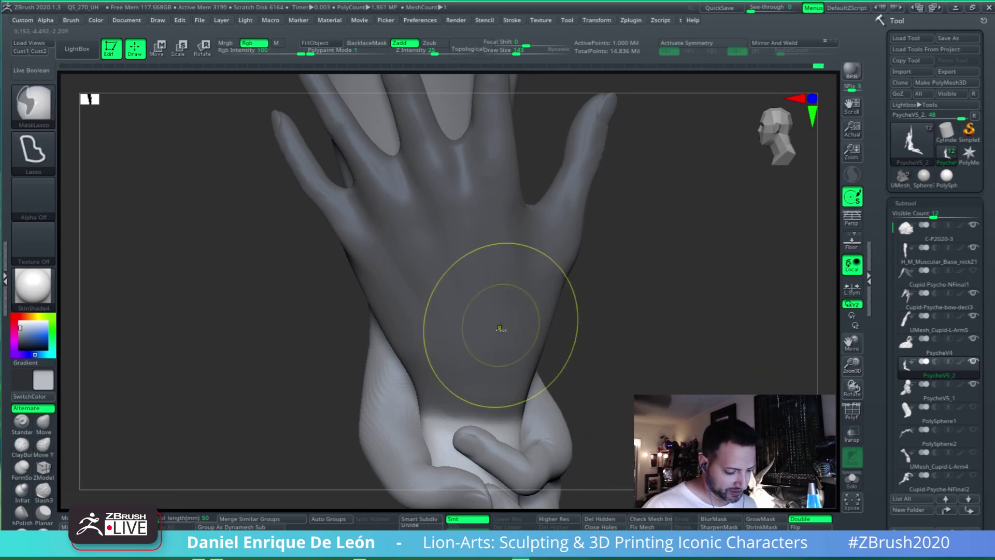
pyautogui.press('b')
pyautogui.press('m')
pyautogui.press('t')
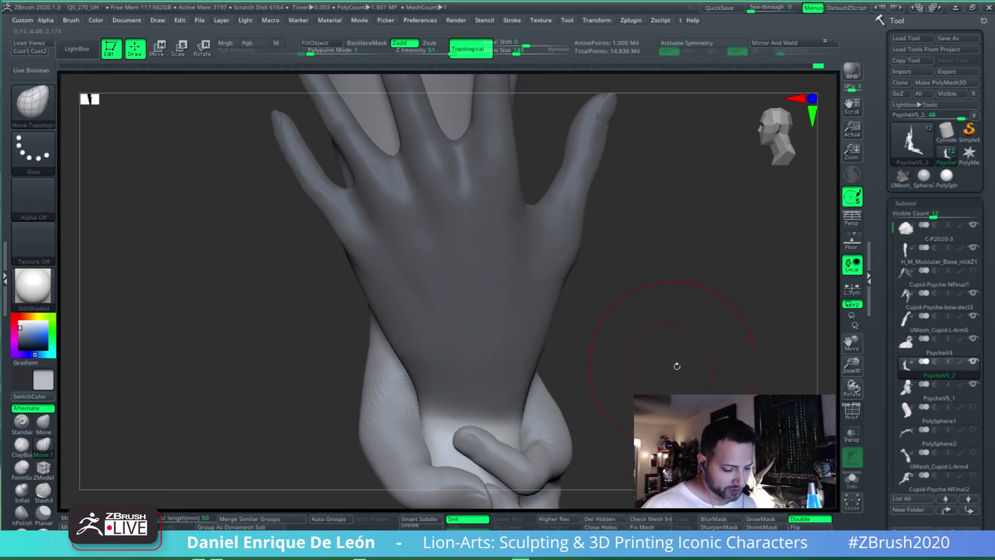
# Invert the mask on the woman's body so that her hand is free and the rest of the arm is protected
pyautogui.keyDown('ctrl'); pyautogui.moveTo(676, 366); pyautogui.dragTo(598, 119, button='right'); pyautogui.keyUp('ctrl')
pyautogui.keyDown('ctrl'); pyautogui.moveTo(606, 317); pyautogui.dragTo(654, 315, button='right'); pyautogui.keyUp('ctrl')
pyautogui.moveTo(501, 316)
pyautogui.keyDown('alt'); pyautogui.mouseDown(button='right')
pyautogui.moveTo(585, 451)
pyautogui.moveTo(596, 389)
pyautogui.mouseUp(button='right'); pyautogui.keyUp('alt')
pyautogui.keyDown('ctrl'); pyautogui.moveTo(582, 311); pyautogui.dragTo(575, 356, button='right'); pyautogui.keyUp('ctrl')
pyautogui.moveTo(634, 324); pyautogui.dragTo(582, 312, button='right')
pyautogui.press('ctrl')
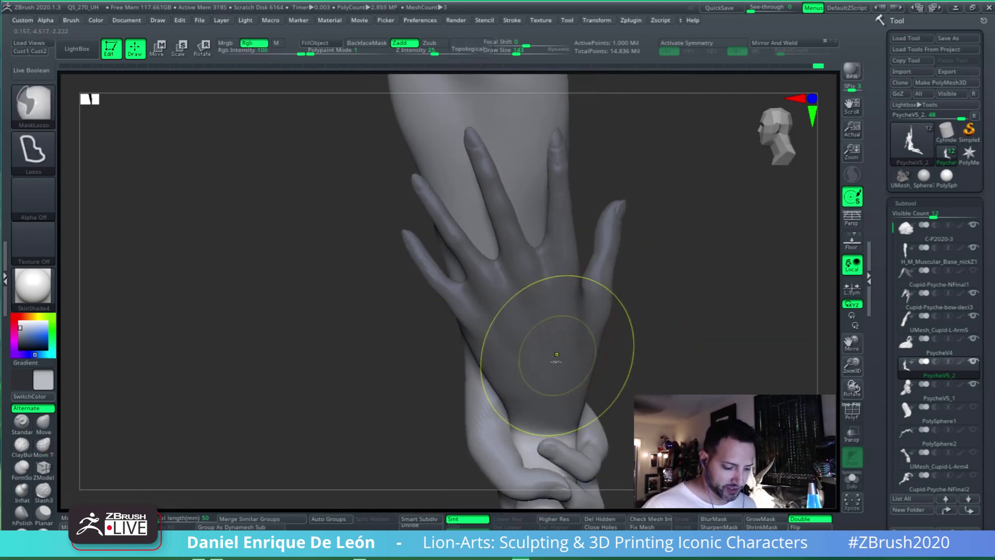
pyautogui.keyDown('ctrl'); pyautogui.click(623, 329); pyautogui.keyUp('ctrl')
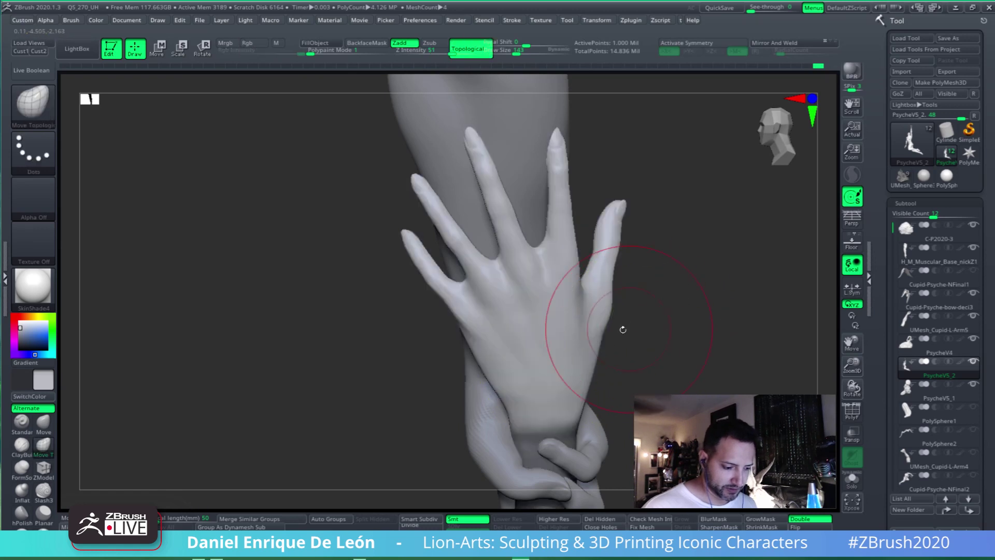
# Lay a Transpose line from the woman's wrist to her knuckles and rotate her hand about the wrist toward the little-finger side
pyautogui.moveTo(615, 322); pyautogui.dragTo(584, 298, button='right')
pyautogui.click(203, 49)
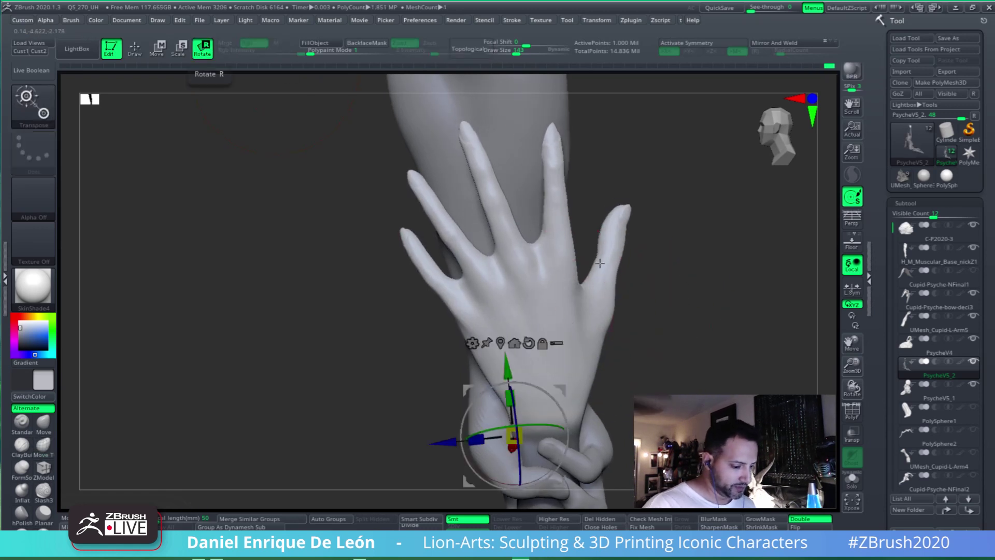
pyautogui.moveTo(600, 263); pyautogui.dragTo(563, 360, button='right')
pyautogui.press('y')
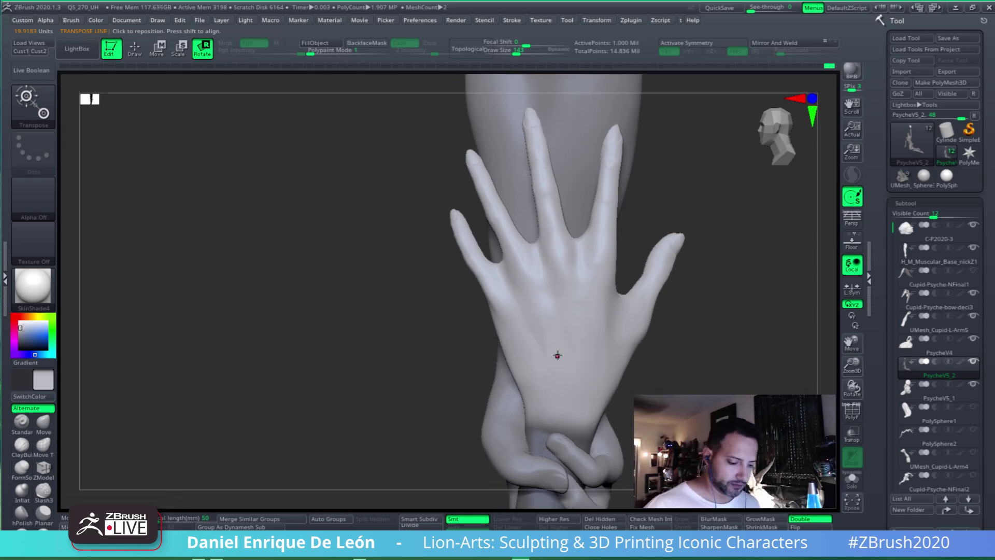
pyautogui.keyDown('alt'); pyautogui.moveTo(557, 356); pyautogui.dragTo(574, 281, button='right'); pyautogui.keyUp('alt')
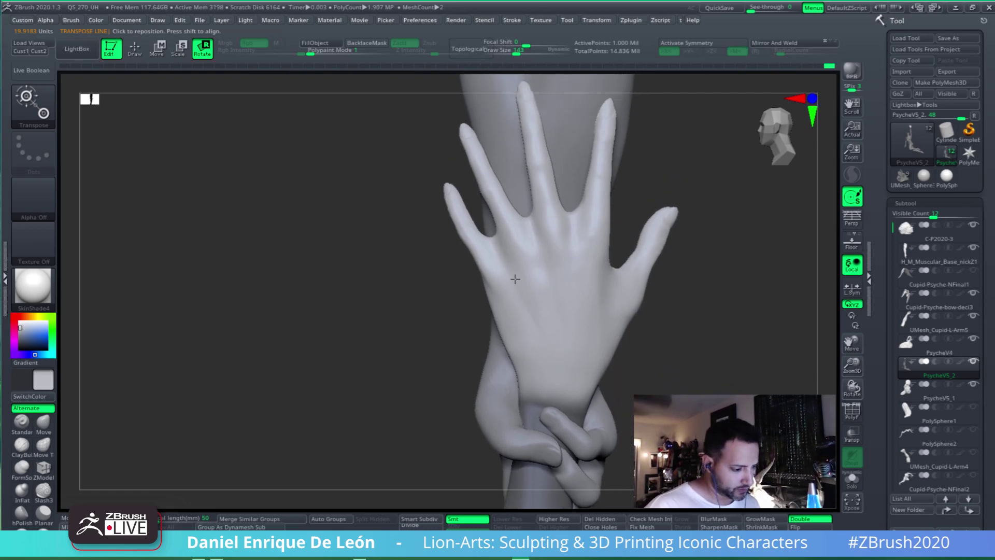
pyautogui.moveTo(552, 398); pyautogui.dragTo(568, 237)
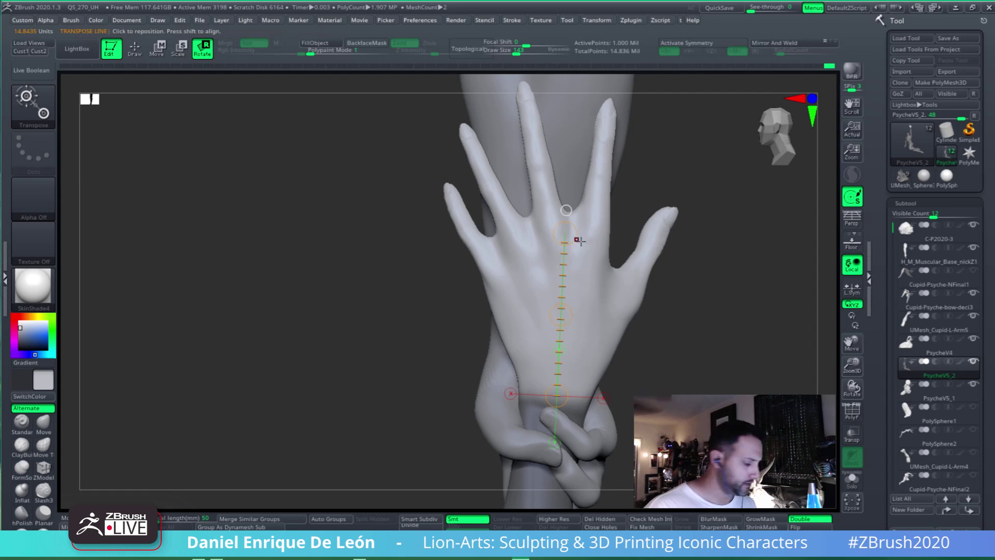
pyautogui.moveTo(575, 229); pyautogui.dragTo(571, 251, button='right')
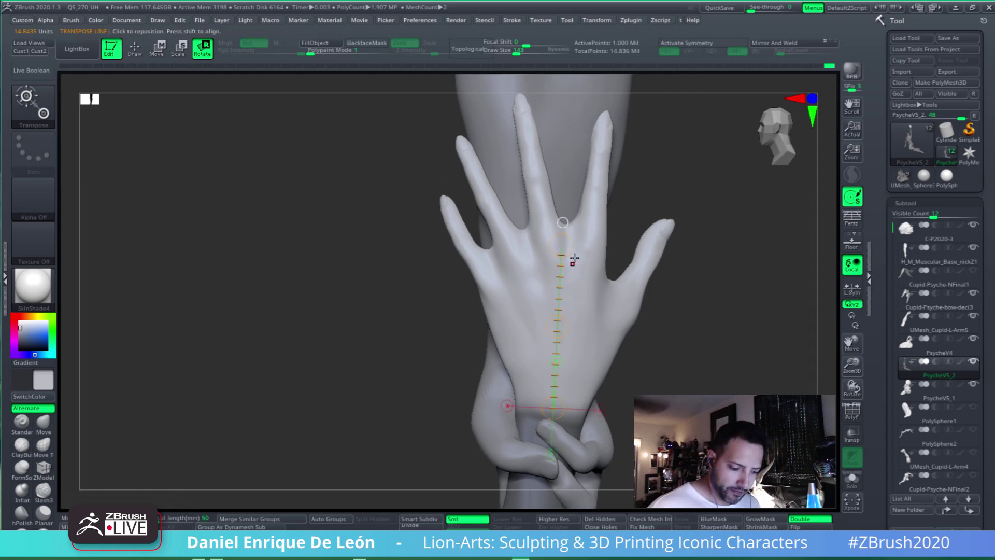
pyautogui.moveTo(561, 245); pyautogui.dragTo(533, 267)
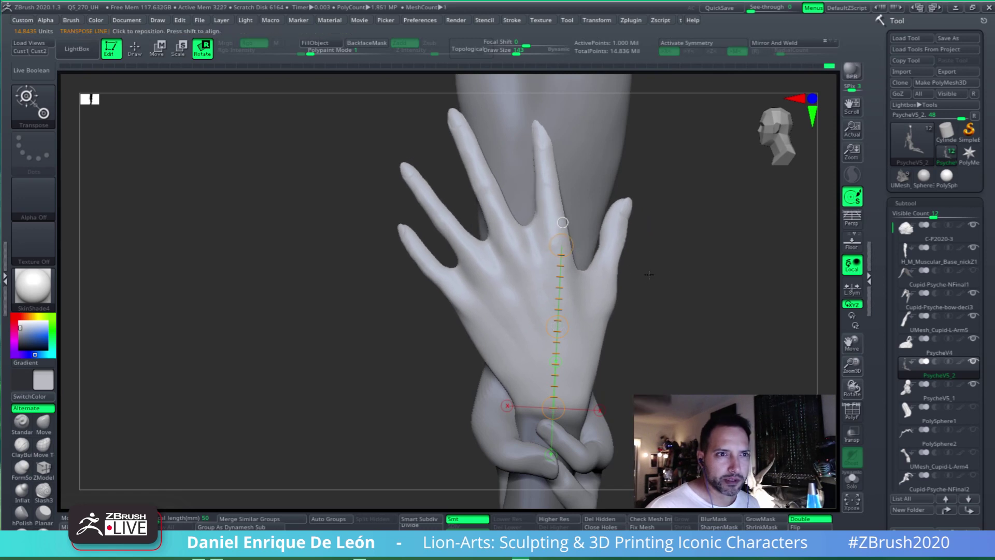
# Redraw the Transpose line from wrist to knuckles in side view and centre it within the thickness of the woman's hand
pyautogui.moveTo(629, 289); pyautogui.dragTo(628, 290)
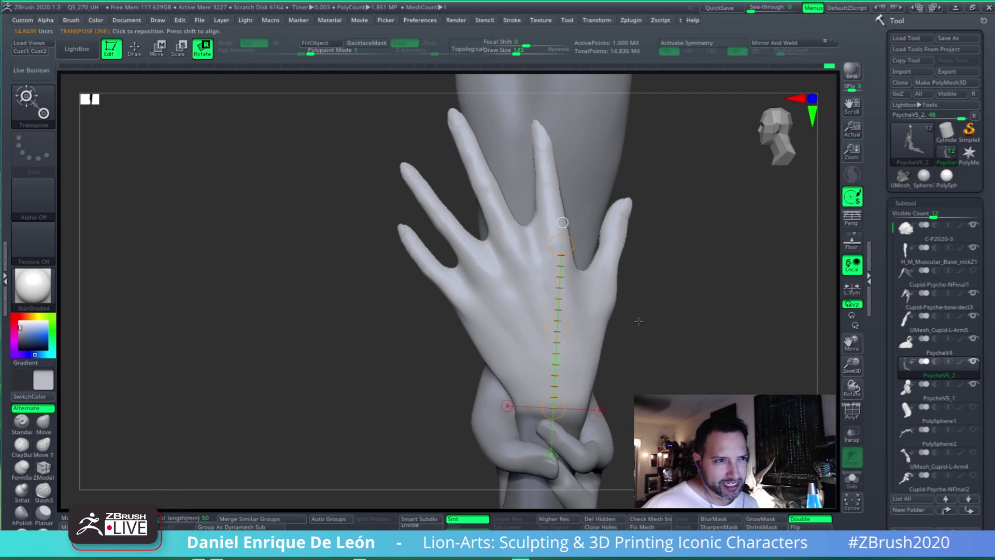
pyautogui.moveTo(638, 322)
pyautogui.mouseDown()
pyautogui.moveTo(652, 214)
pyautogui.moveTo(675, 233)
pyautogui.moveTo(642, 277)
pyautogui.mouseUp()
pyautogui.moveTo(502, 423); pyautogui.dragTo(508, 259)
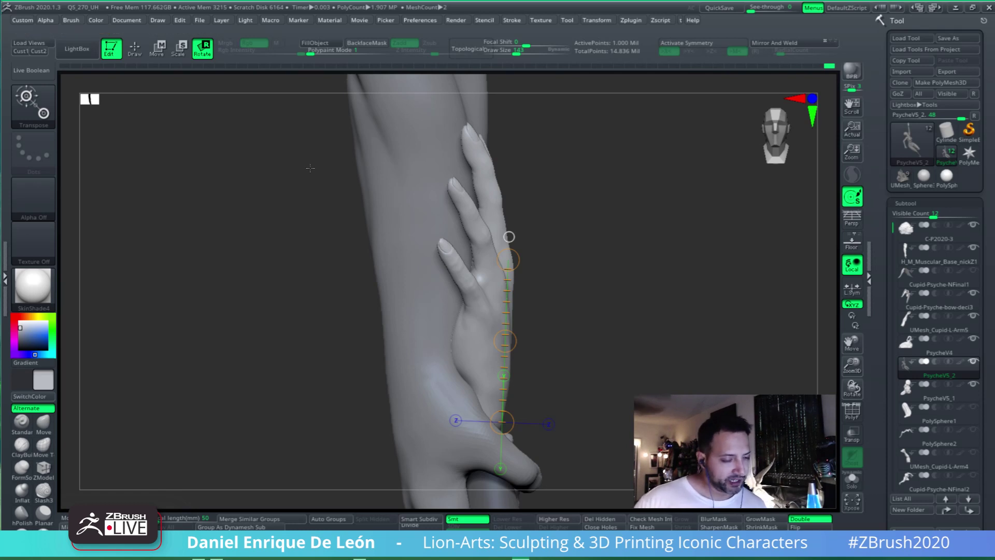
pyautogui.moveTo(310, 168); pyautogui.dragTo(650, 261)
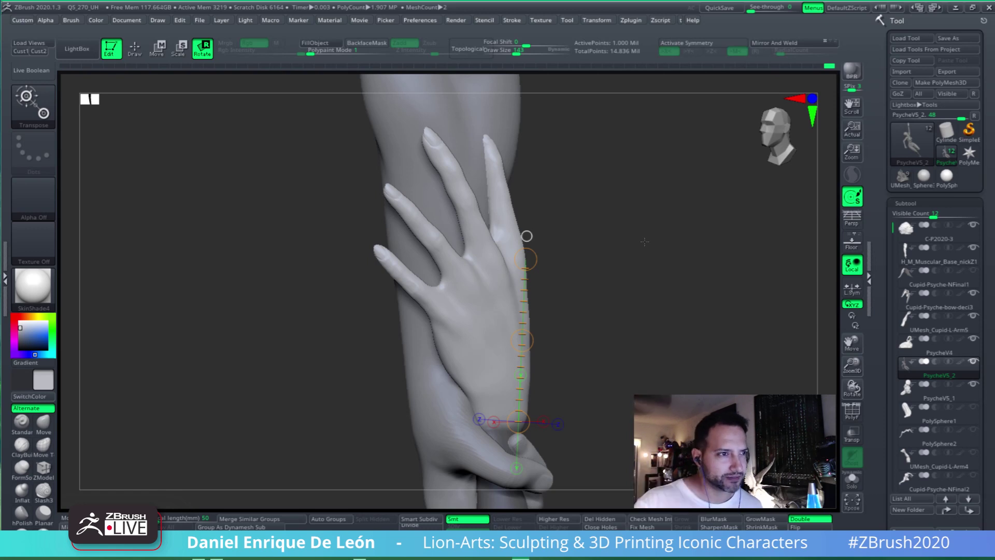
pyautogui.moveTo(671, 298); pyautogui.dragTo(658, 229)
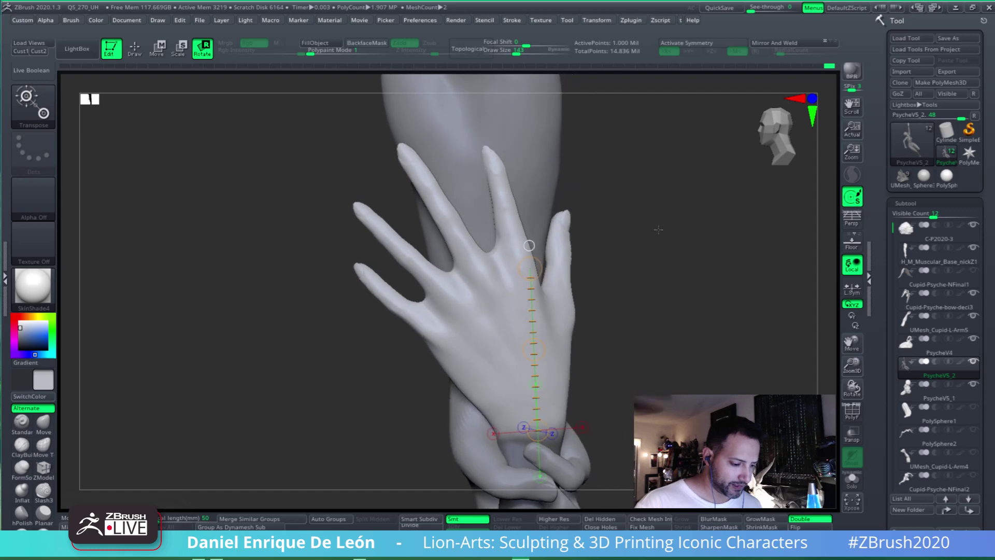
pyautogui.moveTo(403, 201); pyautogui.dragTo(576, 256)
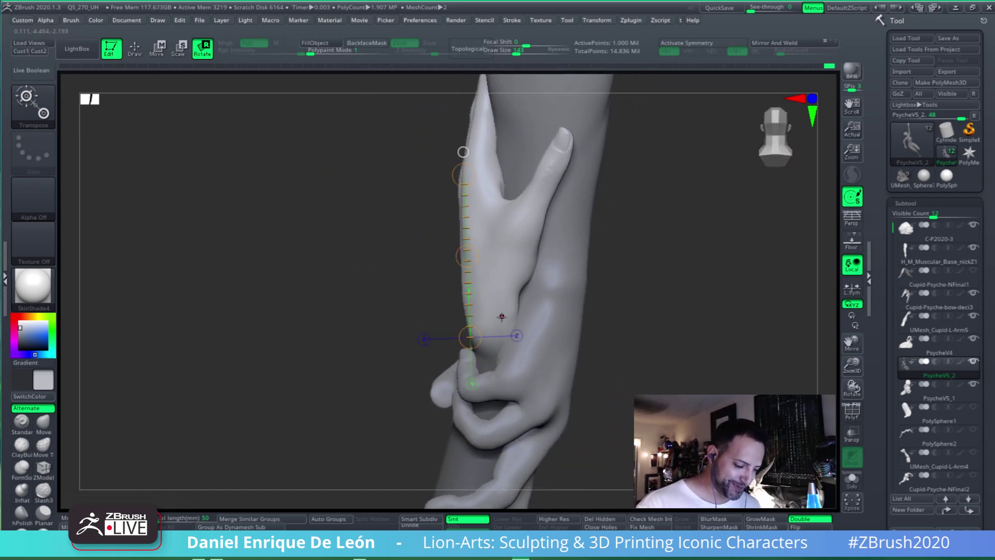
pyautogui.moveTo(469, 261); pyautogui.dragTo(489, 262)
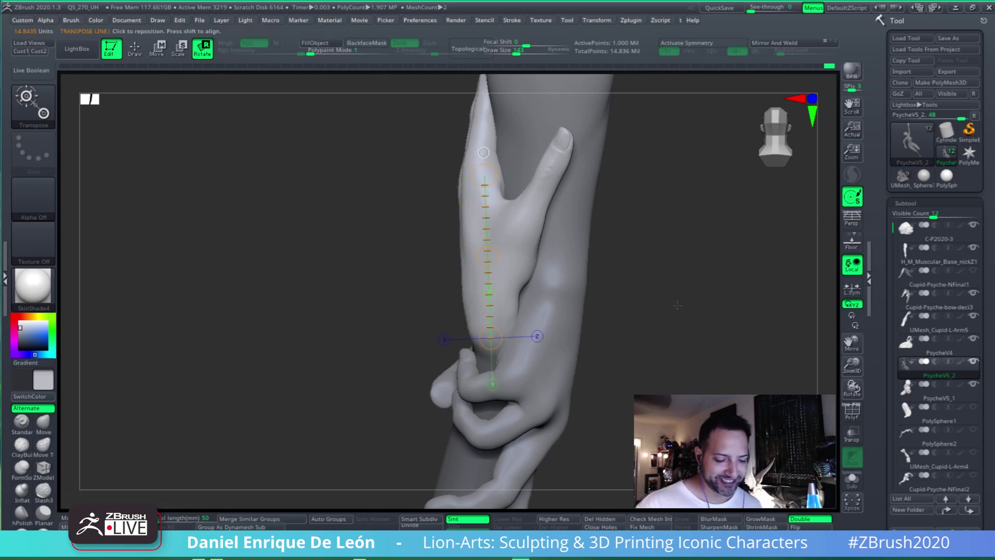
# Inspect the rotated hand and its transition into the gripped wrist from the back of the hand and the thumb side
pyautogui.moveTo(677, 305); pyautogui.dragTo(671, 326)
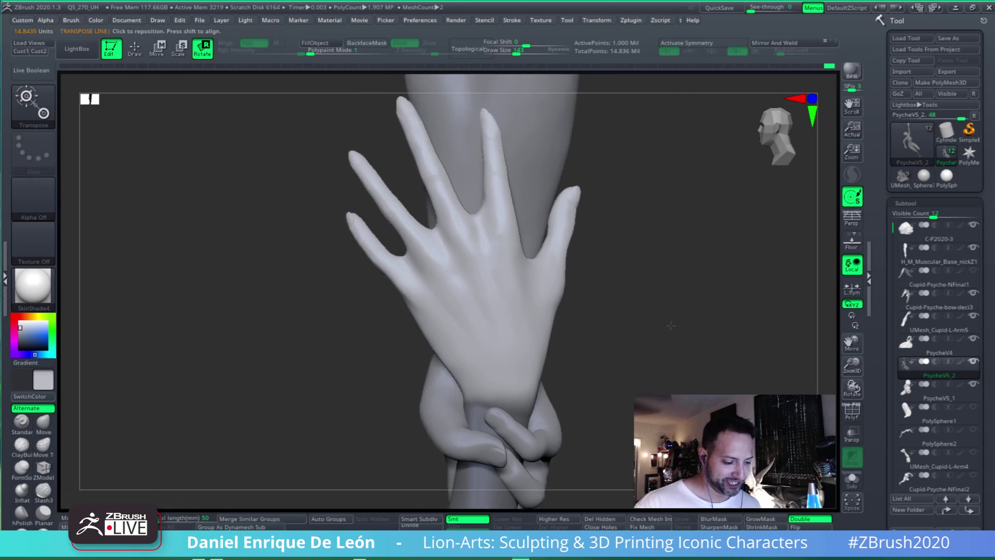
pyautogui.moveTo(662, 280); pyautogui.dragTo(663, 326)
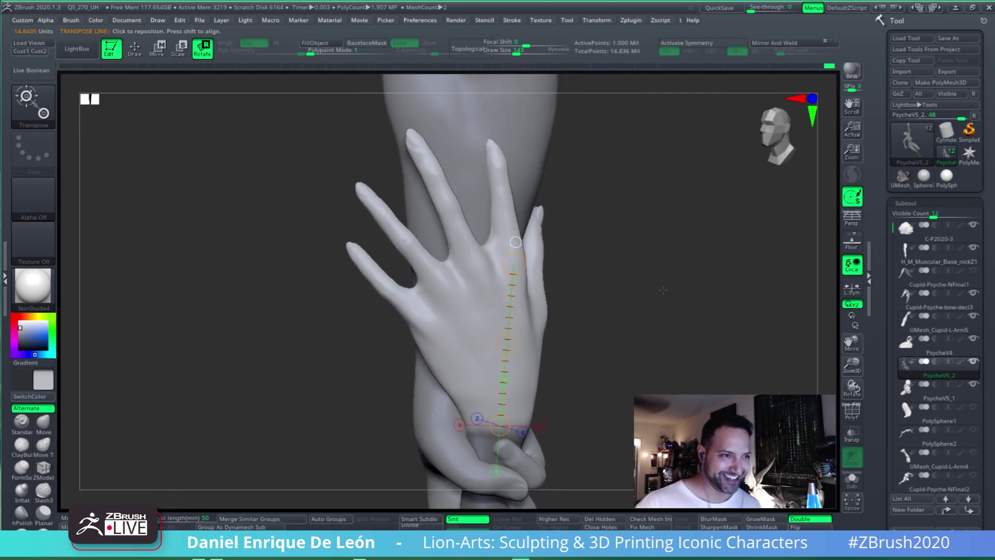
pyautogui.moveTo(659, 279); pyautogui.dragTo(644, 288)
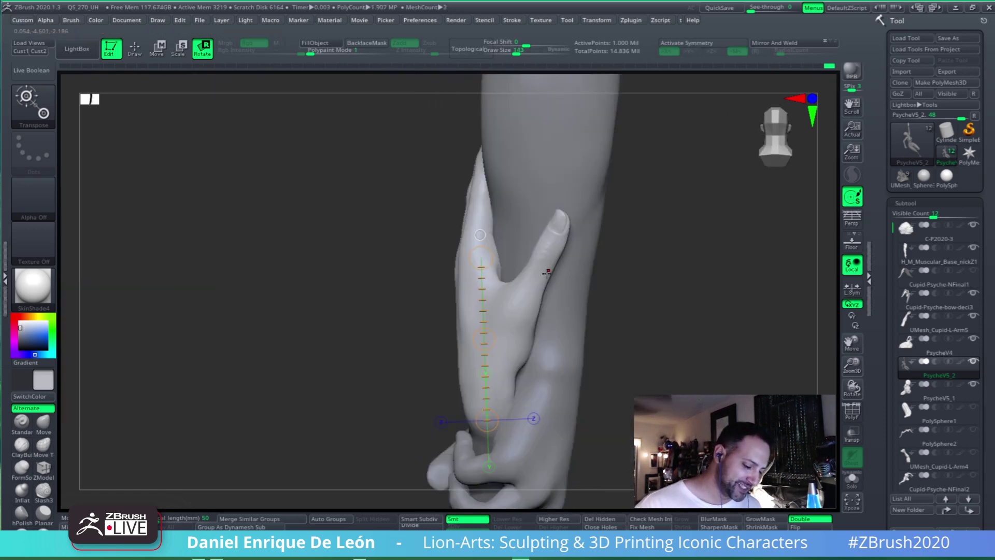
pyautogui.moveTo(619, 272); pyautogui.dragTo(689, 234)
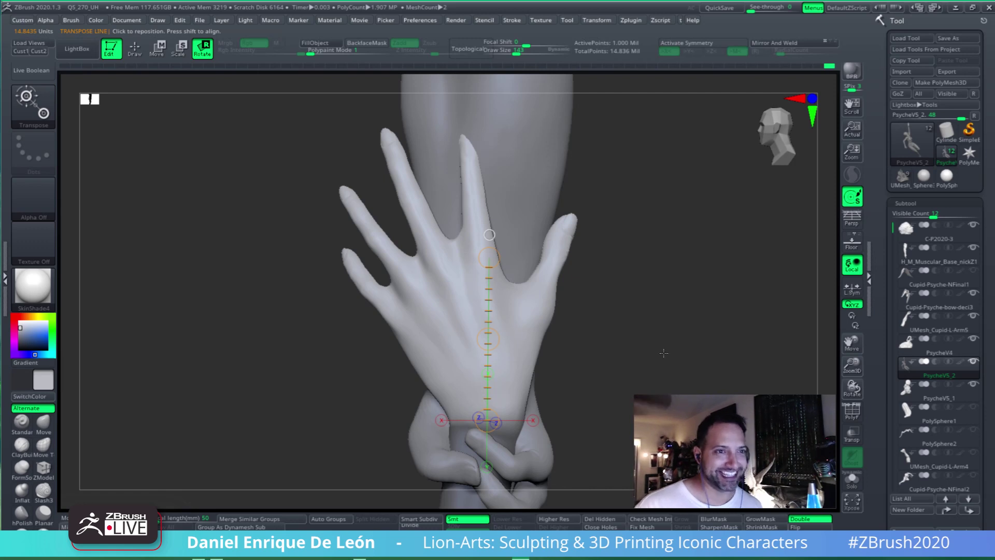
pyautogui.moveTo(660, 345); pyautogui.dragTo(645, 336)
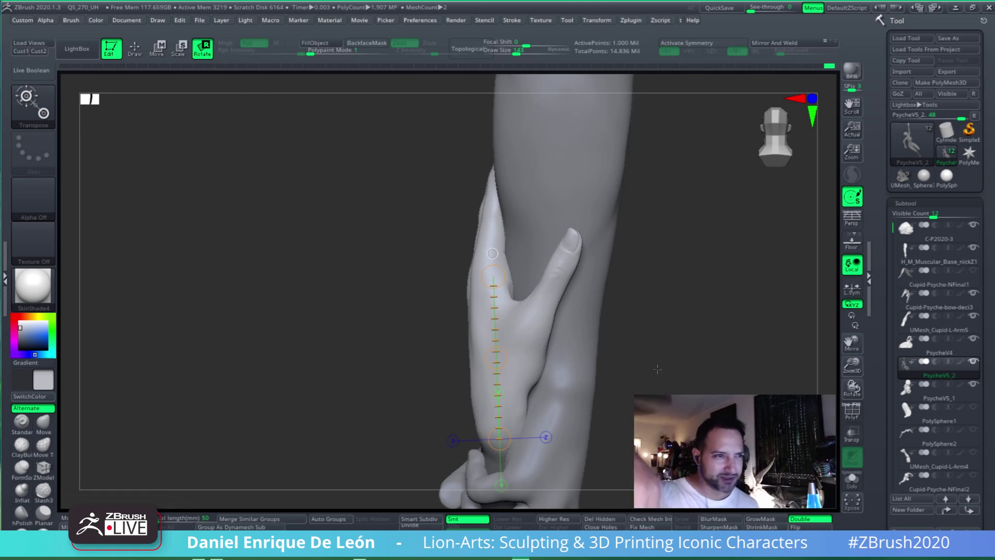
pyautogui.moveTo(657, 368); pyautogui.dragTo(623, 286)
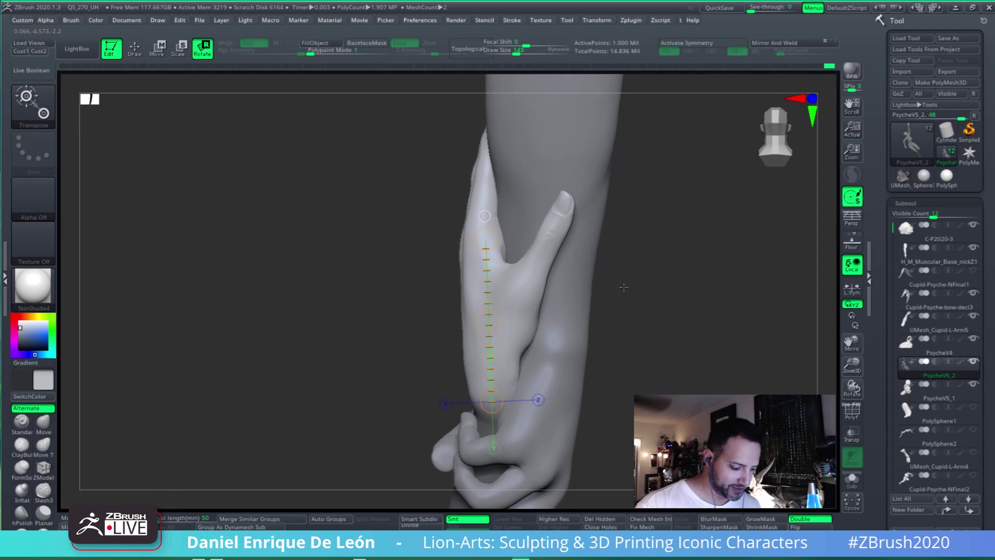
# Return to sculpting with the Move Topological brush and nudge the thumb-side edge of the woman's hand near her wrist
pyautogui.moveTo(491, 402); pyautogui.dragTo(603, 347)
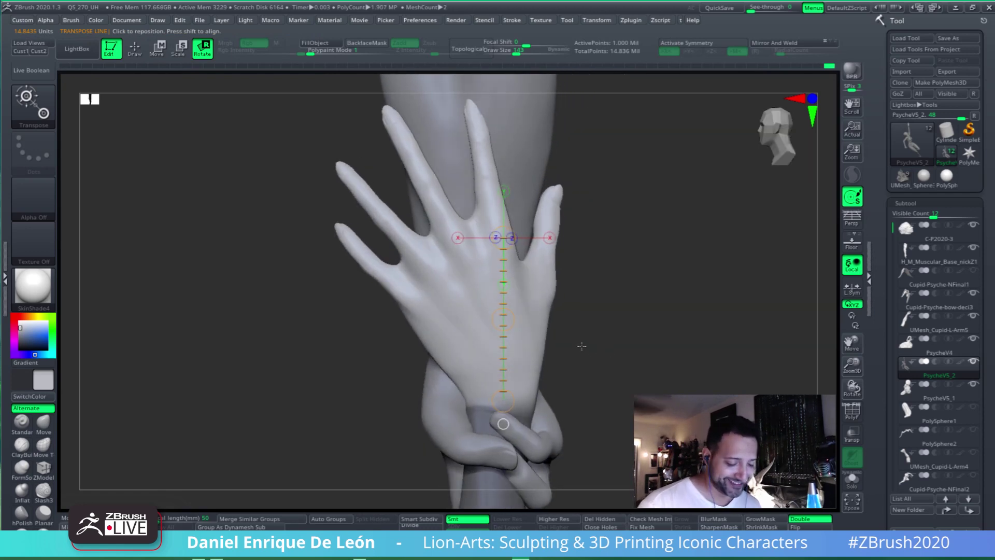
pyautogui.moveTo(590, 301)
pyautogui.mouseDown()
pyautogui.moveTo(655, 315)
pyautogui.moveTo(621, 310)
pyautogui.mouseUp()
pyautogui.click(136, 51)
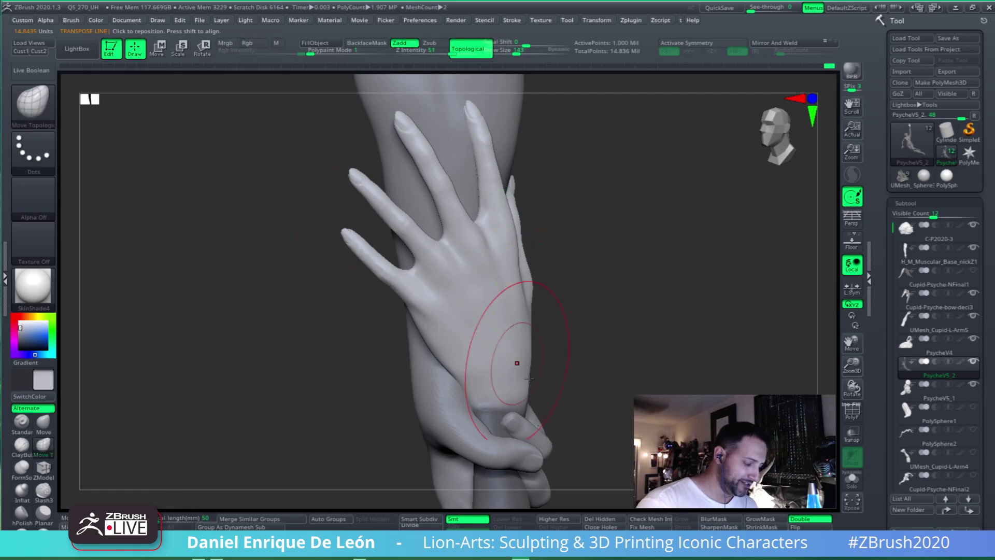
pyautogui.moveTo(529, 378); pyautogui.dragTo(544, 366)
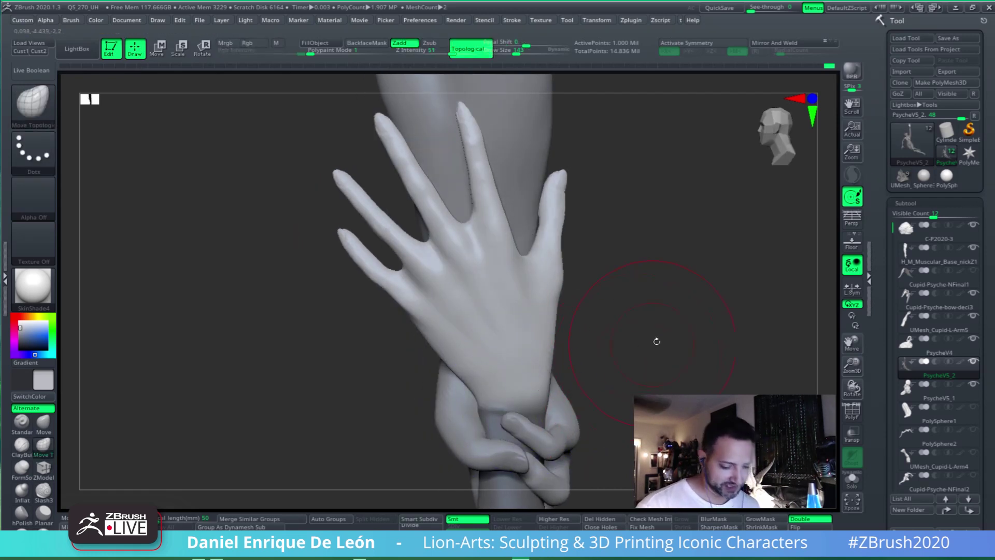
pyautogui.keyDown('ctrl'); pyautogui.moveTo(679, 348); pyautogui.dragTo(643, 381); pyautogui.keyUp('ctrl')
pyautogui.press('ctrl')
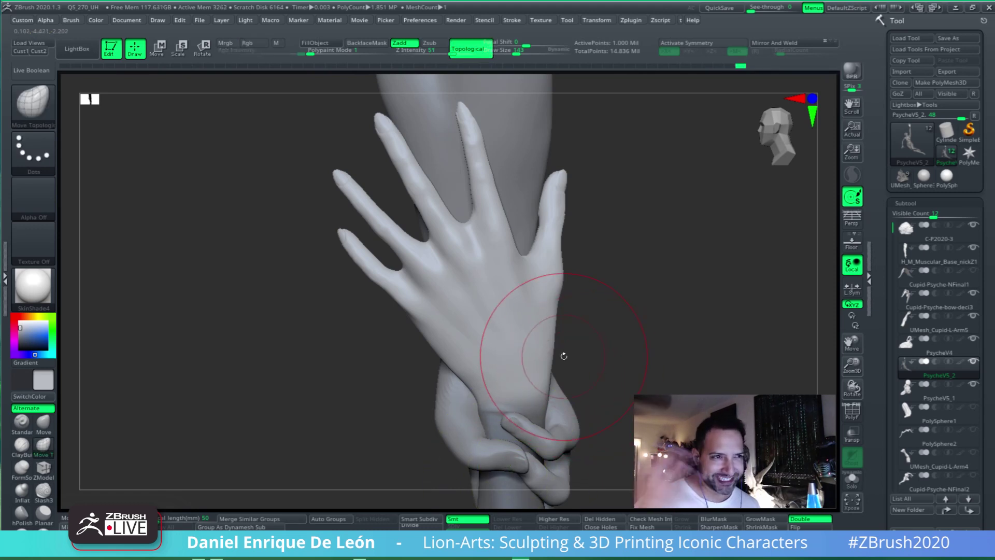
# Lay the Transpose rotation line from the wrist up to the knuckles again and tilt the woman's hand slightly further toward the little finger
pyautogui.press('shift')
pyautogui.moveTo(619, 365)
pyautogui.mouseDown()
pyautogui.moveTo(554, 350)
pyautogui.moveTo(533, 360)
pyautogui.moveTo(592, 357)
pyautogui.moveTo(571, 373)
pyautogui.moveTo(527, 357)
pyautogui.moveTo(587, 332)
pyautogui.moveTo(573, 316)
pyautogui.moveTo(534, 316)
pyautogui.moveTo(511, 292)
pyautogui.mouseUp()
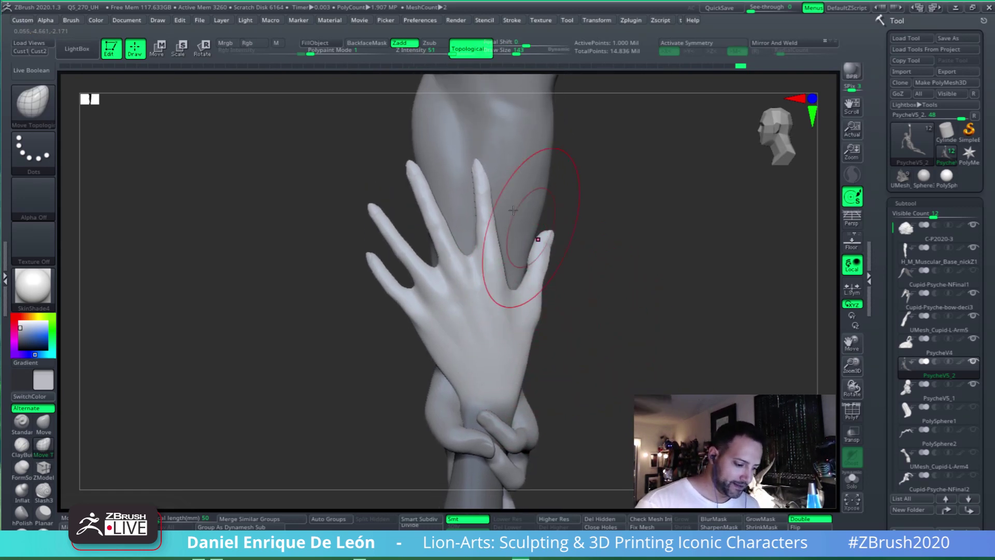
pyautogui.press('r')
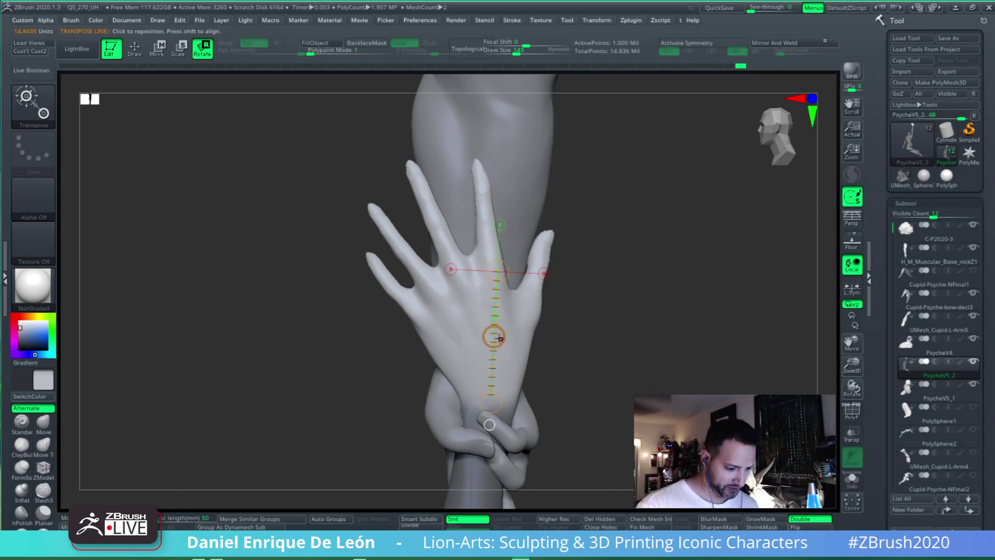
pyautogui.moveTo(498, 335); pyautogui.dragTo(497, 337)
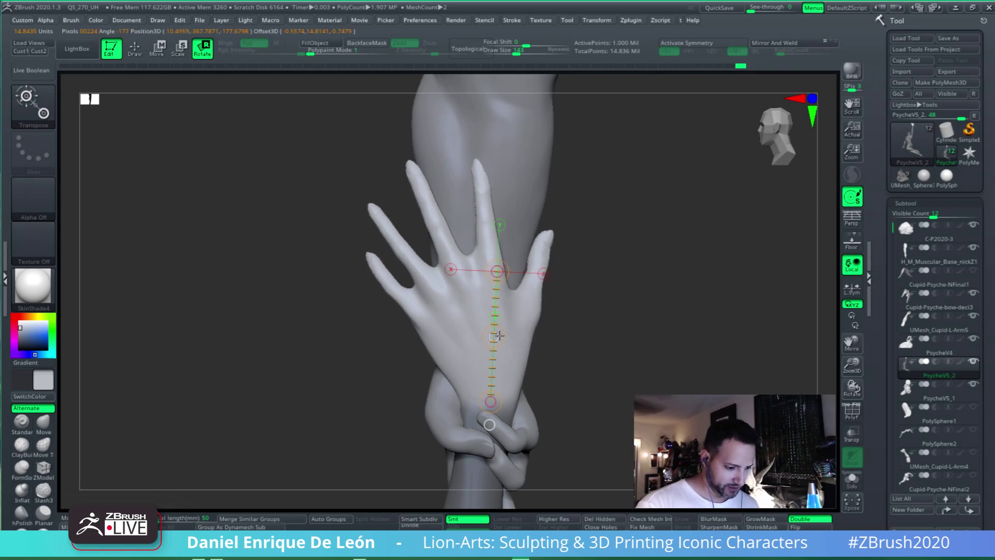
pyautogui.click(665, 299)
pyautogui.moveTo(677, 252); pyautogui.dragTo(492, 272)
pyautogui.moveTo(668, 283)
pyautogui.keyDown('alt'); pyautogui.mouseDown()
pyautogui.moveTo(636, 260)
pyautogui.moveTo(671, 301)
pyautogui.mouseUp(); pyautogui.keyUp('alt')
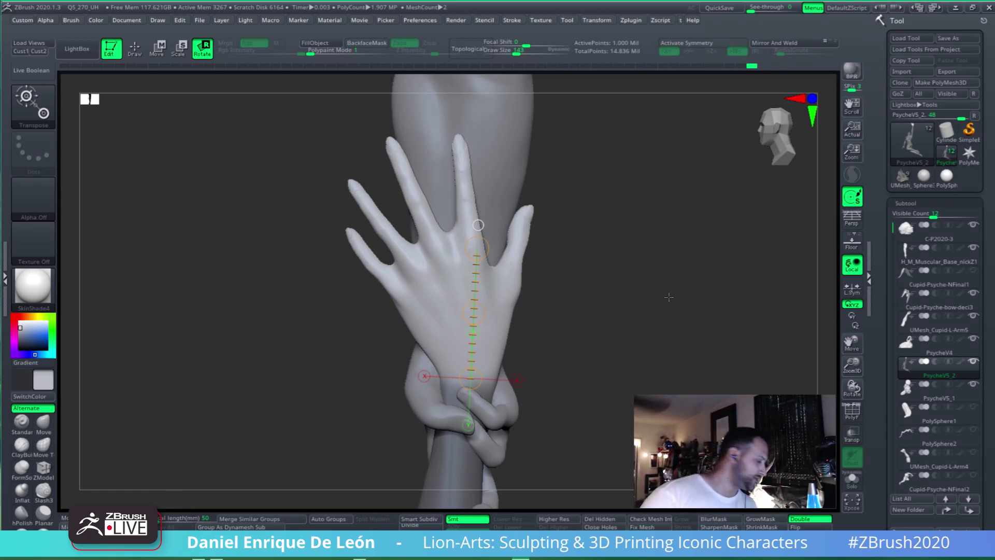
pyautogui.moveTo(555, 337); pyautogui.dragTo(626, 293)
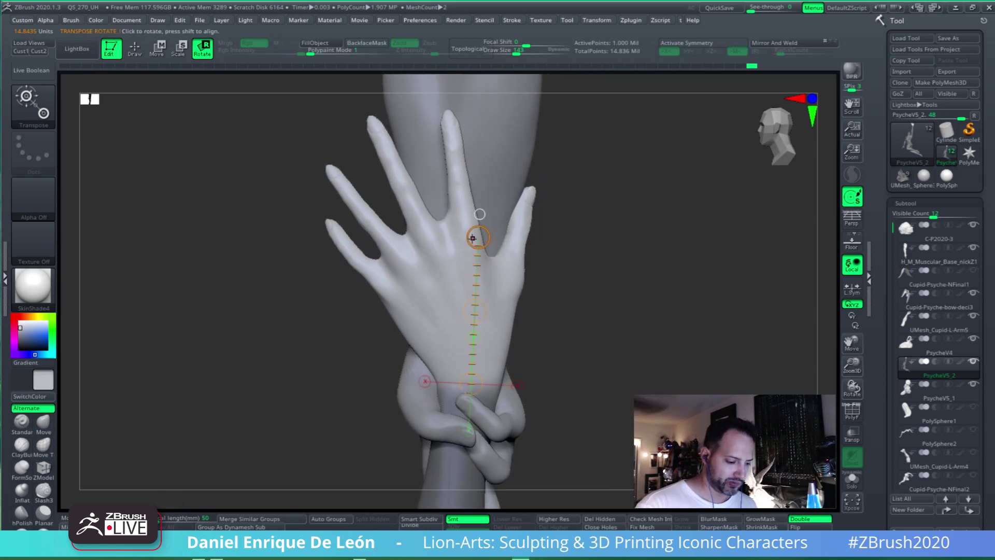
pyautogui.moveTo(478, 237); pyautogui.dragTo(590, 235)
pyautogui.moveTo(465, 313); pyautogui.dragTo(462, 346)
# Examine the woman's hand and the grip in profile, from the opposite side and together with both arms
pyautogui.keyDown('alt'); pyautogui.moveTo(605, 352); pyautogui.dragTo(619, 263); pyautogui.keyUp('alt')
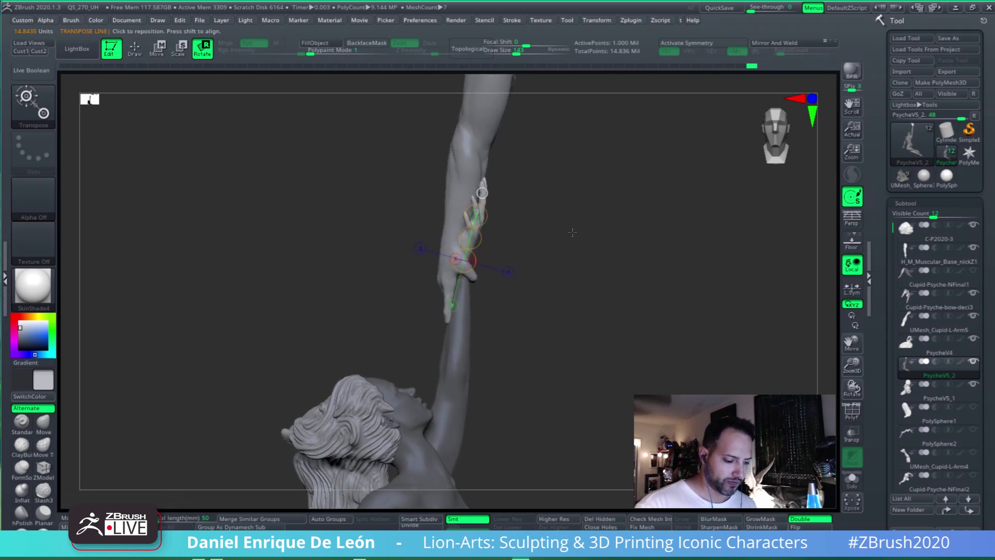
pyautogui.keyDown('alt'); pyautogui.moveTo(573, 231); pyautogui.dragTo(611, 223); pyautogui.keyUp('alt')
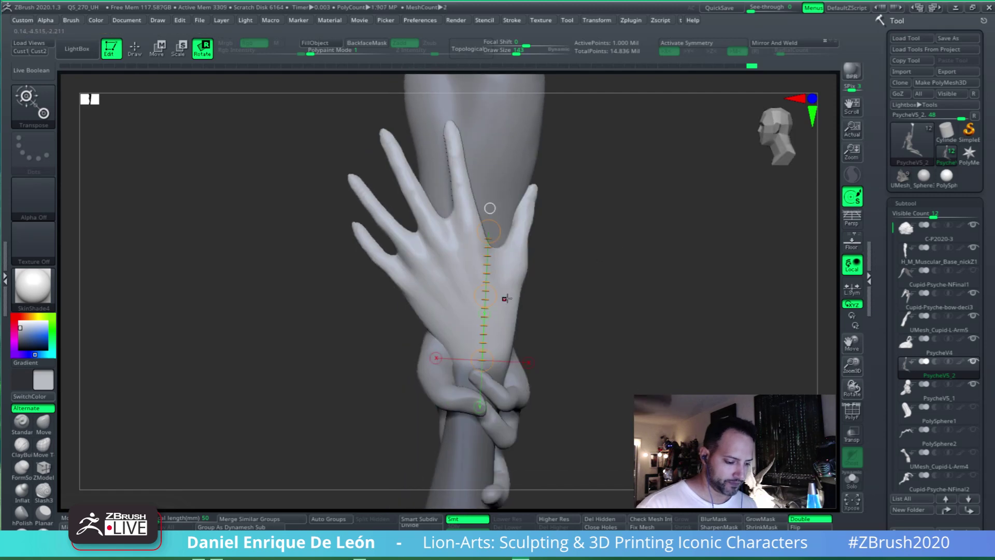
pyautogui.keyDown('alt'); pyautogui.moveTo(590, 307); pyautogui.dragTo(611, 294); pyautogui.keyUp('alt')
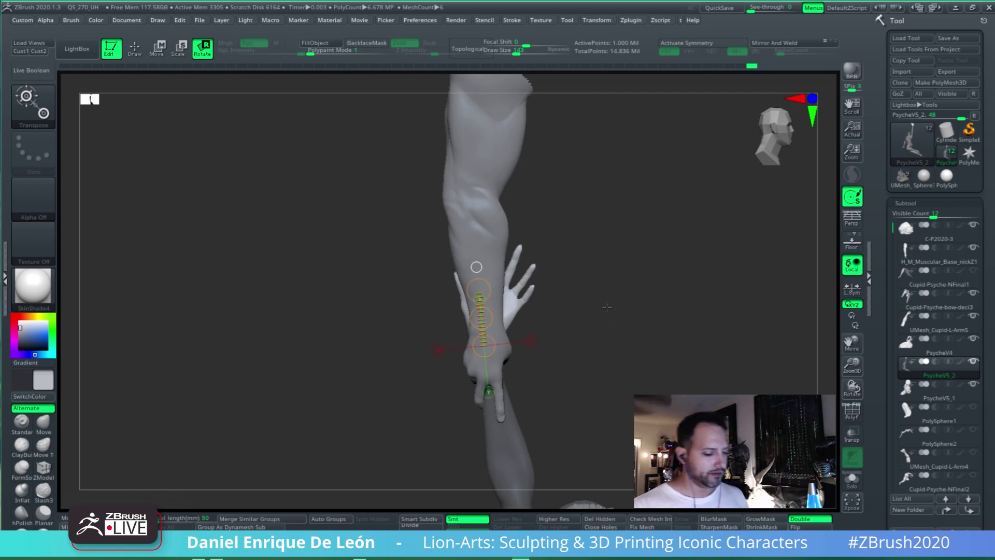
pyautogui.moveTo(628, 339); pyautogui.dragTo(633, 252)
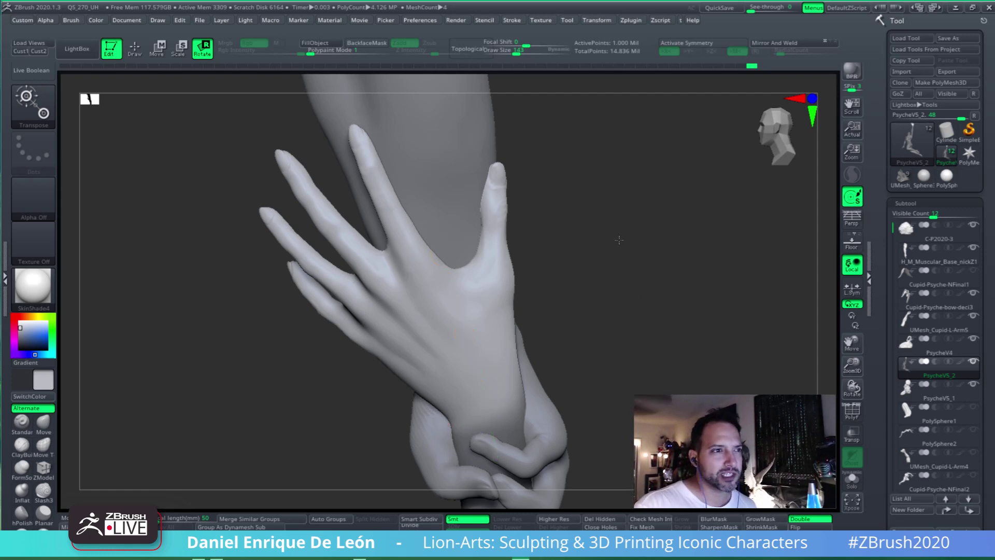
# Rotate the woman's hand slightly toward the thumb side about the wrist, and adjust its tilt in profile with the Transpose line
pyautogui.keyDown('alt'); pyautogui.moveTo(623, 299); pyautogui.dragTo(625, 327); pyautogui.keyUp('alt')
pyautogui.keyDown('alt'); pyautogui.moveTo(578, 292); pyautogui.dragTo(584, 254); pyautogui.keyUp('alt')
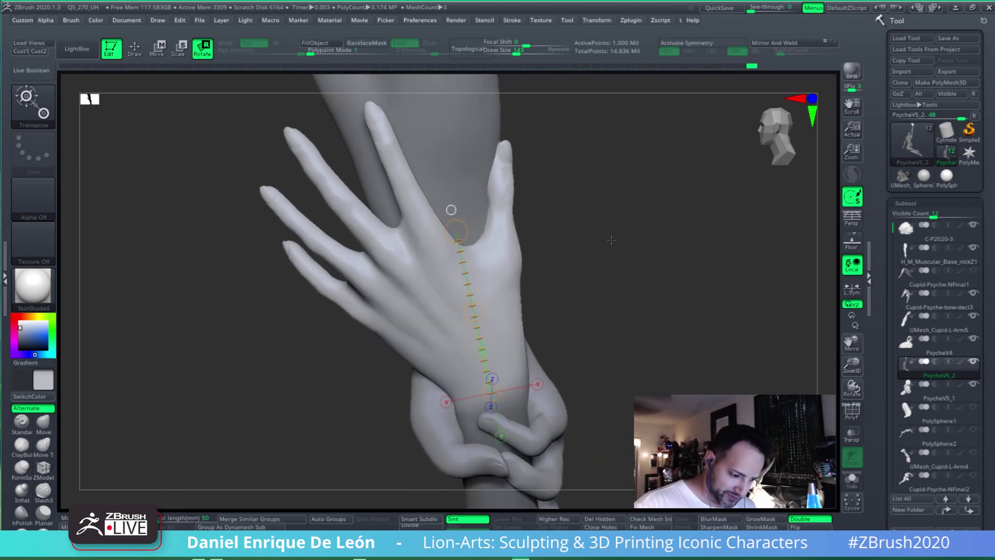
pyautogui.moveTo(456, 228); pyautogui.dragTo(456, 231)
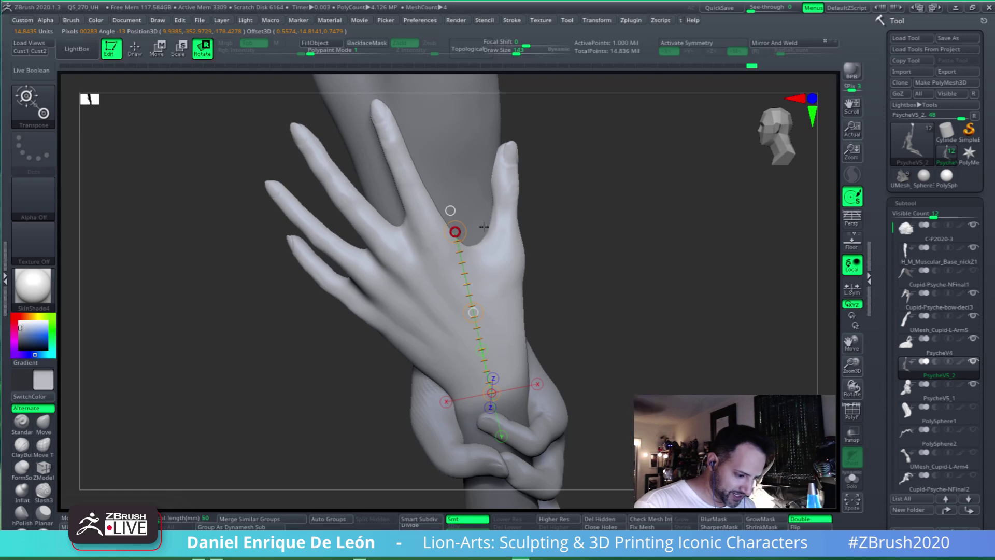
pyautogui.moveTo(669, 249); pyautogui.dragTo(617, 237)
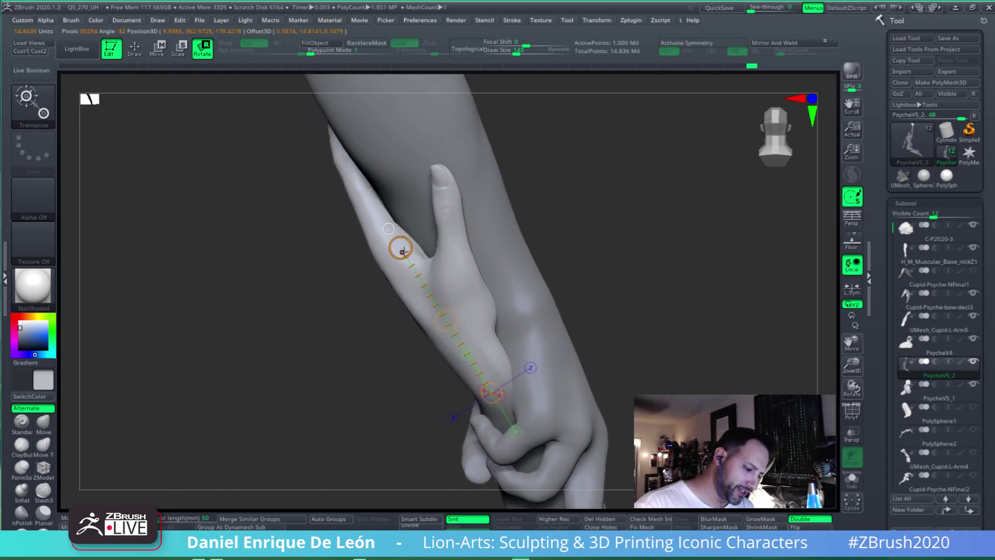
pyautogui.moveTo(402, 249); pyautogui.dragTo(399, 247)
pyautogui.moveTo(586, 218)
pyautogui.mouseDown()
pyautogui.moveTo(606, 204)
pyautogui.moveTo(602, 180)
pyautogui.mouseUp()
pyautogui.moveTo(552, 208)
pyautogui.mouseDown()
pyautogui.moveTo(569, 225)
pyautogui.moveTo(682, 202)
pyautogui.moveTo(650, 210)
pyautogui.moveTo(633, 240)
pyautogui.moveTo(674, 298)
pyautogui.moveTo(670, 285)
pyautogui.moveTo(657, 293)
pyautogui.moveTo(651, 280)
pyautogui.moveTo(561, 314)
pyautogui.moveTo(593, 346)
pyautogui.moveTo(568, 285)
pyautogui.moveTo(621, 282)
pyautogui.mouseUp()
pyautogui.moveTo(520, 277); pyautogui.dragTo(608, 262)
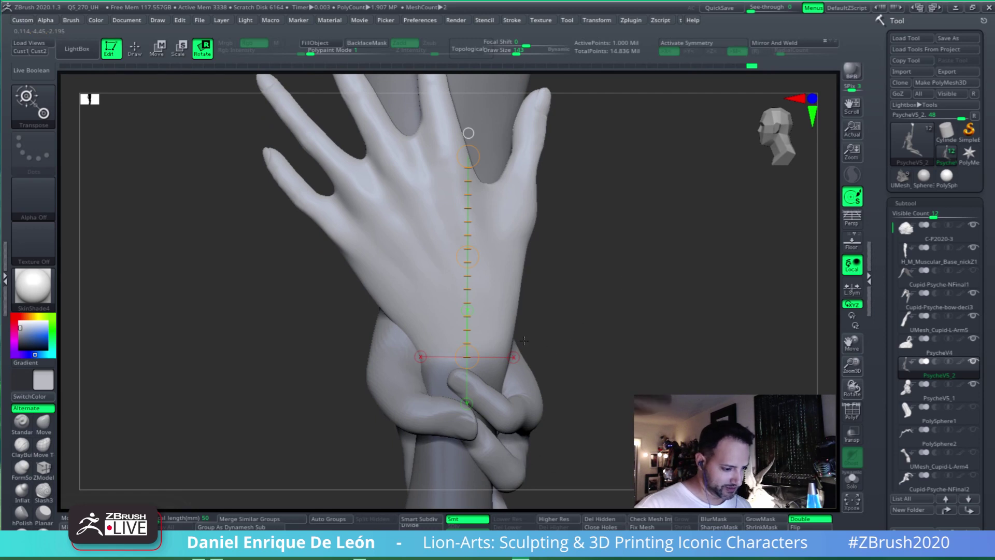
# Lay a straight Transpose move line from the wrist up the back of the hand and shift the hand slightly down toward the grip
pyautogui.press('w')
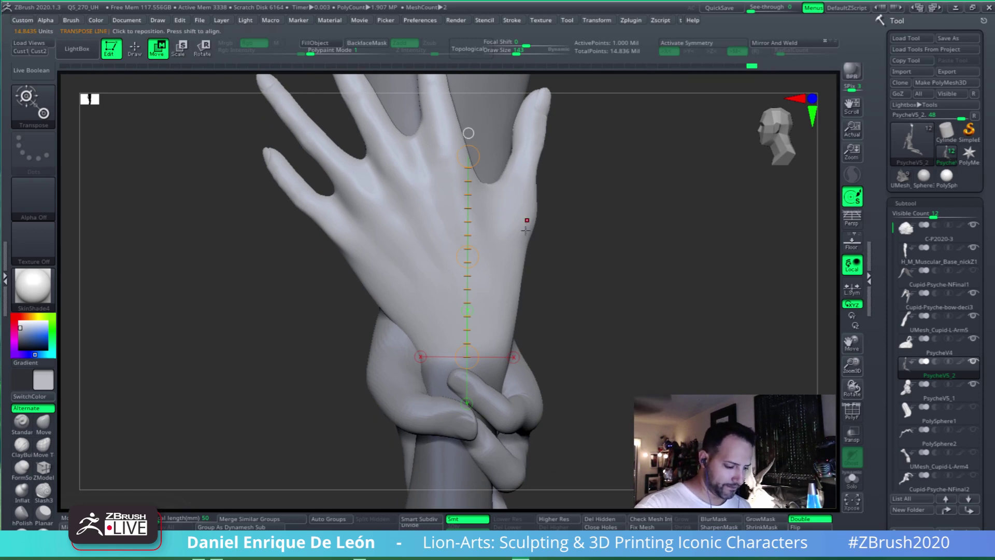
pyautogui.click(496, 255)
pyautogui.keyDown('shift'); pyautogui.moveTo(476, 366); pyautogui.dragTo(476, 266); pyautogui.keyUp('shift')
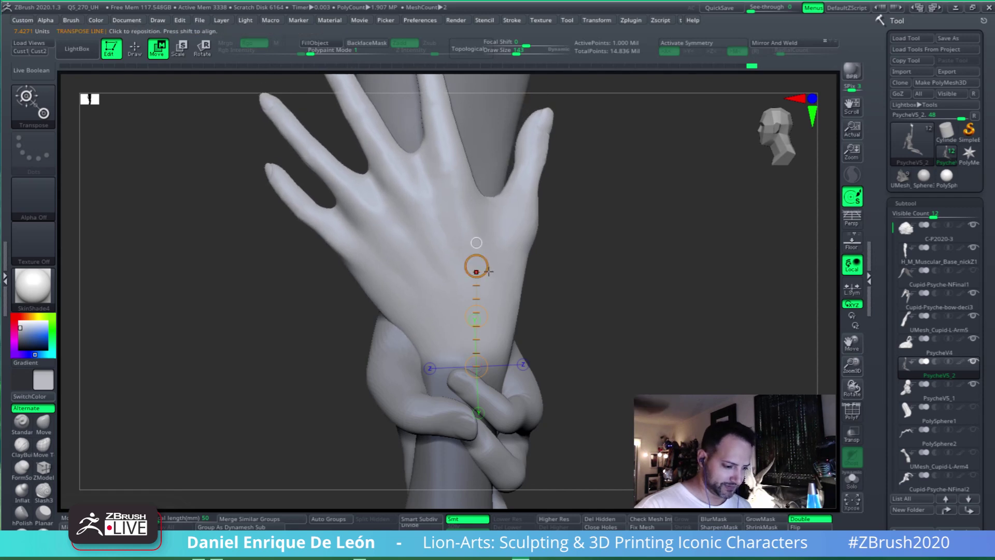
pyautogui.moveTo(476, 317); pyautogui.dragTo(477, 329)
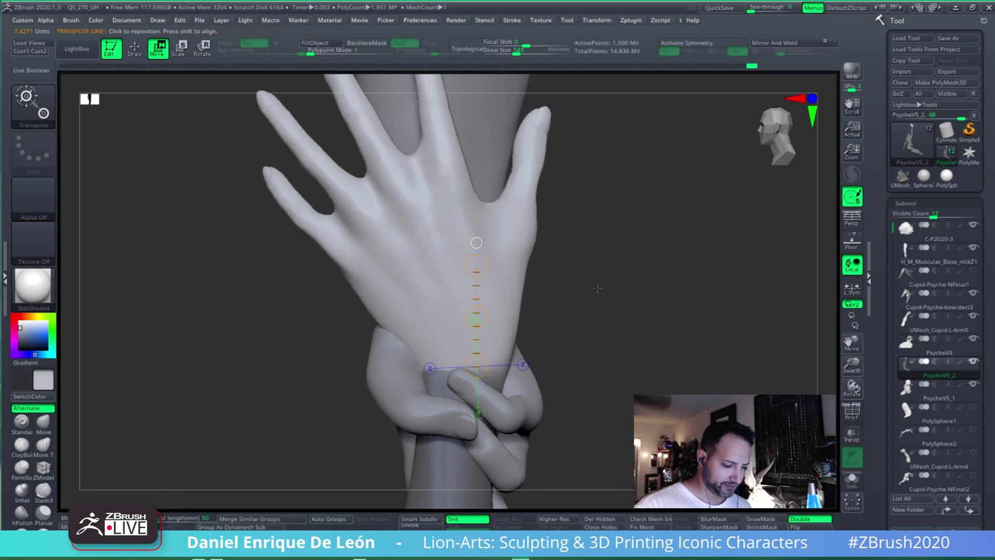
pyautogui.keyDown('alt'); pyautogui.moveTo(612, 283); pyautogui.dragTo(673, 346); pyautogui.keyUp('alt')
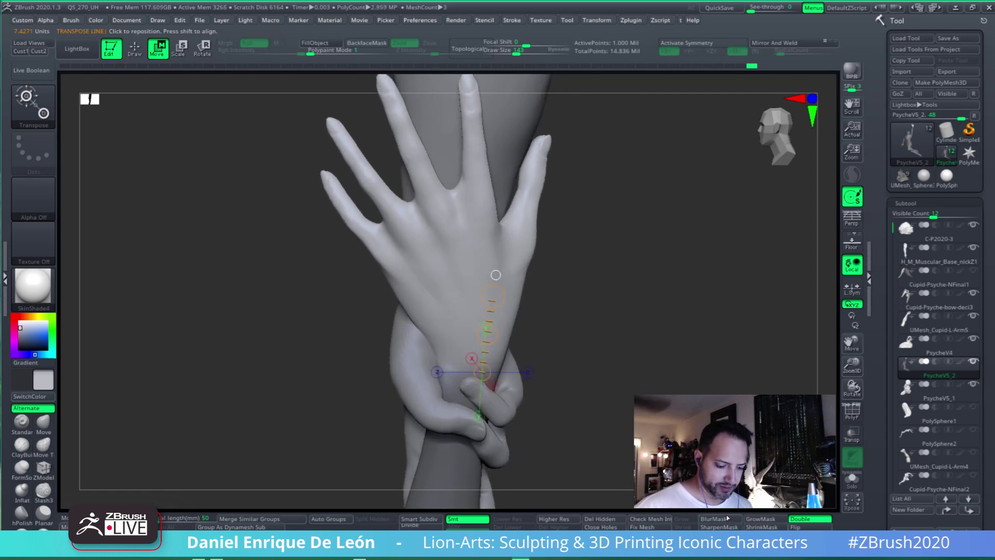
pyautogui.moveTo(683, 332); pyautogui.dragTo(658, 298)
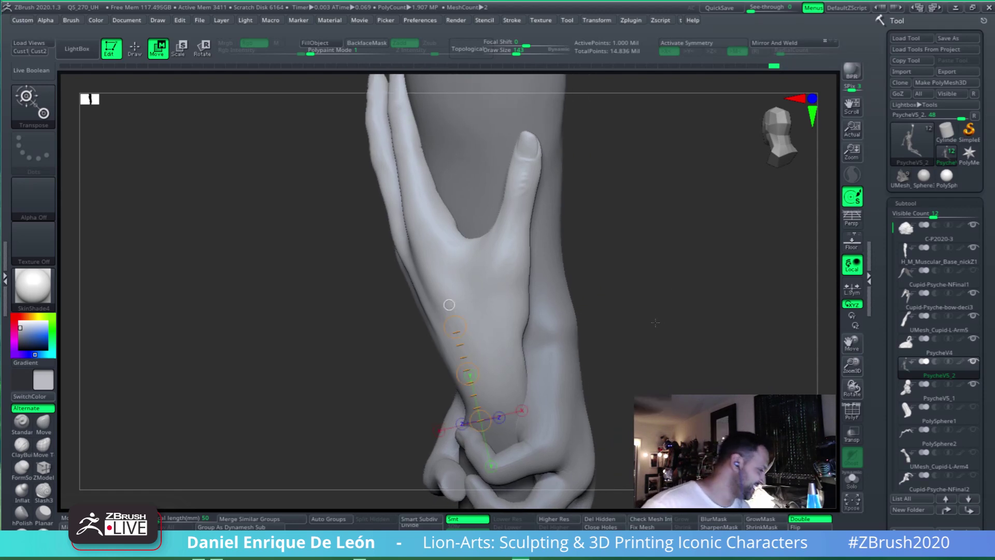
# Lay a longer Transpose move line from the wrist toward the knuckles and slide the woman's hand closer to Cupid's gripping fingers
pyautogui.moveTo(659, 316); pyautogui.dragTo(679, 254)
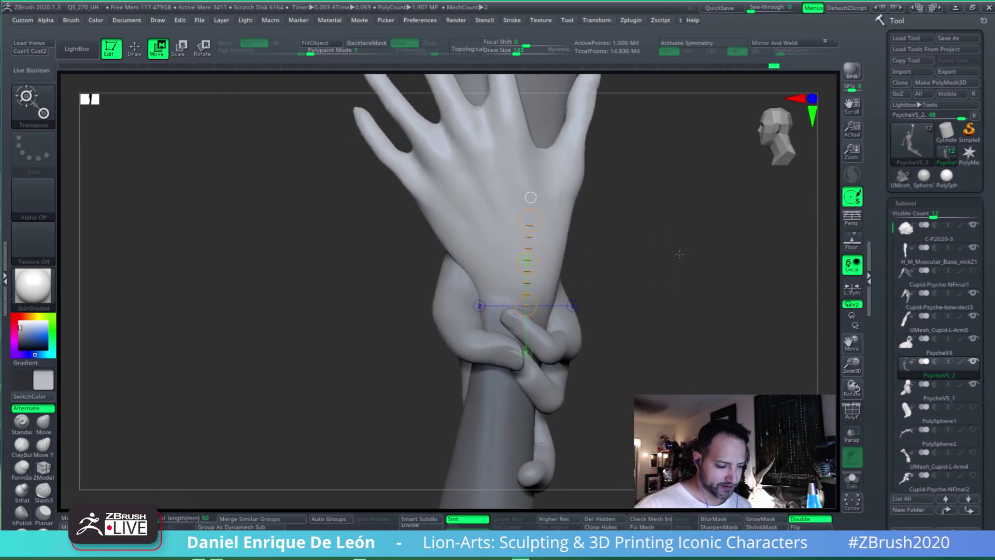
pyautogui.click(553, 179)
pyautogui.moveTo(520, 297); pyautogui.dragTo(518, 185)
pyautogui.moveTo(704, 191); pyautogui.dragTo(633, 209)
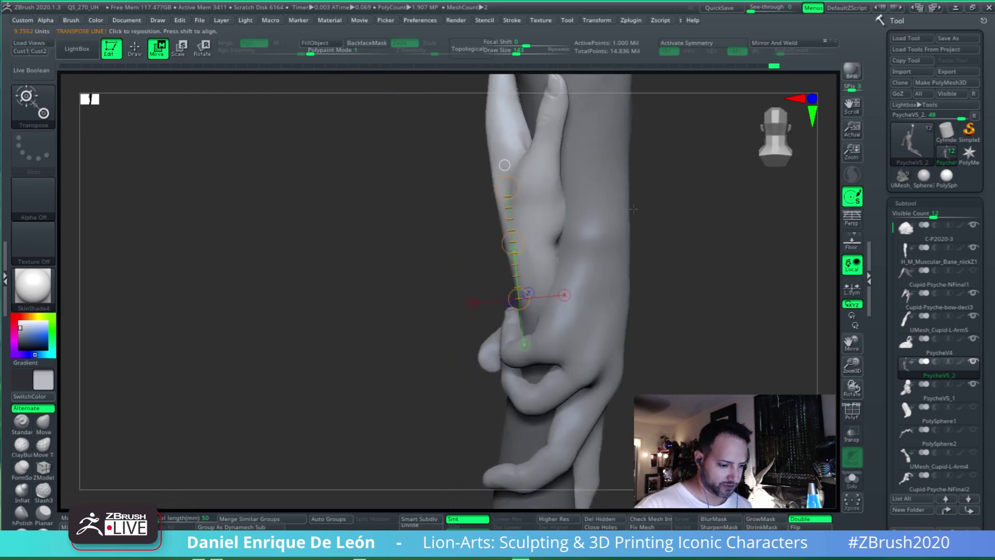
pyautogui.moveTo(690, 265); pyautogui.dragTo(741, 251)
pyautogui.moveTo(539, 240); pyautogui.dragTo(539, 266)
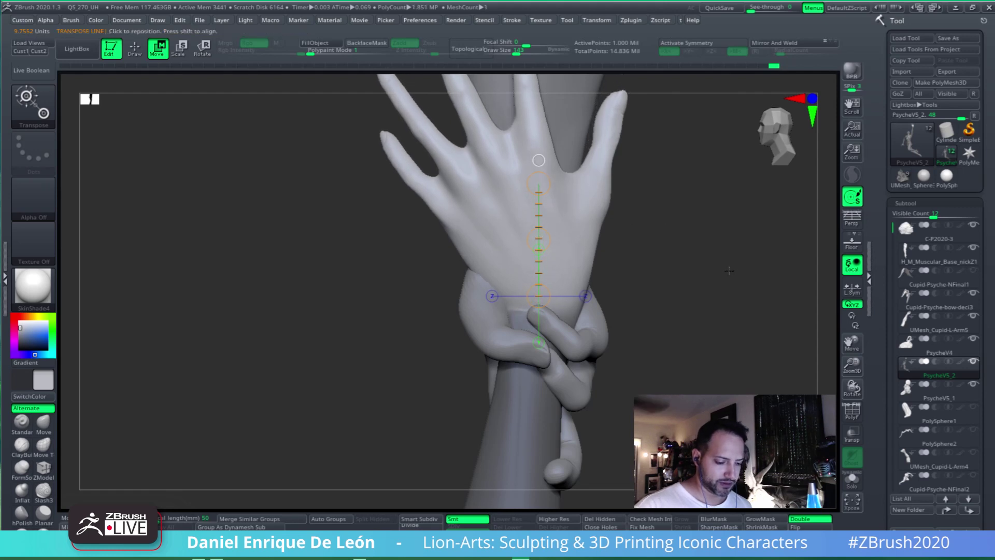
pyautogui.moveTo(731, 270); pyautogui.dragTo(698, 265)
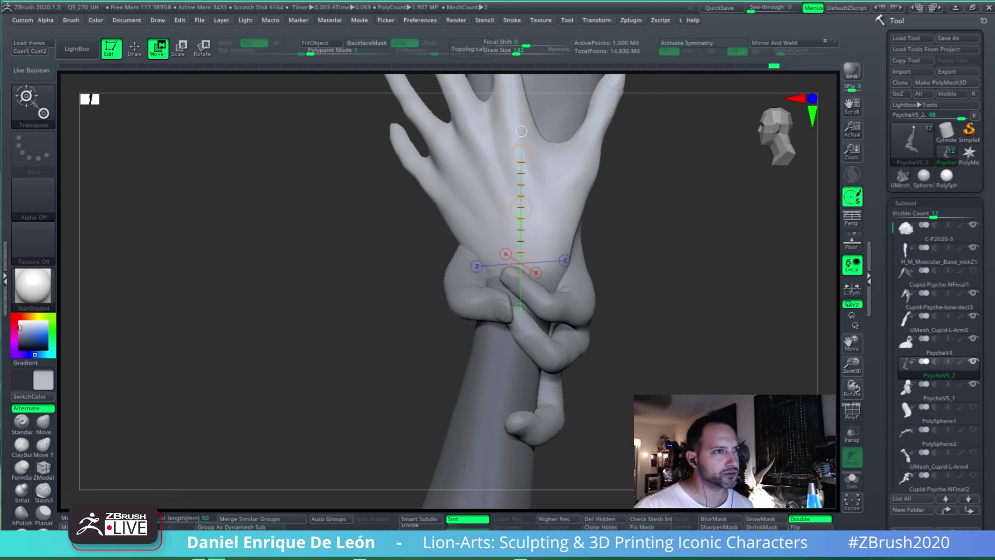
pyautogui.moveTo(732, 311); pyautogui.dragTo(710, 318)
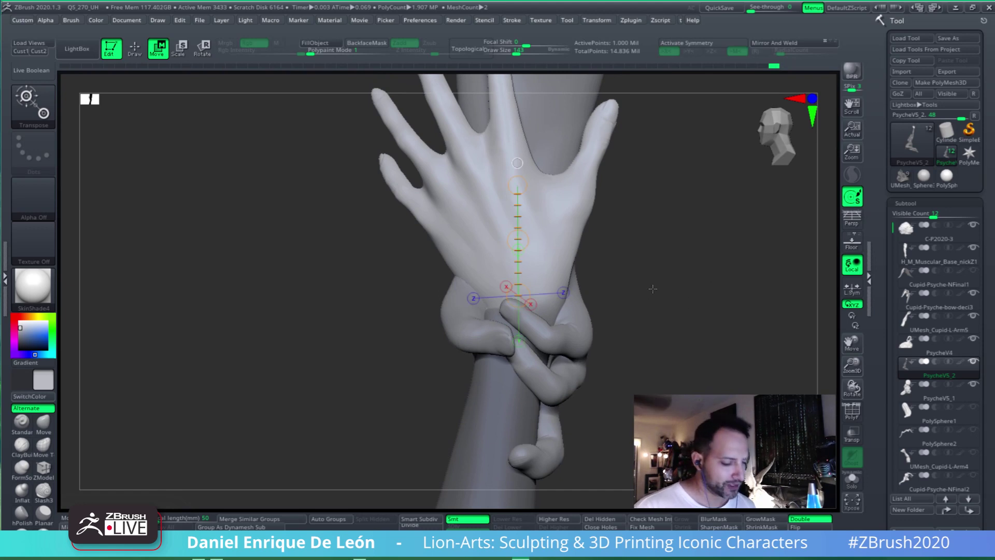
pyautogui.moveTo(652, 289)
pyautogui.mouseDown()
pyautogui.moveTo(601, 290)
pyautogui.moveTo(614, 309)
pyautogui.mouseUp()
# Clear the mask, smooth the wrist and refine the thumb-side contour of the woman's hand with the Move Topological brush
pyautogui.click(136, 51)
pyautogui.keyDown('ctrl'); pyautogui.moveTo(705, 348); pyautogui.dragTo(674, 369); pyautogui.keyUp('ctrl')
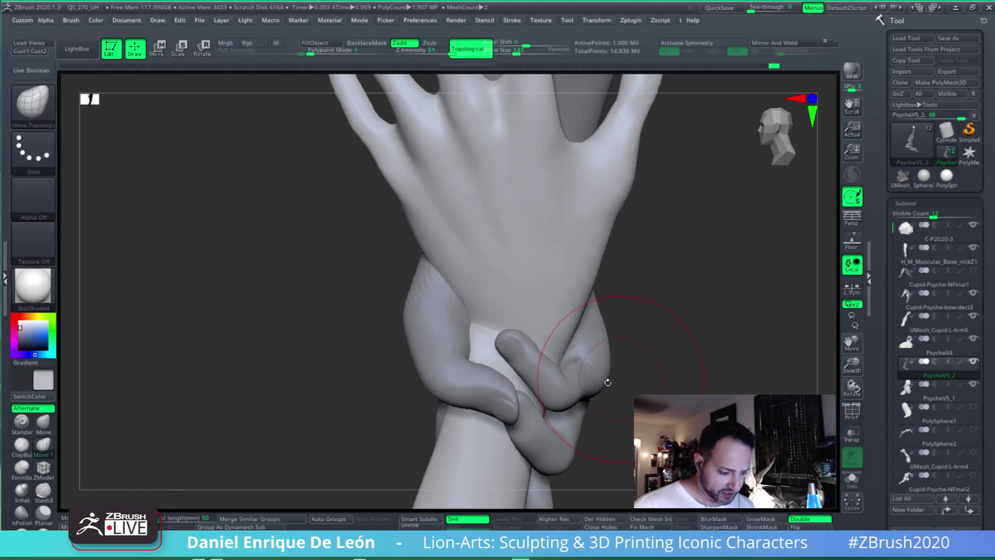
pyautogui.moveTo(640, 337); pyautogui.dragTo(637, 360)
pyautogui.moveTo(474, 334)
pyautogui.keyDown('shift'); pyautogui.mouseDown()
pyautogui.moveTo(484, 345)
pyautogui.moveTo(574, 287)
pyautogui.mouseUp(); pyautogui.keyUp('shift')
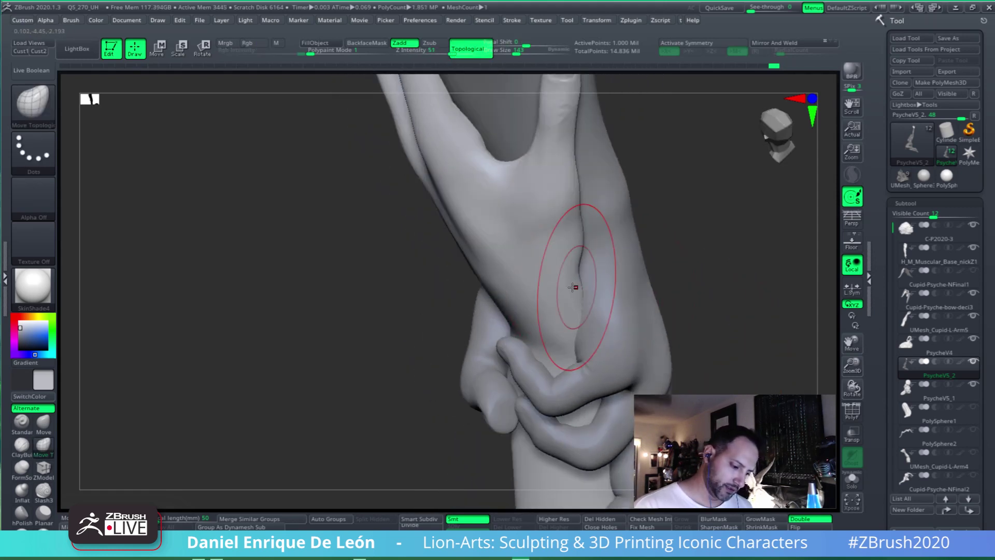
pyautogui.moveTo(572, 286)
pyautogui.mouseDown(button='right')
pyautogui.moveTo(544, 321)
pyautogui.moveTo(559, 297)
pyautogui.moveTo(594, 336)
pyautogui.mouseUp(button='right')
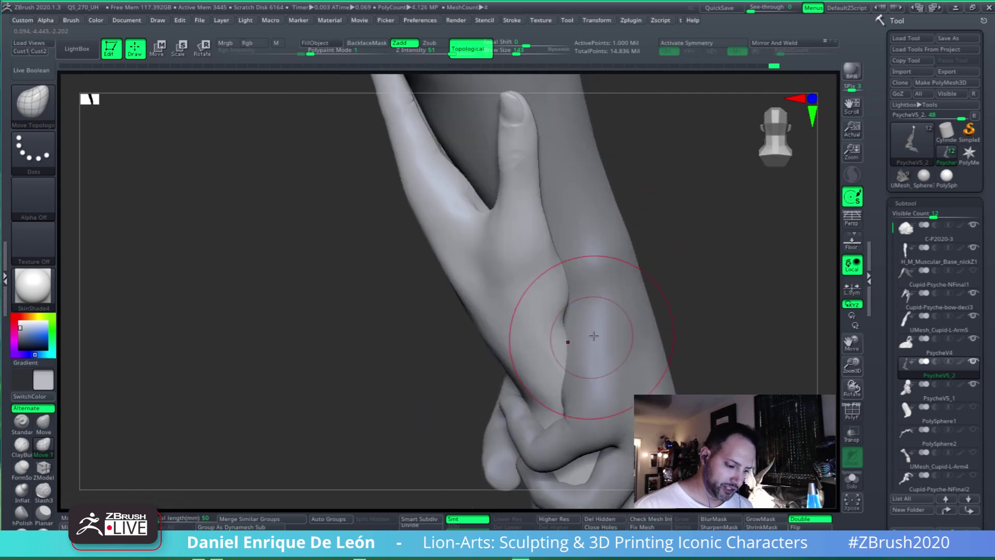
pyautogui.moveTo(600, 294)
pyautogui.mouseDown(button='right')
pyautogui.moveTo(554, 354)
pyautogui.moveTo(631, 347)
pyautogui.moveTo(596, 306)
pyautogui.moveTo(579, 264)
pyautogui.moveTo(557, 272)
pyautogui.moveTo(606, 282)
pyautogui.mouseUp(button='right')
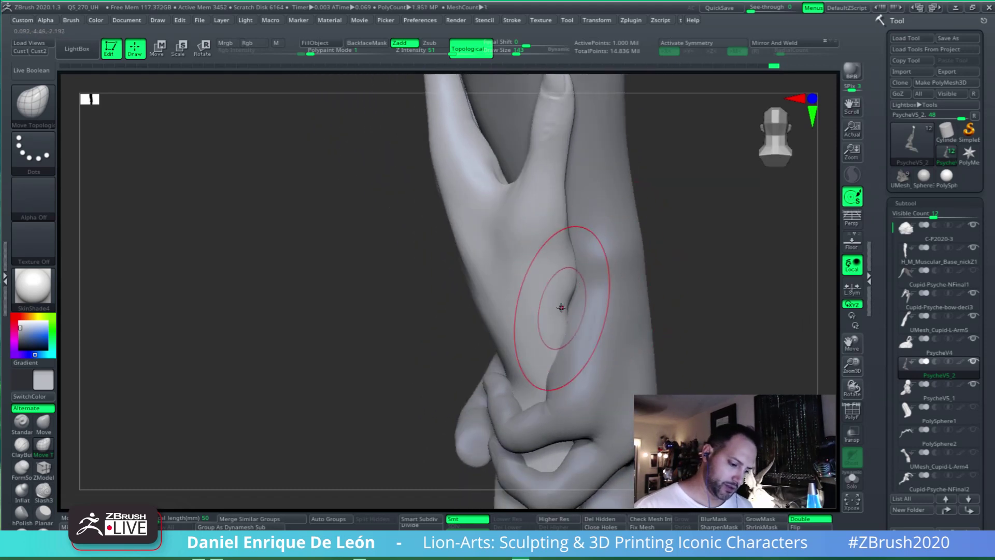
pyautogui.moveTo(572, 303)
pyautogui.mouseDown(button='right')
pyautogui.moveTo(570, 251)
pyautogui.moveTo(615, 302)
pyautogui.moveTo(614, 273)
pyautogui.moveTo(549, 262)
pyautogui.moveTo(621, 297)
pyautogui.moveTo(609, 273)
pyautogui.mouseUp(button='right')
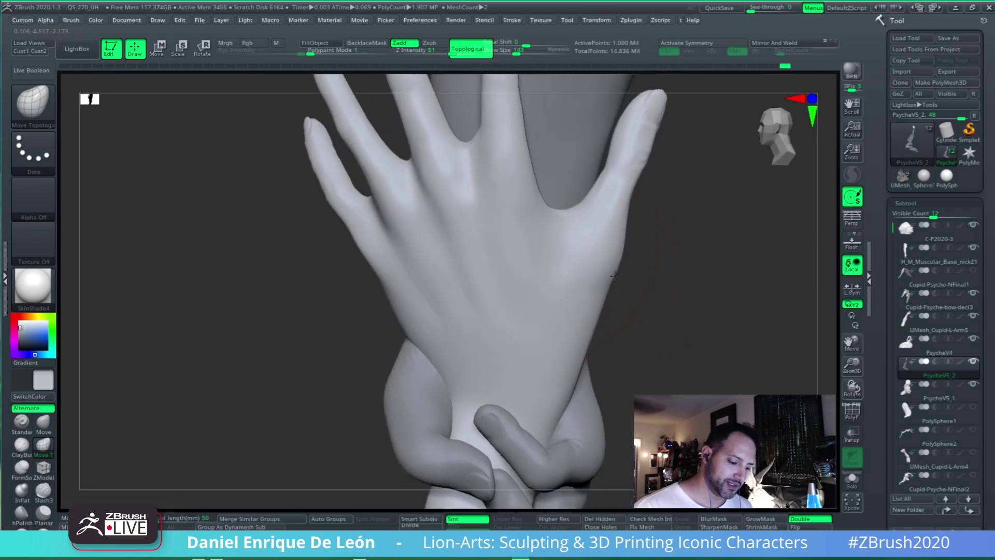
pyautogui.press('shift')
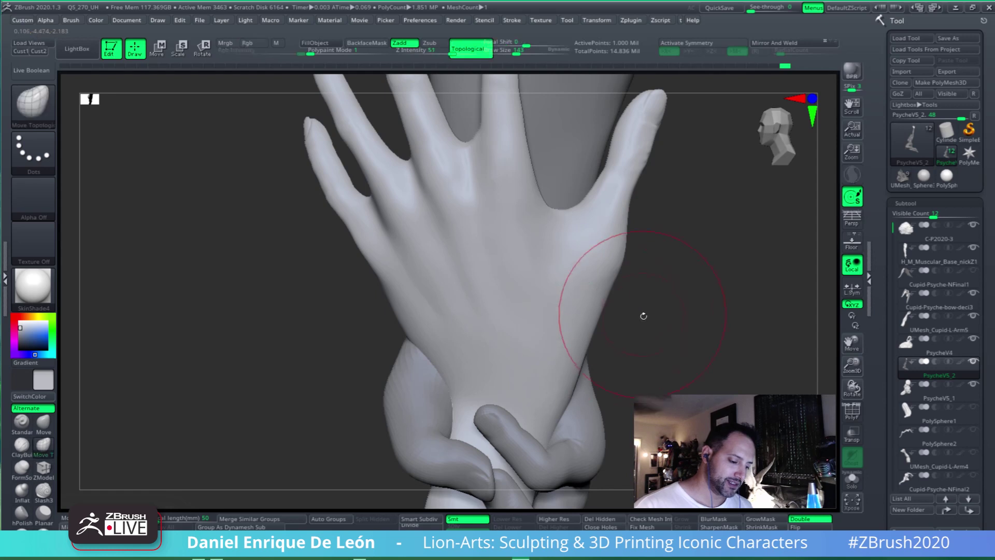
pyautogui.moveTo(642, 313)
pyautogui.mouseDown(button='right')
pyautogui.moveTo(582, 328)
pyautogui.moveTo(633, 304)
pyautogui.moveTo(616, 317)
pyautogui.mouseUp(button='right')
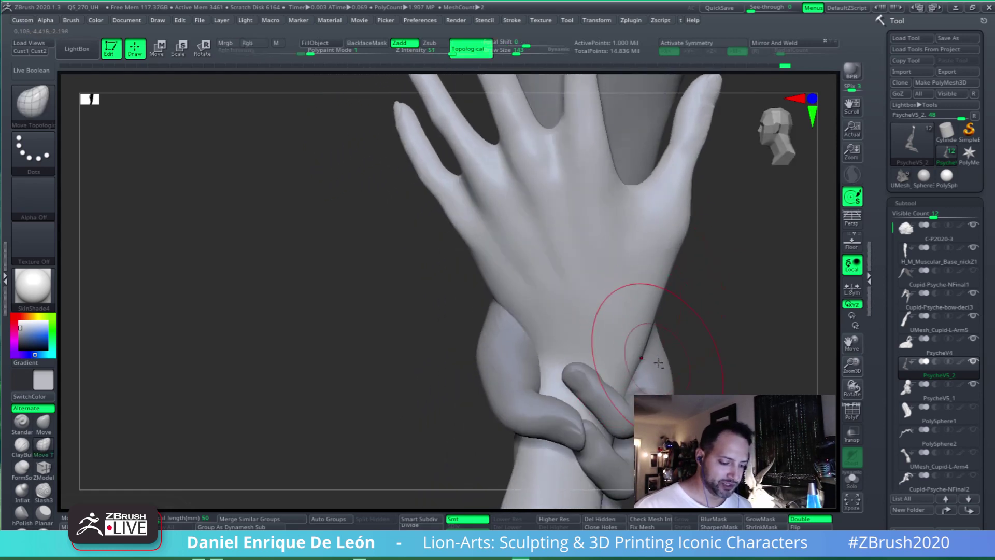
pyautogui.moveTo(658, 363)
pyautogui.mouseDown(button='right')
pyautogui.moveTo(626, 282)
pyautogui.moveTo(596, 306)
pyautogui.moveTo(534, 256)
pyautogui.moveTo(539, 301)
pyautogui.moveTo(555, 285)
pyautogui.moveTo(661, 338)
pyautogui.moveTo(646, 322)
pyautogui.moveTo(603, 358)
pyautogui.moveTo(582, 360)
pyautogui.moveTo(645, 344)
pyautogui.moveTo(618, 314)
pyautogui.moveTo(581, 301)
pyautogui.moveTo(612, 311)
pyautogui.moveTo(637, 290)
pyautogui.moveTo(641, 324)
pyautogui.moveTo(658, 340)
pyautogui.moveTo(641, 347)
pyautogui.moveTo(653, 314)
pyautogui.moveTo(563, 290)
pyautogui.moveTo(578, 266)
pyautogui.moveTo(630, 286)
pyautogui.moveTo(604, 320)
pyautogui.mouseUp(button='right')
# Mask the thumb with a Transpose topological mask and invert it so that only the thumb area stays editable
pyautogui.press('r')
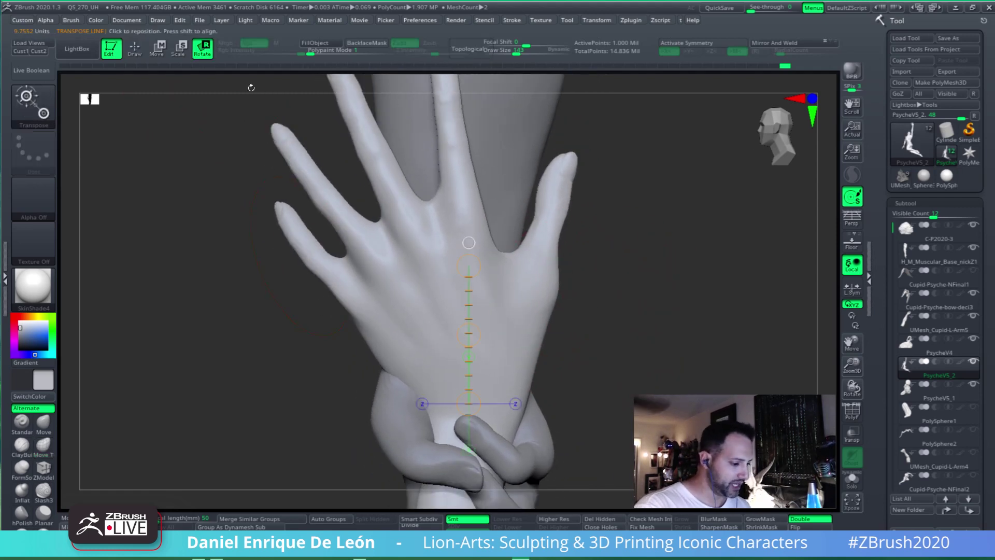
pyautogui.moveTo(670, 217)
pyautogui.keyDown('ctrl'); pyautogui.mouseDown()
pyautogui.moveTo(654, 124)
pyautogui.moveTo(522, 215)
pyautogui.moveTo(507, 267)
pyautogui.moveTo(518, 394)
pyautogui.mouseUp(); pyautogui.keyUp('ctrl')
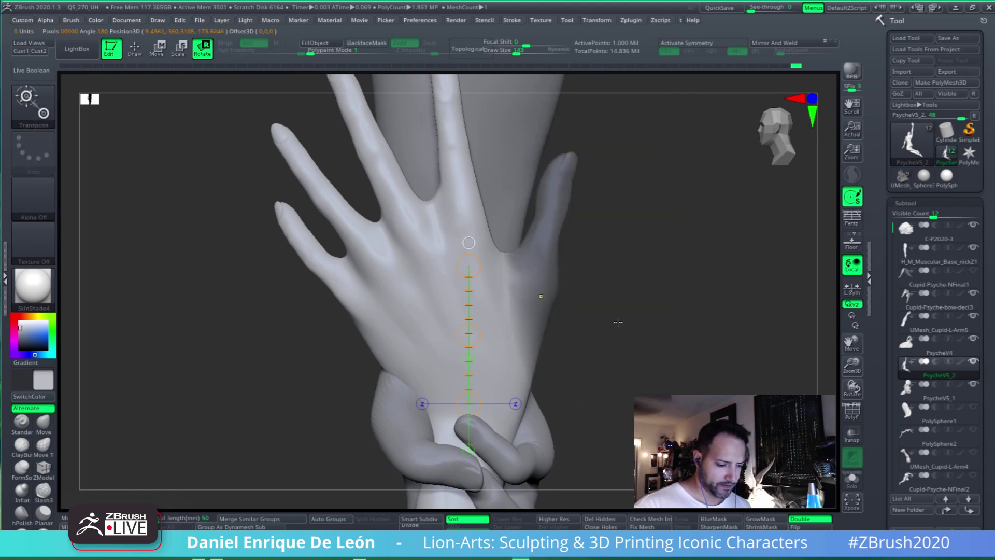
pyautogui.moveTo(617, 321); pyautogui.dragTo(667, 321)
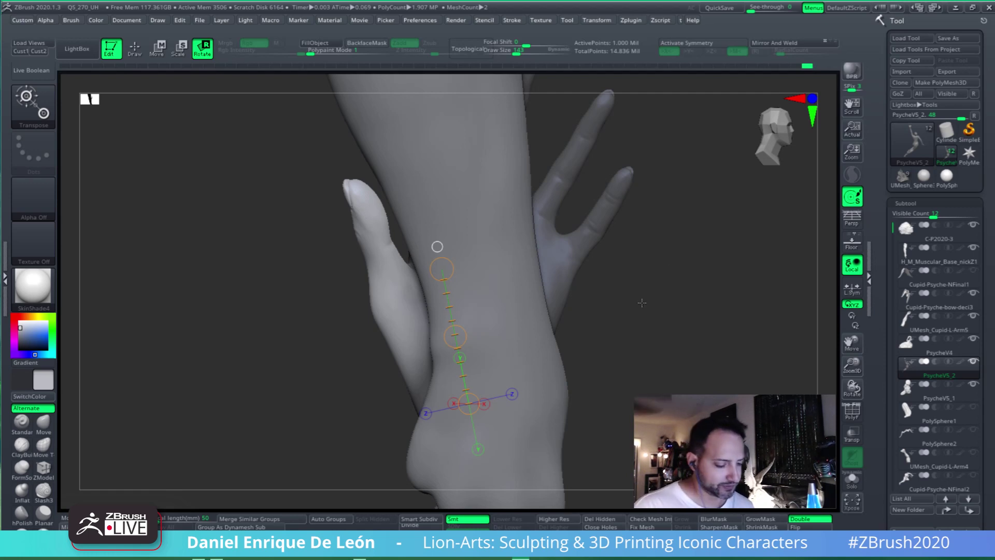
pyautogui.moveTo(642, 303); pyautogui.dragTo(674, 313)
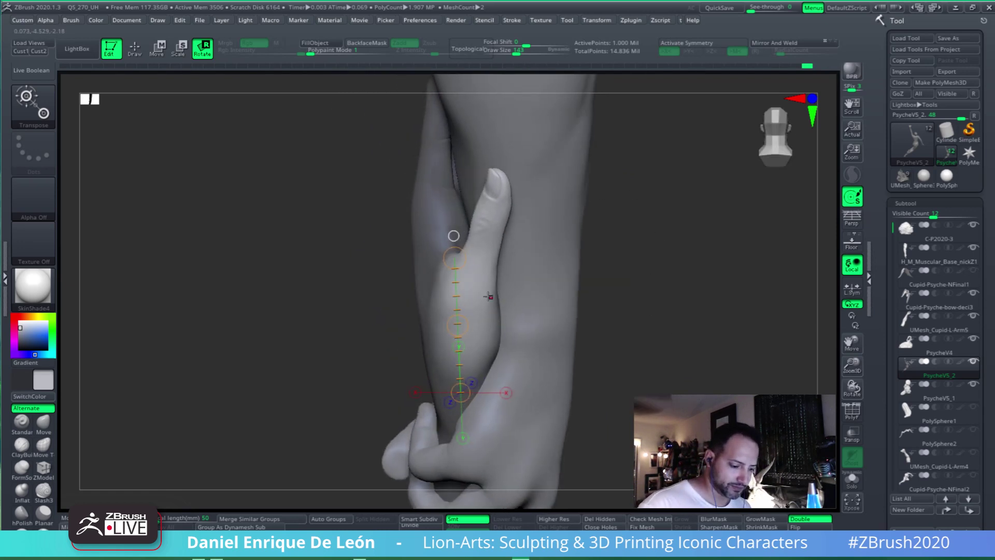
# Lay the Transpose rotation line along the woman's thumb from its base to its tip and rotate the thumb
pyautogui.moveTo(498, 178); pyautogui.dragTo(469, 396)
pyautogui.moveTo(685, 217); pyautogui.dragTo(438, 281)
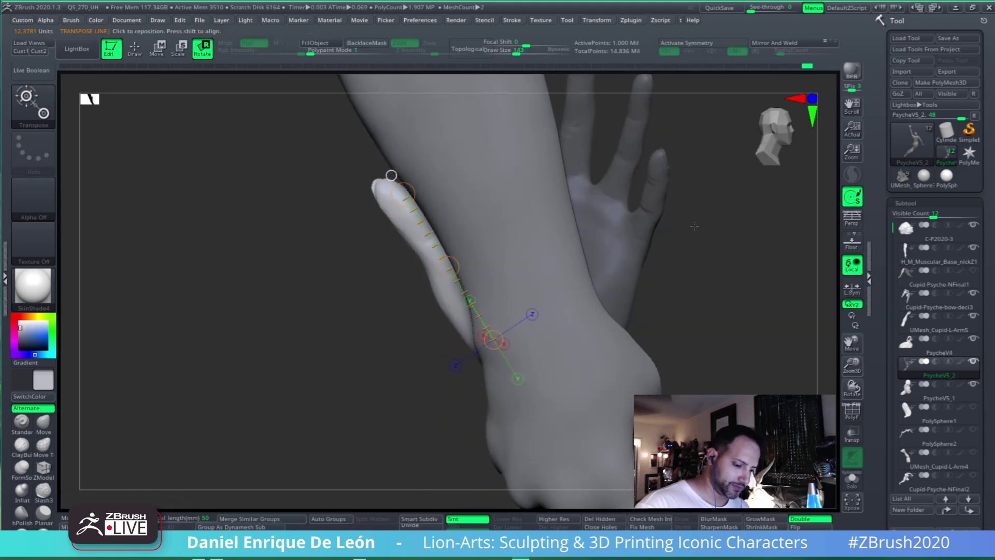
pyautogui.moveTo(446, 332); pyautogui.dragTo(735, 244)
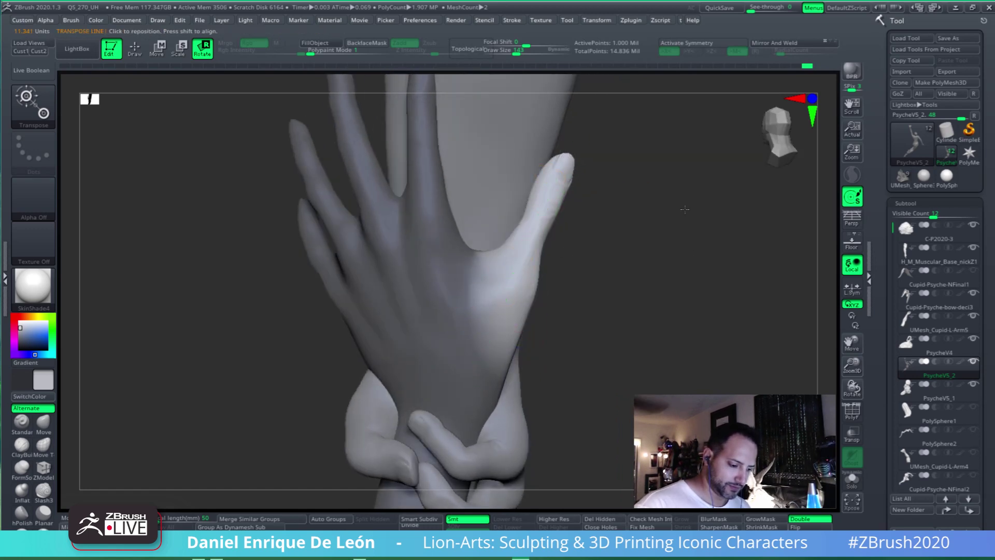
pyautogui.moveTo(682, 208); pyautogui.dragTo(614, 195)
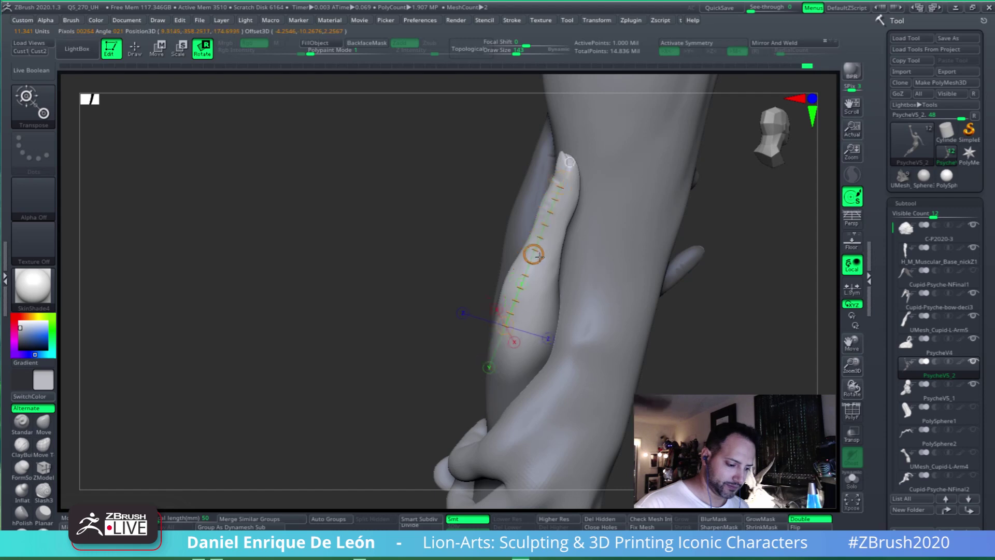
pyautogui.moveTo(582, 160); pyautogui.dragTo(591, 195)
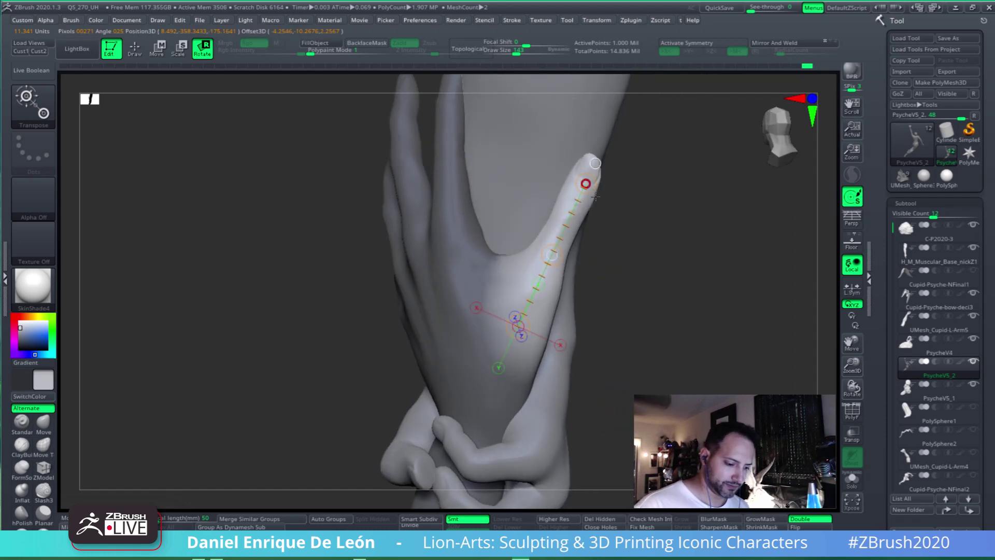
# Re-lay the Transpose rotation line from higher up the thumb's base to the thumb tip
pyautogui.moveTo(648, 218); pyautogui.dragTo(595, 228)
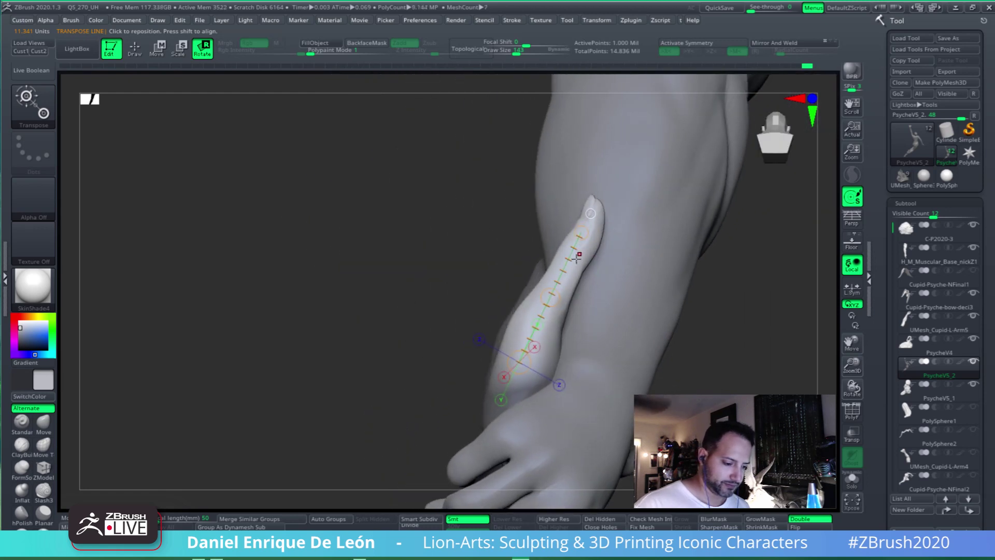
pyautogui.click(588, 231)
pyautogui.moveTo(523, 348)
pyautogui.mouseDown()
pyautogui.moveTo(592, 205)
pyautogui.moveTo(547, 272)
pyautogui.moveTo(511, 275)
pyautogui.mouseUp()
pyautogui.moveTo(668, 248); pyautogui.dragTo(624, 223)
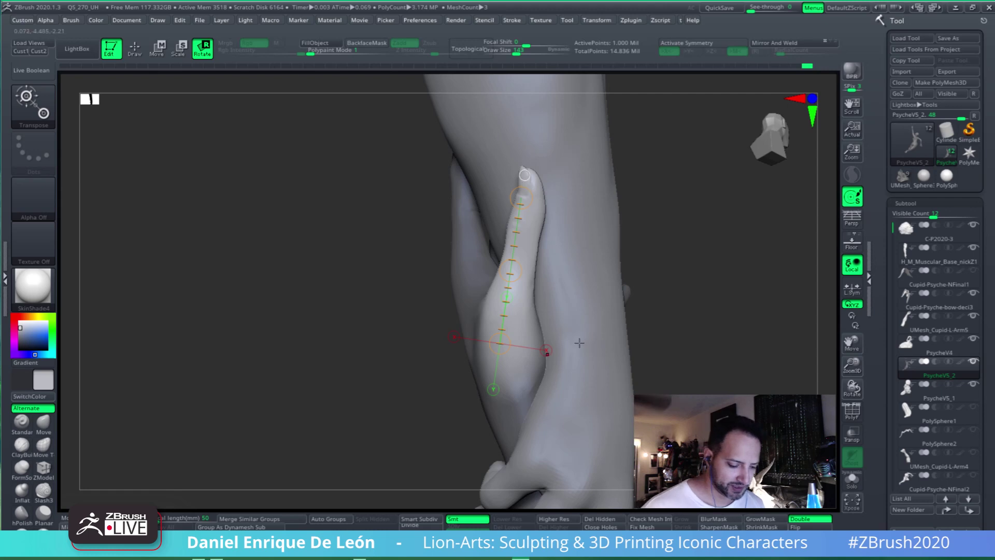
pyautogui.moveTo(628, 317); pyautogui.dragTo(607, 266, button='right')
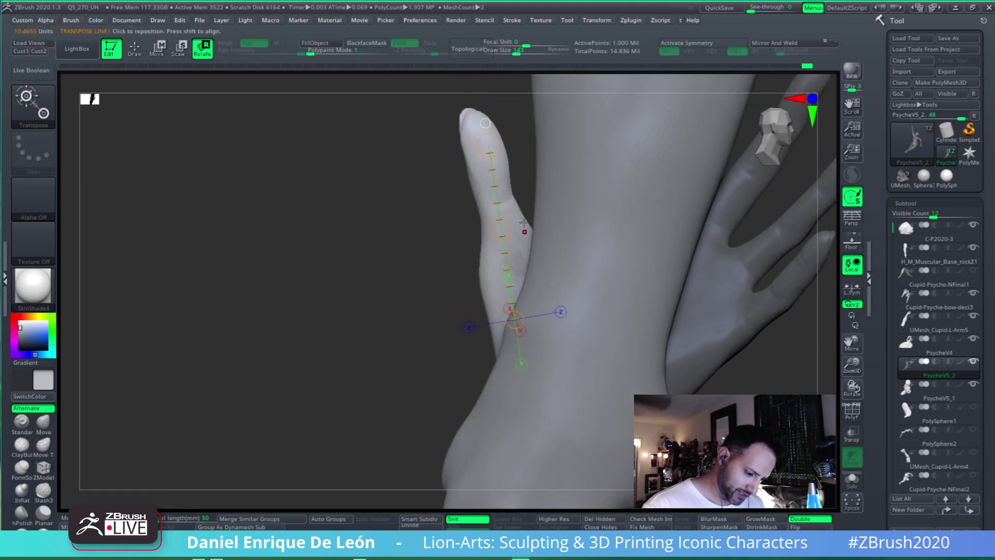
# Rotate the woman's thumb inward toward the arm behind it and return to sculpting with the Move Topological brush
pyautogui.moveTo(540, 209); pyautogui.dragTo(642, 207, button='right')
pyautogui.moveTo(576, 260); pyautogui.dragTo(620, 302, button='right')
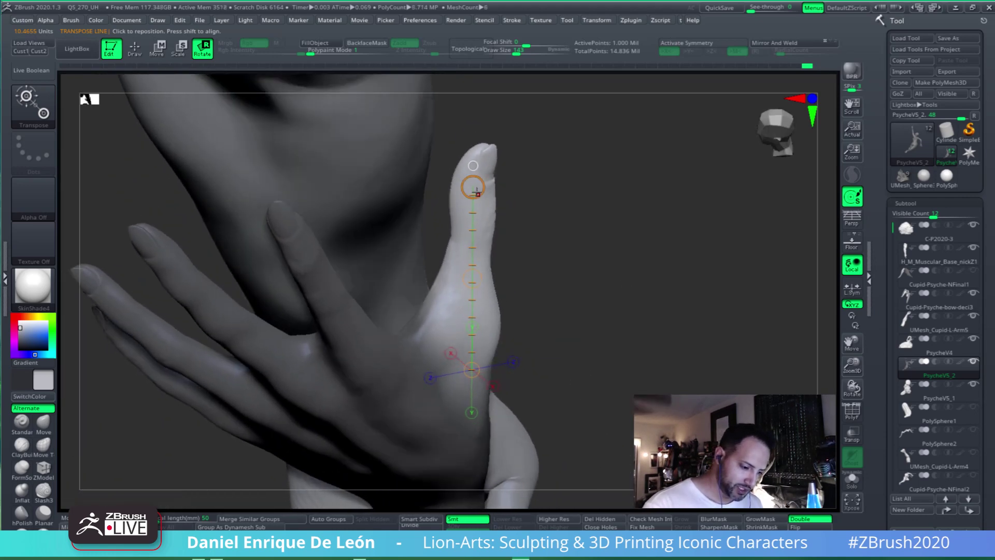
pyautogui.moveTo(476, 192); pyautogui.dragTo(418, 204, button='right')
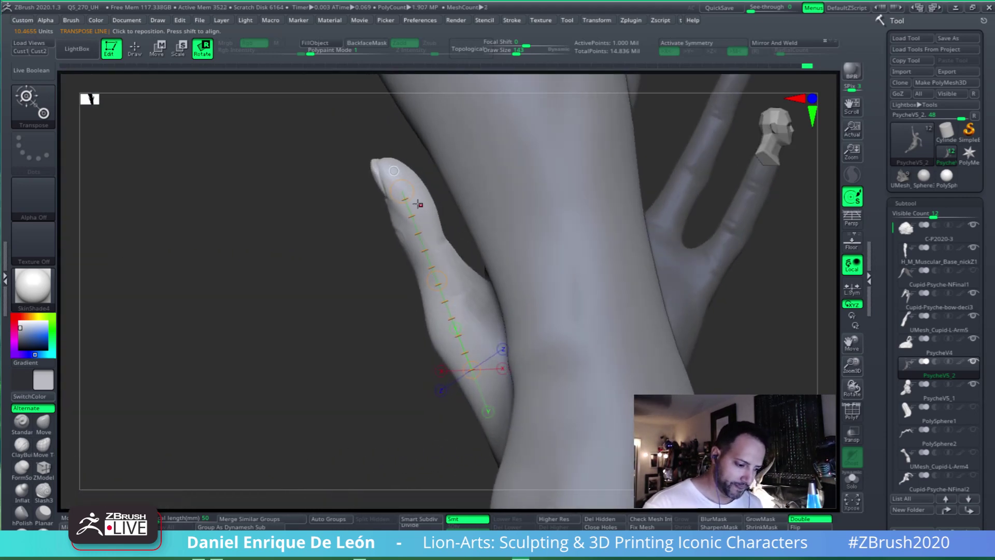
pyautogui.moveTo(402, 190); pyautogui.dragTo(459, 182)
pyautogui.moveTo(515, 205); pyautogui.dragTo(608, 236, button='right')
pyautogui.moveTo(591, 285); pyautogui.dragTo(535, 349, button='right')
pyautogui.click(142, 51)
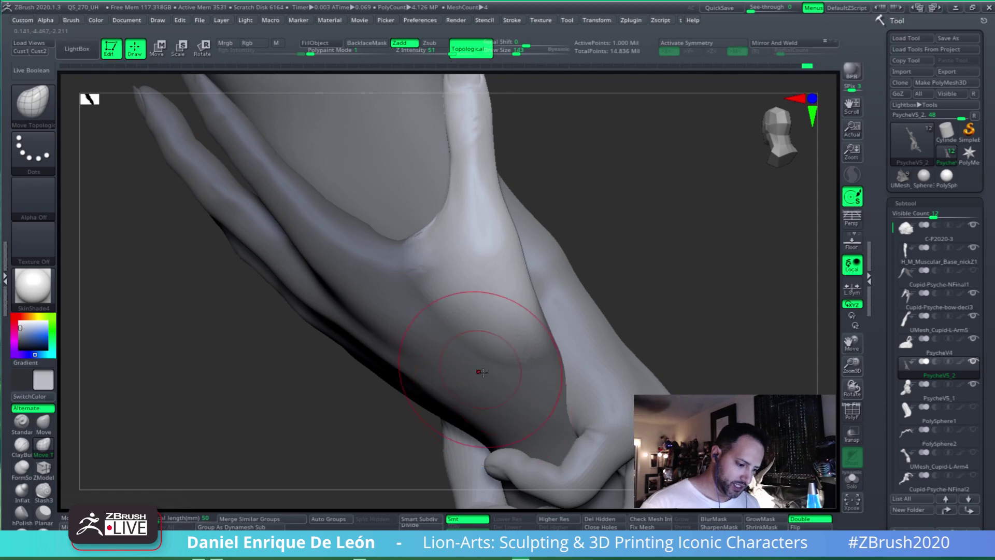
# Smooth the base of the woman's thumb and reshape it with the Move Topological brush
pyautogui.moveTo(433, 249); pyautogui.dragTo(471, 291, button='right')
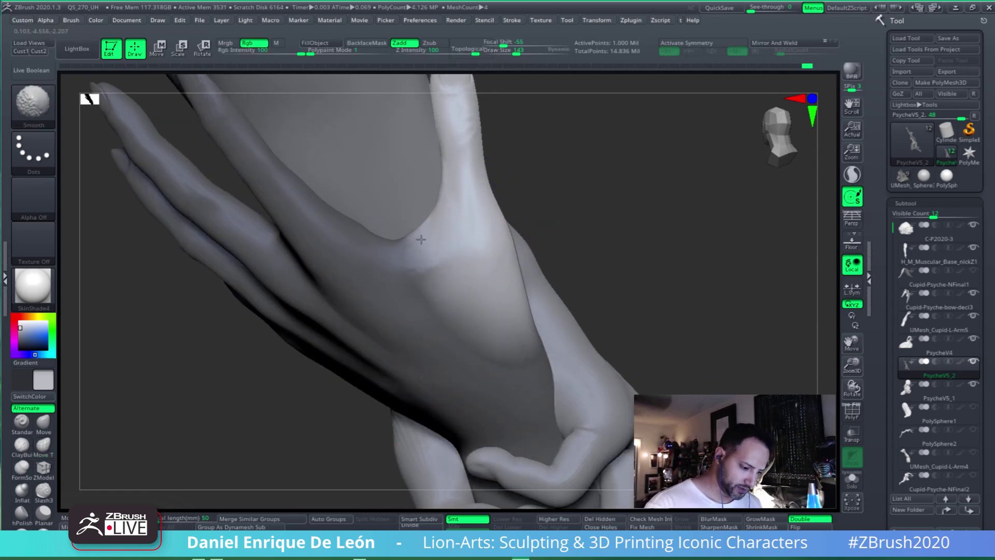
pyautogui.press('b')
pyautogui.press('m')
pyautogui.press('t')
pyautogui.moveTo(502, 326)
pyautogui.mouseDown(button='right')
pyautogui.moveTo(612, 257)
pyautogui.moveTo(595, 280)
pyautogui.mouseUp(button='right')
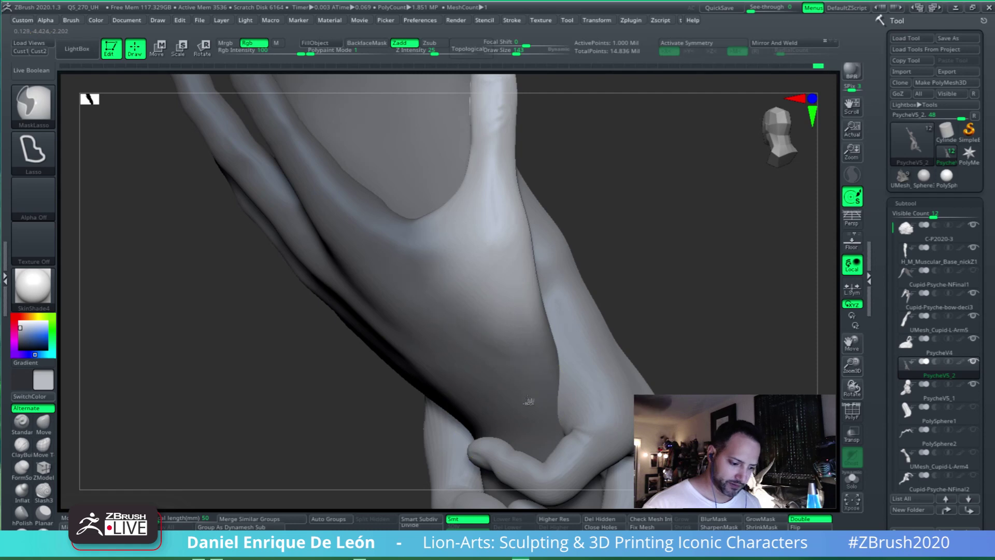
pyautogui.press('shift')
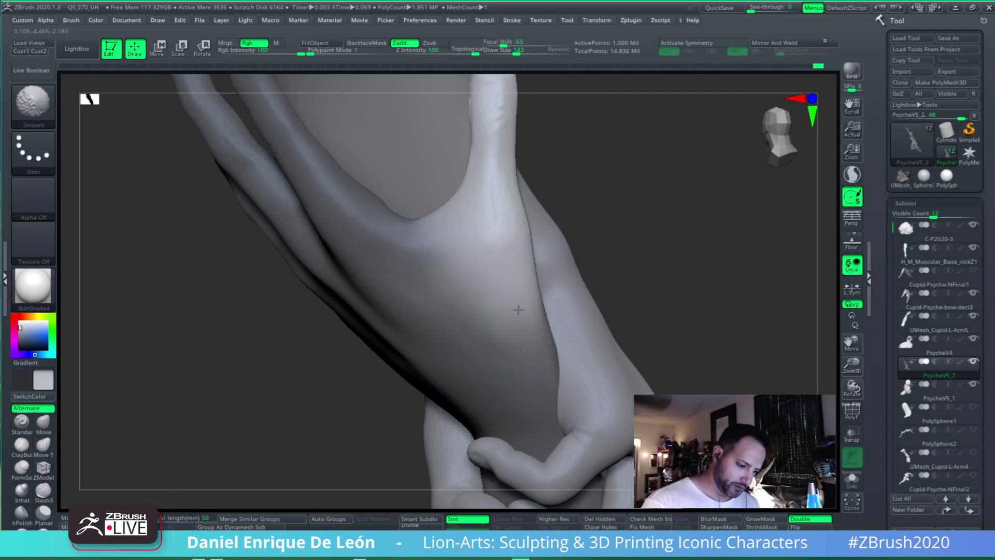
pyautogui.moveTo(606, 211)
pyautogui.mouseDown(button='right')
pyautogui.moveTo(593, 295)
pyautogui.moveTo(504, 271)
pyautogui.mouseUp(button='right')
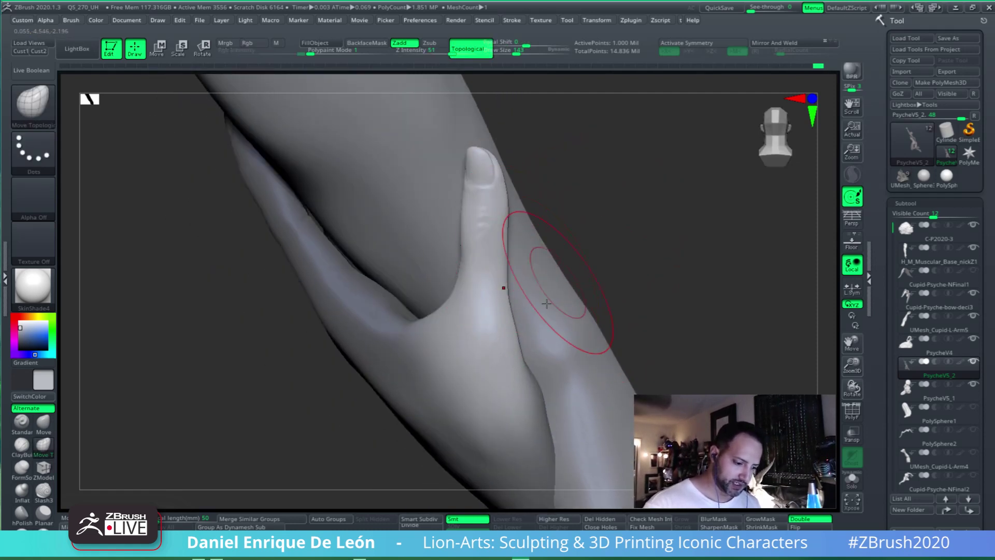
pyautogui.moveTo(546, 303)
pyautogui.mouseDown(button='right')
pyautogui.moveTo(566, 295)
pyautogui.moveTo(603, 333)
pyautogui.moveTo(580, 310)
pyautogui.moveTo(586, 388)
pyautogui.moveTo(582, 300)
pyautogui.moveTo(558, 347)
pyautogui.moveTo(610, 271)
pyautogui.moveTo(648, 287)
pyautogui.moveTo(667, 272)
pyautogui.moveTo(567, 296)
pyautogui.moveTo(544, 293)
pyautogui.moveTo(543, 276)
pyautogui.moveTo(619, 253)
pyautogui.mouseUp(button='right')
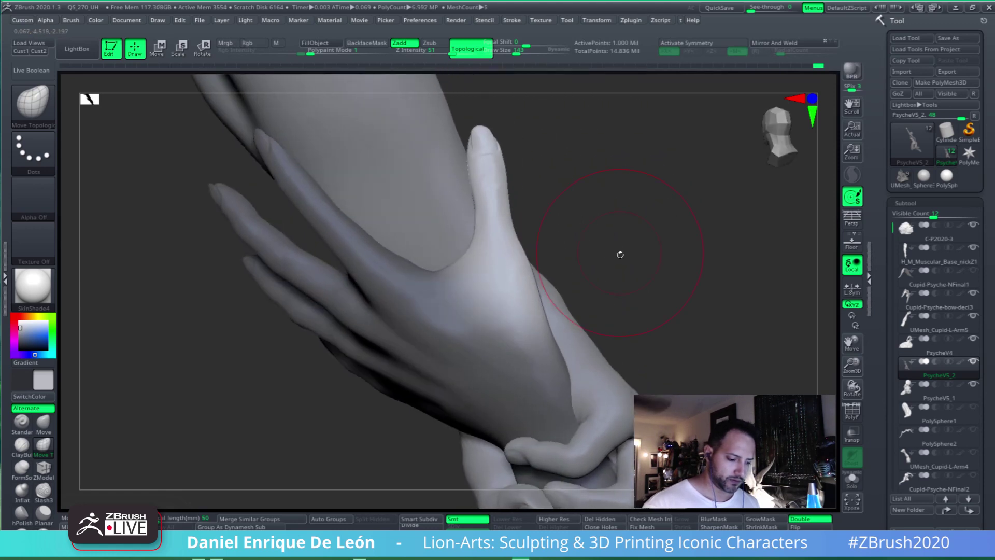
# Isolate the woman's arm and lasso-mask the palm and fingers, leaving only the thumb editable
pyautogui.press('ctrl')
pyautogui.moveTo(330, 449)
pyautogui.keyDown('ctrl'); pyautogui.mouseDown()
pyautogui.moveTo(518, 436)
pyautogui.moveTo(539, 311)
pyautogui.moveTo(414, 264)
pyautogui.moveTo(373, 322)
pyautogui.mouseUp(); pyautogui.keyUp('ctrl')
pyautogui.moveTo(677, 265); pyautogui.dragTo(775, 349, button='right')
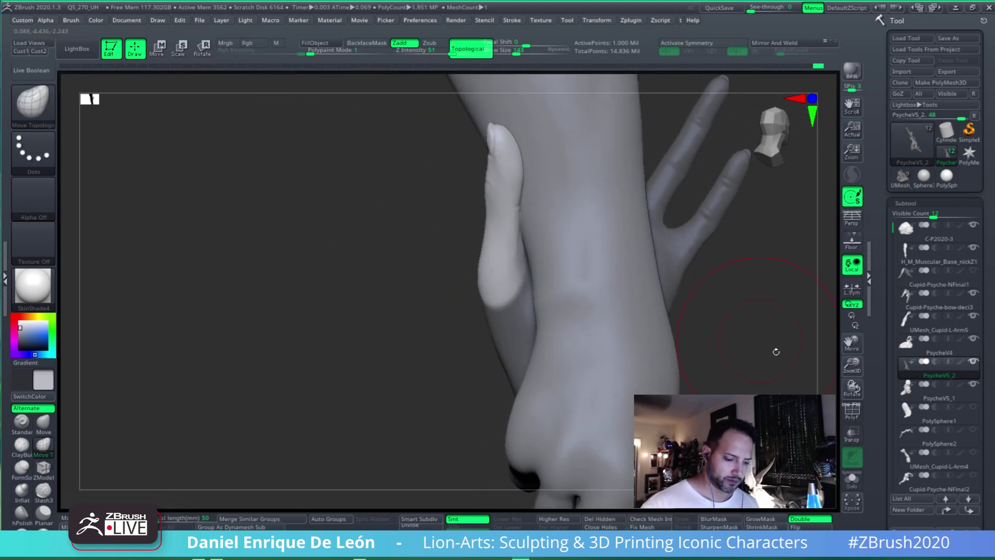
pyautogui.moveTo(668, 316)
pyautogui.mouseDown(button='right')
pyautogui.moveTo(596, 306)
pyautogui.moveTo(573, 286)
pyautogui.moveTo(679, 289)
pyautogui.mouseUp(button='right')
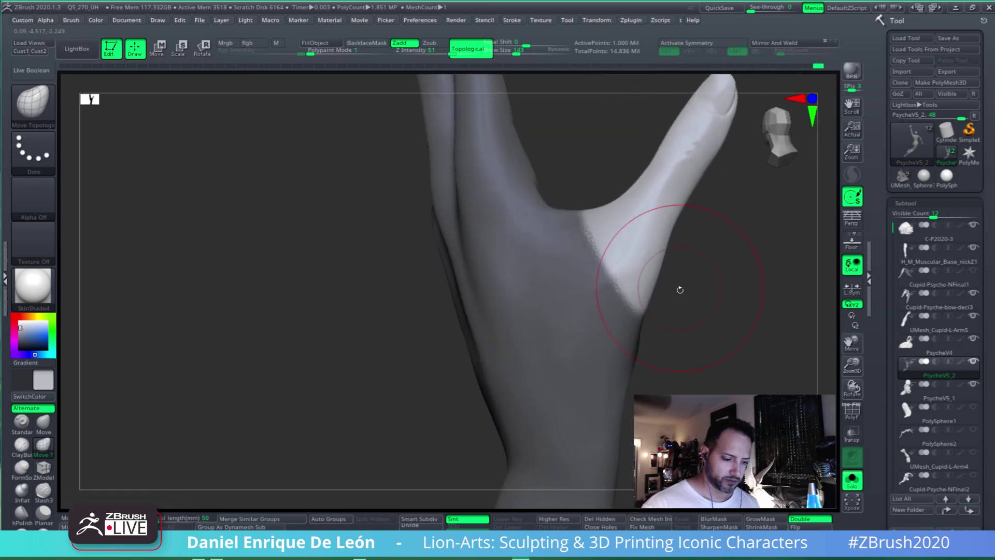
pyautogui.keyDown('ctrl'); pyautogui.moveTo(529, 374); pyautogui.dragTo(573, 103, button='right'); pyautogui.keyUp('ctrl')
pyautogui.moveTo(412, 329)
pyautogui.keyDown('ctrl'); pyautogui.mouseDown()
pyautogui.moveTo(479, 386)
pyautogui.moveTo(606, 327)
pyautogui.moveTo(514, 174)
pyautogui.mouseUp(); pyautogui.keyUp('ctrl')
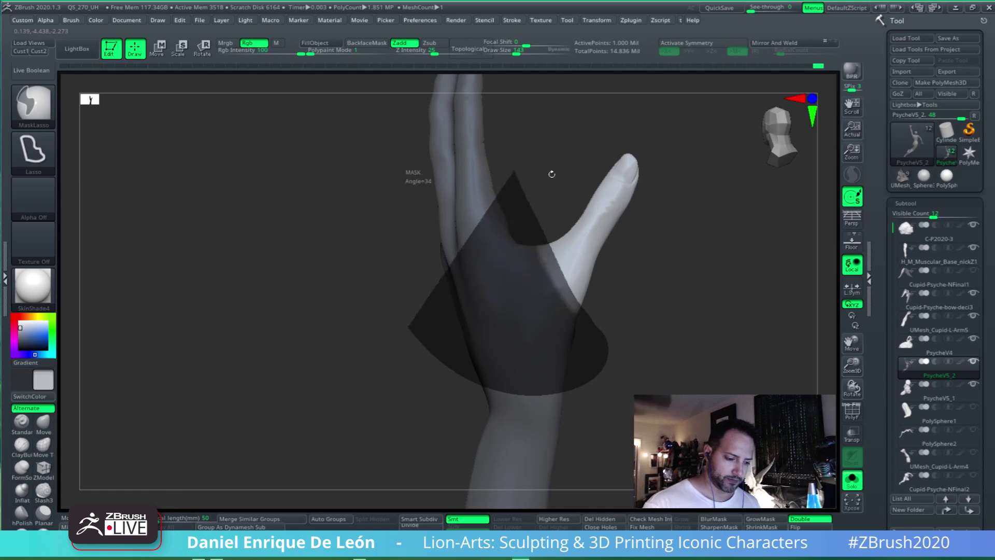
pyautogui.moveTo(689, 305)
pyautogui.mouseDown(button='right')
pyautogui.moveTo(601, 312)
pyautogui.moveTo(526, 296)
pyautogui.moveTo(560, 307)
pyautogui.moveTo(549, 282)
pyautogui.moveTo(554, 231)
pyautogui.mouseUp(button='right')
pyautogui.moveTo(308, 273)
pyautogui.keyDown('ctrl'); pyautogui.mouseDown()
pyautogui.moveTo(316, 228)
pyautogui.moveTo(549, 244)
pyautogui.moveTo(483, 356)
pyautogui.mouseUp(); pyautogui.keyUp('ctrl')
# Blur the mask edge repeatedly around the base of the thumb for a soft transition
pyautogui.moveTo(515, 333)
pyautogui.mouseDown(button='right')
pyautogui.moveTo(562, 306)
pyautogui.moveTo(599, 329)
pyautogui.moveTo(643, 322)
pyautogui.mouseUp(button='right')
pyautogui.keyDown('ctrl'); pyautogui.click(562, 351); pyautogui.keyUp('ctrl')
pyautogui.keyDown('ctrl'); pyautogui.click(564, 348); pyautogui.keyUp('ctrl')
pyautogui.keyDown('ctrl'); pyautogui.click(564, 348); pyautogui.keyUp('ctrl')
pyautogui.keyDown('ctrl'); pyautogui.click(562, 349); pyautogui.keyUp('ctrl')
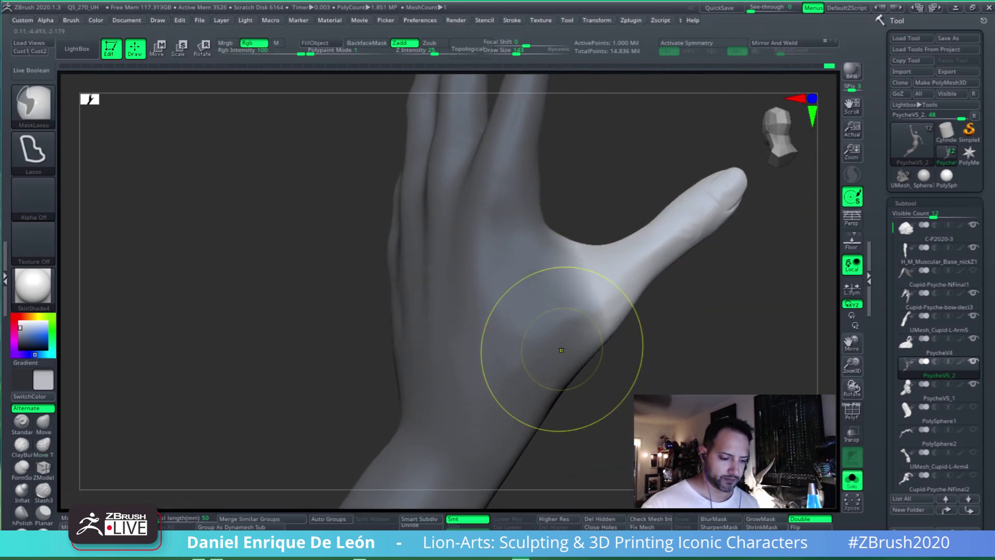
pyautogui.keyDown('ctrl'); pyautogui.click(562, 350); pyautogui.keyUp('ctrl')
# Show the surrounding figures again and lay a Transpose rotation line along the thumb from its base to the nail
pyautogui.moveTo(836, 476)
pyautogui.mouseDown(button='right')
pyautogui.moveTo(695, 301)
pyautogui.moveTo(638, 325)
pyautogui.mouseUp(button='right')
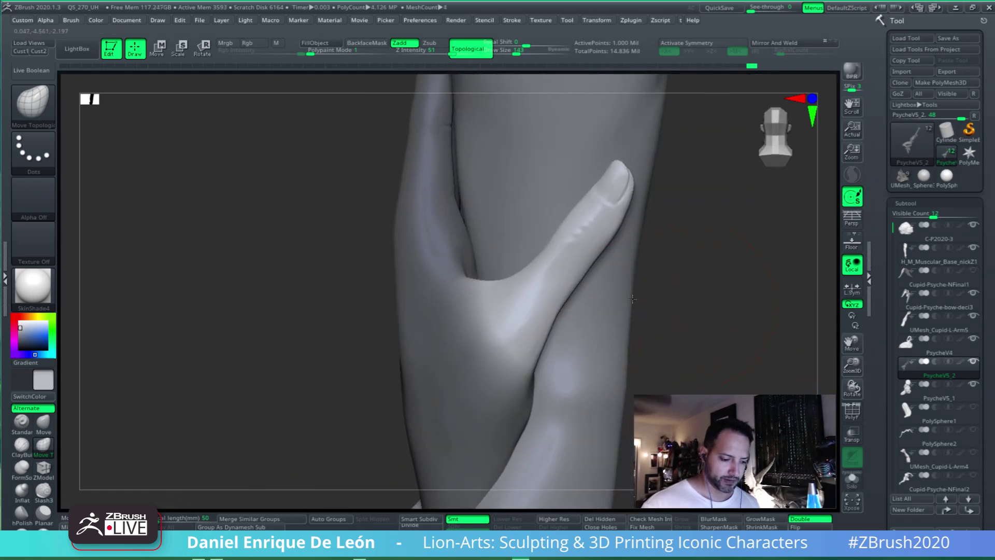
pyautogui.click(202, 49)
pyautogui.moveTo(713, 309); pyautogui.dragTo(741, 309, button='right')
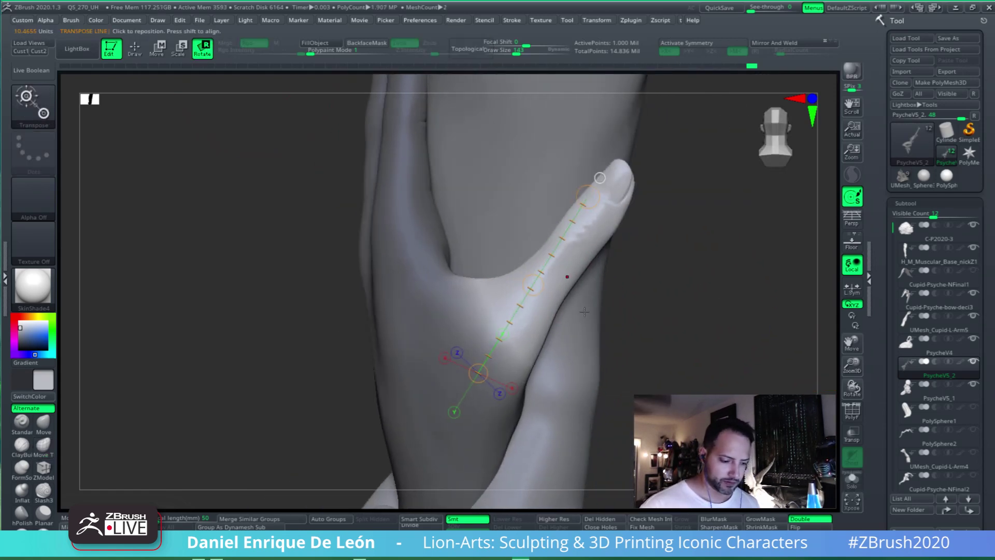
pyautogui.moveTo(525, 305); pyautogui.dragTo(599, 325)
pyautogui.moveTo(509, 334); pyautogui.dragTo(608, 201)
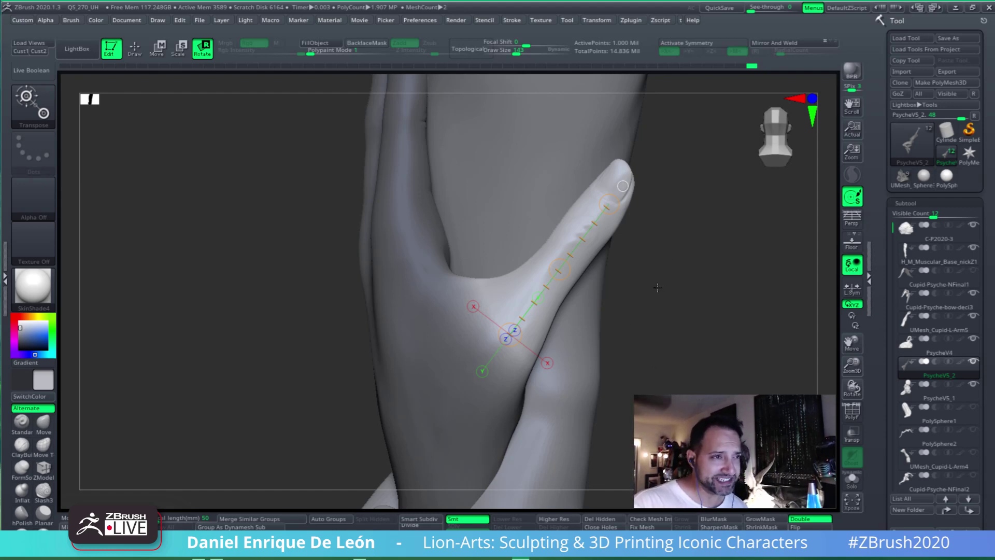
# Align the Transpose line with the thumb's thickness in side view and extend its end toward the fingertip
pyautogui.moveTo(657, 288)
pyautogui.mouseDown()
pyautogui.moveTo(662, 305)
pyautogui.moveTo(693, 287)
pyautogui.moveTo(689, 309)
pyautogui.moveTo(678, 308)
pyautogui.mouseUp()
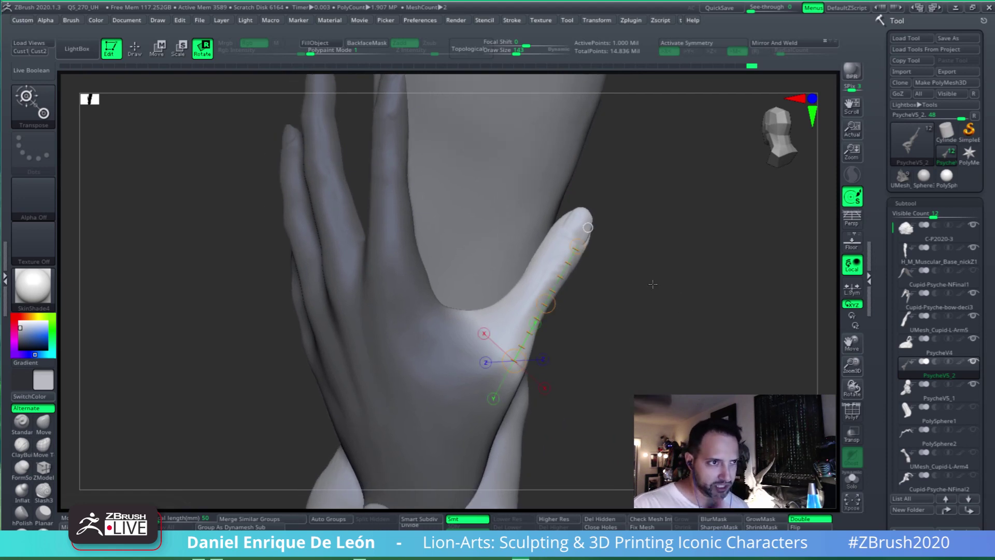
pyautogui.moveTo(652, 284); pyautogui.dragTo(622, 277)
pyautogui.moveTo(463, 299); pyautogui.dragTo(496, 300)
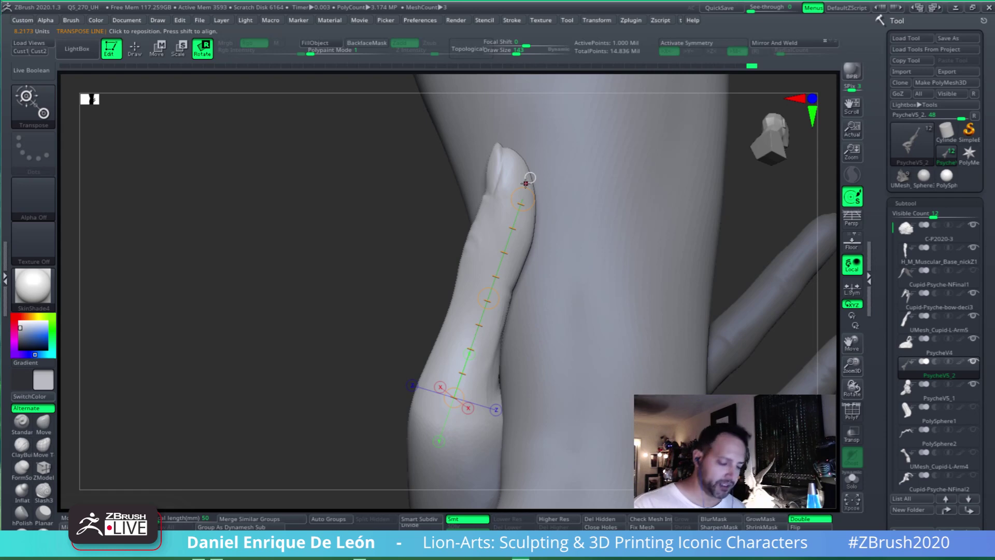
pyautogui.moveTo(525, 183)
pyautogui.mouseDown()
pyautogui.moveTo(540, 186)
pyautogui.moveTo(528, 172)
pyautogui.mouseUp()
pyautogui.moveTo(580, 199); pyautogui.dragTo(598, 279)
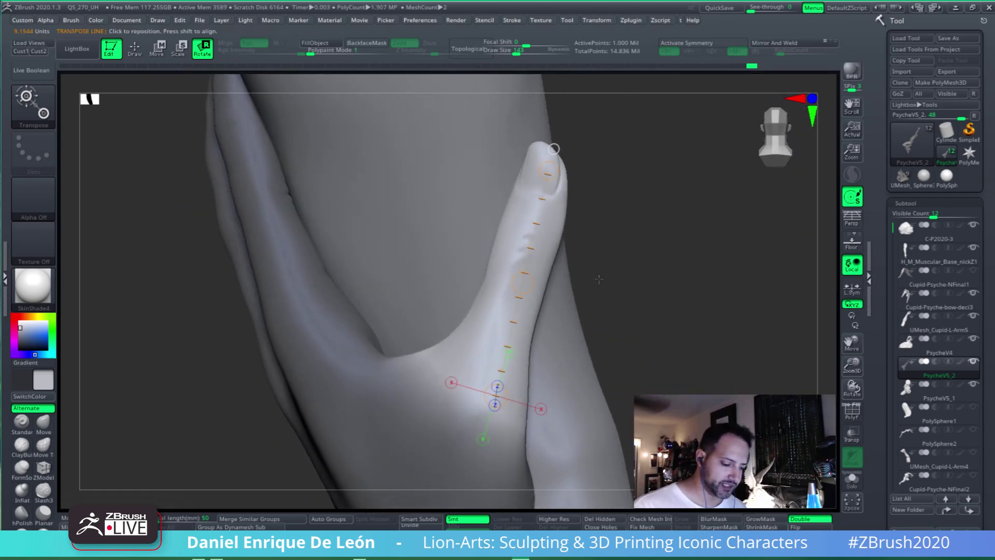
pyautogui.moveTo(660, 276); pyautogui.dragTo(636, 322)
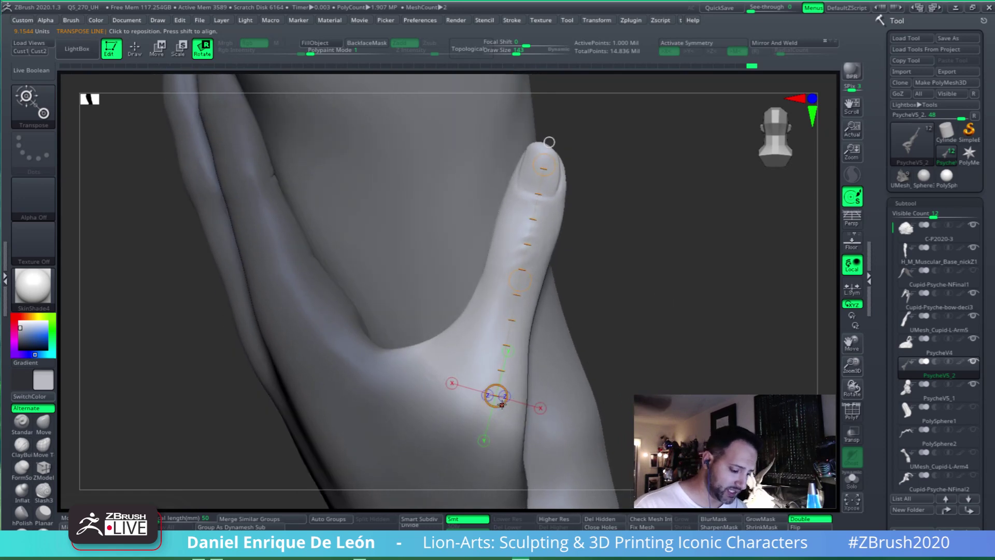
# Move the Transpose line's start point at the thumb base and recentre the line inside the thumb in side view
pyautogui.moveTo(501, 404); pyautogui.dragTo(478, 381)
pyautogui.moveTo(647, 233); pyautogui.dragTo(684, 179)
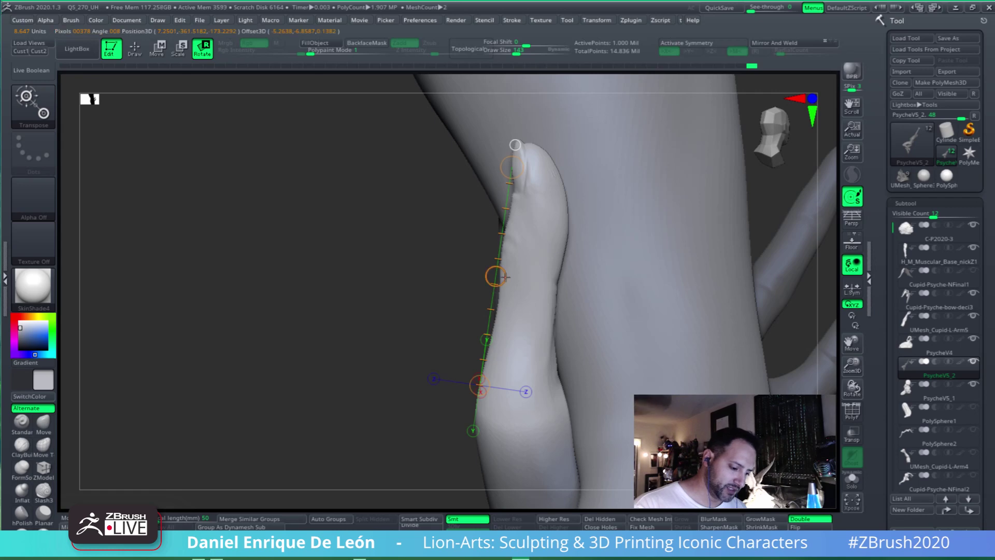
pyautogui.moveTo(505, 277); pyautogui.dragTo(539, 286)
pyautogui.moveTo(763, 191); pyautogui.dragTo(769, 223)
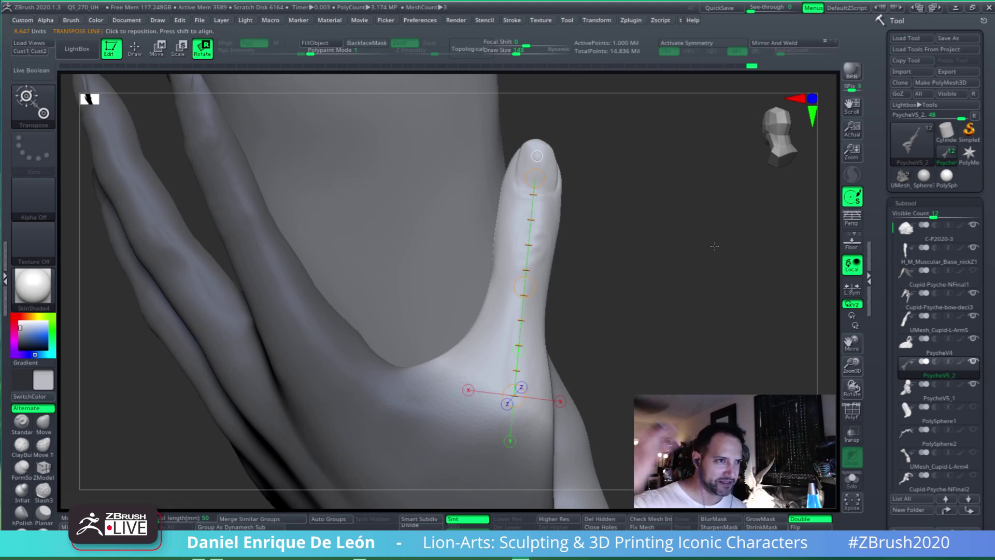
pyautogui.moveTo(714, 247); pyautogui.dragTo(516, 234)
pyautogui.moveTo(417, 268); pyautogui.dragTo(418, 284)
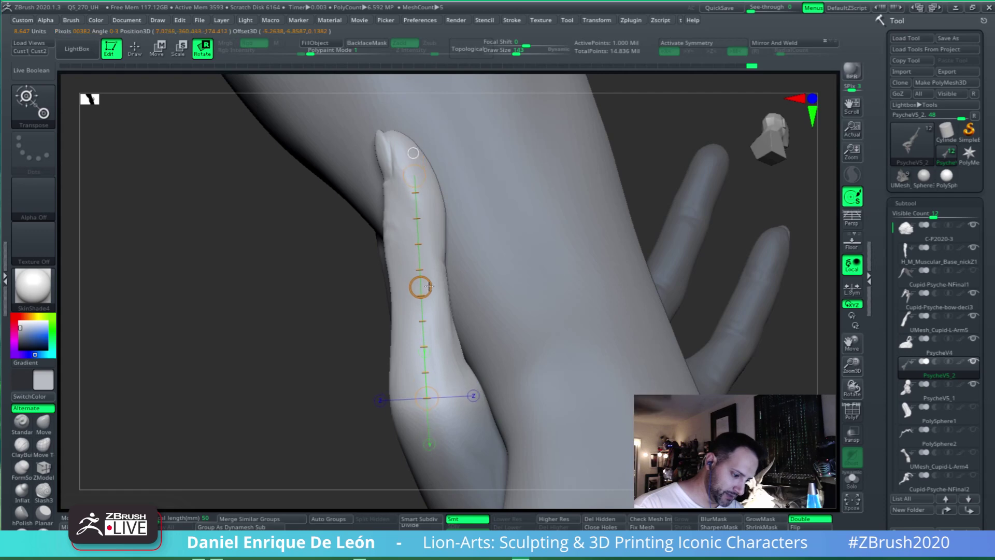
pyautogui.moveTo(413, 173); pyautogui.dragTo(595, 217)
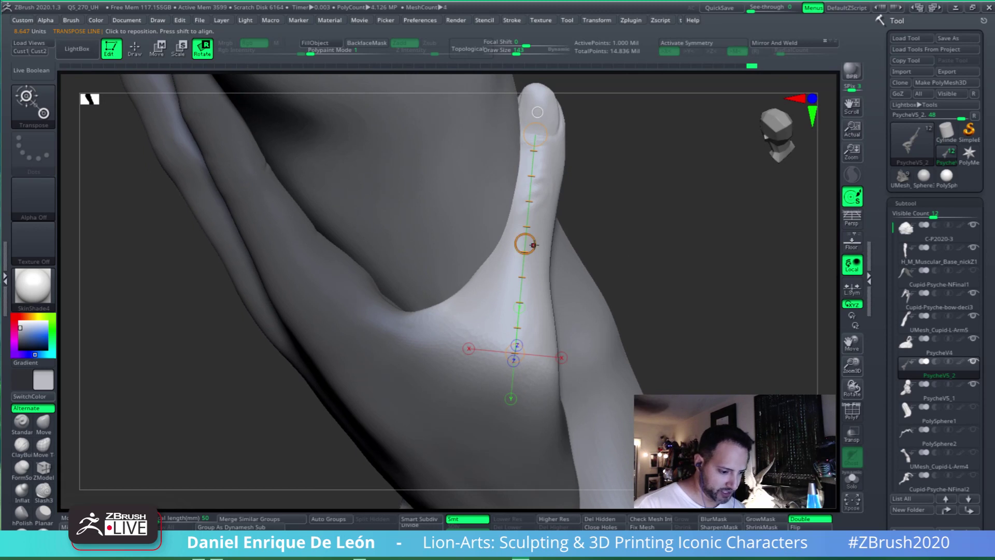
# Shift the Transpose line toward the thumb web, rotate the thumb outward from the fingers, and return to sculpting
pyautogui.moveTo(533, 244); pyautogui.dragTo(518, 227)
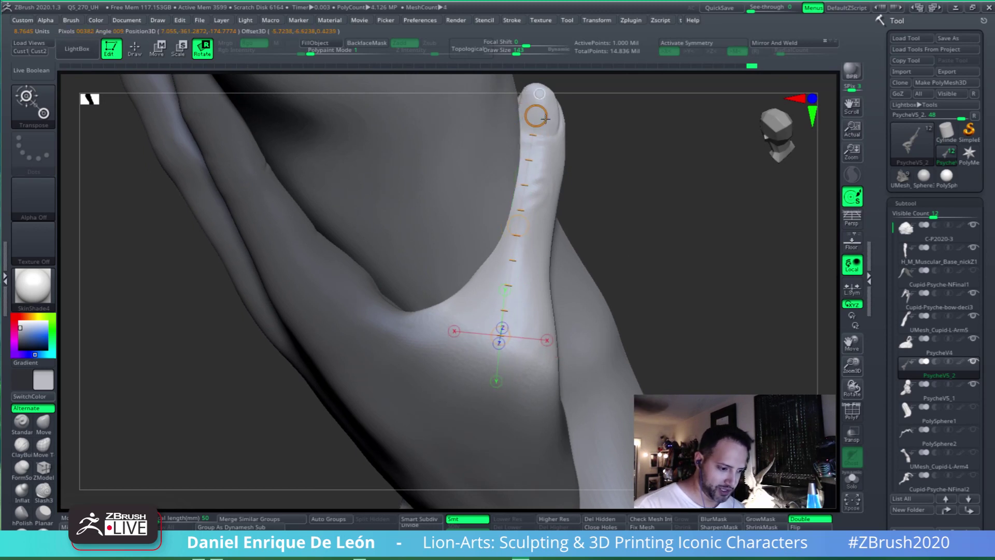
pyautogui.moveTo(529, 118); pyautogui.dragTo(580, 125)
pyautogui.moveTo(611, 181); pyautogui.dragTo(647, 270)
pyautogui.keyDown('shift'); pyautogui.moveTo(647, 270); pyautogui.dragTo(648, 271, button='right'); pyautogui.keyUp('shift')
pyautogui.press('q')
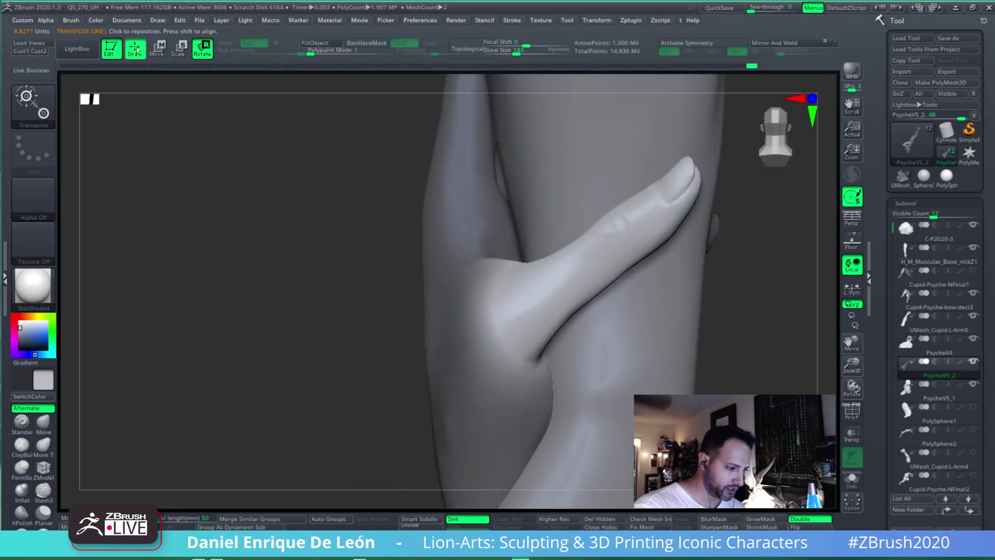
# Smooth the transition between the thumb base and the palm and adjust its outer contour with Move Topological
pyautogui.moveTo(553, 310)
pyautogui.mouseDown(button='right')
pyautogui.moveTo(566, 310)
pyautogui.moveTo(521, 336)
pyautogui.mouseUp(button='right')
pyautogui.moveTo(538, 325)
pyautogui.keyDown('shift'); pyautogui.mouseDown()
pyautogui.moveTo(527, 317)
pyautogui.moveTo(535, 367)
pyautogui.mouseUp(); pyautogui.keyUp('shift')
pyautogui.press('ctrl')
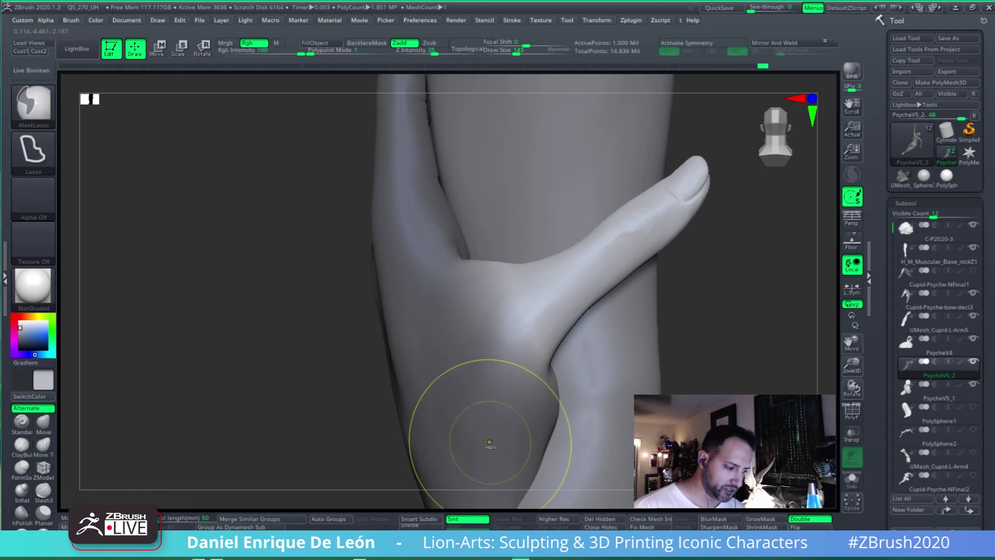
pyautogui.moveTo(536, 332)
pyautogui.keyDown('shift'); pyautogui.mouseDown()
pyautogui.moveTo(518, 316)
pyautogui.moveTo(537, 334)
pyautogui.mouseUp(); pyautogui.keyUp('shift')
pyautogui.moveTo(591, 358)
pyautogui.mouseDown()
pyautogui.moveTo(604, 382)
pyautogui.moveTo(611, 327)
pyautogui.moveTo(578, 344)
pyautogui.mouseUp()
# Examine the thumb's pose and its contact with the arm behind it from several angles
pyautogui.moveTo(553, 371)
pyautogui.keyDown('ctrl'); pyautogui.mouseDown(button='right')
pyautogui.moveTo(555, 397)
pyautogui.moveTo(635, 284)
pyautogui.mouseUp(button='right'); pyautogui.keyUp('ctrl')
pyautogui.keyDown('alt'); pyautogui.moveTo(635, 284); pyautogui.dragTo(601, 331, button='right'); pyautogui.keyUp('alt')
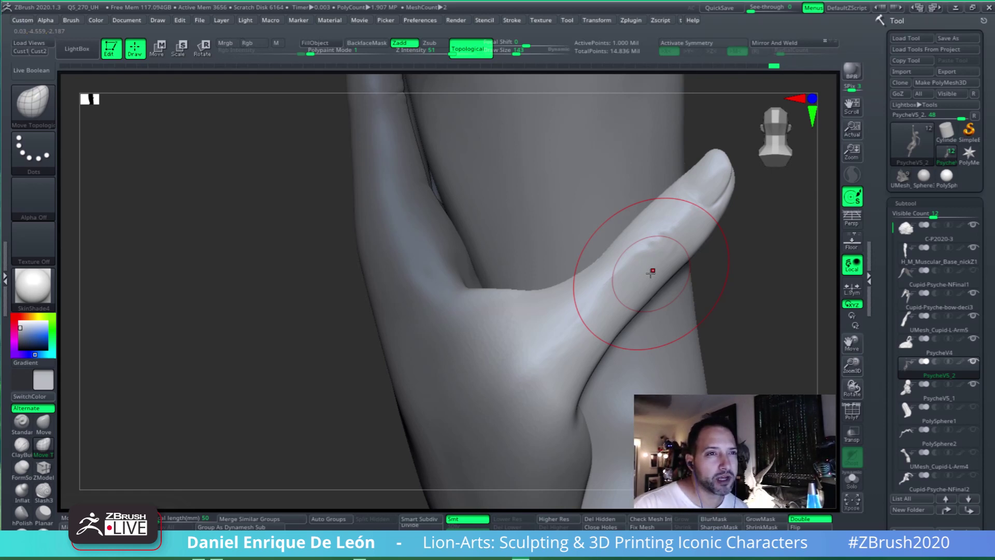
pyautogui.keyDown('alt'); pyautogui.moveTo(657, 263); pyautogui.dragTo(580, 245, button='right'); pyautogui.keyUp('alt')
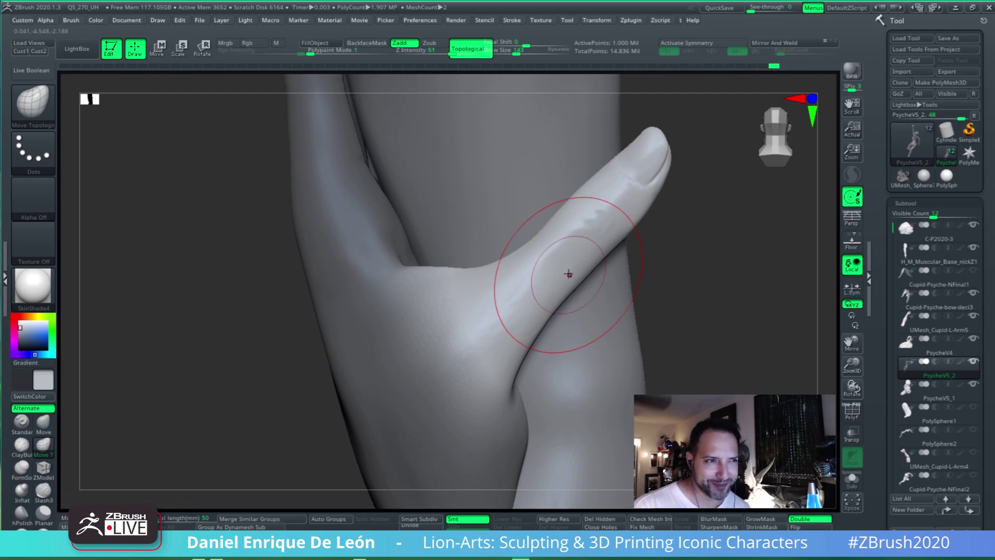
pyautogui.moveTo(568, 274); pyautogui.dragTo(592, 236, button='right')
pyautogui.press('r')
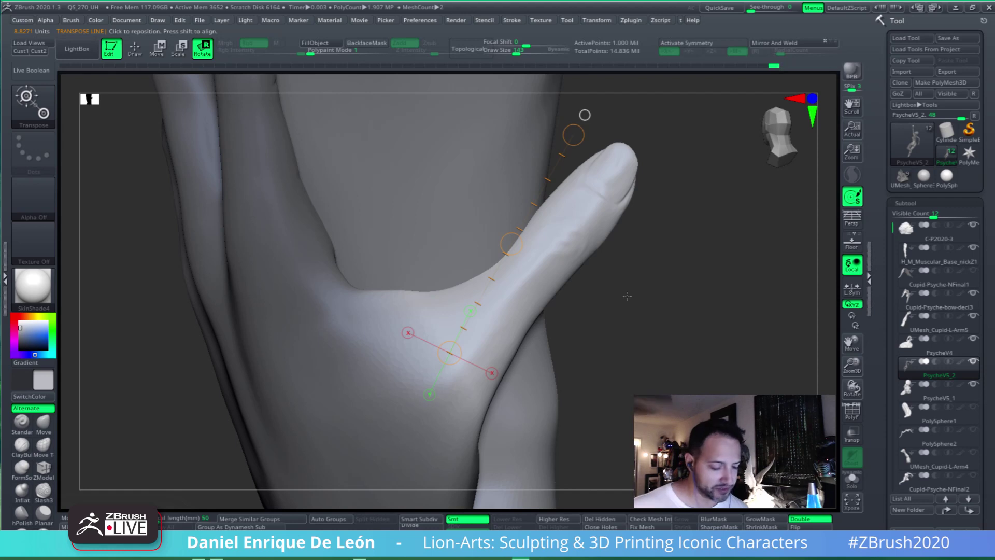
pyautogui.keyDown('alt'); pyautogui.moveTo(643, 292); pyautogui.dragTo(648, 277); pyautogui.keyUp('alt')
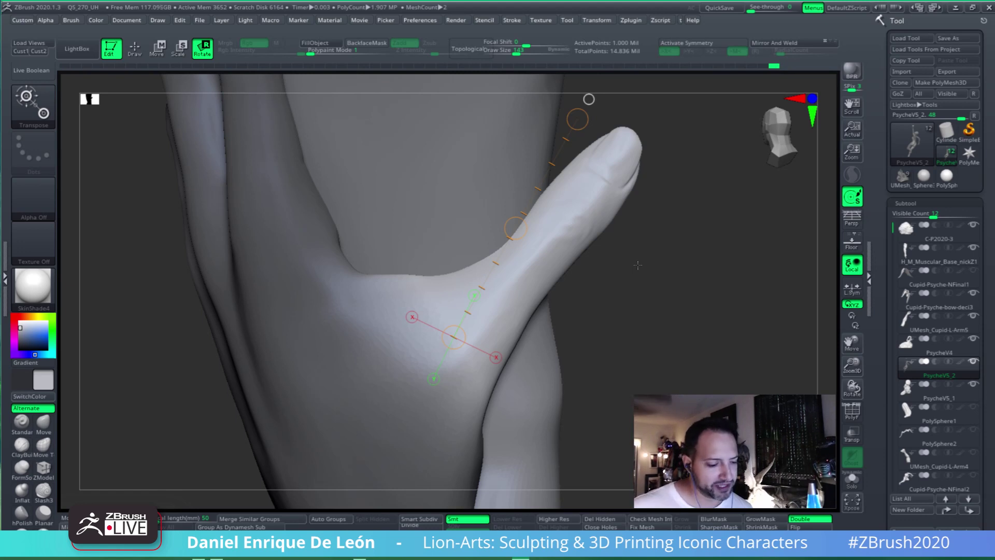
pyautogui.keyDown('alt'); pyautogui.moveTo(650, 336); pyautogui.dragTo(660, 237); pyautogui.keyUp('alt')
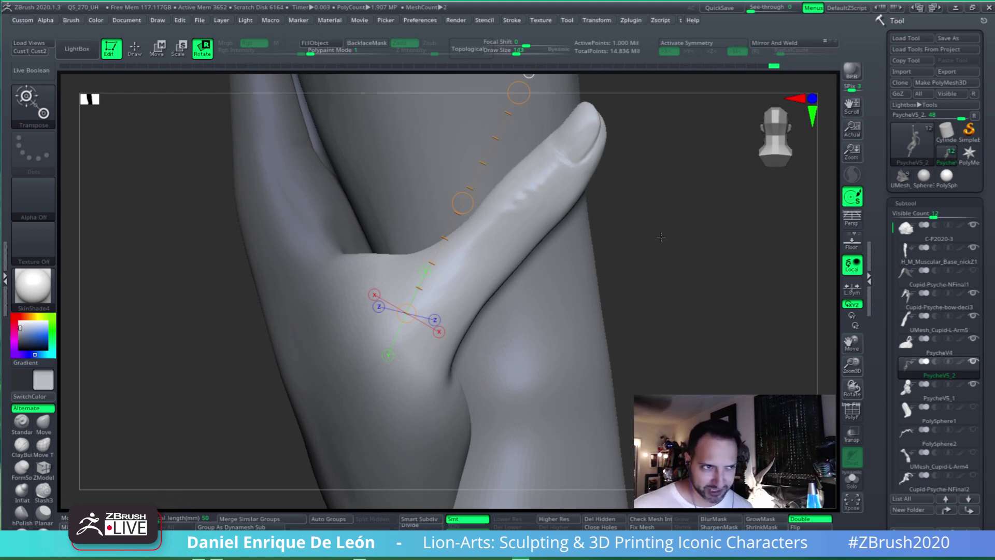
pyautogui.moveTo(661, 237)
pyautogui.mouseDown()
pyautogui.moveTo(666, 270)
pyautogui.moveTo(658, 267)
pyautogui.moveTo(674, 251)
pyautogui.mouseUp()
pyautogui.moveTo(351, 230); pyautogui.dragTo(617, 261)
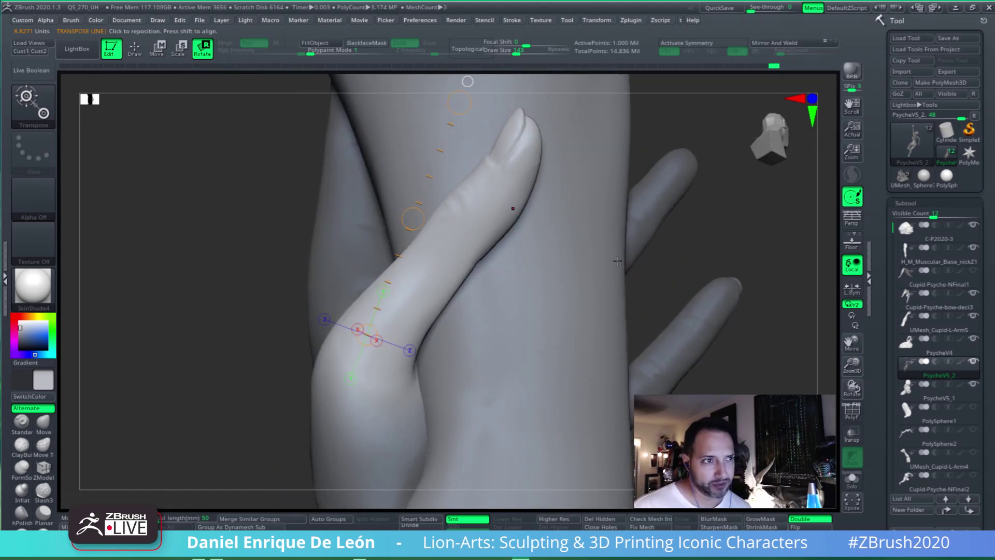
pyautogui.moveTo(617, 260); pyautogui.dragTo(626, 216)
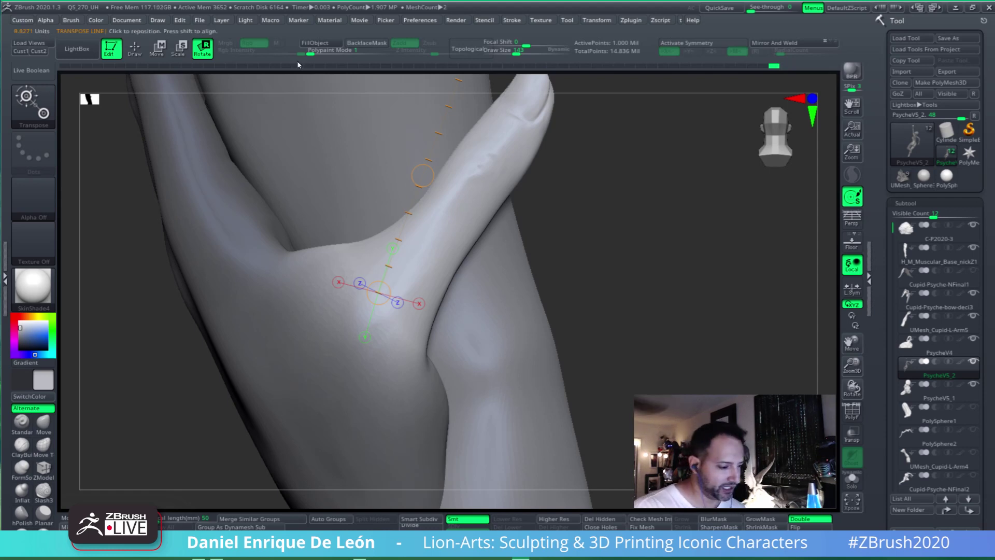
pyautogui.moveTo(627, 217)
pyautogui.mouseDown()
pyautogui.moveTo(539, 217)
pyautogui.moveTo(600, 231)
pyautogui.moveTo(570, 233)
pyautogui.moveTo(548, 251)
pyautogui.moveTo(567, 252)
pyautogui.moveTo(548, 289)
pyautogui.moveTo(554, 282)
pyautogui.mouseUp()
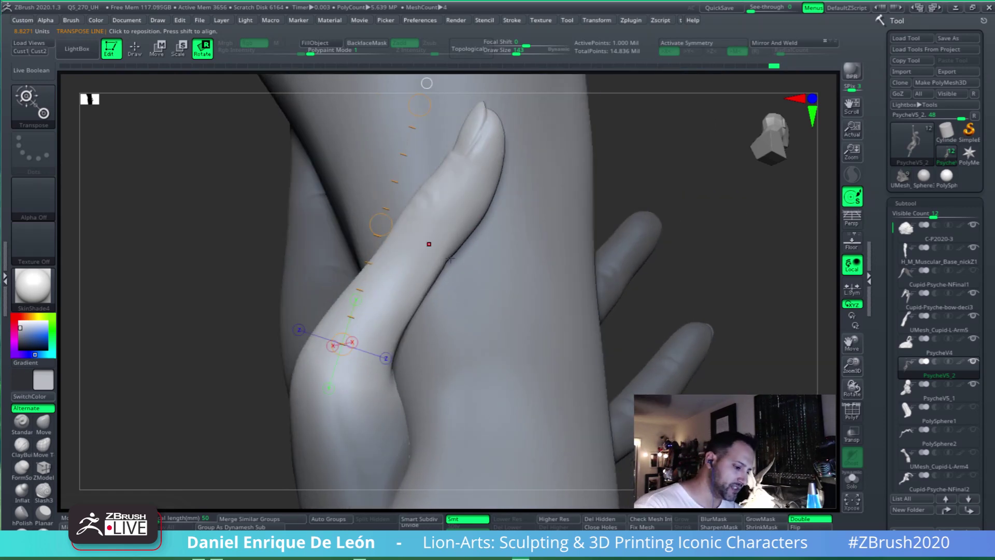
pyautogui.moveTo(449, 259); pyautogui.dragTo(601, 219)
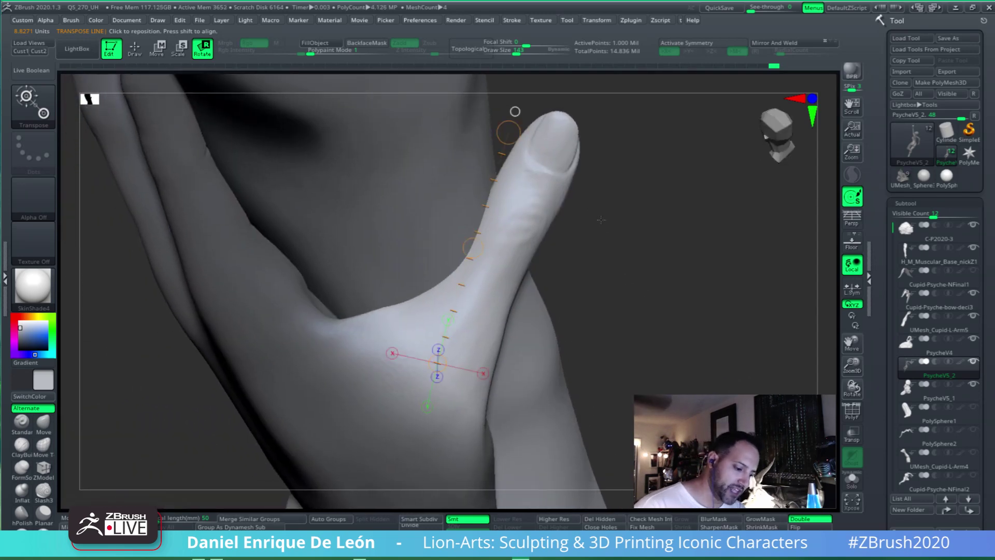
# Lay a new Transpose rotation line from the thumb base to the nail and centre it within the thumb's thickness
pyautogui.click(545, 178)
pyautogui.moveTo(431, 388); pyautogui.dragTo(543, 157)
pyautogui.moveTo(670, 193); pyautogui.dragTo(604, 199)
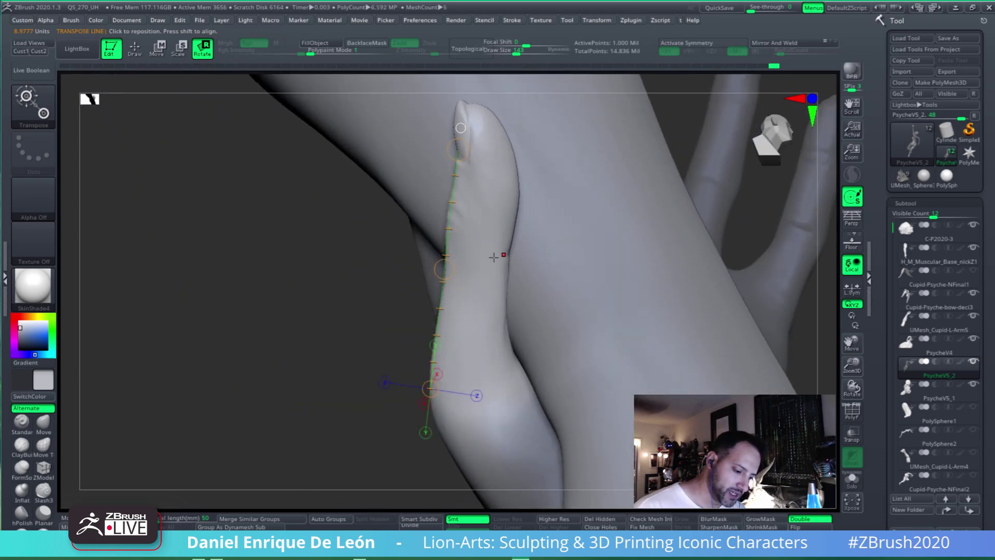
pyautogui.moveTo(443, 269); pyautogui.dragTo(471, 267)
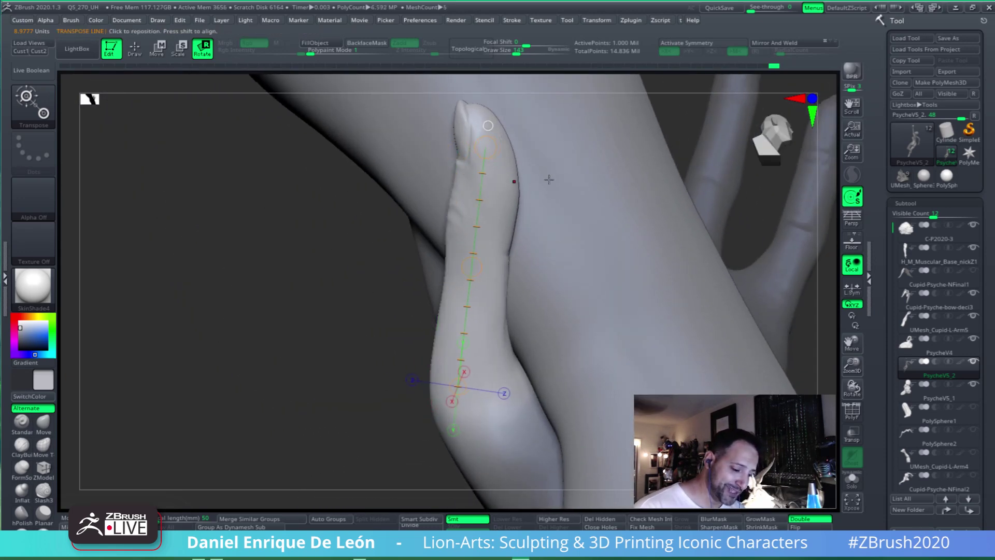
pyautogui.moveTo(549, 179); pyautogui.dragTo(524, 147)
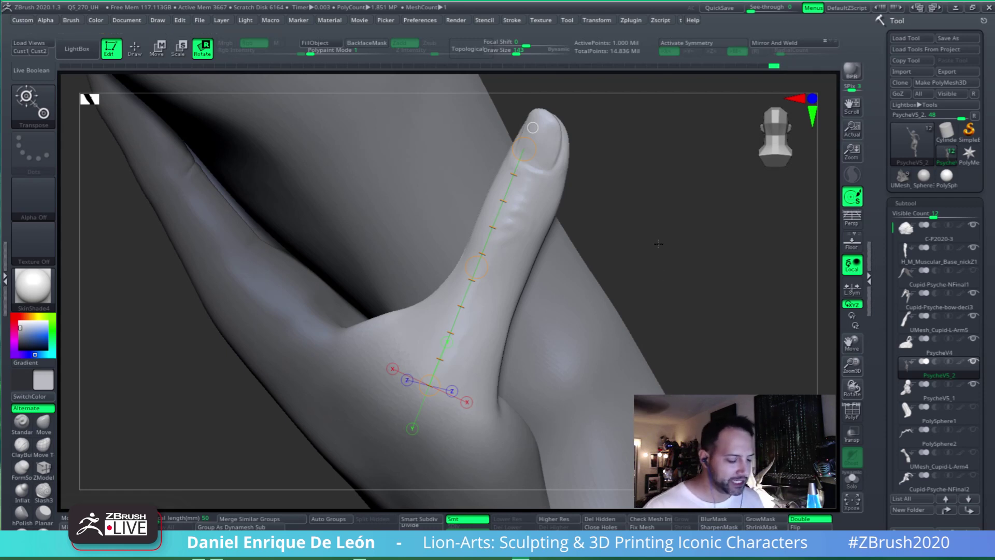
# Examine the thumb's bend and how its tip rests against the arm from the front, side and palm views
pyautogui.moveTo(677, 260); pyautogui.dragTo(676, 253)
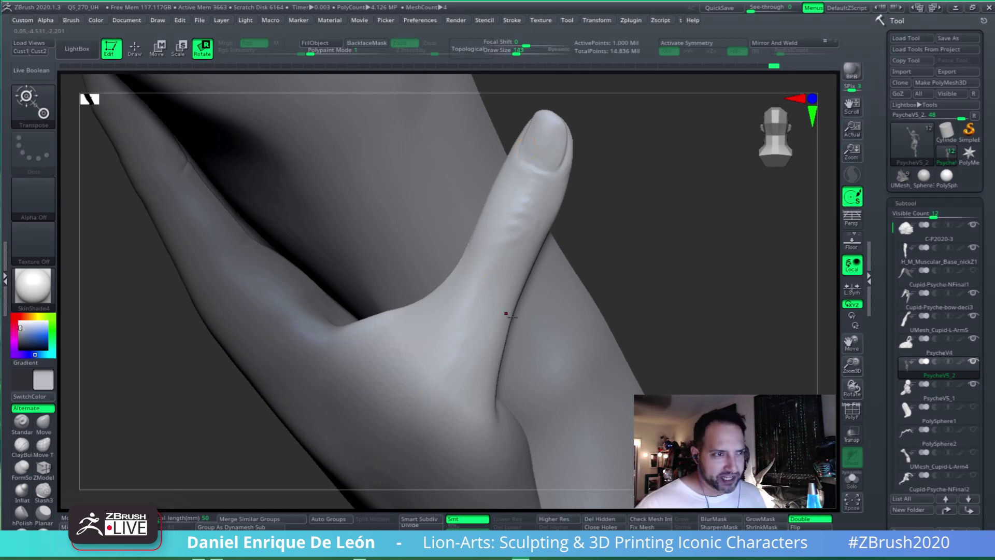
pyautogui.keyDown('alt'); pyautogui.moveTo(506, 313); pyautogui.dragTo(544, 282, button='right'); pyautogui.keyUp('alt')
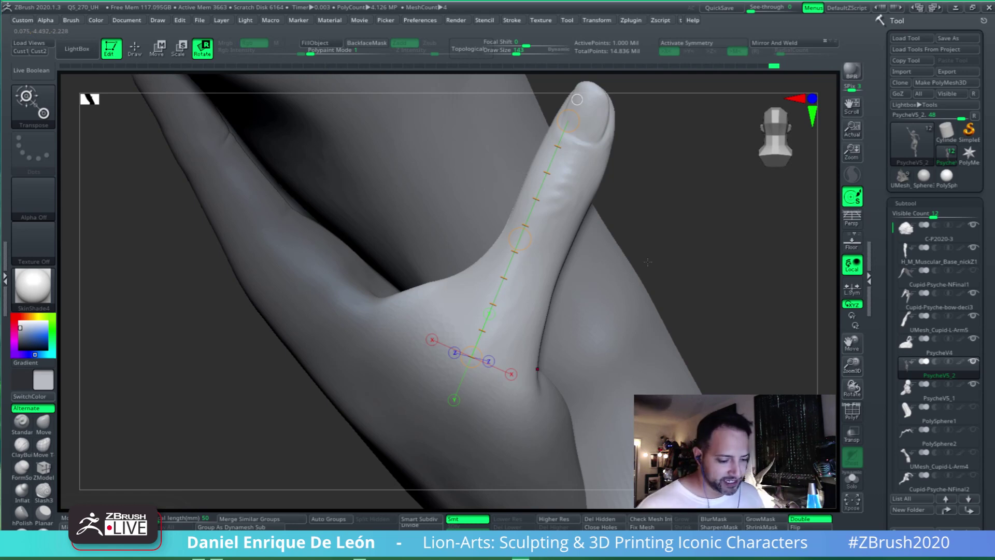
pyautogui.keyDown('alt'); pyautogui.moveTo(706, 224); pyautogui.dragTo(541, 321); pyautogui.keyUp('alt')
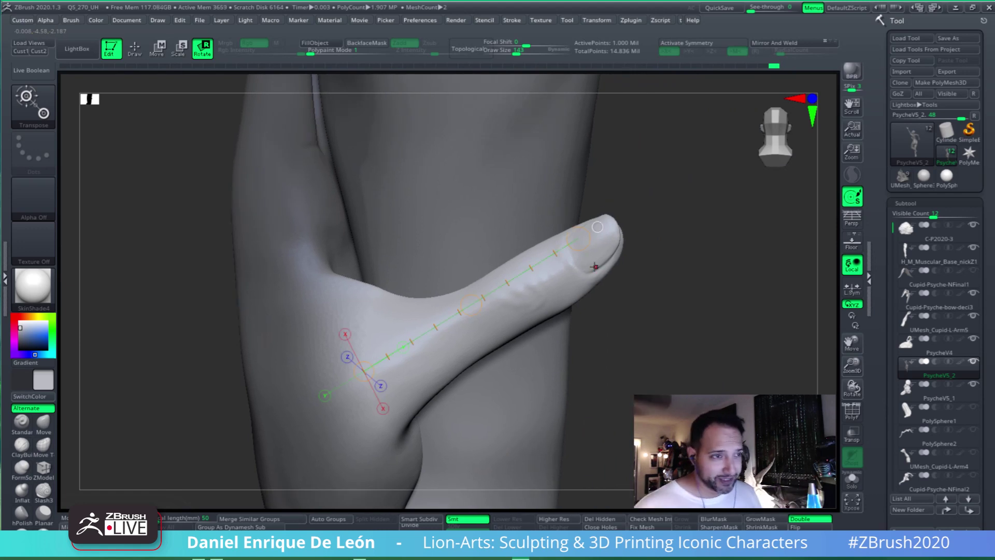
pyautogui.moveTo(650, 322); pyautogui.dragTo(641, 273)
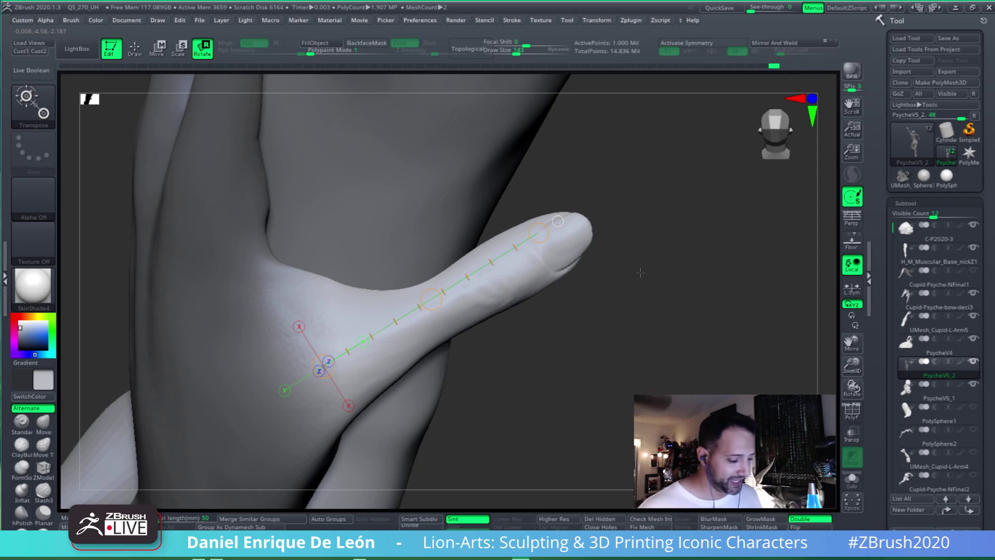
pyautogui.moveTo(663, 335); pyautogui.dragTo(580, 201)
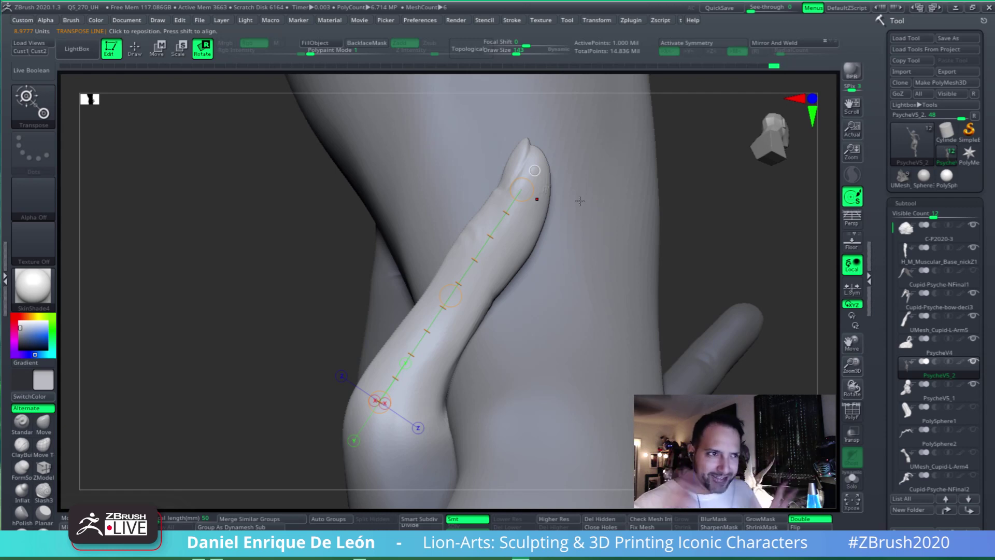
pyautogui.moveTo(579, 201); pyautogui.dragTo(602, 264)
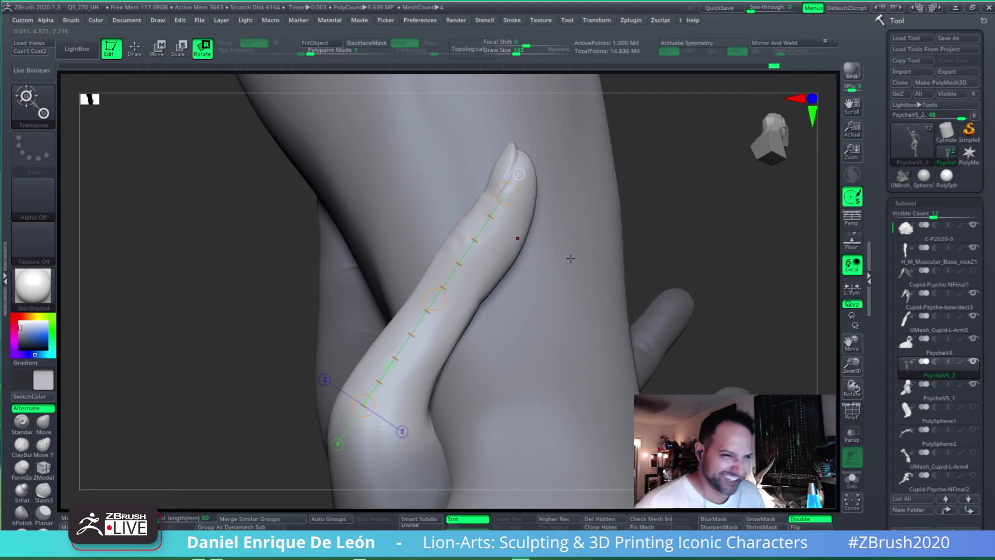
pyautogui.keyDown('alt'); pyautogui.moveTo(582, 316); pyautogui.dragTo(587, 255, button='right'); pyautogui.keyUp('alt')
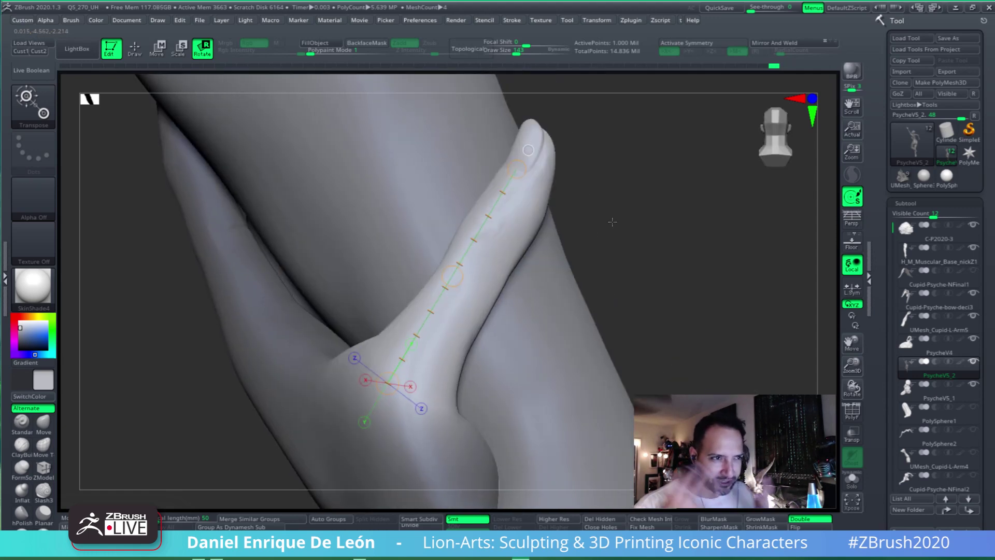
pyautogui.moveTo(619, 354)
pyautogui.mouseDown(button='right')
pyautogui.moveTo(585, 311)
pyautogui.moveTo(558, 307)
pyautogui.moveTo(539, 321)
pyautogui.moveTo(587, 309)
pyautogui.moveTo(548, 333)
pyautogui.moveTo(557, 322)
pyautogui.moveTo(531, 291)
pyautogui.moveTo(584, 303)
pyautogui.moveTo(575, 296)
pyautogui.moveTo(592, 286)
pyautogui.moveTo(630, 303)
pyautogui.moveTo(666, 285)
pyautogui.moveTo(657, 253)
pyautogui.mouseUp(button='right')
# Mask the hand and lower thumb with a lasso, leaving only the thumb's end segment and nail unmasked
pyautogui.press('ctrl')
pyautogui.moveTo(170, 397)
pyautogui.keyDown('ctrl'); pyautogui.mouseDown()
pyautogui.moveTo(558, 397)
pyautogui.moveTo(590, 266)
pyautogui.moveTo(521, 155)
pyautogui.moveTo(332, 129)
pyautogui.mouseUp(); pyautogui.keyUp('ctrl')
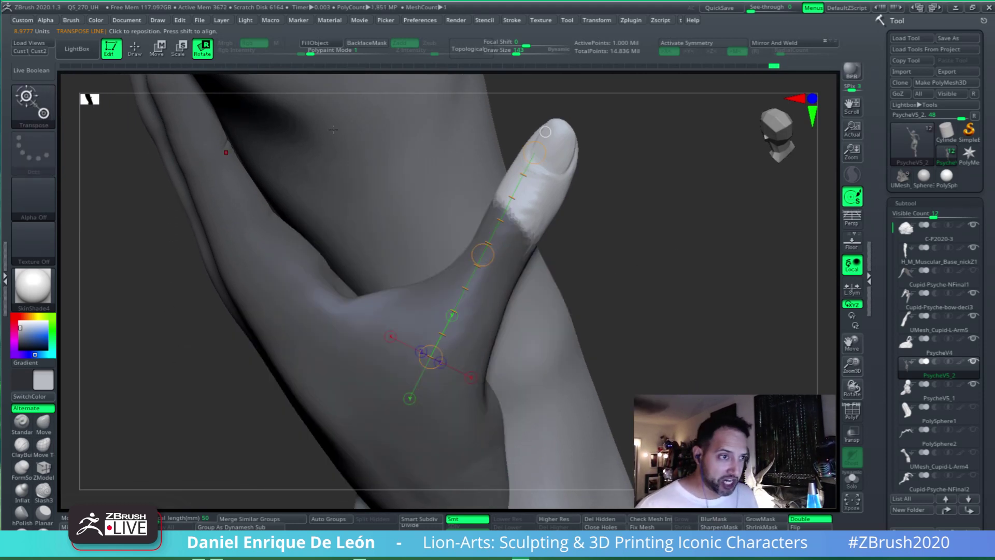
pyautogui.press('q')
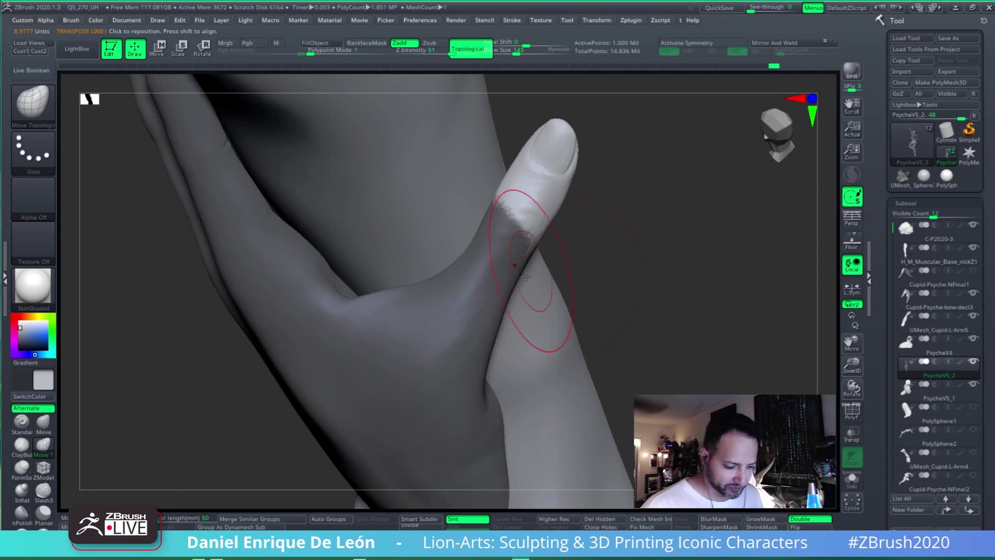
pyautogui.press('ctrl')
pyautogui.moveTo(217, 396)
pyautogui.keyDown('ctrl'); pyautogui.mouseDown()
pyautogui.moveTo(547, 331)
pyautogui.moveTo(557, 234)
pyautogui.moveTo(500, 204)
pyautogui.mouseUp(); pyautogui.keyUp('ctrl')
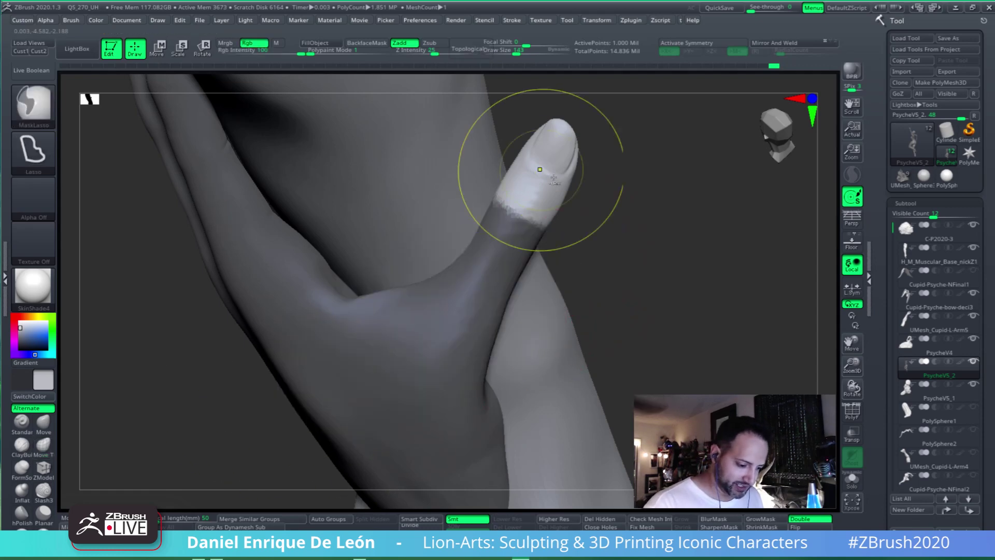
# Isolate the woman's figure and tidy the mask boundary around the underside of the thumb's end segment
pyautogui.moveTo(620, 280); pyautogui.dragTo(622, 306)
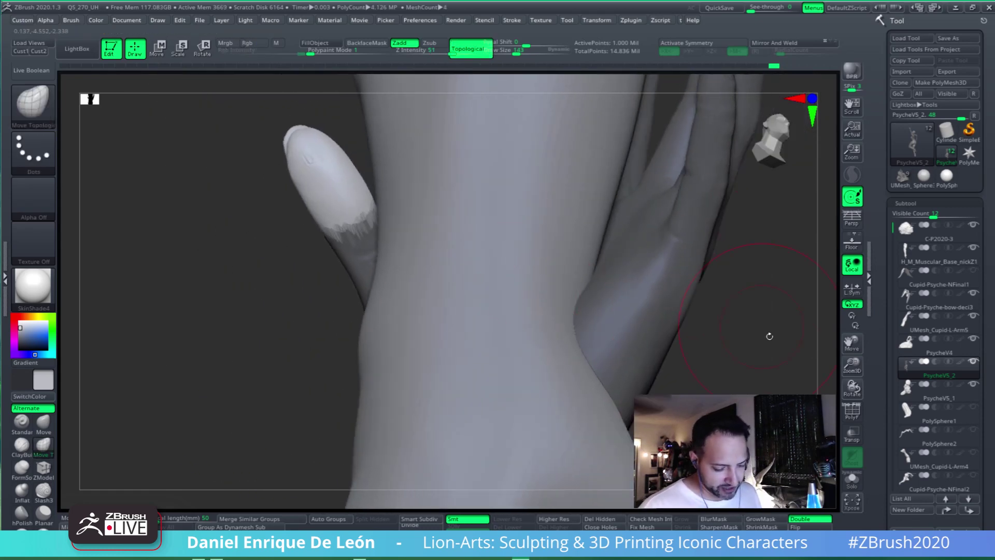
pyautogui.click(850, 472)
pyautogui.moveTo(444, 216)
pyautogui.keyDown('alt'); pyautogui.mouseDown()
pyautogui.moveTo(561, 252)
pyautogui.moveTo(631, 240)
pyautogui.moveTo(523, 284)
pyautogui.mouseUp(); pyautogui.keyUp('alt')
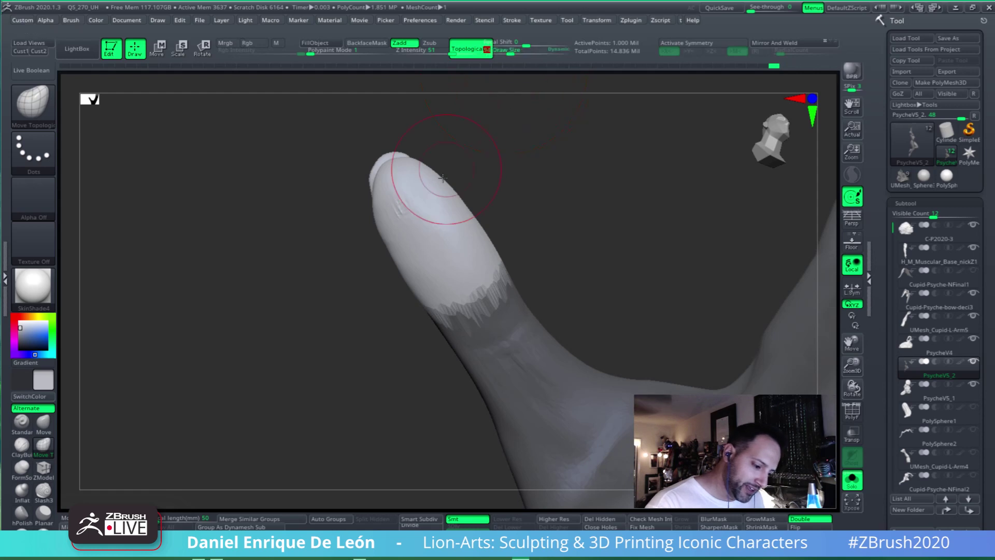
pyautogui.press('b')
pyautogui.press('m')
pyautogui.press('t')
pyautogui.moveTo(544, 238)
pyautogui.mouseDown()
pyautogui.moveTo(551, 229)
pyautogui.moveTo(541, 242)
pyautogui.mouseUp()
pyautogui.moveTo(275, 118)
pyautogui.keyDown('ctrl'); pyautogui.keyDown('alt'); pyautogui.mouseDown()
pyautogui.moveTo(279, 107)
pyautogui.moveTo(564, 205)
pyautogui.moveTo(530, 289)
pyautogui.moveTo(352, 414)
pyautogui.mouseUp(); pyautogui.keyUp('alt'); pyautogui.keyUp('ctrl')
# Blur the jagged mask edge at the thumb's upper joint into a soft transition
pyautogui.moveTo(466, 310); pyautogui.dragTo(518, 331)
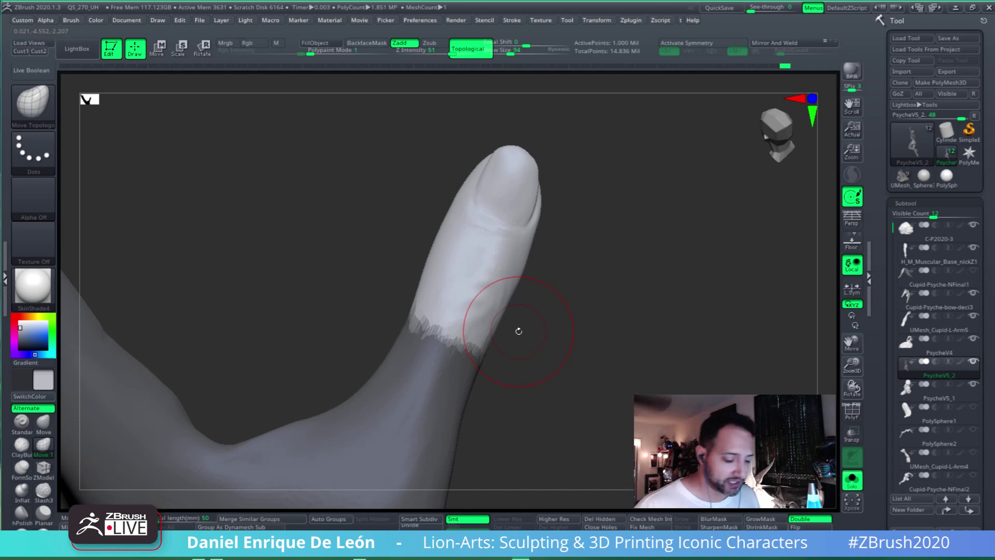
pyautogui.keyDown('alt'); pyautogui.moveTo(518, 331); pyautogui.dragTo(545, 292); pyautogui.keyUp('alt')
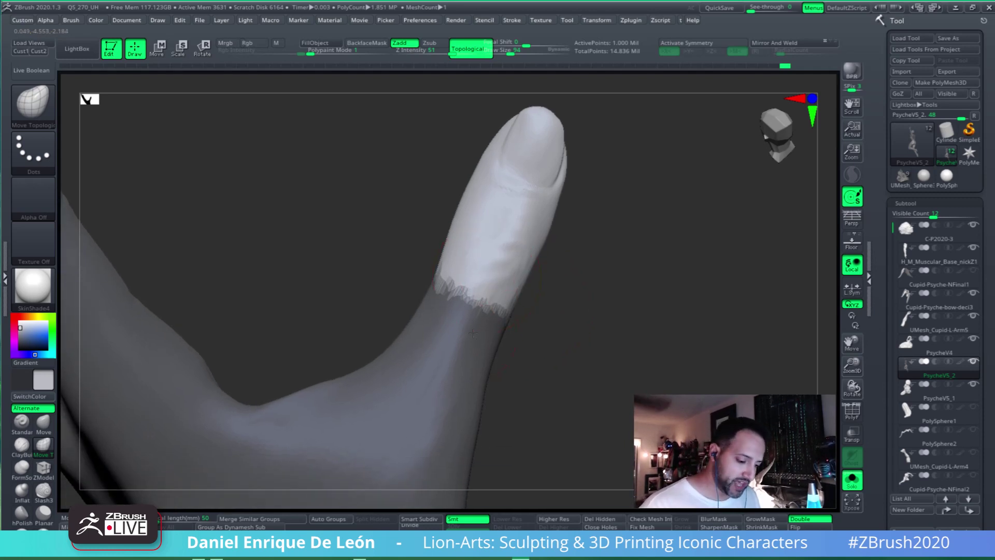
pyautogui.keyDown('alt'); pyautogui.moveTo(486, 278); pyautogui.dragTo(543, 308); pyautogui.keyUp('alt')
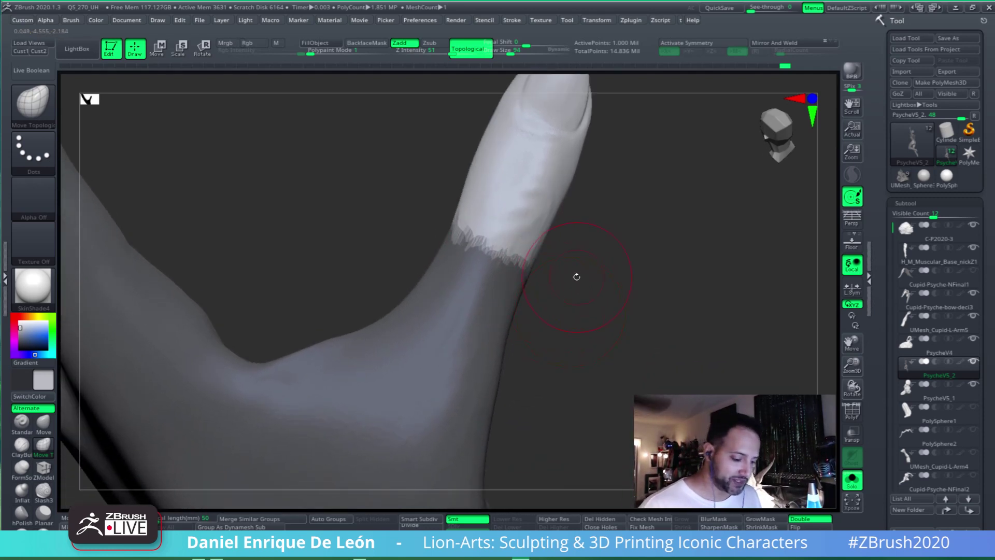
pyautogui.moveTo(513, 354); pyautogui.dragTo(461, 337)
pyautogui.press('ctrl')
pyautogui.keyDown('ctrl'); pyautogui.click(461, 336); pyautogui.keyUp('ctrl')
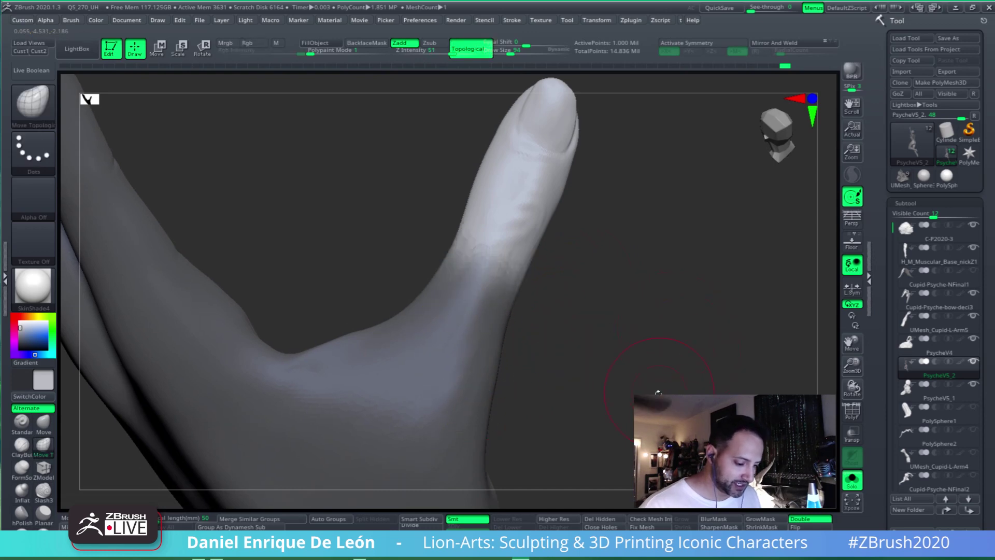
# Show the other figures again and lay a Transpose rotation line from the thumb's upper joint to its tip
pyautogui.moveTo(659, 392)
pyautogui.keyDown('alt'); pyautogui.mouseDown()
pyautogui.moveTo(654, 358)
pyautogui.moveTo(684, 349)
pyautogui.moveTo(653, 330)
pyautogui.moveTo(656, 316)
pyautogui.moveTo(688, 312)
pyautogui.moveTo(534, 344)
pyautogui.mouseUp(); pyautogui.keyUp('alt')
pyautogui.click(851, 480)
pyautogui.press('r')
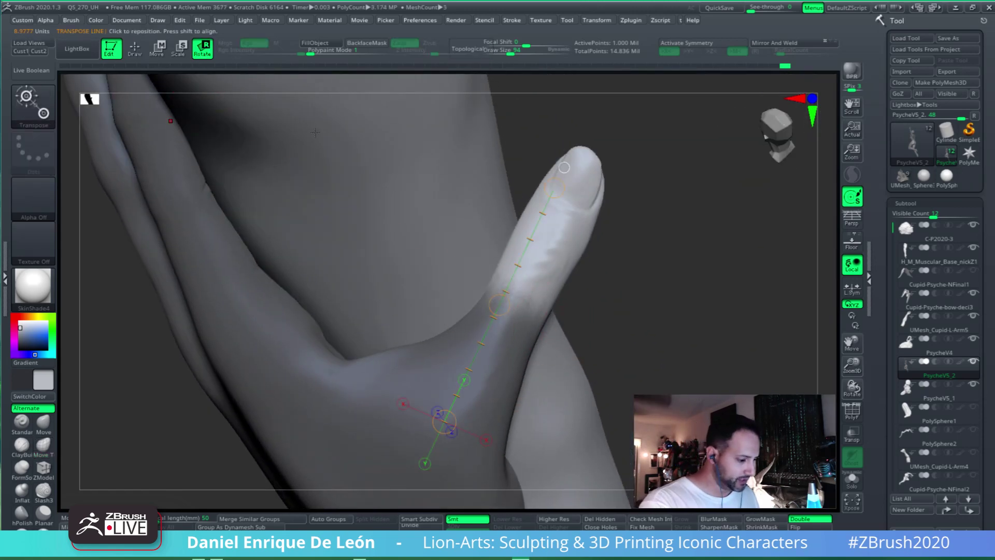
pyautogui.moveTo(715, 248)
pyautogui.mouseDown()
pyautogui.moveTo(683, 243)
pyautogui.moveTo(660, 225)
pyautogui.moveTo(616, 228)
pyautogui.mouseUp()
pyautogui.click(559, 227)
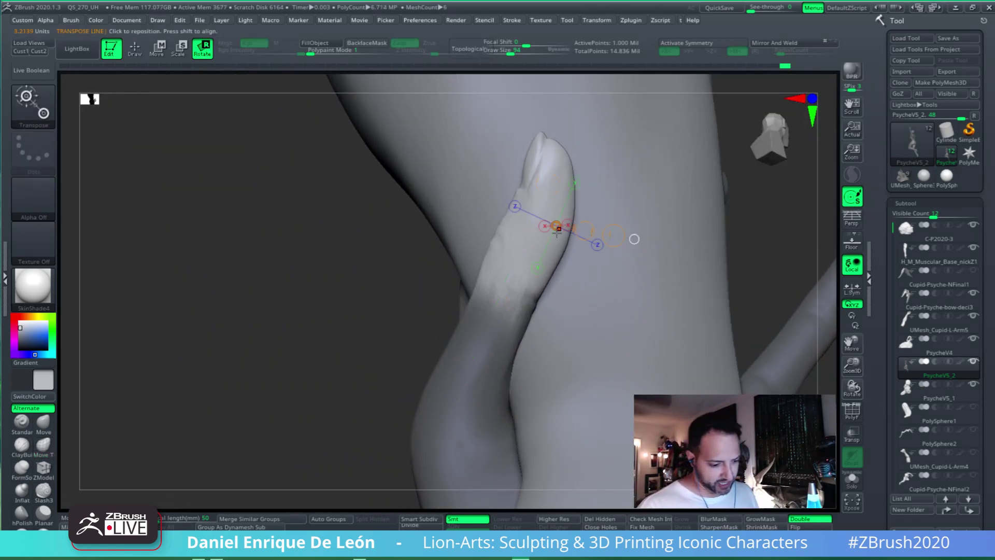
pyautogui.moveTo(505, 284); pyautogui.dragTo(551, 164)
pyautogui.moveTo(601, 196); pyautogui.dragTo(726, 206)
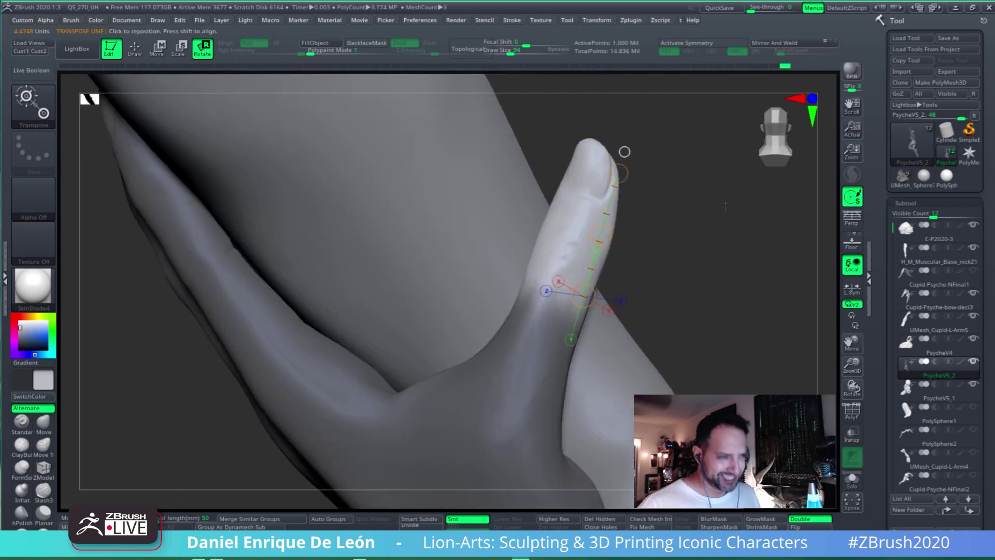
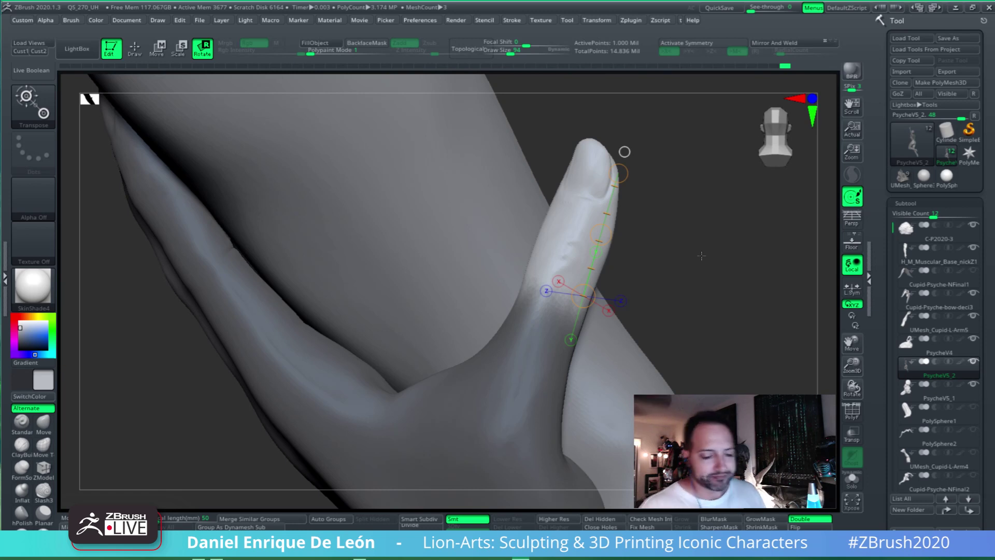
# Enlarge the Move Topological brush and adjust the unmasked end of the thumb in relation to the arm
pyautogui.moveTo(683, 280)
pyautogui.mouseDown()
pyautogui.moveTo(701, 255)
pyautogui.moveTo(675, 257)
pyautogui.moveTo(702, 266)
pyautogui.moveTo(699, 293)
pyautogui.moveTo(680, 264)
pyautogui.mouseUp()
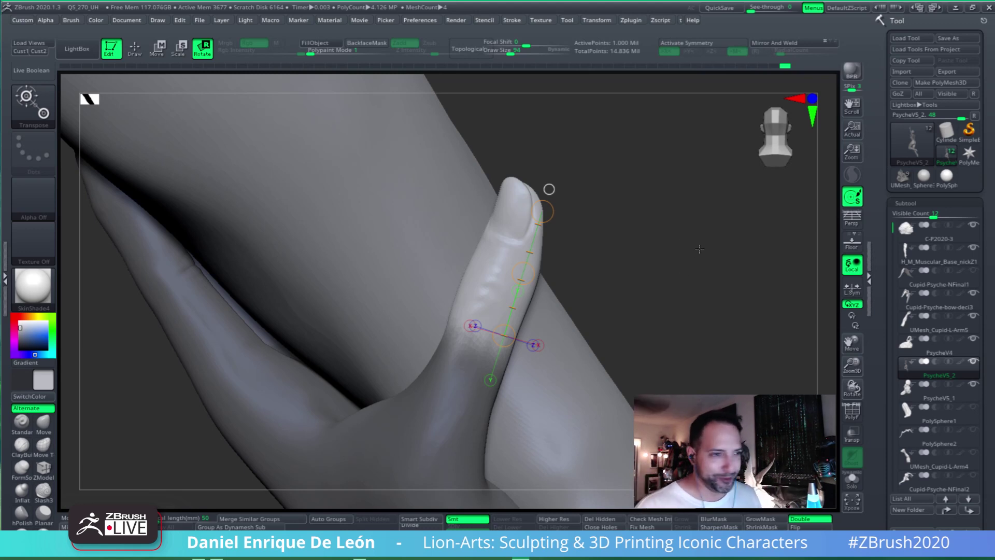
pyautogui.moveTo(684, 267)
pyautogui.mouseDown()
pyautogui.moveTo(544, 262)
pyautogui.moveTo(595, 260)
pyautogui.moveTo(544, 204)
pyautogui.moveTo(548, 218)
pyautogui.moveTo(446, 243)
pyautogui.moveTo(467, 241)
pyautogui.moveTo(440, 220)
pyautogui.moveTo(497, 287)
pyautogui.moveTo(573, 299)
pyautogui.moveTo(579, 289)
pyautogui.moveTo(589, 295)
pyautogui.moveTo(583, 280)
pyautogui.moveTo(613, 279)
pyautogui.moveTo(568, 271)
pyautogui.moveTo(637, 268)
pyautogui.moveTo(619, 283)
pyautogui.moveTo(613, 321)
pyautogui.moveTo(606, 154)
pyautogui.mouseUp()
pyautogui.press('b')
pyautogui.press('m')
pyautogui.press('t')
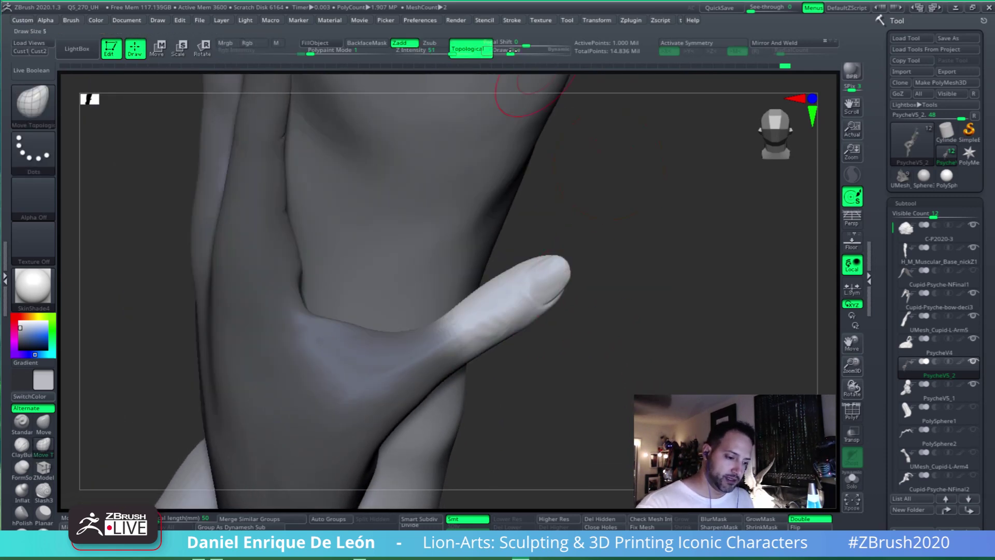
pyautogui.moveTo(512, 51); pyautogui.dragTo(522, 50)
pyautogui.moveTo(578, 285); pyautogui.dragTo(582, 222)
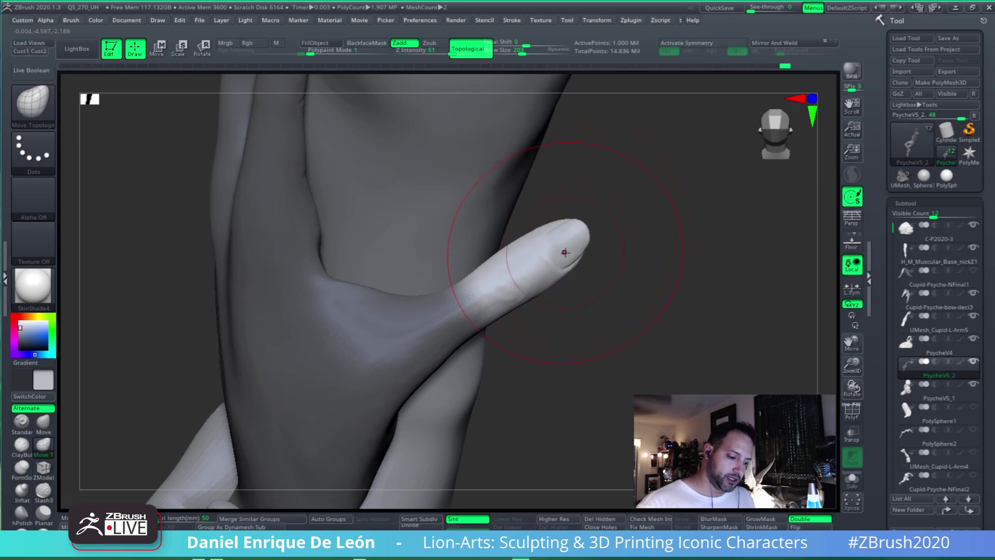
pyautogui.moveTo(205, 458); pyautogui.dragTo(60, 417)
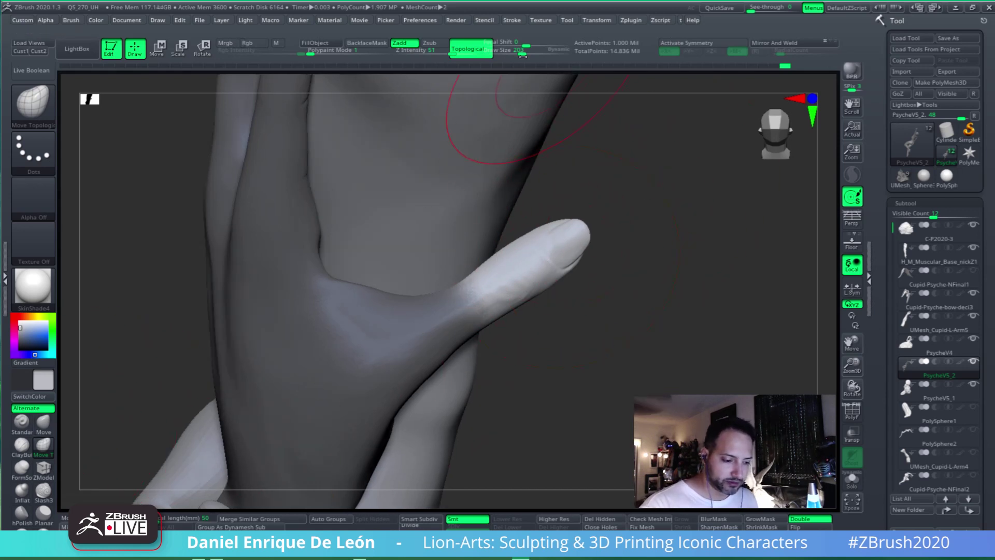
pyautogui.moveTo(522, 54); pyautogui.dragTo(528, 54)
pyautogui.moveTo(584, 305); pyautogui.dragTo(656, 254)
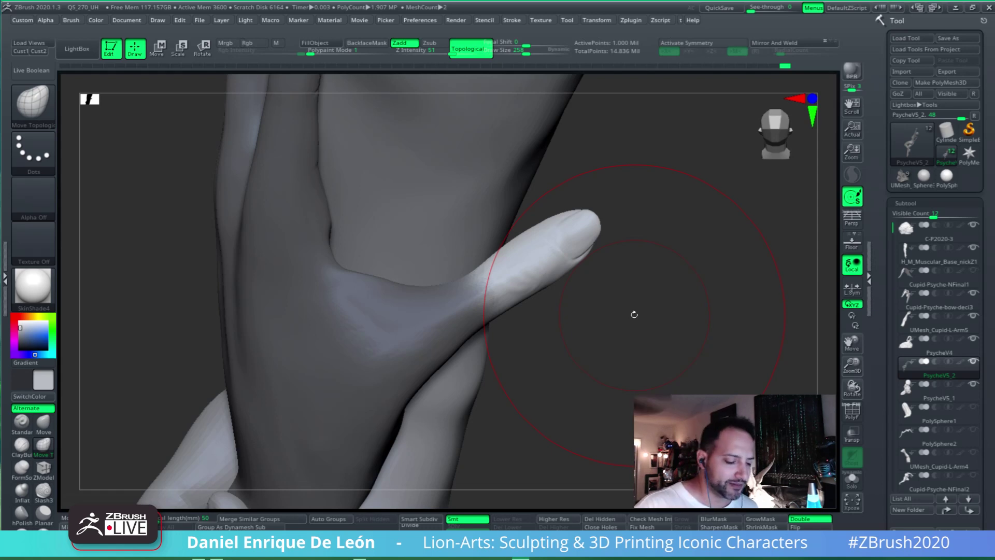
pyautogui.moveTo(634, 314); pyautogui.dragTo(562, 253)
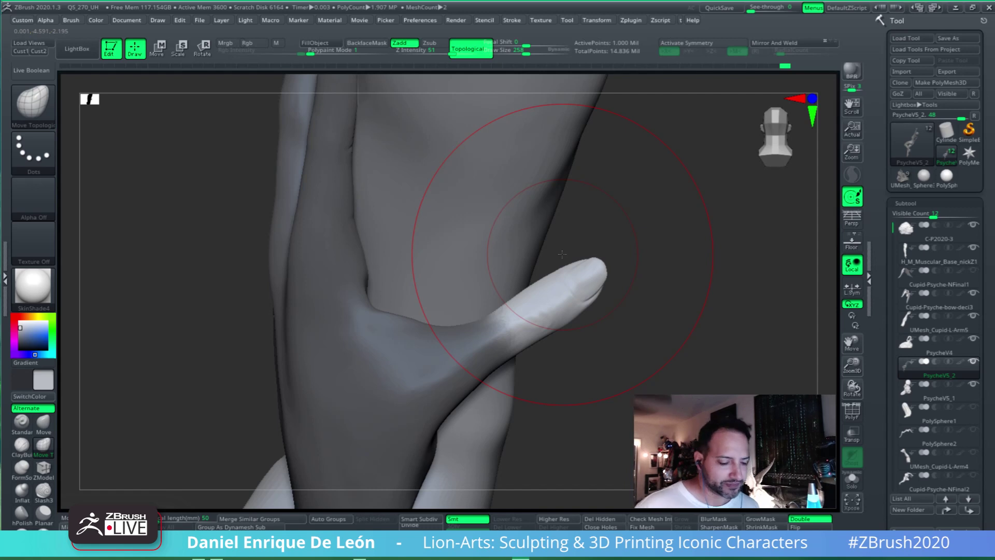
pyautogui.moveTo(562, 254)
pyautogui.mouseDown()
pyautogui.moveTo(607, 258)
pyautogui.moveTo(594, 296)
pyautogui.mouseUp()
# Reshape the thumb's end segment and nail area with the standard Move brush
pyautogui.click(44, 420)
pyautogui.moveTo(591, 206); pyautogui.dragTo(586, 215)
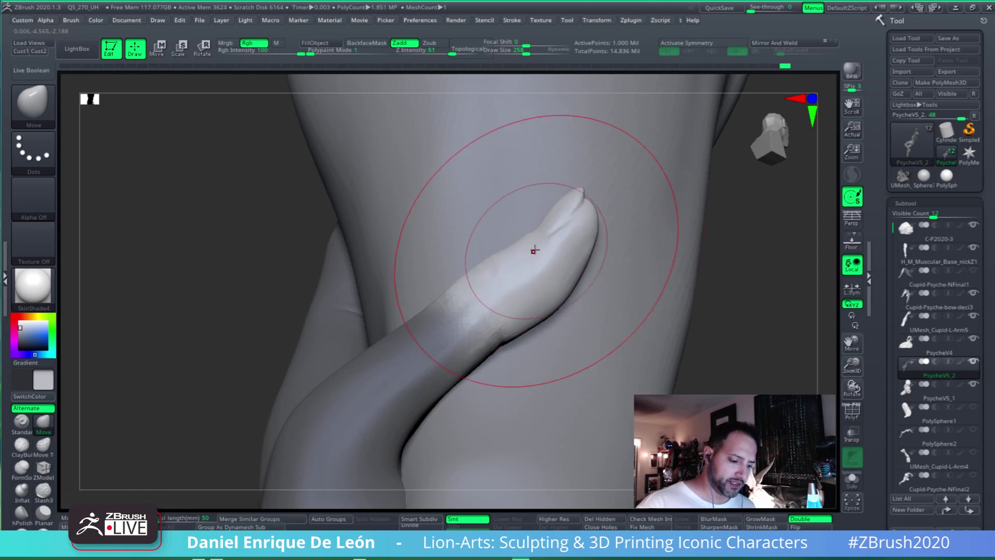
pyautogui.moveTo(533, 300)
pyautogui.mouseDown()
pyautogui.moveTo(560, 281)
pyautogui.moveTo(575, 217)
pyautogui.moveTo(584, 276)
pyautogui.moveTo(571, 267)
pyautogui.moveTo(518, 135)
pyautogui.mouseUp()
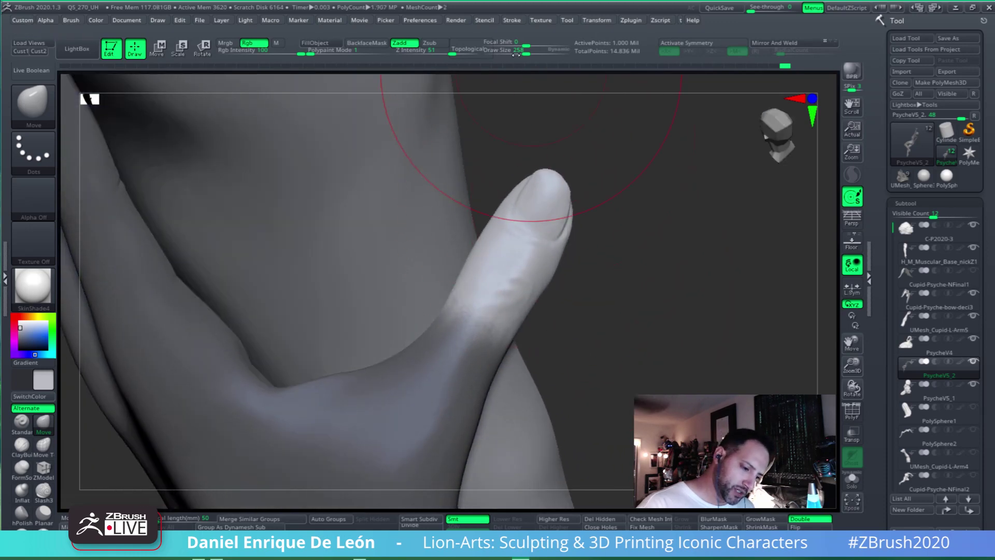
pyautogui.moveTo(551, 227); pyautogui.dragTo(544, 184, button='right')
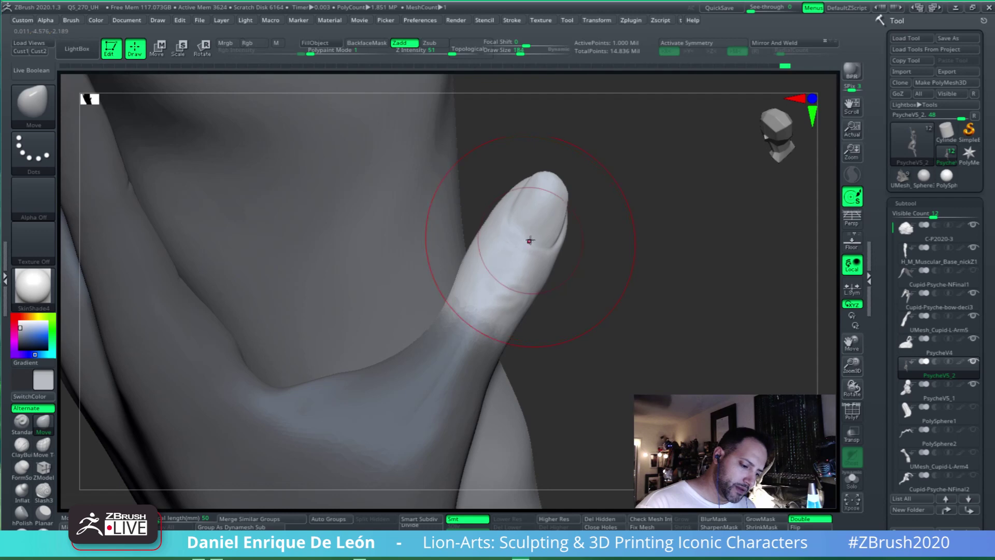
pyautogui.moveTo(526, 251)
pyautogui.mouseDown(button='right')
pyautogui.moveTo(595, 158)
pyautogui.moveTo(591, 137)
pyautogui.mouseUp(button='right')
# Reduce the Move brush's draw size to 103 and refine the contour of the thumb pad against the arm
pyautogui.moveTo(520, 52); pyautogui.dragTo(511, 54)
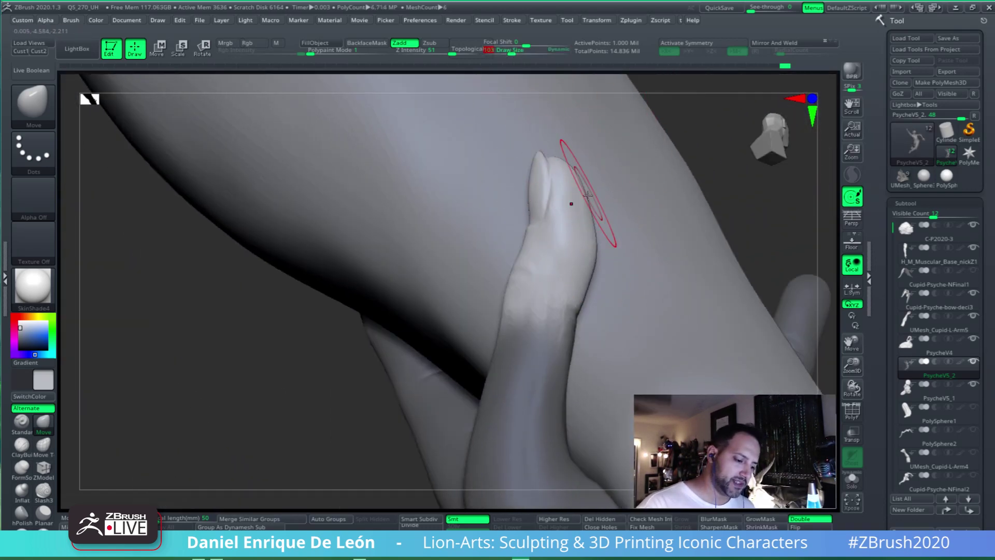
pyautogui.moveTo(571, 203)
pyautogui.mouseDown(button='right')
pyautogui.moveTo(566, 251)
pyautogui.moveTo(594, 211)
pyautogui.moveTo(593, 233)
pyautogui.moveTo(628, 200)
pyautogui.moveTo(574, 289)
pyautogui.mouseUp(button='right')
pyautogui.press('shift')
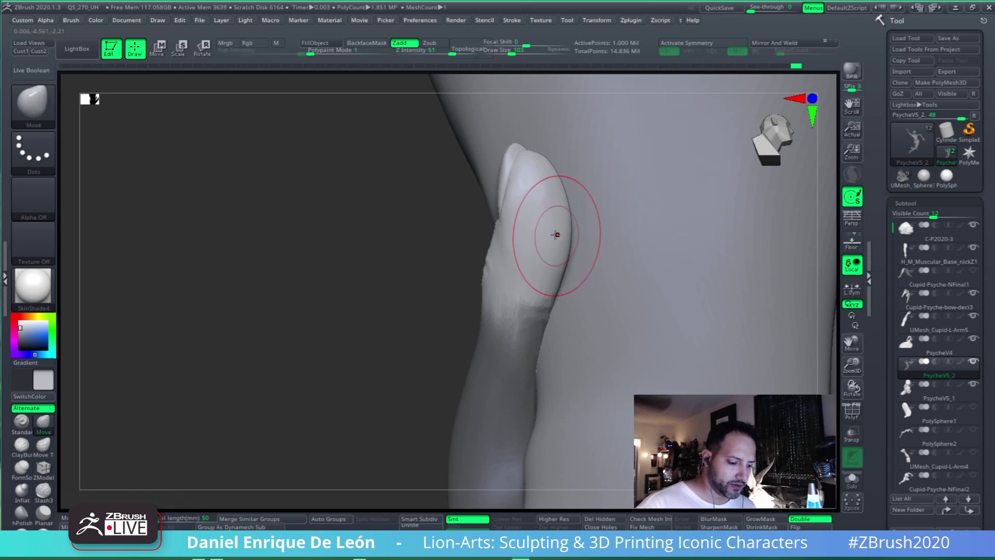
pyautogui.moveTo(551, 228)
pyautogui.mouseDown(button='right')
pyautogui.moveTo(582, 235)
pyautogui.moveTo(566, 249)
pyautogui.moveTo(551, 227)
pyautogui.moveTo(584, 210)
pyautogui.moveTo(615, 260)
pyautogui.moveTo(581, 280)
pyautogui.moveTo(586, 314)
pyautogui.mouseUp(button='right')
pyautogui.click(852, 479)
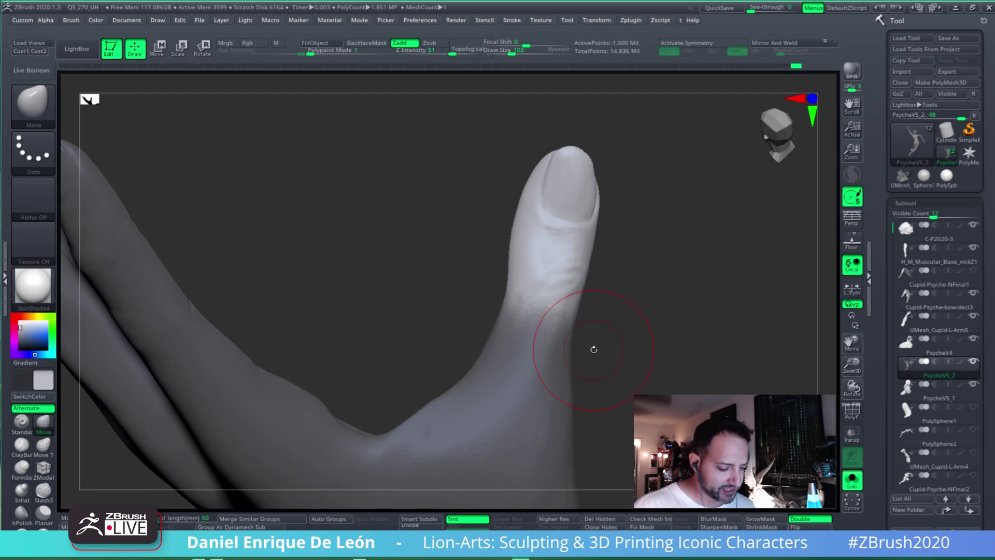
pyautogui.moveTo(606, 291)
pyautogui.mouseDown(button='right')
pyautogui.moveTo(580, 273)
pyautogui.moveTo(584, 224)
pyautogui.moveTo(544, 220)
pyautogui.moveTo(579, 233)
pyautogui.moveTo(688, 317)
pyautogui.moveTo(604, 282)
pyautogui.moveTo(615, 264)
pyautogui.moveTo(627, 272)
pyautogui.moveTo(605, 269)
pyautogui.moveTo(591, 294)
pyautogui.moveTo(568, 302)
pyautogui.mouseUp(button='right')
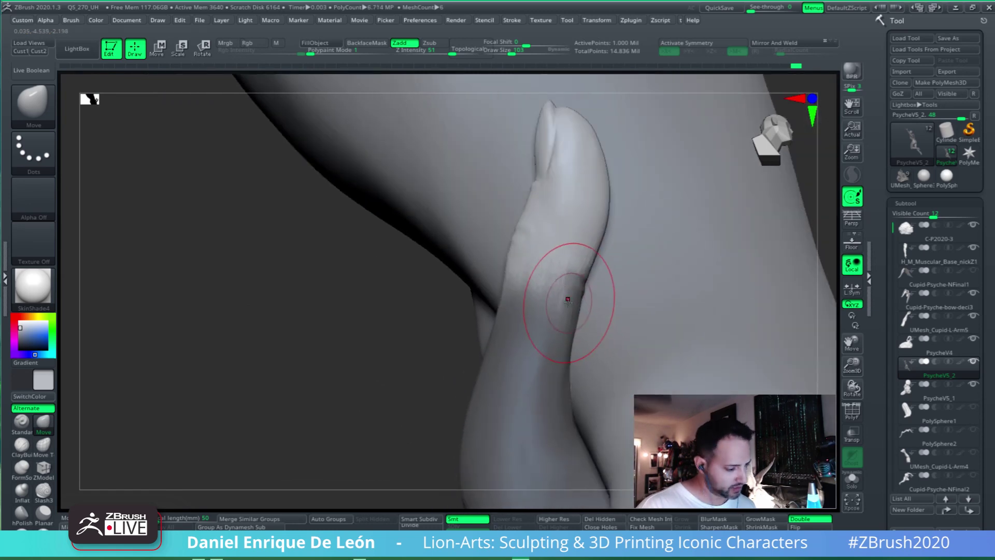
# Extend the lasso mask up the inner side of the thumb's joint and blur its edge
pyautogui.press('ctrl')
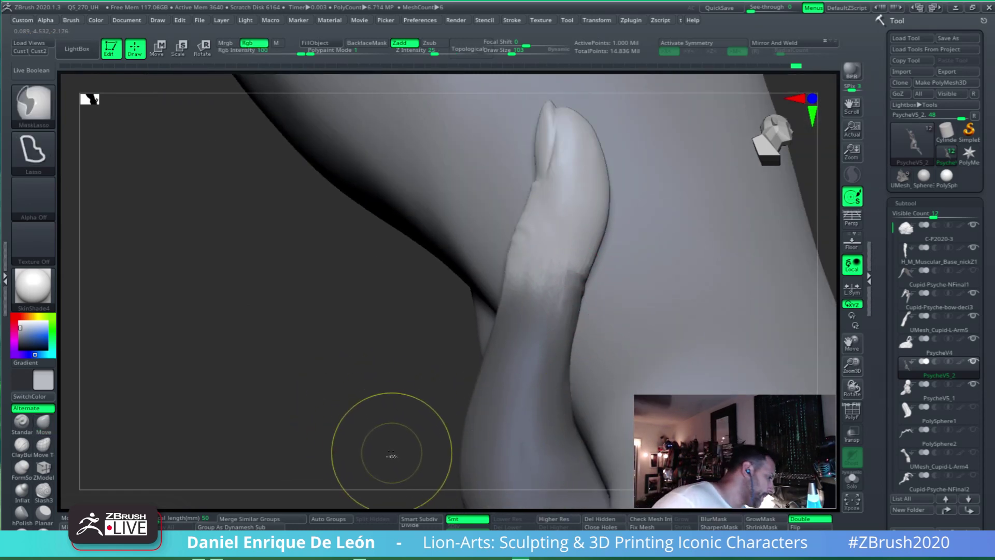
pyautogui.keyDown('ctrl'); pyautogui.moveTo(415, 404); pyautogui.dragTo(436, 224); pyautogui.keyUp('ctrl')
pyautogui.keyDown('ctrl'); pyautogui.click(535, 348); pyautogui.keyUp('ctrl')
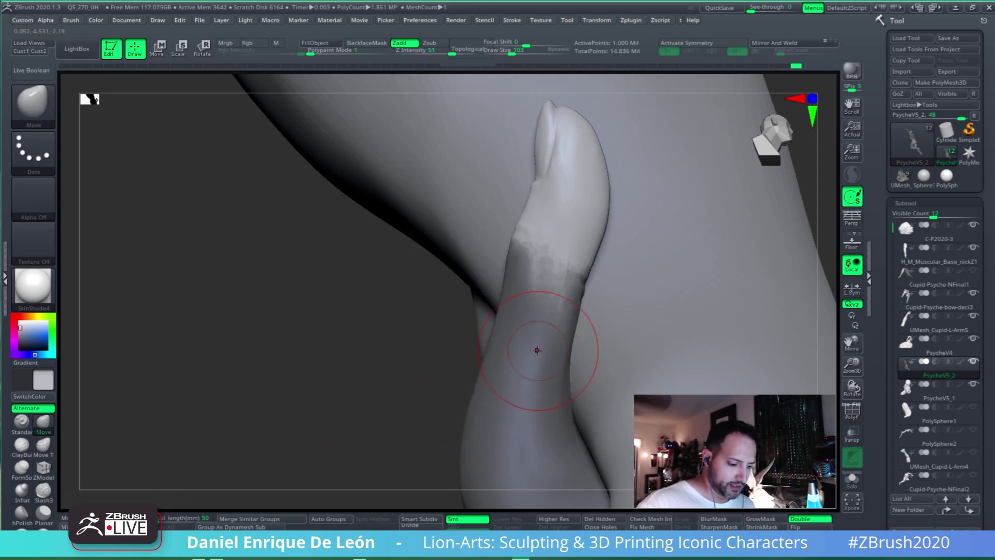
# Extend the lasso mask across the back of the thumb's joint, leaving the end segment and nail unmasked
pyautogui.keyDown('alt'); pyautogui.moveTo(555, 346); pyautogui.dragTo(566, 357, button='right'); pyautogui.keyUp('alt')
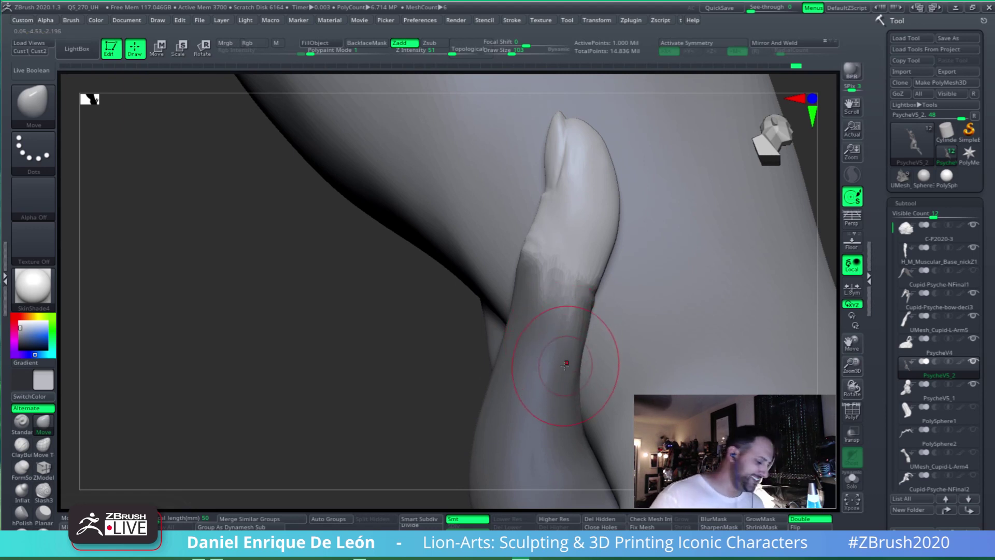
pyautogui.moveTo(547, 338)
pyautogui.mouseDown(button='right')
pyautogui.moveTo(573, 284)
pyautogui.moveTo(535, 331)
pyautogui.moveTo(576, 343)
pyautogui.mouseUp(button='right')
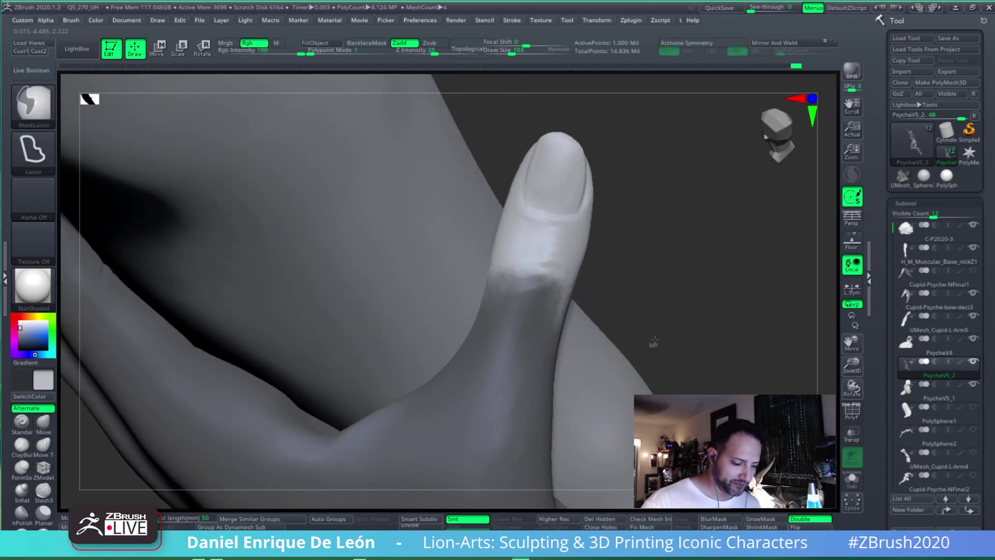
pyautogui.keyDown('ctrl'); pyautogui.moveTo(577, 278); pyautogui.dragTo(583, 293); pyautogui.keyUp('ctrl')
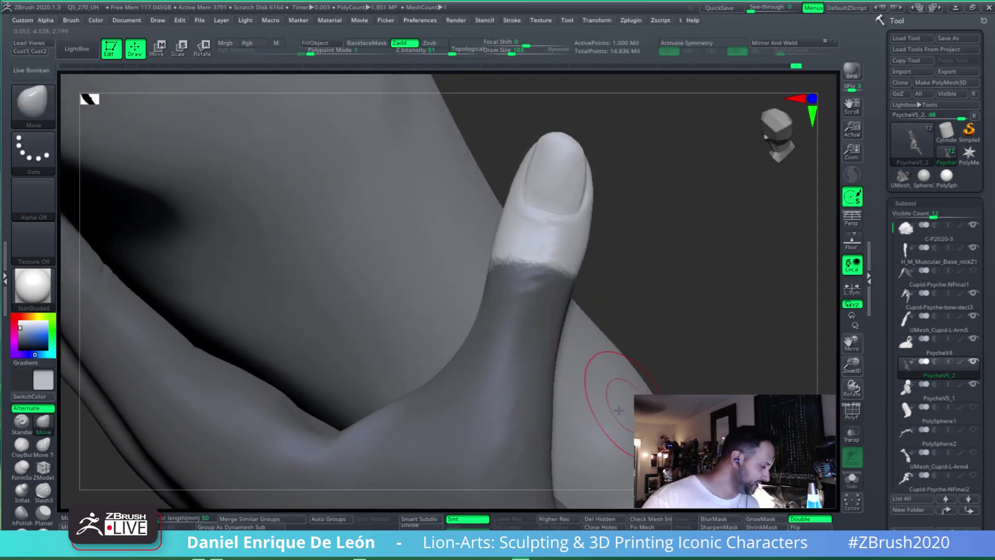
# Isolate the woman's subtool with Solo and reshape the unmasked end of the thumb with an enlarged Move brush
pyautogui.moveTo(618, 410); pyautogui.dragTo(622, 239, button='right')
pyautogui.click(852, 479)
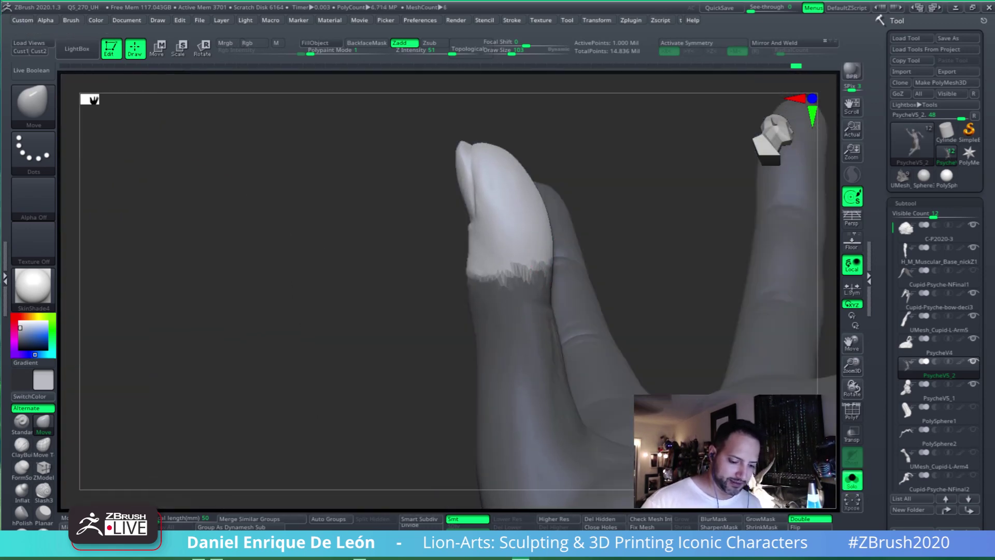
pyautogui.moveTo(715, 358)
pyautogui.mouseDown(button='right')
pyautogui.moveTo(542, 234)
pyautogui.moveTo(534, 130)
pyautogui.mouseUp(button='right')
pyautogui.moveTo(512, 52); pyautogui.dragTo(521, 51)
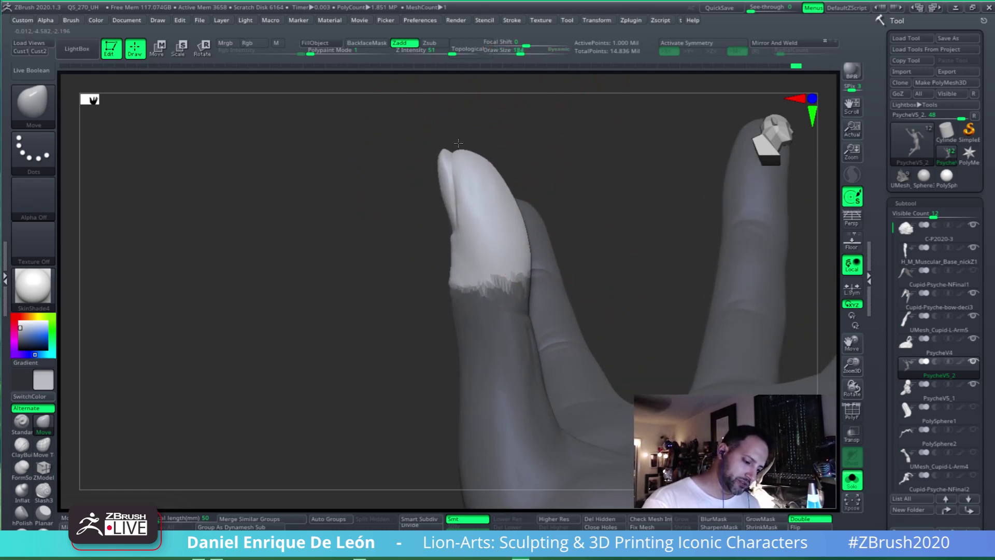
pyautogui.moveTo(458, 143); pyautogui.dragTo(554, 333, button='right')
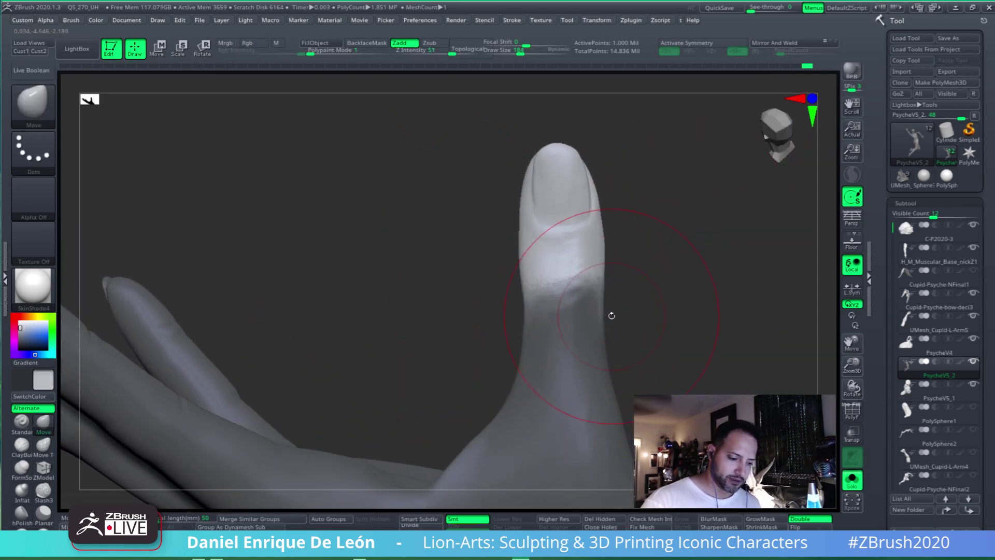
# Clear the mask from the woman's hand and thumb
pyautogui.moveTo(524, 409)
pyautogui.keyDown('ctrl'); pyautogui.mouseDown()
pyautogui.moveTo(431, 417)
pyautogui.moveTo(432, 290)
pyautogui.mouseUp(); pyautogui.keyUp('ctrl')
pyautogui.moveTo(720, 318); pyautogui.dragTo(648, 316, button='right')
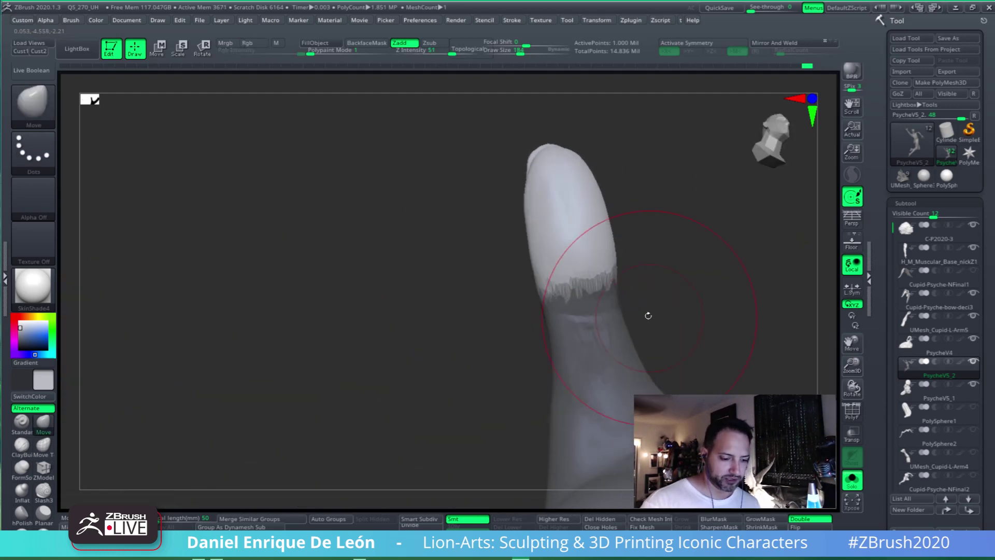
pyautogui.keyDown('ctrl'); pyautogui.moveTo(617, 324); pyautogui.dragTo(650, 311); pyautogui.keyUp('ctrl')
pyautogui.moveTo(651, 311)
pyautogui.mouseDown(button='right')
pyautogui.moveTo(636, 309)
pyautogui.moveTo(656, 292)
pyautogui.moveTo(582, 286)
pyautogui.mouseUp(button='right')
# Slim and smooth the contour of the thumb pad with the Move Topological brush
pyautogui.click(44, 444)
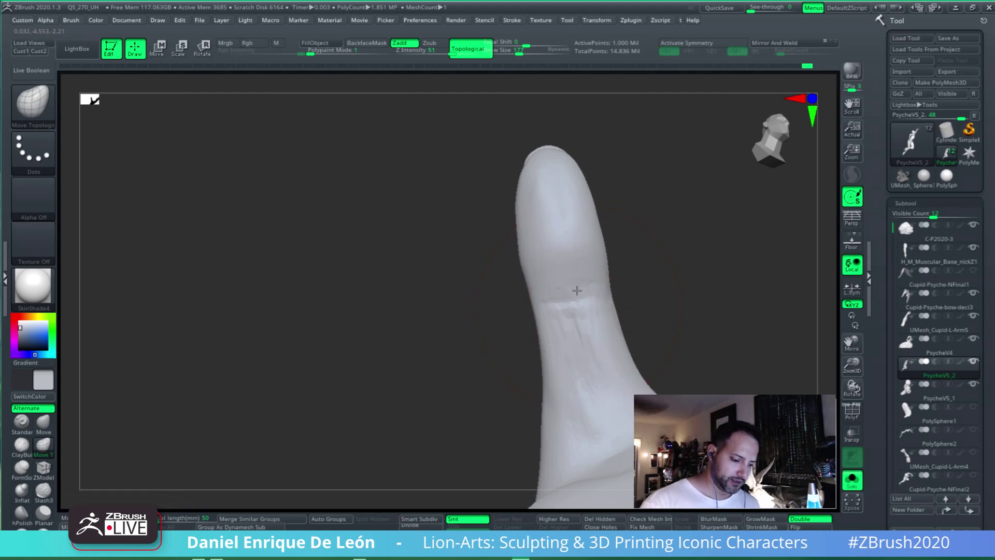
pyautogui.moveTo(577, 293)
pyautogui.mouseDown(button='right')
pyautogui.moveTo(632, 239)
pyautogui.moveTo(655, 194)
pyautogui.moveTo(600, 281)
pyautogui.mouseUp(button='right')
pyautogui.moveTo(595, 229); pyautogui.dragTo(598, 297, button='right')
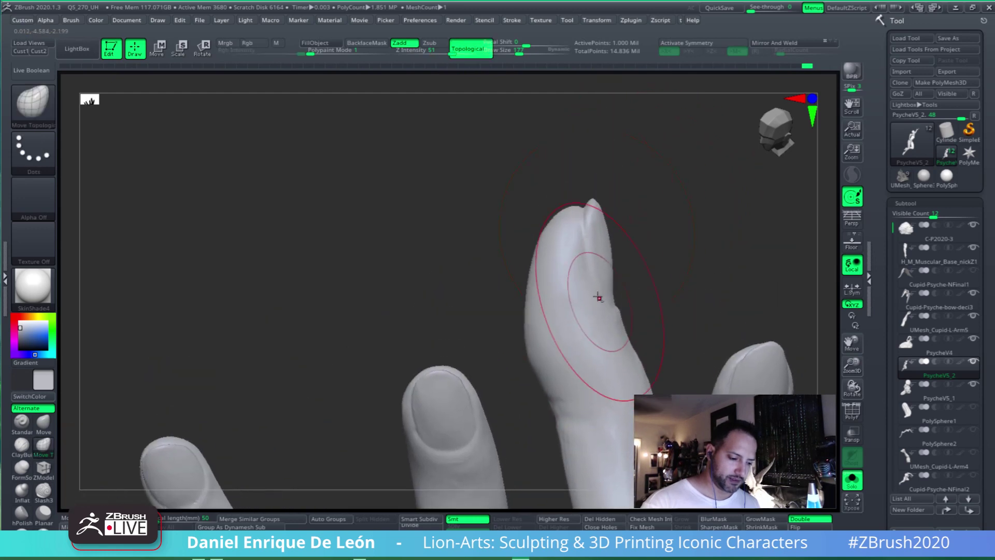
pyautogui.press('shift')
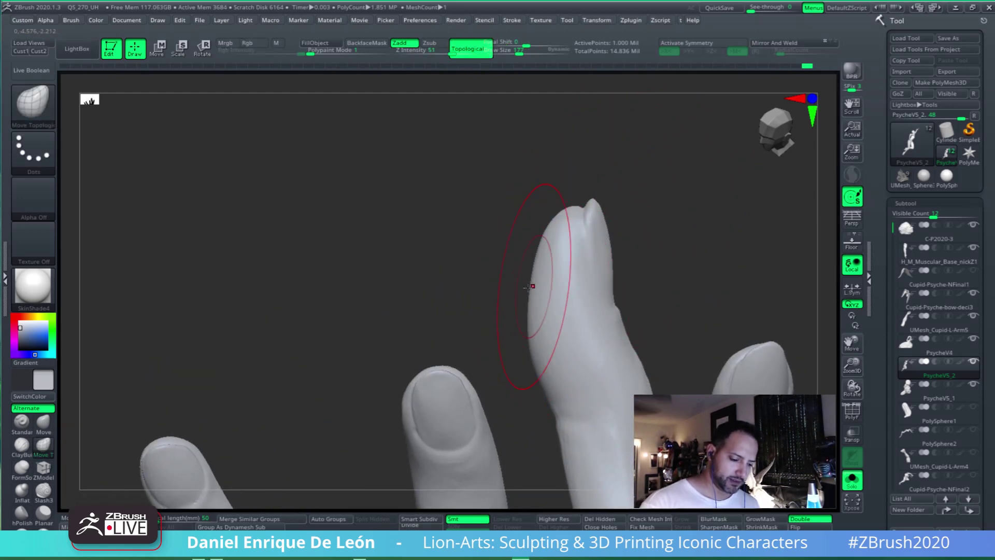
pyautogui.moveTo(549, 242)
pyautogui.mouseDown(button='right')
pyautogui.moveTo(640, 351)
pyautogui.moveTo(633, 334)
pyautogui.moveTo(573, 338)
pyautogui.moveTo(558, 282)
pyautogui.moveTo(492, 313)
pyautogui.mouseUp(button='right')
# Switch to the Slash3 brush and reduce its draw size to 65
pyautogui.click(44, 490)
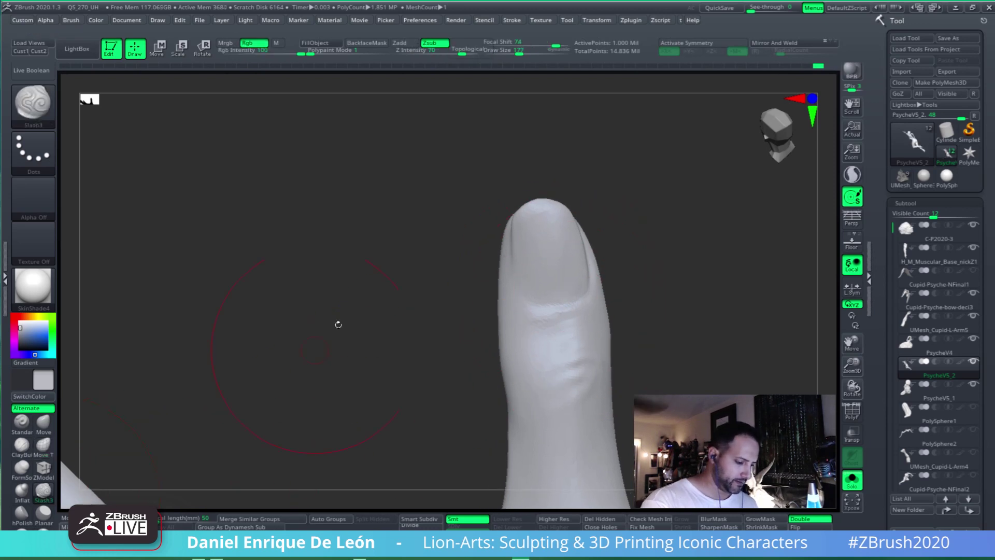
pyautogui.moveTo(519, 50); pyautogui.dragTo(516, 50)
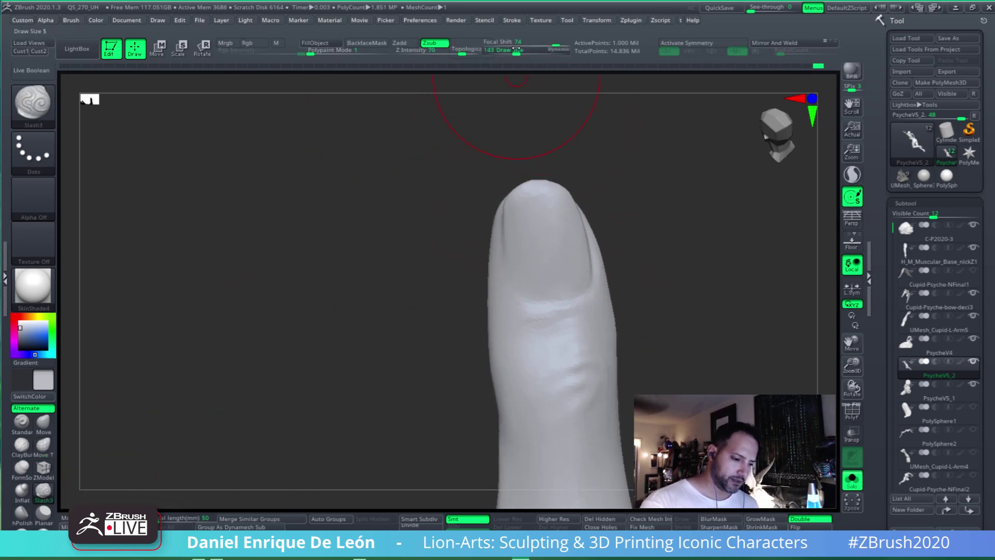
# Try to carve a groove along the side and base corner of the thumbnail with Slash3
pyautogui.moveTo(506, 259); pyautogui.dragTo(518, 290)
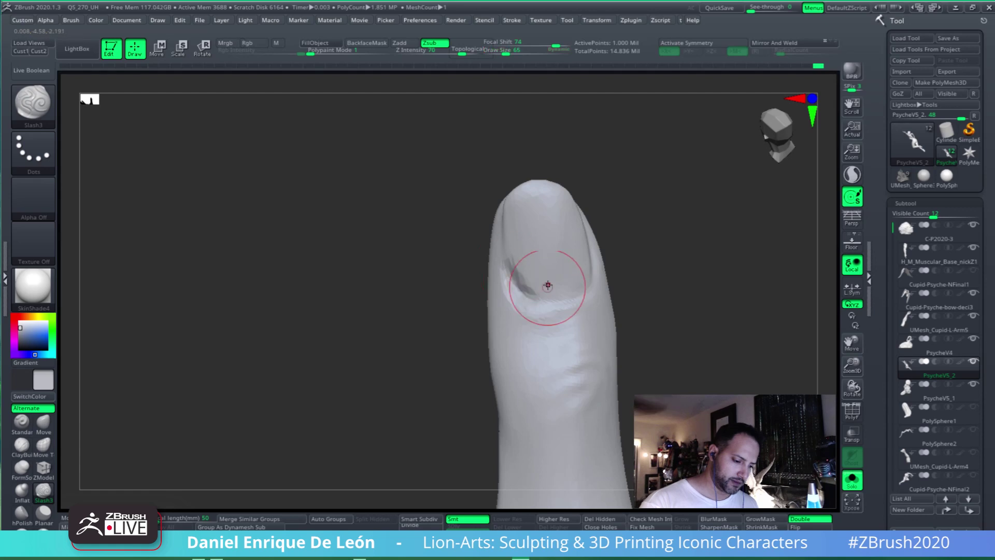
pyautogui.press('ctrl')
pyautogui.hotkey('ctrl', 'z')
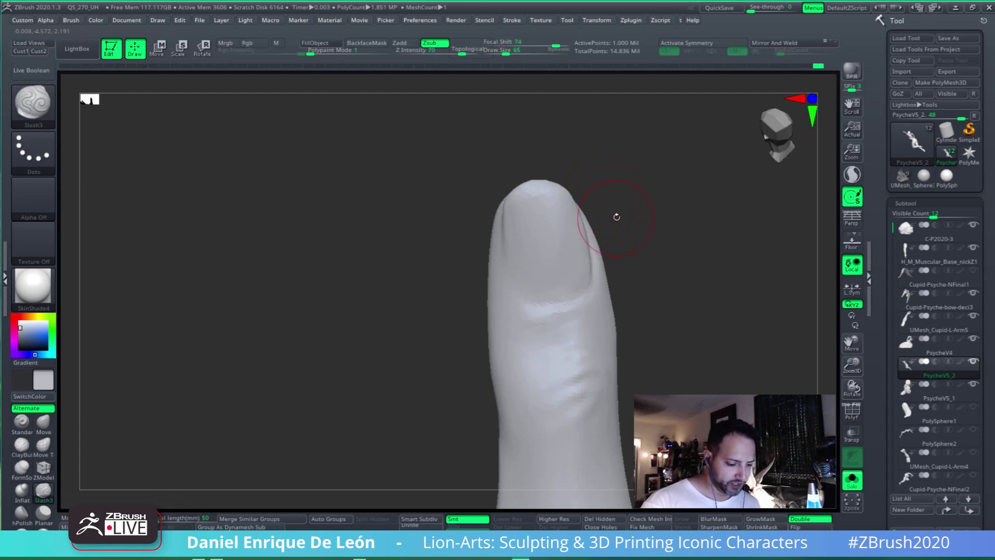
pyautogui.hotkey('ctrl', 'z')
pyautogui.hotkey('ctrl', 'shift', 'z')
# Lower the Slash3 brush's intensity, set its draw size to 36 and carve the groove around the thumbnail's side and base
pyautogui.moveTo(460, 53); pyautogui.dragTo(431, 54)
pyautogui.moveTo(505, 54); pyautogui.dragTo(500, 52)
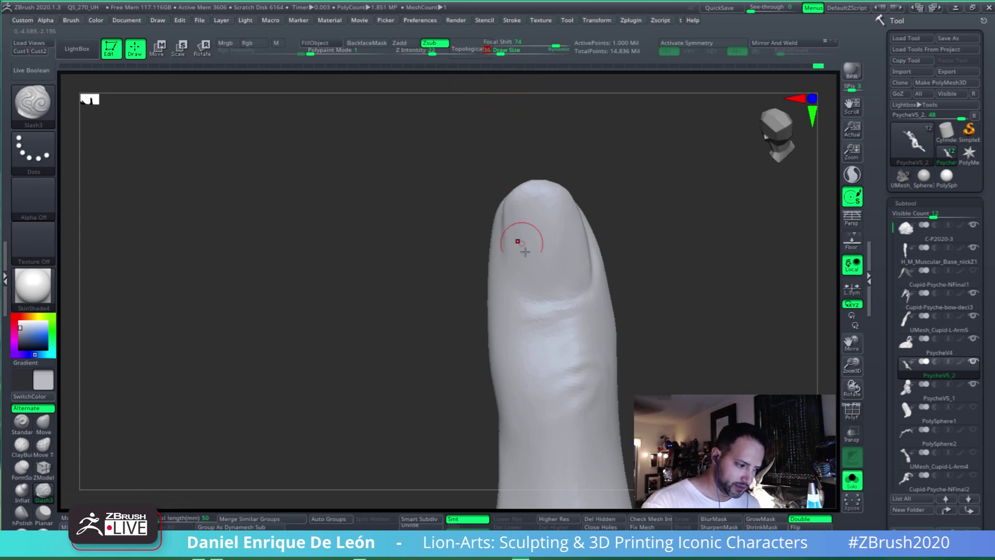
pyautogui.moveTo(525, 252); pyautogui.dragTo(568, 297, button='right')
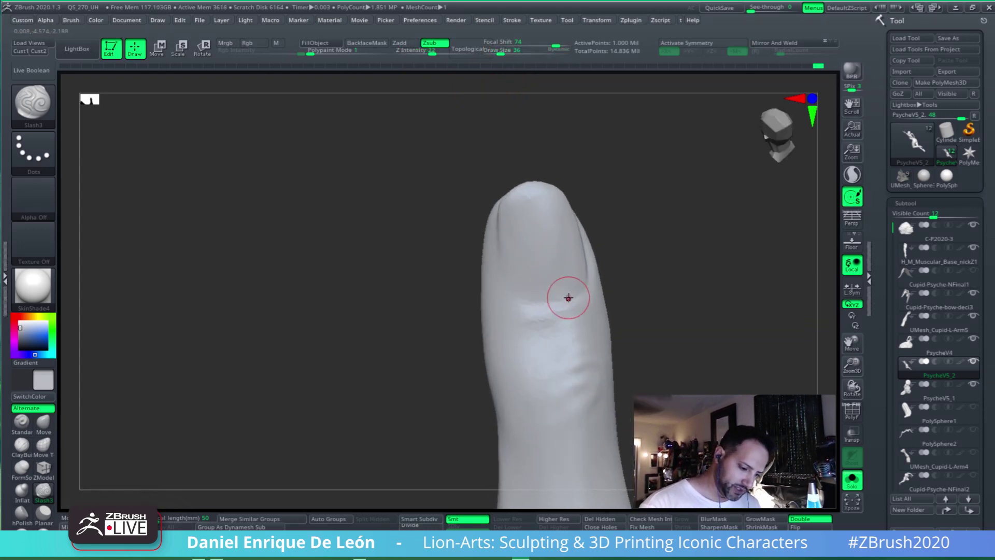
pyautogui.moveTo(515, 262)
pyautogui.mouseDown(button='right')
pyautogui.moveTo(539, 282)
pyautogui.moveTo(529, 291)
pyautogui.moveTo(537, 284)
pyautogui.mouseUp(button='right')
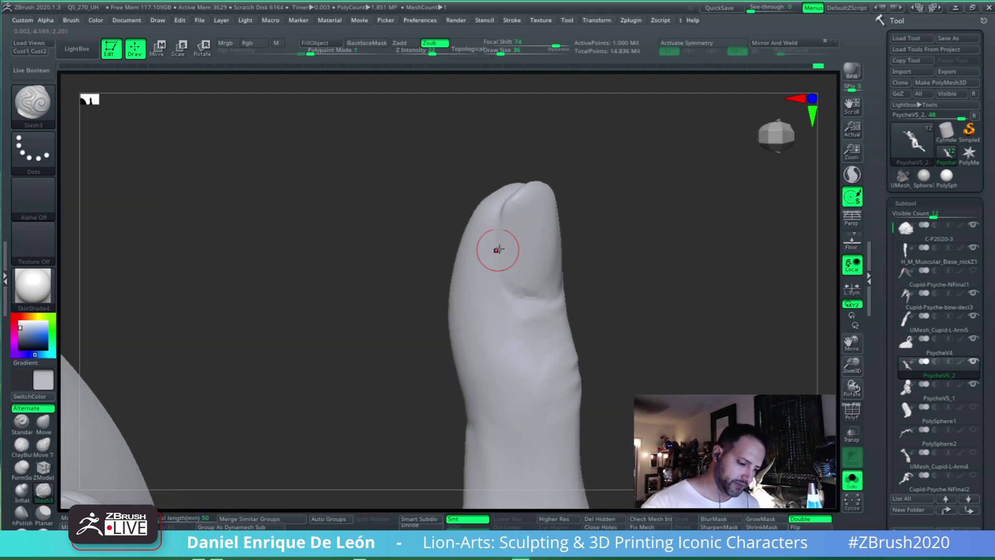
pyautogui.moveTo(501, 207); pyautogui.dragTo(508, 252)
pyautogui.moveTo(510, 252); pyautogui.dragTo(489, 191, button='right')
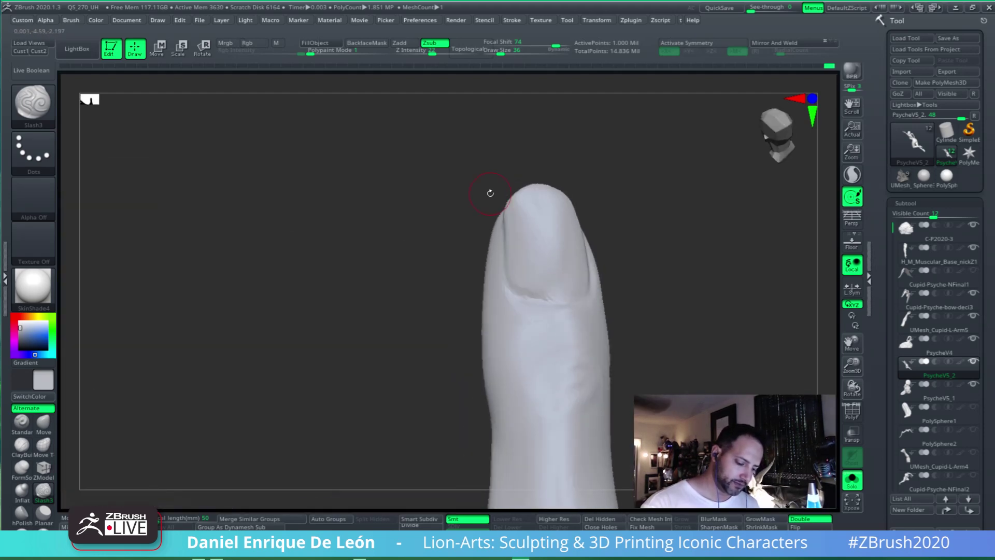
# Shift the cuticle fold at the thumbnail's base toward the knuckle with a smaller Move Topological brush
pyautogui.moveTo(581, 254)
pyautogui.mouseDown(button='right')
pyautogui.moveTo(566, 289)
pyautogui.moveTo(565, 276)
pyautogui.mouseUp(button='right')
pyautogui.press('b')
pyautogui.press('m')
pyautogui.press('t')
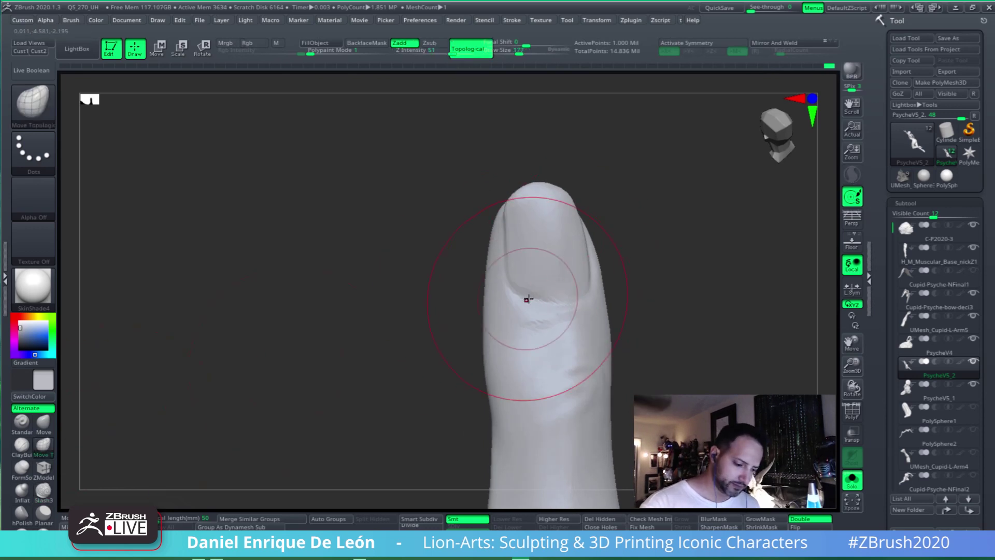
pyautogui.moveTo(529, 298); pyautogui.dragTo(527, 307)
pyautogui.click(508, 53)
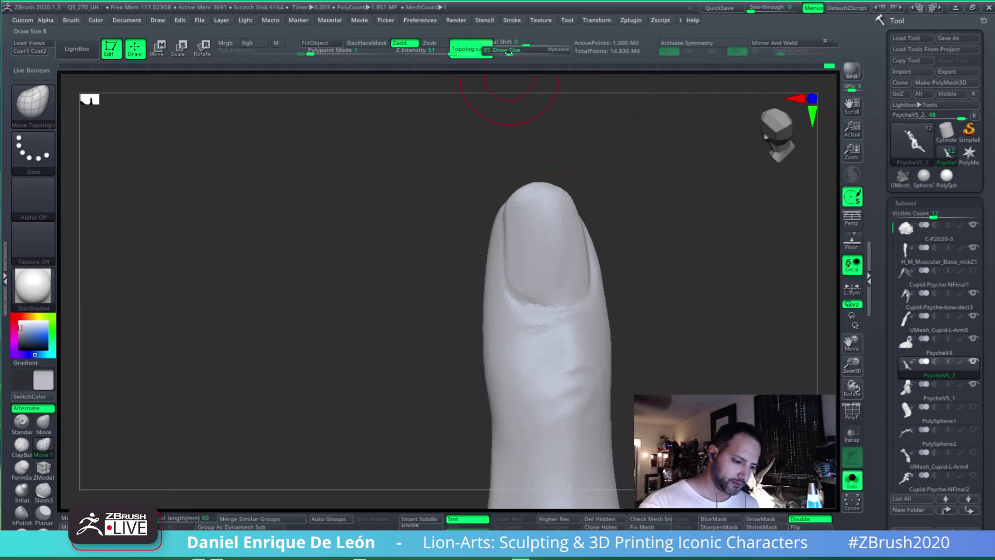
pyautogui.moveTo(617, 291)
pyautogui.mouseDown()
pyautogui.moveTo(581, 307)
pyautogui.moveTo(598, 310)
pyautogui.mouseUp()
pyautogui.moveTo(529, 336); pyautogui.dragTo(531, 336)
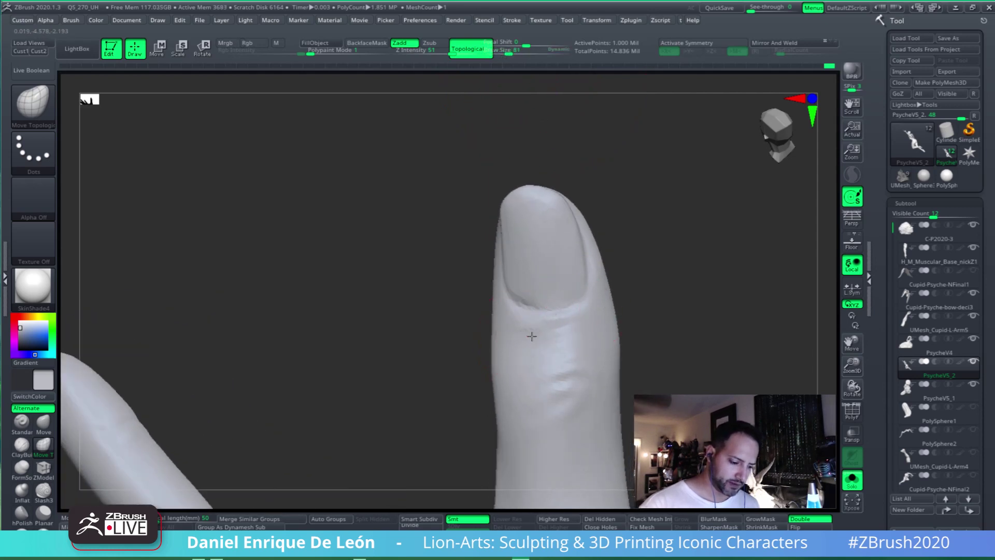
# Set the Move Topological draw size to 112 and reshape the back of the thumb around the knuckle creases
pyautogui.moveTo(537, 335)
pyautogui.mouseDown(button='right')
pyautogui.moveTo(577, 377)
pyautogui.moveTo(552, 360)
pyautogui.mouseUp(button='right')
pyautogui.moveTo(523, 354); pyautogui.dragTo(527, 326)
pyautogui.click(513, 52)
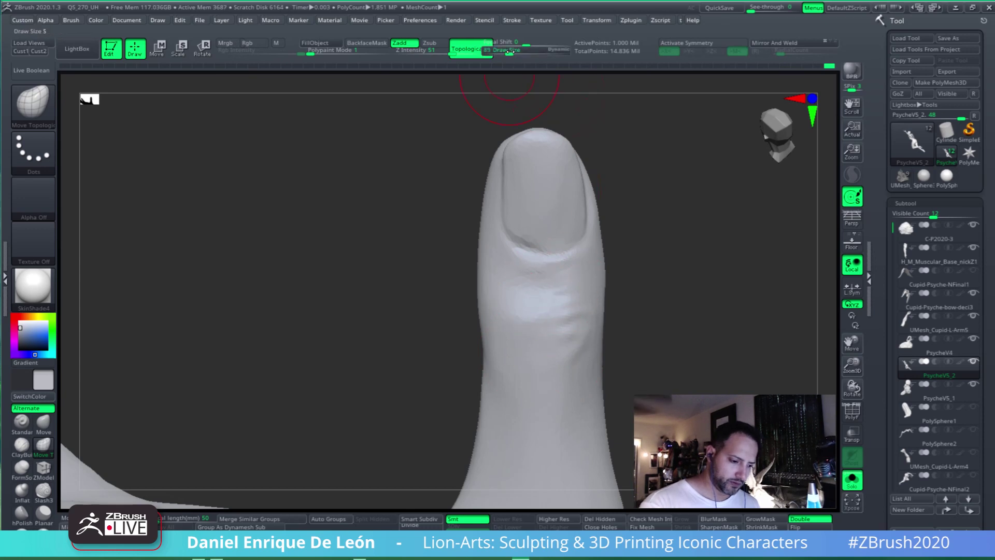
pyautogui.moveTo(577, 285); pyautogui.dragTo(532, 330, button='right')
pyautogui.moveTo(532, 330); pyautogui.dragTo(541, 335)
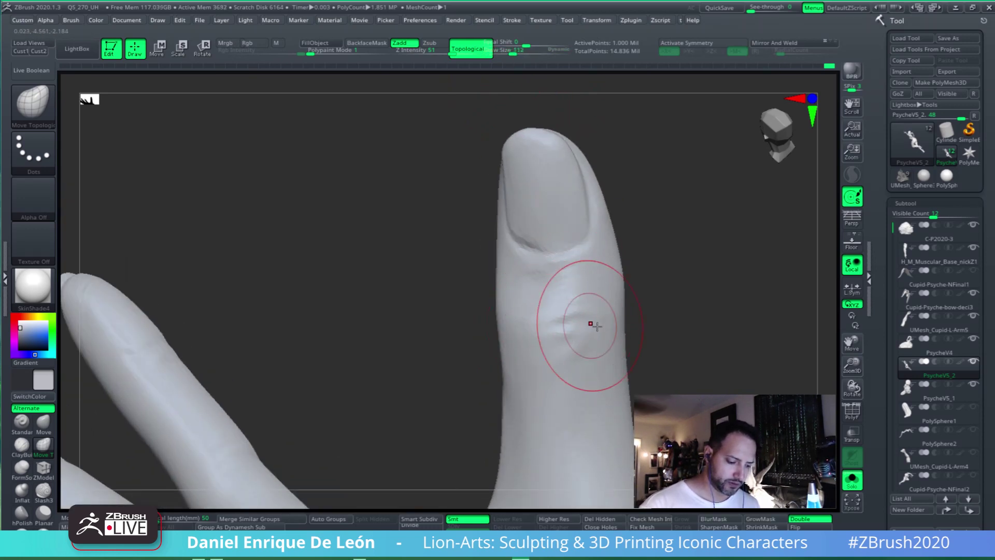
# Refine the outline of the thumb's tip and the sides of the nail
pyautogui.moveTo(581, 326); pyautogui.dragTo(520, 340, button='right')
pyautogui.moveTo(596, 324); pyautogui.dragTo(564, 254, button='right')
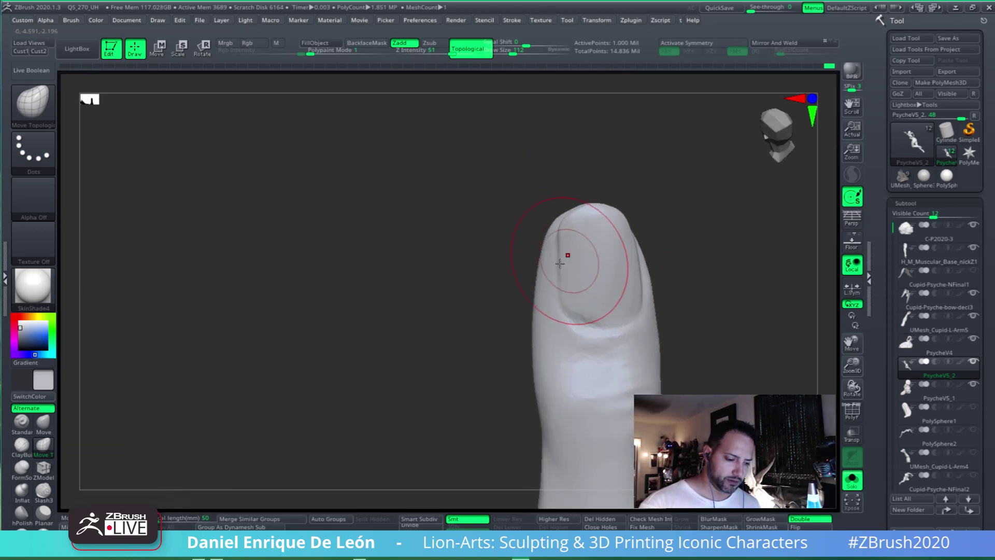
pyautogui.moveTo(652, 233); pyautogui.dragTo(632, 227)
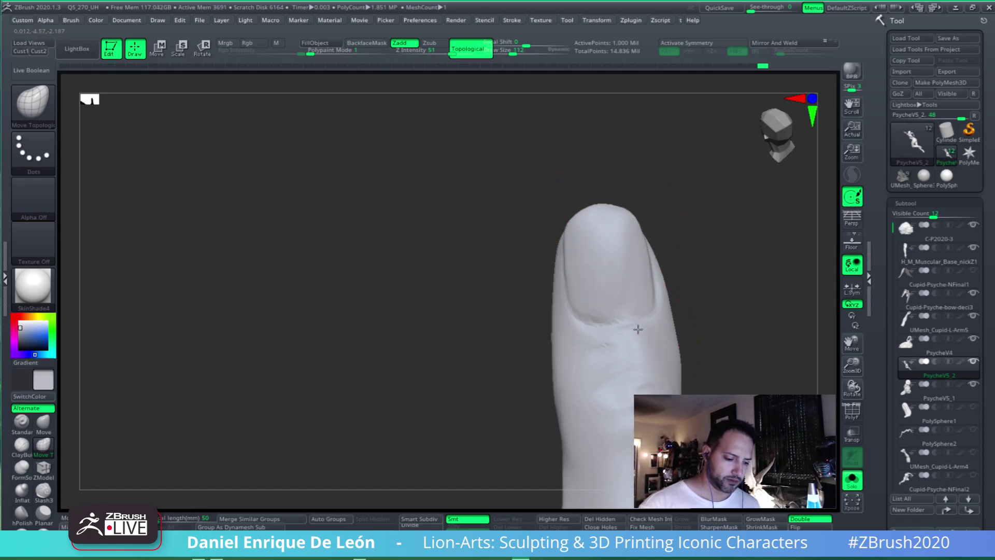
pyautogui.moveTo(641, 320)
pyautogui.mouseDown(button='right')
pyautogui.moveTo(661, 326)
pyautogui.moveTo(644, 273)
pyautogui.moveTo(624, 303)
pyautogui.moveTo(593, 288)
pyautogui.moveTo(565, 306)
pyautogui.mouseUp(button='right')
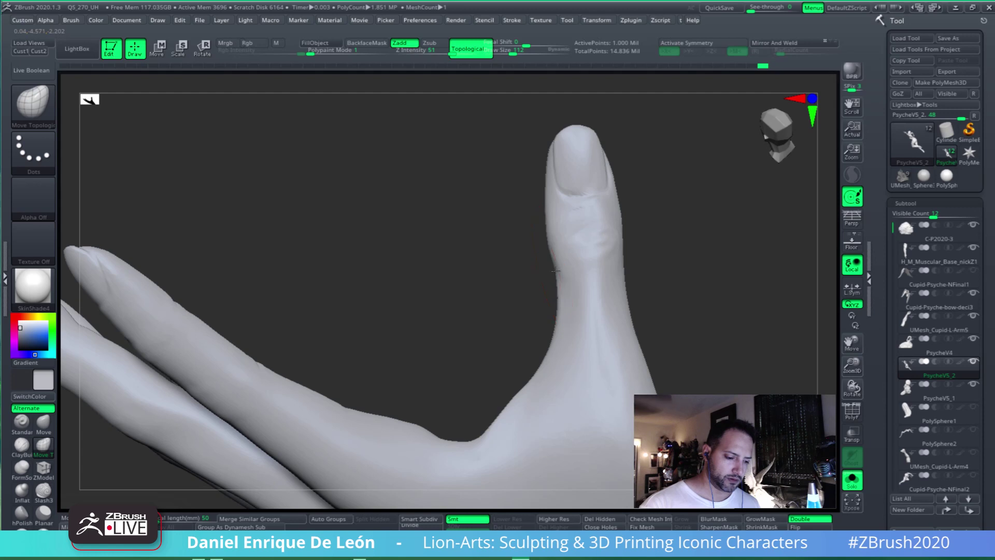
# Smooth the inner side of the thumb below the joint
pyautogui.moveTo(554, 271)
pyautogui.mouseDown(button='right')
pyautogui.moveTo(624, 262)
pyautogui.moveTo(570, 244)
pyautogui.moveTo(622, 269)
pyautogui.moveTo(607, 330)
pyautogui.moveTo(600, 306)
pyautogui.mouseUp(button='right')
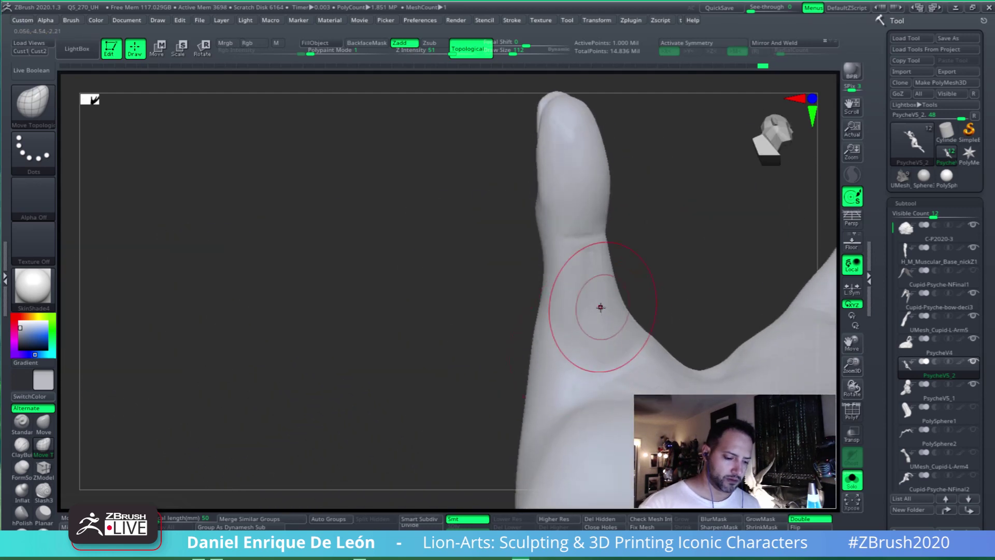
pyautogui.keyDown('shift'); pyautogui.moveTo(600, 307); pyautogui.dragTo(601, 326); pyautogui.keyUp('shift')
pyautogui.moveTo(627, 337)
pyautogui.mouseDown(button='right')
pyautogui.moveTo(661, 366)
pyautogui.moveTo(611, 333)
pyautogui.moveTo(637, 366)
pyautogui.moveTo(606, 381)
pyautogui.moveTo(477, 382)
pyautogui.moveTo(506, 418)
pyautogui.moveTo(515, 374)
pyautogui.mouseUp(button='right')
# Adjust the fleshy base of the thumb with Move Topological and smooth the palm surface there
pyautogui.press('b')
pyautogui.press('m')
pyautogui.press('t')
pyautogui.moveTo(515, 373)
pyautogui.mouseDown()
pyautogui.moveTo(476, 387)
pyautogui.moveTo(500, 393)
pyautogui.mouseUp()
pyautogui.moveTo(506, 382)
pyautogui.mouseDown(button='right')
pyautogui.moveTo(522, 337)
pyautogui.moveTo(540, 356)
pyautogui.moveTo(518, 335)
pyautogui.moveTo(469, 326)
pyautogui.moveTo(367, 339)
pyautogui.moveTo(493, 337)
pyautogui.moveTo(528, 326)
pyautogui.moveTo(546, 338)
pyautogui.mouseUp(button='right')
pyautogui.press('shift')
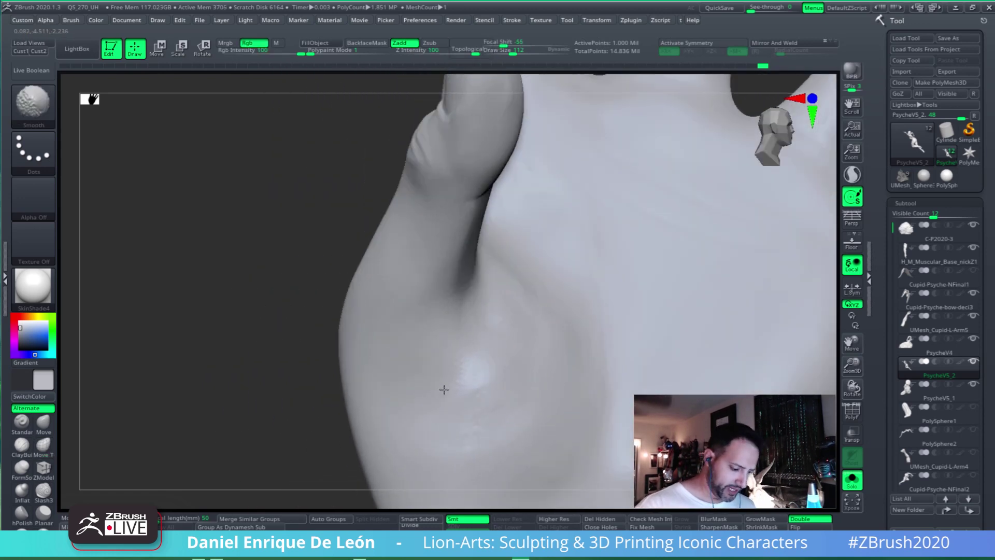
pyautogui.keyDown('shift'); pyautogui.moveTo(446, 396); pyautogui.dragTo(445, 399); pyautogui.keyUp('shift')
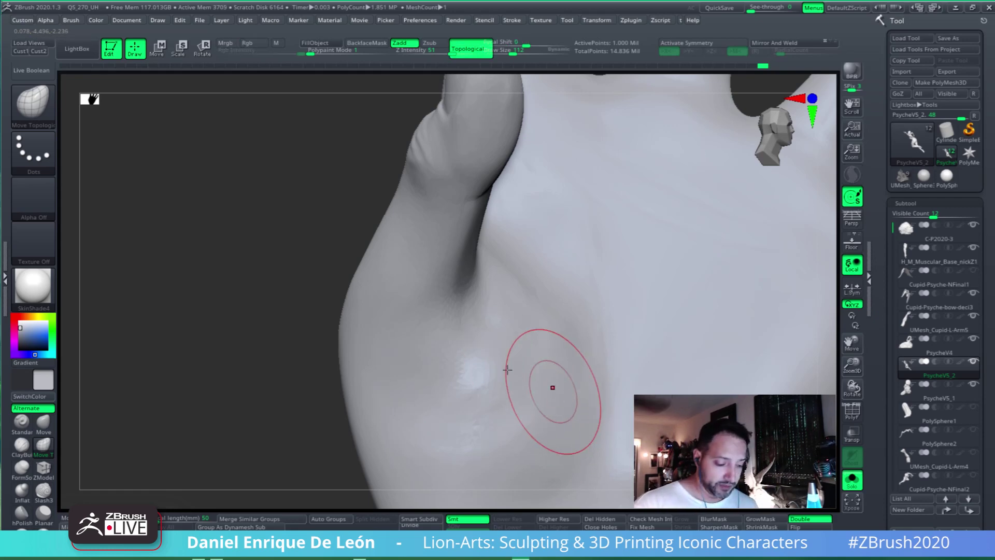
# Refine and smooth the contour of the wrist where it meets the forearm, and turn off Solo
pyautogui.moveTo(551, 387)
pyautogui.mouseDown(button='right')
pyautogui.moveTo(515, 382)
pyautogui.moveTo(544, 333)
pyautogui.moveTo(578, 373)
pyautogui.moveTo(600, 329)
pyautogui.moveTo(648, 314)
pyautogui.moveTo(663, 268)
pyautogui.mouseUp(button='right')
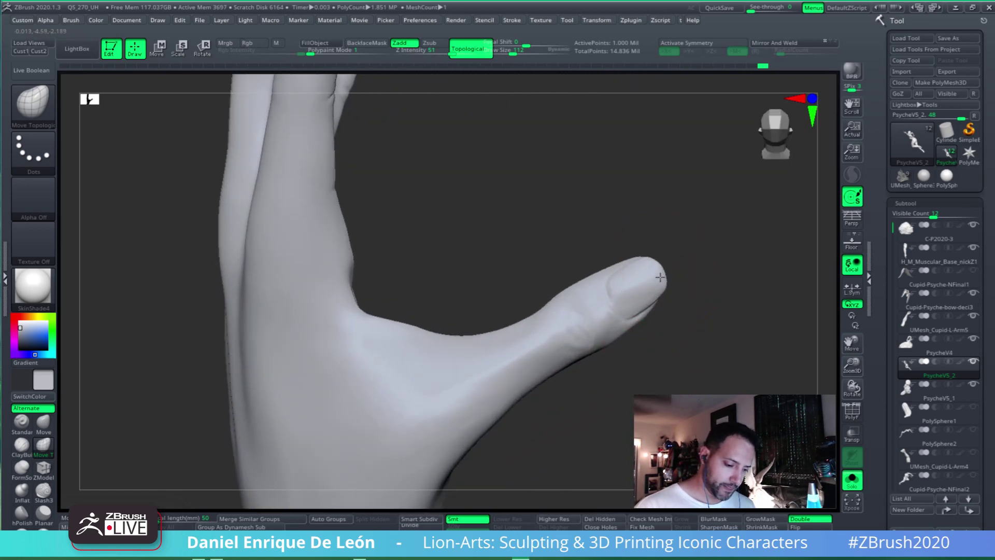
pyautogui.moveTo(649, 345); pyautogui.dragTo(652, 323, button='right')
pyautogui.moveTo(565, 350); pyautogui.dragTo(547, 312, button='right')
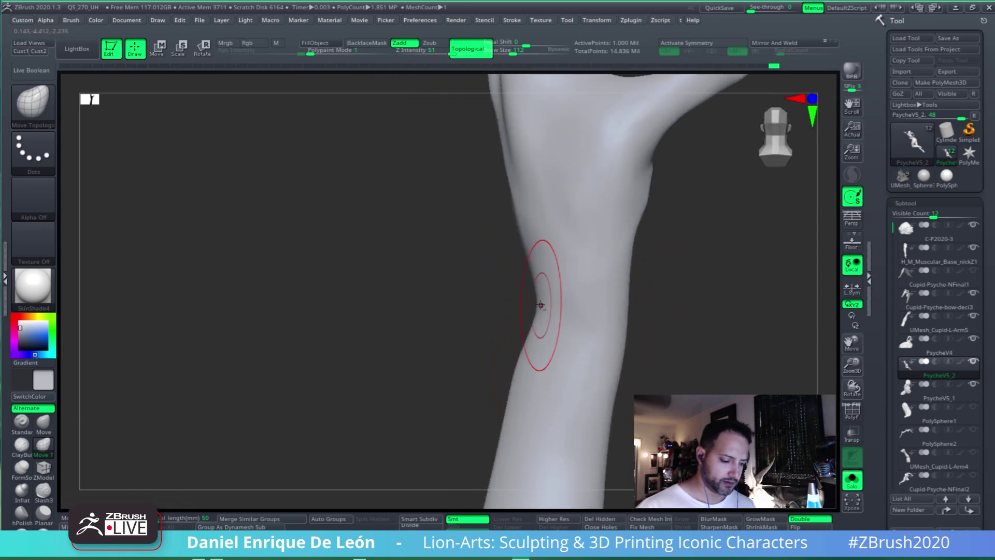
pyautogui.press('shift')
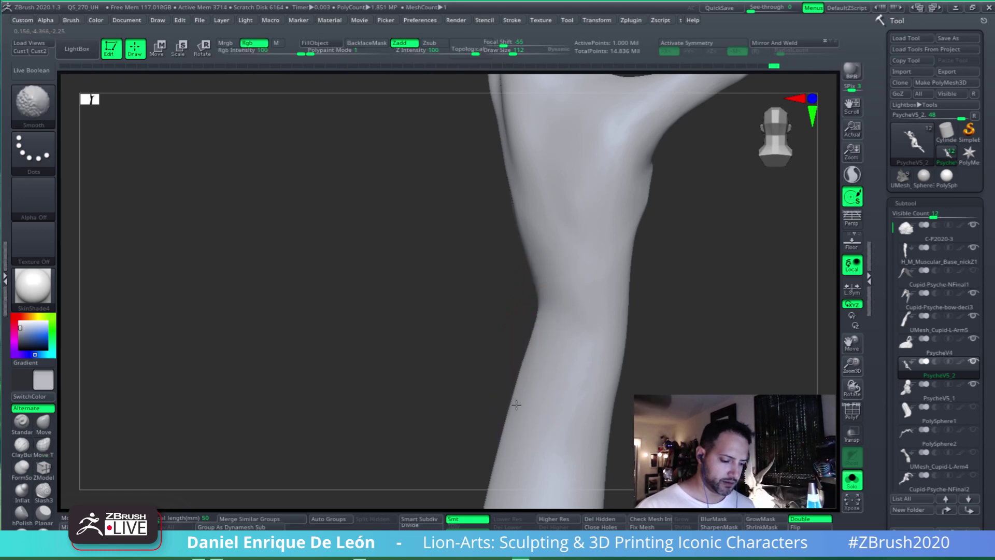
pyautogui.moveTo(586, 340)
pyautogui.mouseDown(button='right')
pyautogui.moveTo(631, 267)
pyautogui.moveTo(585, 381)
pyautogui.mouseUp(button='right')
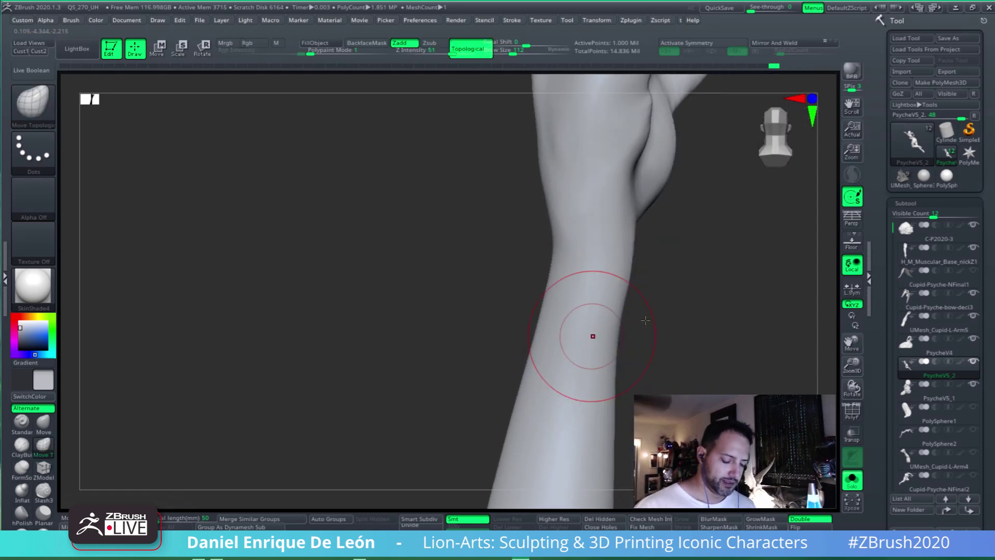
pyautogui.moveTo(593, 333)
pyautogui.mouseDown(button='right')
pyautogui.moveTo(606, 382)
pyautogui.moveTo(626, 295)
pyautogui.moveTo(613, 300)
pyautogui.mouseUp(button='right')
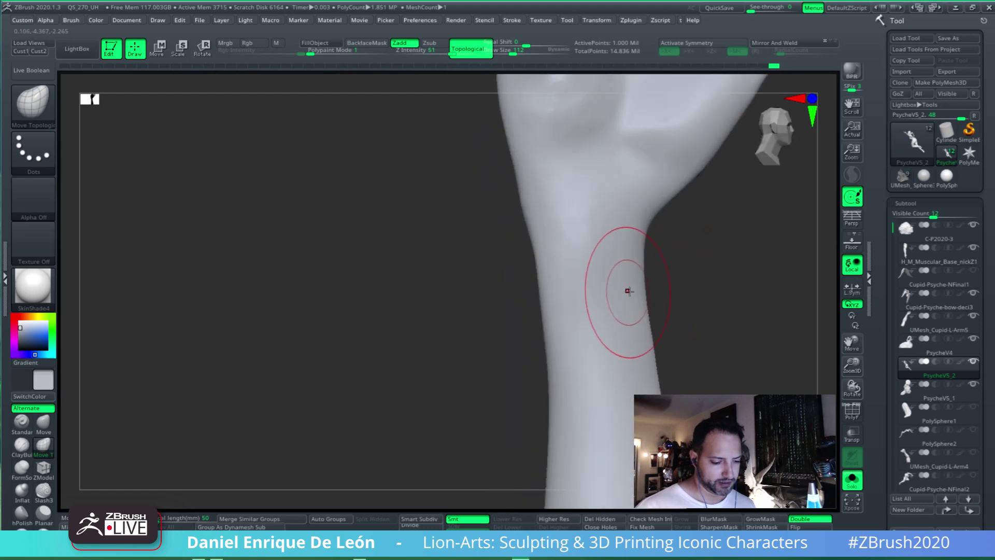
pyautogui.click(850, 477)
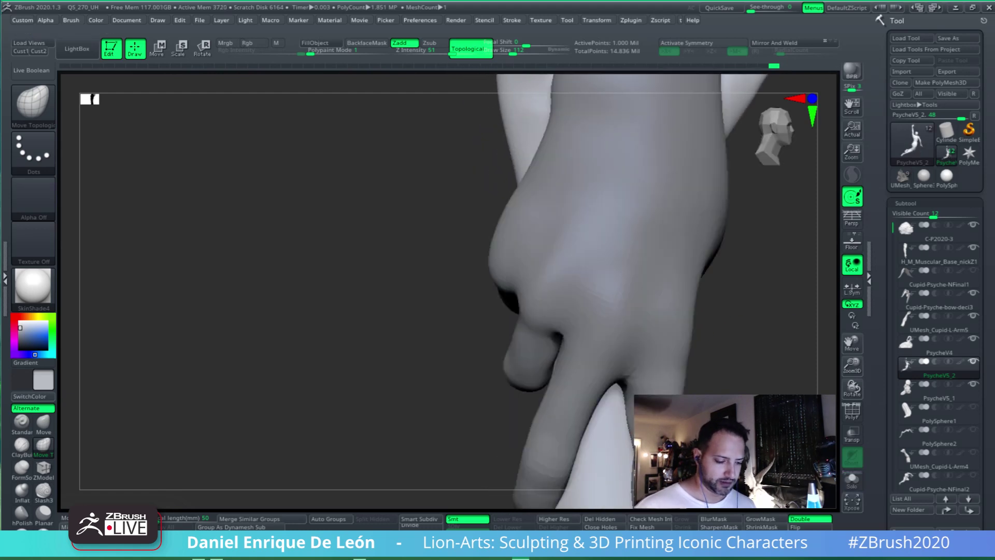
# Duplicate the H_M_Muscular_Base_nickZ1 arm subtool and make the copy the active subtool
pyautogui.moveTo(600, 314)
pyautogui.mouseDown(button='right')
pyautogui.moveTo(582, 250)
pyautogui.moveTo(643, 287)
pyautogui.moveTo(611, 223)
pyautogui.moveTo(633, 277)
pyautogui.moveTo(618, 280)
pyautogui.moveTo(613, 349)
pyautogui.moveTo(580, 377)
pyautogui.moveTo(577, 368)
pyautogui.moveTo(593, 360)
pyautogui.moveTo(583, 310)
pyautogui.moveTo(648, 290)
pyautogui.moveTo(677, 328)
pyautogui.moveTo(596, 303)
pyautogui.moveTo(570, 311)
pyautogui.moveTo(672, 325)
pyautogui.moveTo(623, 282)
pyautogui.moveTo(621, 290)
pyautogui.moveTo(668, 289)
pyautogui.moveTo(584, 254)
pyautogui.moveTo(637, 268)
pyautogui.moveTo(767, 353)
pyautogui.mouseUp(button='right')
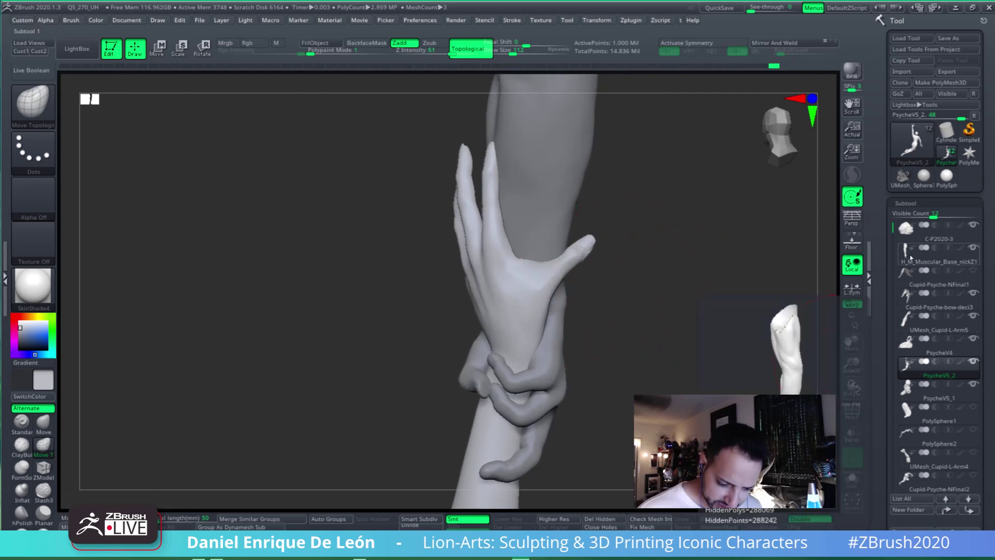
pyautogui.click(908, 261)
pyautogui.moveTo(757, 394); pyautogui.dragTo(807, 358, button='right')
pyautogui.moveTo(982, 418); pyautogui.dragTo(987, 340)
pyautogui.click(908, 419)
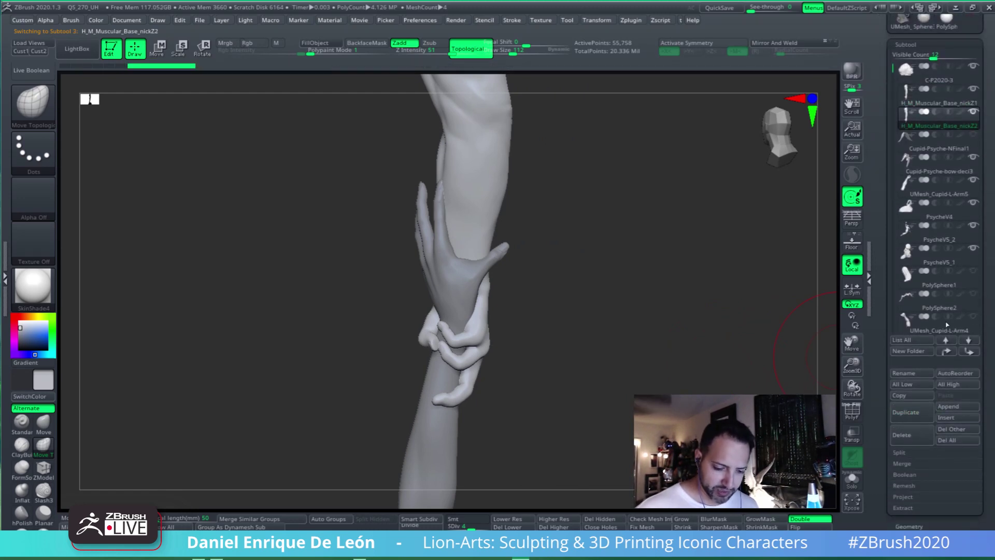
pyautogui.moveTo(985, 238); pyautogui.dragTo(985, 255)
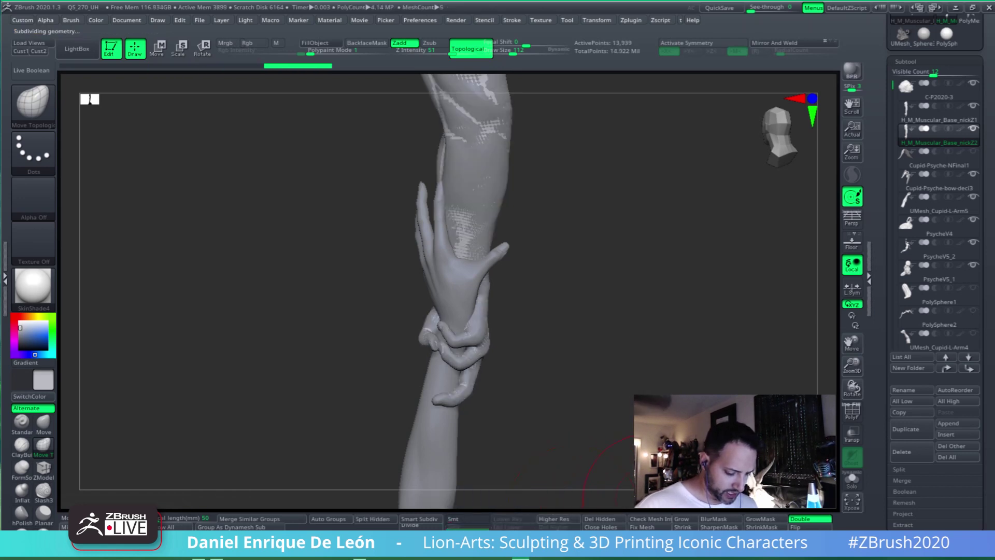
# Rotate the copied arm so its hand points upward and move it beside the clasped arms
pyautogui.keyDown('alt'); pyautogui.moveTo(631, 269); pyautogui.dragTo(632, 328); pyautogui.keyUp('alt')
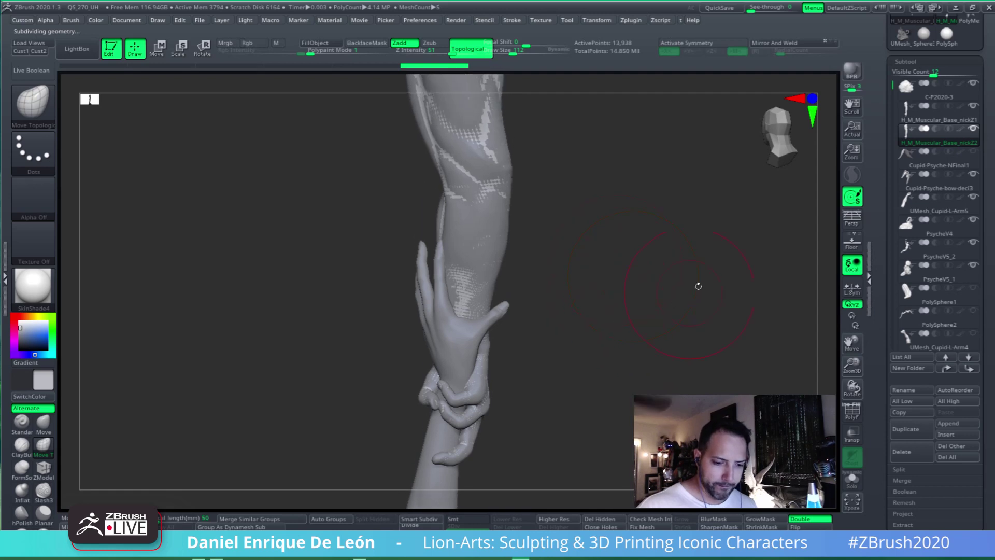
pyautogui.moveTo(658, 282)
pyautogui.mouseDown()
pyautogui.moveTo(560, 344)
pyautogui.moveTo(557, 289)
pyautogui.moveTo(517, 293)
pyautogui.moveTo(493, 194)
pyautogui.mouseUp()
pyautogui.press('r')
pyautogui.moveTo(566, 390); pyautogui.dragTo(496, 422)
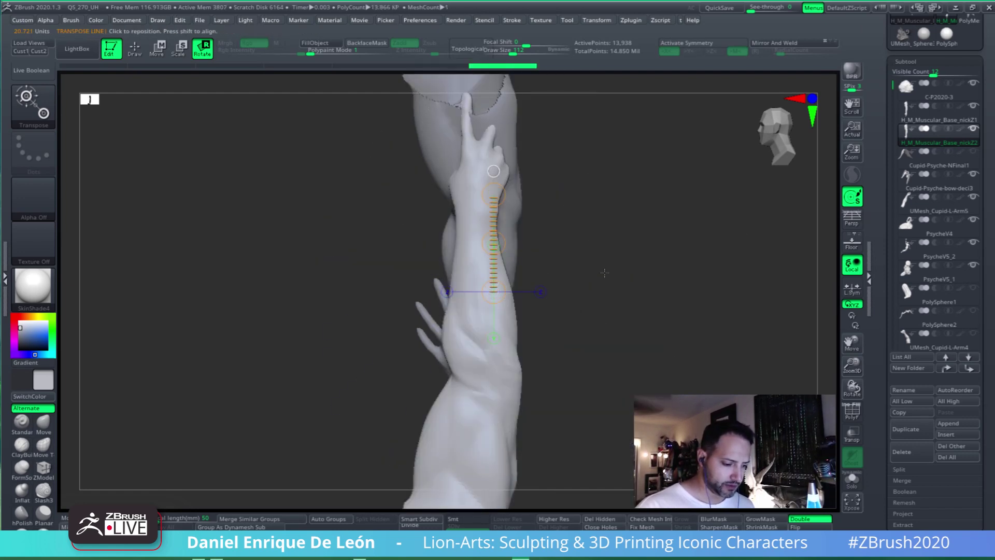
pyautogui.moveTo(660, 249); pyautogui.dragTo(621, 276)
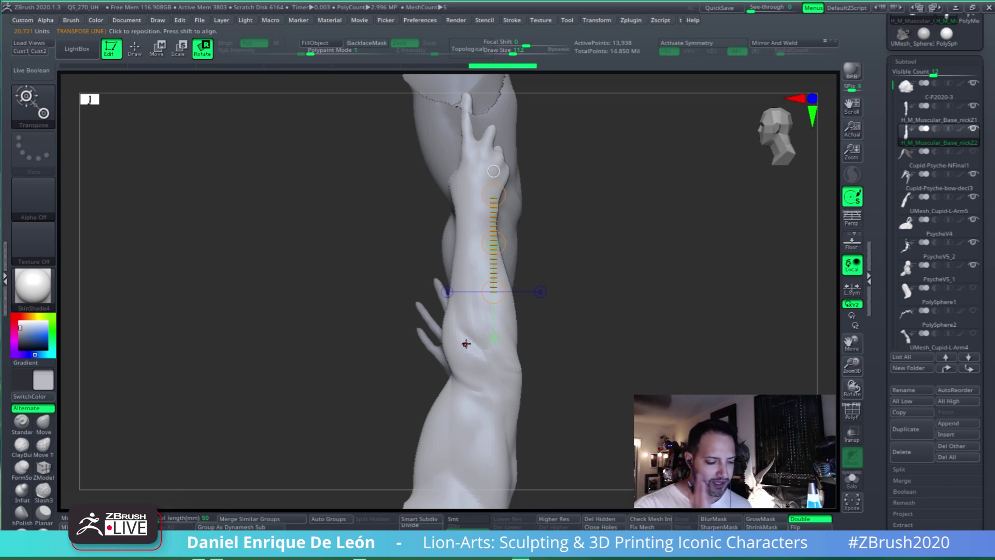
pyautogui.moveTo(526, 290); pyautogui.dragTo(558, 229)
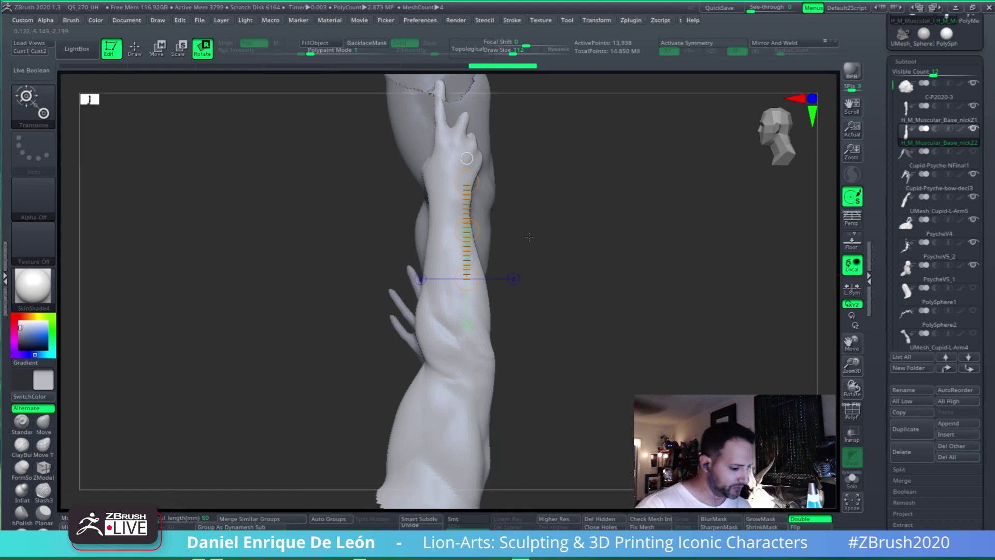
pyautogui.moveTo(468, 229); pyautogui.dragTo(712, 267)
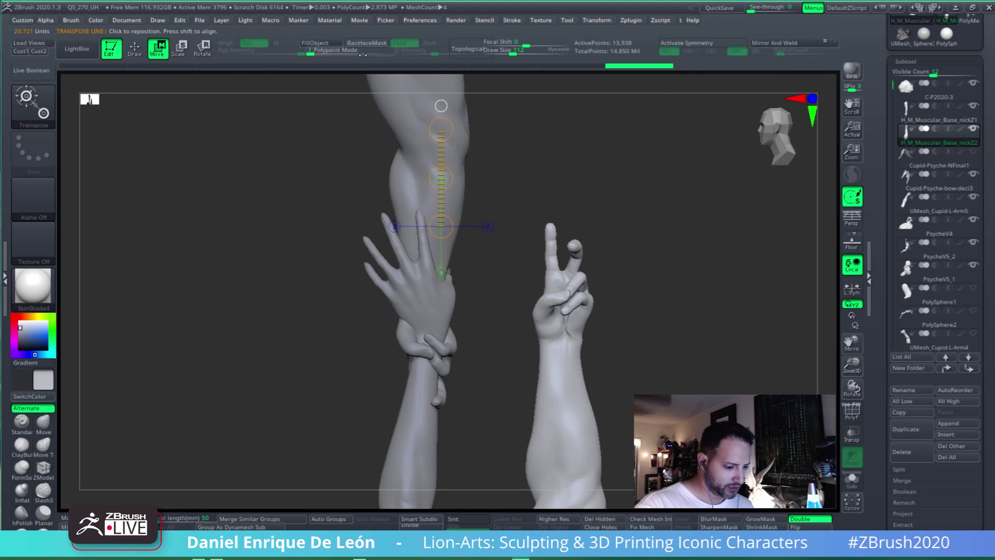
# Turn the copied arm about its length so the back of its hand faces the same way as Psyche's
pyautogui.keyDown('shift'); pyautogui.moveTo(562, 372); pyautogui.dragTo(563, 199); pyautogui.keyUp('shift')
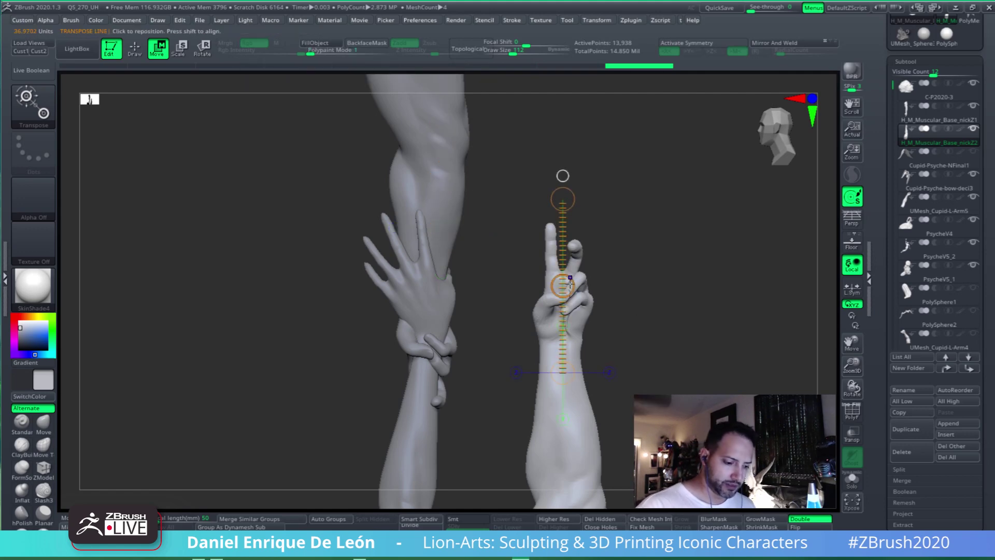
pyautogui.moveTo(622, 258); pyautogui.dragTo(648, 430)
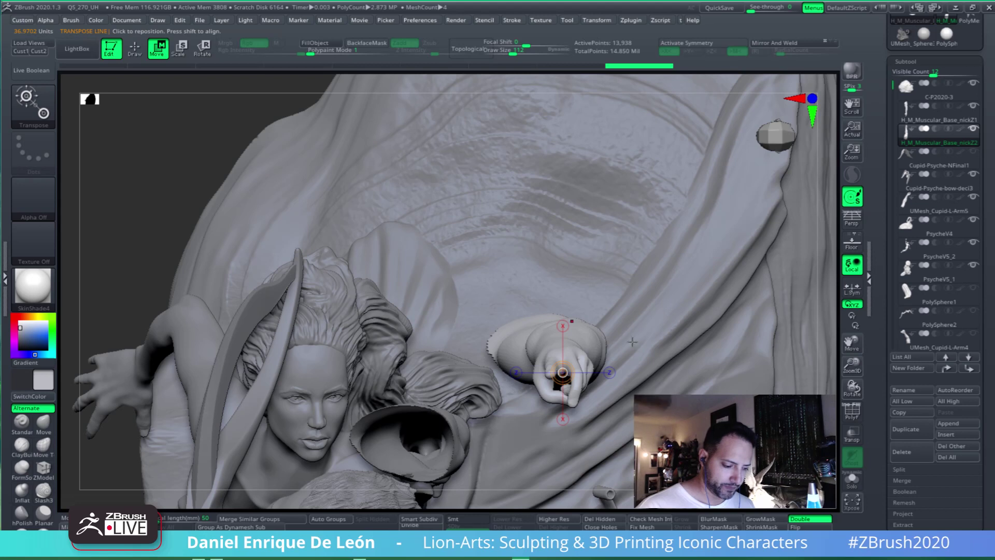
pyautogui.moveTo(589, 339); pyautogui.dragTo(656, 284)
pyautogui.moveTo(566, 355)
pyautogui.keyDown('shift'); pyautogui.mouseDown()
pyautogui.moveTo(653, 356)
pyautogui.moveTo(491, 447)
pyautogui.mouseUp(); pyautogui.keyUp('shift')
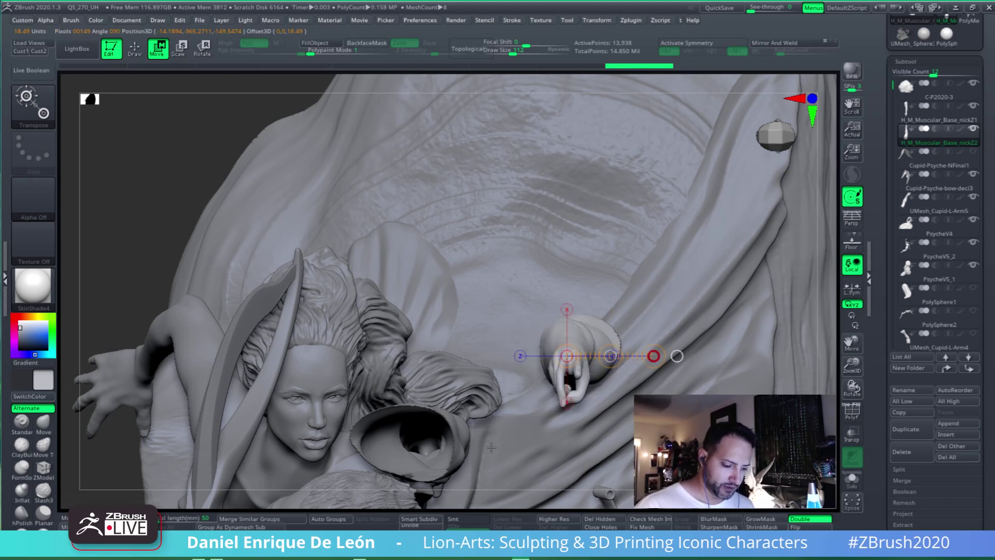
pyautogui.press('r')
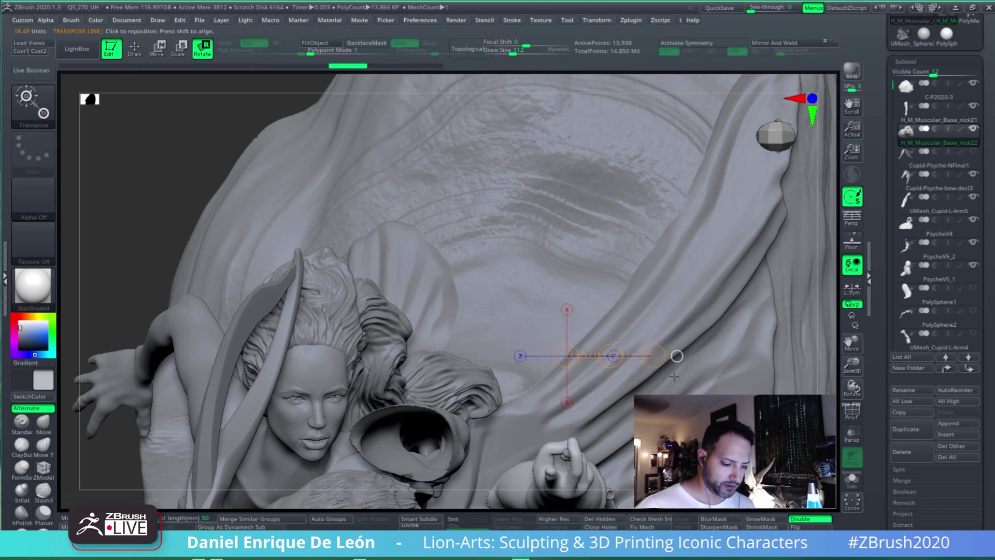
pyautogui.hotkey('ctrl', 'z')
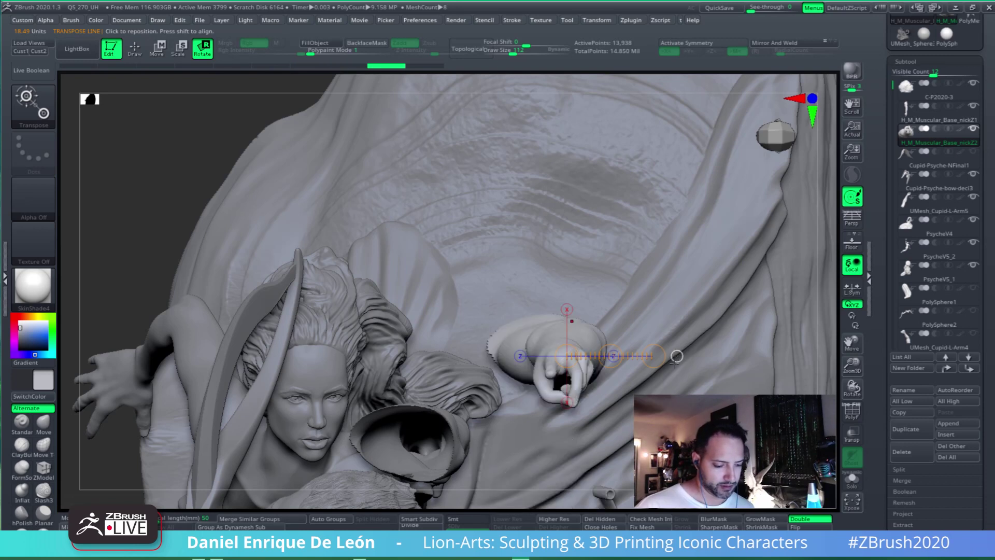
pyautogui.moveTo(654, 355); pyautogui.dragTo(617, 458)
pyautogui.moveTo(748, 362); pyautogui.dragTo(656, 261)
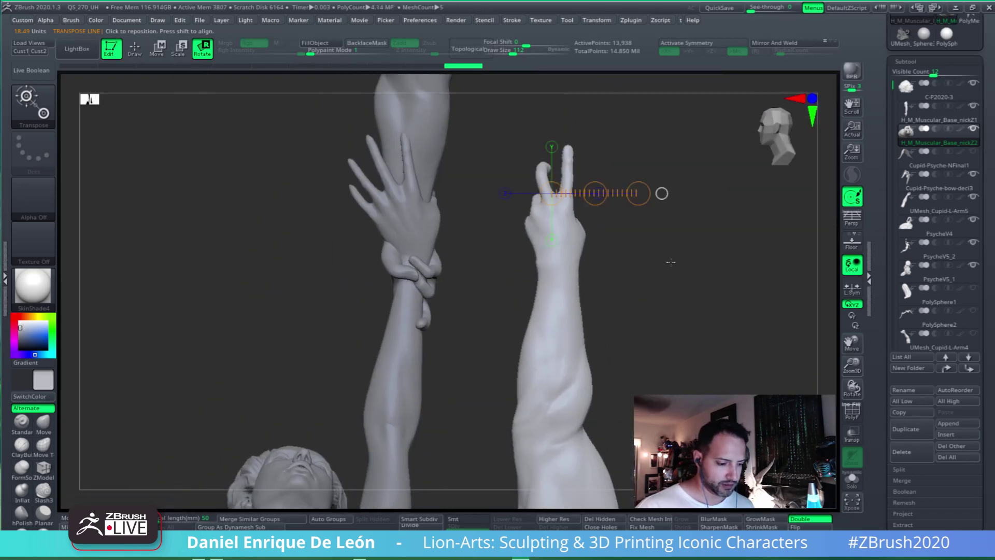
# Move the copied arm across and in depth until its hand overlaps Psyche's hand
pyautogui.click(158, 49)
pyautogui.moveTo(558, 277); pyautogui.dragTo(693, 277)
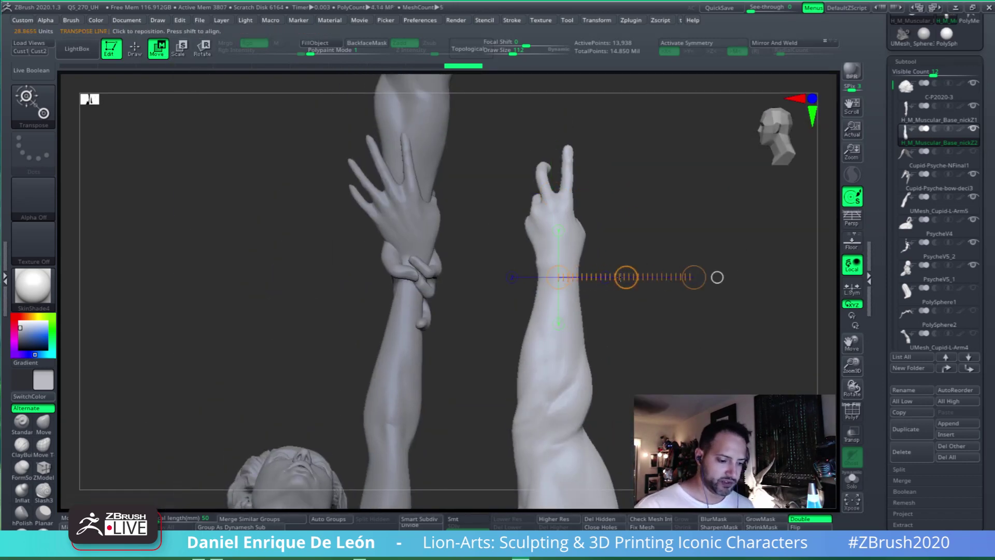
pyautogui.moveTo(626, 277)
pyautogui.mouseDown()
pyautogui.moveTo(467, 260)
pyautogui.moveTo(524, 249)
pyautogui.moveTo(570, 222)
pyautogui.moveTo(721, 205)
pyautogui.mouseUp()
pyautogui.moveTo(661, 209); pyautogui.dragTo(535, 207)
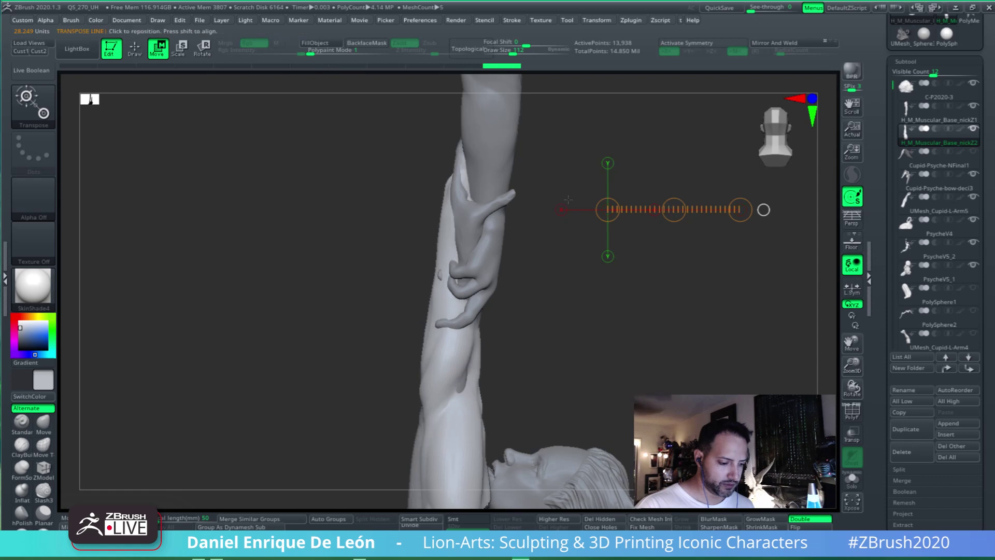
pyautogui.moveTo(611, 311); pyautogui.dragTo(720, 311)
pyautogui.moveTo(595, 232)
pyautogui.keyDown('shift'); pyautogui.mouseDown()
pyautogui.moveTo(703, 232)
pyautogui.moveTo(663, 238)
pyautogui.moveTo(652, 251)
pyautogui.mouseUp(); pyautogui.keyUp('shift')
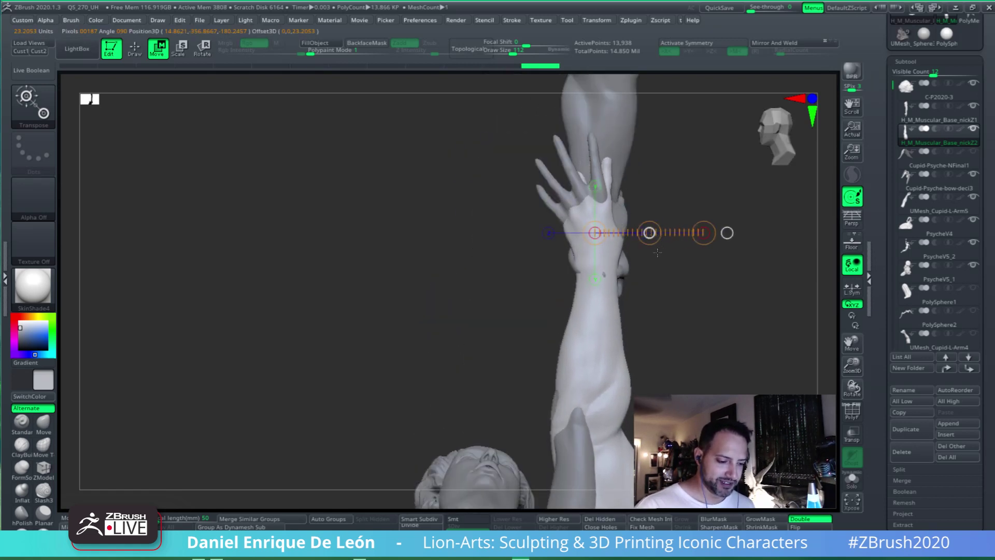
# Hide the forearm and upper arm of the copy, leaving only the hand and wrist
pyautogui.moveTo(704, 311); pyautogui.dragTo(666, 238)
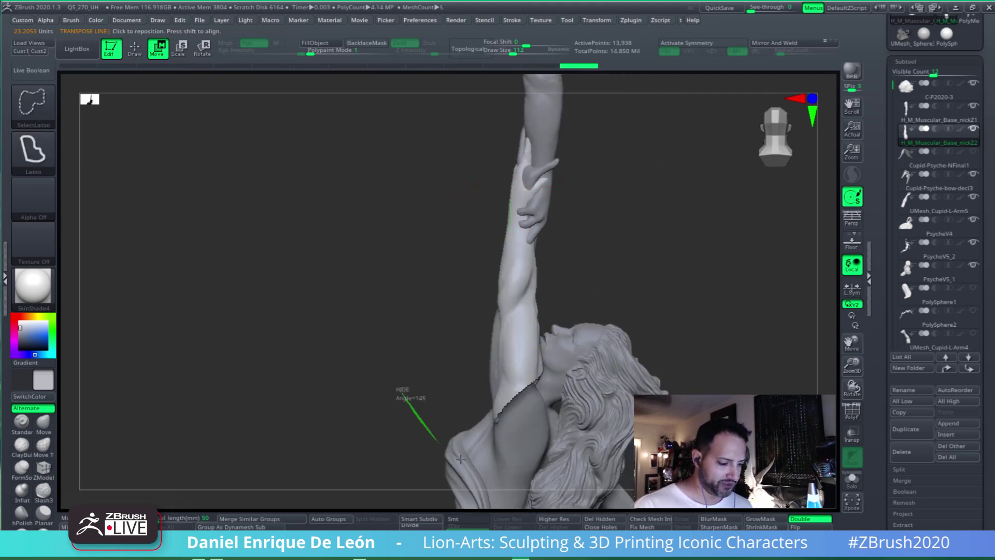
pyautogui.moveTo(402, 389)
pyautogui.keyDown('ctrl'); pyautogui.keyDown('shift'); pyautogui.mouseDown()
pyautogui.moveTo(549, 234)
pyautogui.moveTo(382, 255)
pyautogui.mouseUp(); pyautogui.keyUp('shift'); pyautogui.keyUp('ctrl')
pyautogui.moveTo(607, 234)
pyautogui.keyDown('alt'); pyautogui.mouseDown()
pyautogui.moveTo(666, 289)
pyautogui.moveTo(664, 256)
pyautogui.moveTo(644, 306)
pyautogui.moveTo(683, 305)
pyautogui.moveTo(679, 345)
pyautogui.mouseUp(); pyautogui.keyUp('alt')
pyautogui.keyDown('alt'); pyautogui.moveTo(708, 245); pyautogui.dragTo(609, 295); pyautogui.keyUp('alt')
pyautogui.press('r')
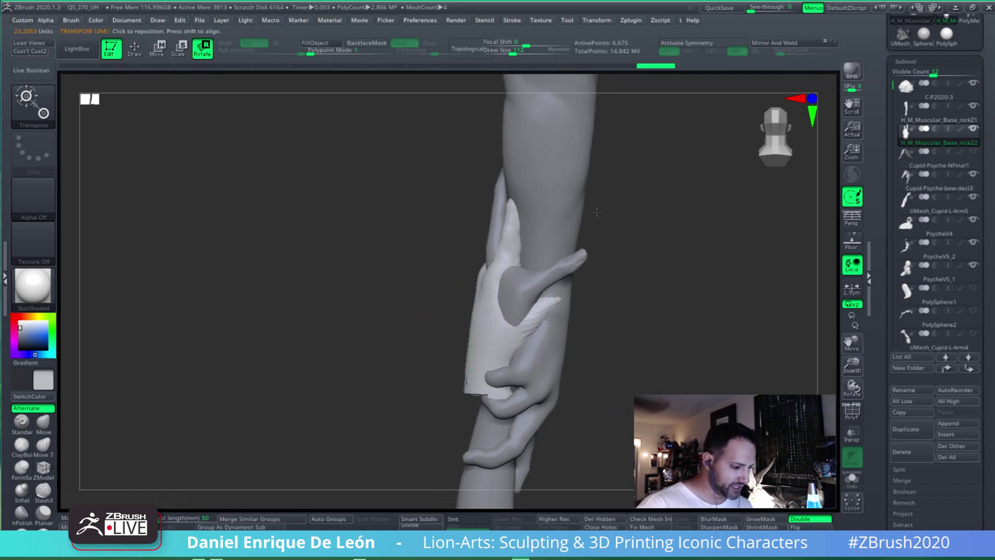
pyautogui.keyDown('alt'); pyautogui.moveTo(596, 213); pyautogui.dragTo(627, 255); pyautogui.keyUp('alt')
# Align the isolated reference hand with Psyche's hand using Move, with transparency turned on
pyautogui.moveTo(443, 308)
pyautogui.keyDown('shift'); pyautogui.mouseDown()
pyautogui.moveTo(728, 307)
pyautogui.moveTo(702, 285)
pyautogui.moveTo(701, 253)
pyautogui.mouseUp(); pyautogui.keyUp('shift')
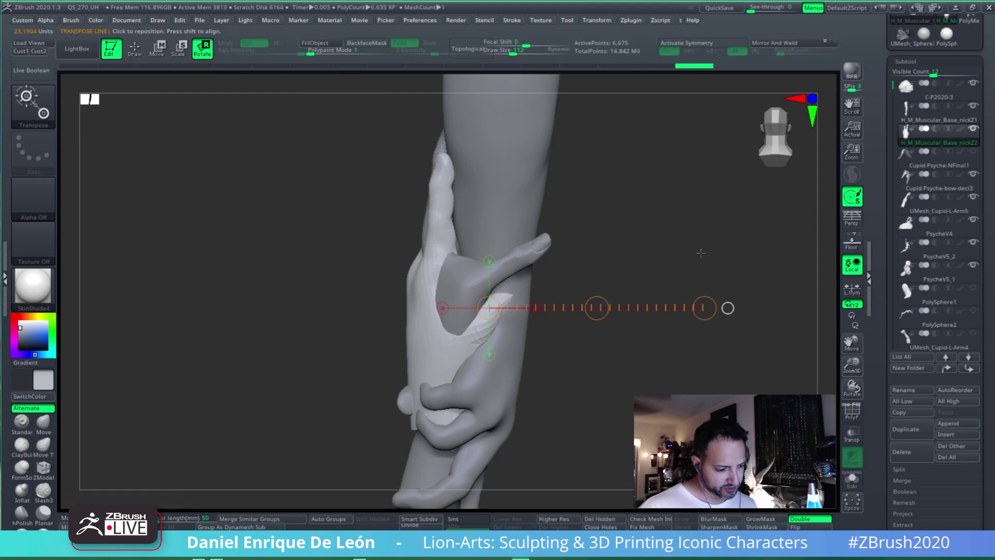
pyautogui.click(160, 48)
pyautogui.moveTo(595, 290); pyautogui.dragTo(617, 331)
pyautogui.moveTo(368, 303); pyautogui.dragTo(417, 353)
pyautogui.keyDown('alt'); pyautogui.moveTo(557, 288); pyautogui.dragTo(622, 305); pyautogui.keyUp('alt')
pyautogui.click(853, 434)
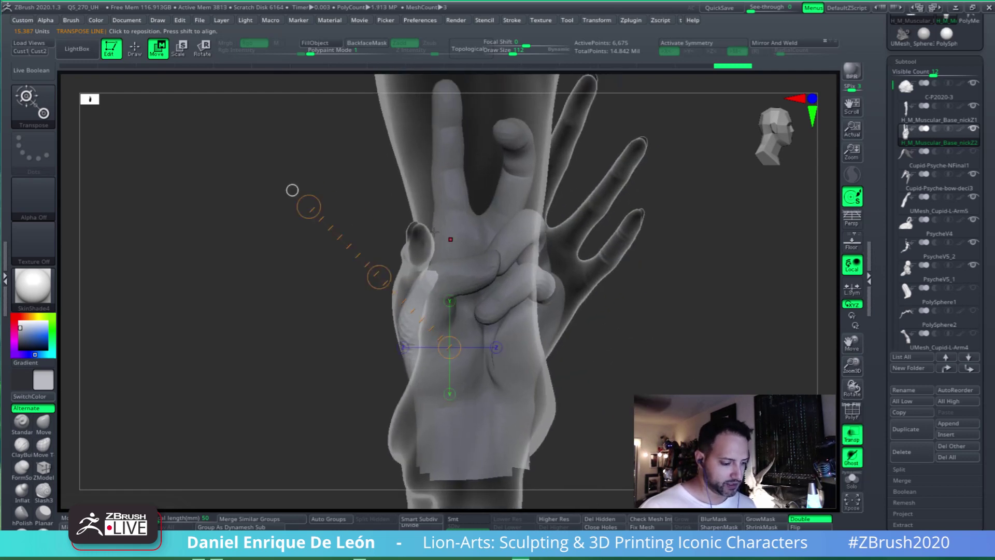
pyautogui.keyDown('alt'); pyautogui.moveTo(663, 176); pyautogui.dragTo(633, 216); pyautogui.keyUp('alt')
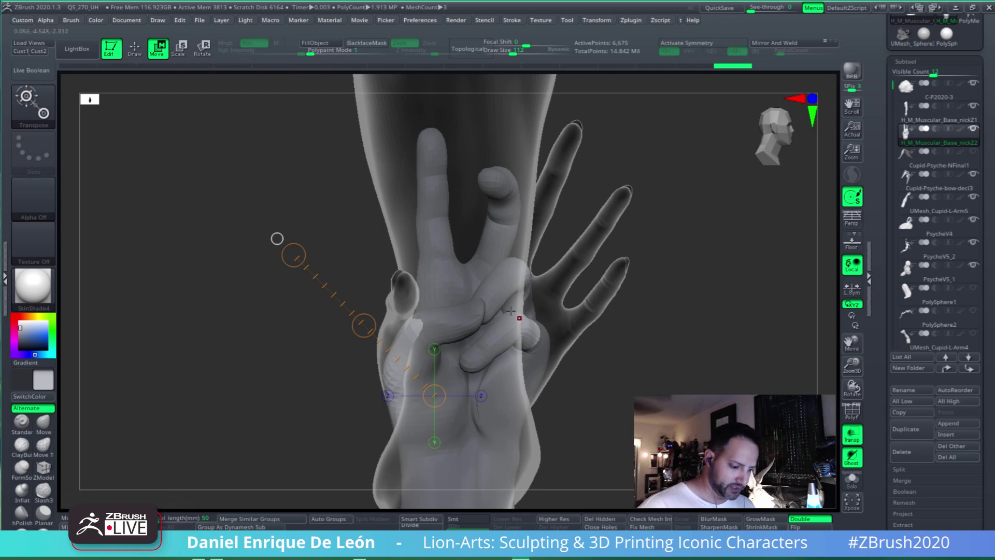
pyautogui.moveTo(496, 297); pyautogui.dragTo(627, 297)
pyautogui.moveTo(561, 297); pyautogui.dragTo(552, 292)
pyautogui.moveTo(646, 281)
pyautogui.mouseDown()
pyautogui.moveTo(635, 293)
pyautogui.moveTo(672, 259)
pyautogui.moveTo(700, 267)
pyautogui.moveTo(640, 285)
pyautogui.moveTo(663, 282)
pyautogui.moveTo(643, 282)
pyautogui.moveTo(650, 284)
pyautogui.mouseUp()
# Scale the reference hand up over Psyche's hand
pyautogui.press('r')
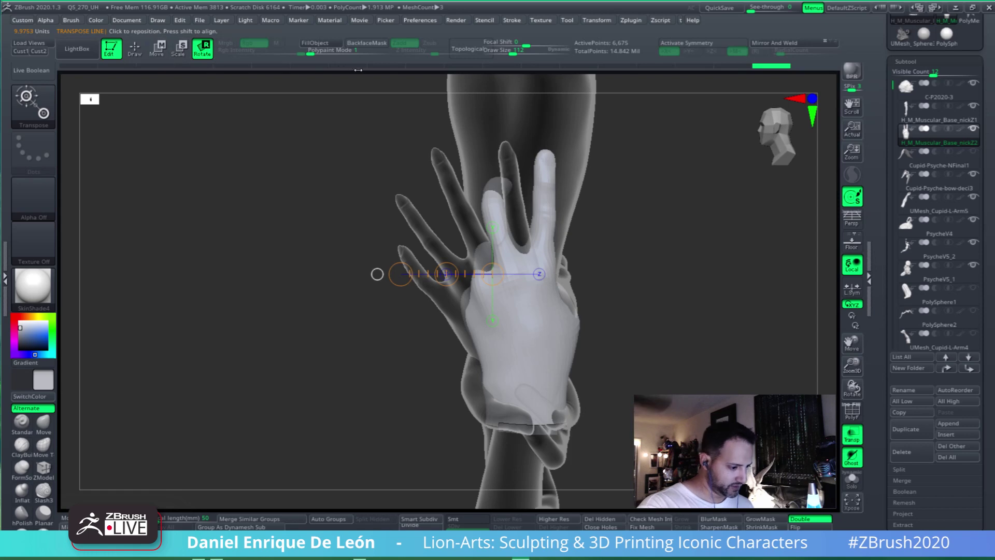
pyautogui.click(172, 51)
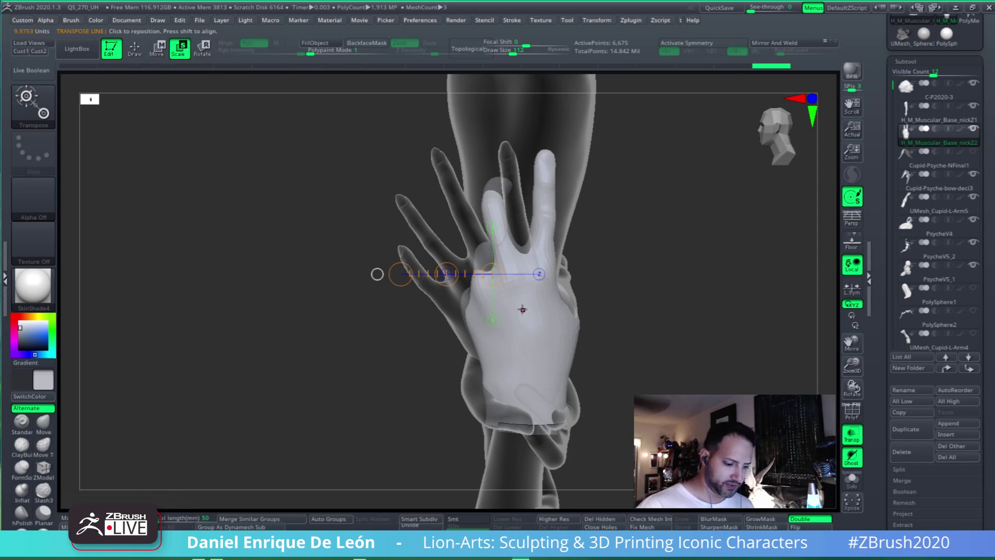
pyautogui.moveTo(527, 308); pyautogui.dragTo(664, 251)
pyautogui.click(685, 244)
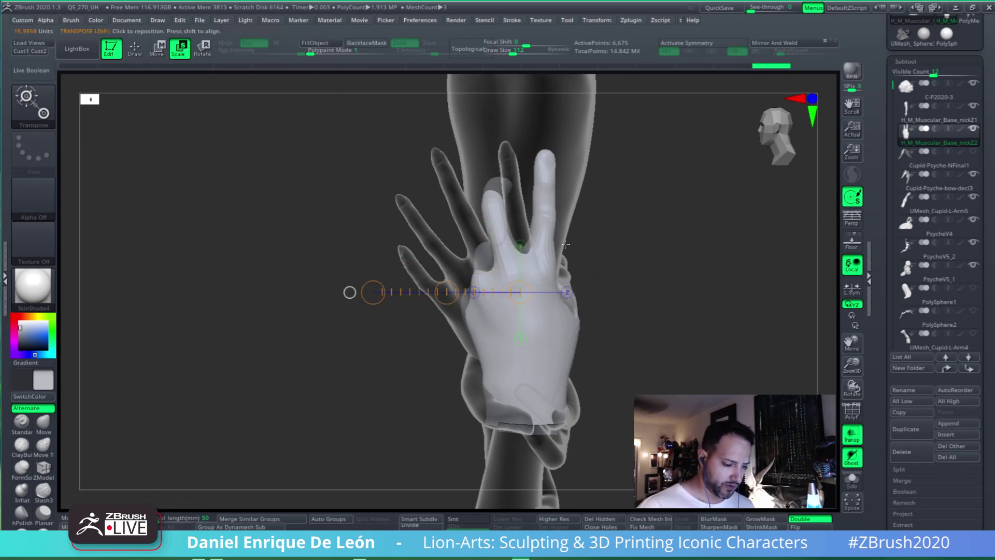
pyautogui.moveTo(528, 247); pyautogui.dragTo(488, 150)
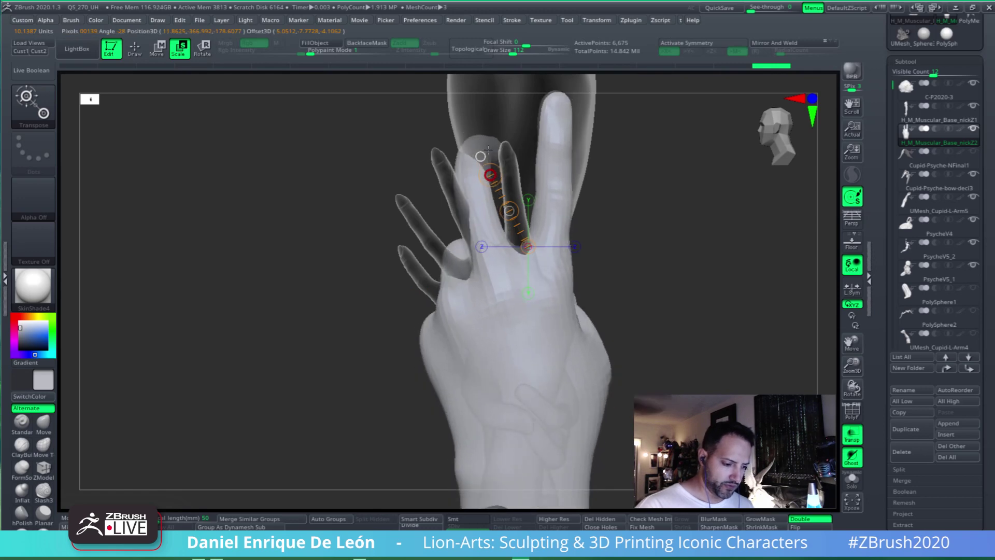
# Rotate and shift the enlarged reference hand to follow Psyche's palm and thumb, and turn transparency off
pyautogui.moveTo(622, 223); pyautogui.dragTo(702, 252)
pyautogui.press('r')
pyautogui.moveTo(538, 363)
pyautogui.mouseDown()
pyautogui.moveTo(681, 304)
pyautogui.moveTo(739, 237)
pyautogui.moveTo(694, 238)
pyautogui.moveTo(619, 209)
pyautogui.mouseUp()
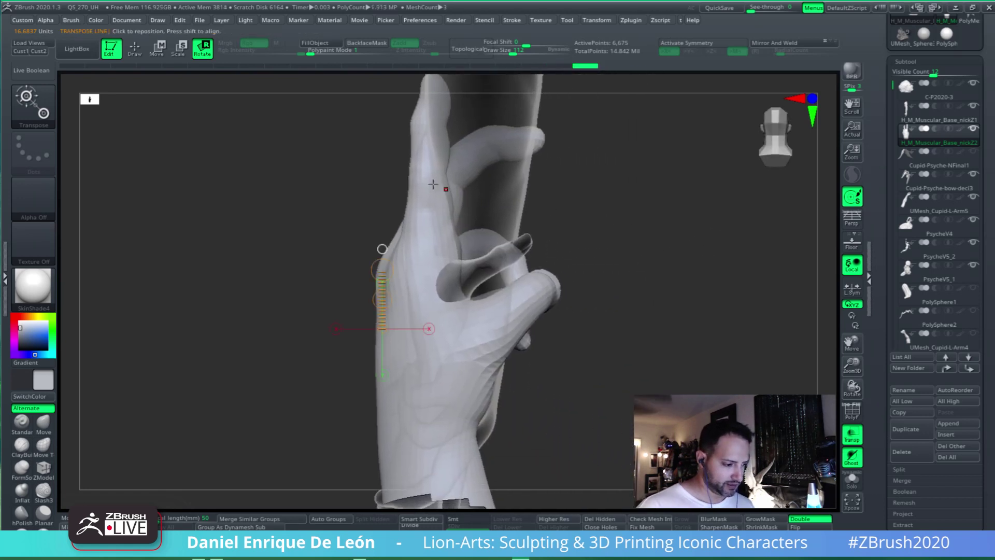
pyautogui.press('w')
pyautogui.keyDown('shift'); pyautogui.moveTo(520, 289); pyautogui.dragTo(668, 290); pyautogui.keyUp('shift')
pyautogui.moveTo(595, 289); pyautogui.dragTo(575, 284)
pyautogui.moveTo(674, 216); pyautogui.dragTo(827, 300)
pyautogui.click(851, 434)
pyautogui.moveTo(725, 290); pyautogui.dragTo(667, 271)
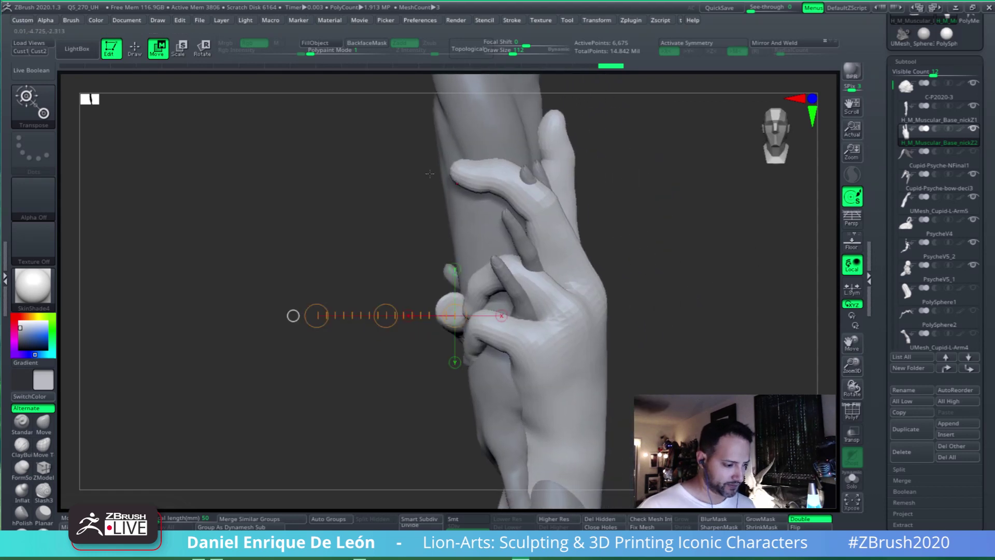
# Adjust the reference hand's scale to match Psyche's hand and compare the two with transparency
pyautogui.click(203, 50)
pyautogui.click(181, 49)
pyautogui.moveTo(609, 358)
pyautogui.keyDown('alt'); pyautogui.mouseDown()
pyautogui.moveTo(578, 319)
pyautogui.moveTo(690, 312)
pyautogui.mouseUp(); pyautogui.keyUp('alt')
pyautogui.click(711, 311)
pyautogui.moveTo(545, 280); pyautogui.dragTo(637, 284)
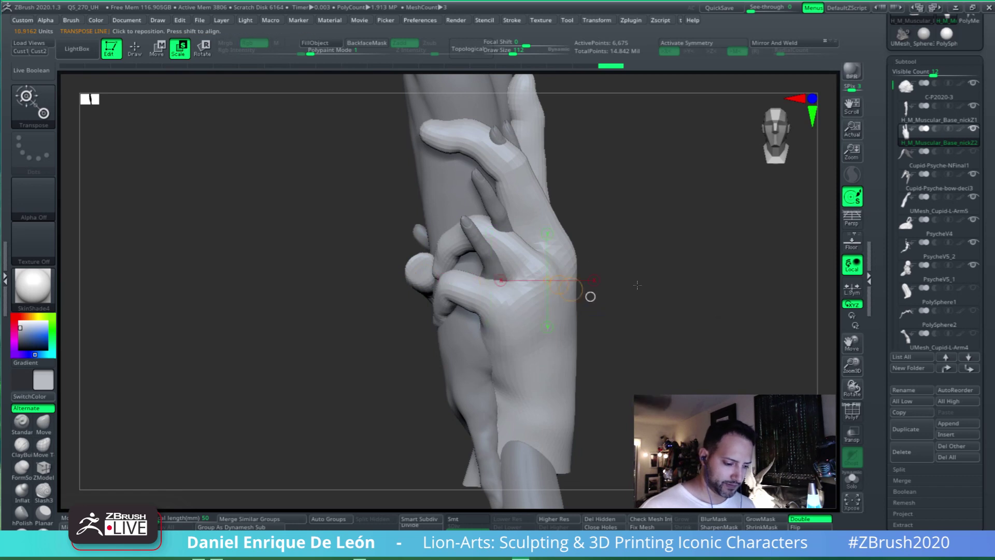
pyautogui.keyDown('shift'); pyautogui.moveTo(552, 255); pyautogui.dragTo(715, 256); pyautogui.keyUp('shift')
pyautogui.click(740, 255)
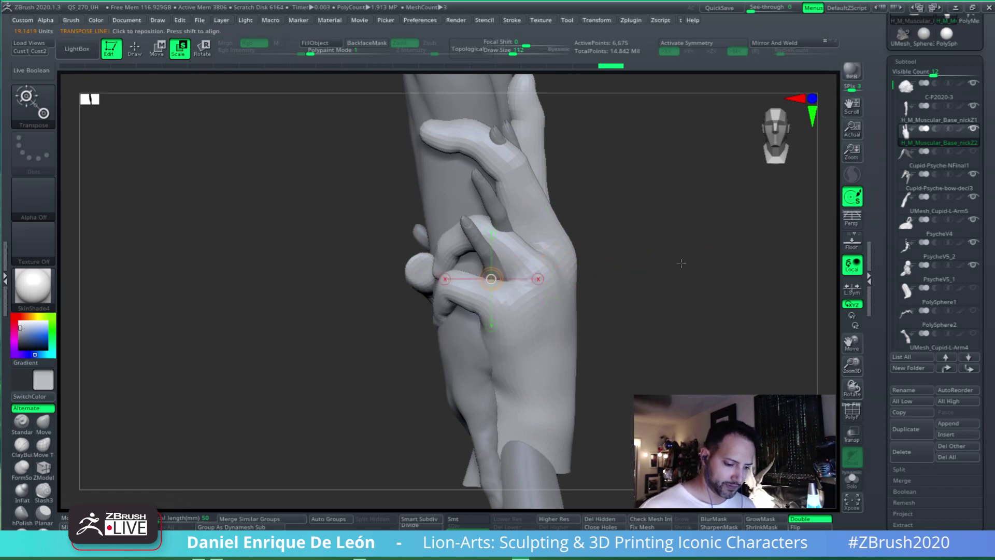
pyautogui.click(538, 279)
pyautogui.moveTo(654, 278); pyautogui.dragTo(716, 235)
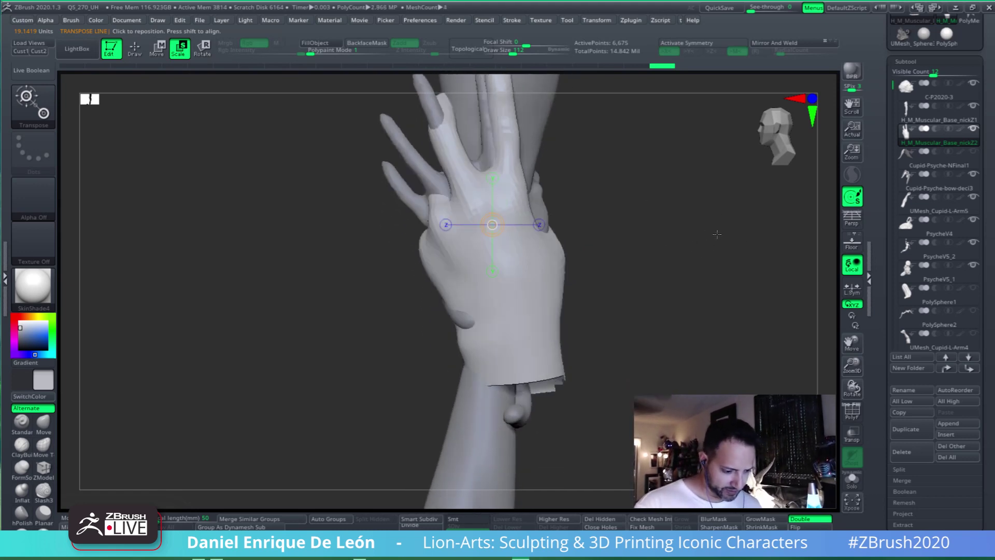
pyautogui.click(851, 433)
pyautogui.click(851, 433)
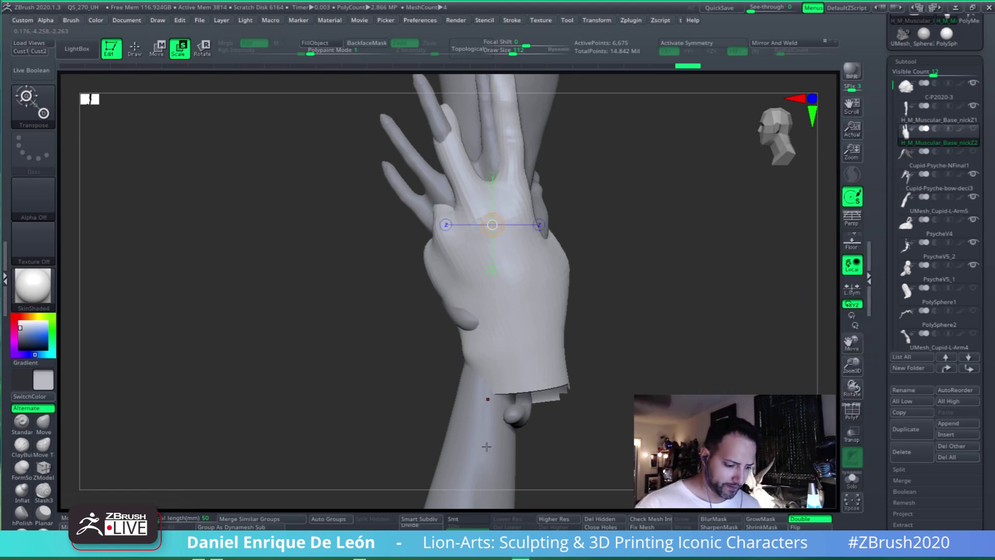
# Make Psyche's body subtool active, isolate it, and mask the end segment of her thumb
pyautogui.keyDown('alt'); pyautogui.click(538, 342); pyautogui.keyUp('alt')
pyautogui.moveTo(560, 350); pyautogui.dragTo(612, 281)
pyautogui.scroll(5, 612, 280)
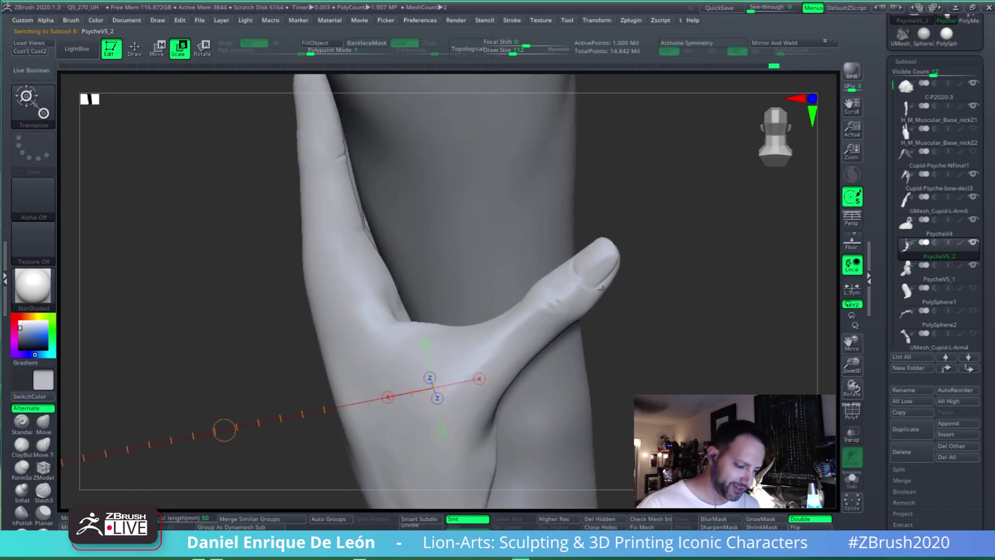
pyautogui.click(201, 50)
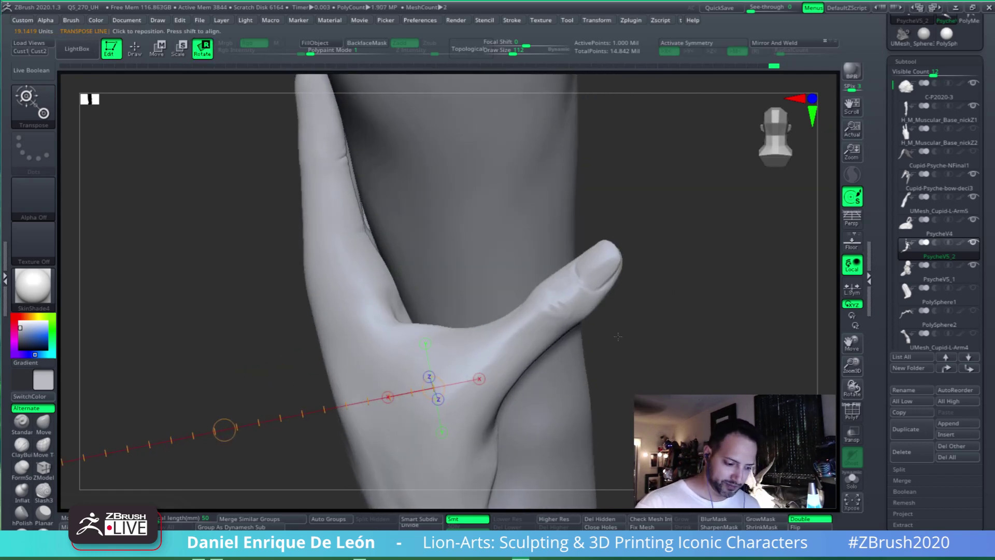
pyautogui.moveTo(618, 336); pyautogui.dragTo(675, 283)
pyautogui.moveTo(728, 351); pyautogui.dragTo(675, 315)
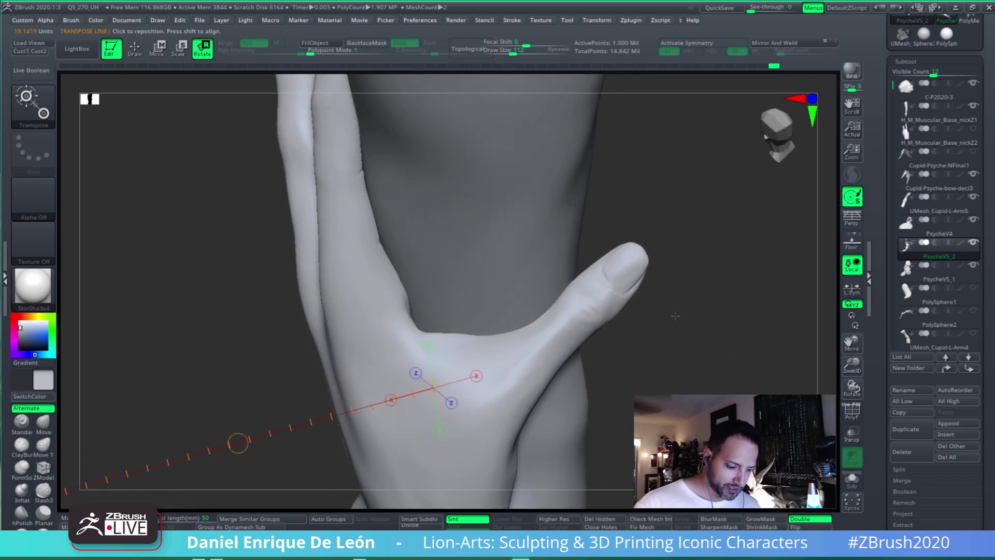
pyautogui.moveTo(633, 280)
pyautogui.keyDown('ctrl'); pyautogui.mouseDown()
pyautogui.moveTo(722, 249)
pyautogui.moveTo(673, 357)
pyautogui.moveTo(648, 363)
pyautogui.mouseUp(); pyautogui.keyUp('ctrl')
pyautogui.click(851, 478)
pyautogui.moveTo(673, 269); pyautogui.dragTo(535, 234)
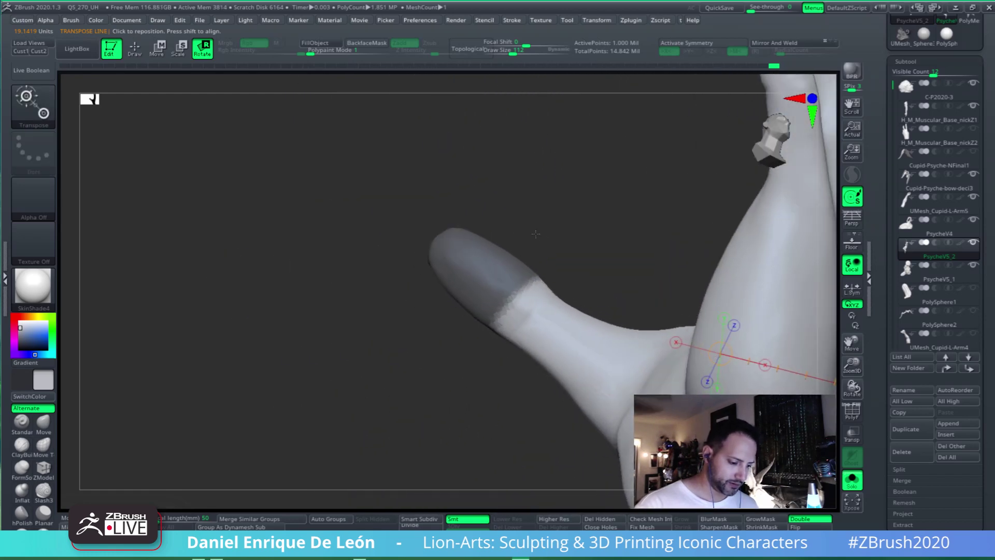
pyautogui.moveTo(399, 208)
pyautogui.keyDown('ctrl'); pyautogui.mouseDown()
pyautogui.moveTo(467, 170)
pyautogui.moveTo(533, 259)
pyautogui.moveTo(440, 238)
pyautogui.mouseUp(); pyautogui.keyUp('ctrl')
pyautogui.moveTo(570, 156)
pyautogui.mouseDown()
pyautogui.moveTo(622, 249)
pyautogui.moveTo(652, 277)
pyautogui.moveTo(612, 283)
pyautogui.mouseUp()
# Soften the thumb mask, invert it, and lay a Rotate transpose line along the thumb's end segment
pyautogui.keyDown('ctrl'); pyautogui.click(569, 290); pyautogui.keyUp('ctrl')
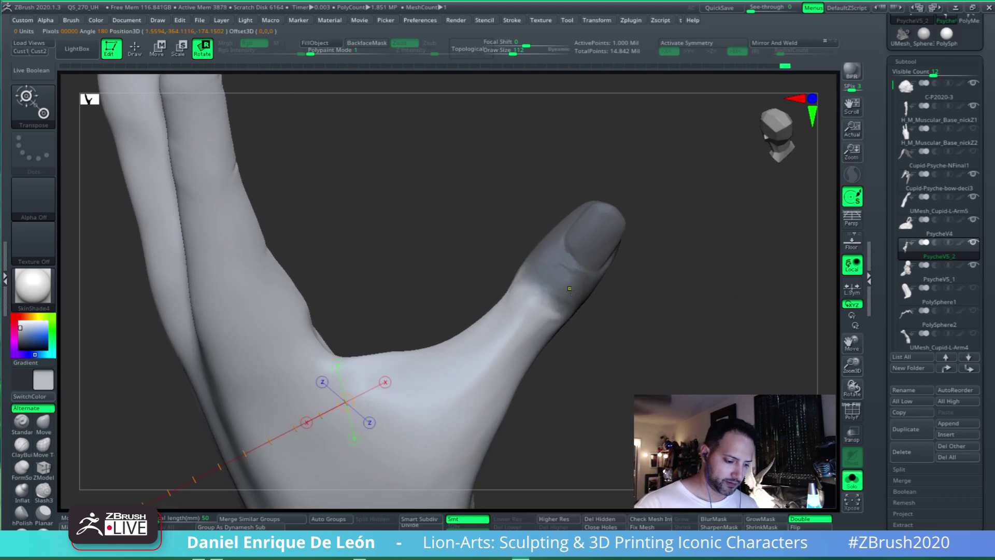
pyautogui.keyDown('ctrl'); pyautogui.click(573, 292); pyautogui.keyUp('ctrl')
pyautogui.keyDown('ctrl'); pyautogui.click(438, 252); pyautogui.keyUp('ctrl')
pyautogui.moveTo(526, 342)
pyautogui.mouseDown()
pyautogui.moveTo(617, 235)
pyautogui.moveTo(617, 205)
pyautogui.mouseUp()
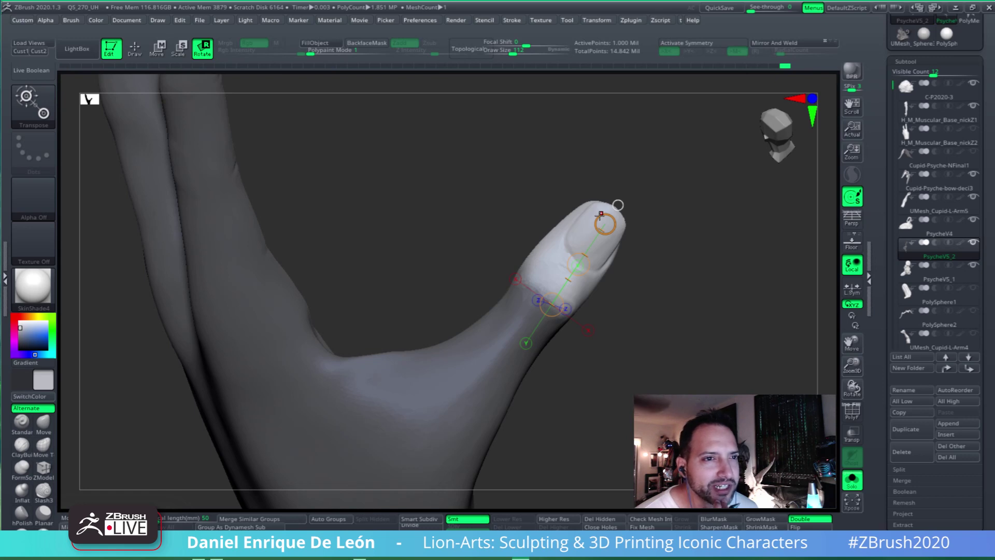
# Turn off isolation so the other visible subtools show around Psyche
pyautogui.keyDown('alt'); pyautogui.moveTo(678, 270); pyautogui.dragTo(678, 386); pyautogui.keyUp('alt')
pyautogui.click(851, 480)
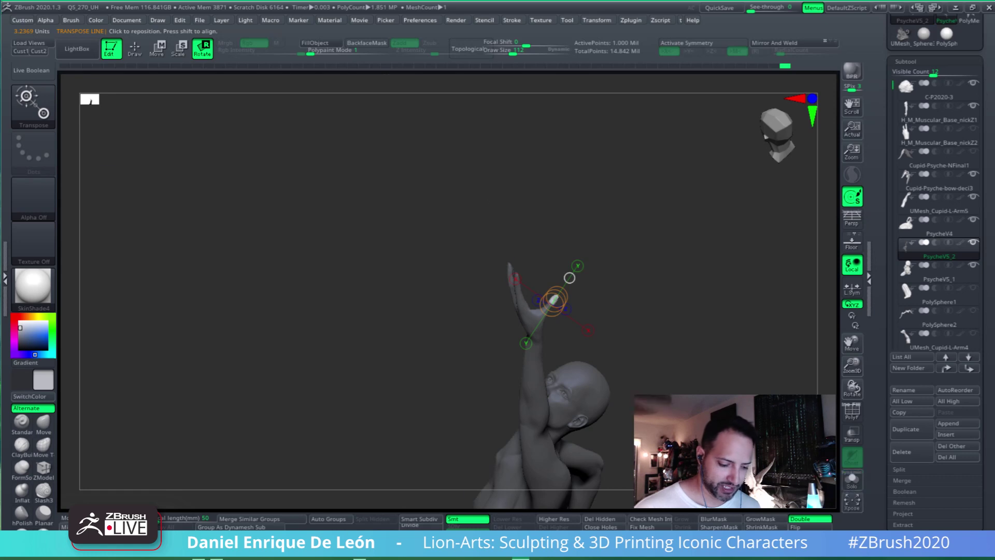
pyautogui.moveTo(717, 323)
pyautogui.keyDown('alt'); pyautogui.mouseDown()
pyautogui.moveTo(720, 363)
pyautogui.moveTo(659, 328)
pyautogui.moveTo(666, 347)
pyautogui.mouseUp(); pyautogui.keyUp('alt')
pyautogui.keyDown('shift'); pyautogui.moveTo(697, 295); pyautogui.dragTo(746, 271); pyautogui.keyUp('shift')
pyautogui.moveTo(733, 324)
pyautogui.keyDown('alt'); pyautogui.mouseDown()
pyautogui.moveTo(632, 320)
pyautogui.moveTo(704, 359)
pyautogui.moveTo(684, 344)
pyautogui.mouseUp(); pyautogui.keyUp('alt')
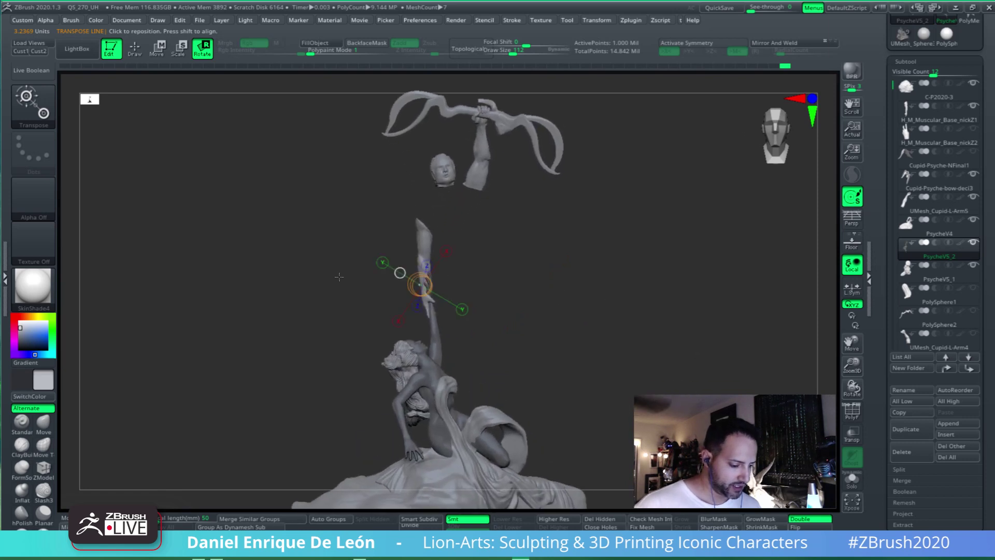
# Reveal the hidden parts of H_M_Muscular_Base_nickZ1 and show the wings to review the whole composition
pyautogui.click(135, 50)
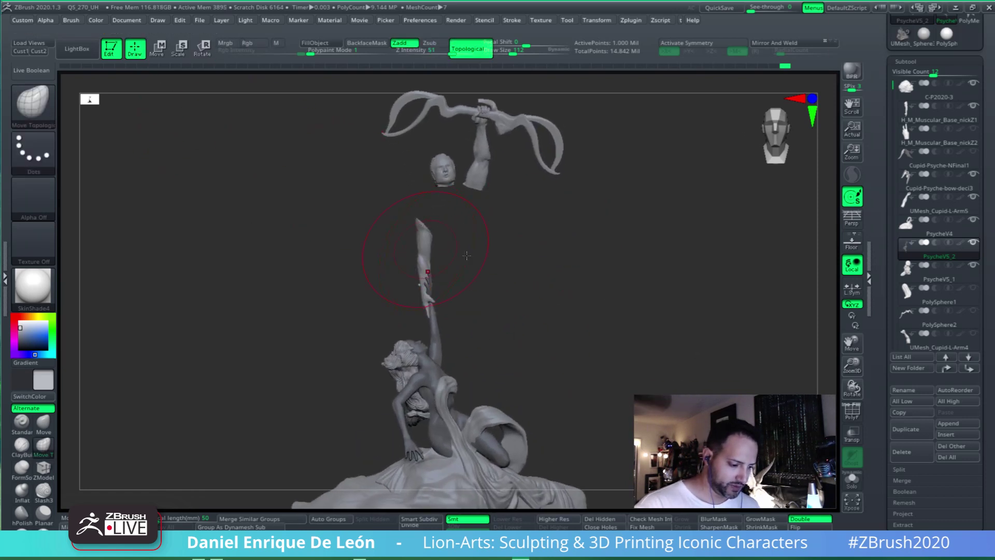
pyautogui.hotkey('ctrl', 'shift')
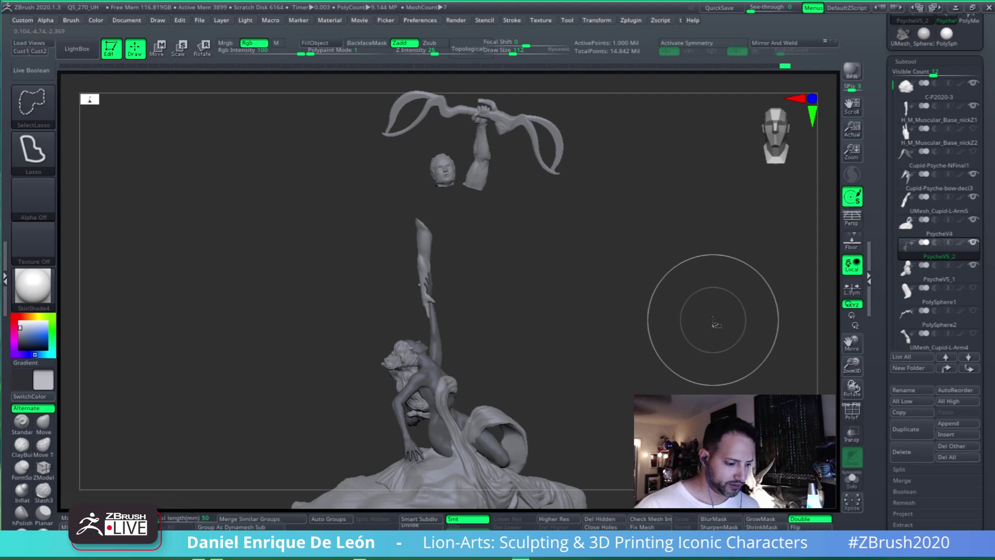
pyautogui.hotkey('ctrl', 'shift')
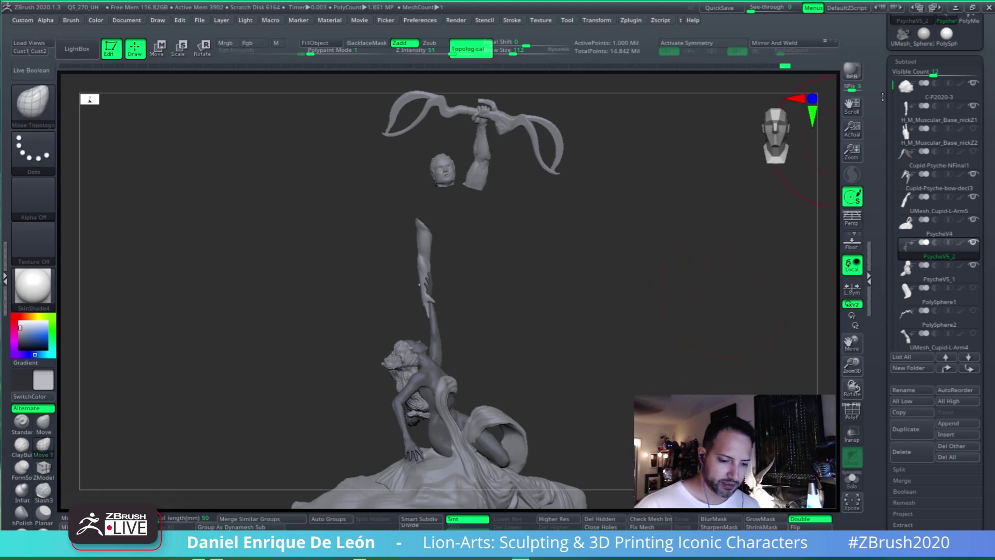
pyautogui.click(904, 115)
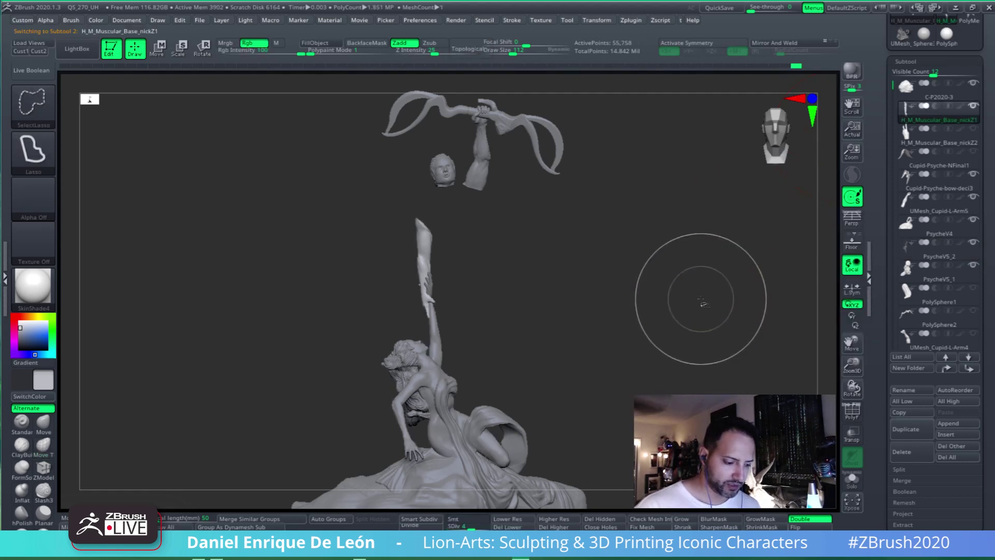
pyautogui.moveTo(711, 294); pyautogui.dragTo(709, 344)
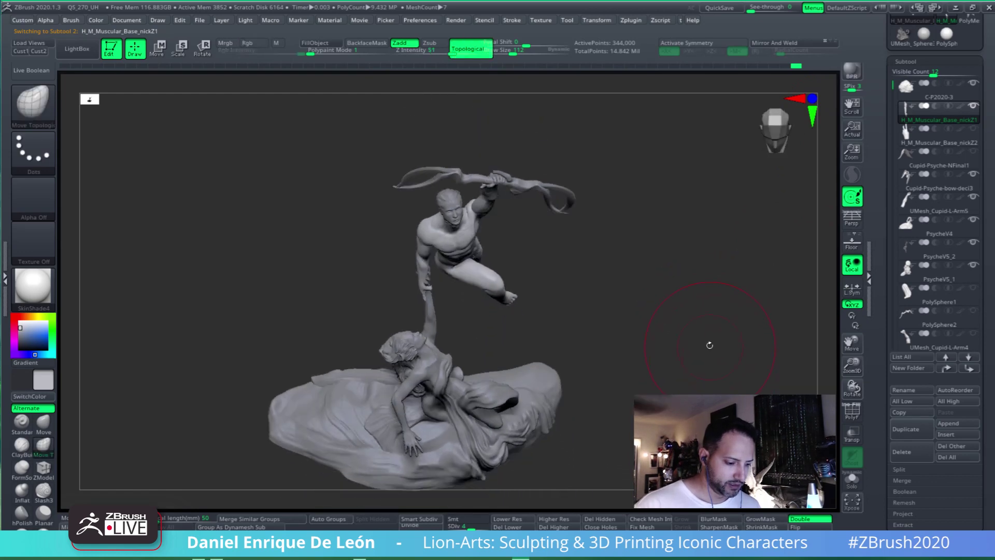
pyautogui.click(973, 153)
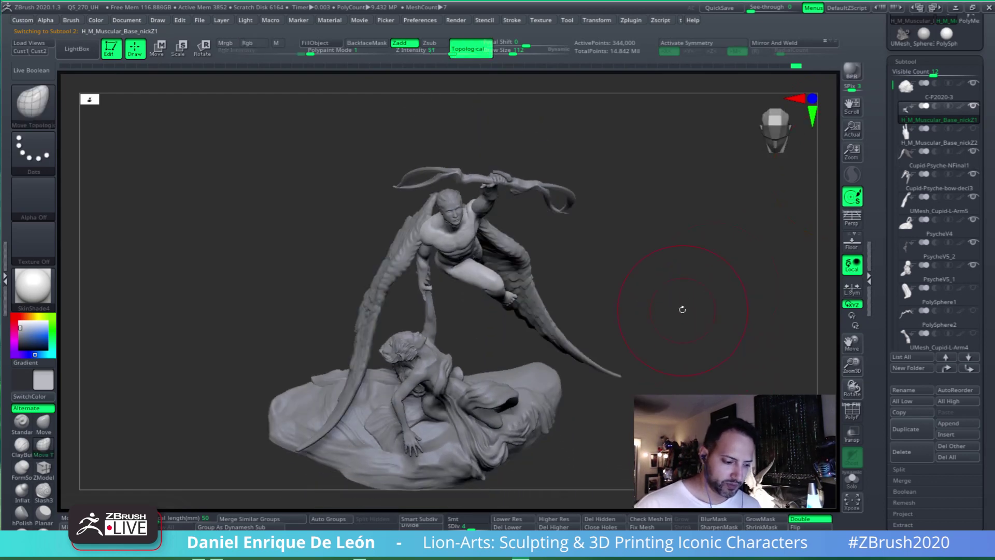
pyautogui.moveTo(683, 309)
pyautogui.mouseDown()
pyautogui.moveTo(680, 288)
pyautogui.moveTo(695, 264)
pyautogui.mouseUp()
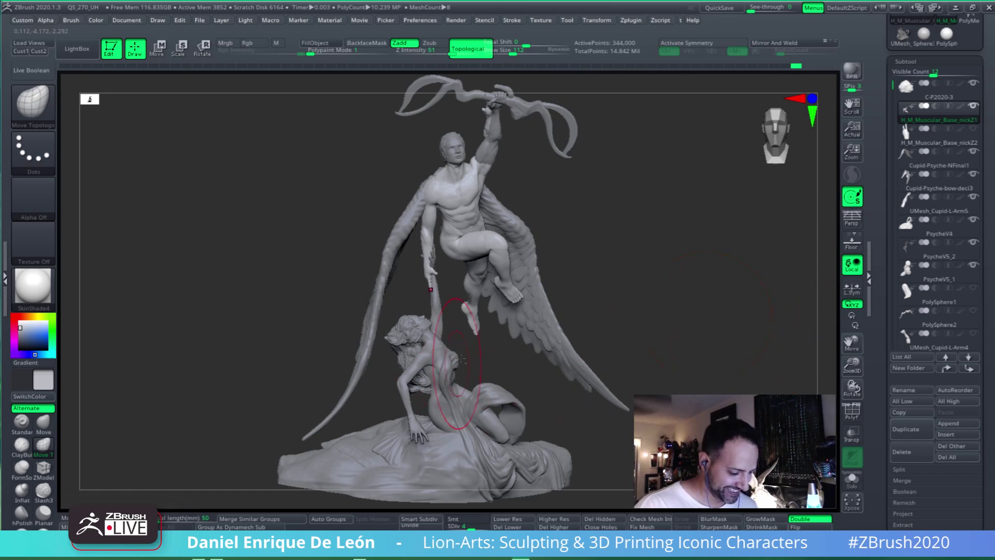
# Hide Cupid's body again except for his reaching arm, and hide the wings
pyautogui.keyDown('ctrl'); pyautogui.keyDown('shift'); pyautogui.click(778, 326); pyautogui.keyUp('shift'); pyautogui.keyUp('ctrl')
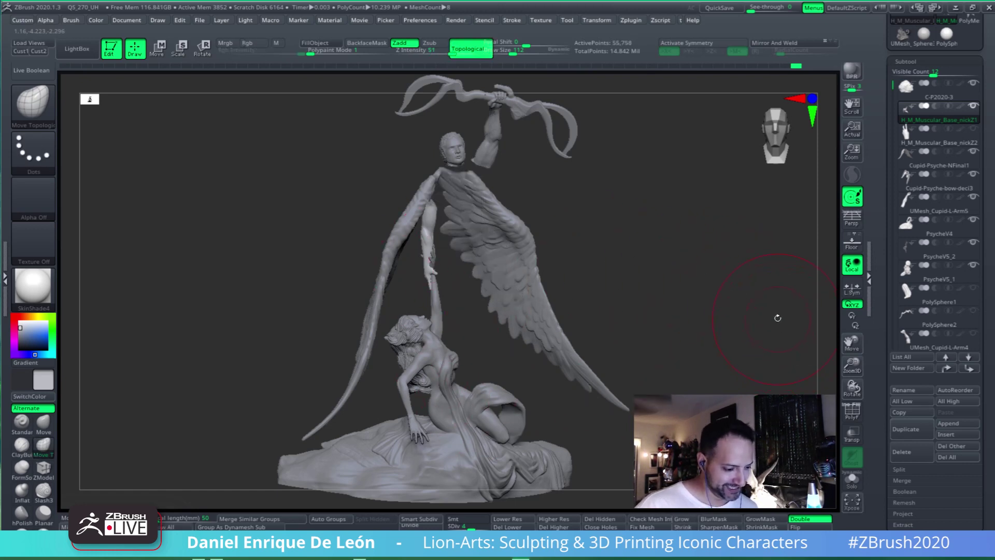
pyautogui.press('f')
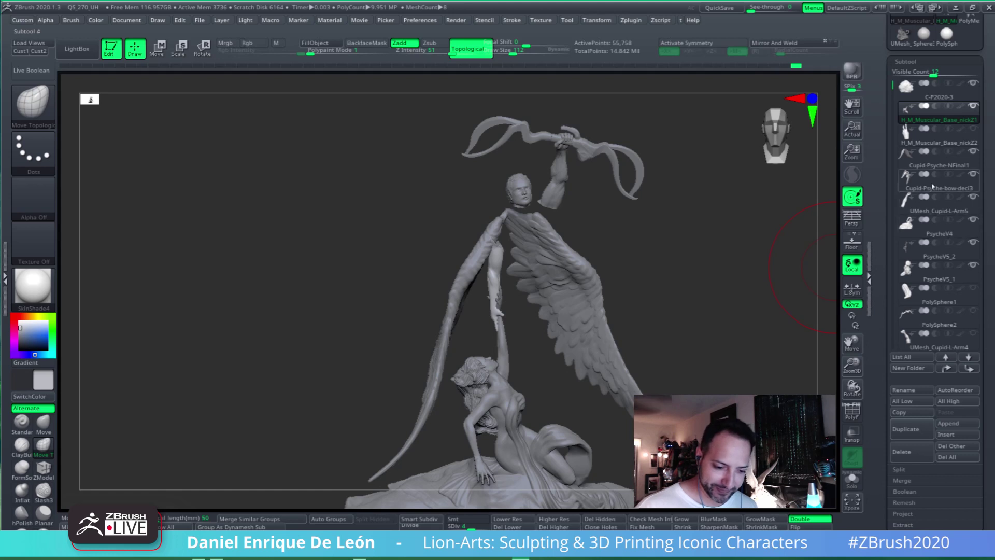
pyautogui.click(972, 151)
# Make Psyche's body active again and rotate the unmasked end of her thumb so it bends over Cupid's arm
pyautogui.keyDown('ctrl'); pyautogui.moveTo(523, 282); pyautogui.dragTo(526, 301, button='right'); pyautogui.keyUp('ctrl')
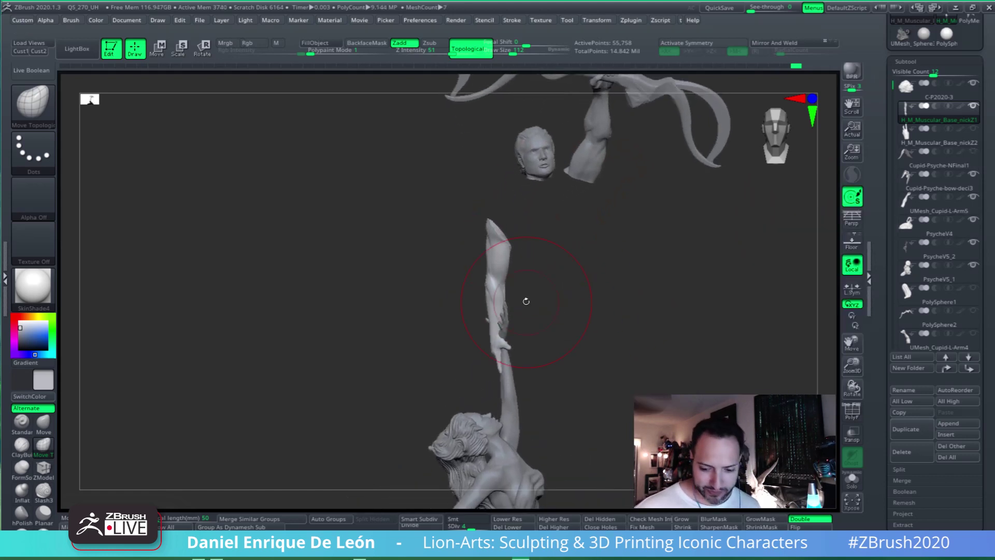
pyautogui.keyDown('alt'); pyautogui.moveTo(460, 355); pyautogui.dragTo(585, 331, button='right'); pyautogui.keyUp('alt')
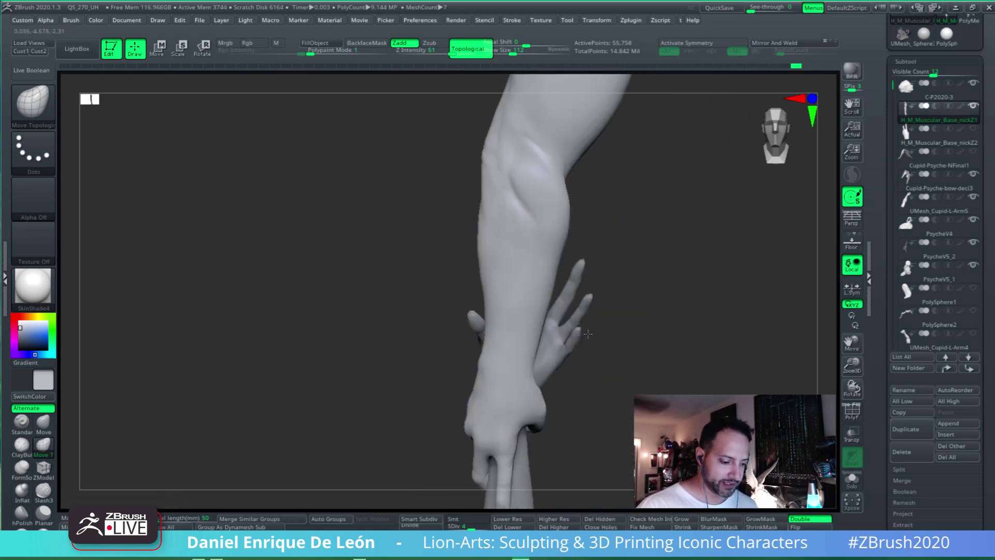
pyautogui.moveTo(484, 310)
pyautogui.mouseDown(button='right')
pyautogui.moveTo(599, 312)
pyautogui.moveTo(600, 277)
pyautogui.moveTo(586, 284)
pyautogui.moveTo(598, 274)
pyautogui.moveTo(555, 294)
pyautogui.moveTo(577, 297)
pyautogui.moveTo(599, 266)
pyautogui.moveTo(378, 211)
pyautogui.mouseUp(button='right')
pyautogui.keyDown('alt'); pyautogui.click(589, 306); pyautogui.keyUp('alt')
pyautogui.press('r')
pyautogui.keyDown('alt'); pyautogui.moveTo(586, 259); pyautogui.dragTo(617, 240, button='right'); pyautogui.keyUp('alt')
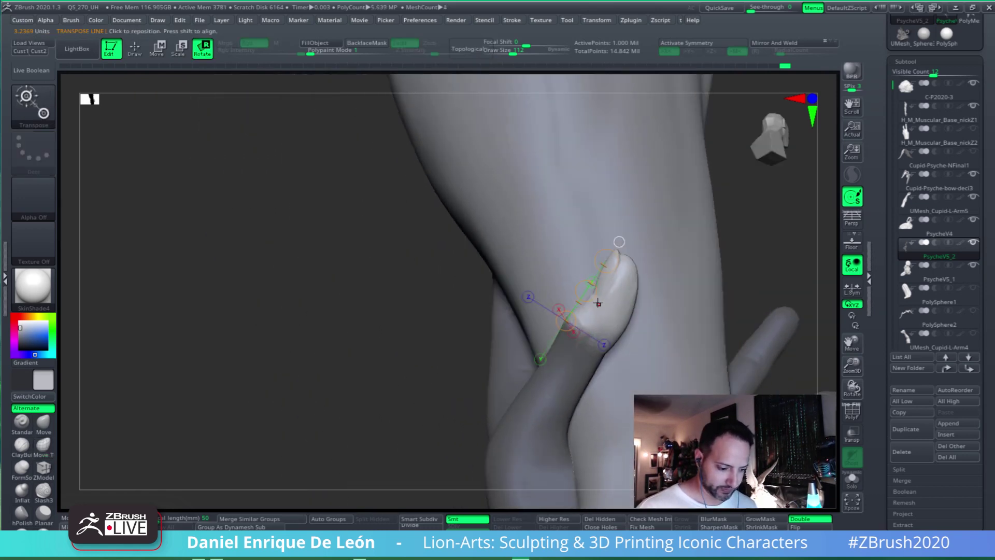
pyautogui.moveTo(598, 301); pyautogui.dragTo(614, 314)
pyautogui.keyDown('ctrl'); pyautogui.click(593, 400); pyautogui.keyUp('ctrl')
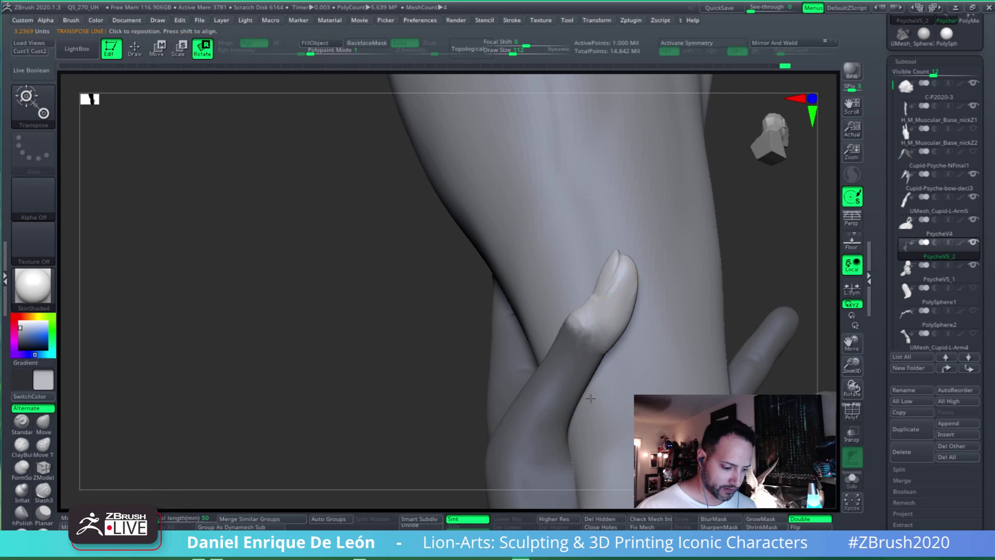
pyautogui.moveTo(632, 358); pyautogui.dragTo(666, 246, button='right')
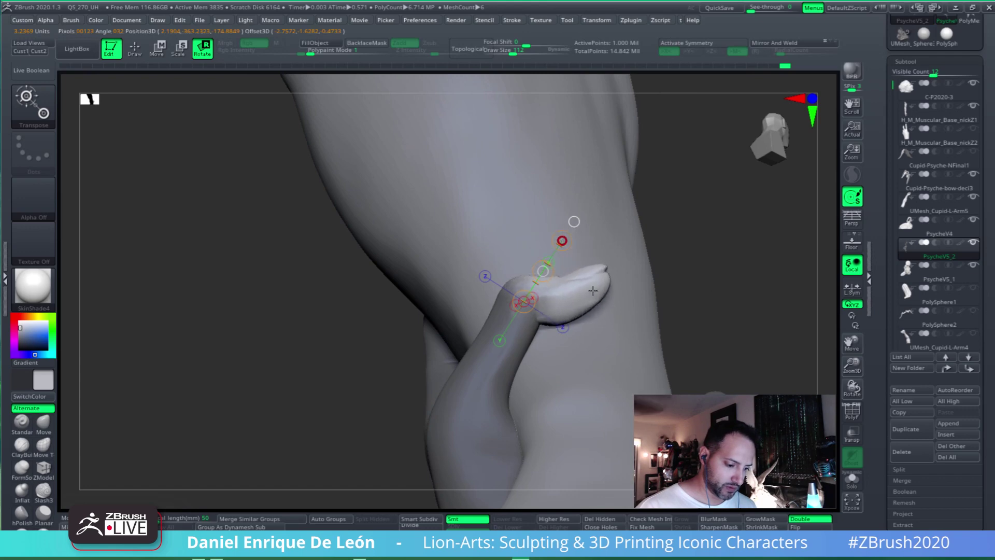
pyautogui.moveTo(593, 290)
pyautogui.mouseDown(button='right')
pyautogui.moveTo(593, 259)
pyautogui.moveTo(583, 269)
pyautogui.moveTo(599, 255)
pyautogui.moveTo(595, 277)
pyautogui.moveTo(565, 289)
pyautogui.moveTo(588, 268)
pyautogui.moveTo(561, 270)
pyautogui.moveTo(551, 289)
pyautogui.moveTo(525, 292)
pyautogui.mouseUp(button='right')
# Smooth and reshape the side of Psyche's bent thumb with the Smooth and Move Topological brushes
pyautogui.click(135, 49)
pyautogui.press('shift')
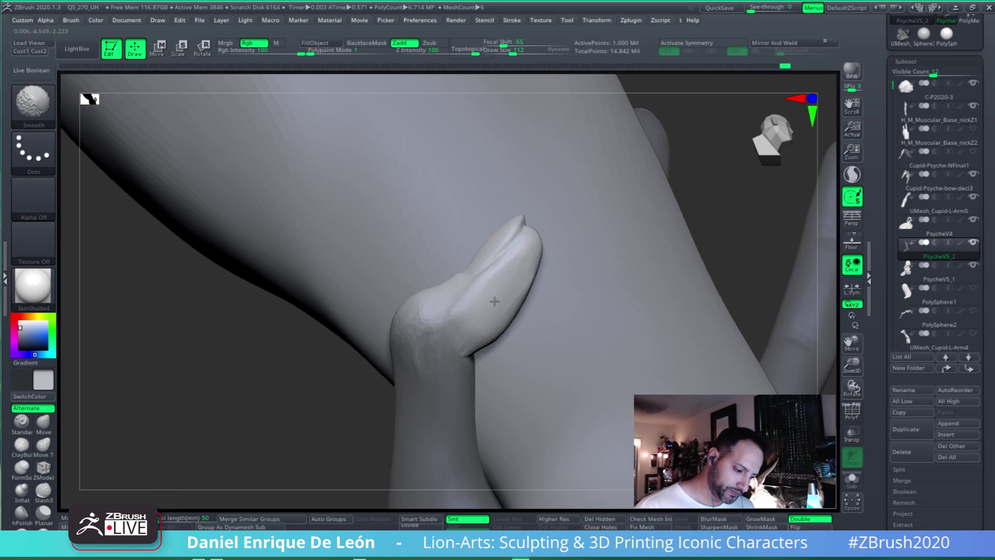
pyautogui.moveTo(511, 284); pyautogui.dragTo(511, 278, button='right')
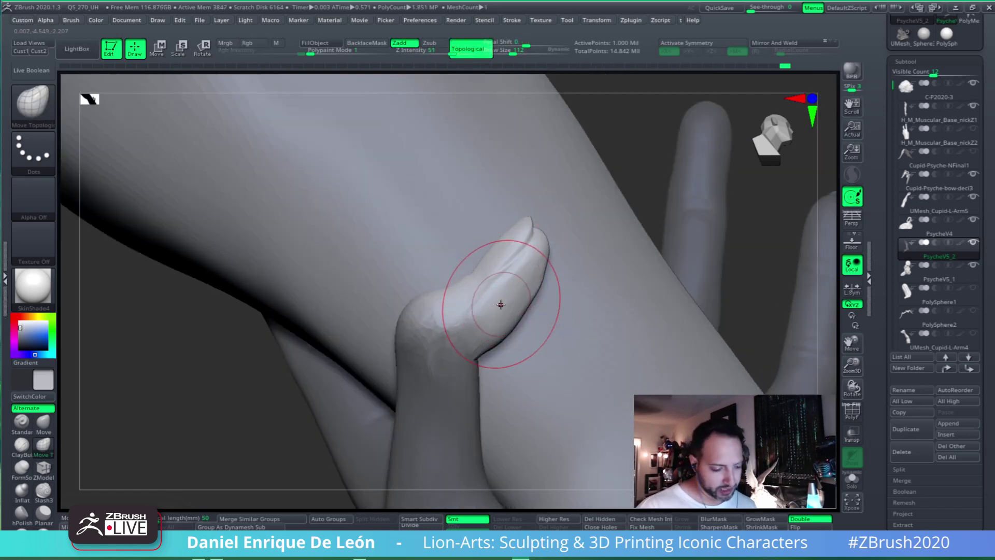
pyautogui.moveTo(510, 208); pyautogui.dragTo(539, 259, button='right')
pyautogui.keyDown('ctrl'); pyautogui.moveTo(539, 259); pyautogui.dragTo(555, 318, button='right'); pyautogui.keyUp('ctrl')
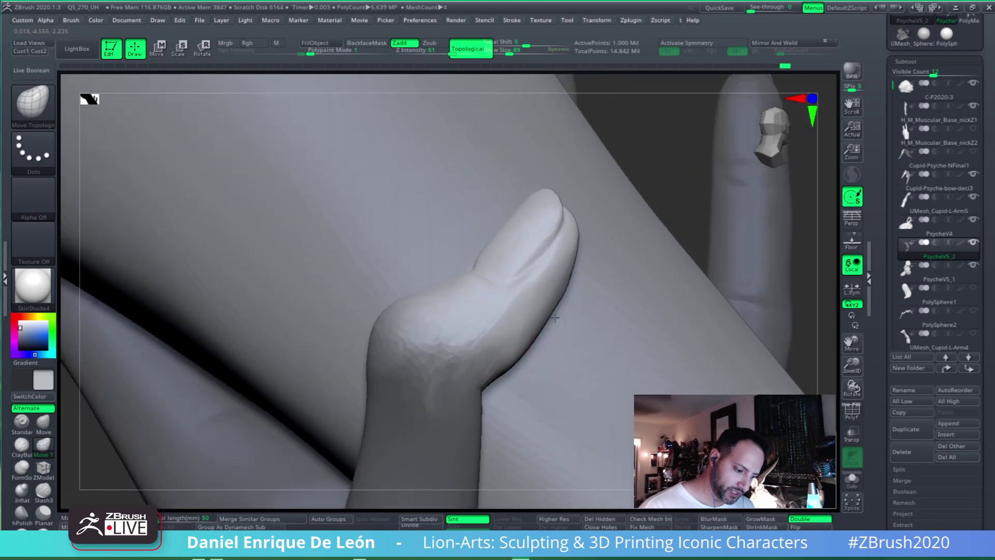
pyautogui.keyDown('shift'); pyautogui.moveTo(513, 325); pyautogui.dragTo(529, 293); pyautogui.keyUp('shift')
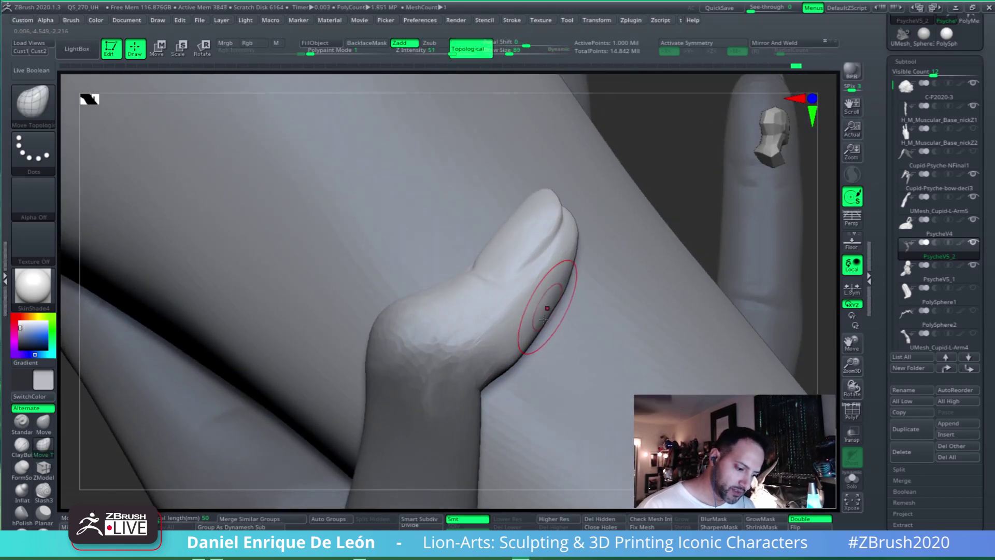
pyautogui.moveTo(557, 270)
pyautogui.mouseDown(button='right')
pyautogui.moveTo(573, 338)
pyautogui.moveTo(562, 271)
pyautogui.mouseUp(button='right')
# Enlarge the Move Topological brush and adjust the thumb's form around the base of the nail
pyautogui.moveTo(509, 53); pyautogui.dragTo(512, 53)
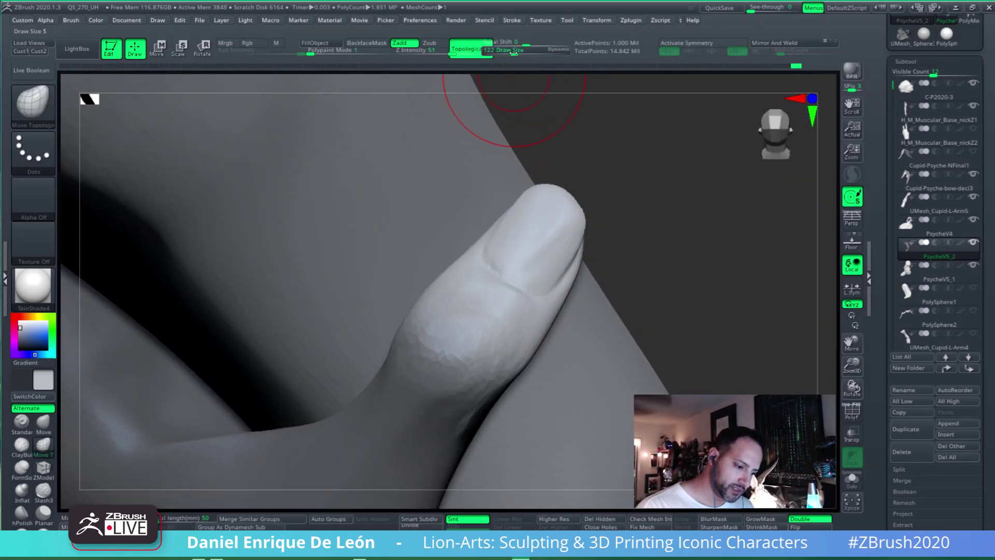
pyautogui.moveTo(551, 295)
pyautogui.mouseDown(button='right')
pyautogui.moveTo(533, 300)
pyautogui.moveTo(498, 277)
pyautogui.mouseUp(button='right')
pyautogui.moveTo(493, 275); pyautogui.dragTo(498, 263)
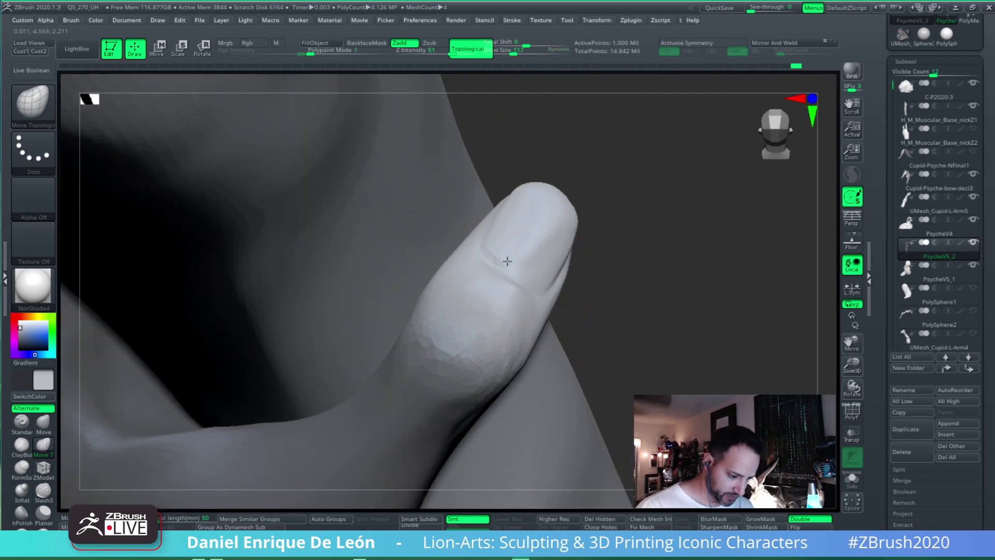
pyautogui.moveTo(507, 261); pyautogui.dragTo(515, 329, button='right')
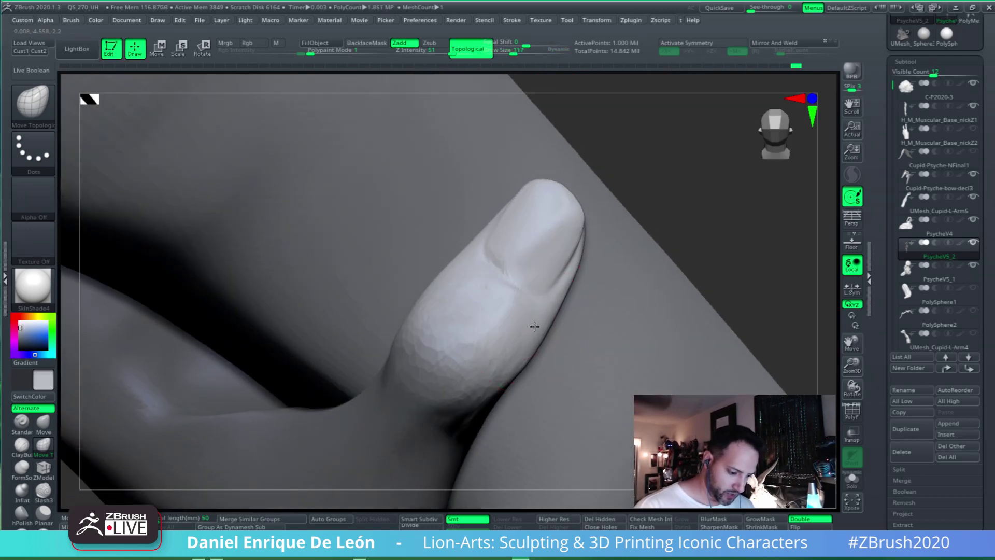
pyautogui.moveTo(535, 297)
pyautogui.mouseDown(button='right')
pyautogui.moveTo(512, 273)
pyautogui.moveTo(480, 292)
pyautogui.moveTo(515, 293)
pyautogui.moveTo(557, 268)
pyautogui.moveTo(580, 331)
pyautogui.mouseUp(button='right')
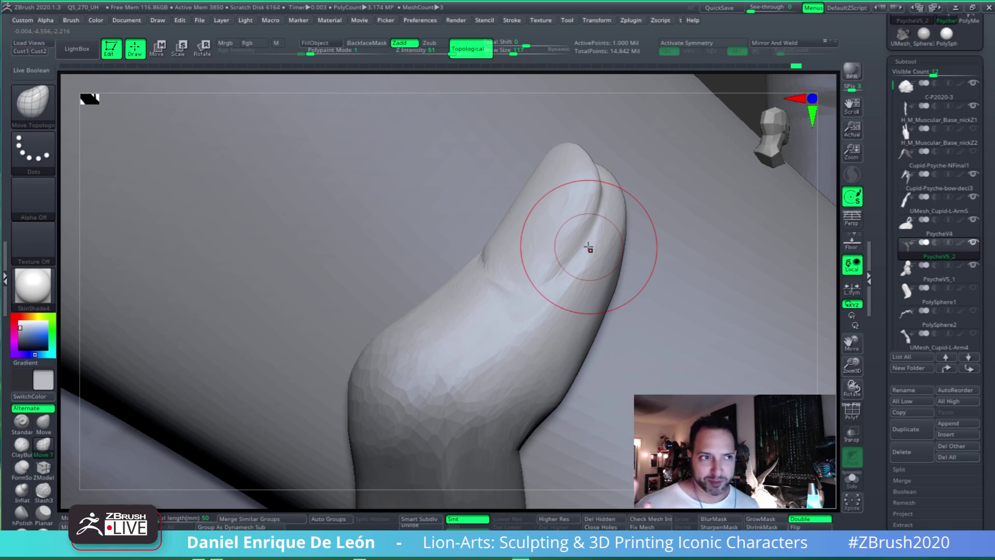
pyautogui.moveTo(588, 250)
pyautogui.mouseDown(button='right')
pyautogui.moveTo(557, 309)
pyautogui.moveTo(528, 70)
pyautogui.mouseUp(button='right')
# Reduce the brush's draw size to 48 and smooth the crease at the base of the thumbnail
pyautogui.moveTo(513, 54); pyautogui.dragTo(508, 54)
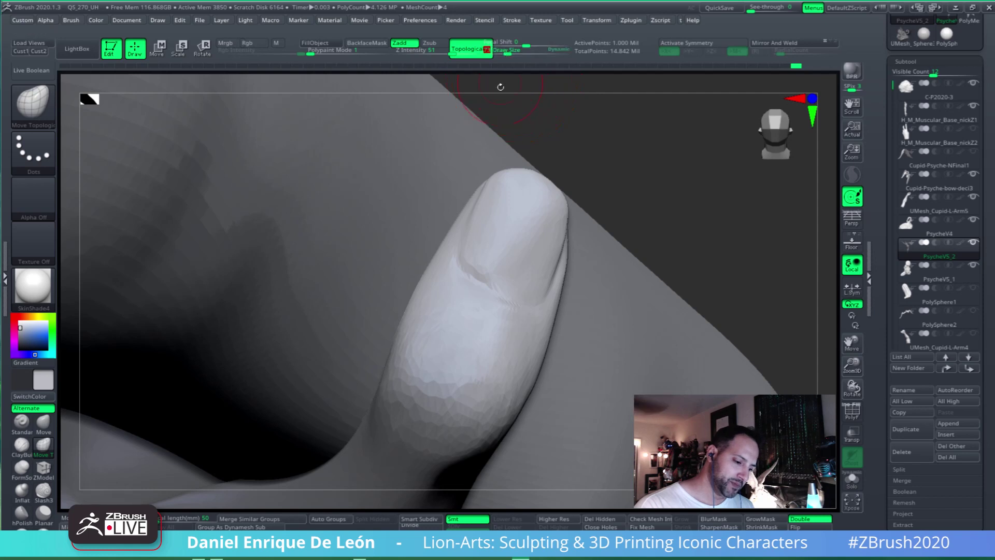
pyautogui.keyDown('ctrl'); pyautogui.moveTo(480, 253); pyautogui.dragTo(487, 285, button='right'); pyautogui.keyUp('ctrl')
pyautogui.press('shift')
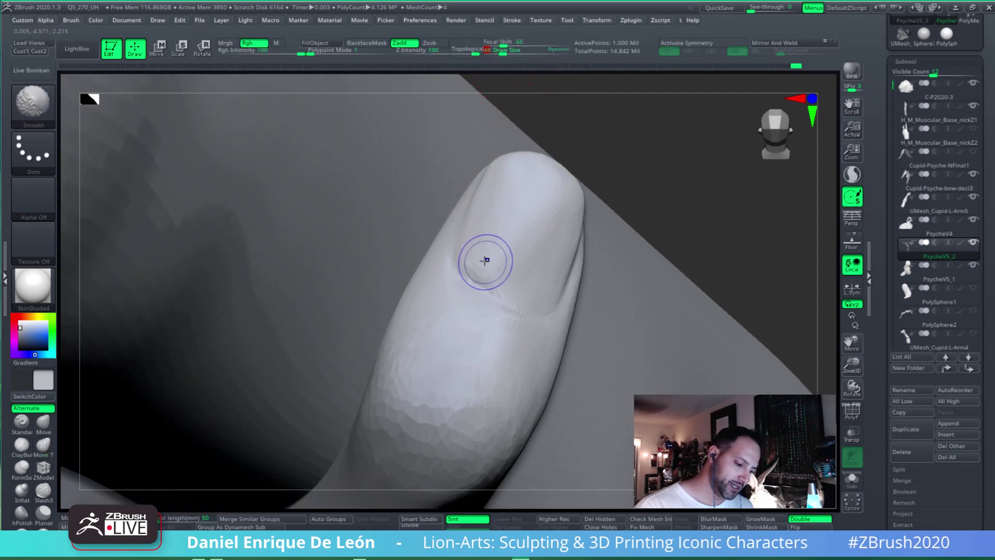
pyautogui.keyDown('shift'); pyautogui.moveTo(475, 256); pyautogui.dragTo(506, 295); pyautogui.keyUp('shift')
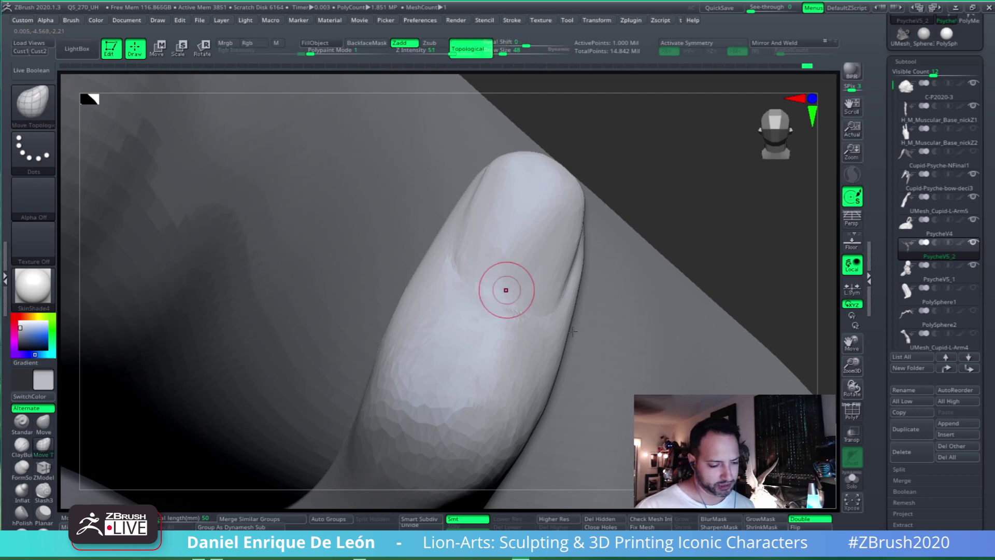
pyautogui.moveTo(506, 289)
pyautogui.mouseDown(button='right')
pyautogui.moveTo(573, 317)
pyautogui.moveTo(548, 365)
pyautogui.moveTo(491, 316)
pyautogui.moveTo(575, 332)
pyautogui.moveTo(559, 263)
pyautogui.moveTo(555, 328)
pyautogui.moveTo(589, 311)
pyautogui.moveTo(558, 320)
pyautogui.moveTo(553, 333)
pyautogui.moveTo(562, 264)
pyautogui.mouseUp(button='right')
# Set the draw size to 89 and smooth the side and pad of Psyche's thumb
pyautogui.moveTo(513, 53); pyautogui.dragTo(510, 53)
pyautogui.moveTo(583, 195)
pyautogui.mouseDown(button='right')
pyautogui.moveTo(604, 202)
pyautogui.moveTo(608, 216)
pyautogui.mouseUp(button='right')
pyautogui.moveTo(558, 308)
pyautogui.keyDown('shift'); pyautogui.mouseDown()
pyautogui.moveTo(547, 245)
pyautogui.moveTo(568, 245)
pyautogui.moveTo(540, 217)
pyautogui.moveTo(544, 260)
pyautogui.mouseUp(); pyautogui.keyUp('shift')
pyautogui.moveTo(566, 239); pyautogui.dragTo(588, 236, button='right')
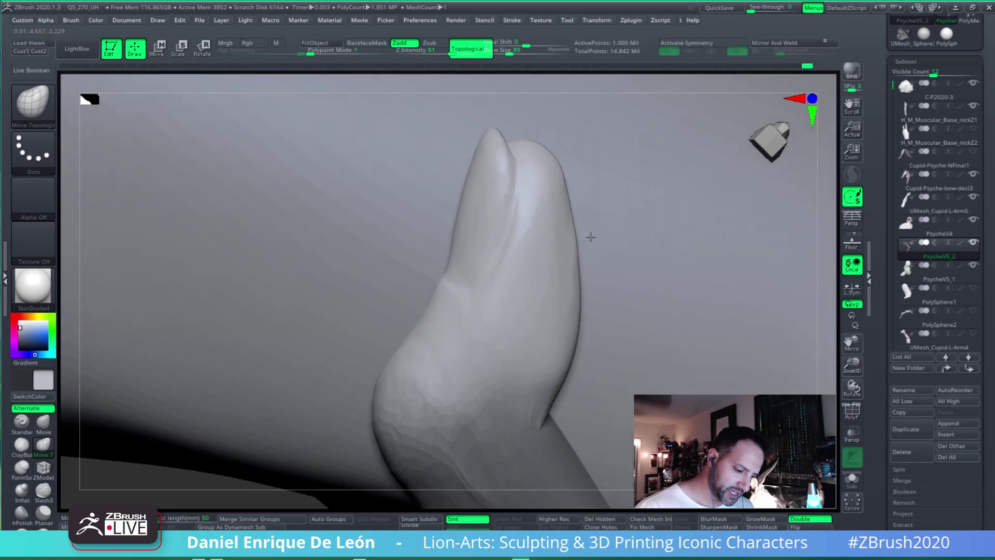
pyautogui.moveTo(555, 271)
pyautogui.keyDown('shift'); pyautogui.mouseDown()
pyautogui.moveTo(546, 223)
pyautogui.moveTo(560, 238)
pyautogui.mouseUp(); pyautogui.keyUp('shift')
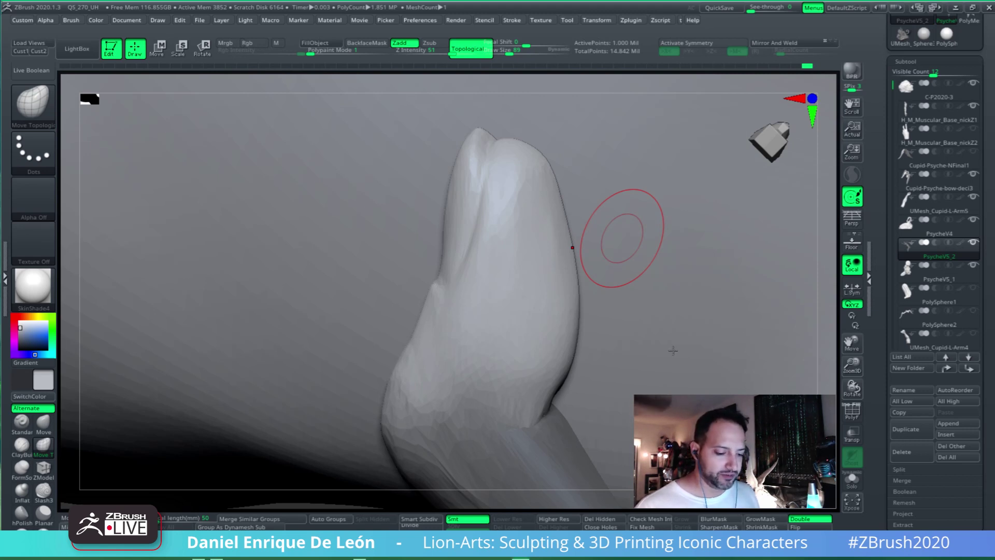
# Adjust the tip of Psyche's thumb around the nail with the Move Topological brush
pyautogui.moveTo(591, 331)
pyautogui.mouseDown()
pyautogui.moveTo(578, 347)
pyautogui.moveTo(571, 334)
pyautogui.moveTo(596, 276)
pyautogui.moveTo(578, 316)
pyautogui.moveTo(588, 344)
pyautogui.moveTo(558, 328)
pyautogui.mouseUp()
pyautogui.moveTo(559, 327)
pyautogui.keyDown('ctrl'); pyautogui.mouseDown(button='right')
pyautogui.moveTo(568, 306)
pyautogui.moveTo(560, 271)
pyautogui.moveTo(552, 299)
pyautogui.mouseUp(button='right'); pyautogui.keyUp('ctrl')
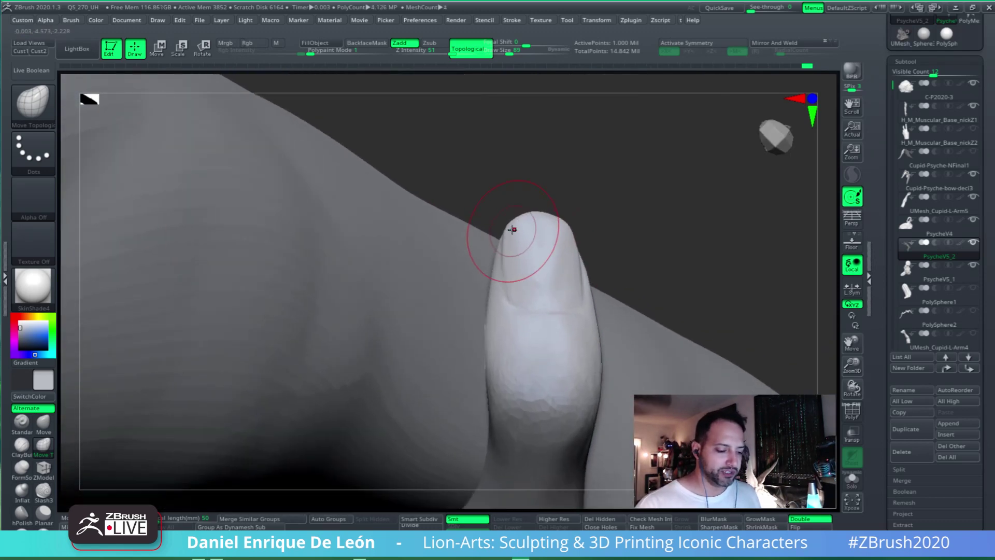
pyautogui.moveTo(512, 229); pyautogui.dragTo(514, 236)
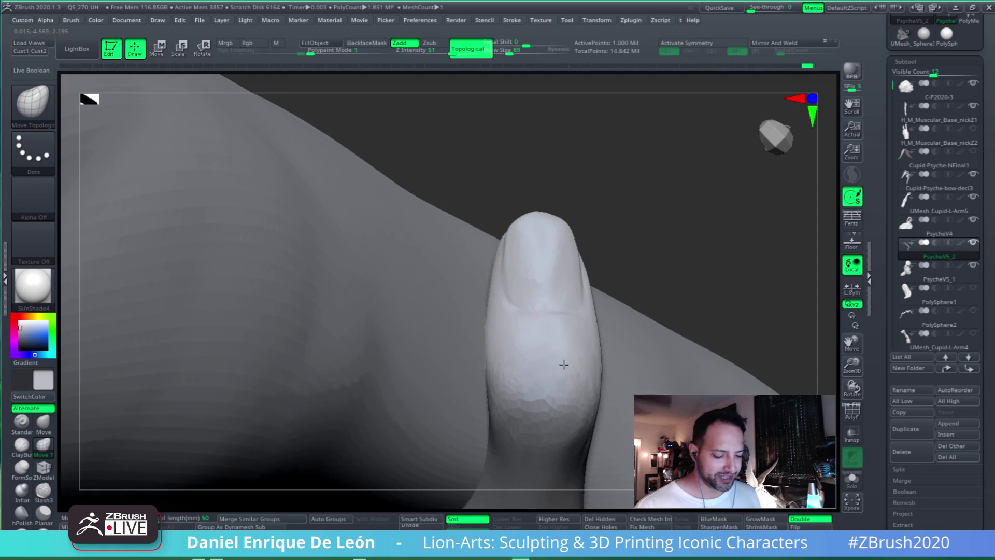
pyautogui.moveTo(509, 295)
pyautogui.mouseDown(button='right')
pyautogui.moveTo(559, 332)
pyautogui.moveTo(562, 322)
pyautogui.moveTo(573, 339)
pyautogui.mouseUp(button='right')
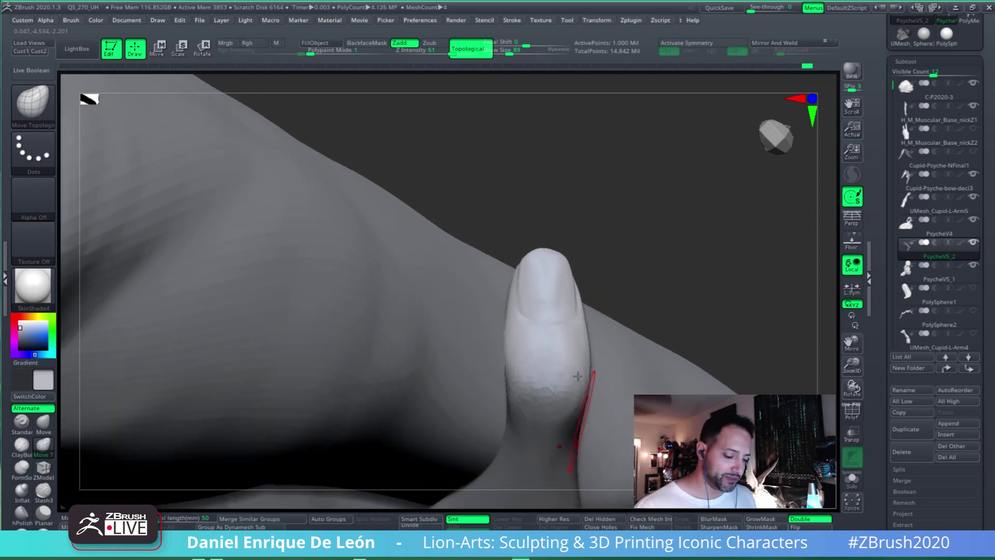
pyautogui.moveTo(576, 440)
pyautogui.keyDown('alt'); pyautogui.mouseDown(button='right')
pyautogui.moveTo(578, 366)
pyautogui.moveTo(600, 285)
pyautogui.moveTo(648, 267)
pyautogui.moveTo(590, 307)
pyautogui.moveTo(561, 277)
pyautogui.mouseUp(button='right'); pyautogui.keyUp('alt')
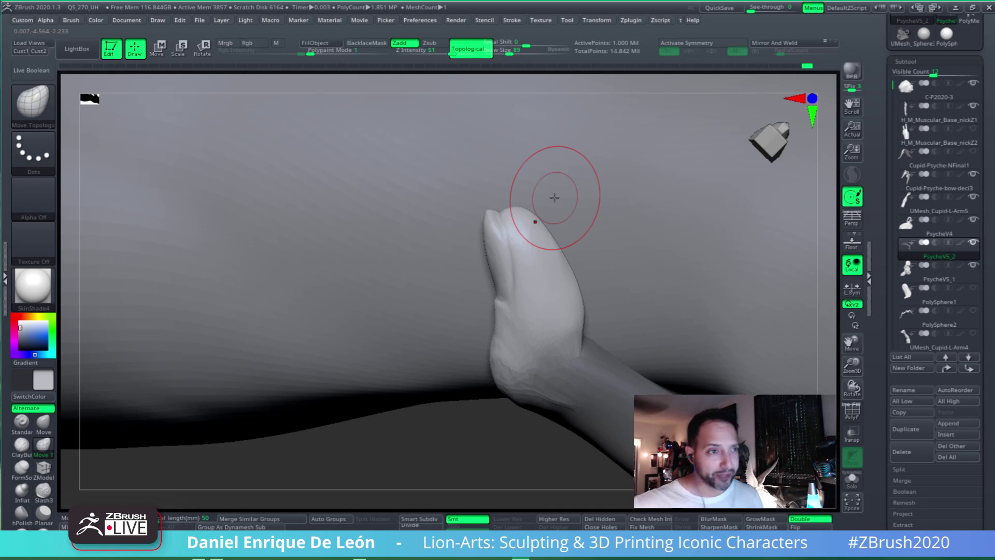
pyautogui.moveTo(554, 197)
pyautogui.mouseDown(button='right')
pyautogui.moveTo(558, 275)
pyautogui.moveTo(582, 300)
pyautogui.moveTo(579, 314)
pyautogui.moveTo(612, 326)
pyautogui.moveTo(596, 306)
pyautogui.moveTo(626, 282)
pyautogui.moveTo(606, 325)
pyautogui.moveTo(630, 317)
pyautogui.mouseUp(button='right')
pyautogui.moveTo(677, 263)
pyautogui.keyDown('alt'); pyautogui.mouseDown(button='right')
pyautogui.moveTo(621, 315)
pyautogui.moveTo(583, 391)
pyautogui.moveTo(571, 307)
pyautogui.mouseUp(button='right'); pyautogui.keyUp('alt')
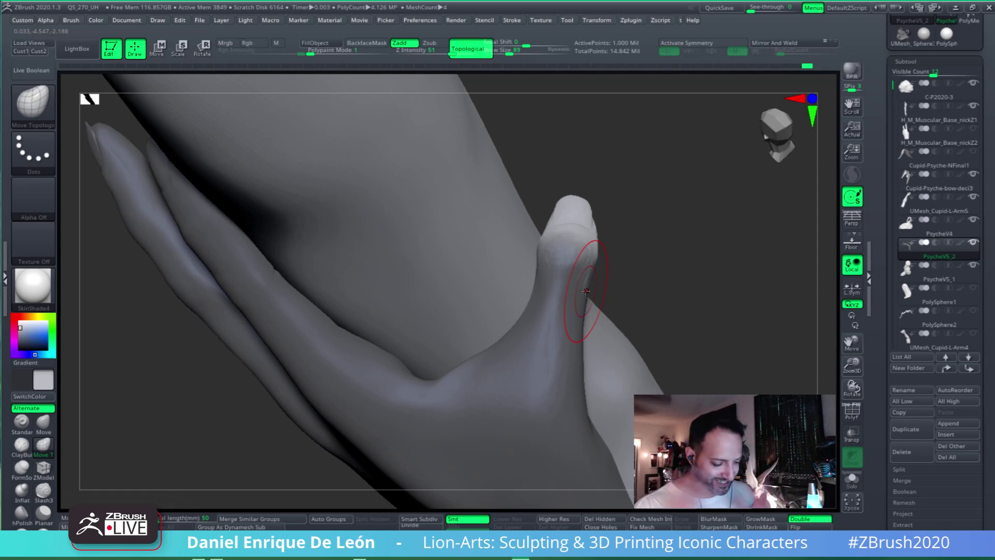
# Smooth the fleshy pad of Psyche's thumb where it rests against Cupid's arm
pyautogui.moveTo(565, 327)
pyautogui.keyDown('ctrl'); pyautogui.mouseDown(button='right')
pyautogui.moveTo(581, 272)
pyautogui.moveTo(569, 330)
pyautogui.moveTo(629, 300)
pyautogui.moveTo(612, 284)
pyautogui.moveTo(643, 280)
pyautogui.mouseUp(button='right'); pyautogui.keyUp('ctrl')
pyautogui.press('shift')
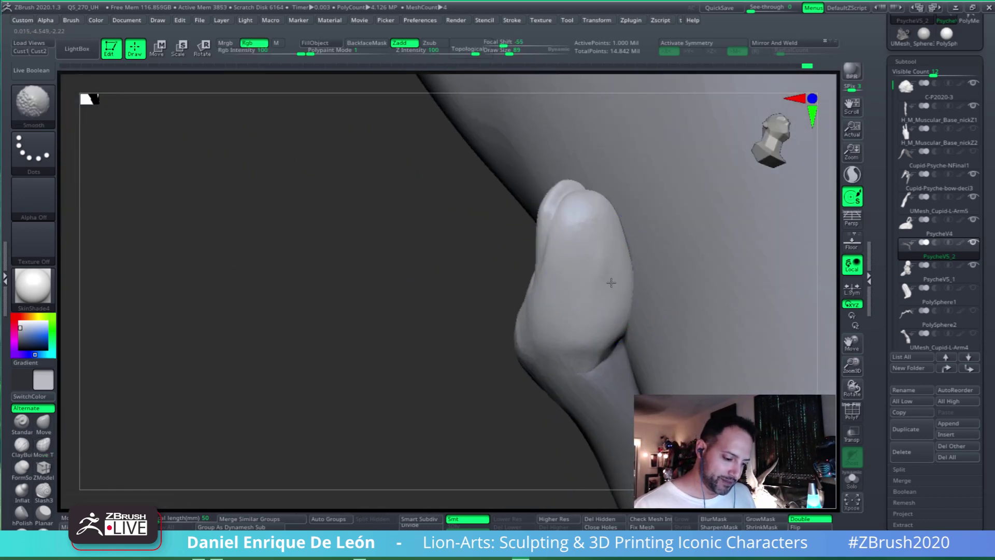
pyautogui.keyDown('shift'); pyautogui.moveTo(613, 280); pyautogui.dragTo(602, 281); pyautogui.keyUp('shift')
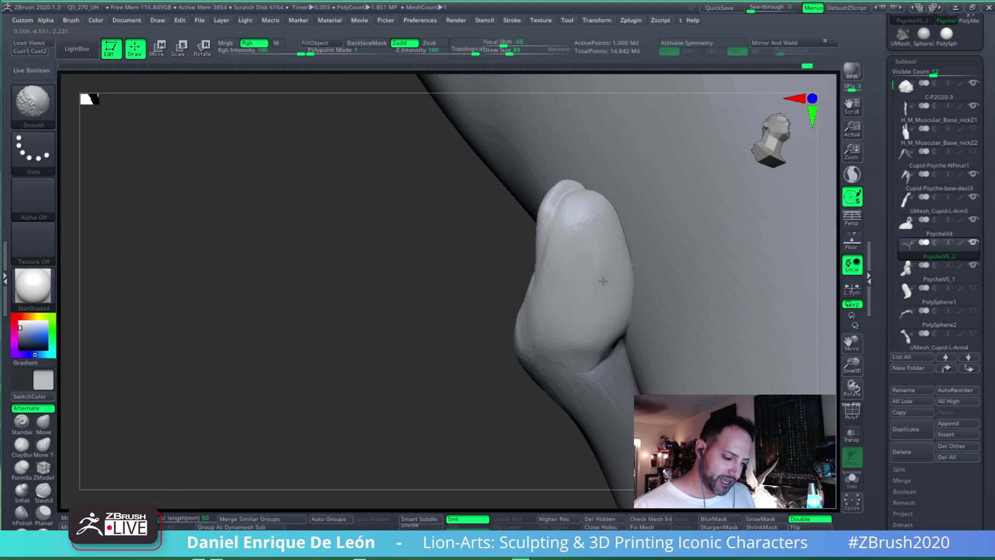
pyautogui.moveTo(598, 271)
pyautogui.mouseDown(button='right')
pyautogui.moveTo(642, 262)
pyautogui.moveTo(613, 167)
pyautogui.mouseUp(button='right')
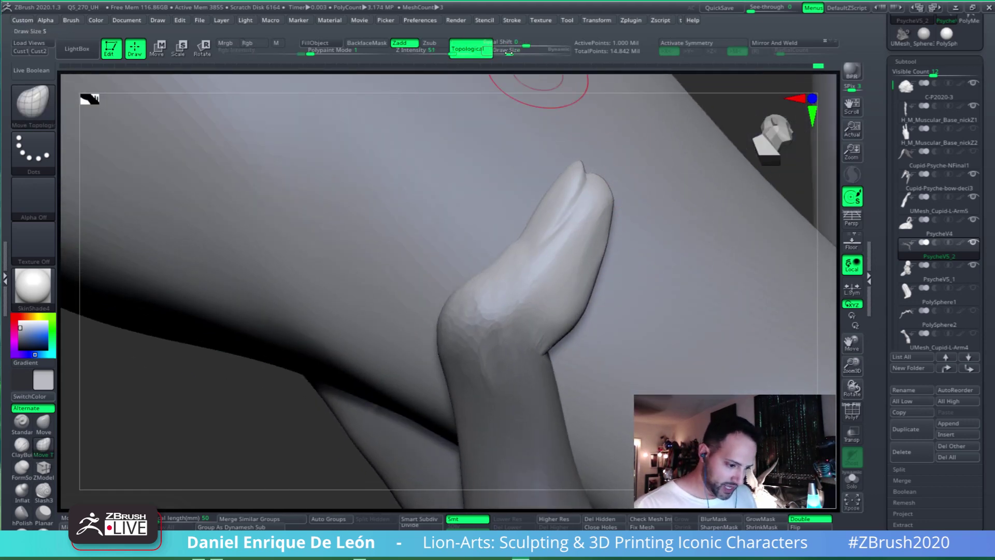
# Switch to the Move brush, set the draw size to 127, and adjust the outline of Psyche's thumb
pyautogui.click(49, 421)
pyautogui.moveTo(473, 289)
pyautogui.mouseDown(button='right')
pyautogui.moveTo(622, 249)
pyautogui.moveTo(518, 130)
pyautogui.mouseUp(button='right')
pyautogui.moveTo(511, 53); pyautogui.dragTo(509, 52)
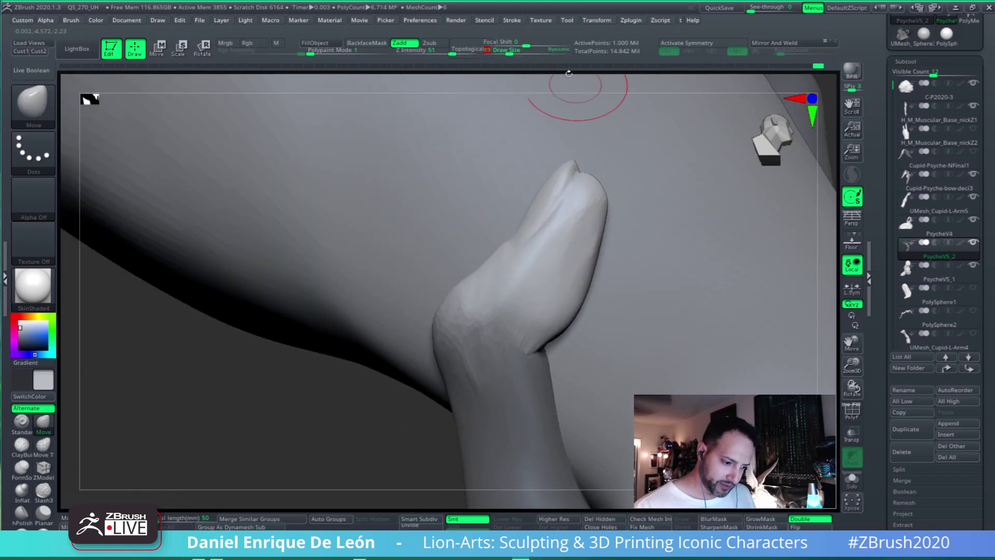
pyautogui.click(519, 53)
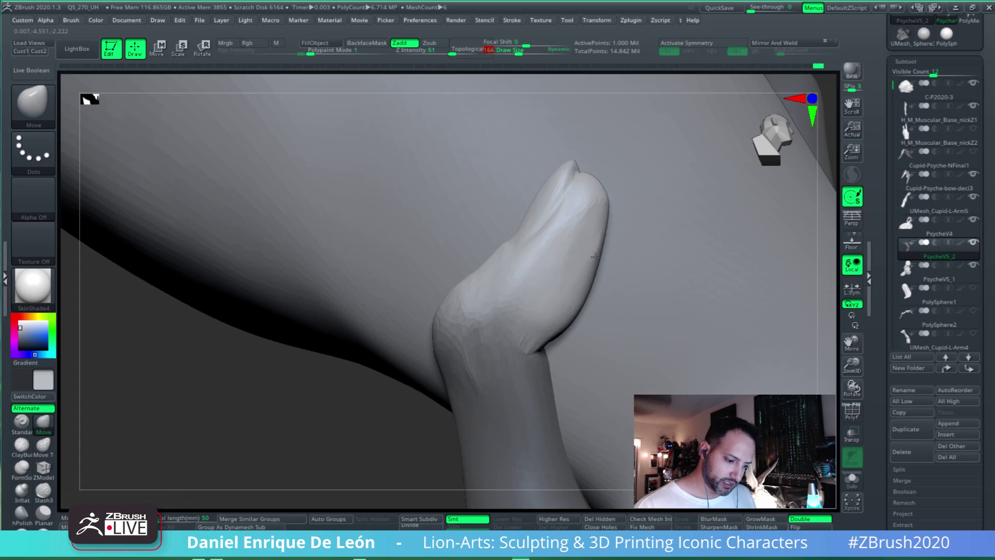
pyautogui.click(515, 53)
pyautogui.moveTo(567, 161)
pyautogui.keyDown('ctrl'); pyautogui.mouseDown(button='right')
pyautogui.moveTo(593, 234)
pyautogui.moveTo(575, 290)
pyautogui.mouseUp(button='right'); pyautogui.keyUp('ctrl')
pyautogui.moveTo(355, 266); pyautogui.dragTo(399, 266, button='right')
pyautogui.moveTo(572, 250)
pyautogui.mouseDown(button='right')
pyautogui.moveTo(566, 223)
pyautogui.moveTo(586, 231)
pyautogui.mouseUp(button='right')
pyautogui.keyDown('ctrl'); pyautogui.moveTo(810, 153); pyautogui.dragTo(801, 183, button='right'); pyautogui.keyUp('ctrl')
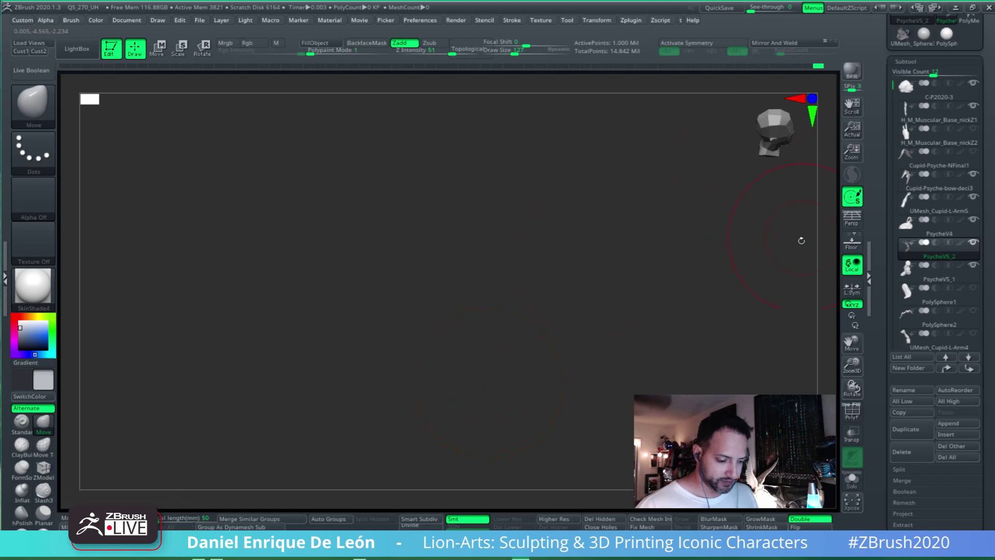
# Flatten the pad of Psyche's thumb with the TrimDynamic brush at a draw size of 85
pyautogui.press('f')
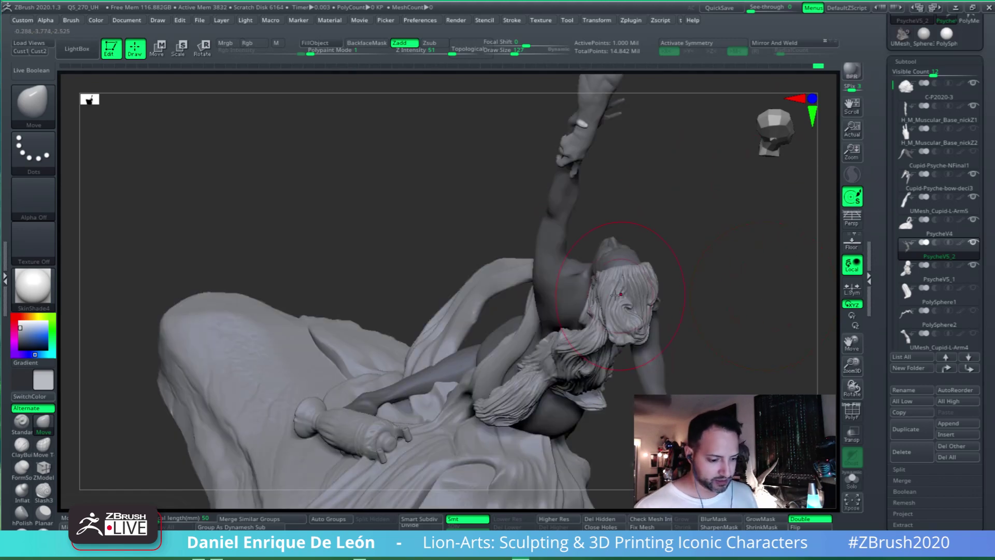
pyautogui.moveTo(621, 292)
pyautogui.mouseDown(button='right')
pyautogui.moveTo(634, 300)
pyautogui.moveTo(663, 138)
pyautogui.moveTo(592, 254)
pyautogui.moveTo(553, 274)
pyautogui.moveTo(615, 371)
pyautogui.moveTo(629, 284)
pyautogui.moveTo(589, 322)
pyautogui.moveTo(598, 337)
pyautogui.moveTo(573, 344)
pyautogui.moveTo(581, 326)
pyautogui.moveTo(578, 338)
pyautogui.moveTo(592, 319)
pyautogui.moveTo(604, 322)
pyautogui.moveTo(592, 356)
pyautogui.moveTo(587, 343)
pyautogui.mouseUp(button='right')
pyautogui.press('shift')
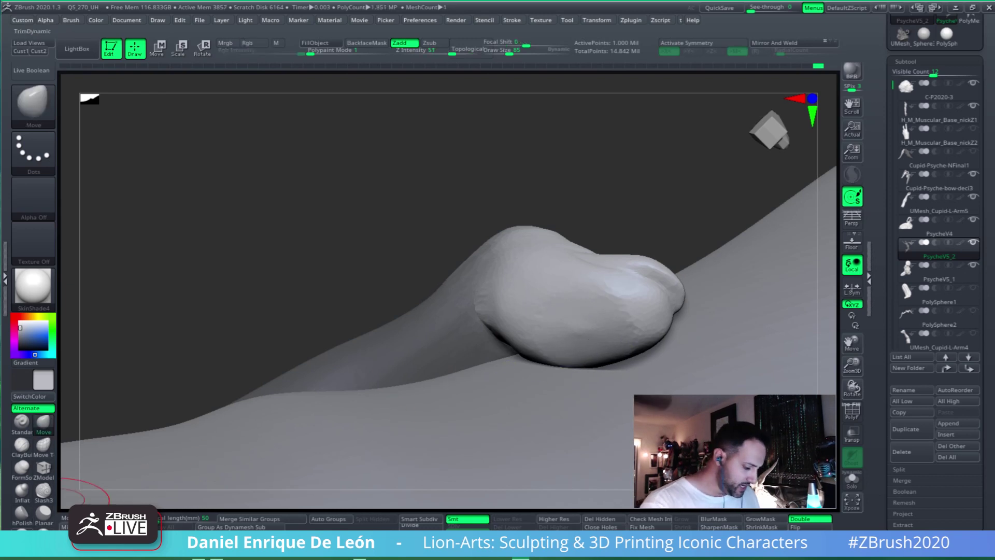
pyautogui.click(23, 529)
pyautogui.moveTo(575, 321); pyautogui.dragTo(576, 330)
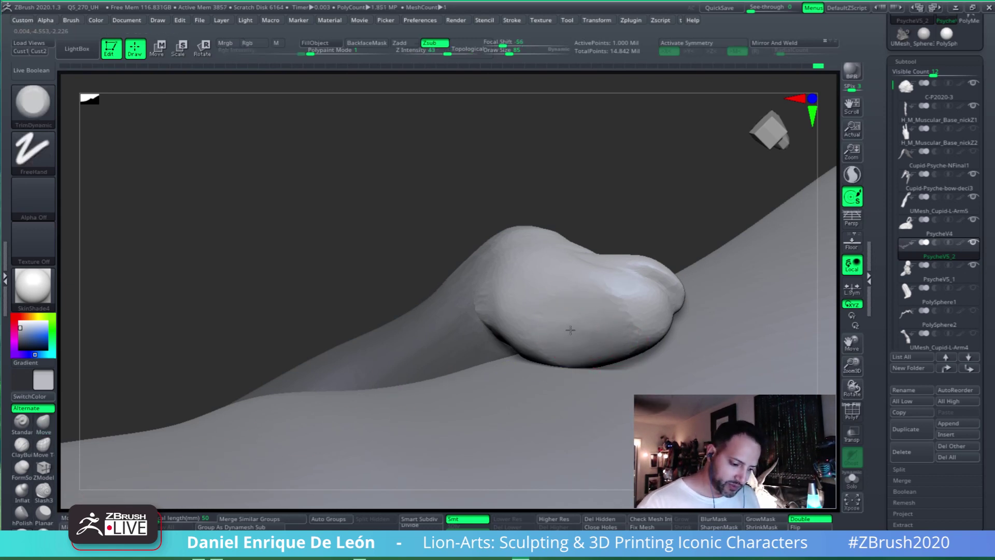
pyautogui.moveTo(570, 330)
pyautogui.mouseDown(button='right')
pyautogui.moveTo(623, 320)
pyautogui.moveTo(642, 284)
pyautogui.moveTo(620, 318)
pyautogui.moveTo(598, 188)
pyautogui.moveTo(629, 138)
pyautogui.moveTo(584, 411)
pyautogui.moveTo(591, 437)
pyautogui.moveTo(611, 333)
pyautogui.mouseUp(button='right')
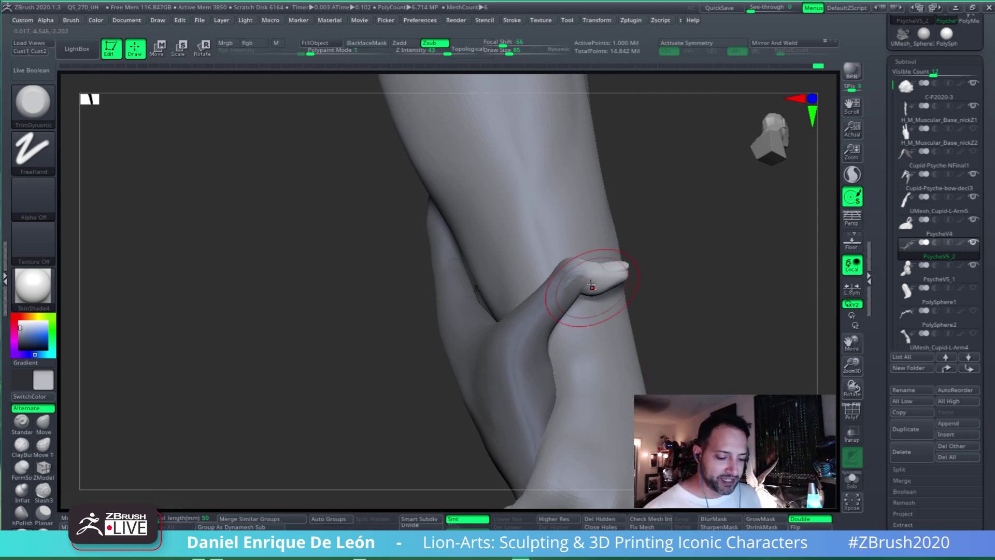
# Push the thumb's underside into shape against Cupid's arm using the Move brush at a draw size of 103
pyautogui.moveTo(673, 300)
pyautogui.mouseDown()
pyautogui.moveTo(601, 254)
pyautogui.moveTo(611, 321)
pyautogui.mouseUp()
pyautogui.click(44, 444)
pyautogui.click(45, 421)
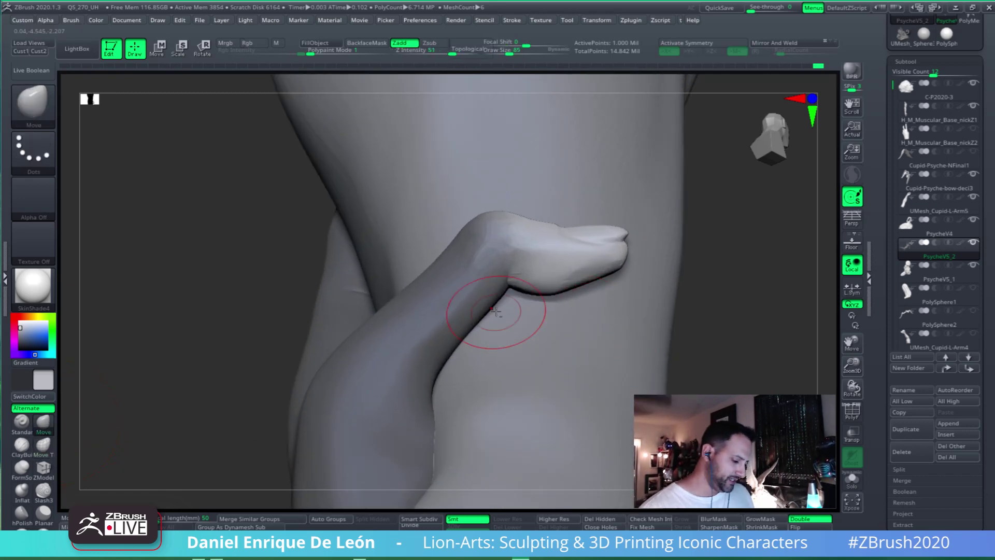
pyautogui.keyDown('ctrl'); pyautogui.moveTo(585, 285); pyautogui.dragTo(613, 304, button='right'); pyautogui.keyUp('ctrl')
pyautogui.moveTo(511, 54); pyautogui.dragTo(511, 53)
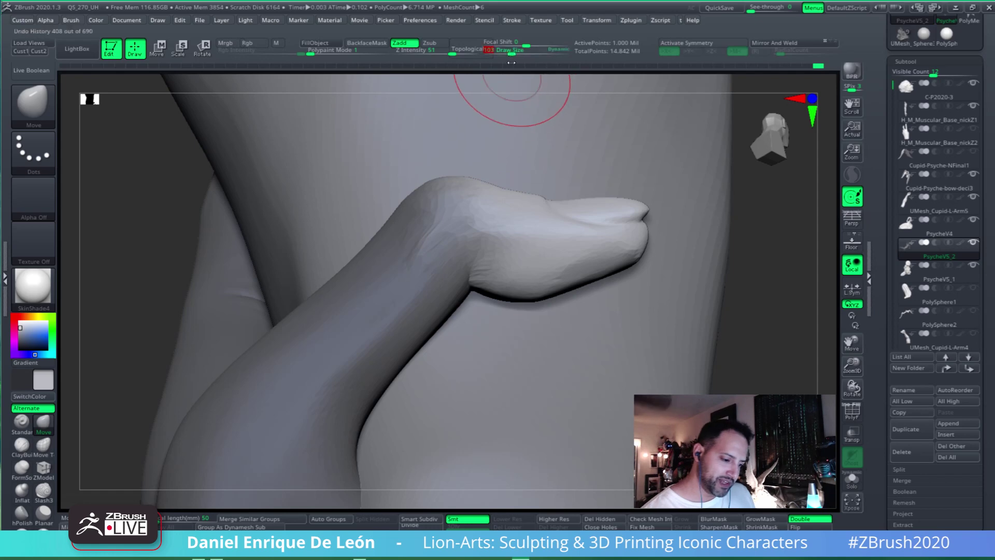
pyautogui.keyDown('ctrl'); pyautogui.moveTo(596, 291); pyautogui.dragTo(622, 316, button='right'); pyautogui.keyUp('ctrl')
pyautogui.moveTo(594, 281)
pyautogui.mouseDown()
pyautogui.moveTo(600, 290)
pyautogui.moveTo(564, 303)
pyautogui.mouseUp()
pyautogui.keyDown('ctrl'); pyautogui.moveTo(612, 293); pyautogui.dragTo(646, 197, button='right'); pyautogui.keyUp('ctrl')
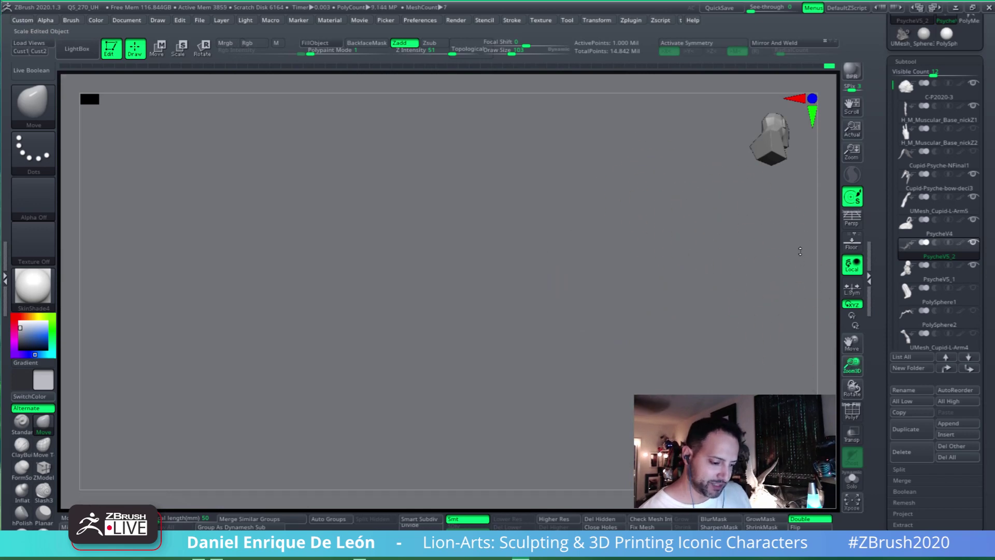
# Hide the PsycheV4 rock base and make Psyche's body, PsycheV5_2, the active subtool
pyautogui.moveTo(852, 363); pyautogui.dragTo(851, 396)
pyautogui.keyDown('alt'); pyautogui.moveTo(314, 116); pyautogui.dragTo(332, 147); pyautogui.keyUp('alt')
pyautogui.moveTo(695, 371)
pyautogui.keyDown('alt'); pyautogui.mouseDown()
pyautogui.moveTo(702, 347)
pyautogui.moveTo(650, 208)
pyautogui.mouseUp(); pyautogui.keyUp('alt')
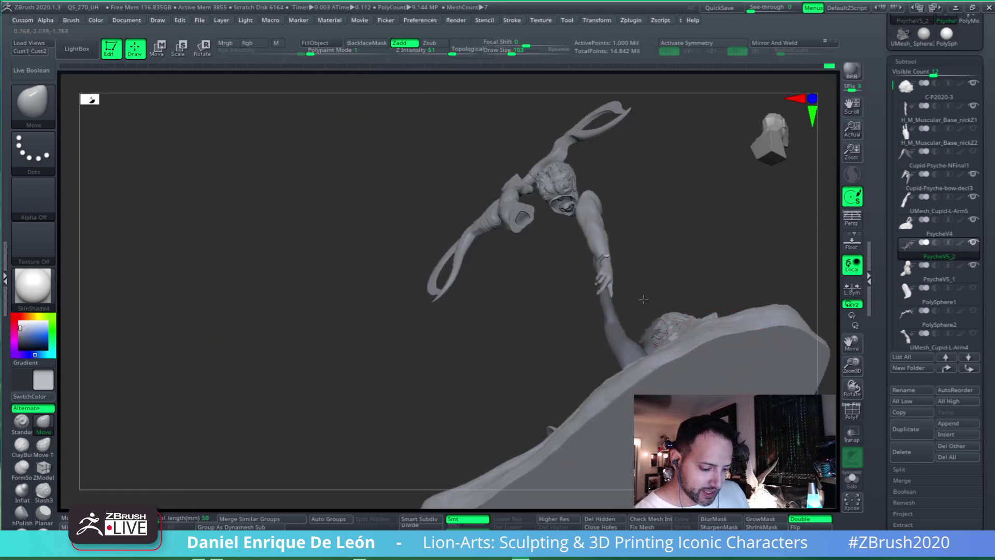
pyautogui.keyDown('alt'); pyautogui.moveTo(738, 358); pyautogui.dragTo(668, 298); pyautogui.keyUp('alt')
pyautogui.keyDown('alt'); pyautogui.click(677, 305); pyautogui.keyUp('alt')
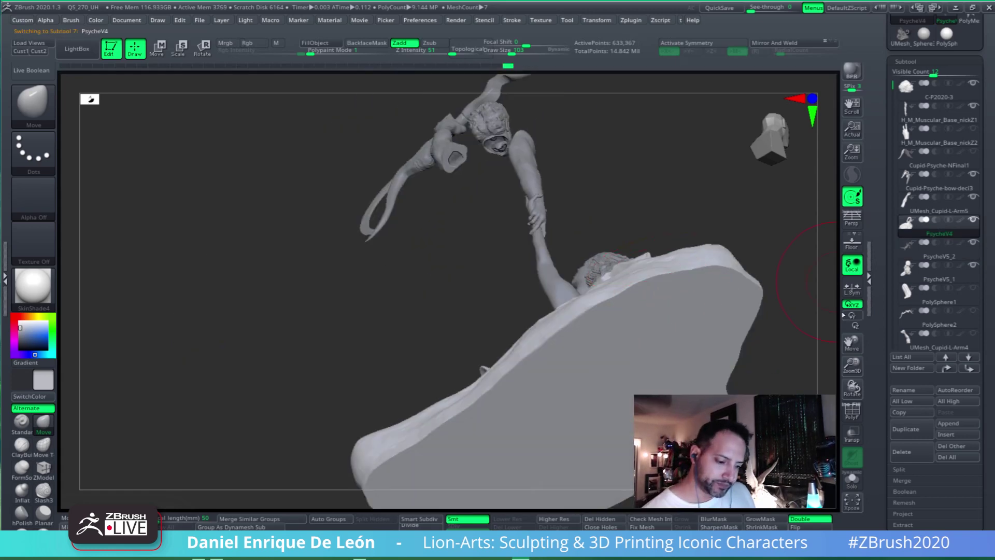
pyautogui.moveTo(668, 207); pyautogui.dragTo(679, 266)
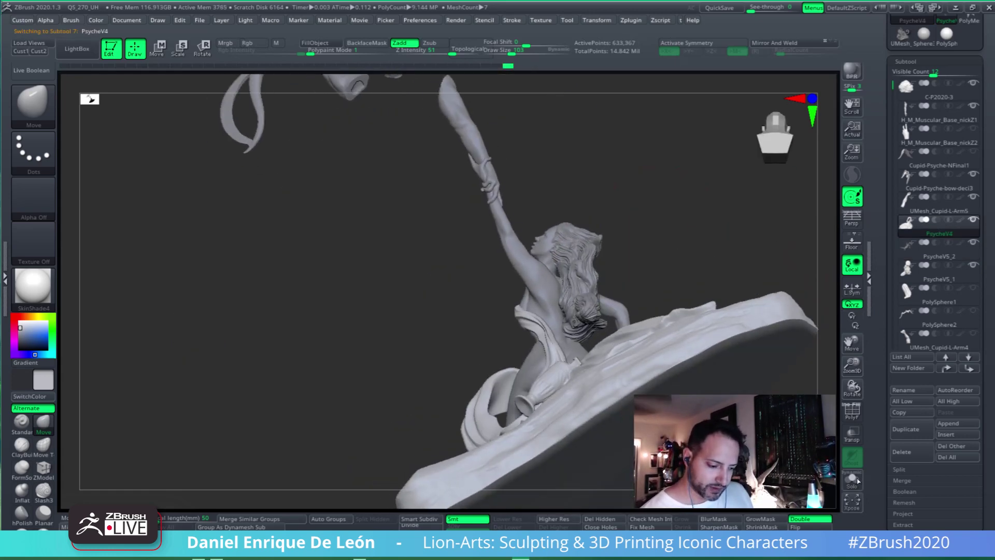
pyautogui.keyDown('alt'); pyautogui.click(654, 331); pyautogui.keyUp('alt')
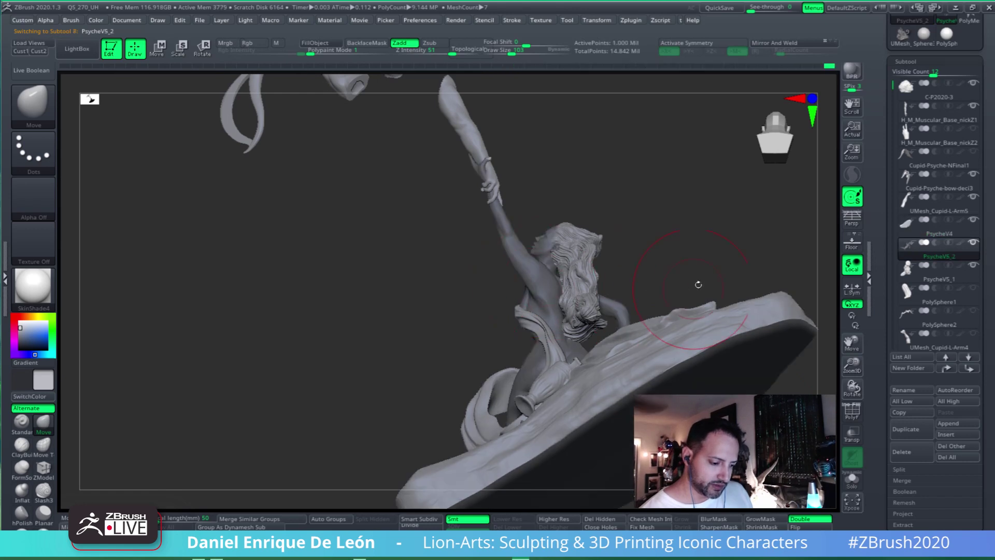
pyautogui.keyDown('alt'); pyautogui.click(736, 310); pyautogui.keyUp('alt')
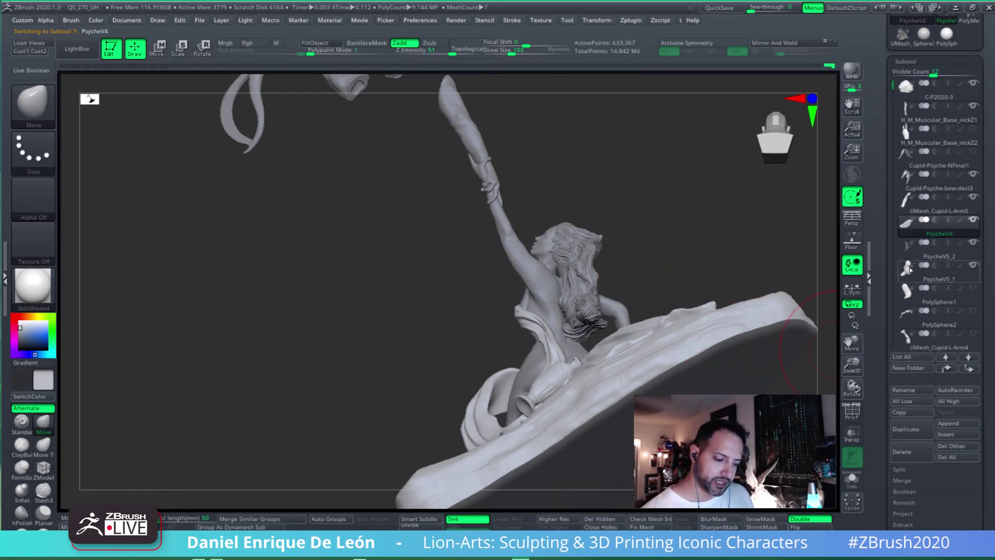
pyautogui.click(973, 219)
pyautogui.keyDown('alt'); pyautogui.click(516, 242); pyautogui.keyUp('alt')
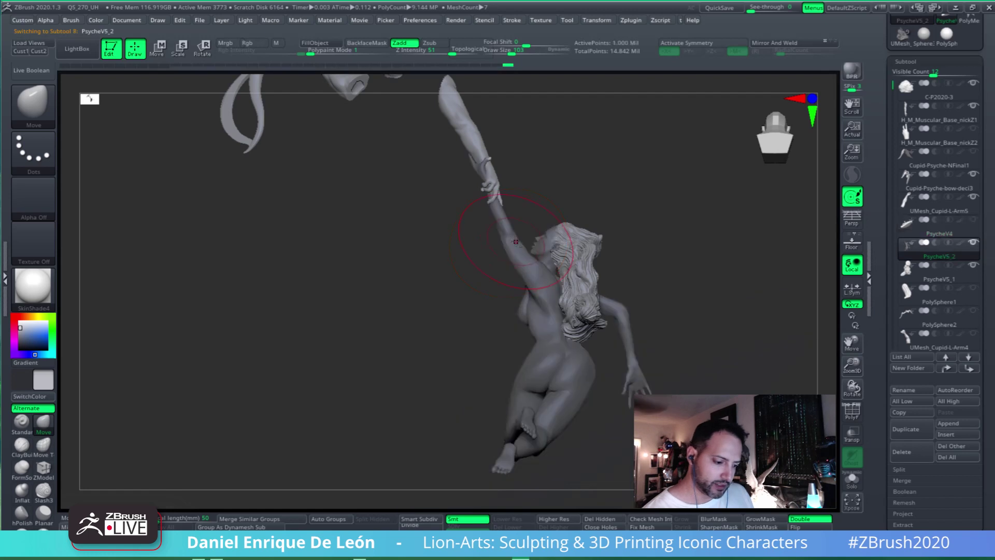
# Isolate the part of Psyche's mesh around the hand gripping Cupid's arm, hiding the rest of her body
pyautogui.moveTo(747, 247)
pyautogui.keyDown('alt'); pyautogui.mouseDown()
pyautogui.moveTo(810, 365)
pyautogui.moveTo(628, 353)
pyautogui.moveTo(642, 369)
pyautogui.mouseUp(); pyautogui.keyUp('alt')
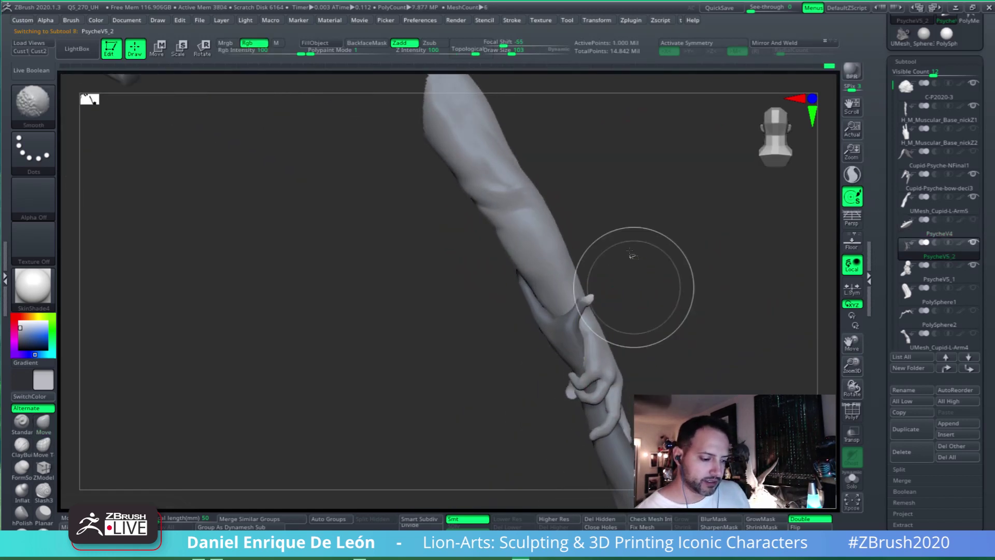
pyautogui.moveTo(398, 209)
pyautogui.keyDown('ctrl'); pyautogui.keyDown('shift'); pyautogui.mouseDown()
pyautogui.moveTo(633, 107)
pyautogui.moveTo(622, 493)
pyautogui.moveTo(424, 495)
pyautogui.mouseUp(); pyautogui.keyUp('shift'); pyautogui.keyUp('ctrl')
pyautogui.keyDown('alt'); pyautogui.moveTo(609, 321); pyautogui.dragTo(579, 255); pyautogui.keyUp('alt')
pyautogui.moveTo(677, 250)
pyautogui.keyDown('alt'); pyautogui.mouseDown()
pyautogui.moveTo(613, 244)
pyautogui.moveTo(581, 274)
pyautogui.moveTo(588, 284)
pyautogui.moveTo(635, 270)
pyautogui.moveTo(595, 311)
pyautogui.moveTo(597, 333)
pyautogui.mouseUp(); pyautogui.keyUp('alt')
pyautogui.moveTo(618, 267)
pyautogui.mouseDown(button='right')
pyautogui.moveTo(643, 293)
pyautogui.moveTo(618, 277)
pyautogui.moveTo(637, 290)
pyautogui.moveTo(653, 259)
pyautogui.moveTo(661, 333)
pyautogui.moveTo(644, 300)
pyautogui.moveTo(614, 293)
pyautogui.moveTo(642, 282)
pyautogui.moveTo(609, 270)
pyautogui.moveTo(605, 293)
pyautogui.moveTo(644, 262)
pyautogui.mouseUp(button='right')
# Smooth the pad of Psyche's thumb and refine its contour with the Move brush
pyautogui.press('shift')
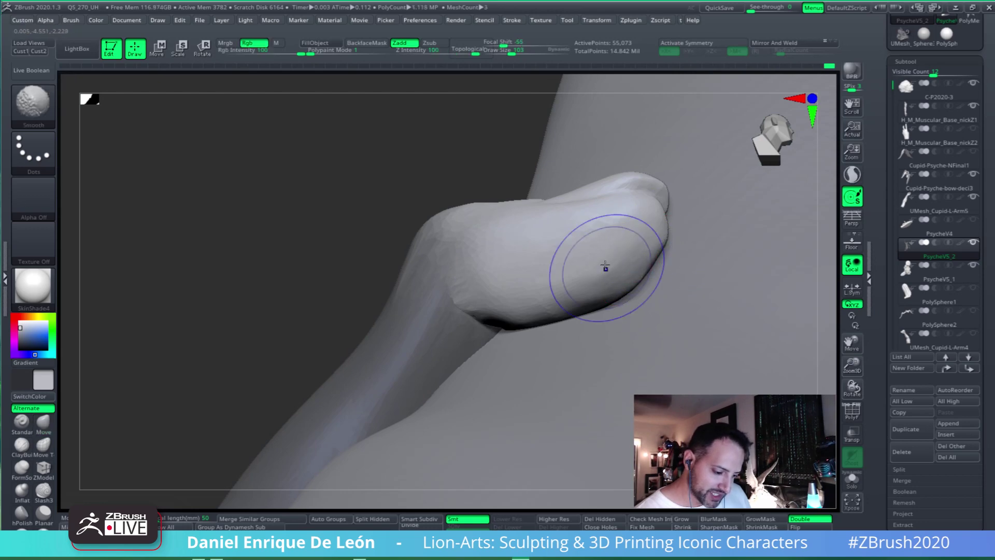
pyautogui.moveTo(556, 304)
pyautogui.mouseDown(button='right')
pyautogui.moveTo(643, 272)
pyautogui.moveTo(622, 275)
pyautogui.mouseUp(button='right')
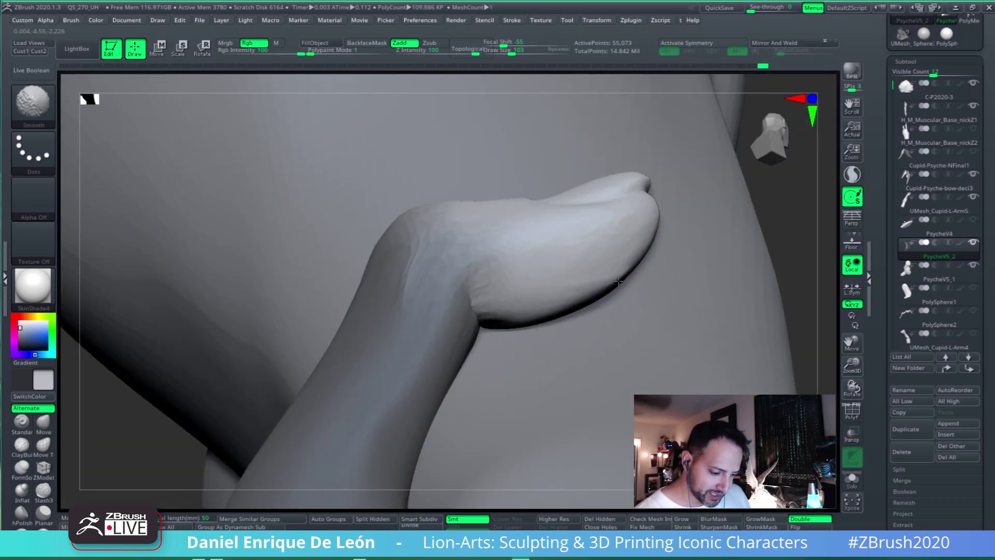
pyautogui.press('b')
pyautogui.press('m')
pyautogui.press('v')
pyautogui.moveTo(633, 245)
pyautogui.mouseDown(button='right')
pyautogui.moveTo(617, 294)
pyautogui.moveTo(632, 295)
pyautogui.moveTo(627, 308)
pyautogui.moveTo(621, 298)
pyautogui.moveTo(626, 318)
pyautogui.moveTo(628, 289)
pyautogui.moveTo(588, 295)
pyautogui.moveTo(607, 324)
pyautogui.moveTo(615, 195)
pyautogui.moveTo(633, 225)
pyautogui.moveTo(613, 211)
pyautogui.moveTo(616, 264)
pyautogui.mouseUp(button='right')
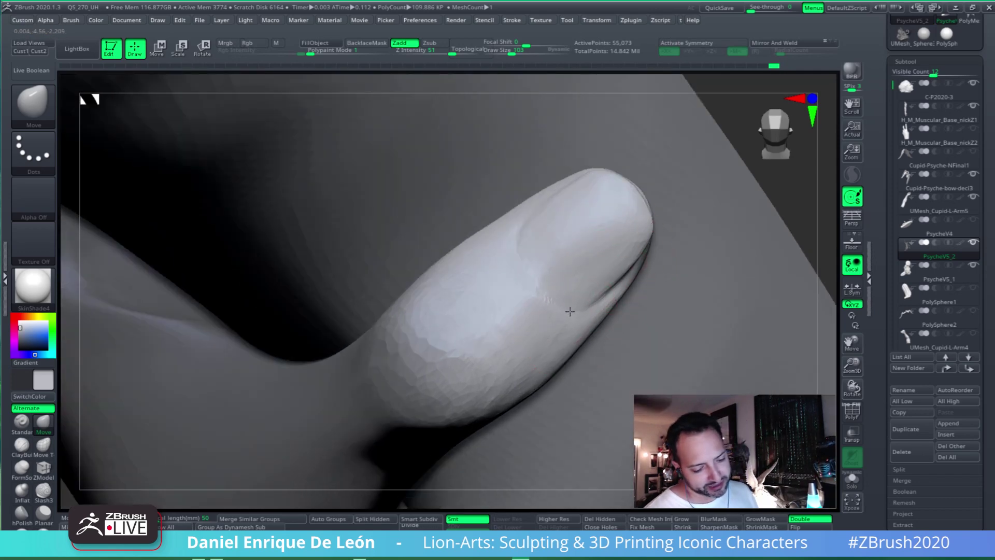
pyautogui.moveTo(545, 260)
pyautogui.mouseDown(button='right')
pyautogui.moveTo(576, 251)
pyautogui.moveTo(640, 317)
pyautogui.moveTo(612, 244)
pyautogui.moveTo(640, 269)
pyautogui.mouseUp(button='right')
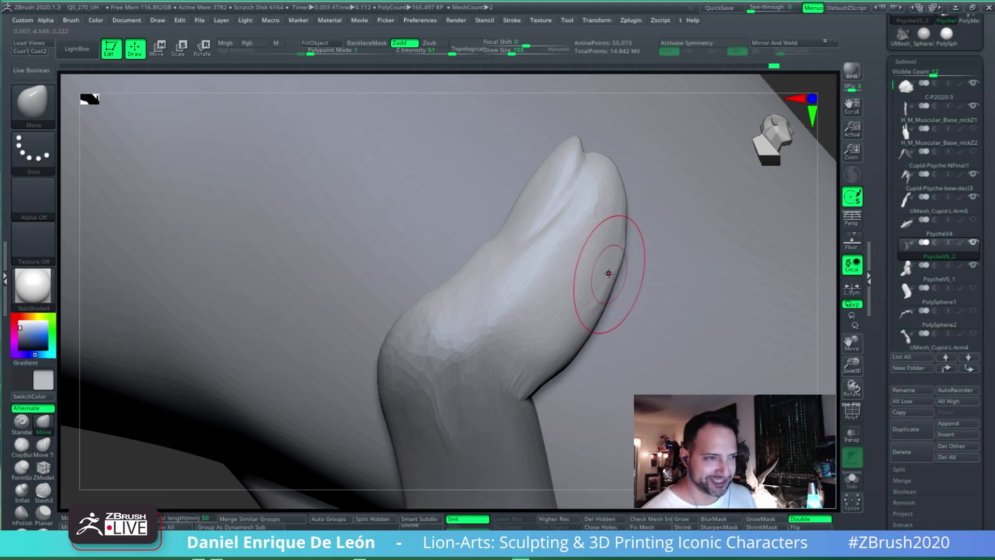
pyautogui.moveTo(631, 288)
pyautogui.mouseDown(button='right')
pyautogui.moveTo(599, 233)
pyautogui.moveTo(610, 229)
pyautogui.moveTo(615, 260)
pyautogui.moveTo(551, 253)
pyautogui.moveTo(590, 251)
pyautogui.moveTo(577, 215)
pyautogui.mouseUp(button='right')
pyautogui.moveTo(384, 143)
pyautogui.mouseDown(button='right')
pyautogui.moveTo(415, 174)
pyautogui.moveTo(413, 163)
pyautogui.moveTo(440, 169)
pyautogui.mouseUp(button='right')
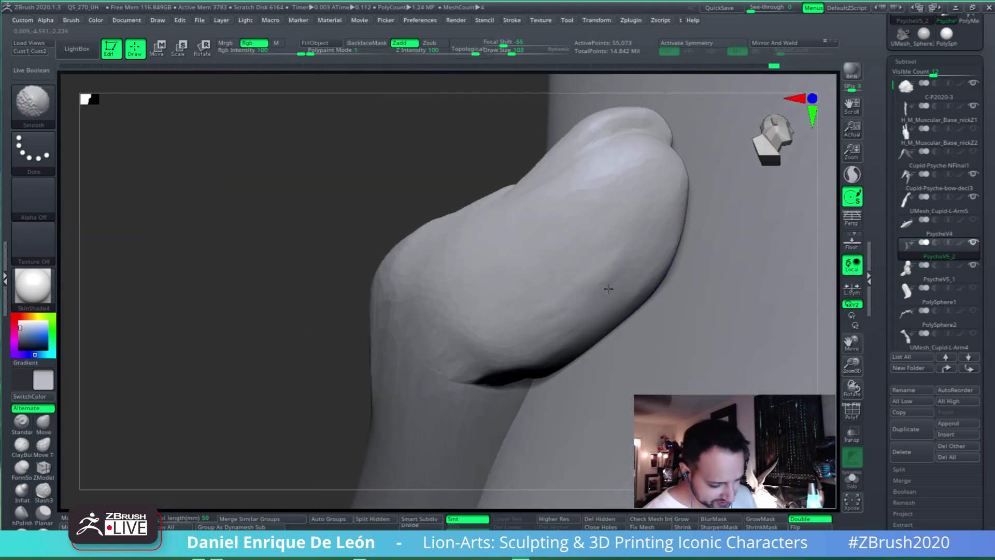
# Reshape the side of the thumb below the nail with the Move brush, following the curve of Cupid's arm
pyautogui.moveTo(639, 273)
pyautogui.mouseDown(button='right')
pyautogui.moveTo(673, 300)
pyautogui.moveTo(640, 247)
pyautogui.moveTo(609, 236)
pyautogui.moveTo(604, 256)
pyautogui.moveTo(644, 289)
pyautogui.moveTo(637, 271)
pyautogui.moveTo(644, 292)
pyautogui.moveTo(600, 306)
pyautogui.mouseUp(button='right')
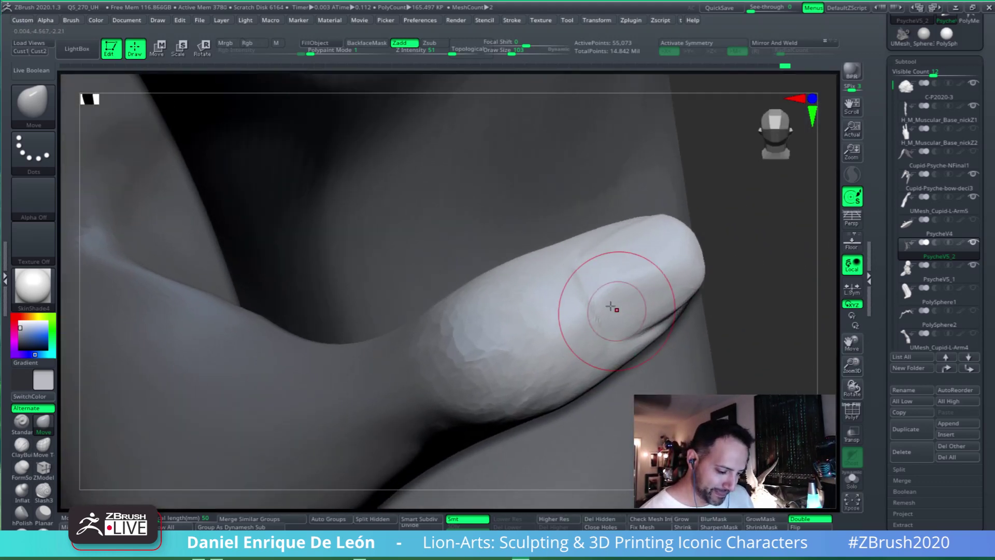
pyautogui.moveTo(608, 341); pyautogui.dragTo(616, 371)
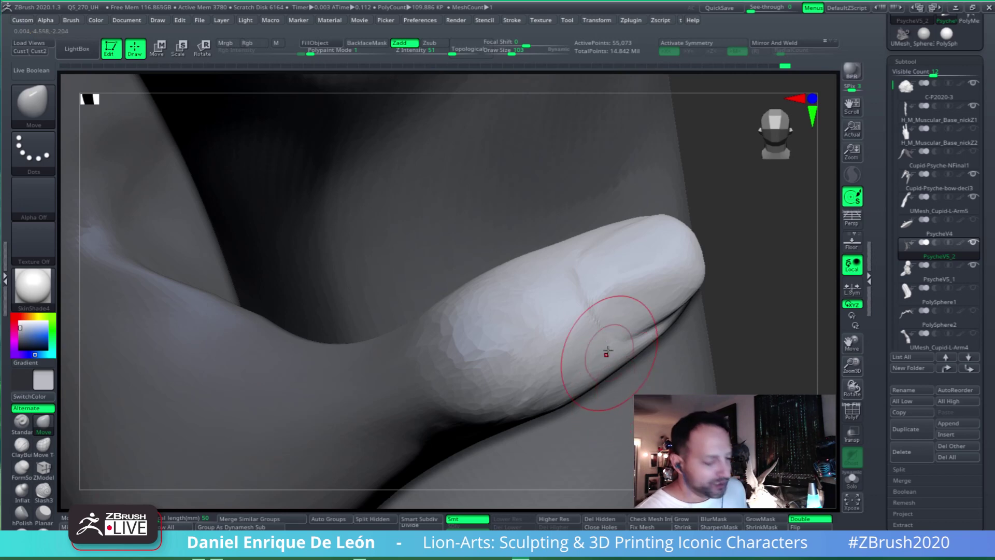
pyautogui.moveTo(640, 324); pyautogui.dragTo(629, 295, button='right')
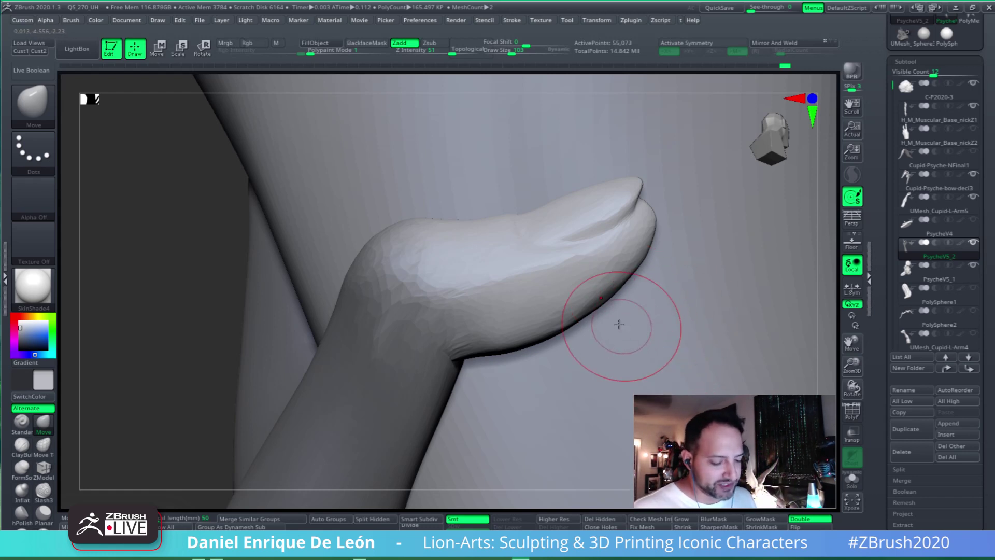
pyautogui.moveTo(619, 275)
pyautogui.keyDown('alt'); pyautogui.mouseDown(button='right')
pyautogui.moveTo(621, 299)
pyautogui.moveTo(604, 285)
pyautogui.mouseUp(button='right'); pyautogui.keyUp('alt')
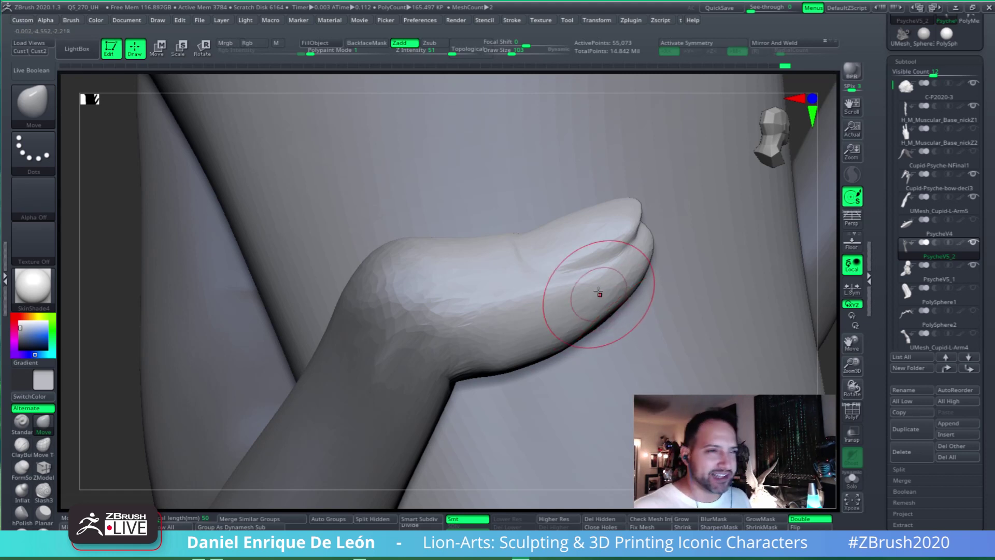
pyautogui.moveTo(595, 289)
pyautogui.keyDown('alt'); pyautogui.mouseDown(button='right')
pyautogui.moveTo(617, 268)
pyautogui.moveTo(626, 284)
pyautogui.moveTo(615, 285)
pyautogui.moveTo(628, 285)
pyautogui.mouseUp(button='right'); pyautogui.keyUp('alt')
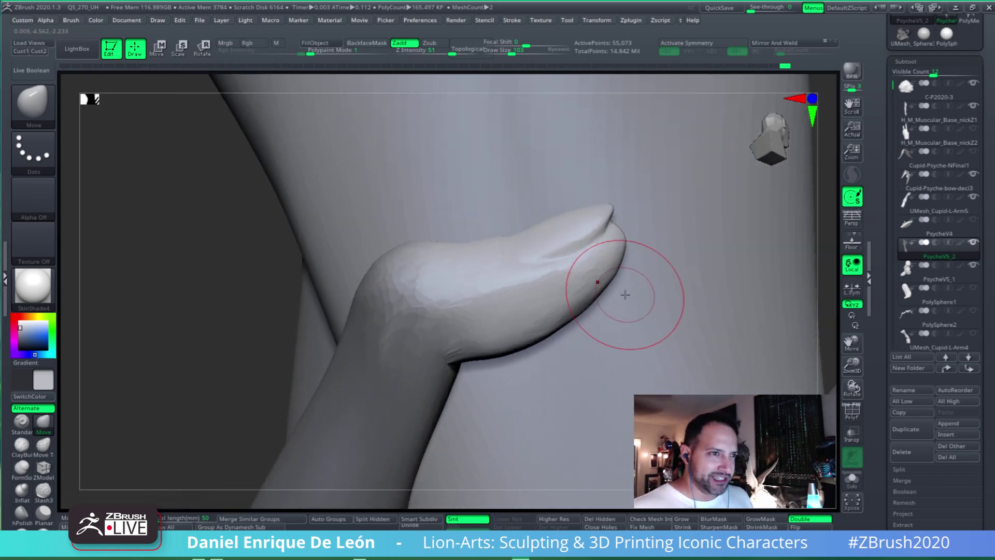
# Smooth the side of Psyche's thumb below the nail, checking how it meets the web of the hand
pyautogui.keyDown('ctrl'); pyautogui.moveTo(641, 251); pyautogui.dragTo(632, 263, button='right'); pyautogui.keyUp('ctrl')
pyautogui.moveTo(630, 229)
pyautogui.mouseDown(button='right')
pyautogui.moveTo(629, 216)
pyautogui.moveTo(619, 269)
pyautogui.moveTo(638, 297)
pyautogui.mouseUp(button='right')
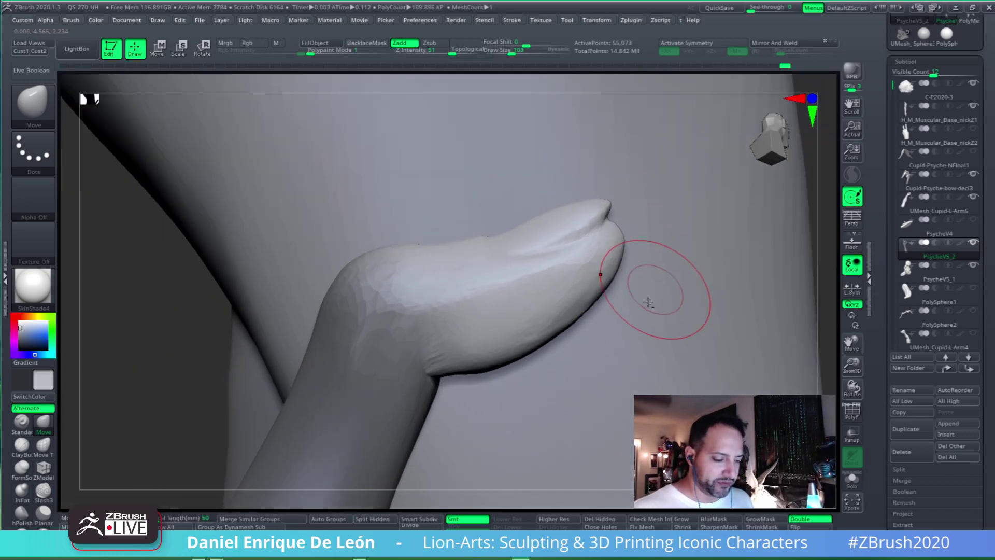
pyautogui.moveTo(597, 328); pyautogui.dragTo(582, 315, button='right')
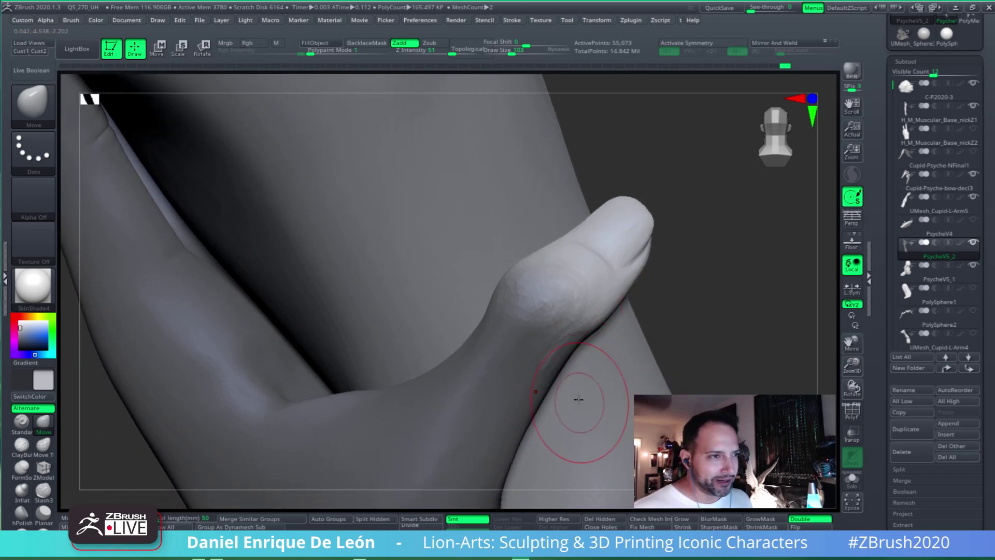
pyautogui.moveTo(579, 400)
pyautogui.mouseDown(button='right')
pyautogui.moveTo(573, 351)
pyautogui.moveTo(608, 269)
pyautogui.moveTo(665, 343)
pyautogui.moveTo(595, 389)
pyautogui.mouseUp(button='right')
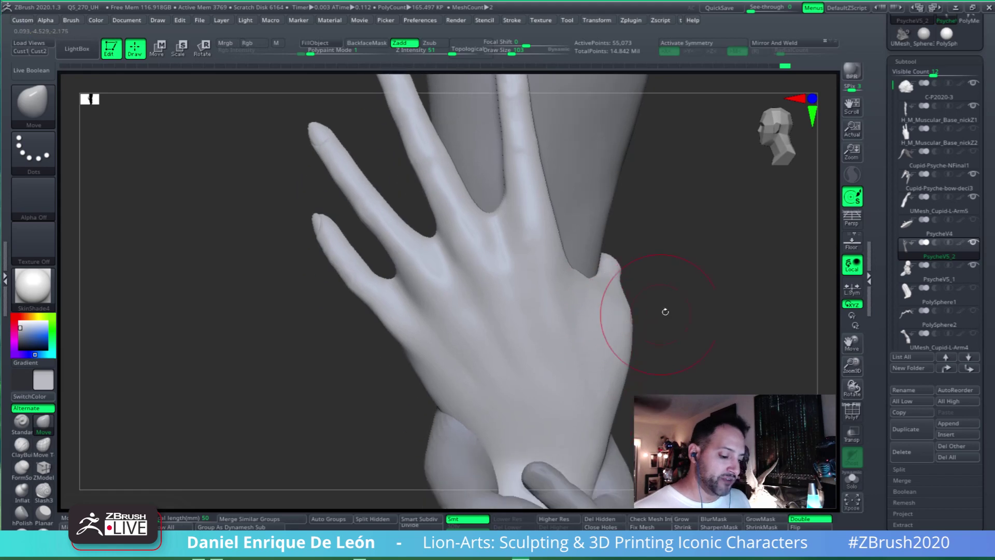
pyautogui.moveTo(665, 312)
pyautogui.mouseDown(button='right')
pyautogui.moveTo(573, 333)
pyautogui.moveTo(560, 327)
pyautogui.moveTo(558, 60)
pyautogui.mouseUp(button='right')
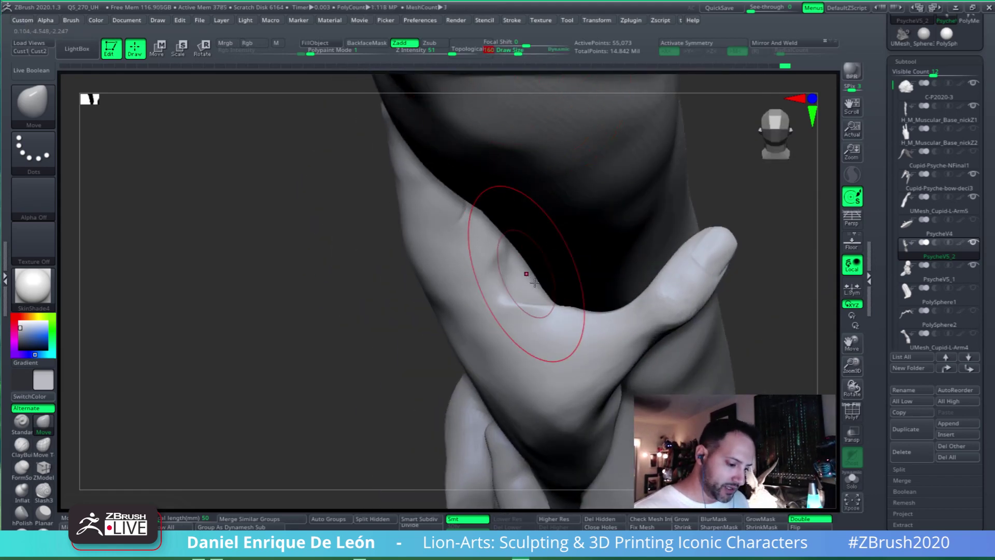
pyautogui.moveTo(534, 283)
pyautogui.mouseDown(button='right')
pyautogui.moveTo(482, 250)
pyautogui.moveTo(531, 339)
pyautogui.moveTo(560, 322)
pyautogui.moveTo(555, 267)
pyautogui.moveTo(615, 300)
pyautogui.moveTo(625, 340)
pyautogui.moveTo(599, 333)
pyautogui.moveTo(619, 272)
pyautogui.moveTo(586, 248)
pyautogui.moveTo(588, 277)
pyautogui.moveTo(562, 130)
pyautogui.mouseUp(button='right')
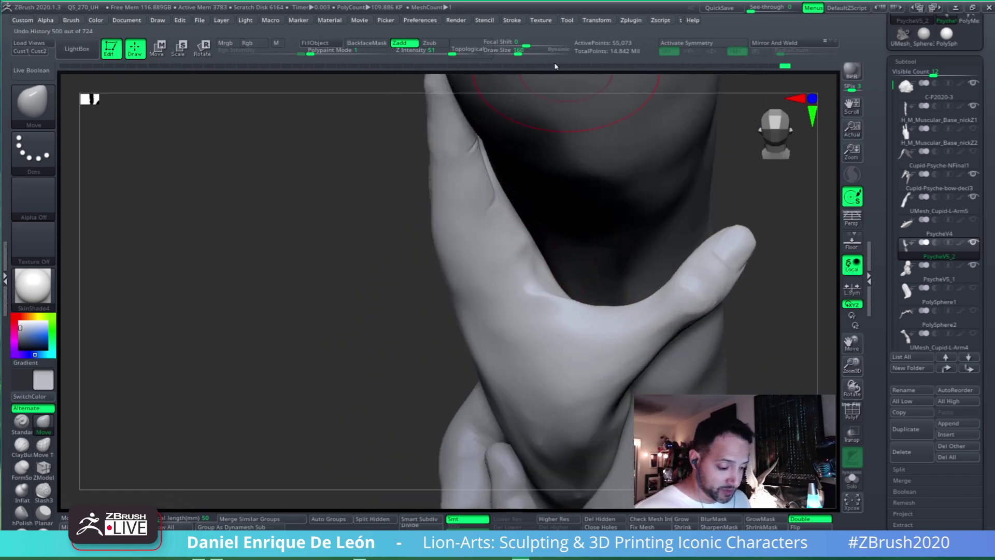
pyautogui.moveTo(555, 220)
pyautogui.keyDown('ctrl'); pyautogui.mouseDown(button='right')
pyautogui.moveTo(570, 296)
pyautogui.moveTo(642, 362)
pyautogui.moveTo(603, 394)
pyautogui.moveTo(613, 344)
pyautogui.mouseUp(button='right'); pyautogui.keyUp('ctrl')
pyautogui.press('shift')
pyautogui.press('shift')
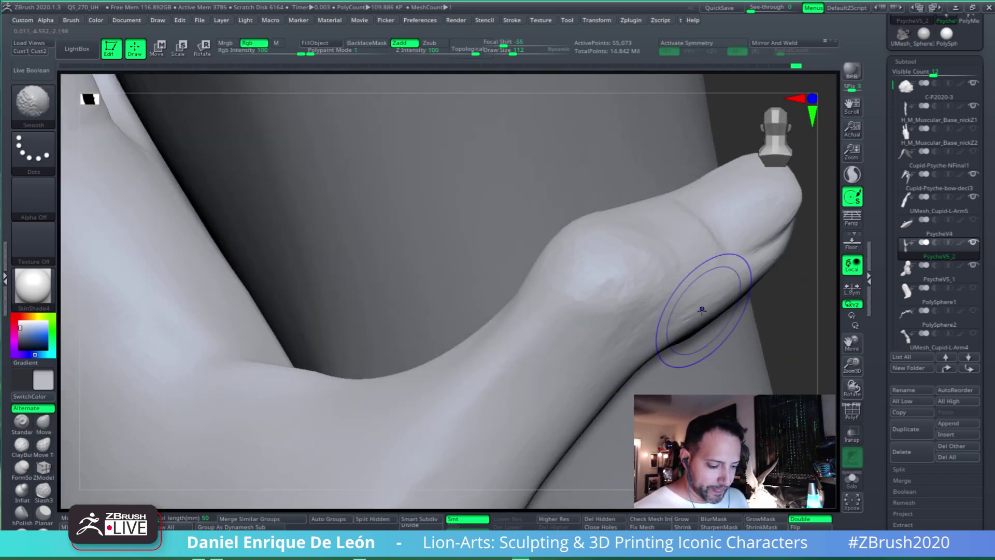
# Set the Move brush draw size to 127 and adjust the thumb's contour around Cupid's arm
pyautogui.moveTo(629, 360)
pyautogui.mouseDown(button='right')
pyautogui.moveTo(617, 342)
pyautogui.moveTo(630, 349)
pyautogui.moveTo(686, 278)
pyautogui.moveTo(661, 290)
pyautogui.moveTo(633, 249)
pyautogui.moveTo(678, 280)
pyautogui.moveTo(611, 163)
pyautogui.mouseUp(button='right')
pyautogui.moveTo(513, 54); pyautogui.dragTo(528, 60)
pyautogui.moveTo(640, 239)
pyautogui.mouseDown(button='right')
pyautogui.moveTo(630, 252)
pyautogui.moveTo(615, 210)
pyautogui.mouseUp(button='right')
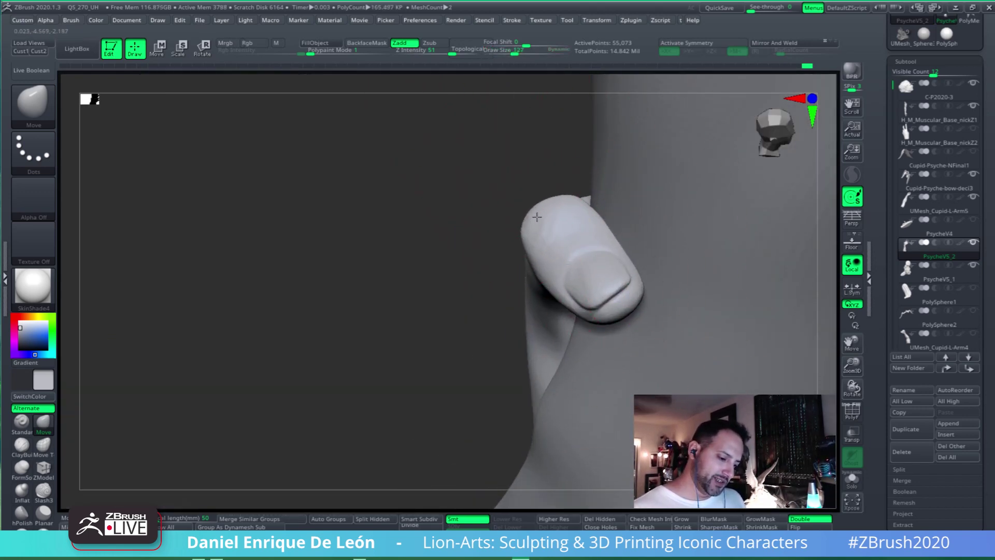
pyautogui.moveTo(582, 212)
pyautogui.mouseDown(button='right')
pyautogui.moveTo(600, 227)
pyautogui.moveTo(604, 213)
pyautogui.moveTo(582, 262)
pyautogui.moveTo(558, 284)
pyautogui.moveTo(564, 312)
pyautogui.moveTo(595, 299)
pyautogui.moveTo(587, 311)
pyautogui.moveTo(600, 380)
pyautogui.moveTo(604, 275)
pyautogui.moveTo(639, 275)
pyautogui.moveTo(622, 310)
pyautogui.moveTo(589, 289)
pyautogui.moveTo(600, 259)
pyautogui.moveTo(602, 306)
pyautogui.moveTo(612, 295)
pyautogui.moveTo(629, 318)
pyautogui.mouseUp(button='right')
# Mask the four fingers and the palm of Psyche's gripping hand with MaskLasso
pyautogui.keyDown('ctrl'); pyautogui.moveTo(396, 373); pyautogui.dragTo(594, 218); pyautogui.keyUp('ctrl')
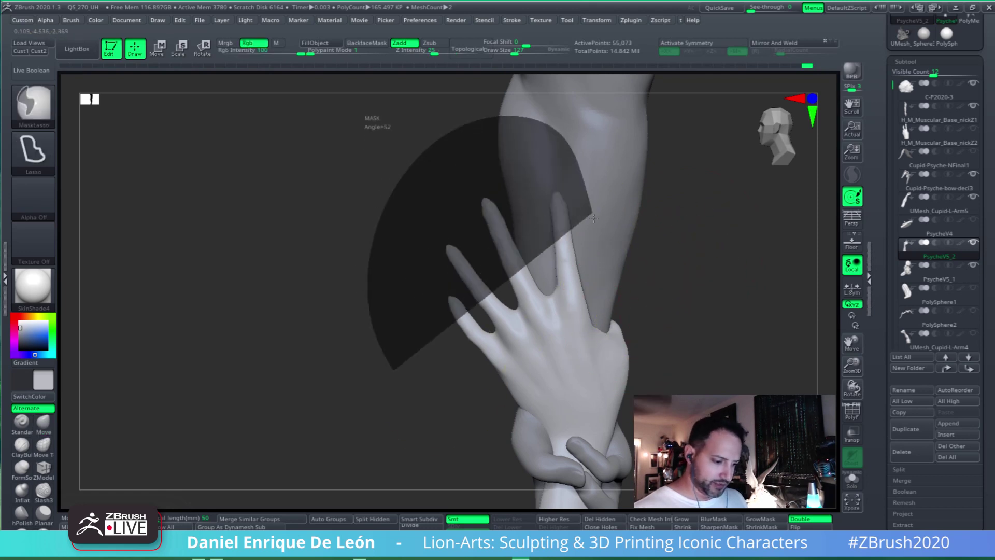
pyautogui.keyDown('ctrl'); pyautogui.moveTo(571, 374); pyautogui.dragTo(466, 384); pyautogui.keyUp('ctrl')
pyautogui.moveTo(614, 362)
pyautogui.keyDown('alt'); pyautogui.mouseDown(button='right')
pyautogui.moveTo(603, 292)
pyautogui.moveTo(619, 282)
pyautogui.moveTo(625, 292)
pyautogui.moveTo(616, 350)
pyautogui.moveTo(628, 329)
pyautogui.moveTo(606, 280)
pyautogui.moveTo(610, 324)
pyautogui.moveTo(588, 303)
pyautogui.moveTo(637, 290)
pyautogui.mouseUp(button='right'); pyautogui.keyUp('alt')
pyautogui.moveTo(344, 393)
pyautogui.keyDown('ctrl'); pyautogui.mouseDown()
pyautogui.moveTo(497, 86)
pyautogui.moveTo(629, 259)
pyautogui.moveTo(603, 389)
pyautogui.moveTo(492, 495)
pyautogui.mouseUp(); pyautogui.keyUp('ctrl')
pyautogui.keyDown('ctrl'); pyautogui.moveTo(544, 422); pyautogui.dragTo(541, 373, button='right'); pyautogui.keyUp('ctrl')
# Unmask the thumb while the hand is shown solo, blur the mask's edge and invert the mask
pyautogui.click(852, 480)
pyautogui.moveTo(645, 365)
pyautogui.keyDown('ctrl'); pyautogui.mouseDown(button='right')
pyautogui.moveTo(650, 381)
pyautogui.moveTo(621, 342)
pyautogui.moveTo(636, 322)
pyautogui.mouseUp(button='right'); pyautogui.keyUp('ctrl')
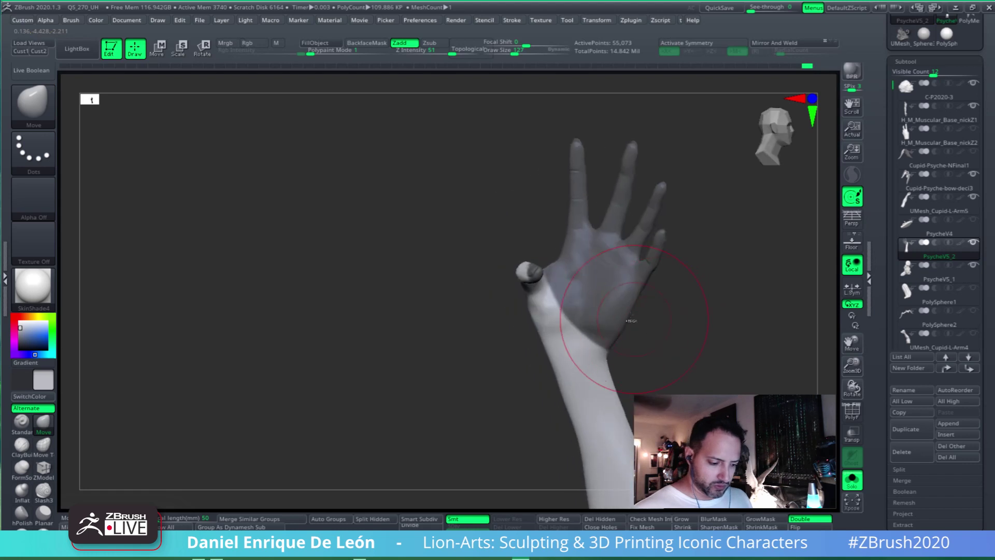
pyautogui.moveTo(594, 297); pyautogui.dragTo(567, 305, button='right')
pyautogui.moveTo(459, 302)
pyautogui.keyDown('ctrl'); pyautogui.mouseDown()
pyautogui.moveTo(514, 179)
pyautogui.moveTo(524, 196)
pyautogui.mouseUp(); pyautogui.keyUp('ctrl')
pyautogui.moveTo(549, 373); pyautogui.dragTo(637, 269, button='right')
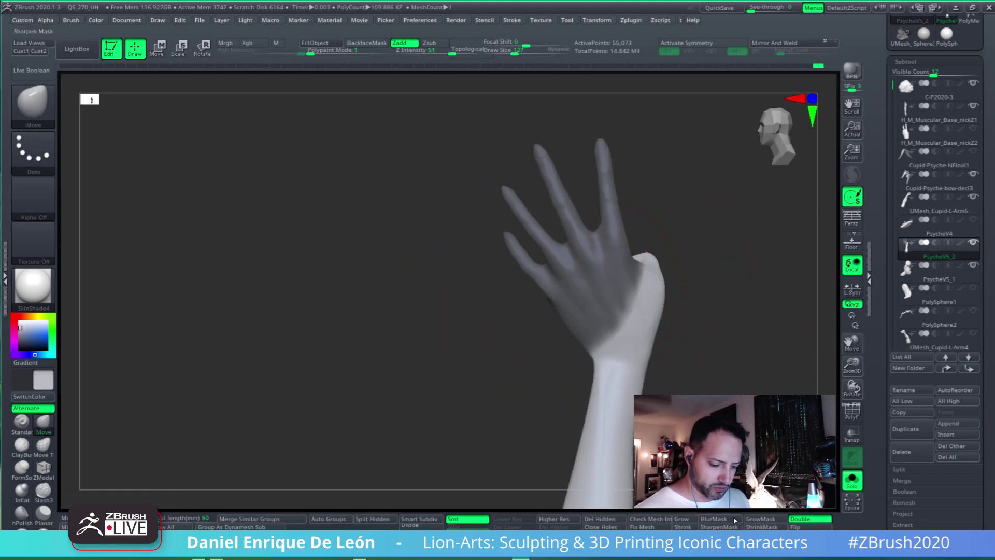
pyautogui.moveTo(679, 300); pyautogui.dragTo(726, 357, button='right')
pyautogui.click(852, 479)
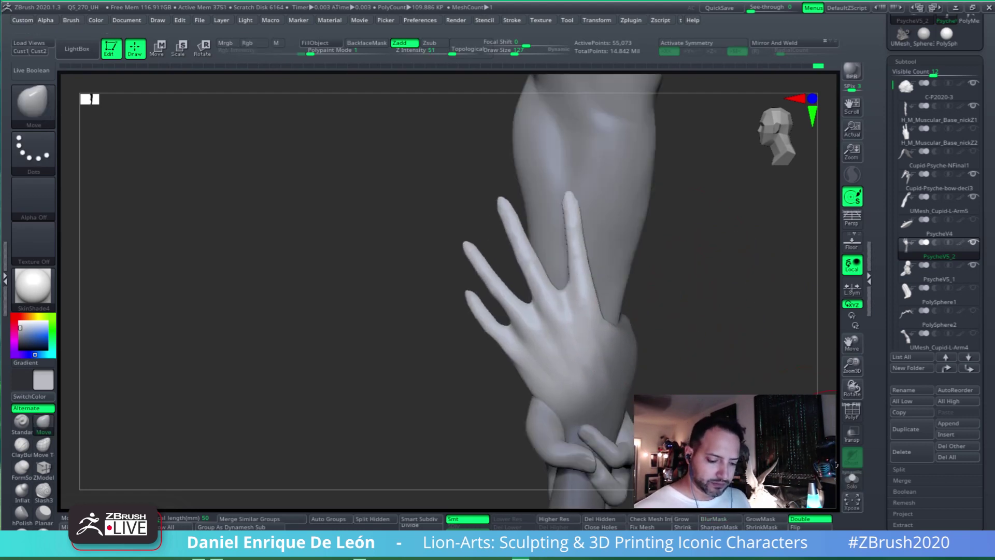
# Rotate the unmasked palm and fingers slightly with a Transpose line running from the wrist up the hand
pyautogui.moveTo(587, 265); pyautogui.dragTo(595, 316, button='right')
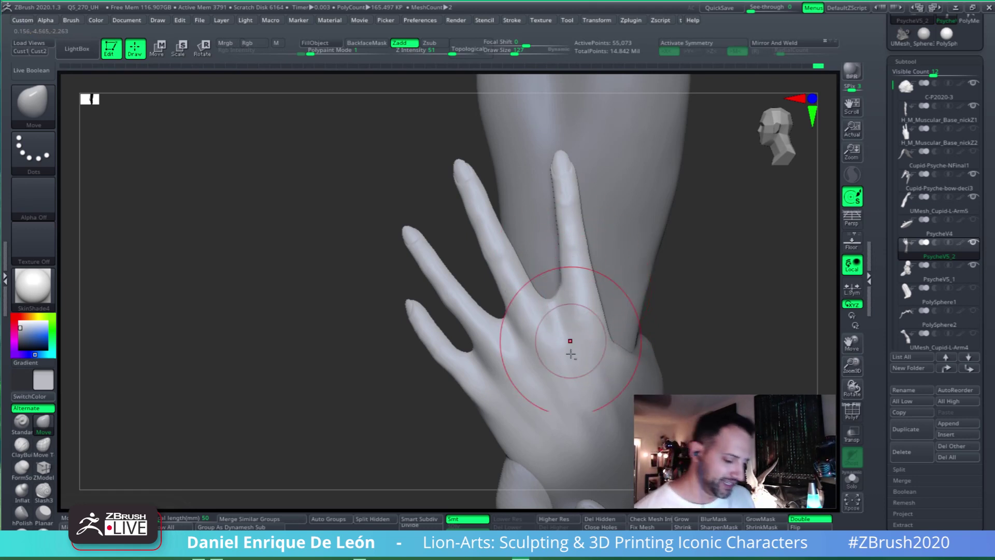
pyautogui.moveTo(571, 358)
pyautogui.keyDown('alt'); pyautogui.mouseDown(button='right')
pyautogui.moveTo(571, 293)
pyautogui.moveTo(611, 322)
pyautogui.moveTo(674, 300)
pyautogui.moveTo(596, 357)
pyautogui.mouseUp(button='right'); pyautogui.keyUp('alt')
pyautogui.moveTo(644, 381)
pyautogui.mouseDown(button='right')
pyautogui.moveTo(627, 362)
pyautogui.moveTo(666, 317)
pyautogui.moveTo(611, 362)
pyautogui.moveTo(605, 234)
pyautogui.mouseUp(button='right')
pyautogui.press('r')
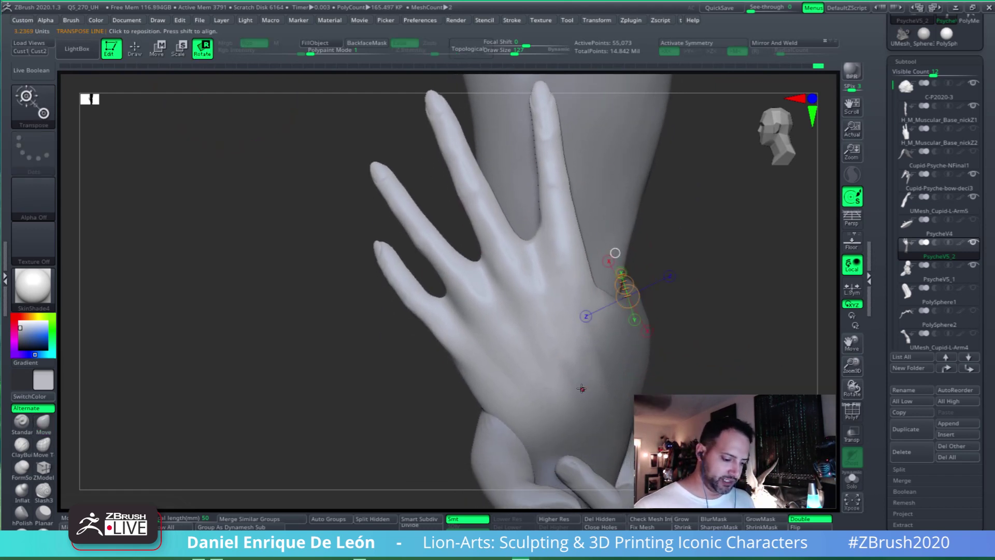
pyautogui.moveTo(582, 388); pyautogui.dragTo(660, 190)
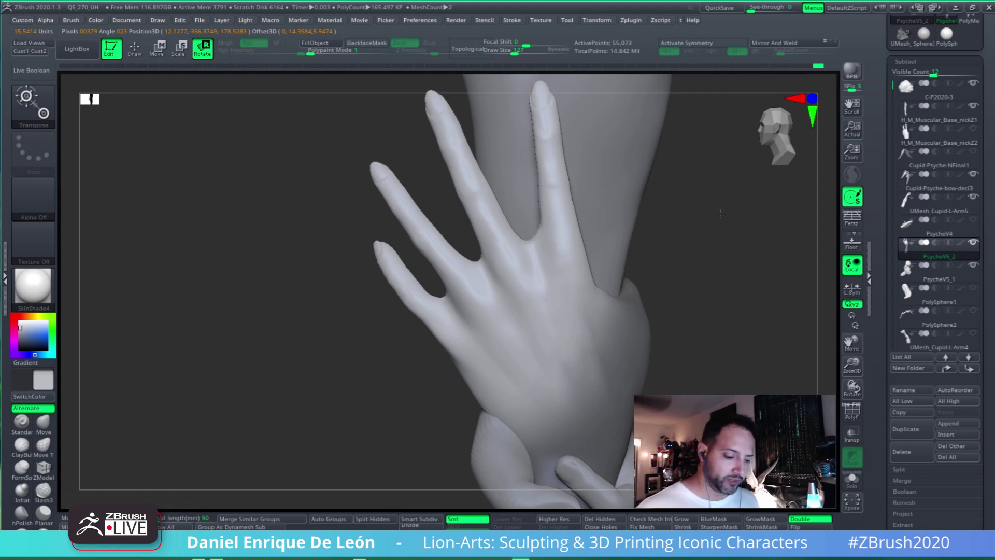
pyautogui.moveTo(715, 192); pyautogui.dragTo(695, 212, button='right')
pyautogui.moveTo(637, 223); pyautogui.dragTo(634, 224)
pyautogui.moveTo(733, 253); pyautogui.dragTo(687, 198, button='right')
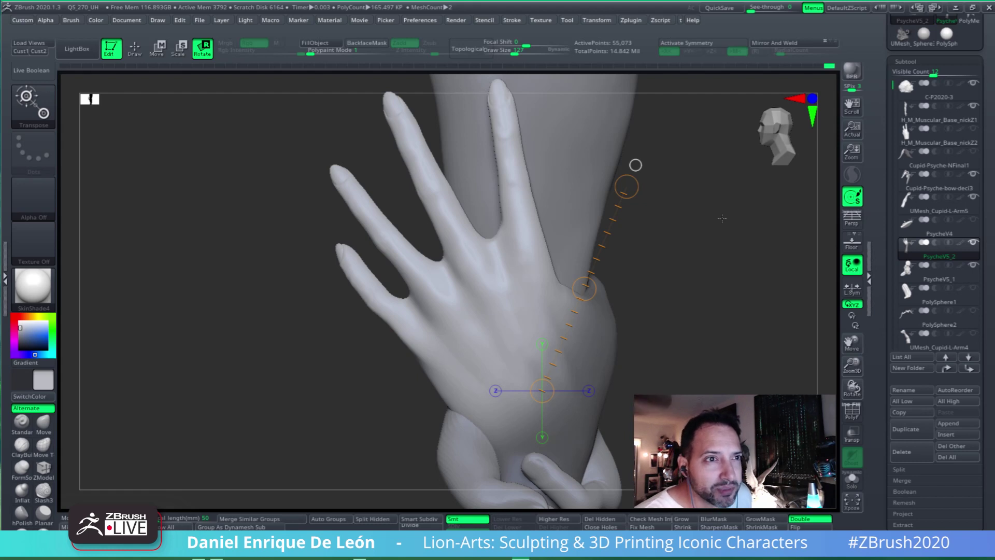
pyautogui.moveTo(703, 248); pyautogui.dragTo(690, 255)
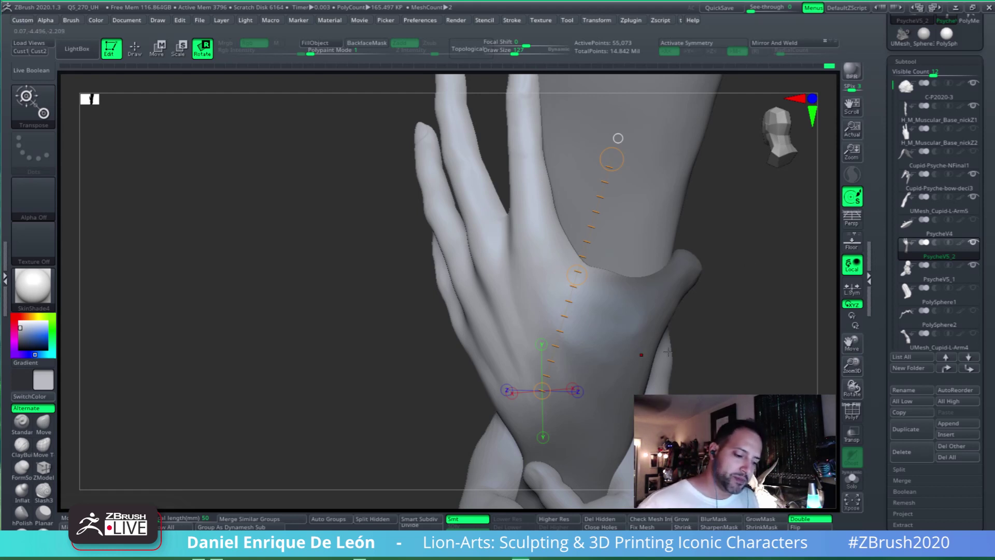
pyautogui.moveTo(668, 351); pyautogui.dragTo(528, 285)
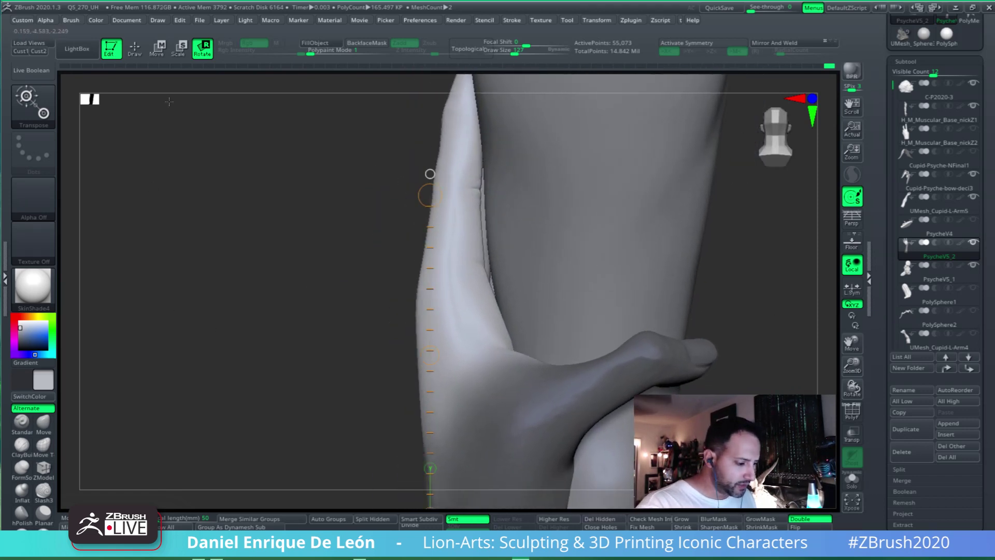
# Push the index finger and the side of the hand closer to Cupid's arm with a large Move brush
pyautogui.click(135, 48)
pyautogui.click(525, 54)
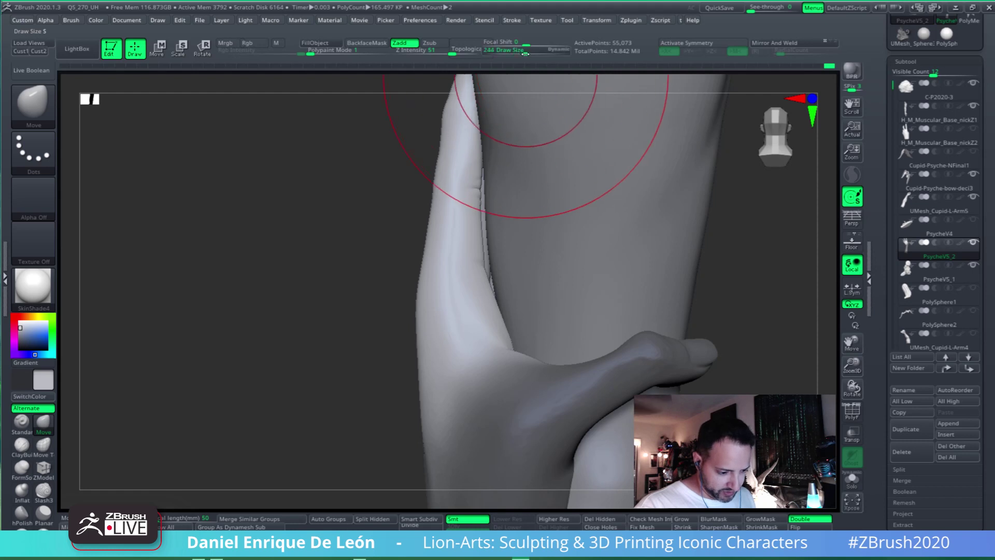
pyautogui.moveTo(525, 54); pyautogui.dragTo(526, 54)
pyautogui.moveTo(464, 283); pyautogui.dragTo(486, 281)
pyautogui.moveTo(741, 244)
pyautogui.mouseDown()
pyautogui.moveTo(615, 232)
pyautogui.moveTo(575, 244)
pyautogui.mouseUp()
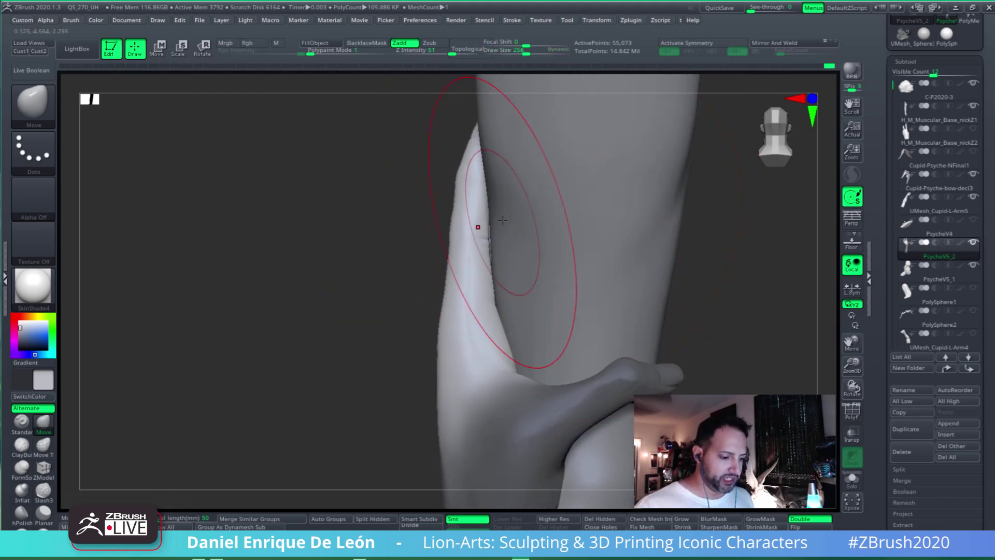
pyautogui.moveTo(502, 220); pyautogui.dragTo(518, 256)
# Reduce the Move brush size and fit the index finger's underside against Cupid's arm
pyautogui.click(520, 52)
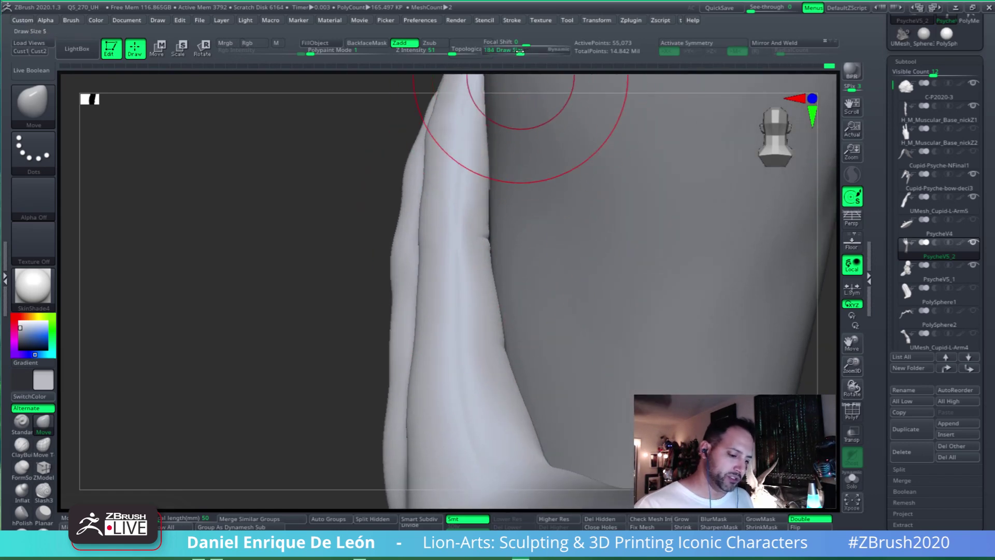
pyautogui.moveTo(520, 52); pyautogui.dragTo(518, 52)
pyautogui.moveTo(487, 242)
pyautogui.mouseDown()
pyautogui.moveTo(546, 224)
pyautogui.moveTo(573, 247)
pyautogui.moveTo(561, 337)
pyautogui.moveTo(561, 228)
pyautogui.moveTo(562, 266)
pyautogui.moveTo(529, 256)
pyautogui.moveTo(526, 235)
pyautogui.moveTo(555, 249)
pyautogui.moveTo(539, 251)
pyautogui.mouseUp()
# Mask the tip of the index finger down to its last joint and soften the mask's edge
pyautogui.moveTo(735, 235)
pyautogui.keyDown('ctrl'); pyautogui.keyDown('shift'); pyautogui.mouseDown()
pyautogui.moveTo(414, 218)
pyautogui.moveTo(417, 259)
pyautogui.moveTo(655, 250)
pyautogui.mouseUp(); pyautogui.keyUp('shift'); pyautogui.keyUp('ctrl')
pyautogui.moveTo(755, 307)
pyautogui.mouseDown()
pyautogui.moveTo(705, 322)
pyautogui.moveTo(755, 316)
pyautogui.moveTo(755, 306)
pyautogui.mouseUp()
pyautogui.moveTo(503, 331); pyautogui.dragTo(524, 290)
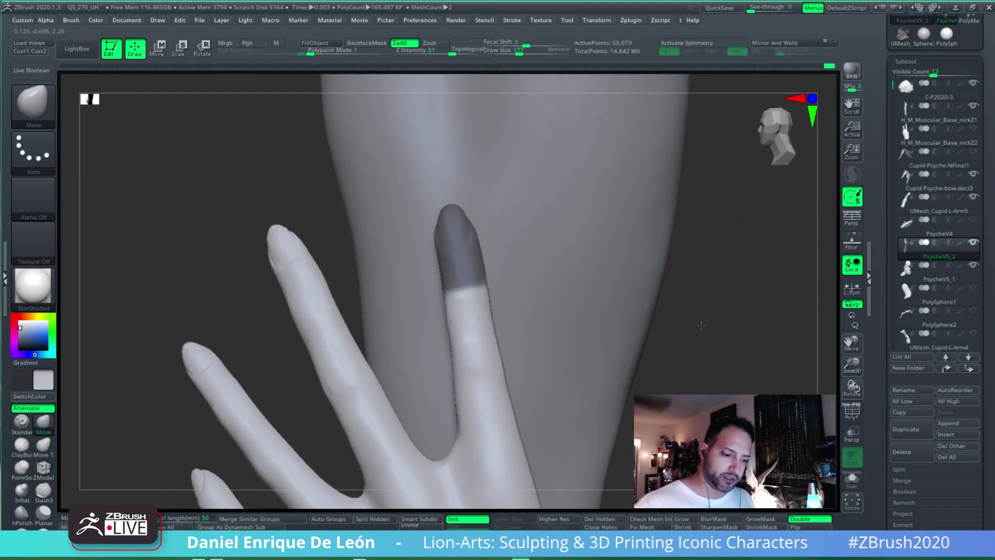
pyautogui.moveTo(761, 275)
pyautogui.keyDown('ctrl'); pyautogui.keyDown('shift'); pyautogui.mouseDown()
pyautogui.moveTo(476, 98)
pyautogui.moveTo(422, 294)
pyautogui.moveTo(523, 324)
pyautogui.moveTo(733, 275)
pyautogui.moveTo(752, 284)
pyautogui.moveTo(400, 159)
pyautogui.moveTo(673, 337)
pyautogui.moveTo(777, 304)
pyautogui.moveTo(539, 279)
pyautogui.mouseUp(); pyautogui.keyUp('shift'); pyautogui.keyUp('ctrl')
pyautogui.keyDown('ctrl'); pyautogui.click(481, 231); pyautogui.keyUp('ctrl')
pyautogui.keyDown('ctrl'); pyautogui.click(483, 232); pyautogui.keyUp('ctrl')
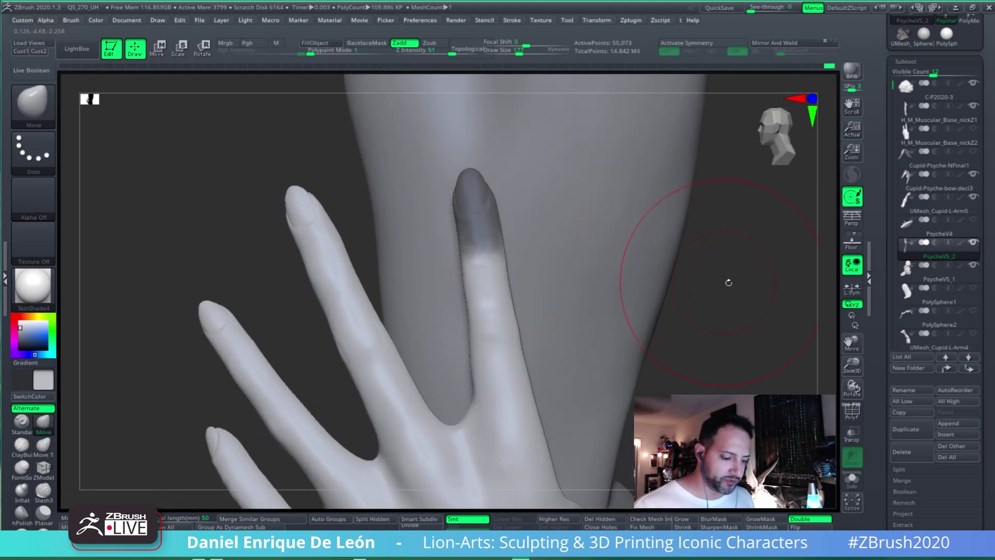
# Invert the mask so only the index fingertip can be edited, and refine the mask boundary at the joint
pyautogui.keyDown('ctrl'); pyautogui.click(733, 270); pyautogui.keyUp('ctrl')
pyautogui.moveTo(735, 264)
pyautogui.mouseDown()
pyautogui.moveTo(515, 283)
pyautogui.moveTo(616, 287)
pyautogui.moveTo(619, 267)
pyautogui.mouseUp()
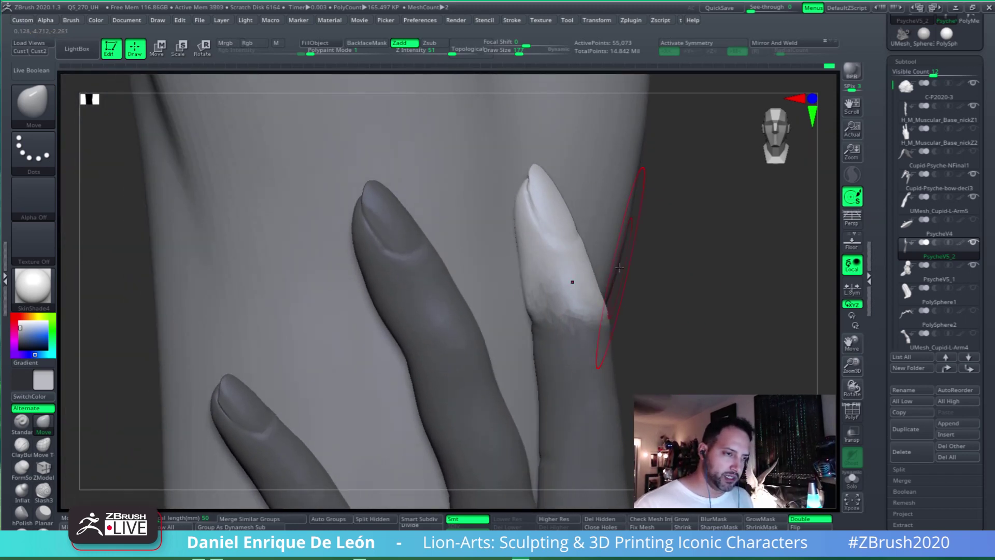
pyautogui.moveTo(682, 121)
pyautogui.keyDown('ctrl'); pyautogui.mouseDown()
pyautogui.moveTo(673, 305)
pyautogui.moveTo(470, 214)
pyautogui.mouseUp(); pyautogui.keyUp('ctrl')
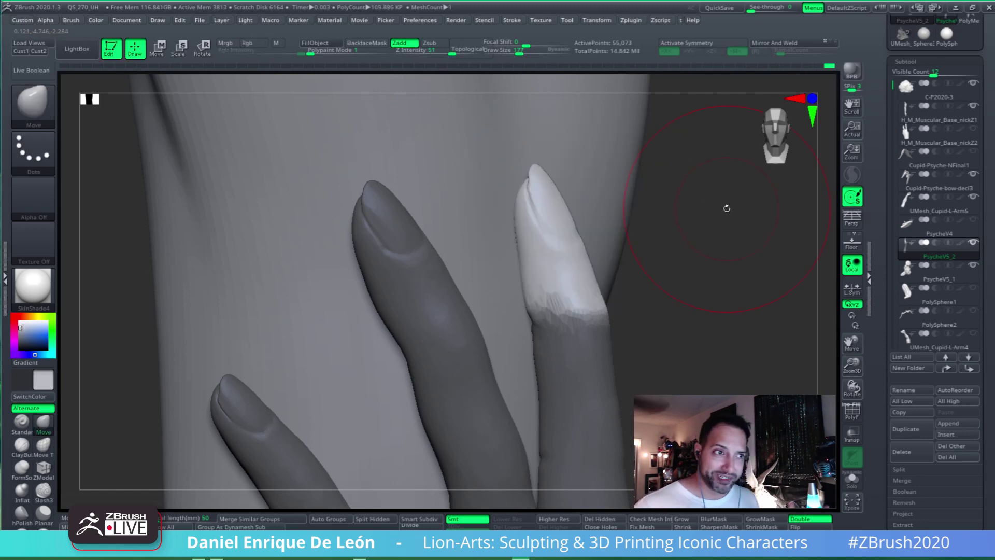
pyautogui.keyDown('ctrl'); pyautogui.click(590, 379); pyautogui.keyUp('ctrl')
pyautogui.moveTo(690, 324); pyautogui.dragTo(663, 304)
# Rotate the index fingertip at its last joint with a Transpose line so it follows Cupid's arm
pyautogui.press('r')
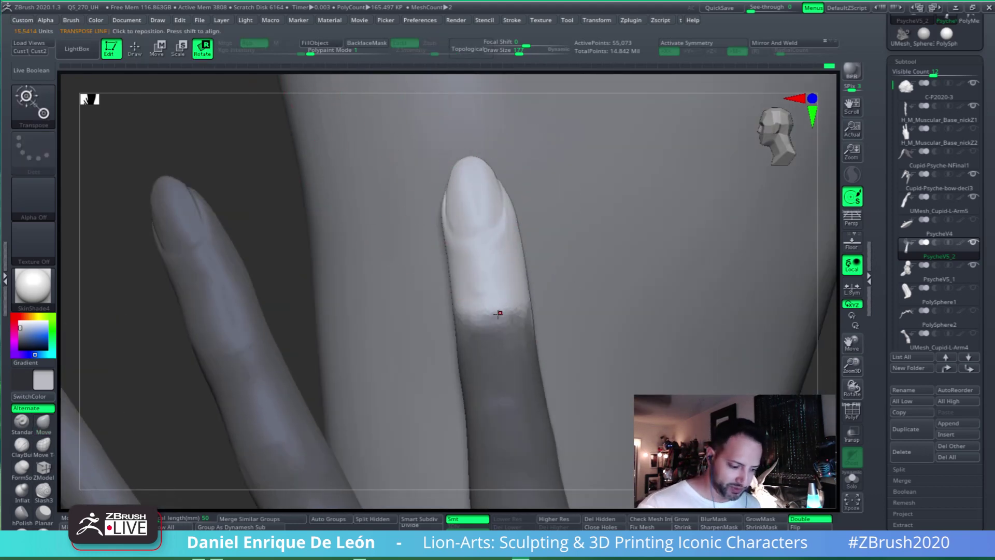
pyautogui.moveTo(499, 313); pyautogui.dragTo(473, 151)
pyautogui.moveTo(586, 229); pyautogui.dragTo(594, 197)
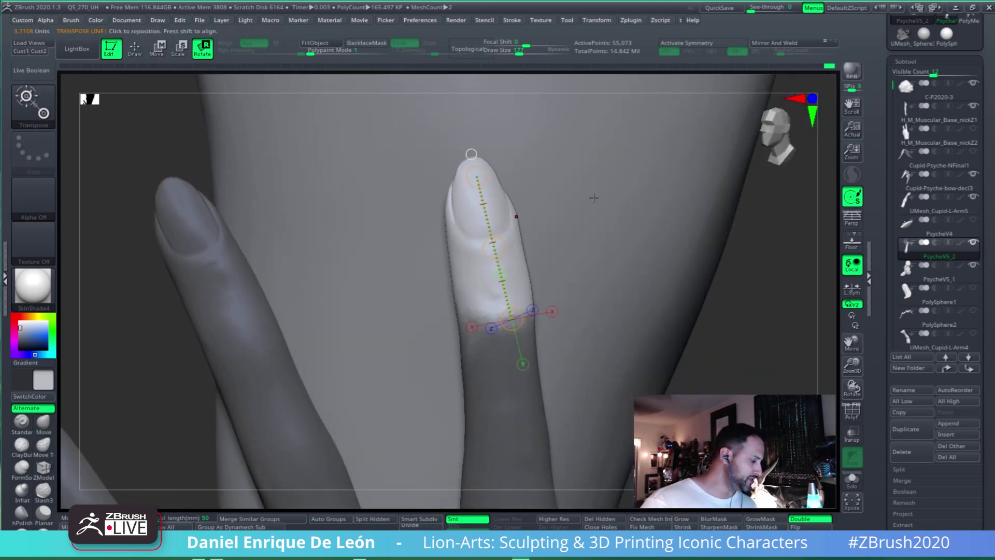
pyautogui.moveTo(549, 281); pyautogui.dragTo(521, 176)
pyautogui.moveTo(614, 228); pyautogui.dragTo(689, 256)
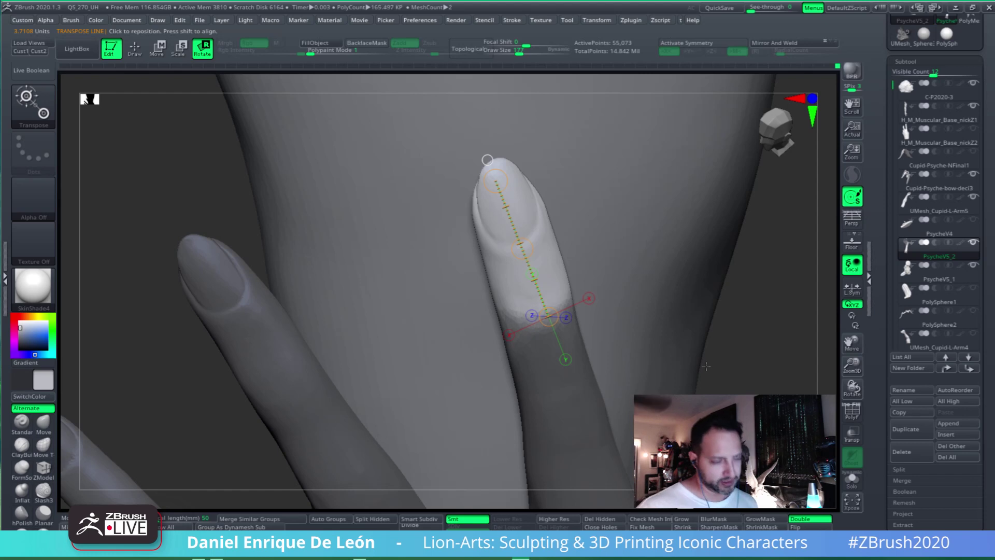
pyautogui.moveTo(674, 290); pyautogui.dragTo(694, 308)
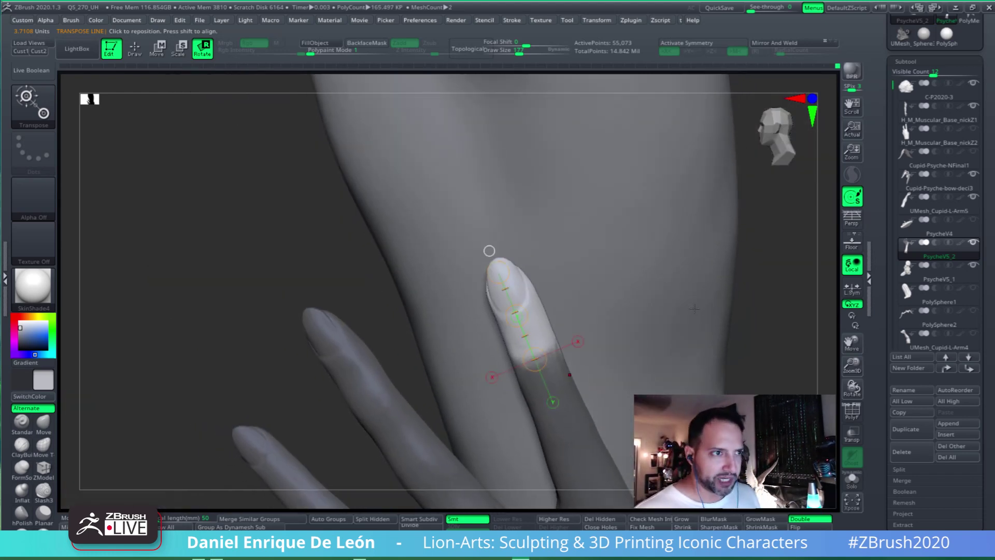
# Switch back to the Move brush and clear the mask from the hand
pyautogui.press('q')
pyautogui.press('b')
pyautogui.press('m')
pyautogui.press('v')
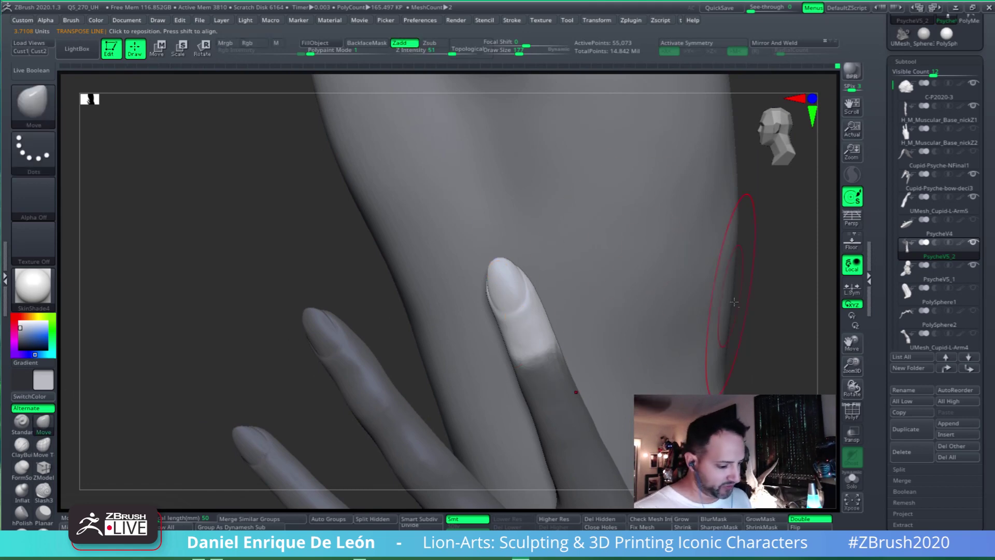
pyautogui.moveTo(734, 302)
pyautogui.mouseDown(button='right')
pyautogui.moveTo(611, 322)
pyautogui.moveTo(550, 381)
pyautogui.moveTo(626, 363)
pyautogui.mouseUp(button='right')
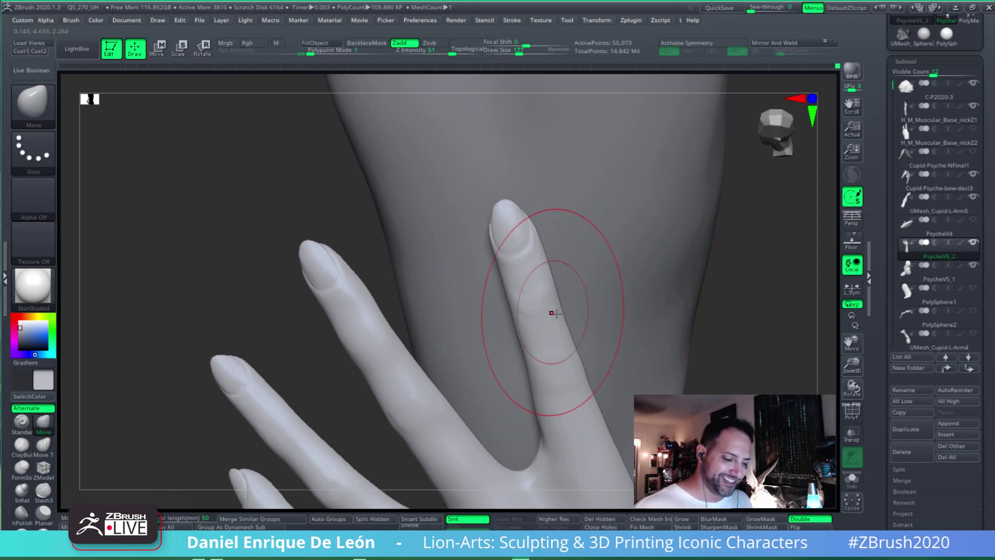
# Smooth the back of the hand between the thumb's base and the wrist
pyautogui.moveTo(552, 311); pyautogui.dragTo(619, 297, button='right')
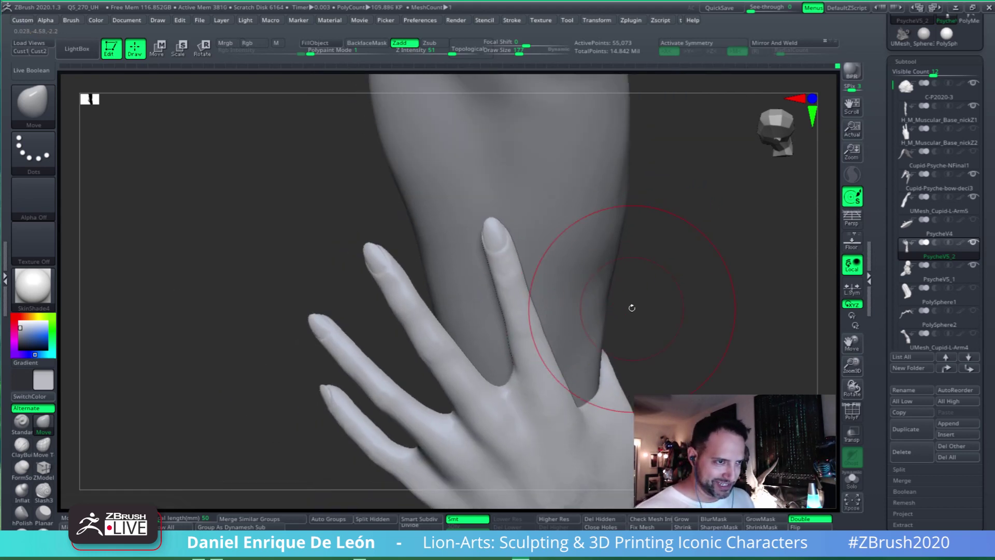
pyautogui.moveTo(544, 411)
pyautogui.mouseDown(button='right')
pyautogui.moveTo(617, 284)
pyautogui.moveTo(676, 346)
pyautogui.moveTo(617, 321)
pyautogui.moveTo(477, 342)
pyautogui.moveTo(508, 302)
pyautogui.moveTo(510, 78)
pyautogui.moveTo(546, 282)
pyautogui.moveTo(515, 298)
pyautogui.moveTo(515, 289)
pyautogui.moveTo(508, 310)
pyautogui.moveTo(487, 322)
pyautogui.moveTo(523, 306)
pyautogui.moveTo(640, 305)
pyautogui.mouseUp(button='right')
pyautogui.moveTo(553, 340)
pyautogui.mouseDown(button='right')
pyautogui.moveTo(590, 303)
pyautogui.moveTo(539, 355)
pyautogui.moveTo(630, 260)
pyautogui.moveTo(573, 262)
pyautogui.moveTo(637, 271)
pyautogui.moveTo(655, 289)
pyautogui.moveTo(622, 361)
pyautogui.mouseUp(button='right')
pyautogui.press('shift')
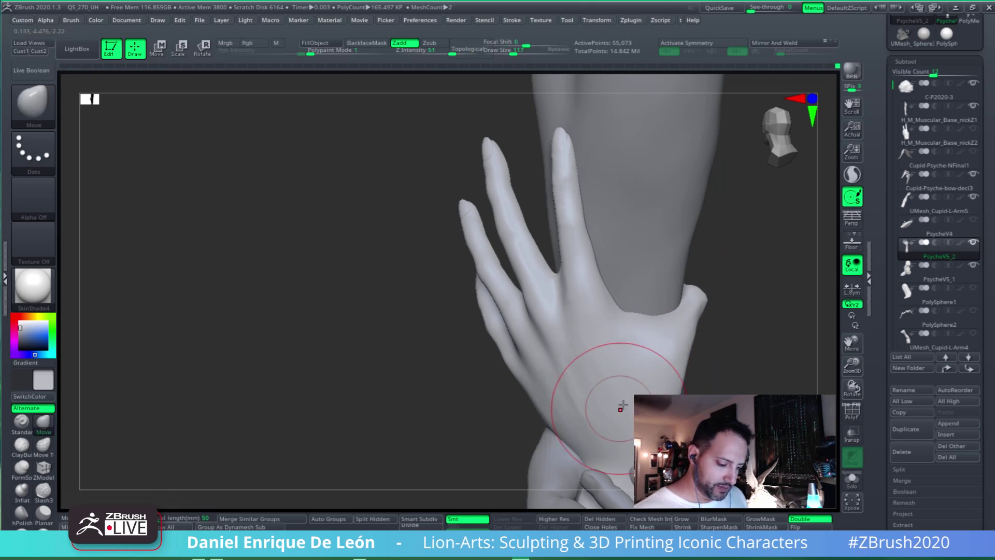
pyautogui.moveTo(599, 406)
pyautogui.mouseDown(button='right')
pyautogui.moveTo(675, 311)
pyautogui.moveTo(631, 288)
pyautogui.moveTo(627, 327)
pyautogui.moveTo(586, 316)
pyautogui.moveTo(528, 354)
pyautogui.moveTo(565, 331)
pyautogui.moveTo(556, 317)
pyautogui.moveTo(595, 291)
pyautogui.moveTo(571, 325)
pyautogui.moveTo(589, 311)
pyautogui.moveTo(595, 320)
pyautogui.moveTo(617, 294)
pyautogui.moveTo(611, 300)
pyautogui.mouseUp(button='right')
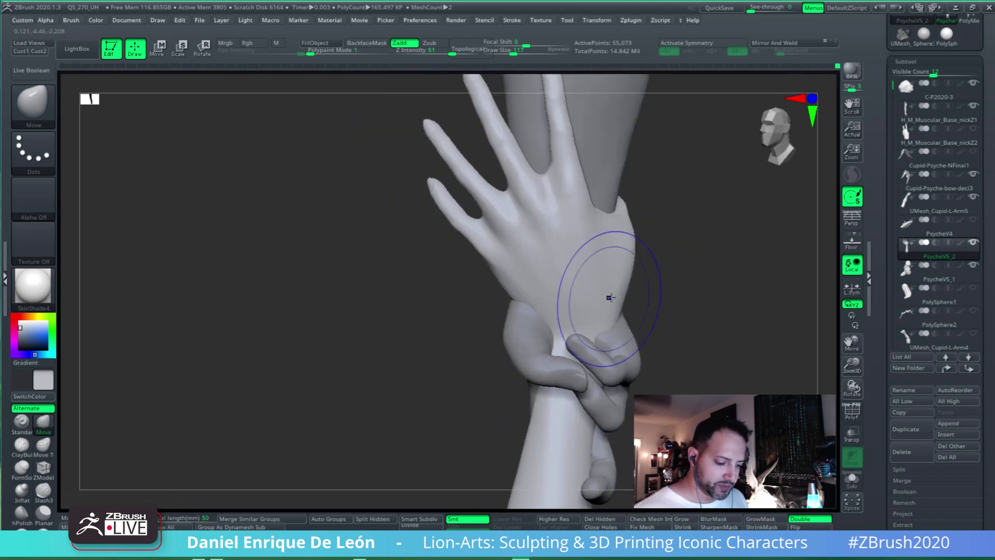
# Turn on ghosted transparency and examine how Psyche's hand overlaps Cupid's arm and fingers
pyautogui.moveTo(677, 293)
pyautogui.mouseDown(button='right')
pyautogui.moveTo(573, 328)
pyautogui.moveTo(622, 300)
pyautogui.moveTo(549, 315)
pyautogui.mouseUp(button='right')
pyautogui.click(851, 434)
pyautogui.moveTo(673, 310)
pyautogui.mouseDown(button='right')
pyautogui.moveTo(579, 327)
pyautogui.moveTo(571, 229)
pyautogui.moveTo(744, 293)
pyautogui.moveTo(619, 306)
pyautogui.mouseUp(button='right')
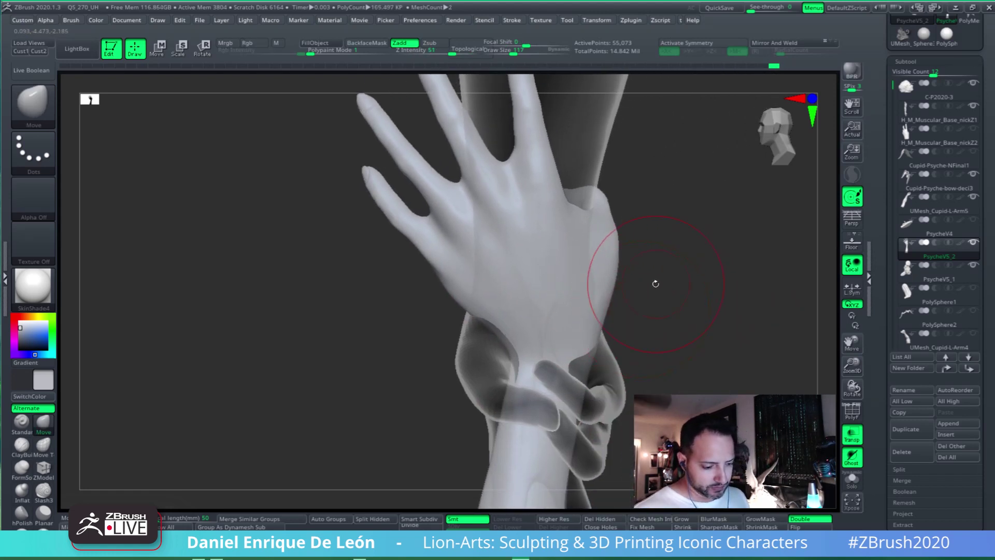
pyautogui.moveTo(688, 360); pyautogui.dragTo(674, 326, button='right')
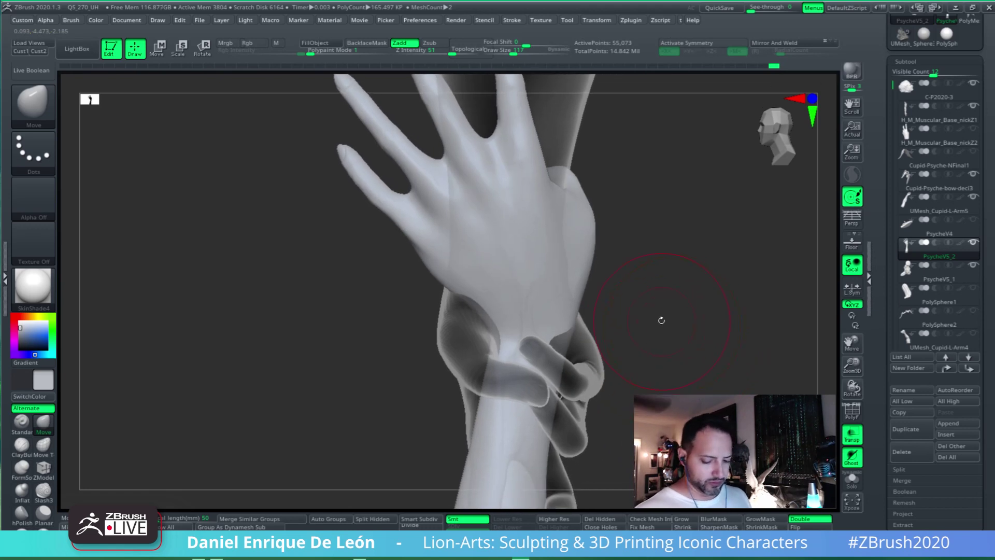
# Clear any remaining mask and examine the overlap of Psyche's hand and Cupid's arm up close and from the palm and thumb sides
pyautogui.moveTo(548, 351)
pyautogui.mouseDown(button='right')
pyautogui.moveTo(544, 278)
pyautogui.moveTo(566, 311)
pyautogui.moveTo(549, 319)
pyautogui.mouseUp(button='right')
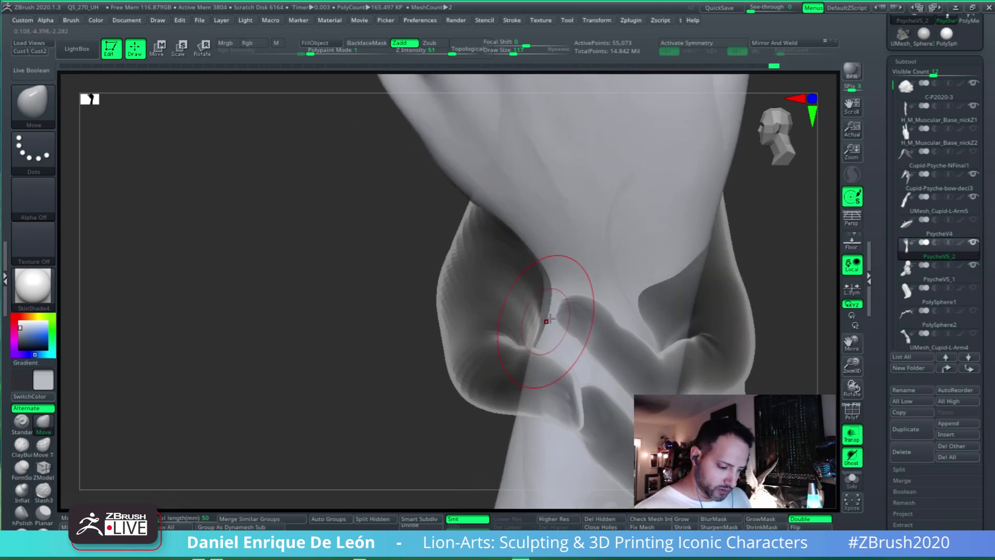
pyautogui.moveTo(568, 319)
pyautogui.mouseDown(button='right')
pyautogui.moveTo(591, 308)
pyautogui.moveTo(573, 302)
pyautogui.moveTo(648, 228)
pyautogui.moveTo(623, 371)
pyautogui.moveTo(642, 317)
pyautogui.moveTo(663, 295)
pyautogui.mouseUp(button='right')
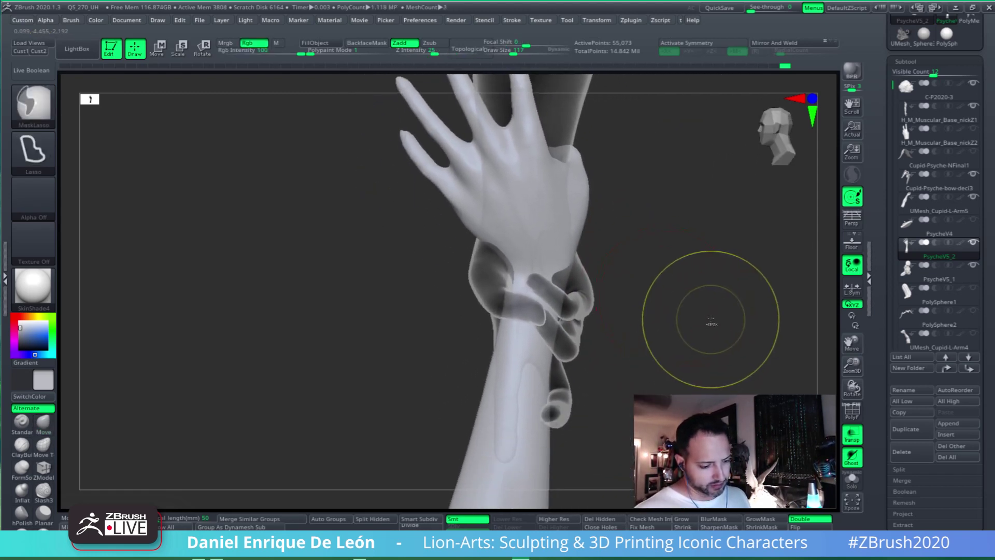
pyautogui.moveTo(704, 324)
pyautogui.mouseDown(button='right')
pyautogui.moveTo(638, 355)
pyautogui.moveTo(649, 349)
pyautogui.moveTo(670, 264)
pyautogui.mouseUp(button='right')
pyautogui.moveTo(679, 267)
pyautogui.keyDown('ctrl'); pyautogui.mouseDown()
pyautogui.moveTo(544, 80)
pyautogui.moveTo(363, 290)
pyautogui.moveTo(518, 373)
pyautogui.moveTo(752, 334)
pyautogui.mouseUp(); pyautogui.keyUp('ctrl')
pyautogui.moveTo(751, 334); pyautogui.dragTo(774, 338, button='right')
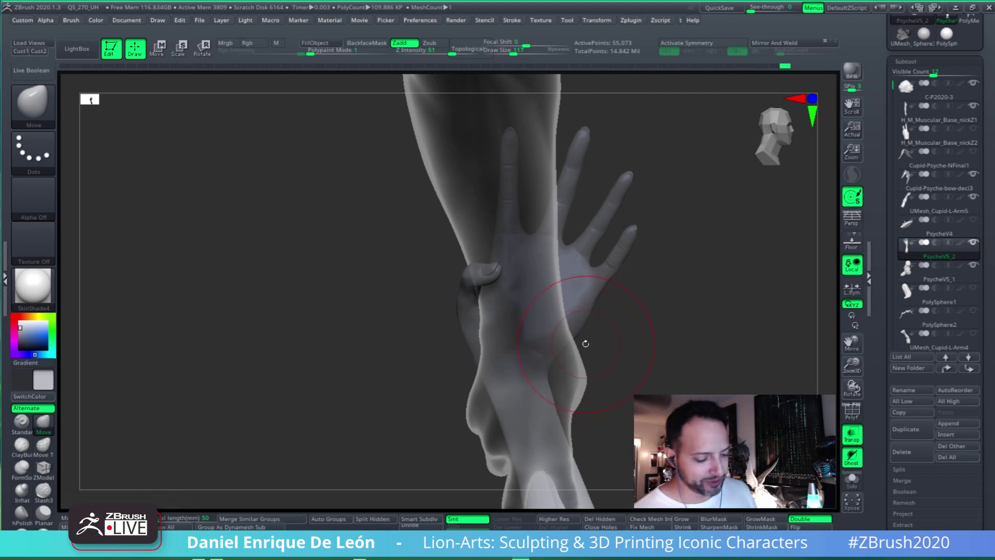
pyautogui.moveTo(582, 344); pyautogui.dragTo(592, 357)
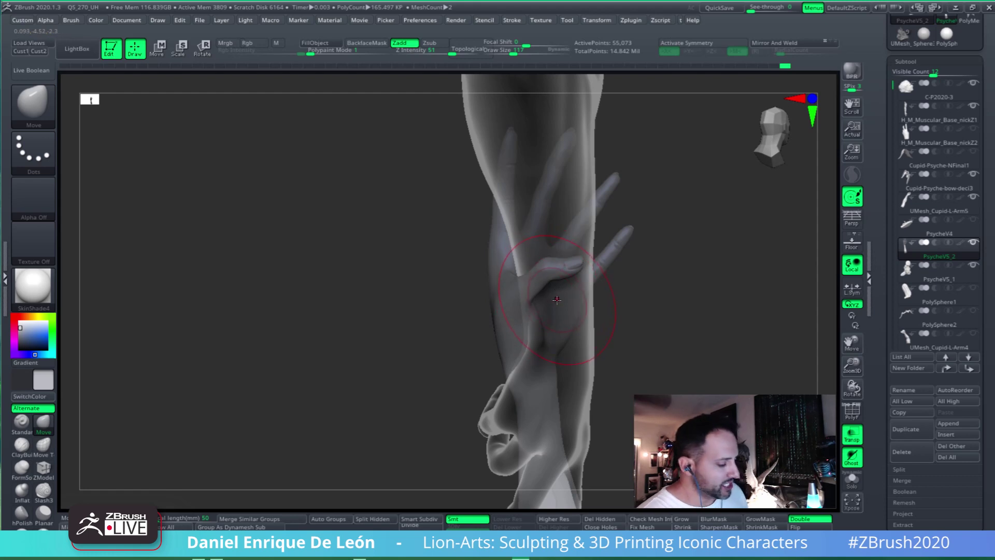
pyautogui.moveTo(682, 269)
pyautogui.mouseDown()
pyautogui.moveTo(588, 265)
pyautogui.moveTo(596, 223)
pyautogui.moveTo(599, 288)
pyautogui.moveTo(606, 267)
pyautogui.moveTo(643, 301)
pyautogui.moveTo(664, 288)
pyautogui.moveTo(576, 358)
pyautogui.moveTo(636, 296)
pyautogui.moveTo(642, 309)
pyautogui.moveTo(627, 255)
pyautogui.moveTo(624, 294)
pyautogui.moveTo(651, 289)
pyautogui.moveTo(662, 307)
pyautogui.moveTo(600, 300)
pyautogui.moveTo(533, 315)
pyautogui.moveTo(569, 292)
pyautogui.moveTo(596, 318)
pyautogui.moveTo(567, 311)
pyautogui.moveTo(580, 275)
pyautogui.moveTo(617, 302)
pyautogui.moveTo(655, 297)
pyautogui.moveTo(632, 291)
pyautogui.moveTo(596, 310)
pyautogui.moveTo(591, 298)
pyautogui.moveTo(588, 358)
pyautogui.moveTo(601, 379)
pyautogui.moveTo(533, 311)
pyautogui.moveTo(604, 313)
pyautogui.moveTo(644, 344)
pyautogui.moveTo(641, 299)
pyautogui.moveTo(660, 311)
pyautogui.moveTo(670, 360)
pyautogui.moveTo(684, 293)
pyautogui.mouseUp()
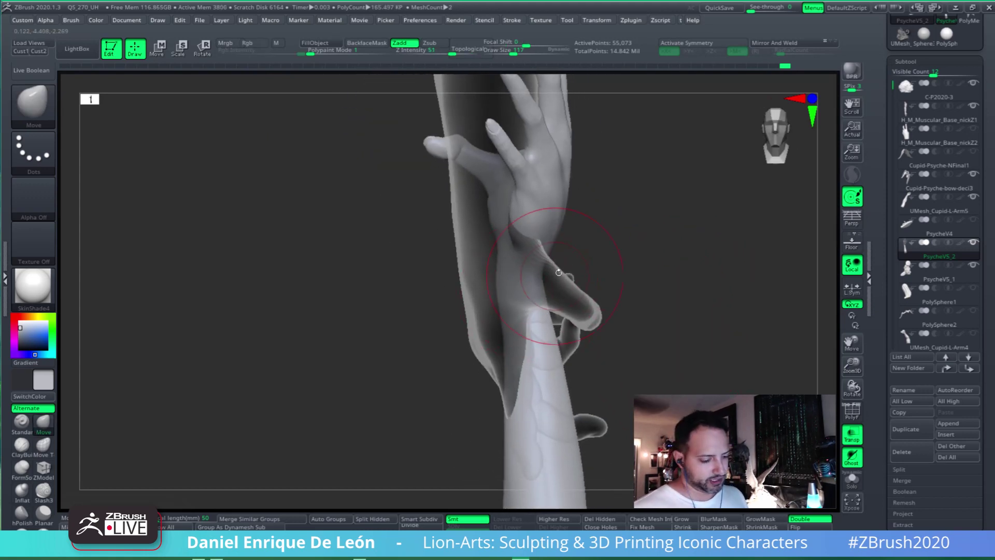
# Set the Move brush's draw size to 143 and undo the last two changes to Psyche's arm
pyautogui.click(516, 52)
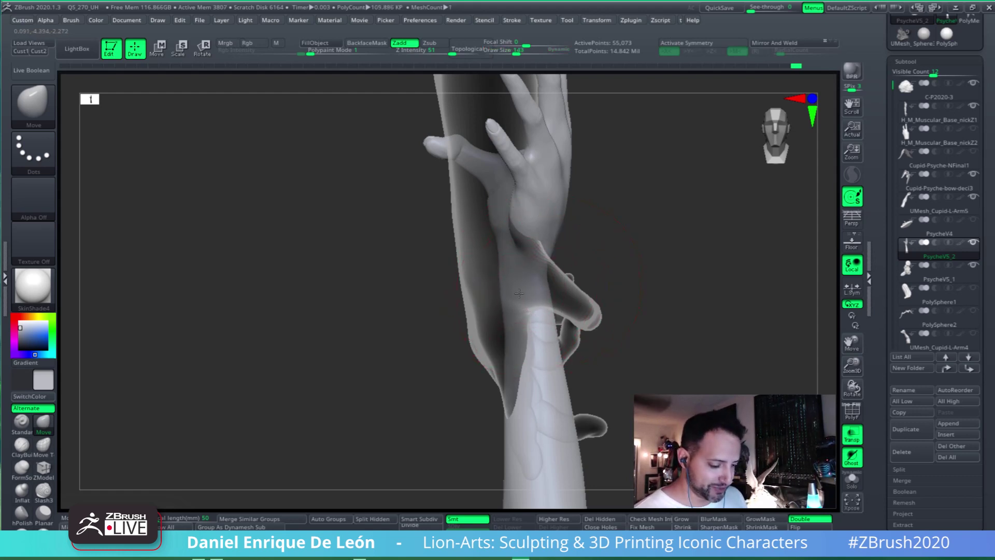
pyautogui.moveTo(618, 246)
pyautogui.mouseDown()
pyautogui.moveTo(584, 298)
pyautogui.moveTo(526, 334)
pyautogui.moveTo(582, 284)
pyautogui.moveTo(570, 292)
pyautogui.moveTo(577, 262)
pyautogui.moveTo(528, 240)
pyautogui.moveTo(516, 254)
pyautogui.moveTo(615, 354)
pyautogui.moveTo(643, 249)
pyautogui.moveTo(686, 327)
pyautogui.moveTo(668, 297)
pyautogui.moveTo(644, 285)
pyautogui.moveTo(665, 273)
pyautogui.moveTo(668, 311)
pyautogui.moveTo(642, 291)
pyautogui.moveTo(653, 297)
pyautogui.moveTo(684, 275)
pyautogui.mouseUp()
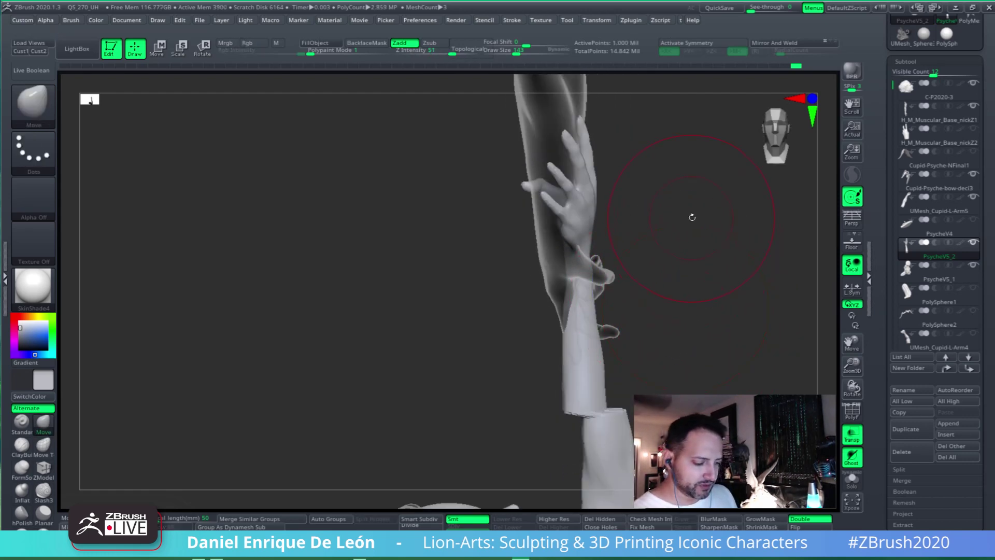
pyautogui.hotkey('ctrl', 'z')
pyautogui.hotkey('ctrl', 'z')
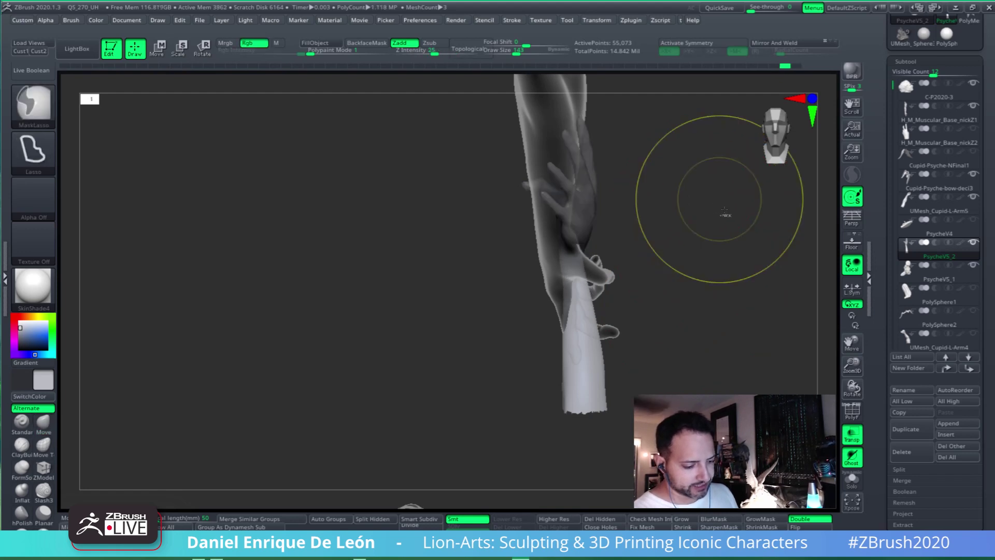
# Try to toggle the hidden parts of Psyche's arm mesh with a selection lasso on empty canvas
pyautogui.moveTo(744, 382)
pyautogui.mouseDown()
pyautogui.moveTo(691, 311)
pyautogui.moveTo(706, 259)
pyautogui.mouseUp()
pyautogui.hotkey('ctrl', 'shift')
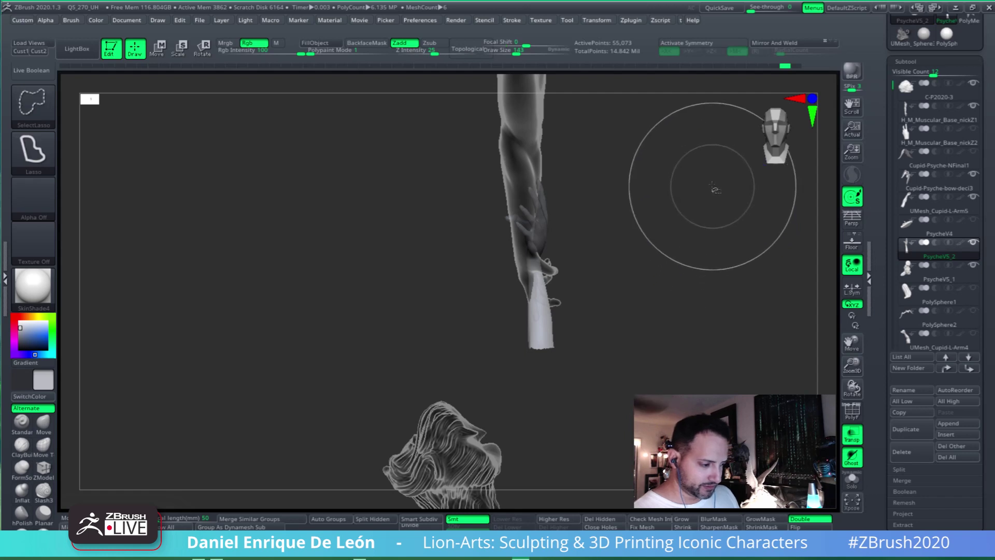
pyautogui.moveTo(715, 189)
pyautogui.keyDown('ctrl'); pyautogui.keyDown('shift'); pyautogui.mouseDown()
pyautogui.moveTo(722, 244)
pyautogui.moveTo(737, 247)
pyautogui.moveTo(737, 315)
pyautogui.moveTo(722, 246)
pyautogui.mouseUp(); pyautogui.keyUp('shift'); pyautogui.keyUp('ctrl')
pyautogui.hotkey('ctrl', 'shift')
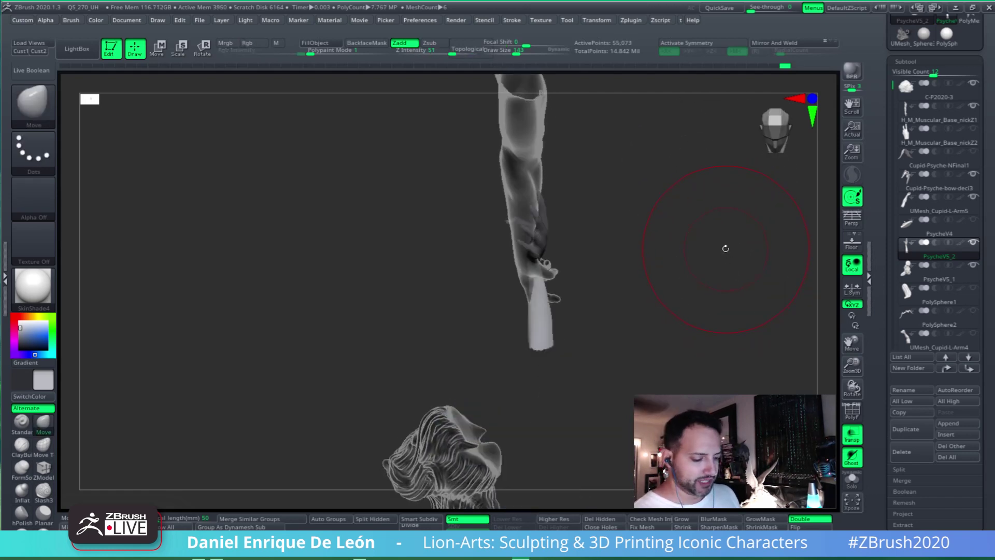
# Undo the last edits to the isolated forearm and hand of PsycheV5_2, keeping the rest of the figure hidden
pyautogui.press('ctrl')
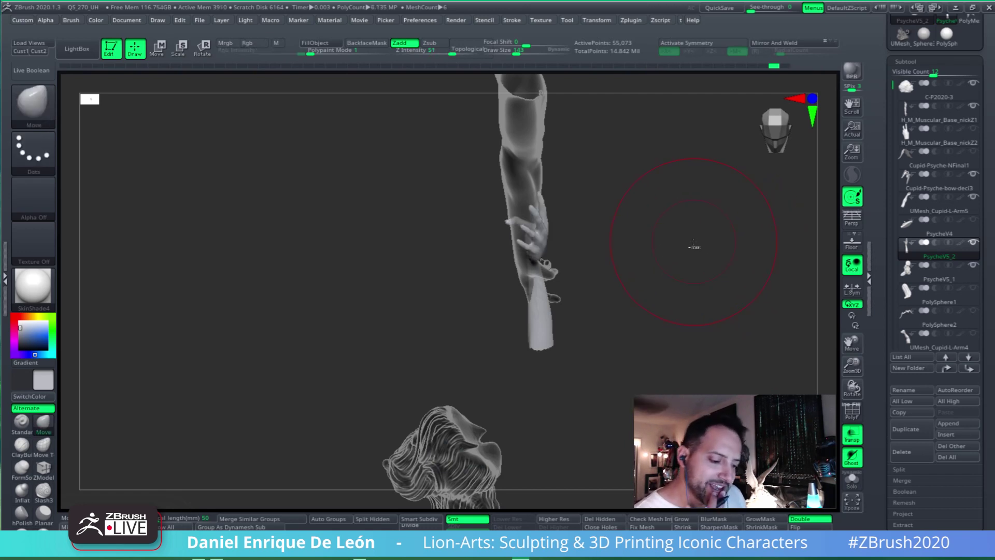
pyautogui.hotkey('ctrl', 'z')
pyautogui.hotkey('ctrl', 'z')
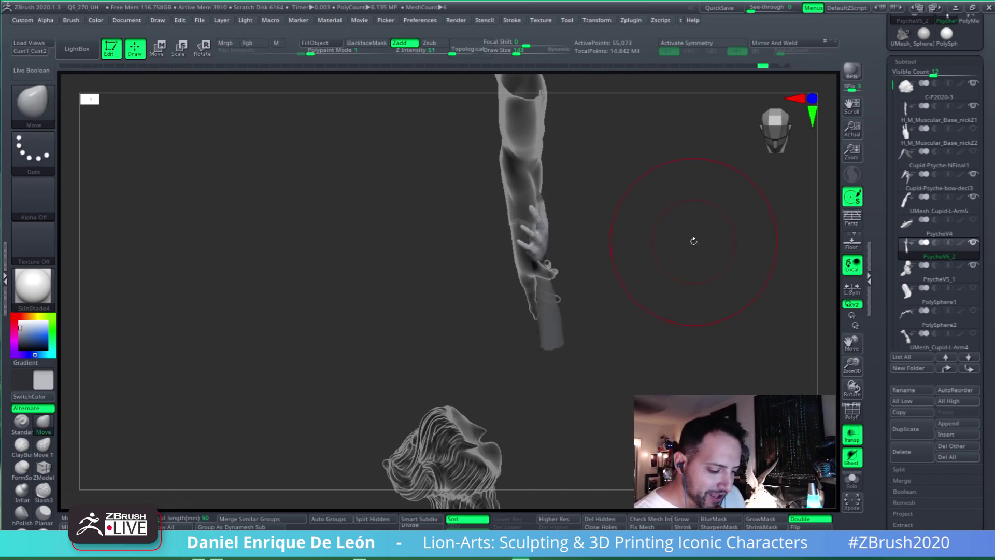
pyautogui.hotkey('ctrl', 'shift')
pyautogui.hotkey('ctrl', 'shift')
pyautogui.keyDown('ctrl'); pyautogui.keyDown('shift'); pyautogui.click(726, 224); pyautogui.keyUp('shift'); pyautogui.keyUp('ctrl')
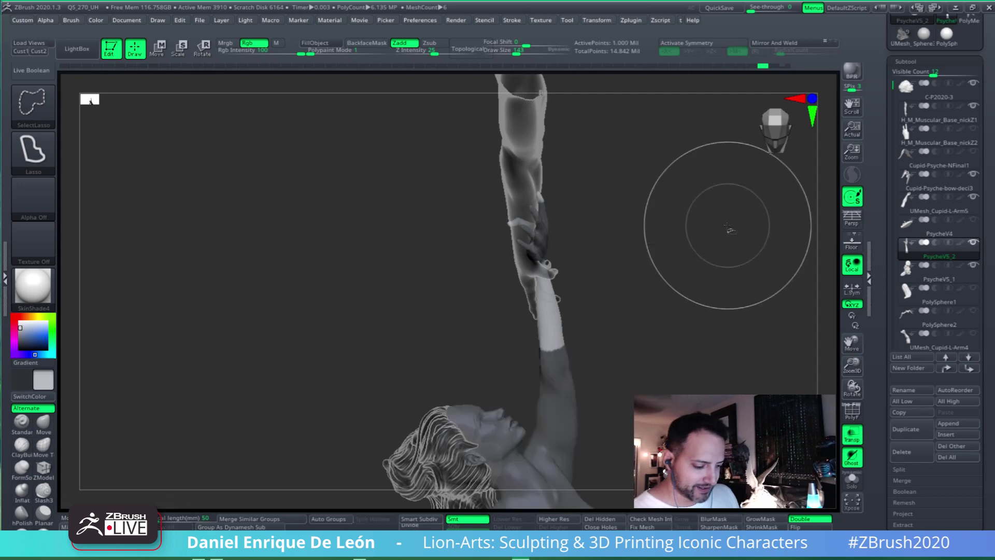
pyautogui.hotkey('ctrl', 'z')
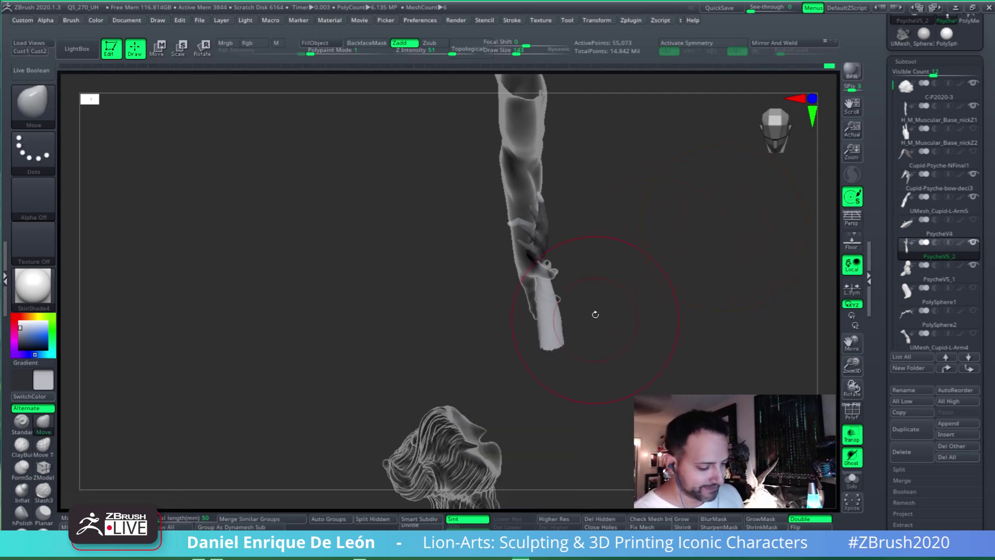
# Mask the forearm and hand of PsycheV5_2 so that only the tip of the index finger stays unmasked
pyautogui.keyDown('alt'); pyautogui.moveTo(595, 315); pyautogui.dragTo(634, 290); pyautogui.keyUp('alt')
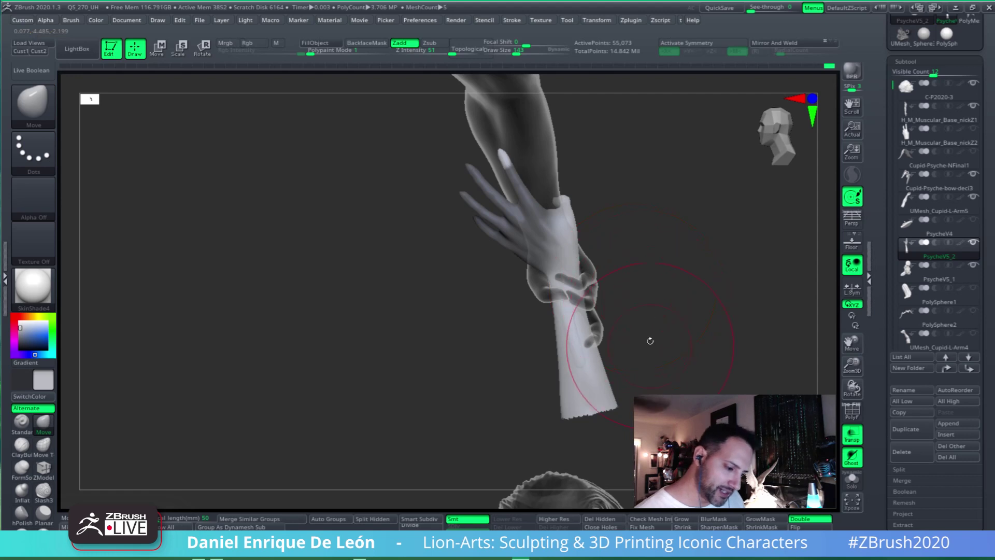
pyautogui.moveTo(650, 340)
pyautogui.mouseDown()
pyautogui.moveTo(635, 313)
pyautogui.moveTo(644, 340)
pyautogui.moveTo(629, 357)
pyautogui.moveTo(653, 302)
pyautogui.moveTo(639, 316)
pyautogui.mouseUp()
pyautogui.moveTo(471, 423)
pyautogui.keyDown('ctrl'); pyautogui.mouseDown()
pyautogui.moveTo(664, 366)
pyautogui.moveTo(624, 192)
pyautogui.mouseUp(); pyautogui.keyUp('ctrl')
pyautogui.moveTo(360, 305)
pyautogui.mouseDown()
pyautogui.moveTo(572, 223)
pyautogui.moveTo(572, 303)
pyautogui.moveTo(577, 264)
pyautogui.mouseUp()
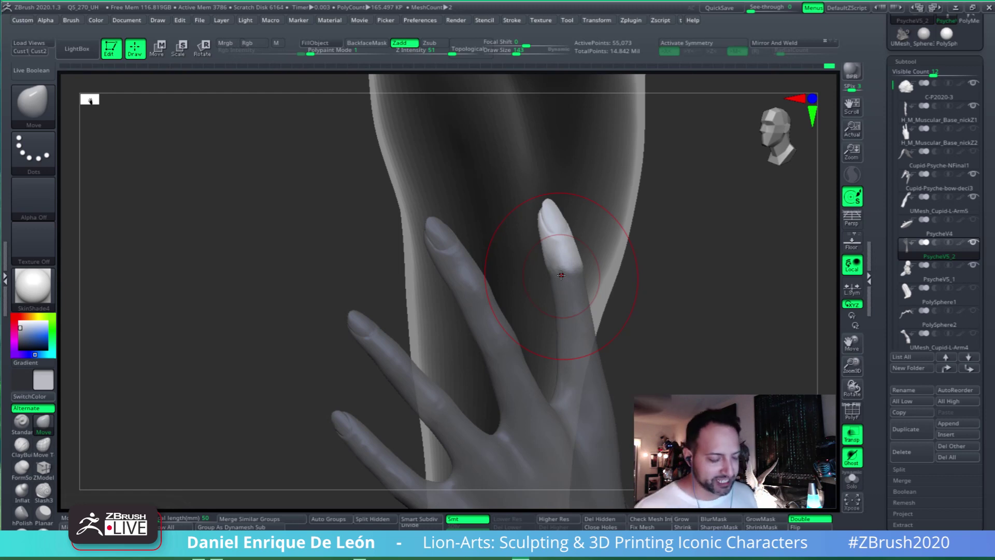
# Reshape the unmasked index fingertip and its last joint with the Move brush, working from several angles
pyautogui.moveTo(561, 274)
pyautogui.mouseDown(button='right')
pyautogui.moveTo(609, 294)
pyautogui.moveTo(616, 311)
pyautogui.mouseUp(button='right')
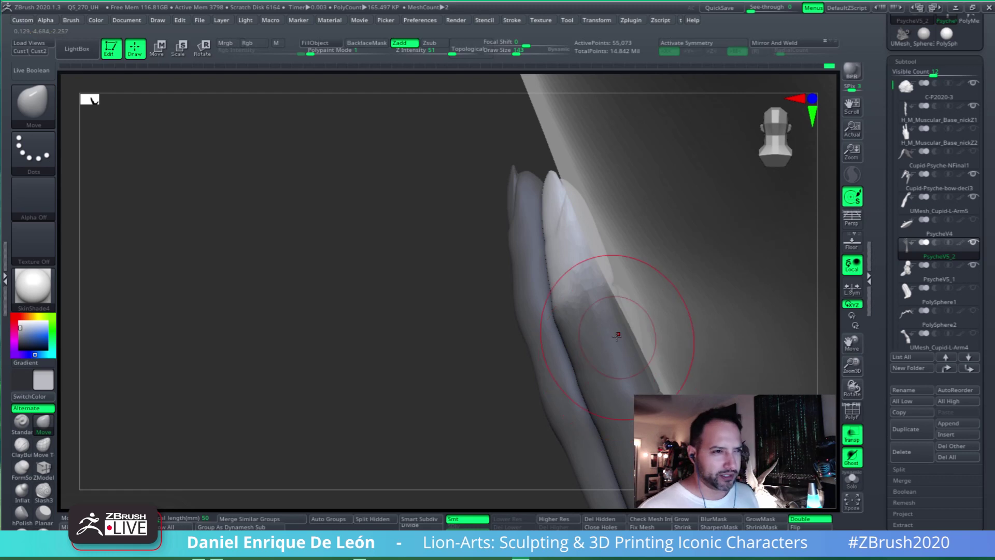
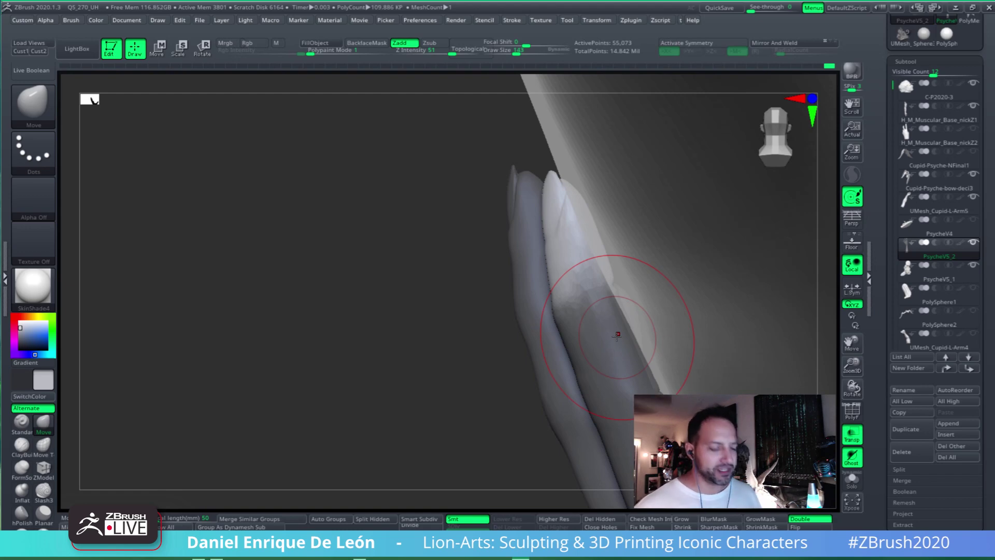
pyautogui.moveTo(389, 290)
pyautogui.mouseDown()
pyautogui.moveTo(588, 268)
pyautogui.moveTo(573, 278)
pyautogui.moveTo(573, 311)
pyautogui.mouseUp()
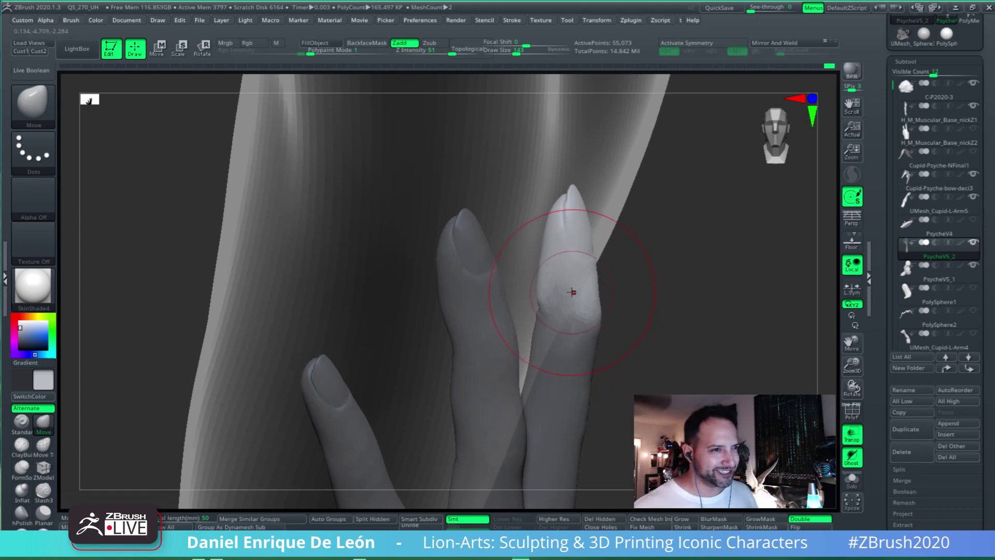
pyautogui.moveTo(571, 293)
pyautogui.mouseDown()
pyautogui.moveTo(608, 300)
pyautogui.moveTo(629, 271)
pyautogui.moveTo(590, 304)
pyautogui.moveTo(573, 291)
pyautogui.moveTo(581, 325)
pyautogui.moveTo(604, 266)
pyautogui.moveTo(654, 211)
pyautogui.moveTo(645, 267)
pyautogui.moveTo(574, 304)
pyautogui.moveTo(603, 305)
pyautogui.moveTo(579, 299)
pyautogui.mouseUp()
pyautogui.moveTo(601, 303)
pyautogui.mouseDown()
pyautogui.moveTo(615, 295)
pyautogui.moveTo(585, 215)
pyautogui.mouseUp()
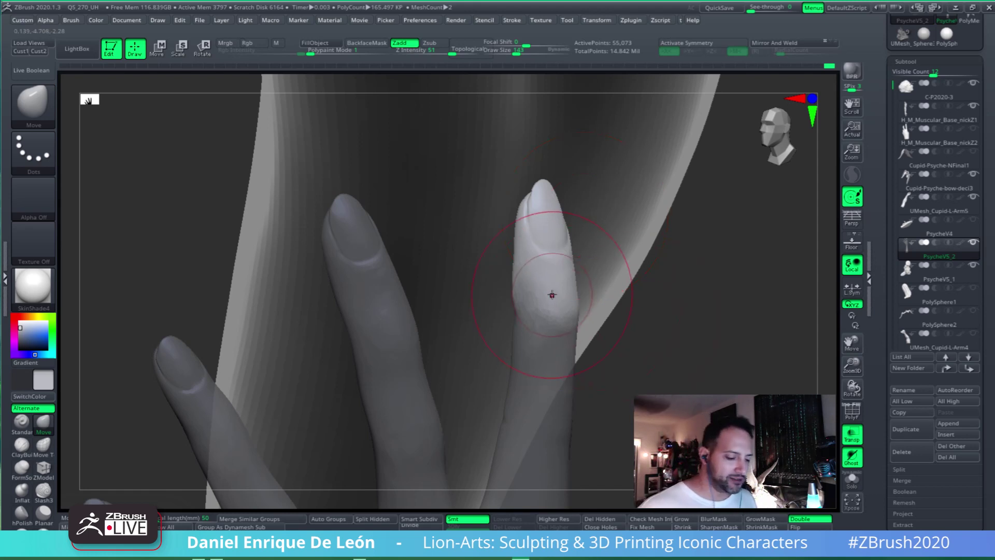
pyautogui.moveTo(551, 295); pyautogui.dragTo(608, 316, button='right')
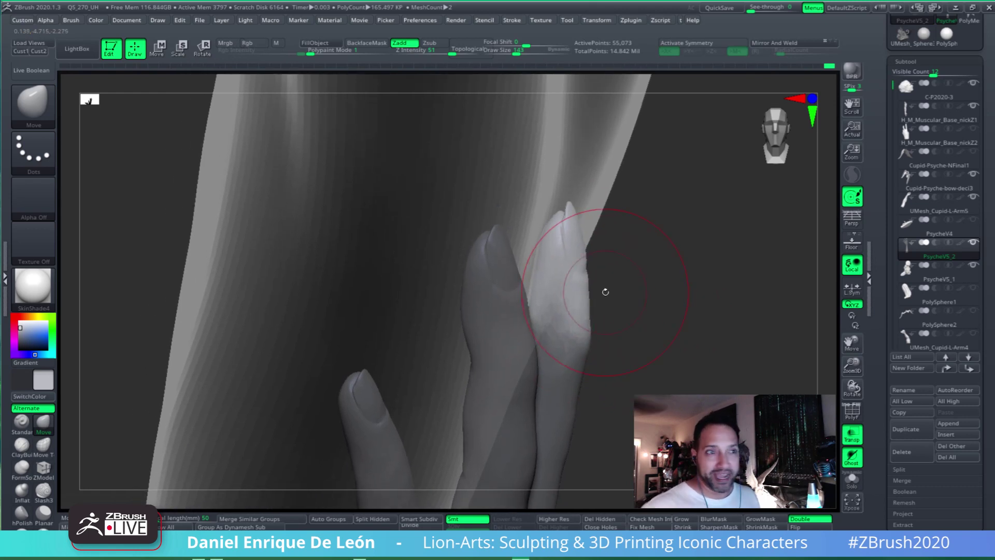
pyautogui.moveTo(601, 293); pyautogui.dragTo(568, 333, button='right')
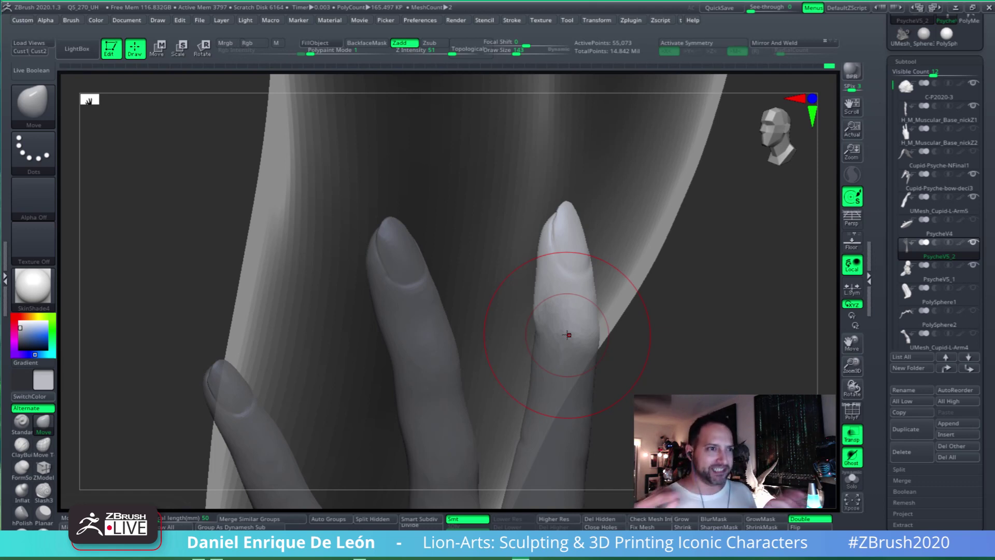
# Rotate the unmasked index fingertip about its last joint with a transpose line running from the joint to the nail
pyautogui.moveTo(573, 328)
pyautogui.mouseDown(button='right')
pyautogui.moveTo(588, 362)
pyautogui.moveTo(612, 266)
pyautogui.moveTo(611, 290)
pyautogui.moveTo(640, 289)
pyautogui.moveTo(633, 300)
pyautogui.moveTo(559, 289)
pyautogui.moveTo(571, 283)
pyautogui.moveTo(601, 275)
pyautogui.moveTo(622, 290)
pyautogui.moveTo(527, 321)
pyautogui.mouseUp(button='right')
pyautogui.click(202, 49)
pyautogui.moveTo(528, 323); pyautogui.dragTo(518, 206)
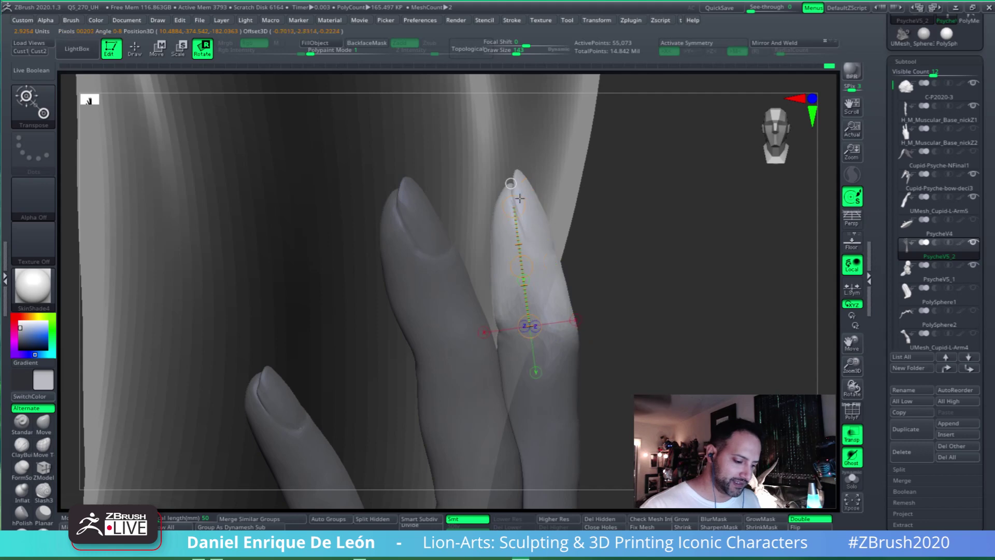
pyautogui.moveTo(746, 228); pyautogui.dragTo(542, 267, button='right')
pyautogui.moveTo(537, 267); pyautogui.dragTo(572, 263)
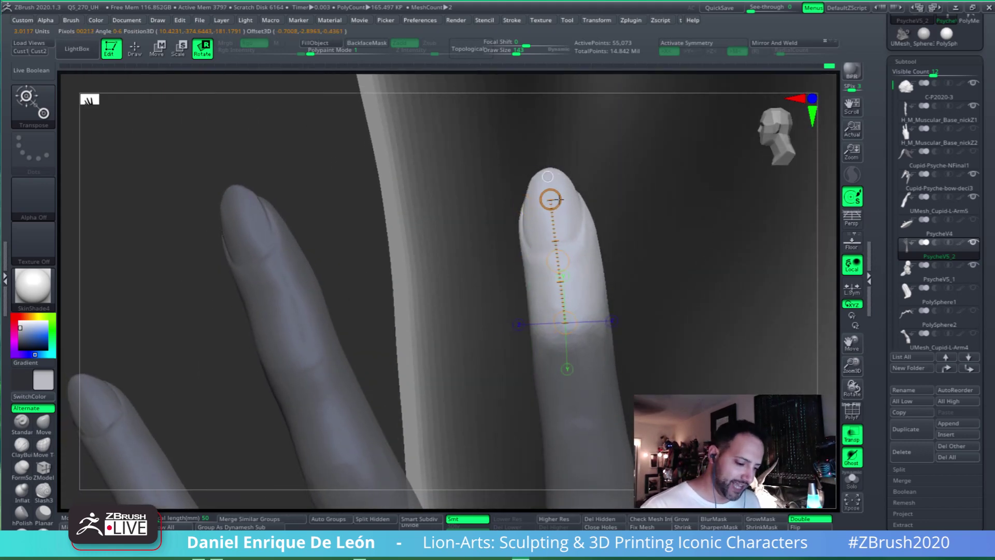
pyautogui.moveTo(569, 203); pyautogui.dragTo(614, 246, button='right')
pyautogui.moveTo(567, 196)
pyautogui.mouseDown()
pyautogui.moveTo(567, 215)
pyautogui.moveTo(567, 189)
pyautogui.mouseUp()
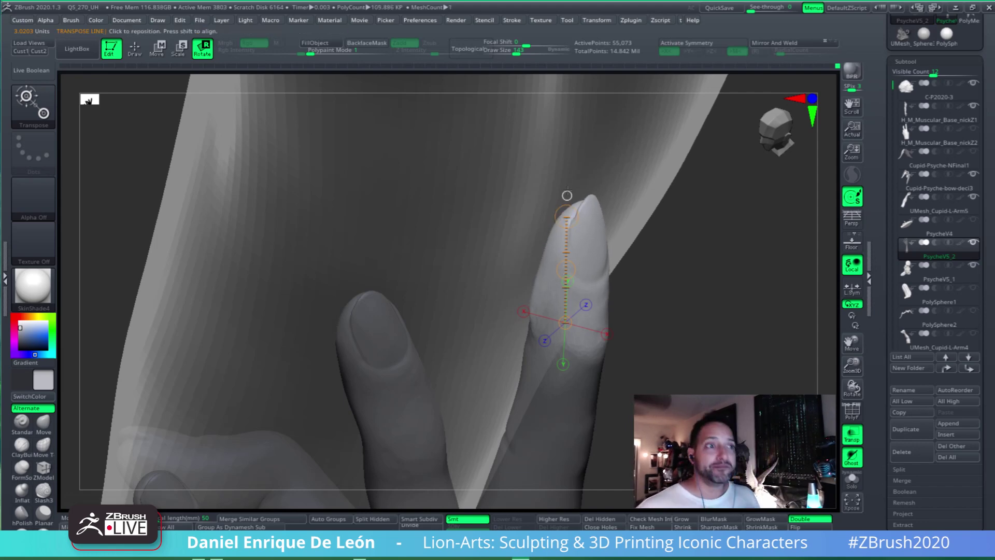
pyautogui.moveTo(567, 195); pyautogui.dragTo(657, 160, button='right')
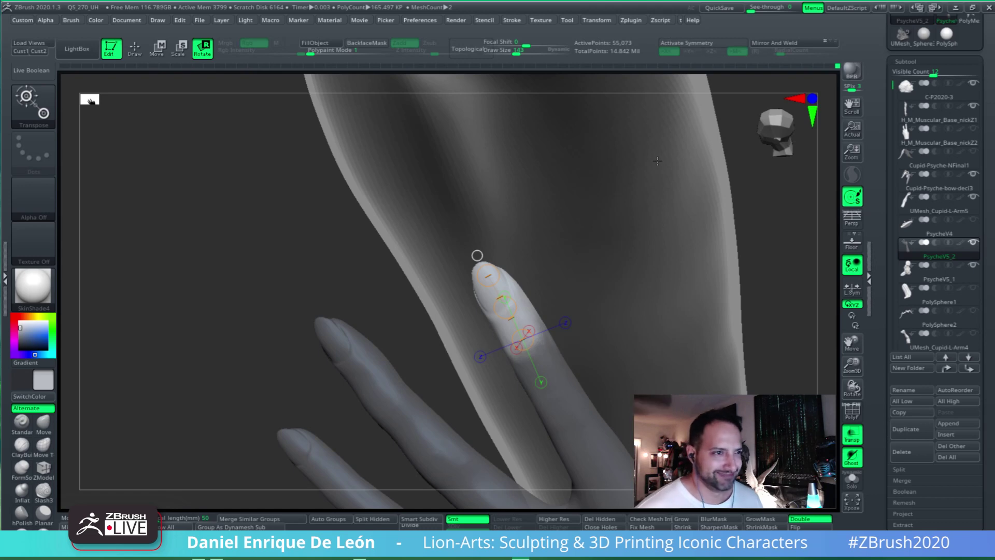
# Clear the mask from the hand and check the index finger's pose from the side, back and thumb views
pyautogui.keyDown('alt'); pyautogui.moveTo(551, 259); pyautogui.dragTo(700, 274); pyautogui.keyUp('alt')
pyautogui.keyDown('ctrl'); pyautogui.moveTo(694, 277); pyautogui.dragTo(706, 215); pyautogui.keyUp('ctrl')
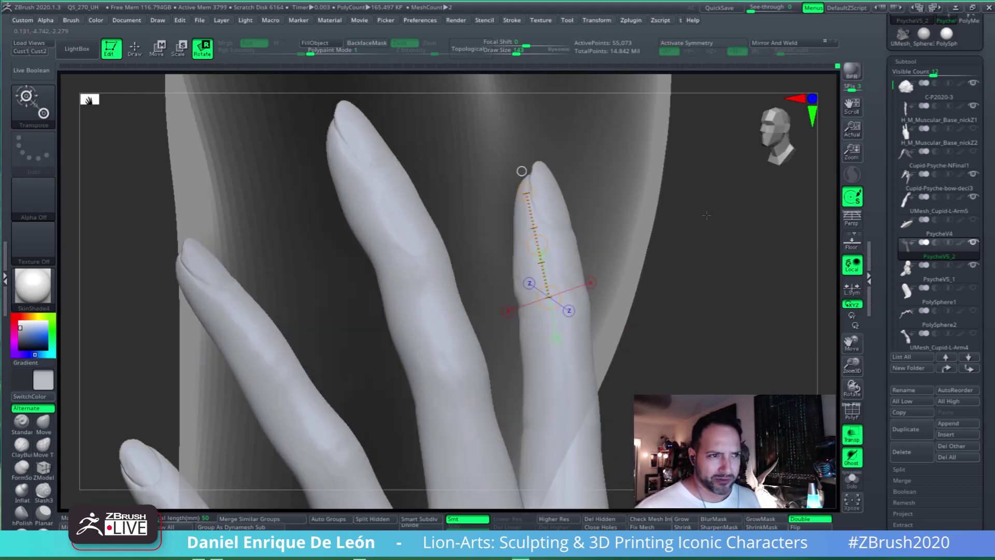
pyautogui.moveTo(718, 270); pyautogui.dragTo(640, 275)
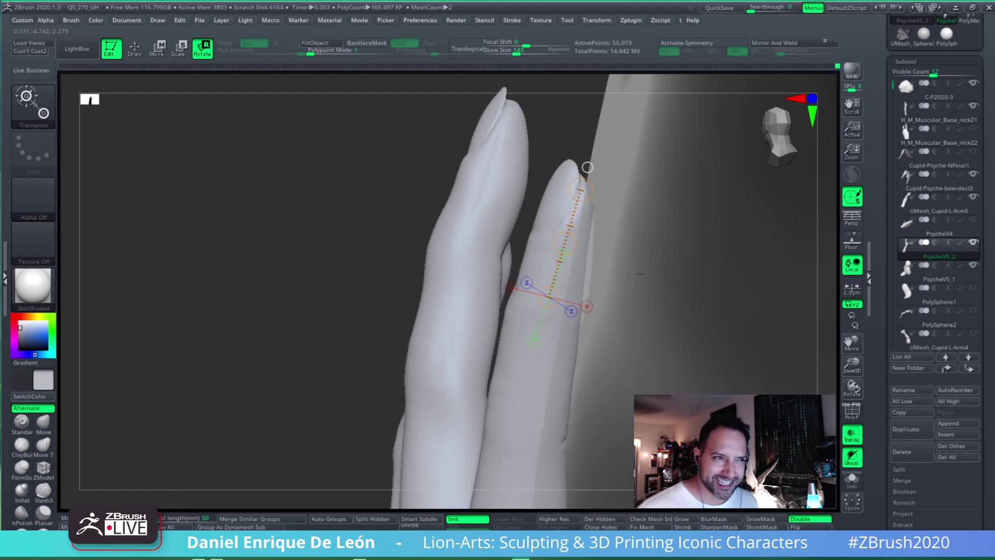
pyautogui.moveTo(652, 300); pyautogui.dragTo(666, 284)
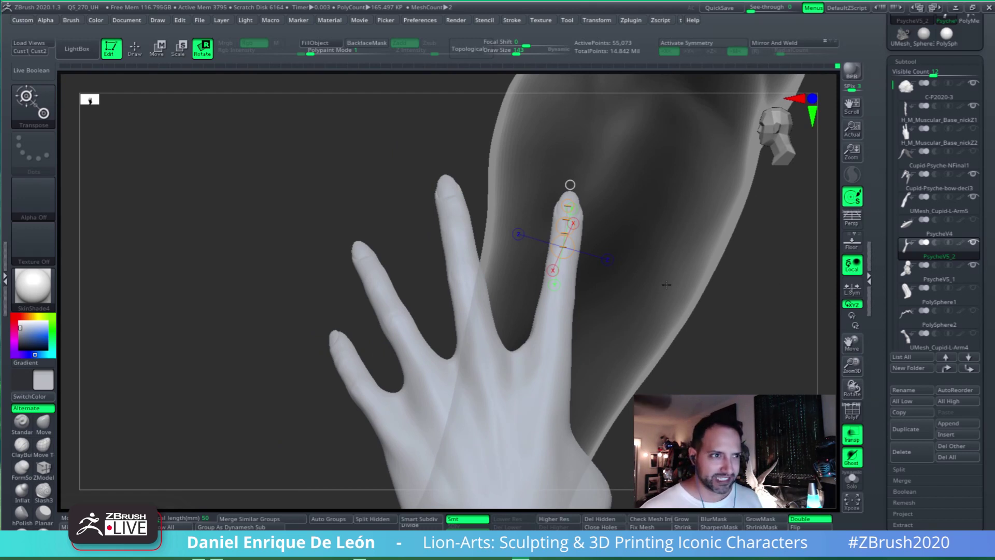
pyautogui.moveTo(667, 284); pyautogui.dragTo(763, 278)
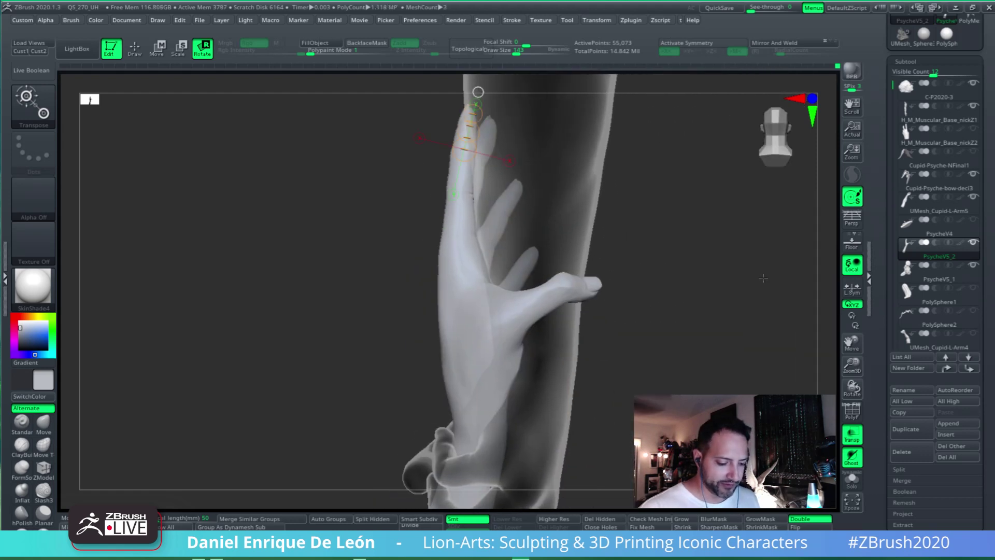
# Turn off subtool transparency and return to the Move brush with a draw size of 127
pyautogui.click(852, 434)
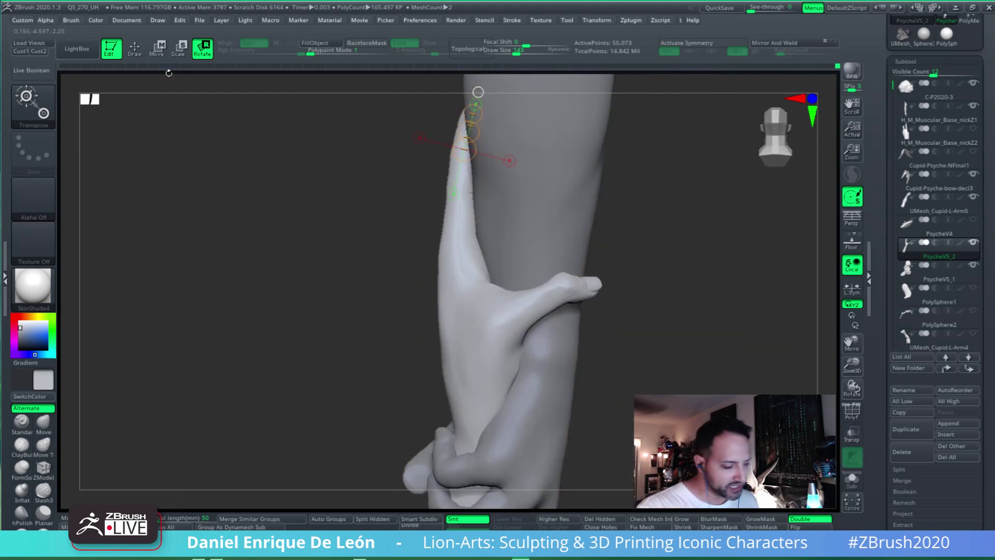
pyautogui.click(135, 49)
pyautogui.keyDown('ctrl'); pyautogui.moveTo(475, 313); pyautogui.dragTo(537, 408, button='right'); pyautogui.keyUp('ctrl')
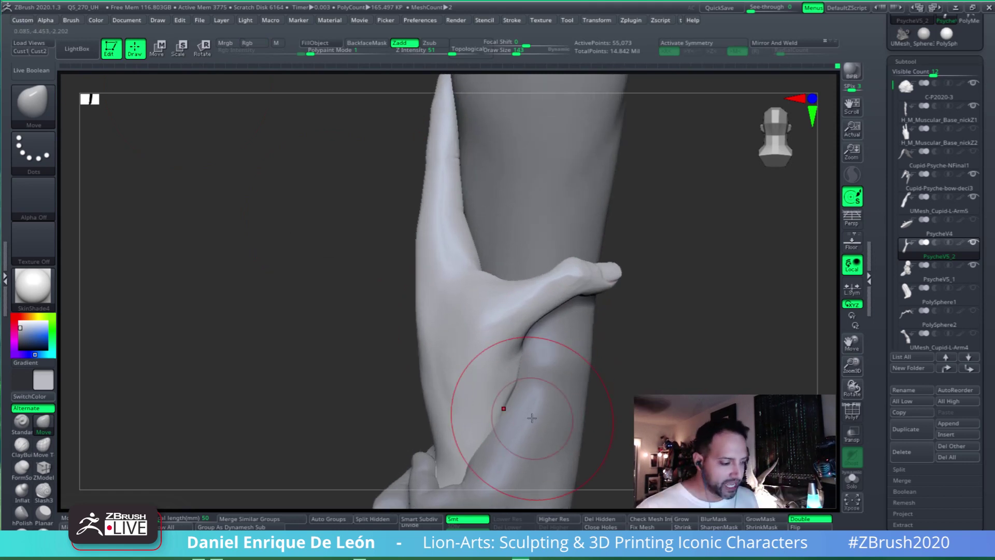
pyautogui.moveTo(522, 322)
pyautogui.keyDown('ctrl'); pyautogui.mouseDown(button='right')
pyautogui.moveTo(532, 382)
pyautogui.moveTo(534, 322)
pyautogui.moveTo(541, 337)
pyautogui.mouseUp(button='right'); pyautogui.keyUp('ctrl')
pyautogui.moveTo(516, 50); pyautogui.dragTo(506, 50)
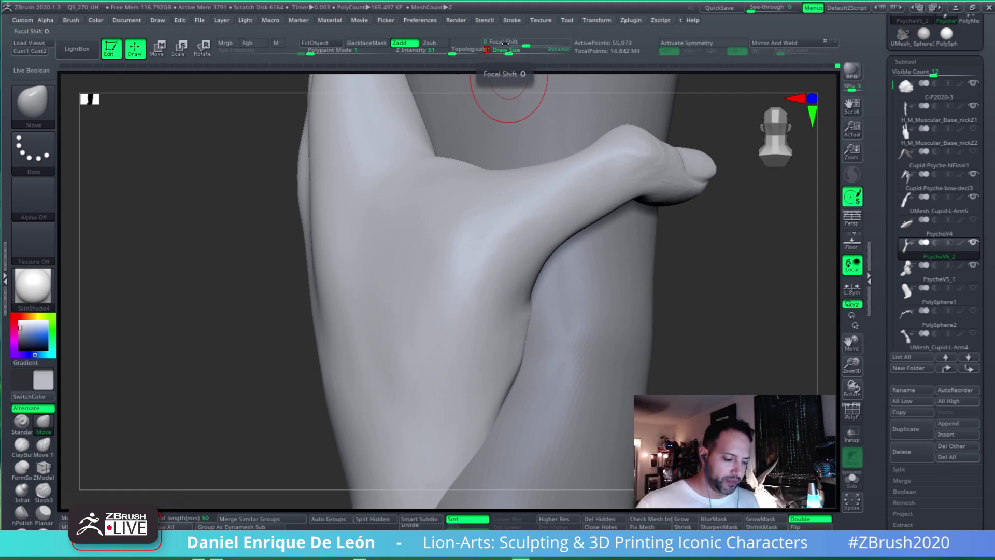
pyautogui.keyDown('alt'); pyautogui.moveTo(532, 162); pyautogui.dragTo(535, 110, button='right'); pyautogui.keyUp('alt')
pyautogui.moveTo(510, 50); pyautogui.dragTo(514, 50)
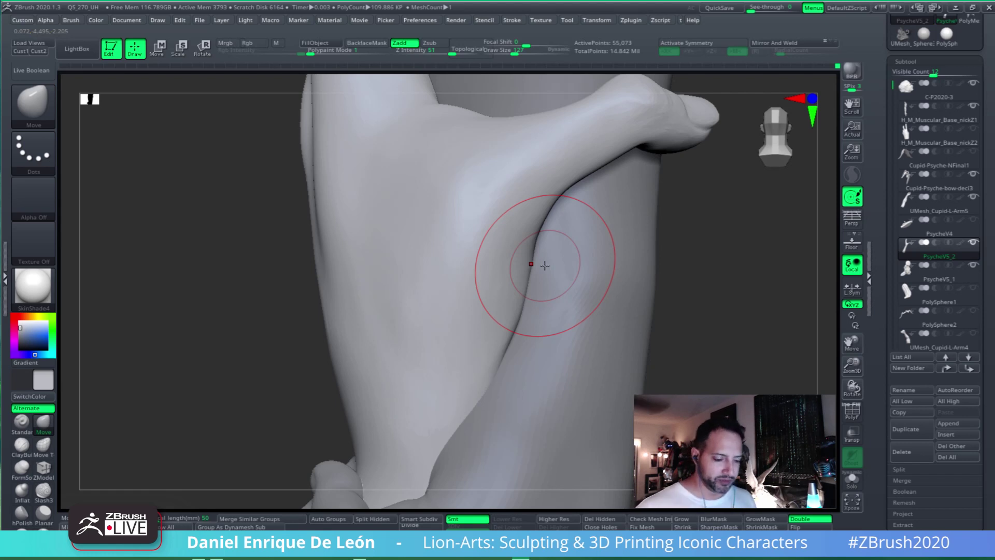
# Adjust the thumb-side edge of the hand where it meets the other arm with the Move brush
pyautogui.moveTo(544, 265)
pyautogui.mouseDown(button='right')
pyautogui.moveTo(592, 253)
pyautogui.moveTo(534, 256)
pyautogui.mouseUp(button='right')
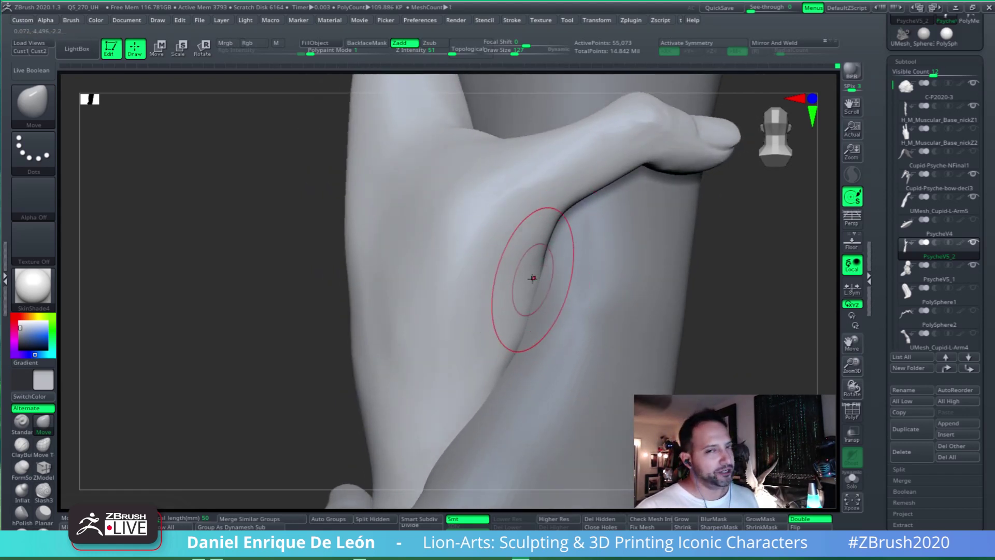
pyautogui.moveTo(544, 265)
pyautogui.mouseDown(button='right')
pyautogui.moveTo(595, 267)
pyautogui.moveTo(508, 286)
pyautogui.moveTo(570, 308)
pyautogui.mouseUp(button='right')
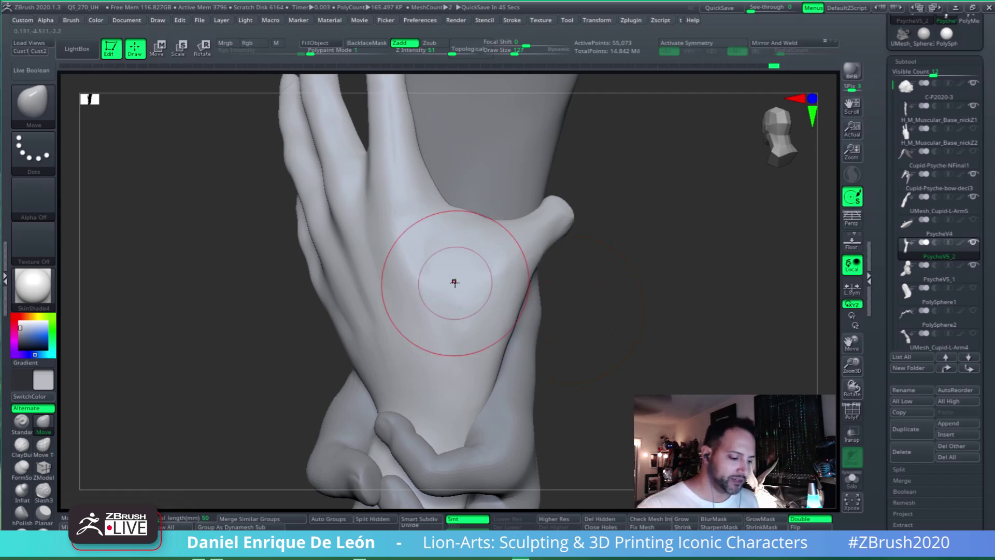
pyautogui.moveTo(451, 282)
pyautogui.mouseDown(button='right')
pyautogui.moveTo(473, 242)
pyautogui.moveTo(511, 306)
pyautogui.mouseUp(button='right')
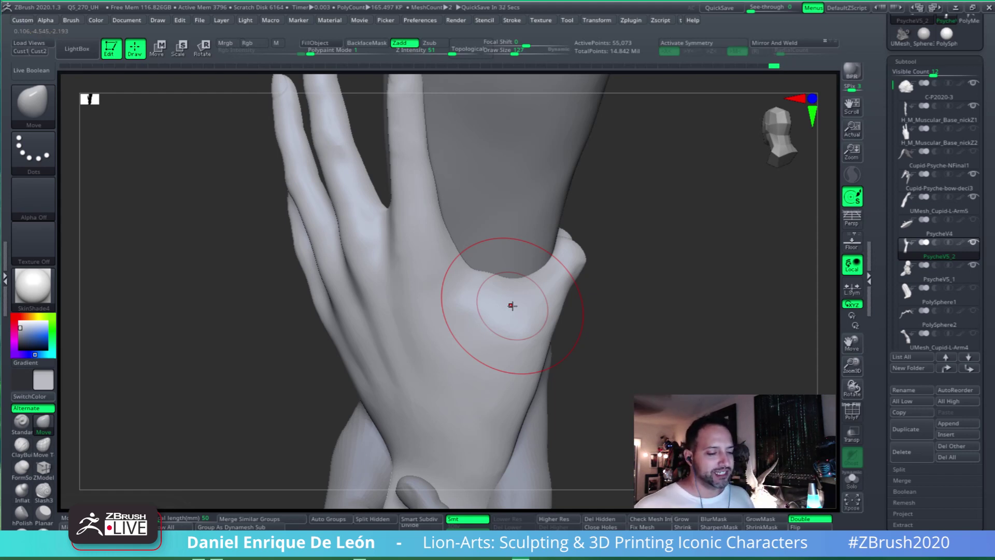
pyautogui.moveTo(473, 309)
pyautogui.mouseDown(button='right')
pyautogui.moveTo(555, 318)
pyautogui.moveTo(599, 225)
pyautogui.moveTo(573, 262)
pyautogui.moveTo(546, 259)
pyautogui.mouseUp(button='right')
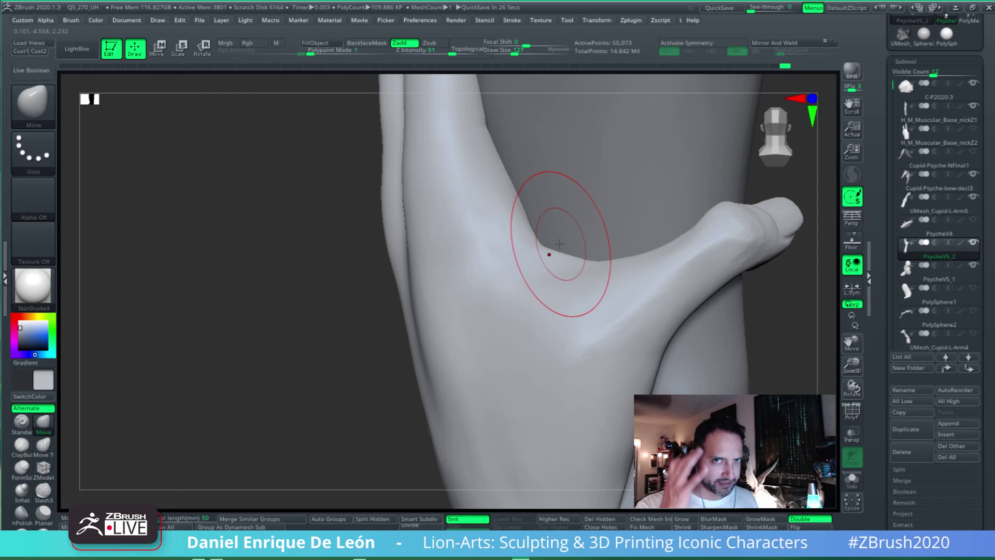
# Smooth and reshape the web of skin between the thumb and index finger into a natural curve
pyautogui.moveTo(560, 244); pyautogui.dragTo(595, 288, button='right')
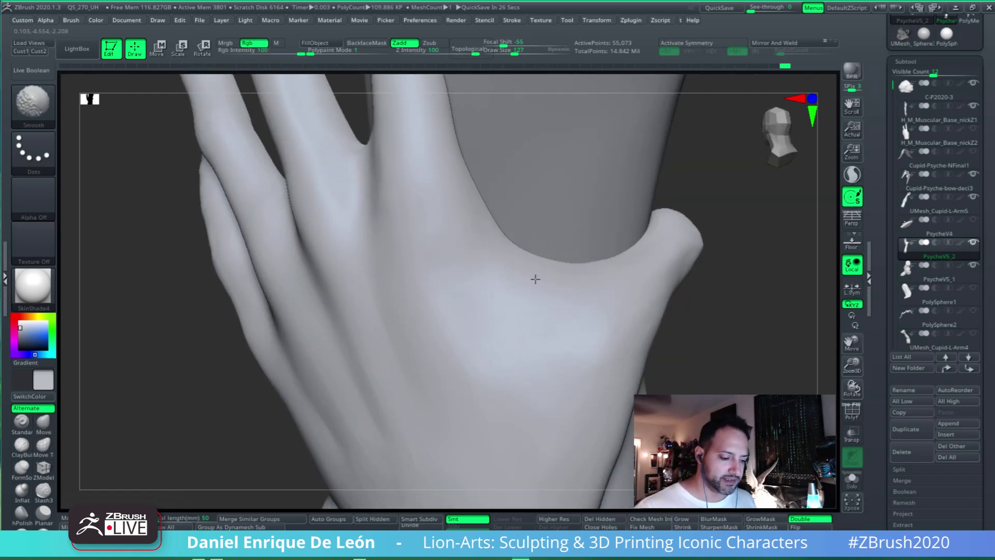
pyautogui.moveTo(533, 278)
pyautogui.mouseDown(button='right')
pyautogui.moveTo(581, 348)
pyautogui.moveTo(613, 310)
pyautogui.mouseUp(button='right')
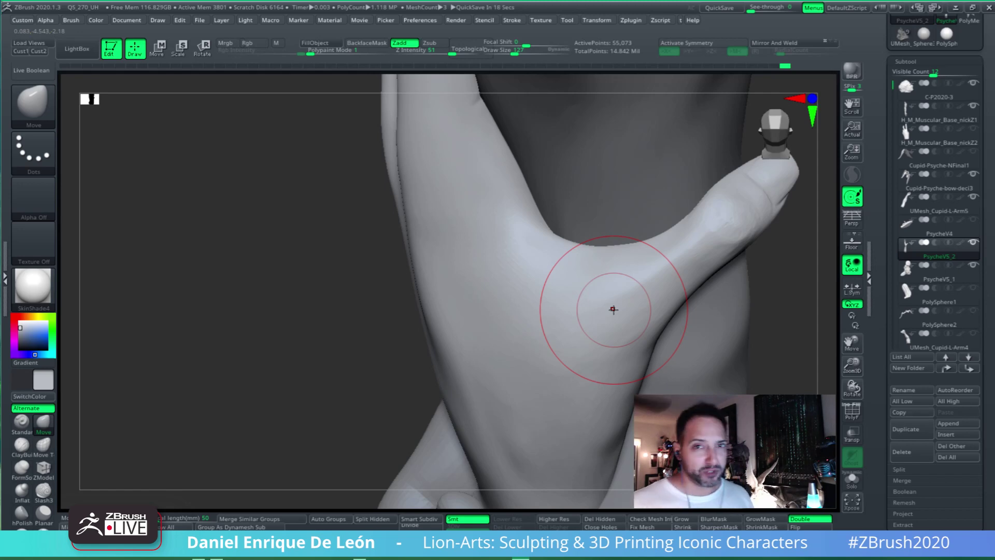
pyautogui.moveTo(613, 309)
pyautogui.mouseDown(button='right')
pyautogui.moveTo(606, 259)
pyautogui.moveTo(611, 288)
pyautogui.moveTo(646, 277)
pyautogui.moveTo(622, 269)
pyautogui.moveTo(592, 292)
pyautogui.mouseUp(button='right')
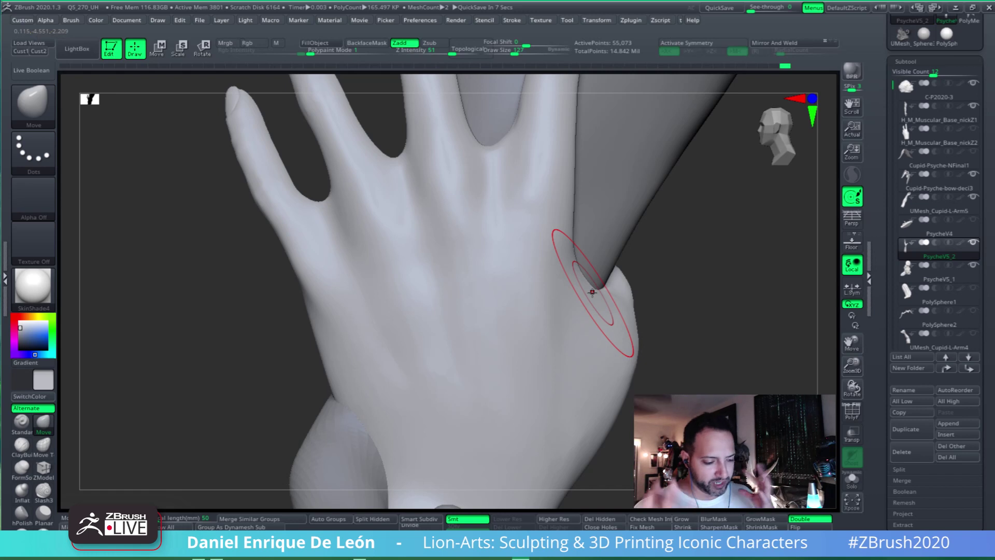
pyautogui.moveTo(592, 292)
pyautogui.mouseDown(button='right')
pyautogui.moveTo(554, 306)
pyautogui.moveTo(586, 284)
pyautogui.moveTo(550, 248)
pyautogui.moveTo(507, 254)
pyautogui.moveTo(462, 236)
pyautogui.moveTo(511, 269)
pyautogui.mouseUp(button='right')
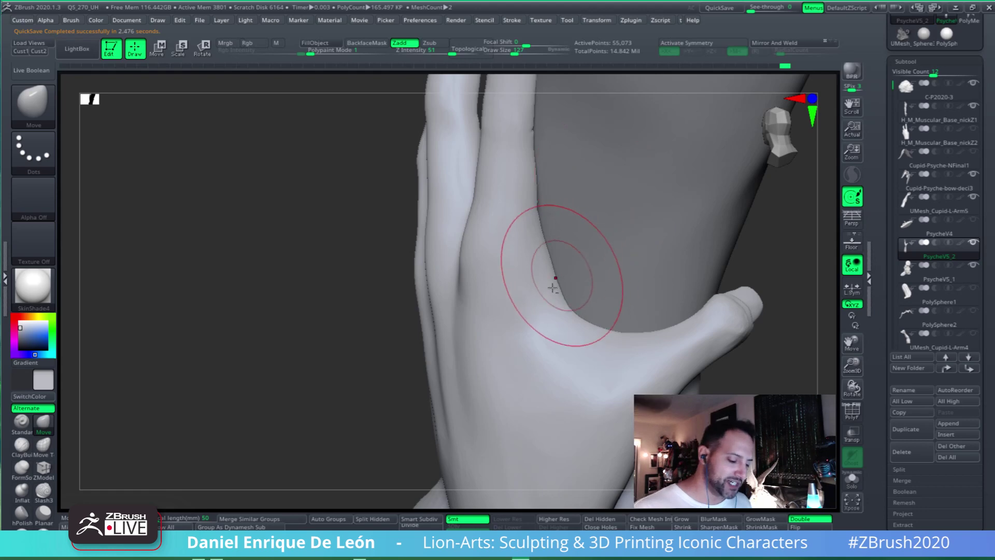
pyautogui.moveTo(544, 267); pyautogui.dragTo(566, 288, button='right')
pyautogui.moveTo(606, 366)
pyautogui.mouseDown(button='right')
pyautogui.moveTo(611, 333)
pyautogui.moveTo(629, 382)
pyautogui.moveTo(639, 349)
pyautogui.moveTo(600, 354)
pyautogui.moveTo(604, 363)
pyautogui.moveTo(570, 339)
pyautogui.moveTo(596, 358)
pyautogui.moveTo(644, 311)
pyautogui.moveTo(605, 300)
pyautogui.mouseUp(button='right')
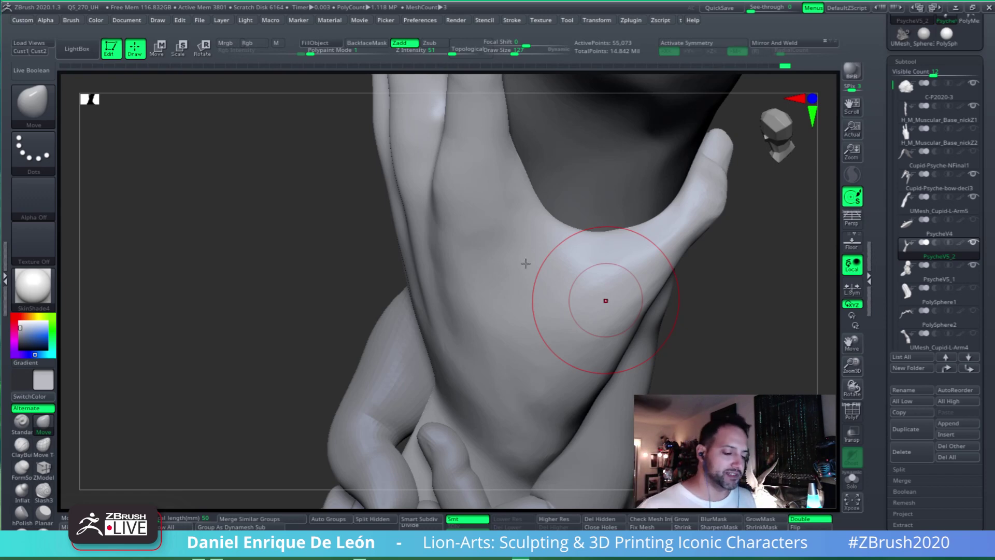
# Smooth the hand below the thumb web and undo the last reshaping of the hand's outer edge
pyautogui.moveTo(604, 298)
pyautogui.mouseDown(button='right')
pyautogui.moveTo(565, 244)
pyautogui.moveTo(533, 335)
pyautogui.moveTo(592, 285)
pyautogui.moveTo(594, 251)
pyautogui.mouseUp(button='right')
pyautogui.keyDown('shift'); pyautogui.moveTo(554, 329); pyautogui.dragTo(545, 318); pyautogui.keyUp('shift')
pyautogui.moveTo(596, 326)
pyautogui.mouseDown(button='right')
pyautogui.moveTo(580, 356)
pyautogui.moveTo(549, 342)
pyautogui.moveTo(541, 324)
pyautogui.mouseUp(button='right')
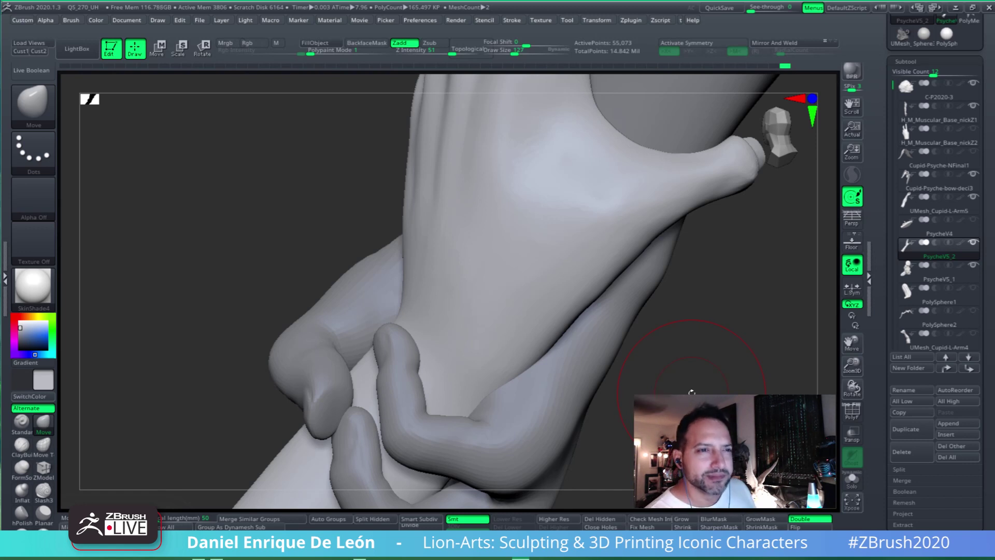
pyautogui.hotkey('ctrl', 'z')
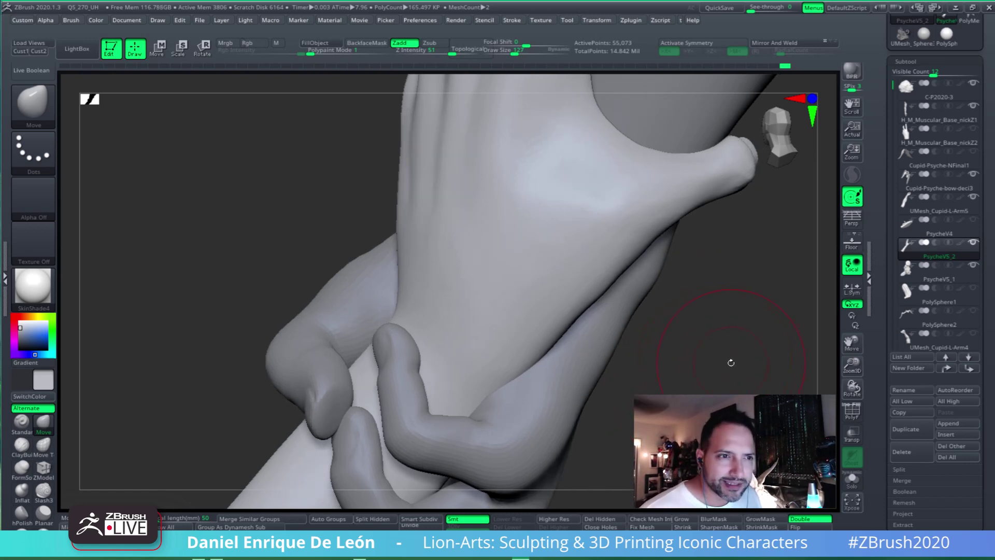
# Turn on subtool transparency and adjust the heel of Psyche's hand against the other figure's arm with the Move brush
pyautogui.moveTo(695, 382)
pyautogui.mouseDown()
pyautogui.moveTo(526, 304)
pyautogui.moveTo(548, 337)
pyautogui.moveTo(538, 331)
pyautogui.moveTo(605, 342)
pyautogui.moveTo(595, 333)
pyautogui.mouseUp()
pyautogui.moveTo(578, 399)
pyautogui.mouseDown()
pyautogui.moveTo(546, 395)
pyautogui.moveTo(601, 327)
pyautogui.moveTo(644, 316)
pyautogui.moveTo(606, 329)
pyautogui.mouseUp()
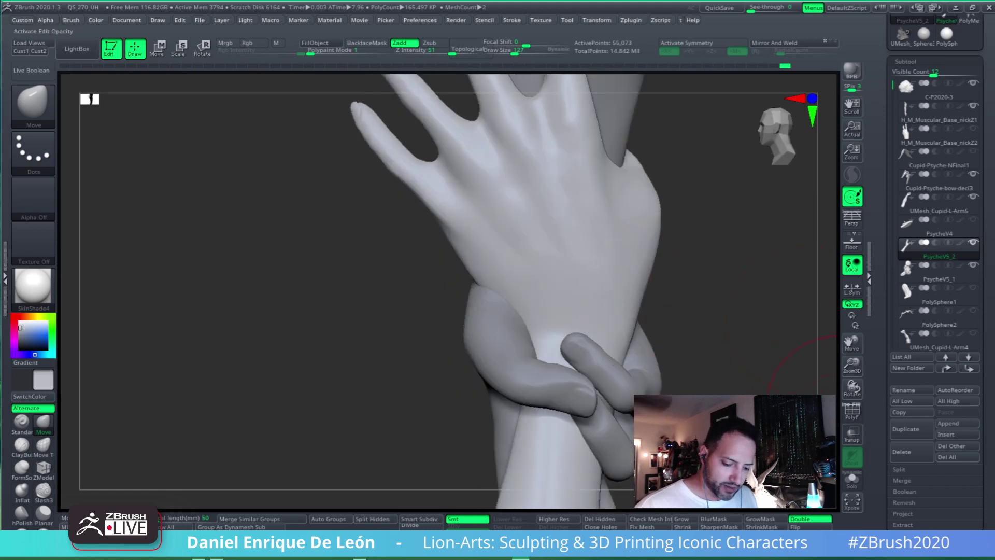
pyautogui.click(852, 434)
pyautogui.moveTo(579, 362); pyautogui.dragTo(549, 441)
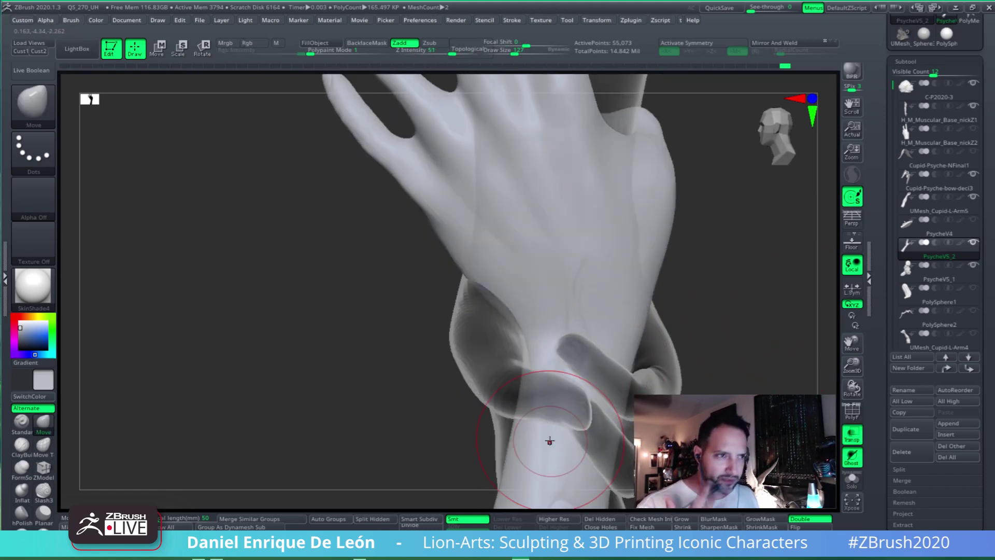
pyautogui.moveTo(533, 282)
pyautogui.mouseDown()
pyautogui.moveTo(546, 238)
pyautogui.moveTo(482, 311)
pyautogui.moveTo(511, 311)
pyautogui.moveTo(504, 298)
pyautogui.moveTo(455, 311)
pyautogui.moveTo(418, 278)
pyautogui.moveTo(460, 241)
pyautogui.moveTo(480, 260)
pyautogui.mouseUp()
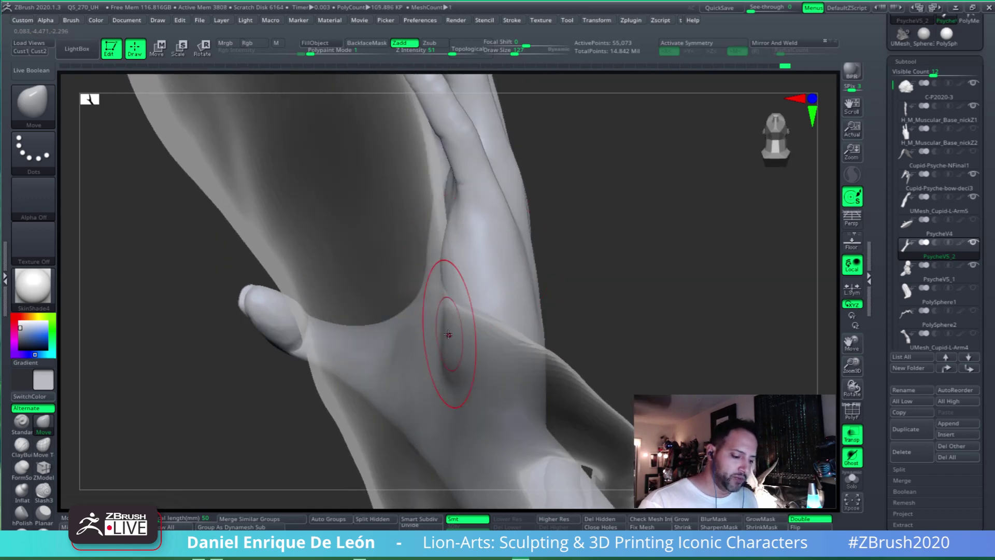
pyautogui.moveTo(448, 334)
pyautogui.mouseDown()
pyautogui.moveTo(517, 275)
pyautogui.moveTo(446, 269)
pyautogui.moveTo(483, 274)
pyautogui.moveTo(521, 305)
pyautogui.moveTo(573, 274)
pyautogui.moveTo(464, 339)
pyautogui.moveTo(439, 344)
pyautogui.moveTo(444, 333)
pyautogui.moveTo(444, 350)
pyautogui.moveTo(478, 289)
pyautogui.moveTo(471, 360)
pyautogui.moveTo(513, 316)
pyautogui.moveTo(574, 291)
pyautogui.moveTo(515, 271)
pyautogui.moveTo(535, 270)
pyautogui.mouseUp()
# Smooth the bulging edge at the heel of Psyche's hand where it rests on the gripping arm
pyautogui.press('shift')
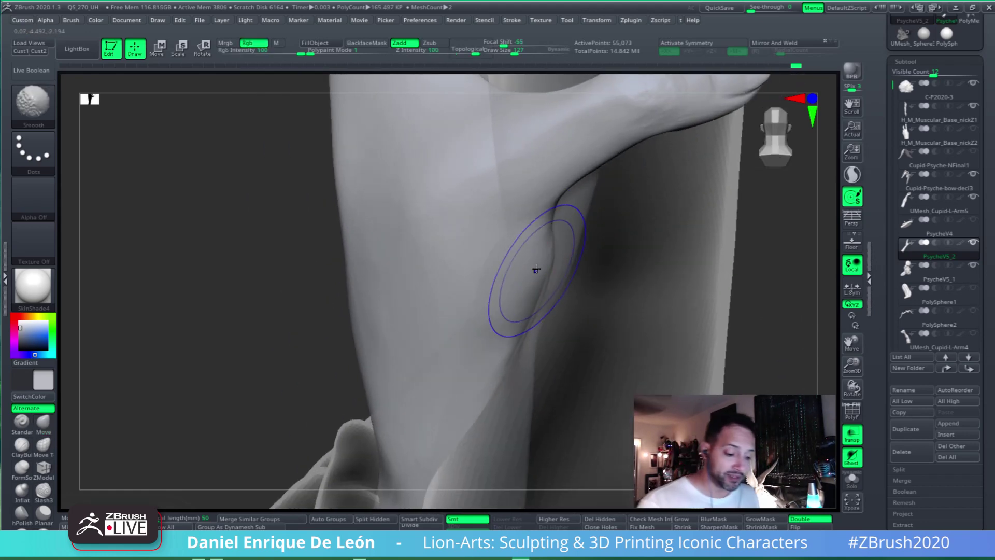
pyautogui.press('shift')
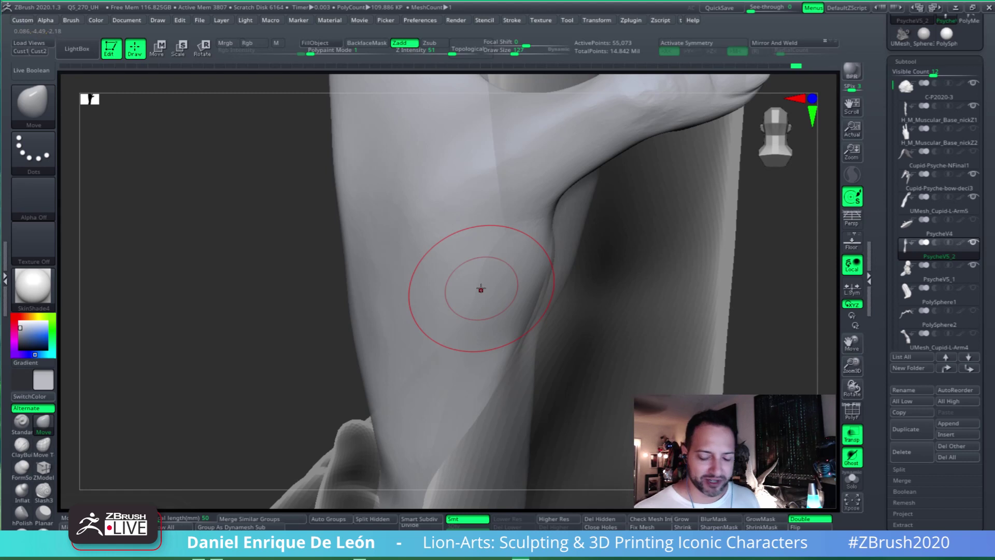
pyautogui.moveTo(507, 275)
pyautogui.mouseDown(button='right')
pyautogui.moveTo(570, 223)
pyautogui.moveTo(599, 333)
pyautogui.moveTo(666, 295)
pyautogui.moveTo(566, 300)
pyautogui.mouseUp(button='right')
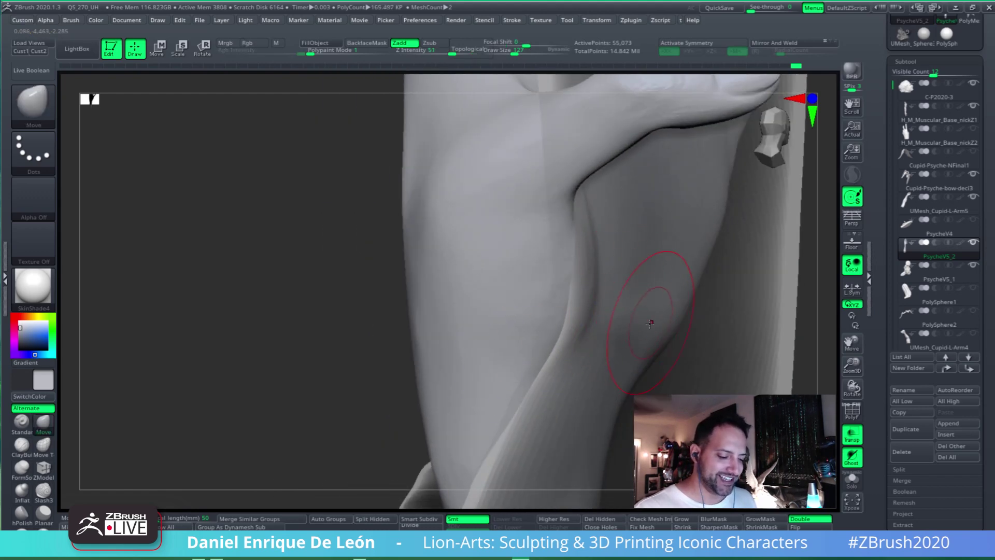
pyautogui.moveTo(650, 323)
pyautogui.mouseDown(button='right')
pyautogui.moveTo(631, 275)
pyautogui.moveTo(609, 331)
pyautogui.mouseUp(button='right')
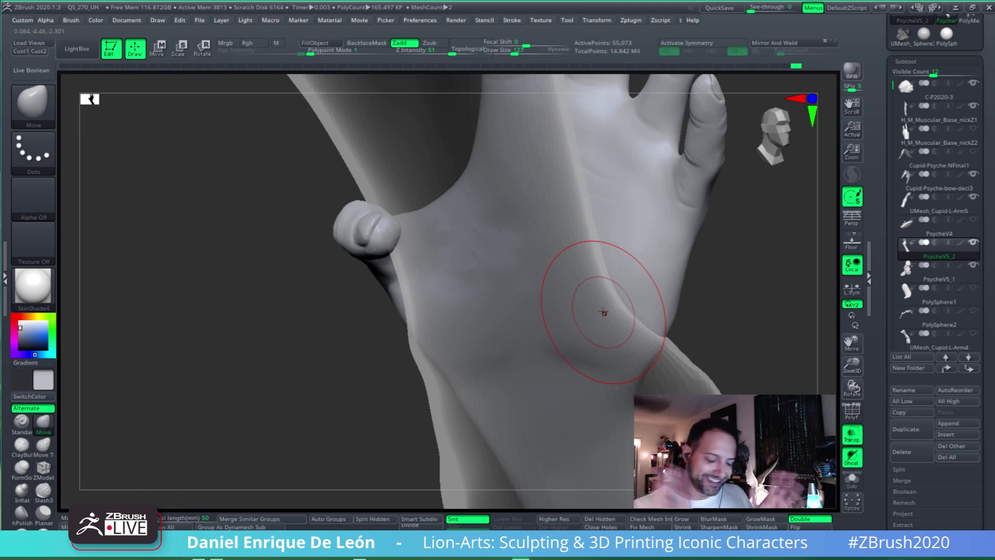
# Select the H_M_Muscular_Base_nickZ1 subtool and smooth the crease in its arm surface beneath Psyche's palm
pyautogui.moveTo(633, 300)
pyautogui.mouseDown(button='right')
pyautogui.moveTo(628, 285)
pyautogui.moveTo(588, 274)
pyautogui.mouseUp(button='right')
pyautogui.moveTo(490, 262)
pyautogui.mouseDown(button='right')
pyautogui.moveTo(479, 259)
pyautogui.moveTo(466, 279)
pyautogui.mouseUp(button='right')
pyautogui.moveTo(595, 249)
pyautogui.mouseDown(button='right')
pyautogui.moveTo(667, 277)
pyautogui.moveTo(635, 256)
pyautogui.moveTo(628, 296)
pyautogui.moveTo(642, 328)
pyautogui.moveTo(609, 306)
pyautogui.moveTo(542, 342)
pyautogui.moveTo(567, 340)
pyautogui.moveTo(611, 311)
pyautogui.moveTo(632, 333)
pyautogui.moveTo(633, 364)
pyautogui.moveTo(559, 251)
pyautogui.moveTo(648, 293)
pyautogui.moveTo(604, 307)
pyautogui.moveTo(590, 286)
pyautogui.mouseUp(button='right')
pyautogui.keyDown('alt'); pyautogui.click(568, 341); pyautogui.keyUp('alt')
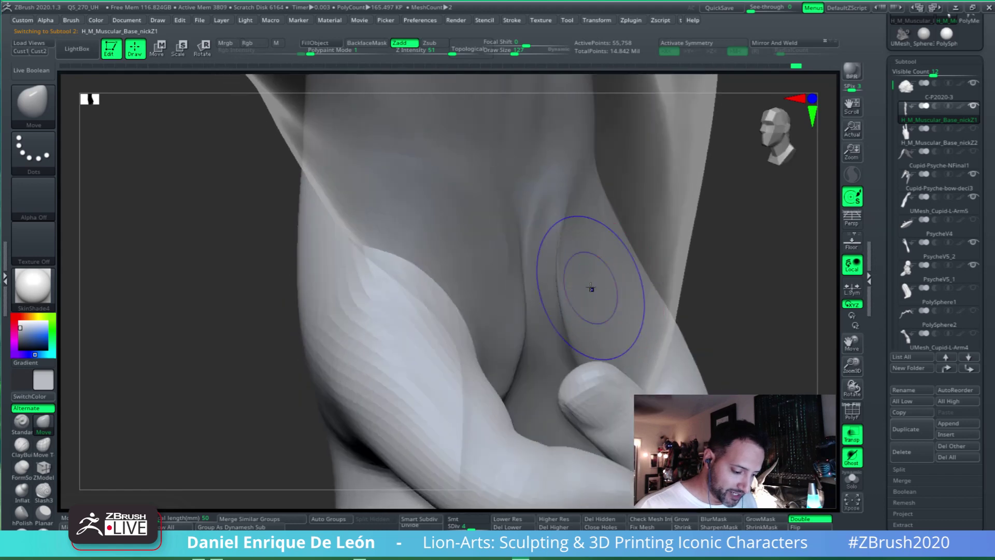
pyautogui.moveTo(591, 286)
pyautogui.keyDown('shift'); pyautogui.mouseDown()
pyautogui.moveTo(561, 300)
pyautogui.moveTo(564, 282)
pyautogui.mouseUp(); pyautogui.keyUp('shift')
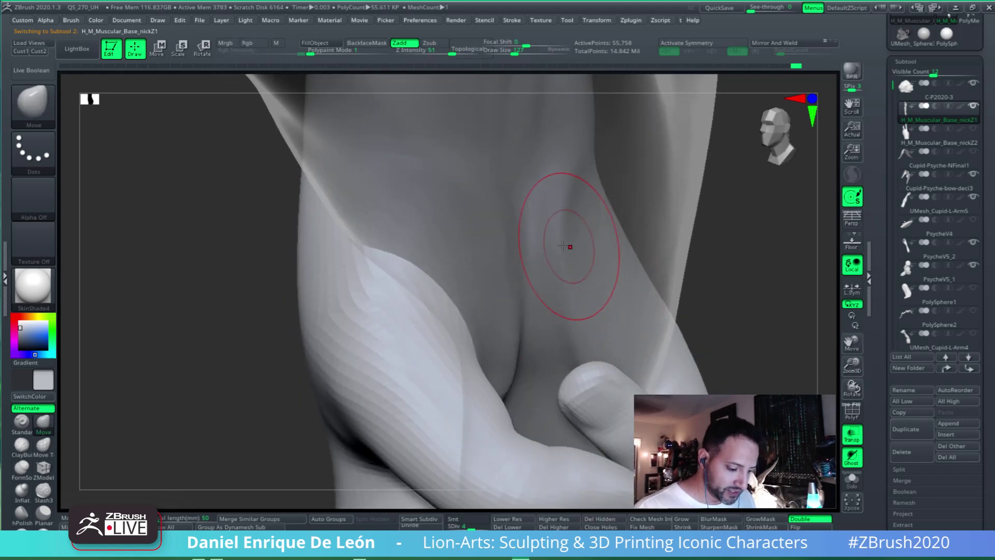
pyautogui.moveTo(568, 246); pyautogui.dragTo(551, 269, button='right')
pyautogui.moveTo(551, 269)
pyautogui.keyDown('shift'); pyautogui.mouseDown()
pyautogui.moveTo(528, 344)
pyautogui.moveTo(564, 312)
pyautogui.moveTo(615, 346)
pyautogui.mouseUp(); pyautogui.keyUp('shift')
pyautogui.moveTo(606, 291)
pyautogui.mouseDown(button='right')
pyautogui.moveTo(650, 284)
pyautogui.moveTo(613, 280)
pyautogui.mouseUp(button='right')
pyautogui.keyDown('shift'); pyautogui.moveTo(613, 280); pyautogui.dragTo(570, 281); pyautogui.keyUp('shift')
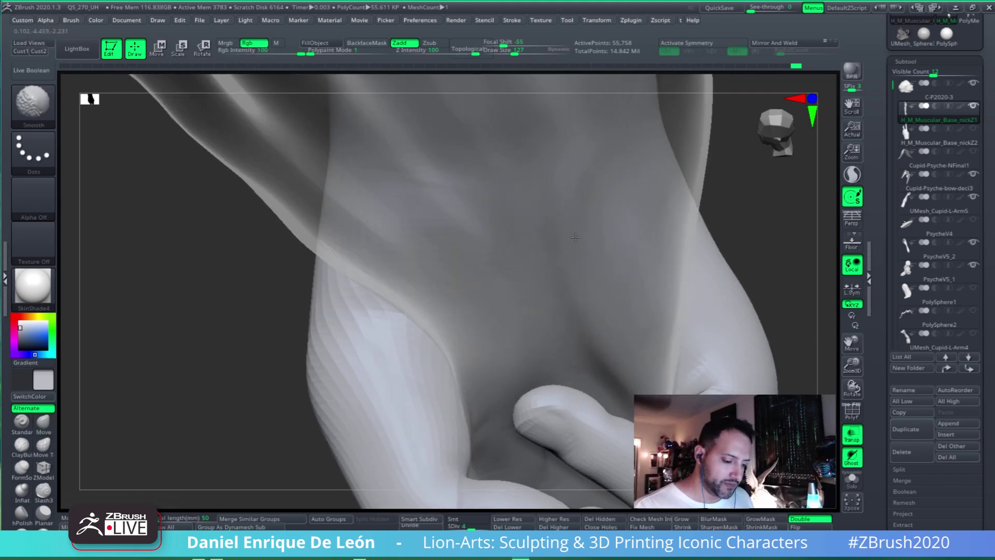
pyautogui.moveTo(628, 240)
pyautogui.mouseDown(button='right')
pyautogui.moveTo(693, 216)
pyautogui.moveTo(651, 282)
pyautogui.moveTo(657, 331)
pyautogui.moveTo(624, 280)
pyautogui.moveTo(632, 349)
pyautogui.moveTo(575, 324)
pyautogui.moveTo(566, 402)
pyautogui.moveTo(619, 352)
pyautogui.moveTo(615, 300)
pyautogui.moveTo(611, 329)
pyautogui.moveTo(688, 367)
pyautogui.moveTo(619, 304)
pyautogui.moveTo(735, 291)
pyautogui.moveTo(689, 328)
pyautogui.moveTo(655, 297)
pyautogui.moveTo(629, 290)
pyautogui.moveTo(628, 402)
pyautogui.moveTo(627, 327)
pyautogui.moveTo(610, 338)
pyautogui.mouseUp(button='right')
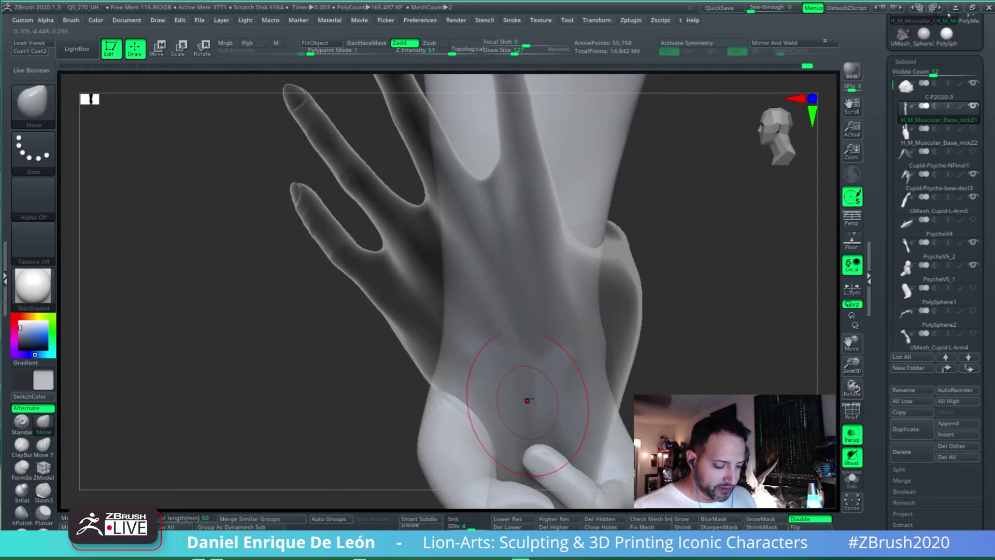
# Reselect the PsycheV5_2 subtool and enlarge the Move brush's draw size to 154
pyautogui.moveTo(526, 402)
pyautogui.keyDown('alt'); pyautogui.mouseDown(button='right')
pyautogui.moveTo(601, 320)
pyautogui.moveTo(573, 250)
pyautogui.moveTo(554, 265)
pyautogui.mouseUp(button='right'); pyautogui.keyUp('alt')
pyautogui.keyDown('alt'); pyautogui.click(554, 271); pyautogui.keyUp('alt')
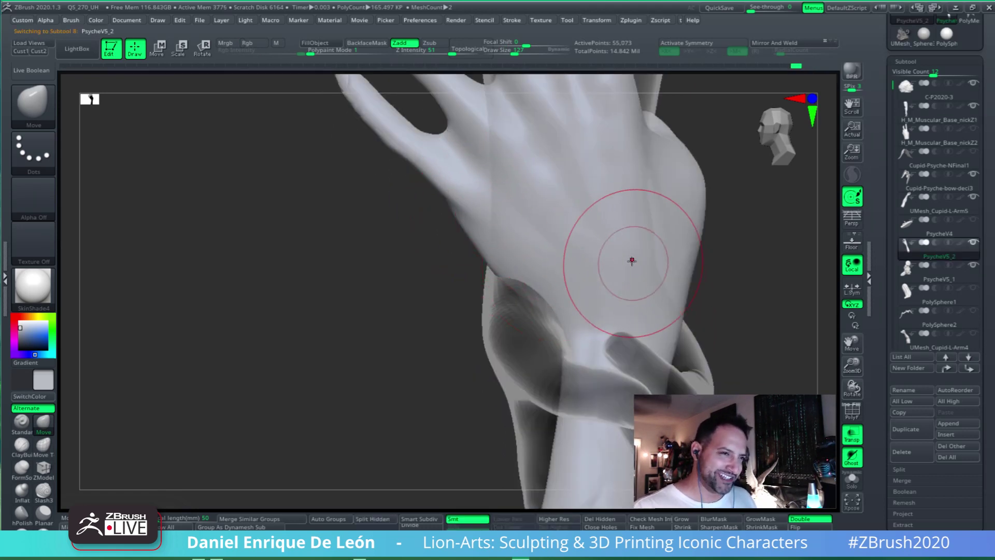
pyautogui.moveTo(632, 273)
pyautogui.mouseDown(button='right')
pyautogui.moveTo(617, 324)
pyautogui.moveTo(588, 262)
pyautogui.mouseUp(button='right')
pyautogui.moveTo(560, 316); pyautogui.dragTo(604, 281, button='right')
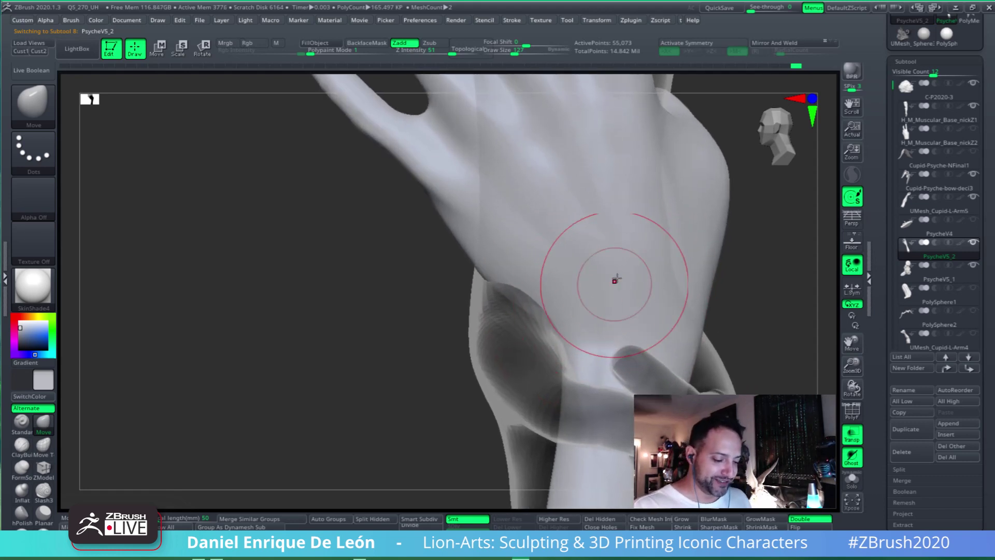
pyautogui.press(']')
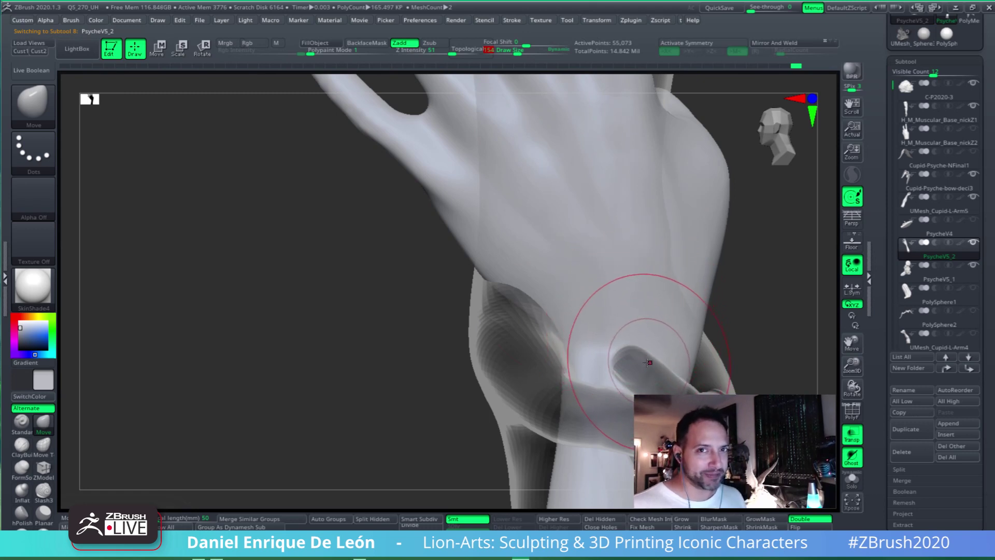
# Reshape the back of Psyche's wrist above the gripping fingers and smooth her palm
pyautogui.moveTo(550, 275)
pyautogui.mouseDown(button='right')
pyautogui.moveTo(560, 324)
pyautogui.moveTo(540, 316)
pyautogui.mouseUp(button='right')
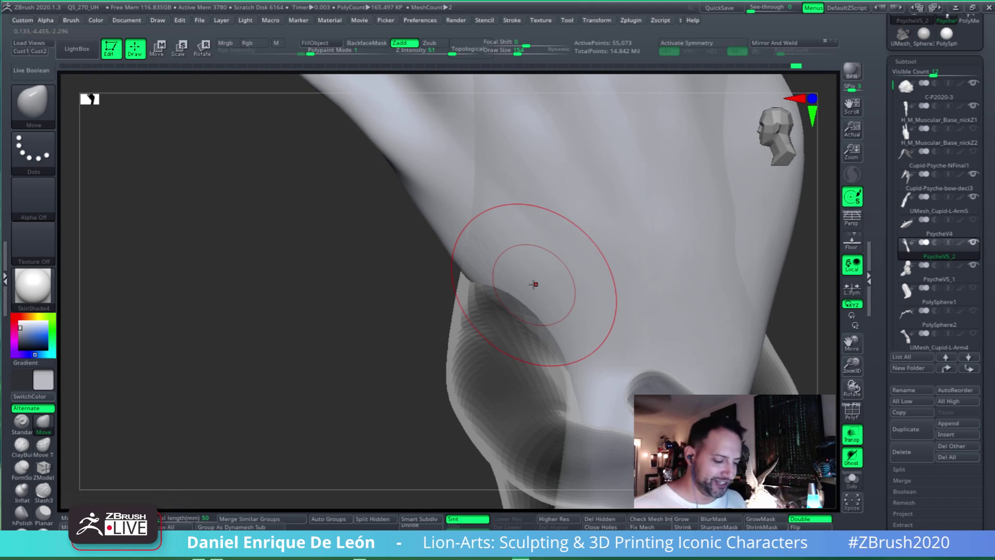
pyautogui.moveTo(549, 317)
pyautogui.keyDown('ctrl'); pyautogui.mouseDown(button='right')
pyautogui.moveTo(545, 329)
pyautogui.moveTo(565, 331)
pyautogui.moveTo(563, 252)
pyautogui.mouseUp(button='right'); pyautogui.keyUp('ctrl')
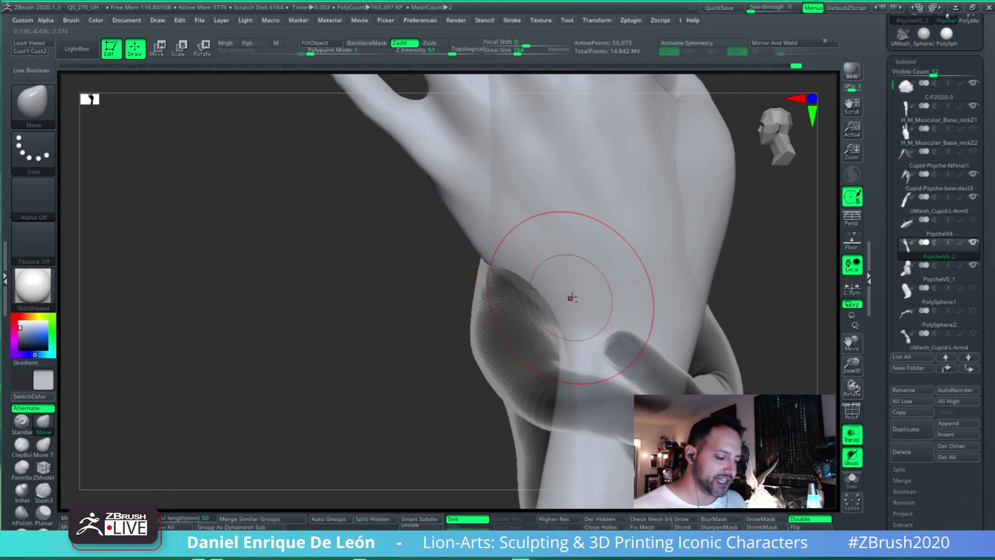
pyautogui.moveTo(571, 294); pyautogui.dragTo(548, 333, button='right')
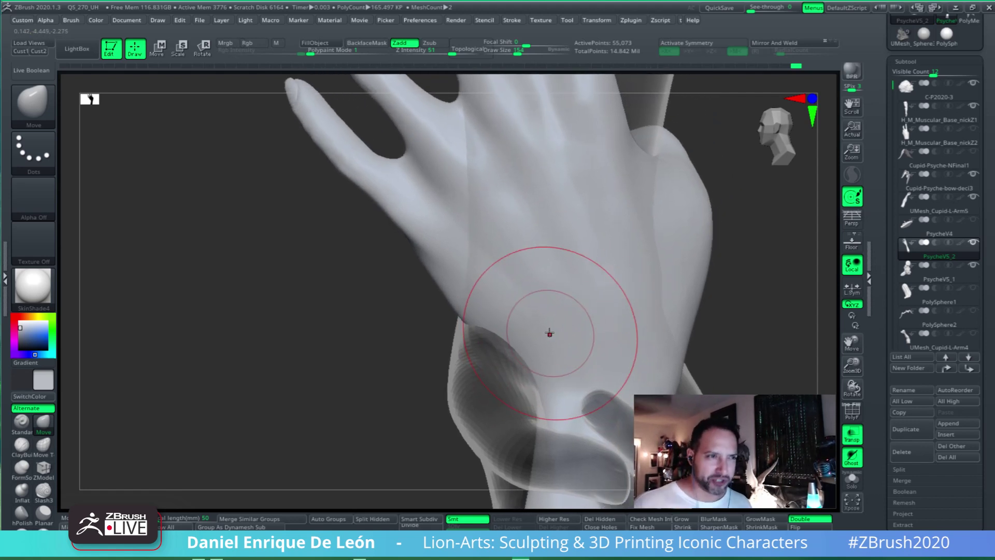
pyautogui.moveTo(549, 332)
pyautogui.mouseDown(button='right')
pyautogui.moveTo(510, 300)
pyautogui.moveTo(544, 260)
pyautogui.moveTo(533, 289)
pyautogui.moveTo(516, 283)
pyautogui.moveTo(474, 316)
pyautogui.moveTo(563, 273)
pyautogui.moveTo(521, 265)
pyautogui.moveTo(508, 306)
pyautogui.moveTo(523, 269)
pyautogui.moveTo(485, 267)
pyautogui.moveTo(520, 300)
pyautogui.moveTo(495, 278)
pyautogui.moveTo(568, 291)
pyautogui.moveTo(573, 306)
pyautogui.moveTo(515, 298)
pyautogui.moveTo(490, 278)
pyautogui.mouseUp(button='right')
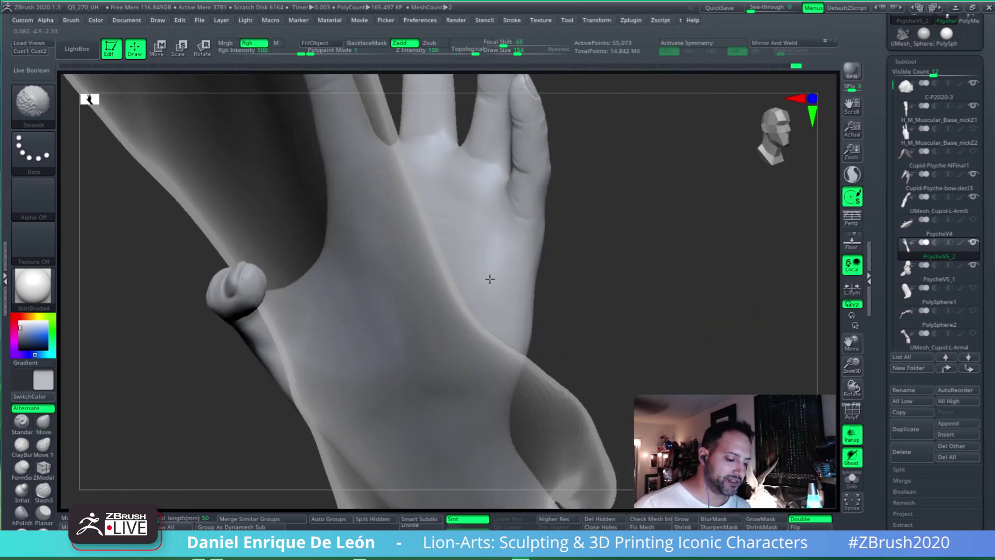
pyautogui.press('shift')
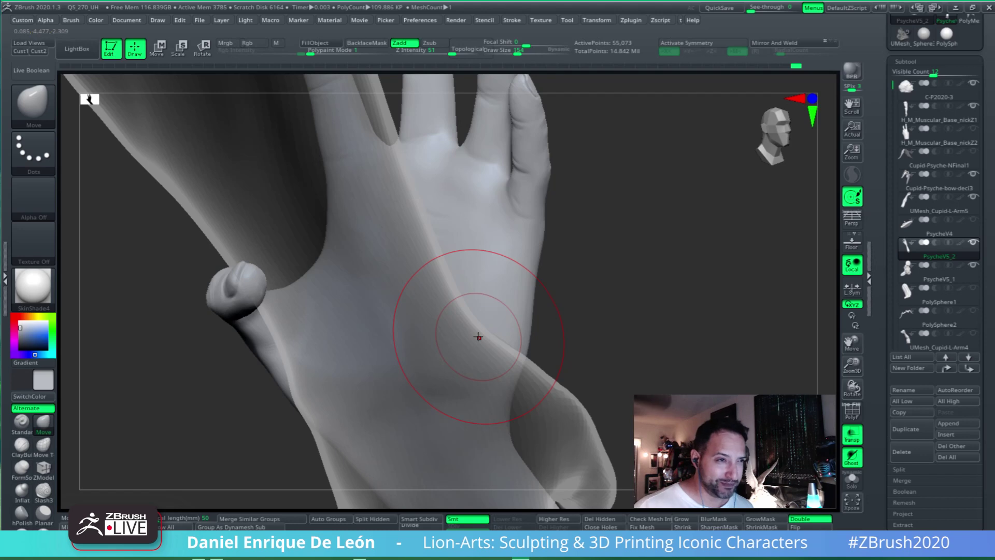
# Refine the outer contour of Psyche's hand and wrist against the gripping hand with the Move brush
pyautogui.moveTo(593, 285); pyautogui.dragTo(532, 308, button='right')
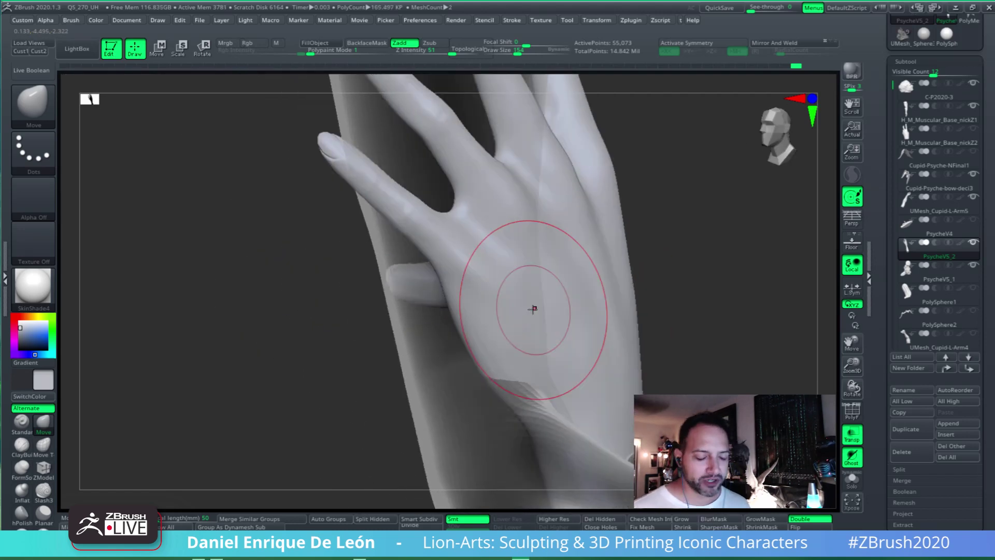
pyautogui.moveTo(533, 309)
pyautogui.mouseDown(button='right')
pyautogui.moveTo(544, 351)
pyautogui.moveTo(573, 300)
pyautogui.moveTo(568, 309)
pyautogui.mouseUp(button='right')
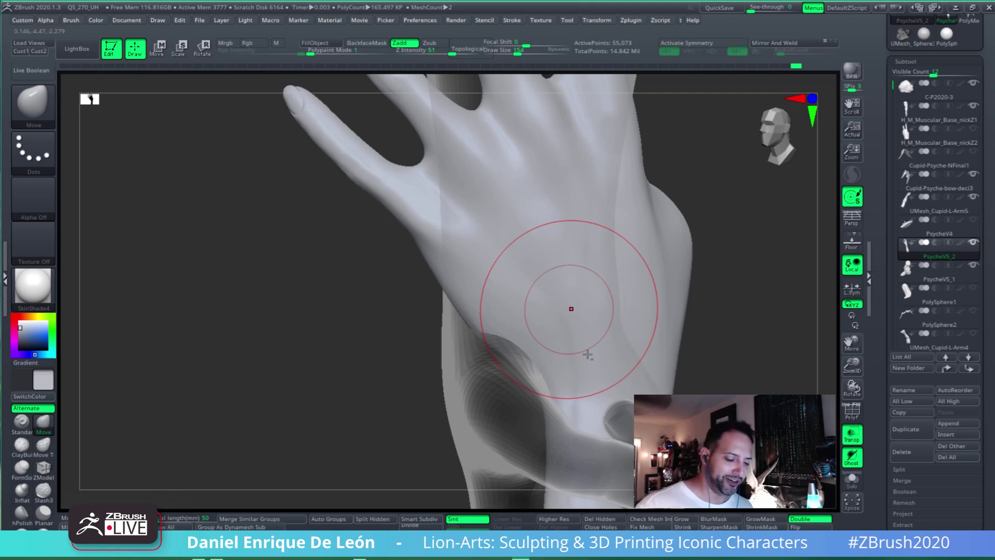
pyautogui.moveTo(567, 309)
pyautogui.mouseDown(button='right')
pyautogui.moveTo(575, 306)
pyautogui.moveTo(539, 326)
pyautogui.moveTo(550, 331)
pyautogui.moveTo(532, 310)
pyautogui.moveTo(573, 266)
pyautogui.moveTo(606, 273)
pyautogui.moveTo(591, 278)
pyautogui.mouseUp(button='right')
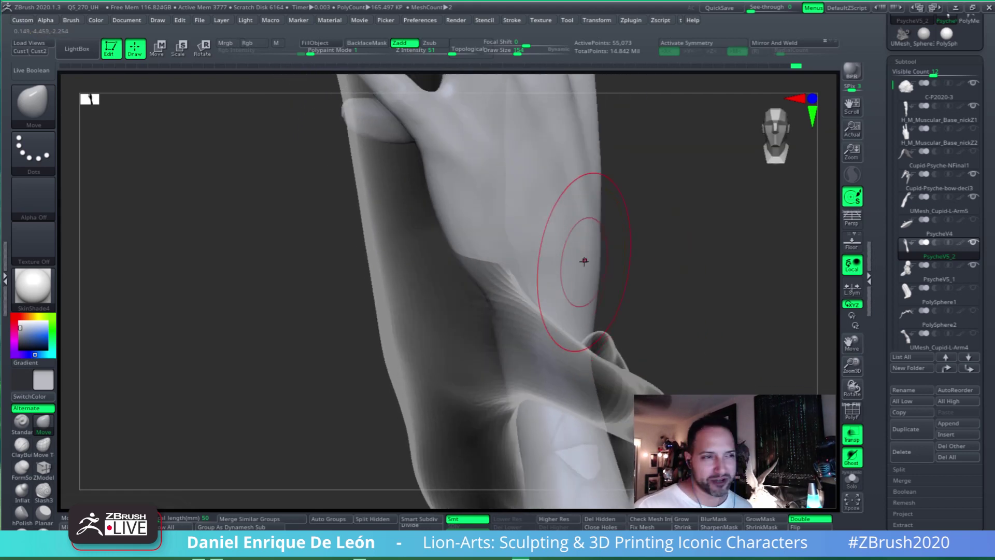
pyautogui.moveTo(555, 332); pyautogui.dragTo(551, 259, button='right')
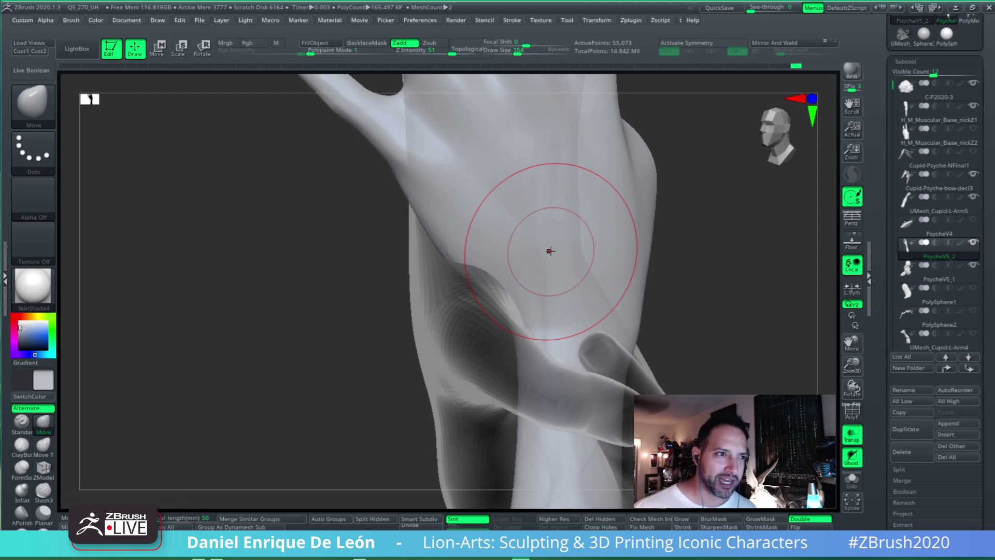
pyautogui.moveTo(582, 294)
pyautogui.keyDown('ctrl'); pyautogui.mouseDown(button='right')
pyautogui.moveTo(622, 273)
pyautogui.moveTo(573, 298)
pyautogui.moveTo(601, 288)
pyautogui.moveTo(587, 335)
pyautogui.moveTo(572, 243)
pyautogui.mouseUp(button='right'); pyautogui.keyUp('ctrl')
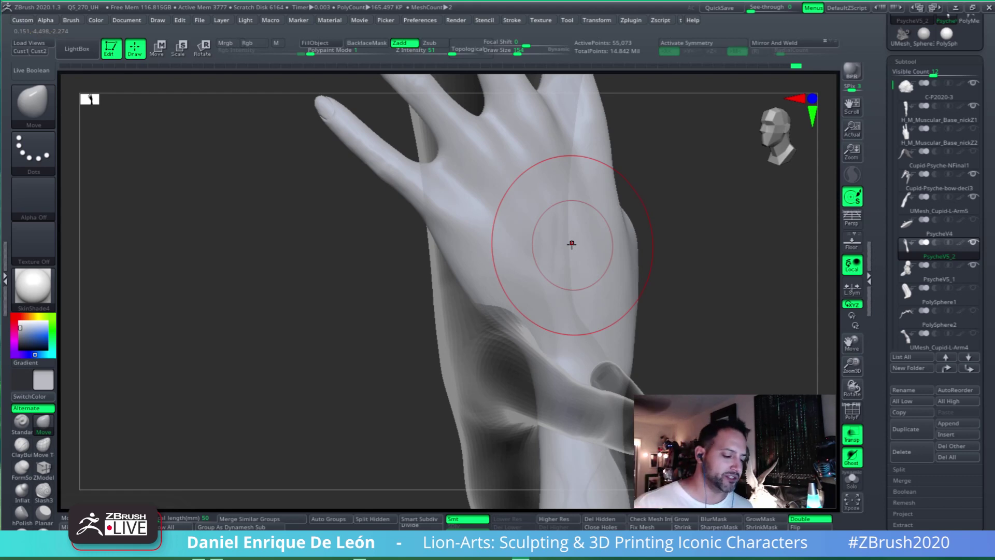
pyautogui.moveTo(571, 244)
pyautogui.mouseDown(button='right')
pyautogui.moveTo(606, 316)
pyautogui.moveTo(609, 279)
pyautogui.moveTo(553, 320)
pyautogui.moveTo(597, 326)
pyautogui.moveTo(571, 318)
pyautogui.moveTo(564, 283)
pyautogui.moveTo(596, 280)
pyautogui.moveTo(615, 238)
pyautogui.moveTo(514, 288)
pyautogui.moveTo(573, 365)
pyautogui.moveTo(564, 288)
pyautogui.moveTo(594, 293)
pyautogui.moveTo(579, 298)
pyautogui.moveTo(595, 316)
pyautogui.moveTo(617, 291)
pyautogui.moveTo(639, 294)
pyautogui.moveTo(594, 335)
pyautogui.moveTo(555, 326)
pyautogui.moveTo(611, 328)
pyautogui.moveTo(607, 301)
pyautogui.moveTo(560, 337)
pyautogui.moveTo(589, 322)
pyautogui.moveTo(548, 361)
pyautogui.moveTo(588, 349)
pyautogui.moveTo(534, 355)
pyautogui.moveTo(517, 346)
pyautogui.moveTo(584, 331)
pyautogui.moveTo(595, 347)
pyautogui.moveTo(529, 329)
pyautogui.moveTo(515, 295)
pyautogui.mouseUp(button='right')
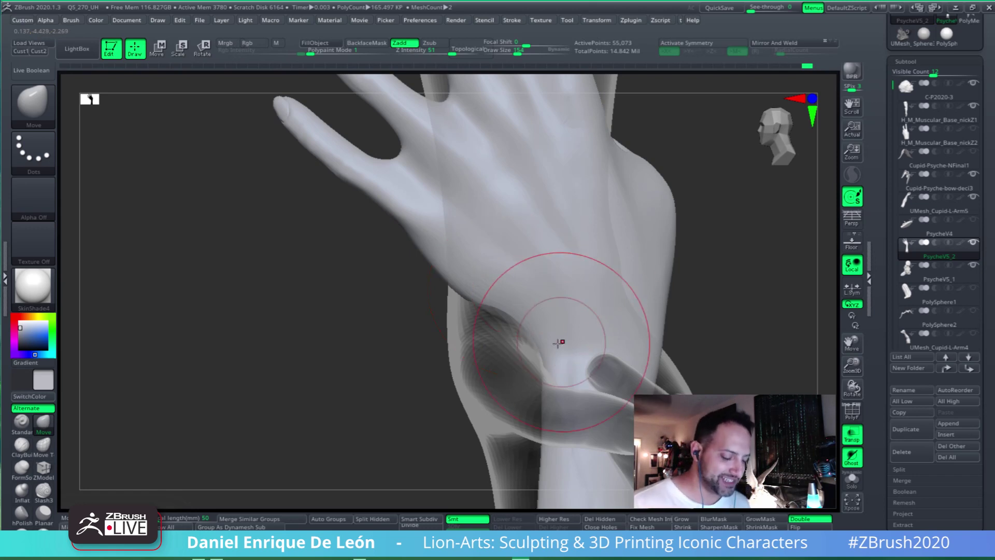
# Select the H_M_Muscular_Base_nickZ1 subtool and smooth the rough ridge of its hand below Psyche's wrist
pyautogui.moveTo(584, 299); pyautogui.dragTo(644, 296, button='right')
pyautogui.keyDown('alt'); pyautogui.click(507, 292); pyautogui.keyUp('alt')
pyautogui.moveTo(639, 342)
pyautogui.mouseDown(button='right')
pyautogui.moveTo(613, 322)
pyautogui.moveTo(563, 348)
pyautogui.moveTo(551, 311)
pyautogui.moveTo(581, 293)
pyautogui.mouseUp(button='right')
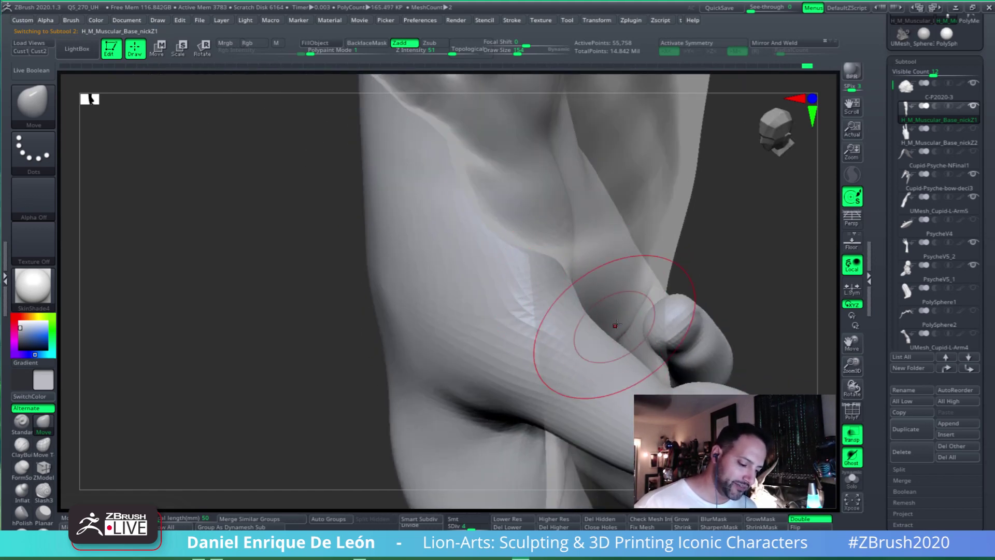
pyautogui.moveTo(615, 325); pyautogui.dragTo(601, 436, button='right')
pyautogui.moveTo(475, 328)
pyautogui.mouseDown(button='right')
pyautogui.moveTo(567, 353)
pyautogui.moveTo(584, 333)
pyautogui.moveTo(470, 266)
pyautogui.moveTo(551, 295)
pyautogui.moveTo(488, 287)
pyautogui.mouseUp(button='right')
pyautogui.press('shift')
# Reshape and smooth the gripping hand's outer side where it emerges from under Psyche's hand
pyautogui.moveTo(465, 328)
pyautogui.mouseDown(button='right')
pyautogui.moveTo(555, 311)
pyautogui.moveTo(604, 266)
pyautogui.moveTo(565, 297)
pyautogui.moveTo(562, 271)
pyautogui.moveTo(511, 266)
pyautogui.moveTo(489, 304)
pyautogui.moveTo(507, 326)
pyautogui.moveTo(463, 261)
pyautogui.mouseUp(button='right')
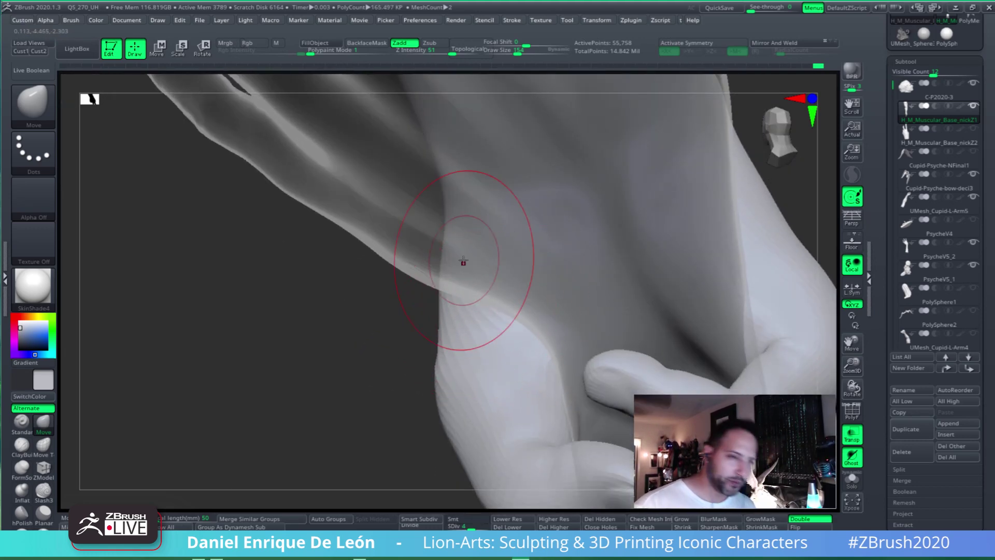
pyautogui.moveTo(491, 343)
pyautogui.mouseDown(button='right')
pyautogui.moveTo(546, 326)
pyautogui.moveTo(493, 350)
pyautogui.moveTo(526, 297)
pyautogui.mouseUp(button='right')
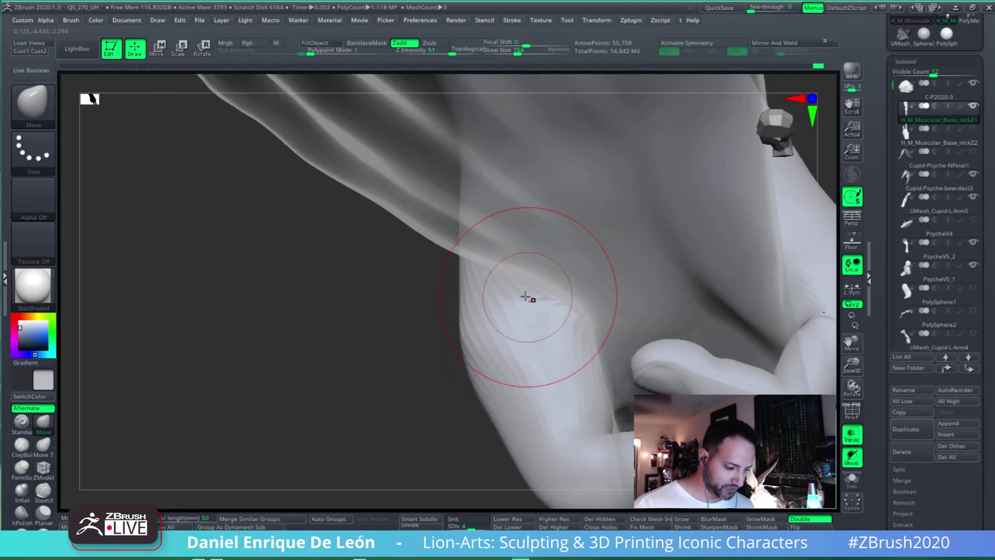
pyautogui.moveTo(467, 303); pyautogui.dragTo(550, 287, button='right')
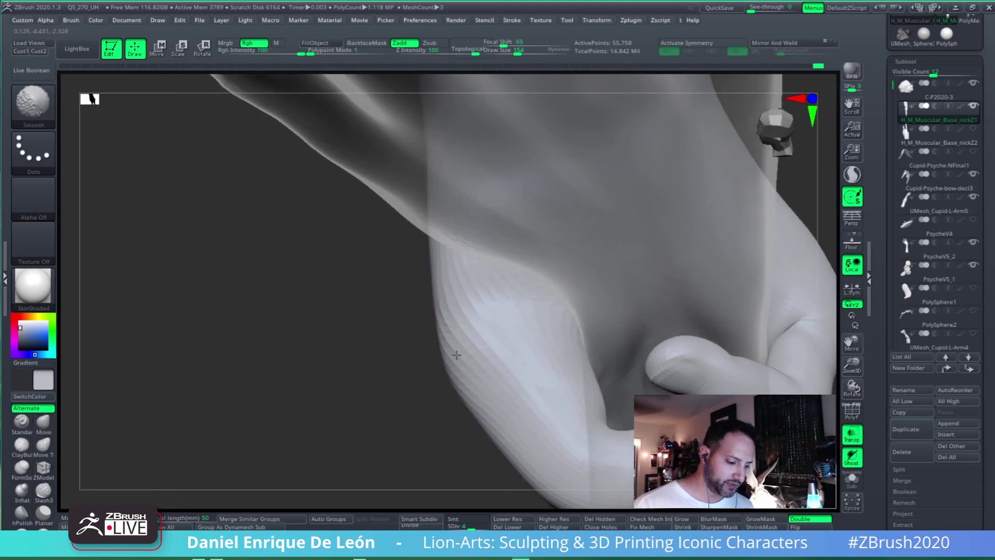
pyautogui.moveTo(549, 362)
pyautogui.mouseDown(button='right')
pyautogui.moveTo(562, 430)
pyautogui.moveTo(611, 300)
pyautogui.moveTo(570, 303)
pyautogui.moveTo(537, 261)
pyautogui.moveTo(559, 264)
pyautogui.moveTo(566, 291)
pyautogui.moveTo(620, 265)
pyautogui.moveTo(567, 296)
pyautogui.mouseUp(button='right')
pyautogui.moveTo(477, 285)
pyautogui.mouseDown(button='right')
pyautogui.moveTo(501, 284)
pyautogui.moveTo(510, 256)
pyautogui.mouseUp(button='right')
pyautogui.press('shift')
pyautogui.moveTo(519, 313)
pyautogui.mouseDown(button='right')
pyautogui.moveTo(586, 232)
pyautogui.moveTo(551, 290)
pyautogui.moveTo(496, 290)
pyautogui.moveTo(552, 292)
pyautogui.moveTo(509, 283)
pyautogui.mouseUp(button='right')
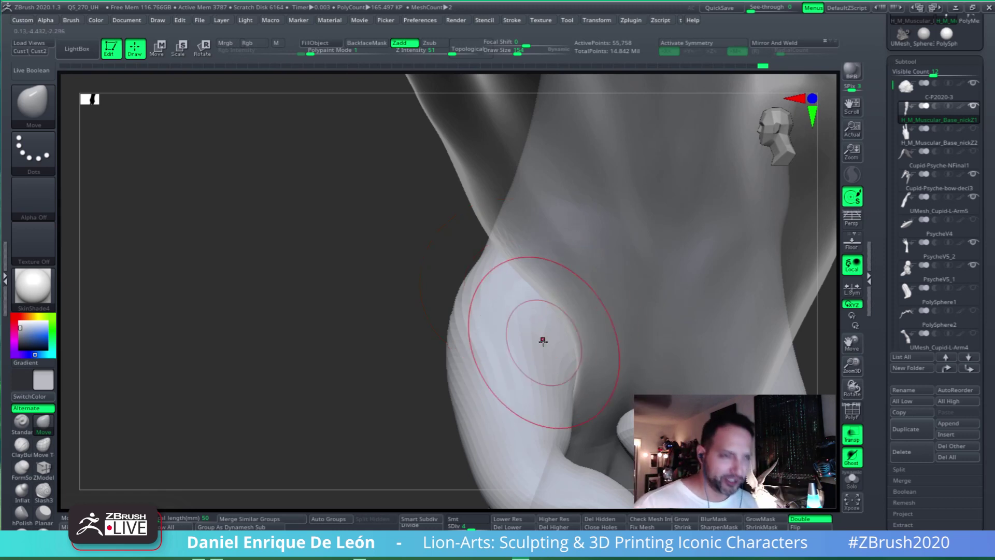
# Smooth the outer side of the gripping hand where it meets the base of Psyche's palm
pyautogui.moveTo(559, 316)
pyautogui.mouseDown(button='right')
pyautogui.moveTo(546, 373)
pyautogui.moveTo(534, 329)
pyautogui.mouseUp(button='right')
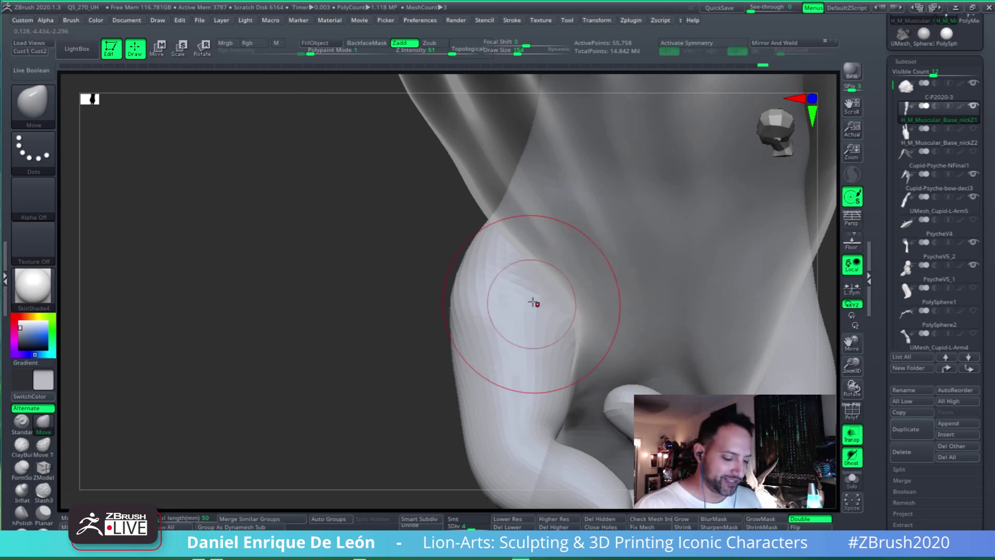
pyautogui.moveTo(593, 321); pyautogui.dragTo(555, 311, button='right')
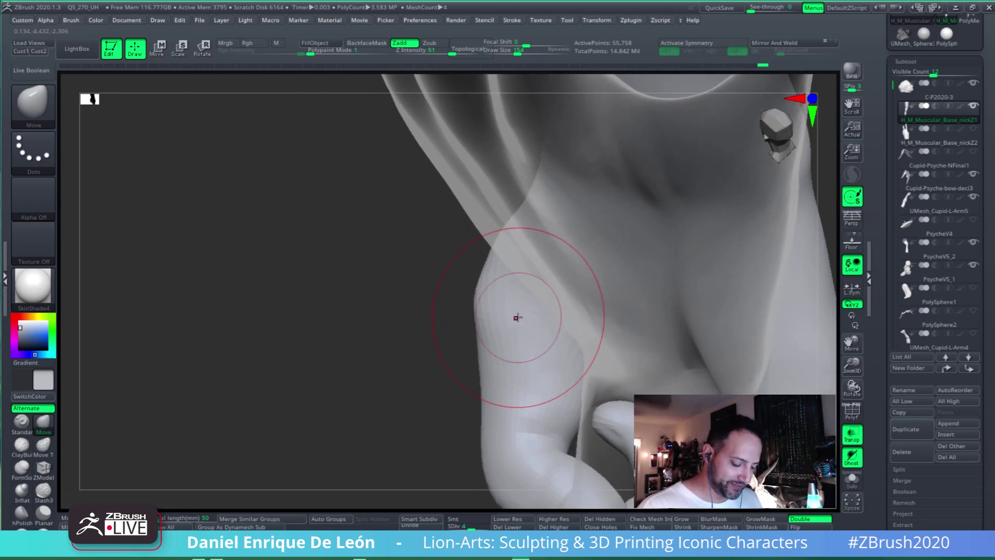
pyautogui.moveTo(499, 328)
pyautogui.mouseDown(button='right')
pyautogui.moveTo(522, 286)
pyautogui.moveTo(539, 282)
pyautogui.moveTo(526, 282)
pyautogui.mouseUp(button='right')
pyautogui.moveTo(504, 280)
pyautogui.mouseDown()
pyautogui.moveTo(500, 250)
pyautogui.moveTo(530, 250)
pyautogui.mouseUp()
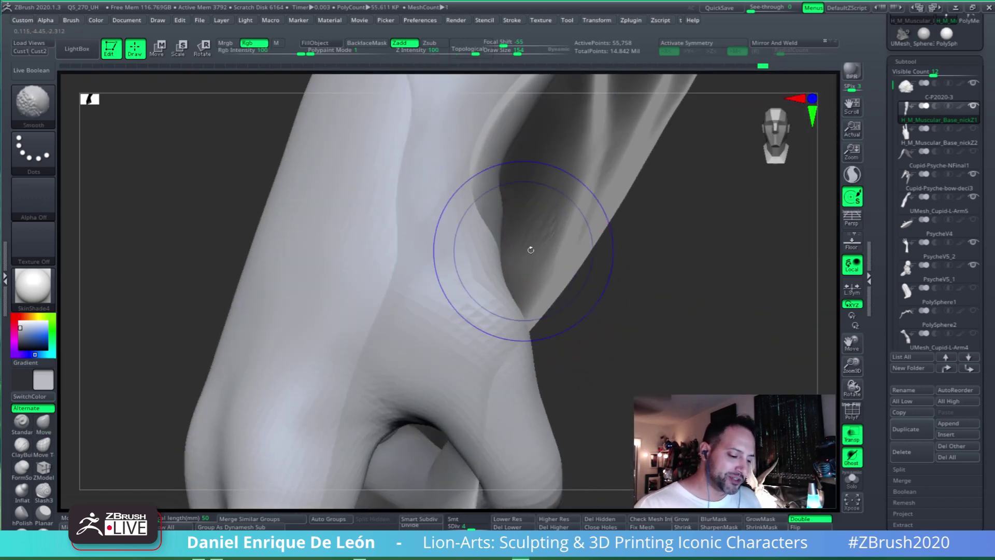
pyautogui.moveTo(588, 311)
pyautogui.mouseDown(button='right')
pyautogui.moveTo(592, 295)
pyautogui.moveTo(536, 319)
pyautogui.moveTo(542, 306)
pyautogui.moveTo(562, 318)
pyautogui.moveTo(527, 295)
pyautogui.mouseUp(button='right')
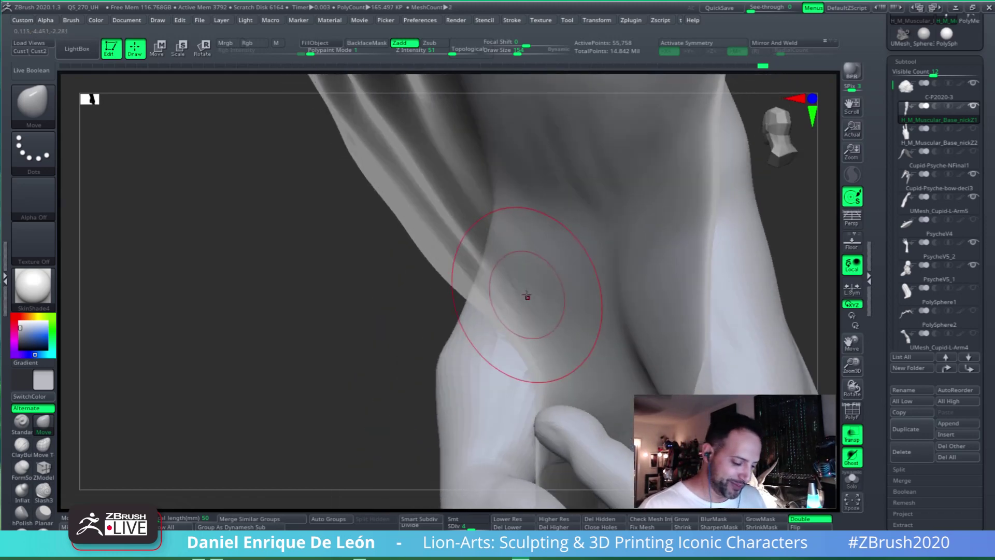
pyautogui.moveTo(505, 290)
pyautogui.keyDown('shift'); pyautogui.mouseDown()
pyautogui.moveTo(490, 281)
pyautogui.moveTo(497, 287)
pyautogui.mouseUp(); pyautogui.keyUp('shift')
# Smooth the gripping hand's inner contour along Psyche's wrist and blend it toward the thumb base
pyautogui.moveTo(504, 288)
pyautogui.mouseDown(button='right')
pyautogui.moveTo(570, 271)
pyautogui.moveTo(571, 226)
pyautogui.moveTo(580, 299)
pyautogui.moveTo(611, 296)
pyautogui.moveTo(592, 270)
pyautogui.moveTo(540, 301)
pyautogui.mouseUp(button='right')
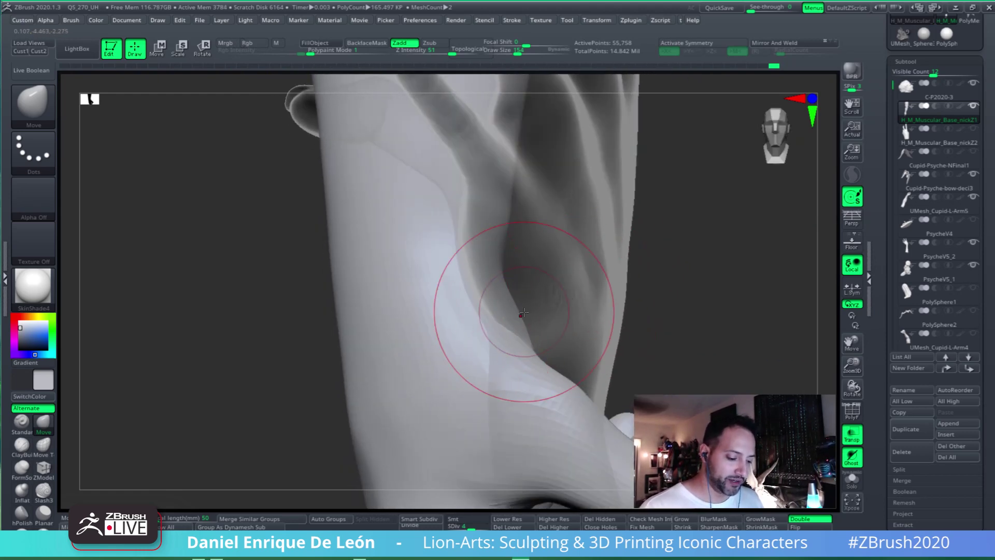
pyautogui.keyDown('shift'); pyautogui.moveTo(524, 312); pyautogui.dragTo(521, 324); pyautogui.keyUp('shift')
pyautogui.moveTo(518, 331); pyautogui.dragTo(557, 282, button='right')
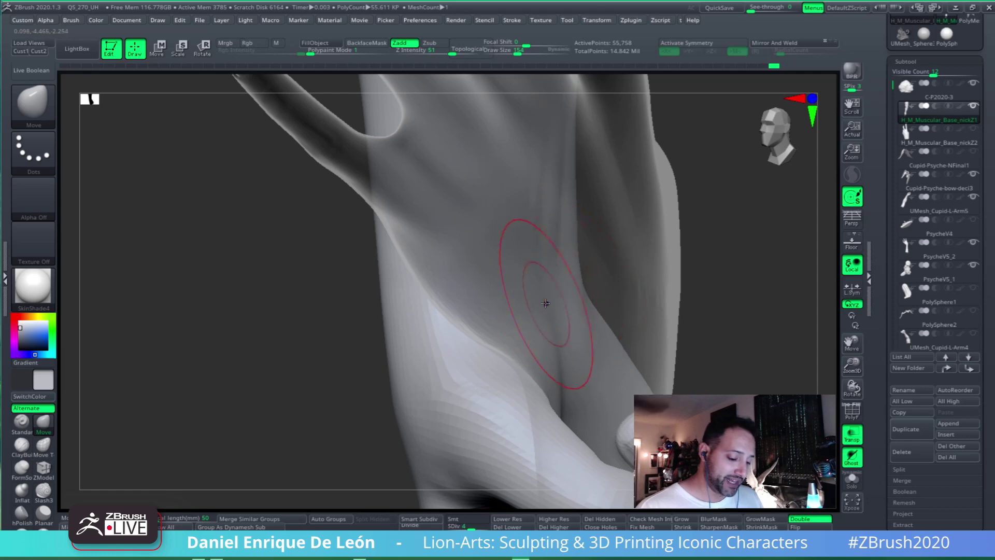
pyautogui.keyDown('shift'); pyautogui.moveTo(547, 304); pyautogui.dragTo(558, 316); pyautogui.keyUp('shift')
pyautogui.moveTo(558, 315)
pyautogui.mouseDown(button='right')
pyautogui.moveTo(578, 330)
pyautogui.moveTo(568, 343)
pyautogui.moveTo(559, 340)
pyautogui.moveTo(607, 332)
pyautogui.moveTo(599, 288)
pyautogui.mouseUp(button='right')
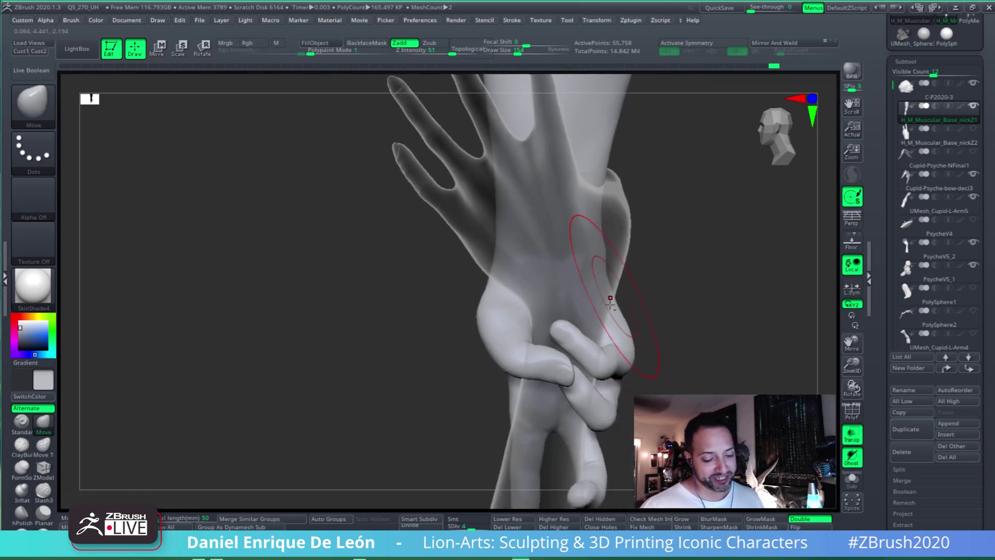
pyautogui.moveTo(615, 322)
pyautogui.mouseDown(button='right')
pyautogui.moveTo(596, 363)
pyautogui.moveTo(589, 333)
pyautogui.moveTo(611, 326)
pyautogui.moveTo(625, 371)
pyautogui.moveTo(553, 202)
pyautogui.mouseUp(button='right')
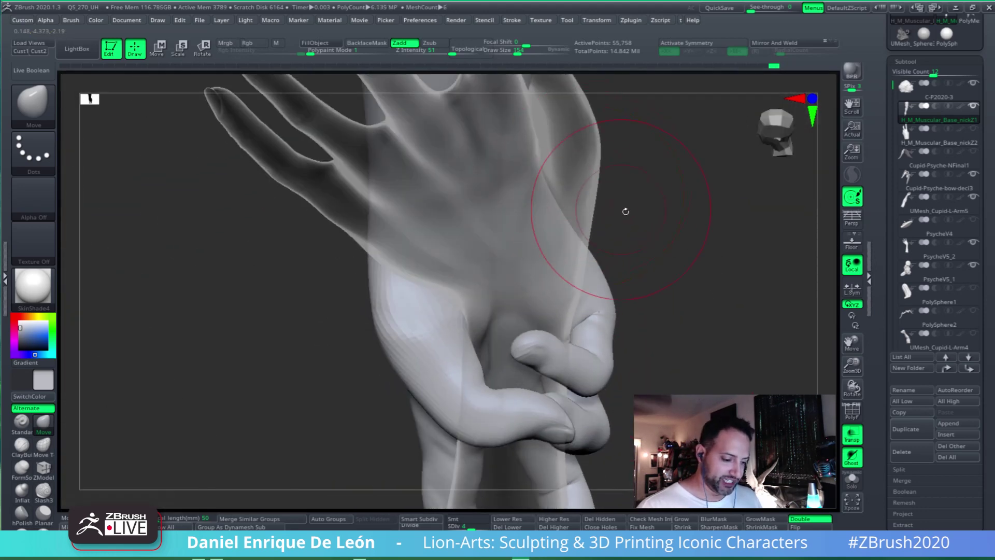
# Select the PsycheV5_2 subtool and smooth the outer edge of Psyche's hand above the gripping fingers
pyautogui.keyDown('alt'); pyautogui.click(574, 161); pyautogui.keyUp('alt')
pyautogui.moveTo(636, 278)
pyautogui.mouseDown(button='right')
pyautogui.moveTo(599, 319)
pyautogui.moveTo(642, 228)
pyautogui.mouseUp(button='right')
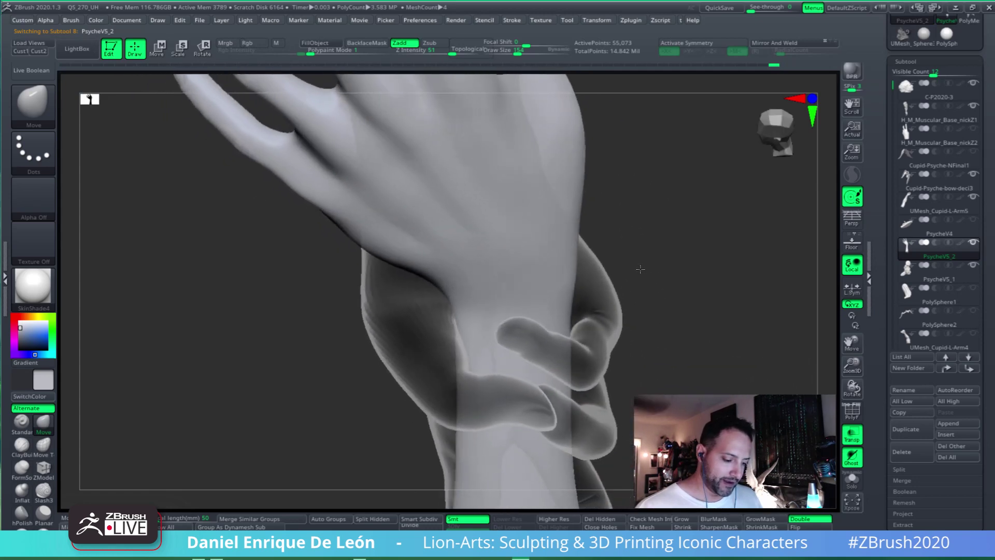
pyautogui.moveTo(692, 315)
pyautogui.mouseDown(button='right')
pyautogui.moveTo(532, 390)
pyautogui.moveTo(593, 291)
pyautogui.moveTo(561, 356)
pyautogui.moveTo(596, 348)
pyautogui.mouseUp(button='right')
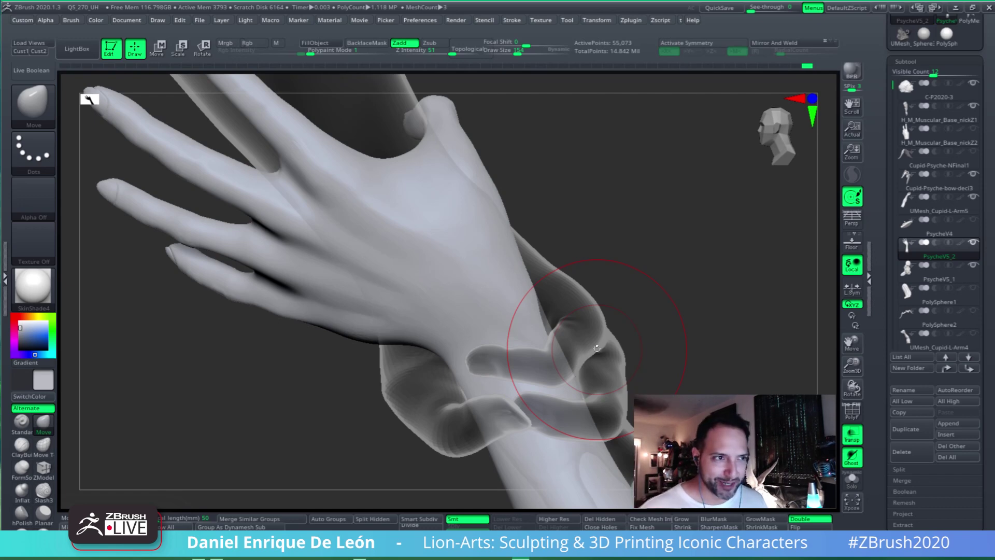
pyautogui.moveTo(596, 348)
pyautogui.mouseDown(button='right')
pyautogui.moveTo(559, 399)
pyautogui.moveTo(558, 329)
pyautogui.moveTo(581, 321)
pyautogui.mouseUp(button='right')
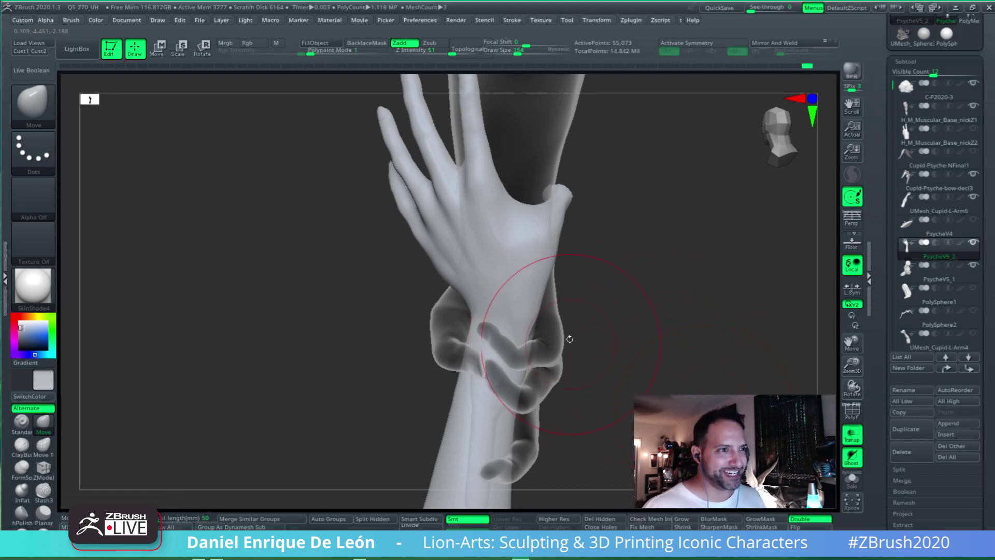
pyautogui.moveTo(507, 296)
pyautogui.keyDown('alt'); pyautogui.mouseDown(button='right')
pyautogui.moveTo(518, 340)
pyautogui.moveTo(548, 335)
pyautogui.moveTo(548, 348)
pyautogui.moveTo(569, 324)
pyautogui.moveTo(524, 288)
pyautogui.moveTo(529, 273)
pyautogui.moveTo(544, 255)
pyautogui.moveTo(573, 260)
pyautogui.moveTo(575, 300)
pyautogui.moveTo(573, 278)
pyautogui.mouseUp(button='right'); pyautogui.keyUp('alt')
pyautogui.press('shift')
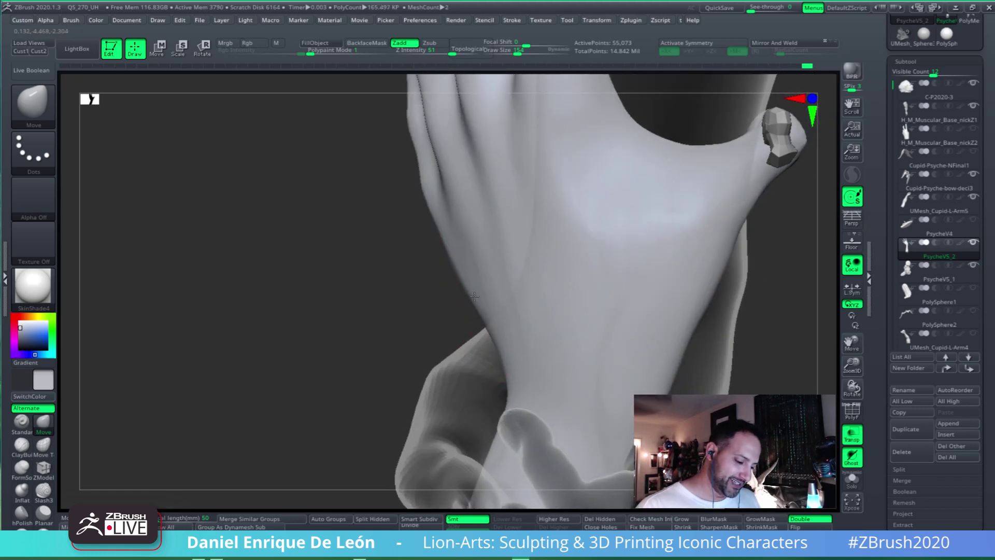
# Reduce the brush draw size to 112 and refine the little-finger side of Psyche's hand down to the wrist
pyautogui.moveTo(531, 304); pyautogui.dragTo(493, 309, button='right')
pyautogui.moveTo(518, 50); pyautogui.dragTo(512, 50)
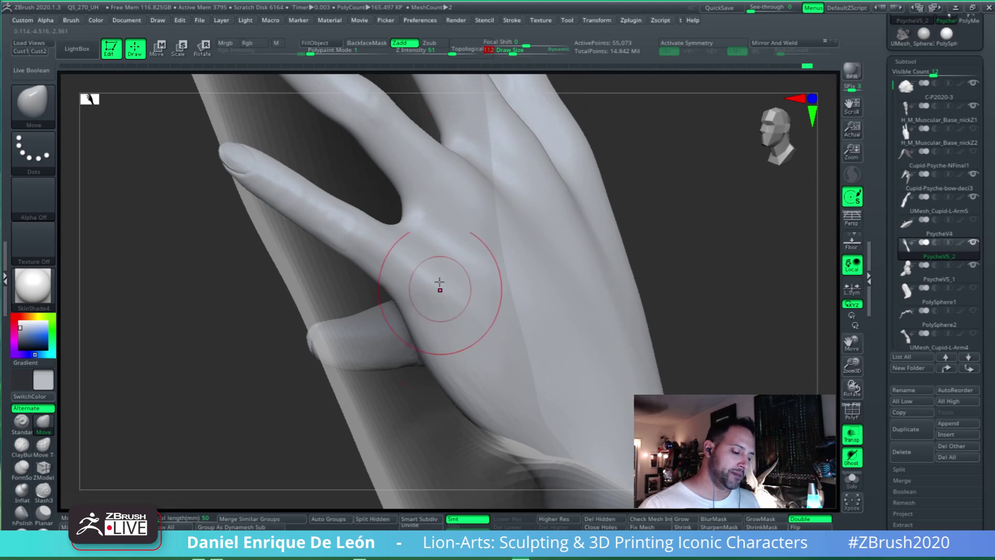
pyautogui.moveTo(410, 308)
pyautogui.mouseDown(button='right')
pyautogui.moveTo(464, 297)
pyautogui.moveTo(482, 363)
pyautogui.mouseUp(button='right')
pyautogui.press('shift')
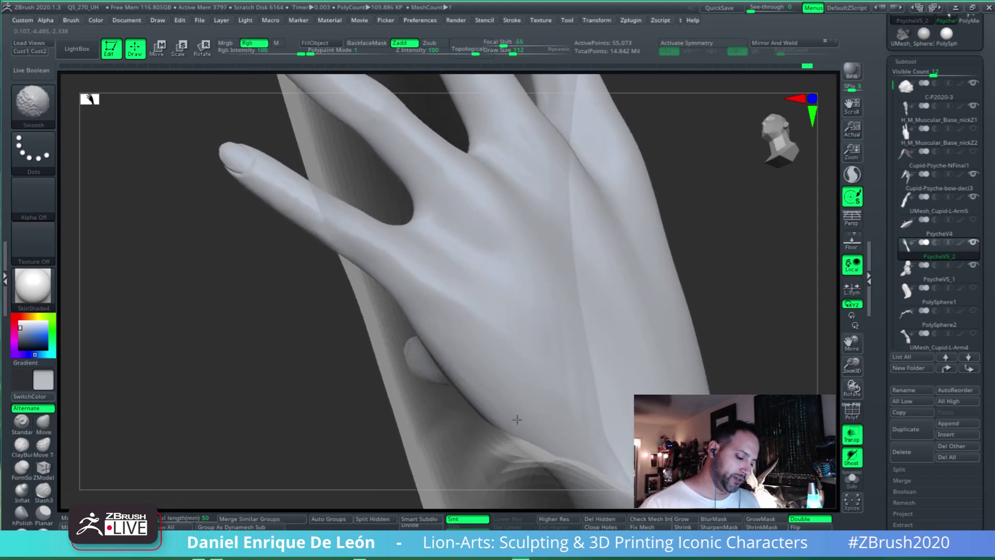
pyautogui.moveTo(465, 375)
pyautogui.mouseDown(button='right')
pyautogui.moveTo(570, 378)
pyautogui.moveTo(611, 402)
pyautogui.moveTo(676, 382)
pyautogui.moveTo(649, 344)
pyautogui.moveTo(659, 295)
pyautogui.moveTo(611, 355)
pyautogui.moveTo(614, 342)
pyautogui.moveTo(621, 352)
pyautogui.mouseUp(button='right')
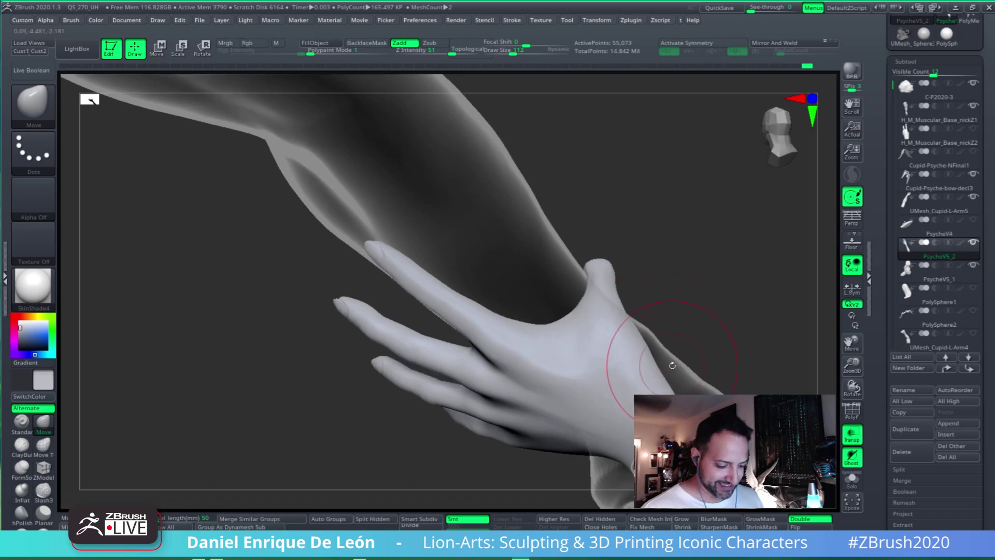
pyautogui.keyDown('alt'); pyautogui.click(568, 329); pyautogui.keyUp('alt')
pyautogui.moveTo(568, 329); pyautogui.dragTo(613, 379, button='right')
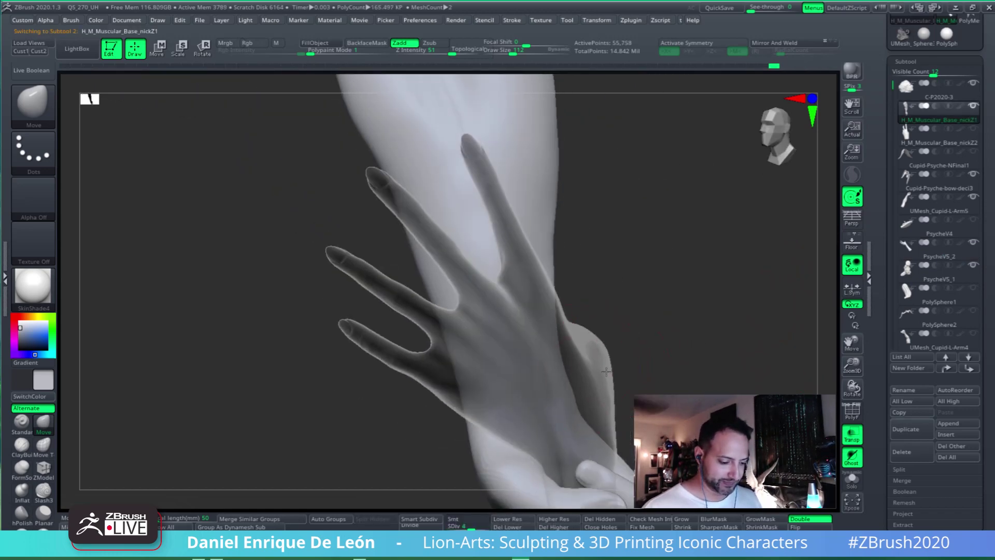
pyautogui.keyDown('alt'); pyautogui.click(612, 379); pyautogui.keyUp('alt')
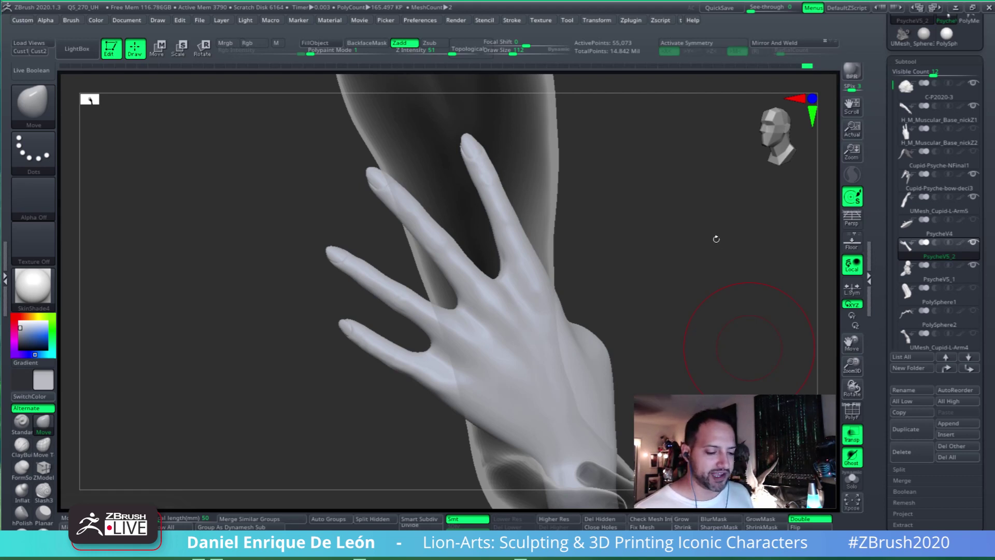
# Examine Psyche's spread fingers, the back of her hand and her wrist from several angles and distances
pyautogui.moveTo(588, 327); pyautogui.dragTo(564, 296, button='right')
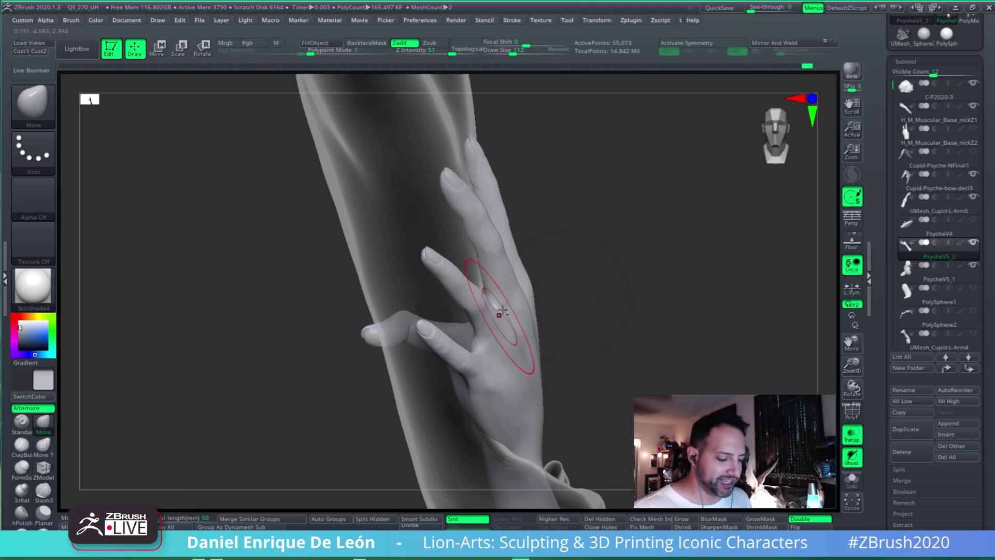
pyautogui.moveTo(499, 311)
pyautogui.mouseDown(button='right')
pyautogui.moveTo(606, 335)
pyautogui.moveTo(655, 324)
pyautogui.moveTo(624, 336)
pyautogui.mouseUp(button='right')
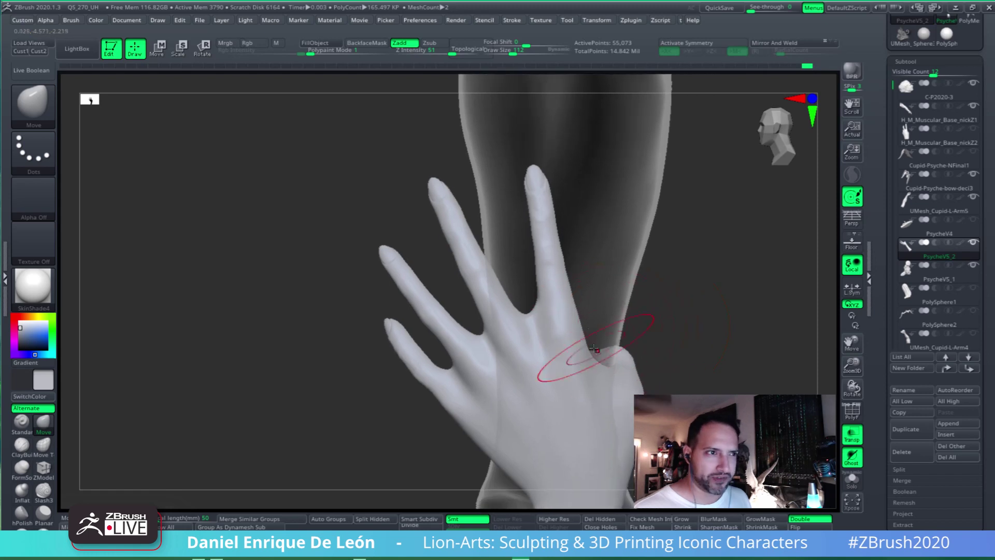
pyautogui.moveTo(575, 359)
pyautogui.keyDown('ctrl'); pyautogui.mouseDown(button='right')
pyautogui.moveTo(558, 315)
pyautogui.moveTo(573, 296)
pyautogui.mouseUp(button='right'); pyautogui.keyUp('ctrl')
pyautogui.keyDown('alt'); pyautogui.moveTo(572, 296); pyautogui.dragTo(577, 382, button='right'); pyautogui.keyUp('alt')
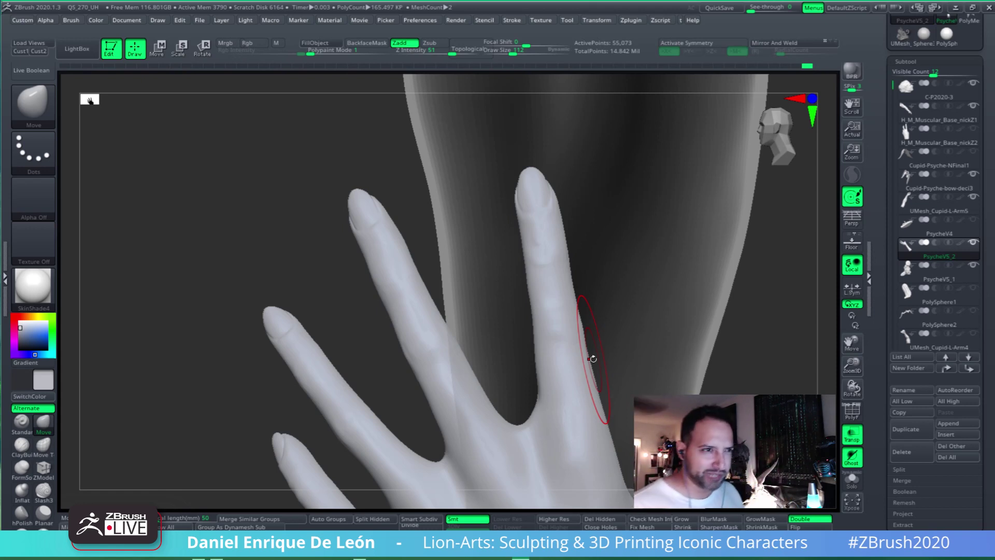
pyautogui.keyDown('alt'); pyautogui.moveTo(561, 342); pyautogui.dragTo(558, 286, button='right'); pyautogui.keyUp('alt')
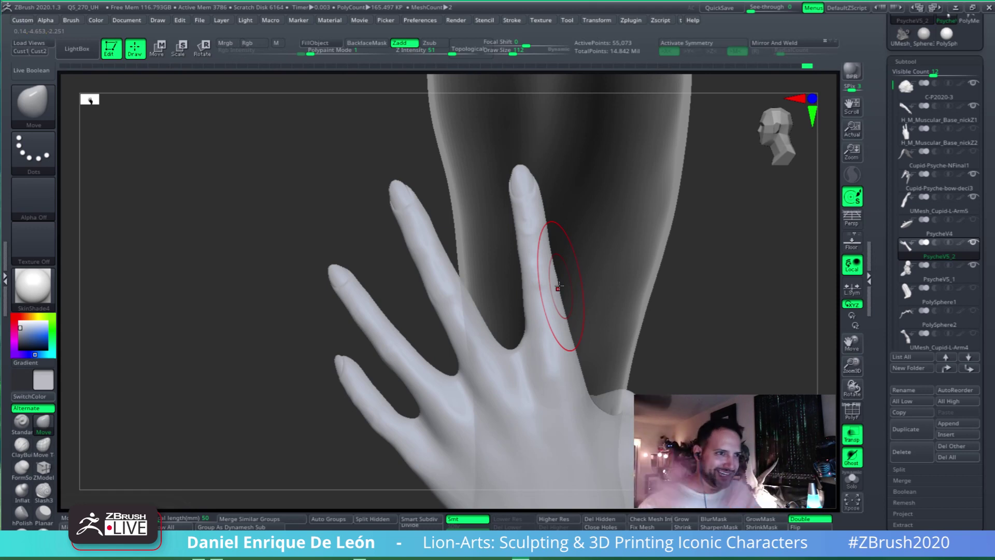
pyautogui.moveTo(586, 356)
pyautogui.mouseDown(button='right')
pyautogui.moveTo(557, 354)
pyautogui.moveTo(576, 332)
pyautogui.moveTo(622, 316)
pyautogui.moveTo(650, 285)
pyautogui.moveTo(551, 300)
pyautogui.moveTo(660, 267)
pyautogui.moveTo(727, 313)
pyautogui.moveTo(705, 295)
pyautogui.moveTo(728, 275)
pyautogui.moveTo(604, 347)
pyautogui.mouseUp(button='right')
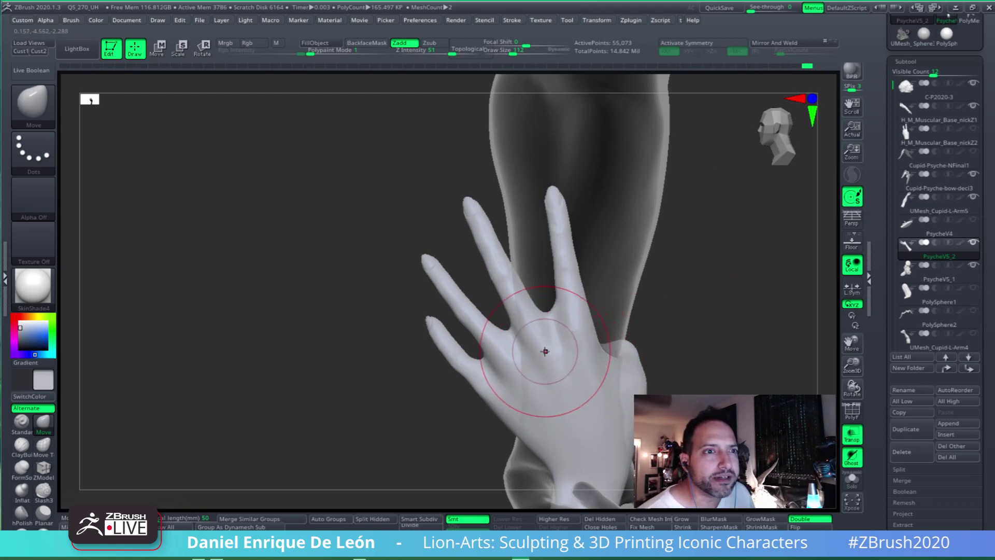
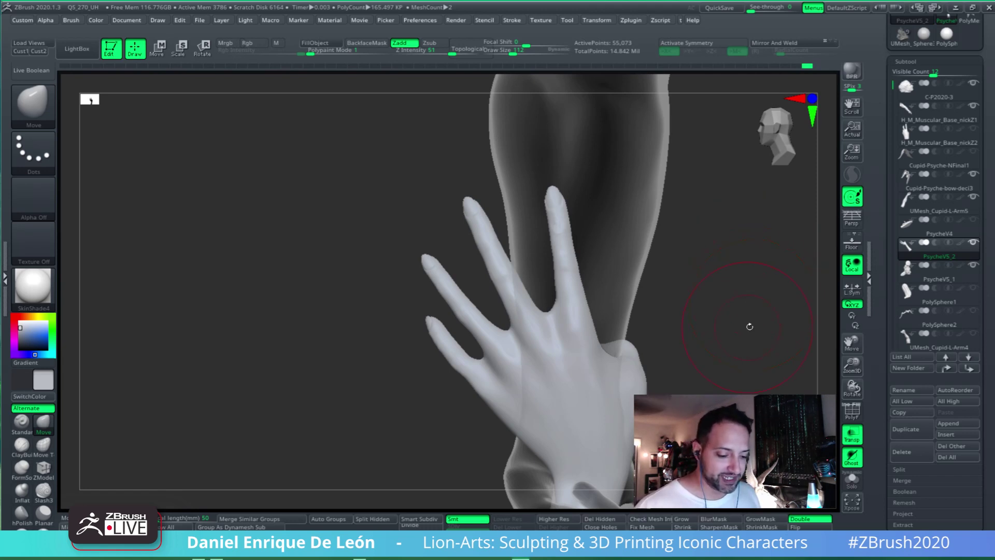
pyautogui.moveTo(713, 382); pyautogui.dragTo(714, 267)
pyautogui.moveTo(663, 285); pyautogui.dragTo(613, 348, button='right')
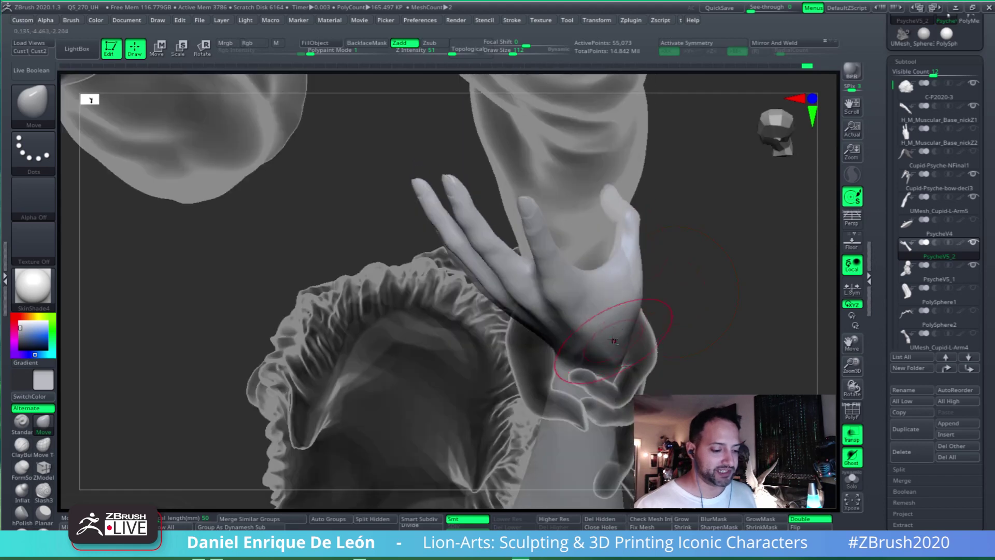
pyautogui.moveTo(586, 282); pyautogui.dragTo(572, 312, button='right')
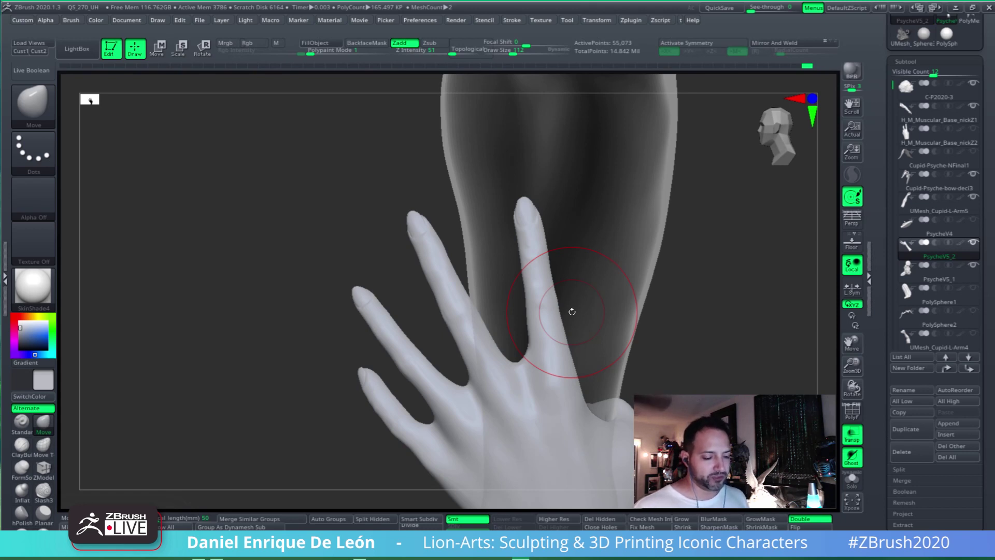
pyautogui.moveTo(533, 302)
pyautogui.keyDown('alt'); pyautogui.mouseDown(button='right')
pyautogui.moveTo(559, 244)
pyautogui.moveTo(592, 271)
pyautogui.moveTo(546, 289)
pyautogui.moveTo(573, 284)
pyautogui.mouseUp(button='right'); pyautogui.keyUp('alt')
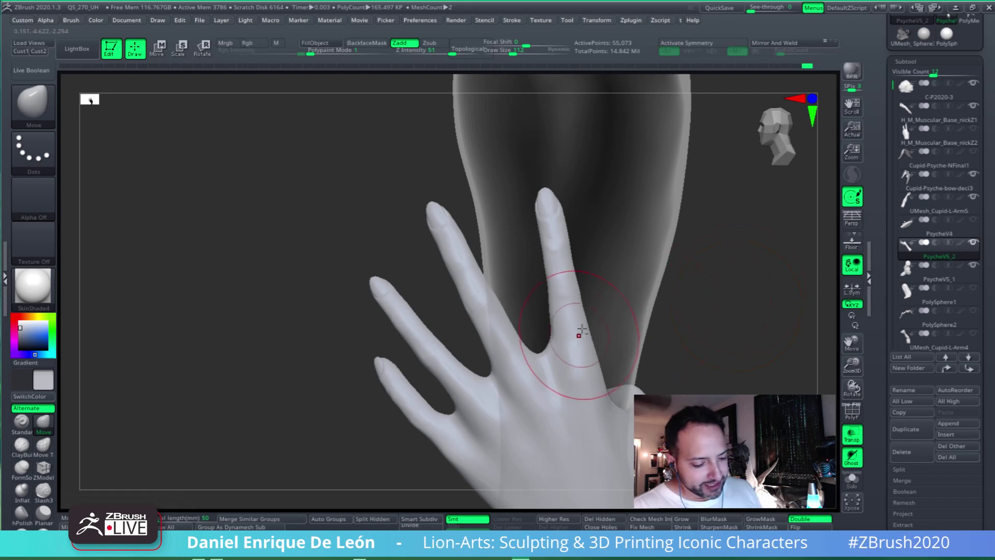
pyautogui.moveTo(580, 331); pyautogui.dragTo(775, 262, button='right')
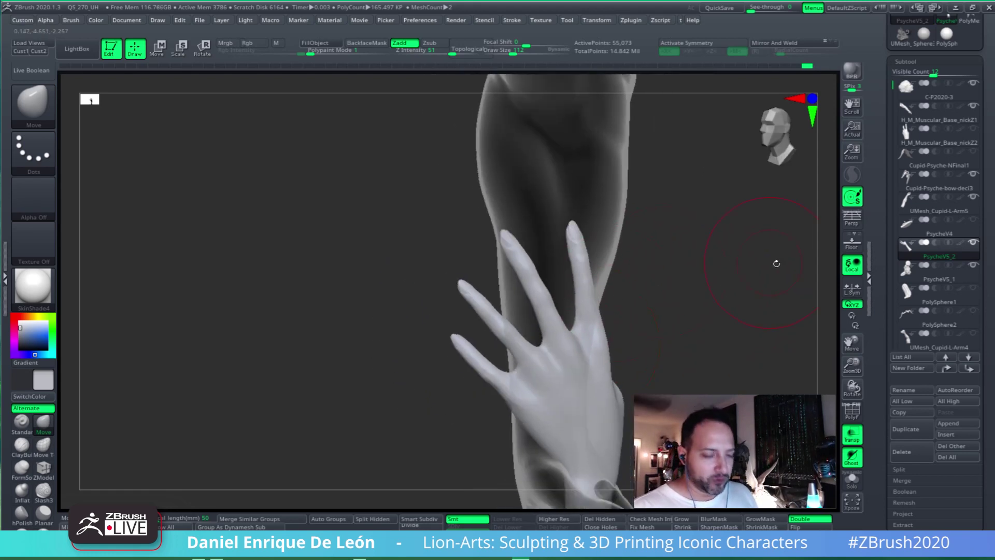
# Turn off transparency and inspect Psyche's fingers and thumb against the solid arm from both sides
pyautogui.click(851, 435)
pyautogui.moveTo(611, 329); pyautogui.dragTo(660, 302, button='right')
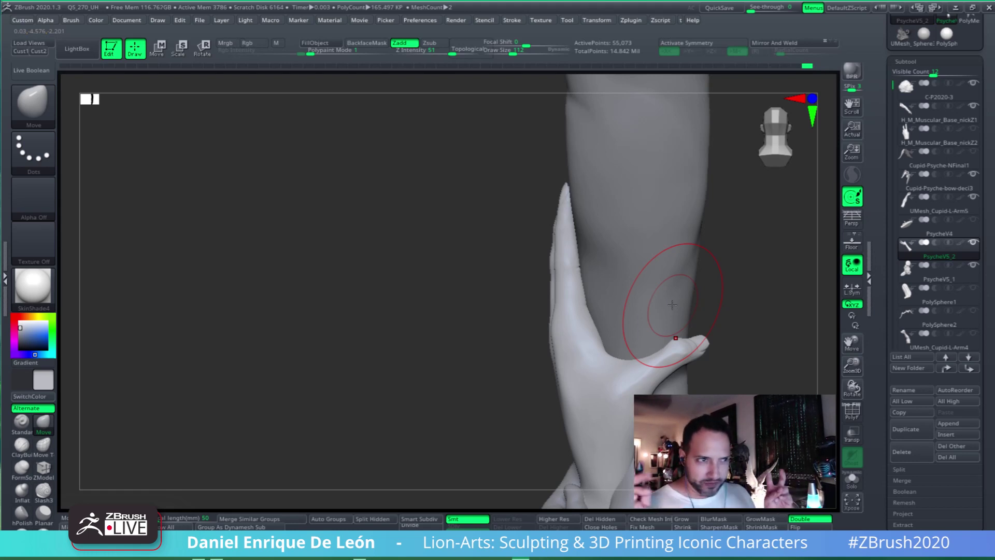
pyautogui.moveTo(672, 305); pyautogui.dragTo(646, 282, button='right')
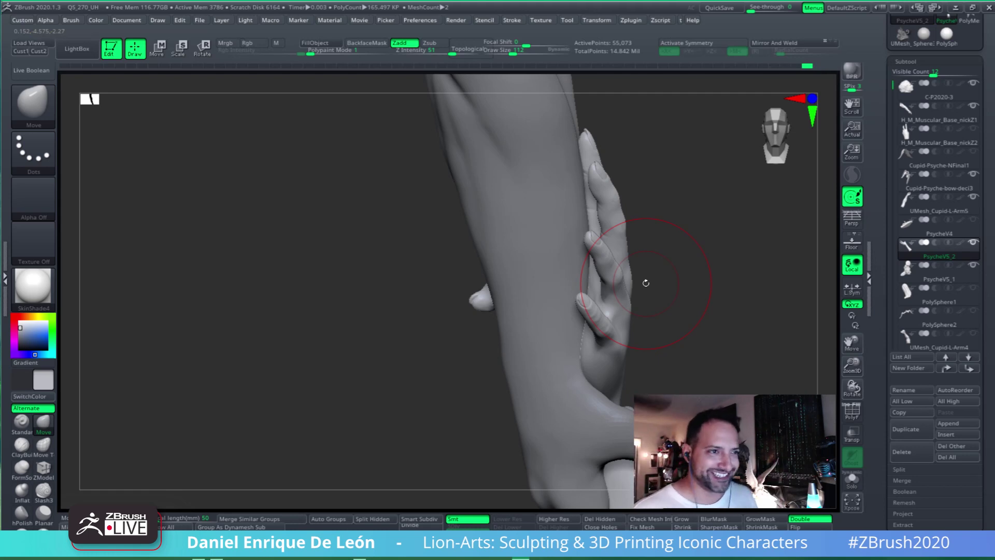
pyautogui.moveTo(642, 282)
pyautogui.mouseDown()
pyautogui.moveTo(647, 339)
pyautogui.moveTo(581, 349)
pyautogui.moveTo(540, 328)
pyautogui.moveTo(552, 338)
pyautogui.moveTo(554, 328)
pyautogui.moveTo(563, 350)
pyautogui.mouseUp()
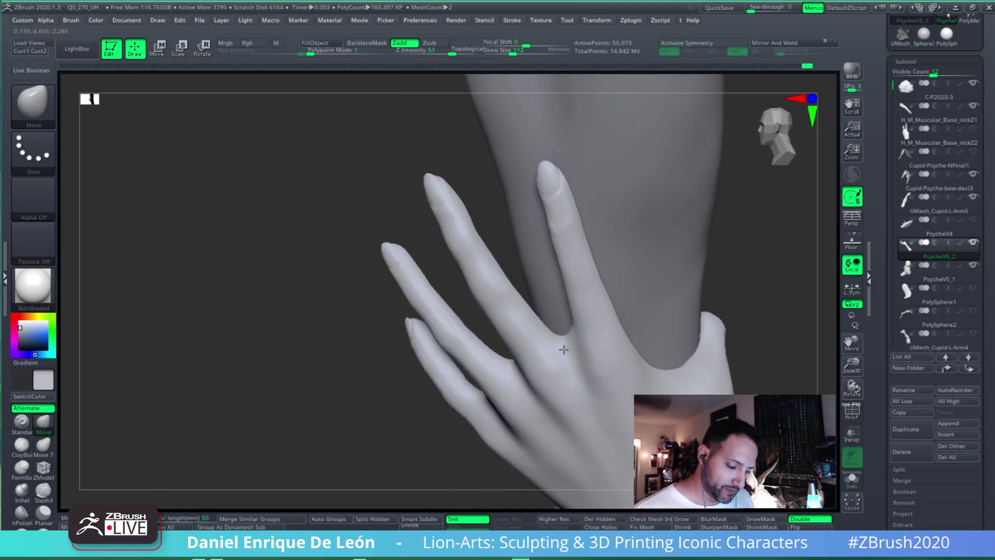
# Mask Psyche's index finger, the thumb side of her hand and her forearm with MaskLasso, leaving the other three fingers free
pyautogui.moveTo(563, 349)
pyautogui.mouseDown(button='right')
pyautogui.moveTo(562, 358)
pyautogui.moveTo(565, 346)
pyautogui.moveTo(597, 373)
pyautogui.moveTo(590, 291)
pyautogui.mouseUp(button='right')
pyautogui.keyDown('alt'); pyautogui.moveTo(673, 300); pyautogui.dragTo(666, 327, button='right'); pyautogui.keyUp('alt')
pyautogui.moveTo(709, 354)
pyautogui.keyDown('ctrl'); pyautogui.mouseDown()
pyautogui.moveTo(685, 224)
pyautogui.moveTo(518, 95)
pyautogui.moveTo(484, 171)
pyautogui.moveTo(500, 243)
pyautogui.moveTo(525, 294)
pyautogui.moveTo(658, 363)
pyautogui.moveTo(702, 357)
pyautogui.mouseUp(); pyautogui.keyUp('ctrl')
pyautogui.moveTo(703, 357); pyautogui.dragTo(648, 289, button='right')
pyautogui.moveTo(608, 382)
pyautogui.keyDown('alt'); pyautogui.mouseDown(button='right')
pyautogui.moveTo(617, 293)
pyautogui.moveTo(615, 376)
pyautogui.mouseUp(button='right'); pyautogui.keyUp('alt')
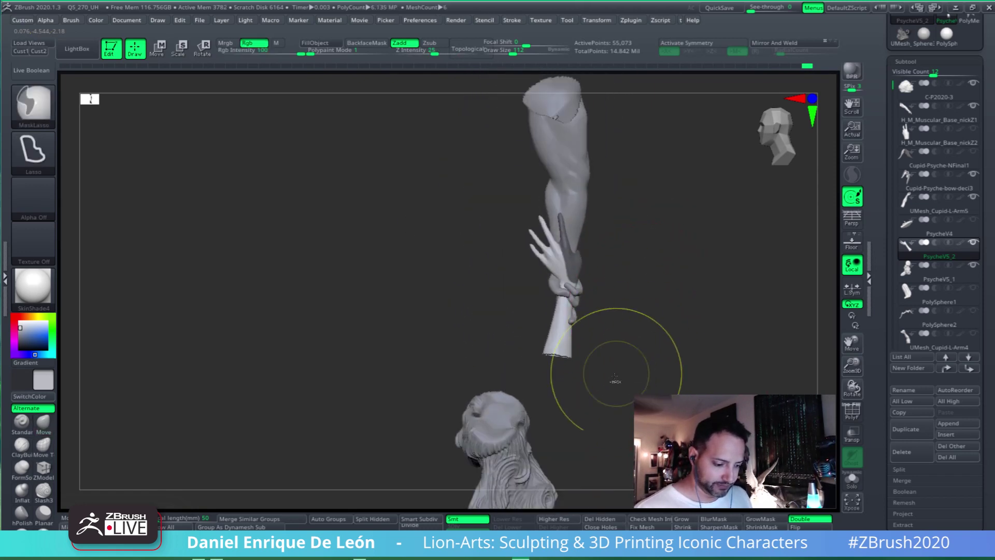
pyautogui.moveTo(617, 395)
pyautogui.keyDown('ctrl'); pyautogui.mouseDown()
pyautogui.moveTo(604, 294)
pyautogui.moveTo(512, 320)
pyautogui.moveTo(520, 358)
pyautogui.mouseUp(); pyautogui.keyUp('ctrl')
pyautogui.keyDown('ctrl'); pyautogui.keyDown('shift'); pyautogui.moveTo(709, 243); pyautogui.dragTo(712, 300); pyautogui.keyUp('shift'); pyautogui.keyUp('ctrl')
pyautogui.keyDown('ctrl'); pyautogui.keyDown('shift'); pyautogui.moveTo(713, 239); pyautogui.dragTo(706, 306); pyautogui.keyUp('shift'); pyautogui.keyUp('ctrl')
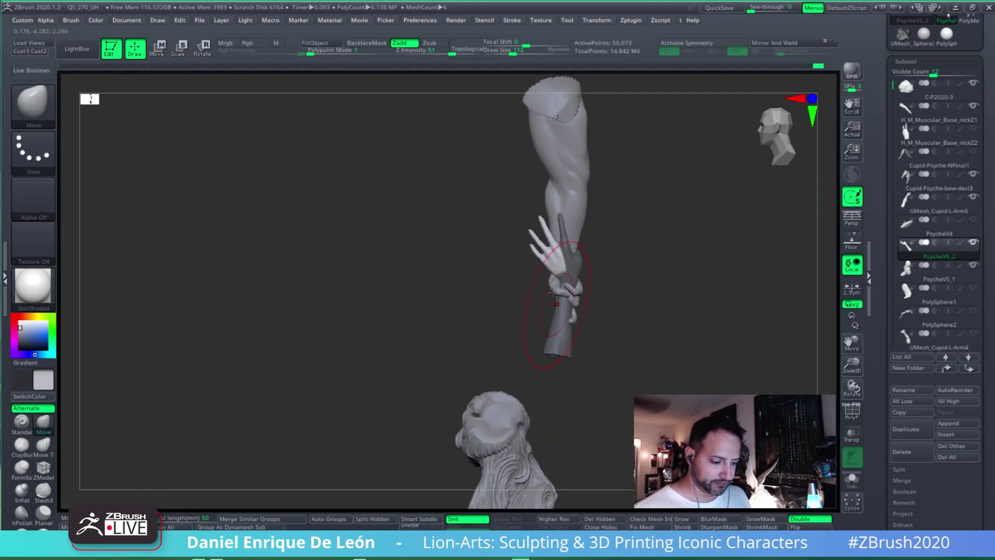
# Soften the mask's edge across the back of Psyche's hand and wrist
pyautogui.keyDown('ctrl'); pyautogui.moveTo(554, 294); pyautogui.dragTo(648, 310, button='right'); pyautogui.keyUp('ctrl')
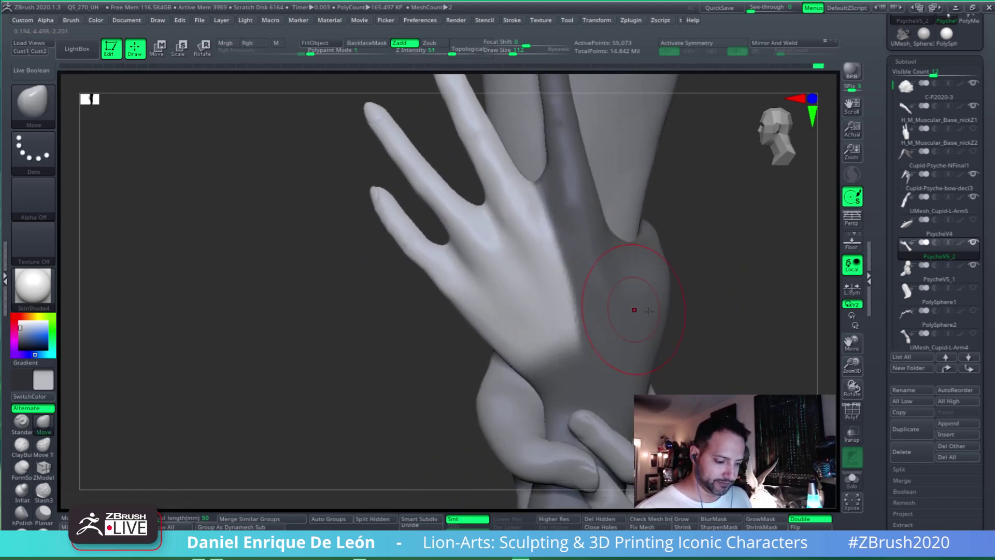
pyautogui.moveTo(648, 310)
pyautogui.keyDown('ctrl'); pyautogui.mouseDown()
pyautogui.moveTo(720, 290)
pyautogui.moveTo(647, 197)
pyautogui.moveTo(596, 233)
pyautogui.moveTo(566, 372)
pyautogui.mouseUp(); pyautogui.keyUp('ctrl')
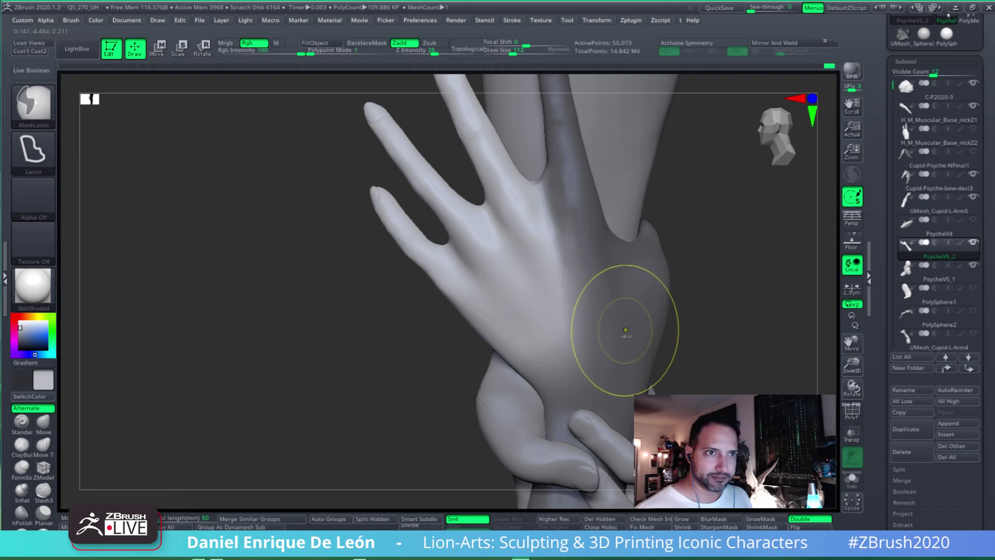
pyautogui.press('ctrl')
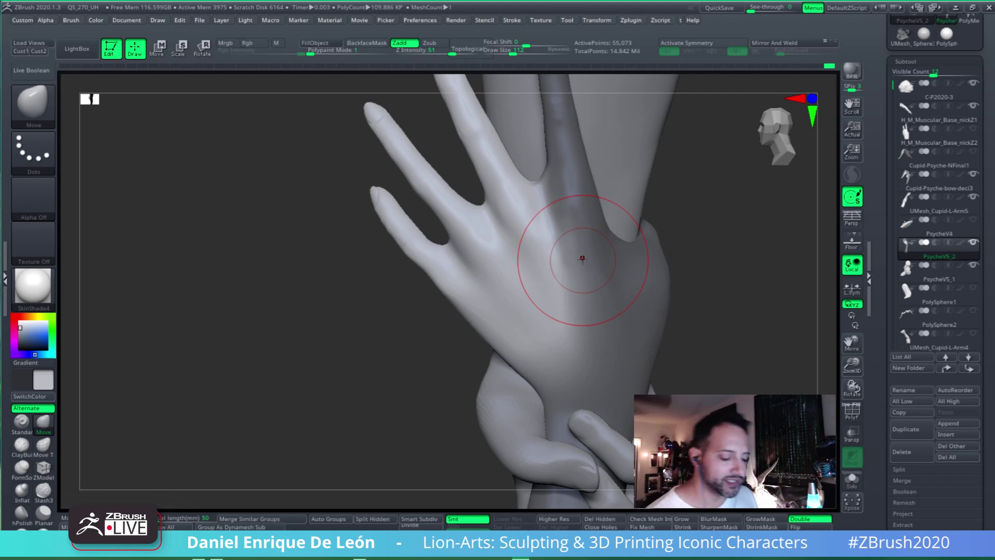
# Lay a Rotate transpose line along the back of Psyche's hand, from the wrist toward the index finger
pyautogui.moveTo(565, 240); pyautogui.dragTo(560, 310, button='right')
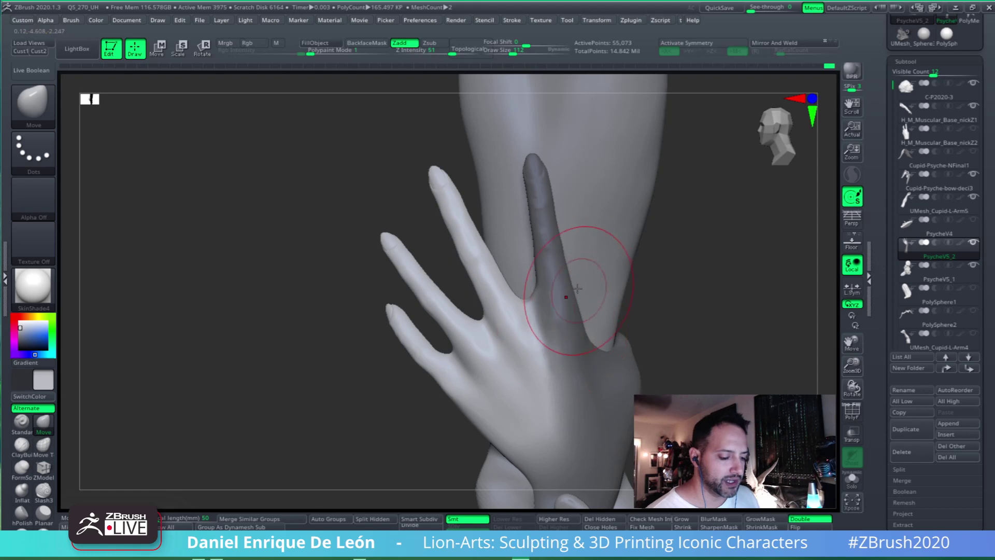
pyautogui.keyDown('alt'); pyautogui.moveTo(570, 289); pyautogui.dragTo(584, 263, button='right'); pyautogui.keyUp('alt')
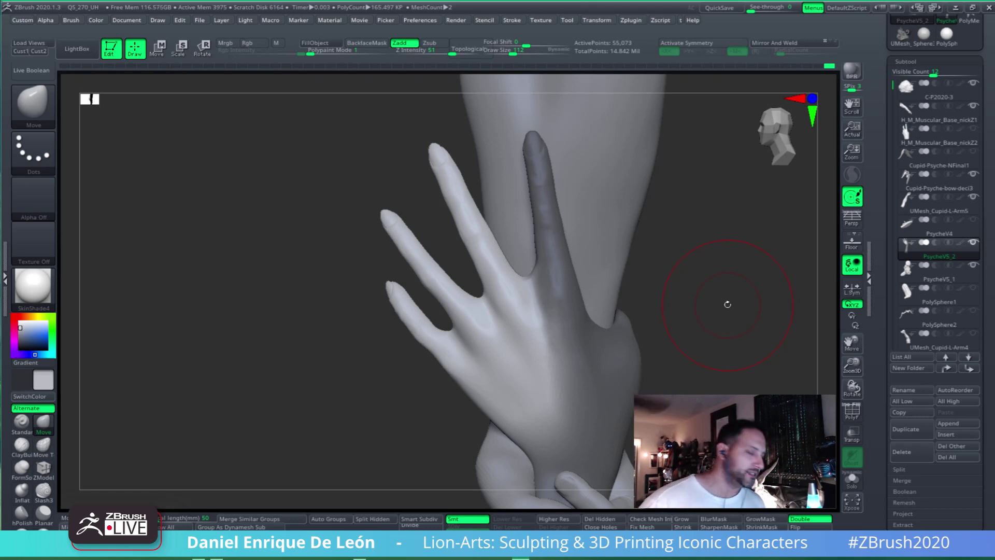
pyautogui.moveTo(754, 325)
pyautogui.mouseDown()
pyautogui.moveTo(740, 303)
pyautogui.moveTo(626, 307)
pyautogui.moveTo(653, 295)
pyautogui.moveTo(601, 362)
pyautogui.mouseUp()
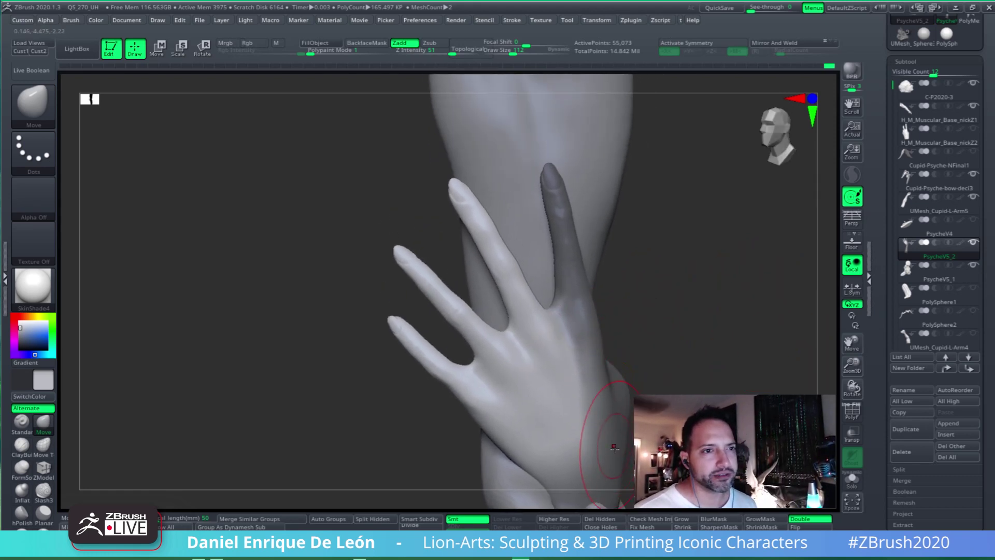
pyautogui.moveTo(585, 404)
pyautogui.mouseDown()
pyautogui.moveTo(604, 344)
pyautogui.moveTo(585, 330)
pyautogui.moveTo(561, 396)
pyautogui.moveTo(582, 357)
pyautogui.mouseUp()
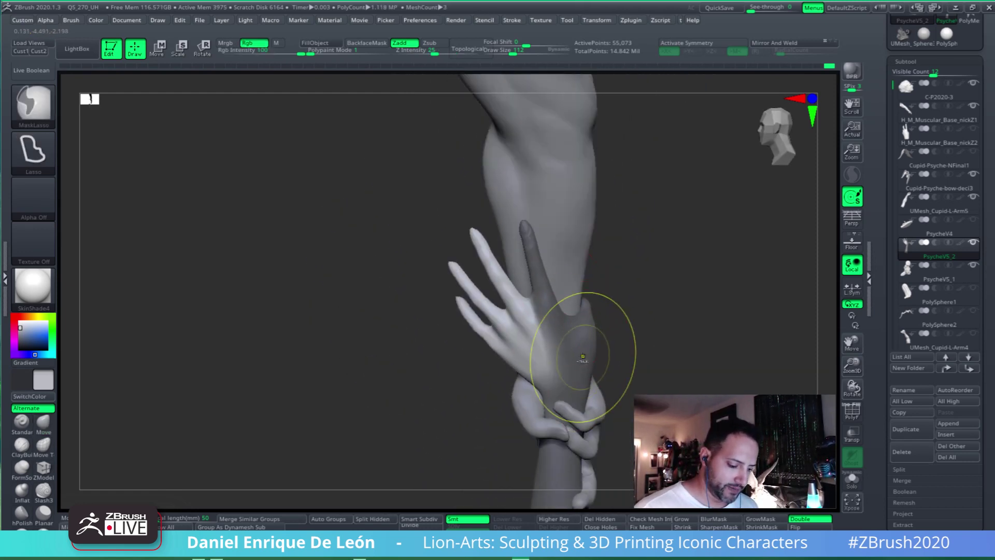
pyautogui.click(202, 49)
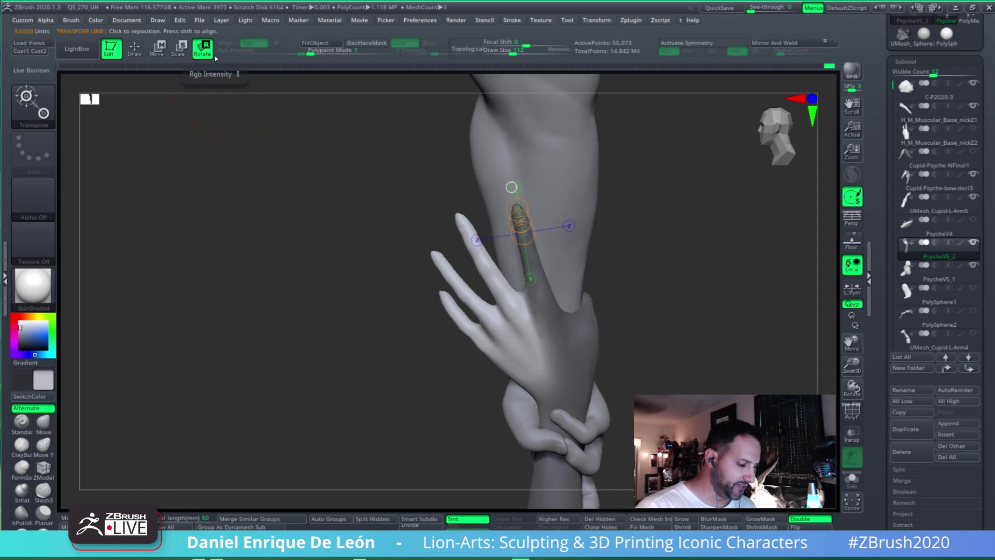
pyautogui.keyDown('alt'); pyautogui.moveTo(610, 315); pyautogui.dragTo(611, 278); pyautogui.keyUp('alt')
pyautogui.moveTo(558, 333); pyautogui.dragTo(533, 233)
pyautogui.moveTo(582, 261)
pyautogui.mouseDown()
pyautogui.moveTo(627, 255)
pyautogui.moveTo(664, 216)
pyautogui.moveTo(567, 288)
pyautogui.moveTo(785, 233)
pyautogui.moveTo(797, 216)
pyautogui.moveTo(699, 222)
pyautogui.moveTo(682, 282)
pyautogui.mouseUp()
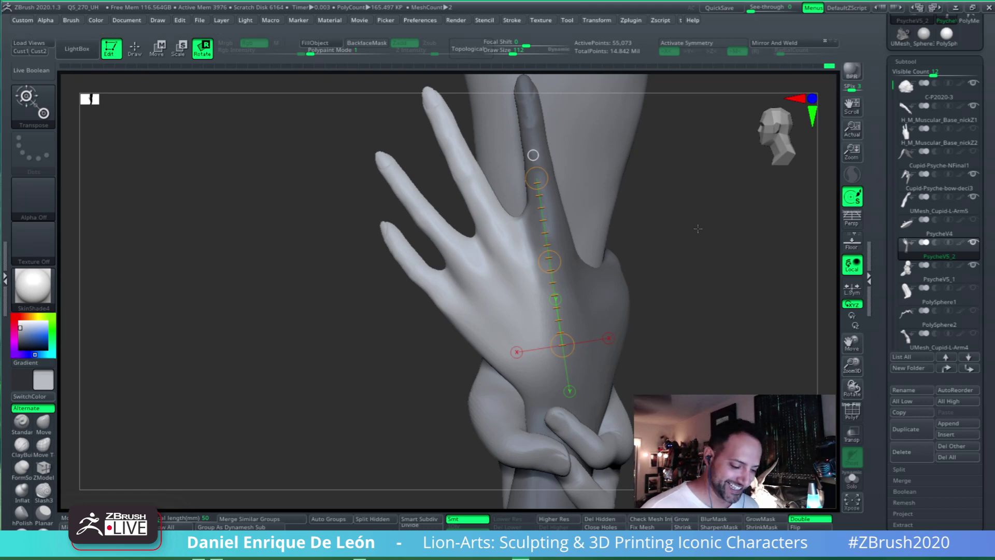
# Reposition the transpose line over the back of the hand and rotate the three unmasked fingers closer to the index finger
pyautogui.moveTo(697, 231)
pyautogui.mouseDown()
pyautogui.moveTo(684, 241)
pyautogui.moveTo(706, 247)
pyautogui.moveTo(695, 214)
pyautogui.mouseUp()
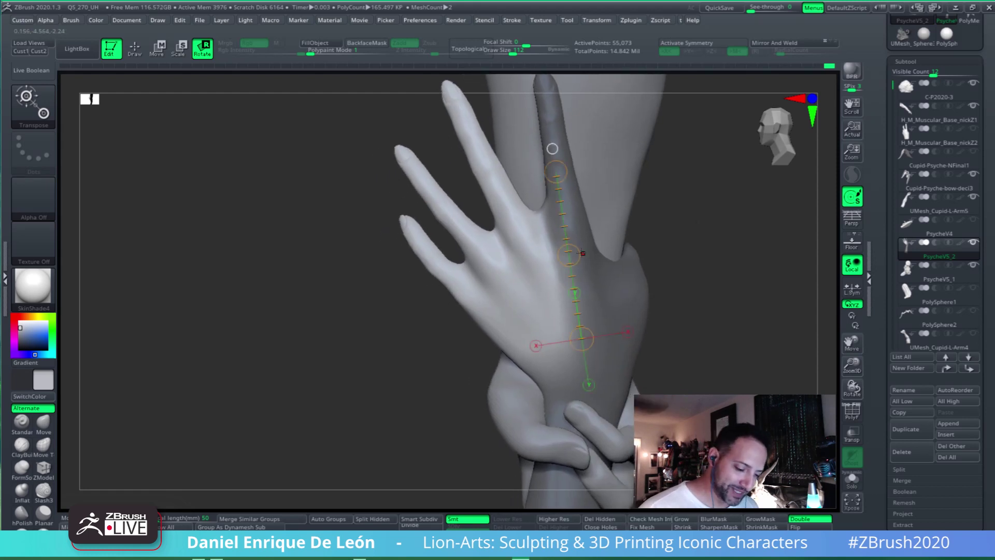
pyautogui.moveTo(576, 256); pyautogui.dragTo(564, 284)
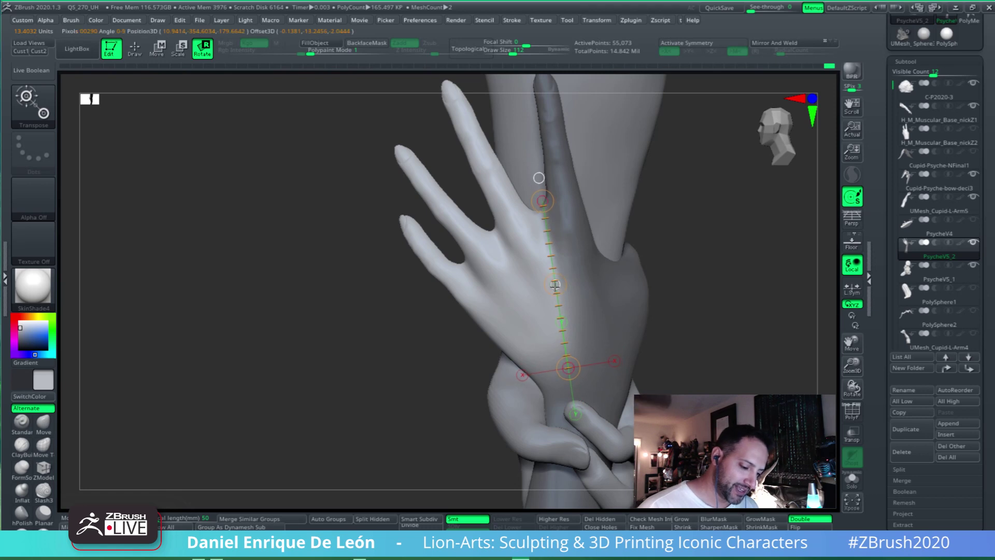
pyautogui.moveTo(563, 318); pyautogui.dragTo(599, 282)
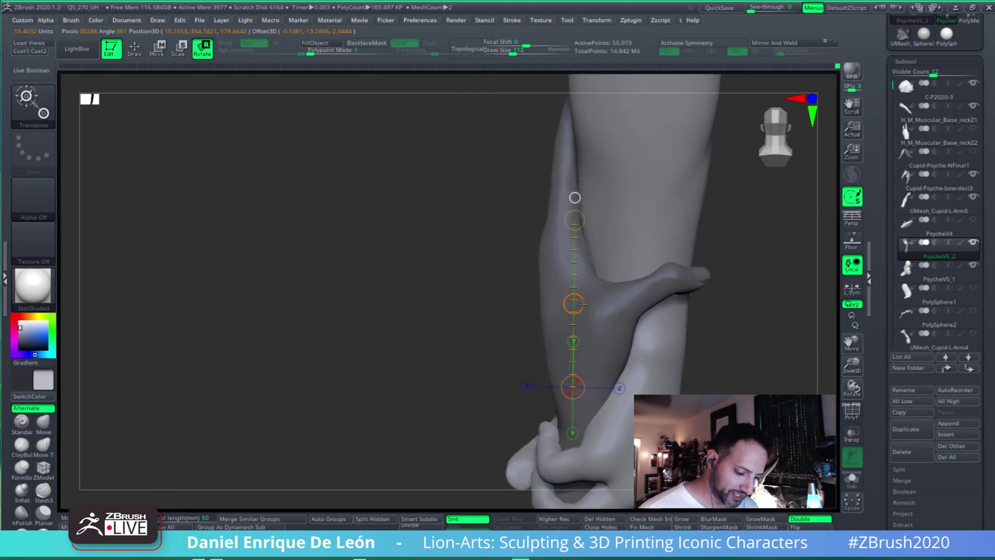
pyautogui.moveTo(725, 270); pyautogui.dragTo(586, 311)
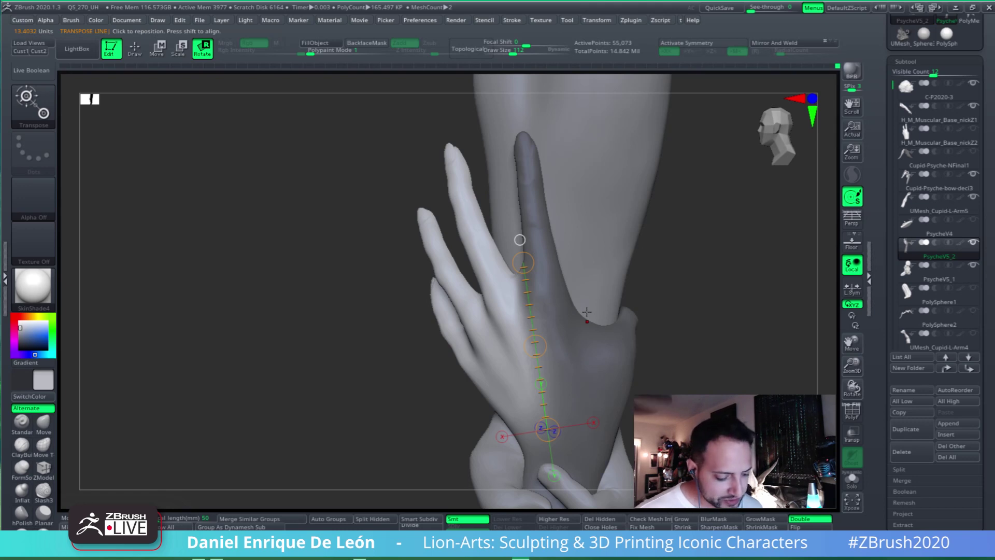
pyautogui.keyDown('alt'); pyautogui.moveTo(586, 312); pyautogui.dragTo(574, 278); pyautogui.keyUp('alt')
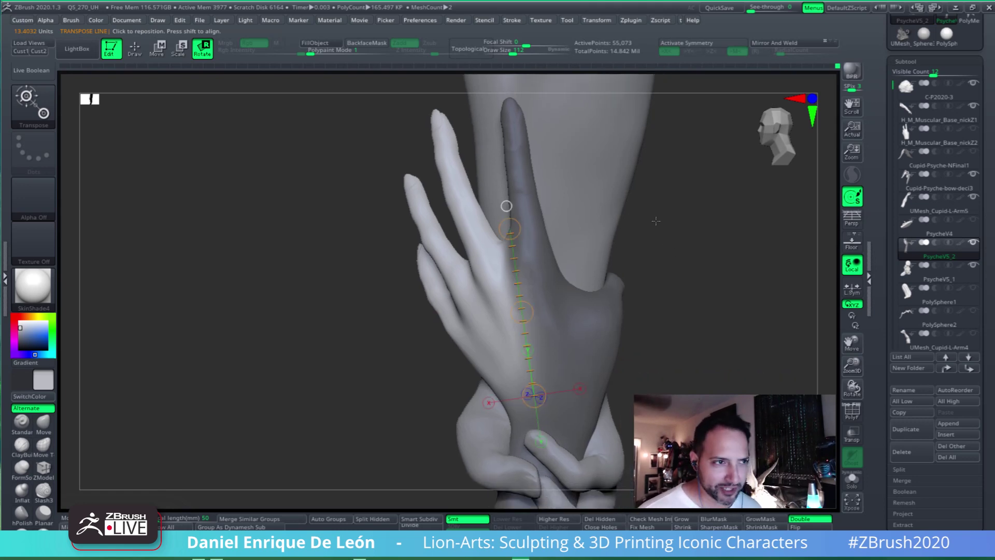
# Refine the rotation of Psyche's three unmasked fingers from the thumb side of her hand
pyautogui.moveTo(669, 229); pyautogui.dragTo(701, 224)
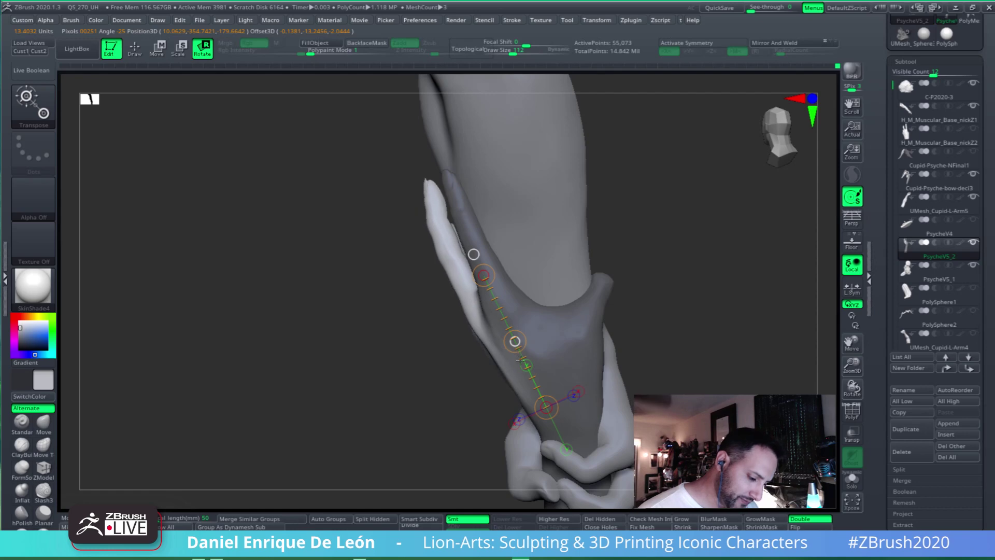
pyautogui.moveTo(521, 358); pyautogui.dragTo(624, 349, button='right')
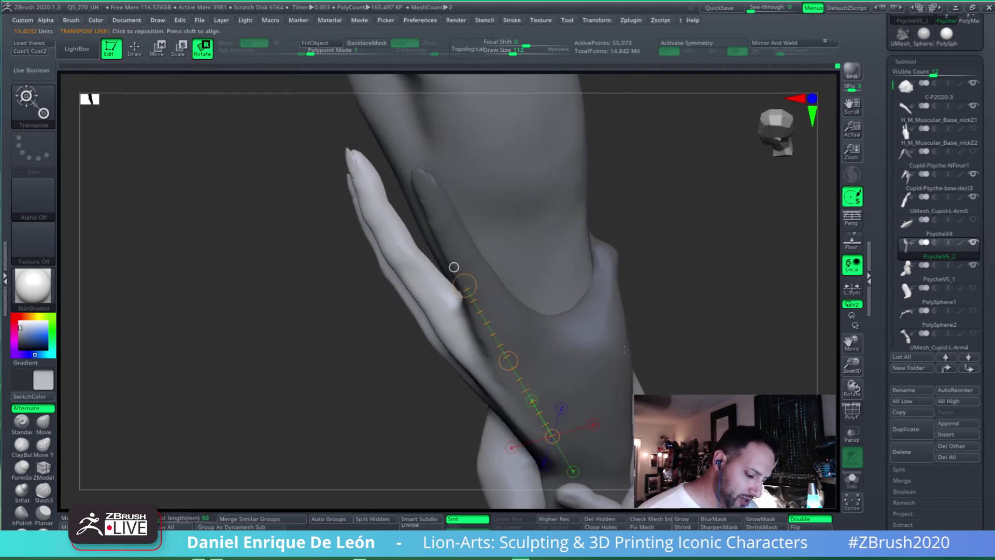
pyautogui.moveTo(506, 359); pyautogui.dragTo(546, 425)
pyautogui.moveTo(539, 332); pyautogui.dragTo(586, 280, button='right')
pyautogui.moveTo(633, 251); pyautogui.dragTo(670, 291, button='right')
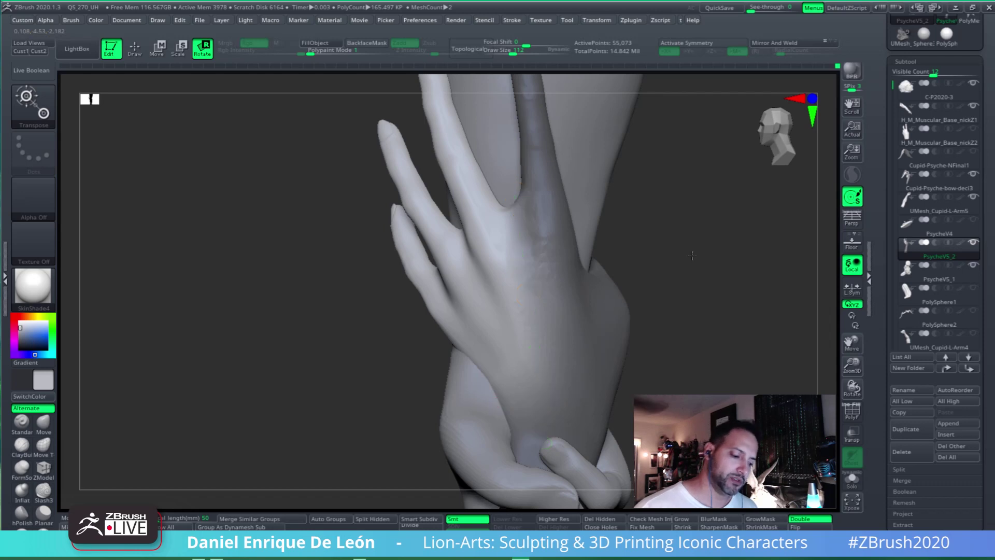
# Return to the Move brush and clear the mask from Psyche's hand
pyautogui.moveTo(696, 230); pyautogui.dragTo(707, 300)
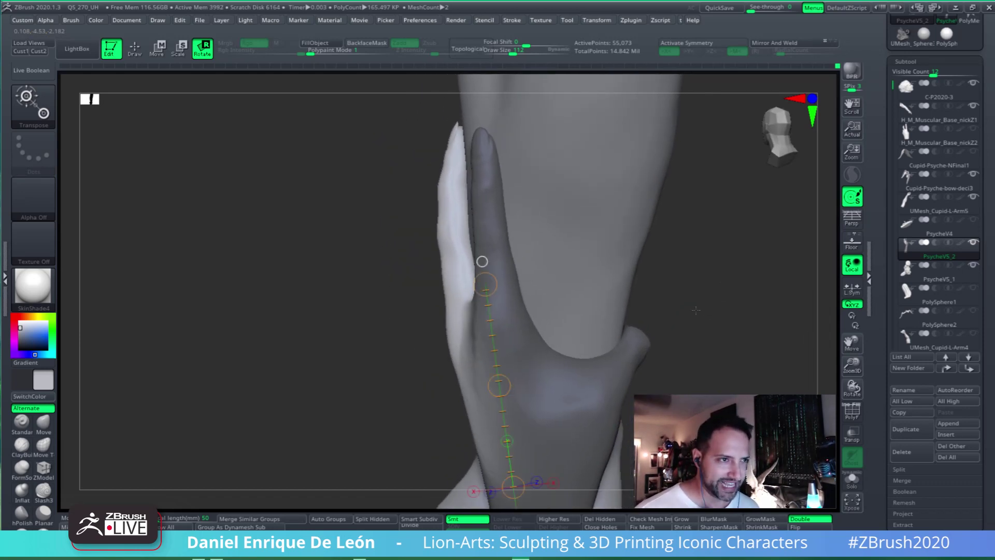
pyautogui.moveTo(696, 310); pyautogui.dragTo(464, 334)
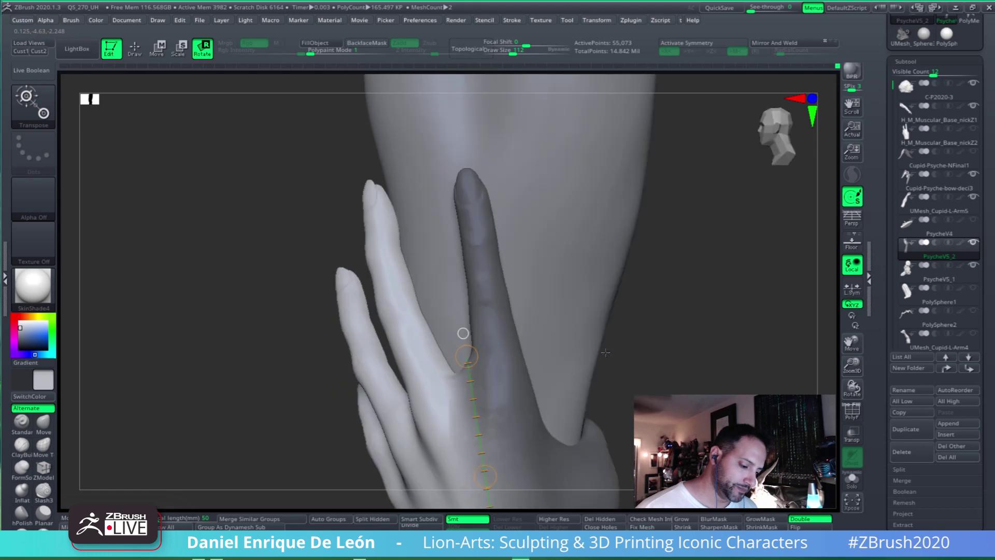
pyautogui.moveTo(569, 372); pyautogui.dragTo(614, 296)
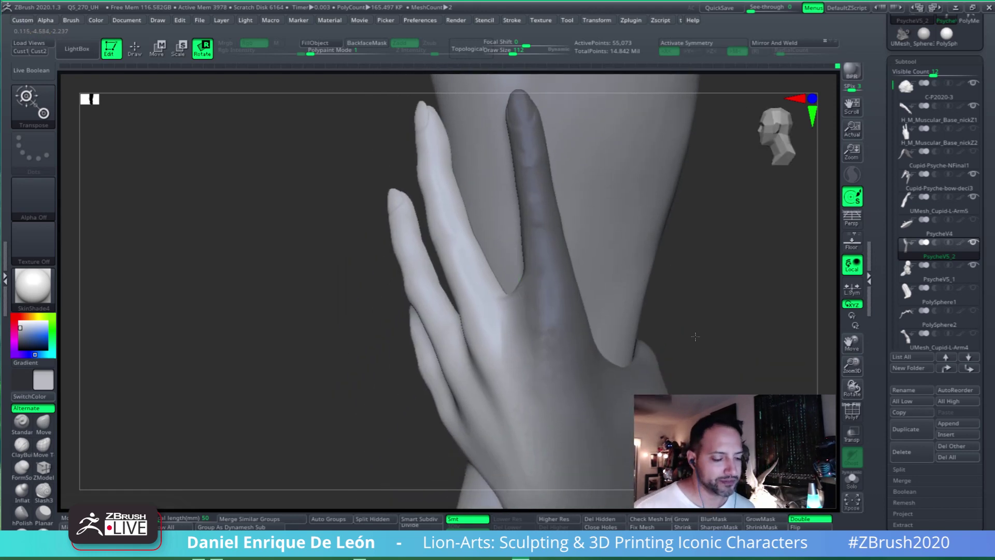
pyautogui.moveTo(695, 336); pyautogui.dragTo(691, 307)
pyautogui.moveTo(727, 259)
pyautogui.mouseDown()
pyautogui.moveTo(719, 298)
pyautogui.moveTo(732, 325)
pyautogui.moveTo(611, 280)
pyautogui.moveTo(624, 313)
pyautogui.mouseUp()
pyautogui.press('q')
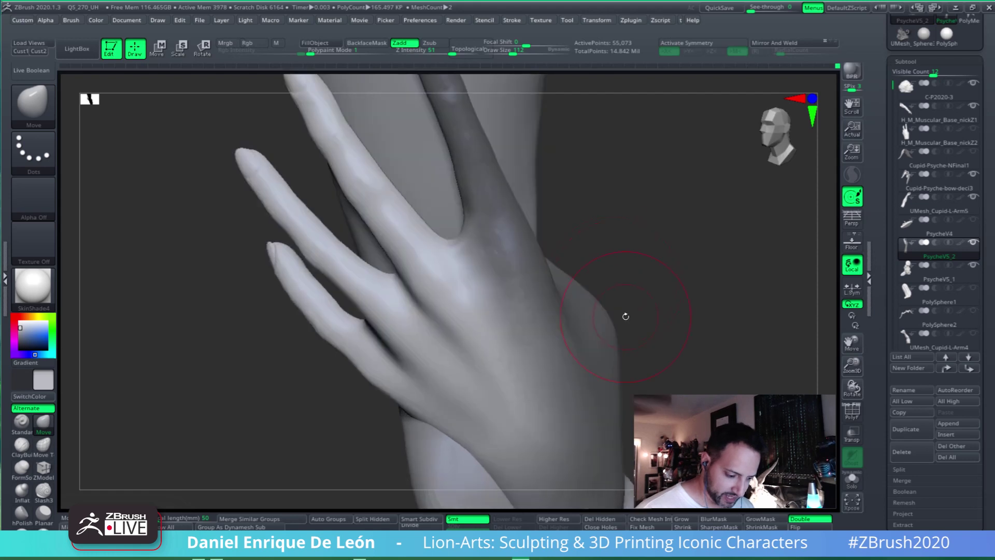
pyautogui.moveTo(697, 296); pyautogui.dragTo(655, 347)
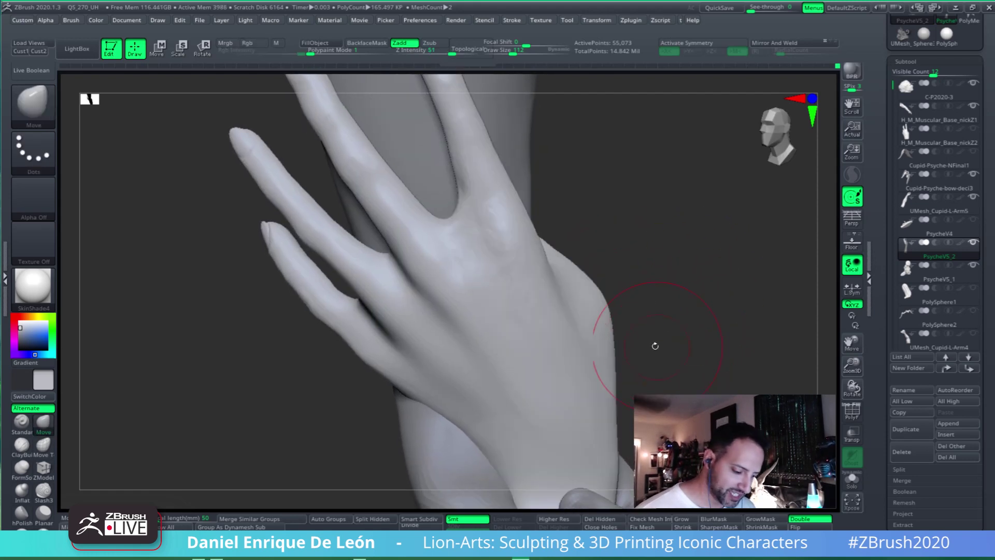
# Smooth the bumps at Psyche's index knuckle and along the bases of her fingers
pyautogui.press('shift')
pyautogui.moveTo(517, 332)
pyautogui.mouseDown()
pyautogui.moveTo(669, 302)
pyautogui.moveTo(648, 301)
pyautogui.moveTo(664, 330)
pyautogui.moveTo(666, 290)
pyautogui.mouseUp()
pyautogui.moveTo(637, 233)
pyautogui.keyDown('alt'); pyautogui.mouseDown()
pyautogui.moveTo(613, 304)
pyautogui.moveTo(605, 290)
pyautogui.mouseUp(); pyautogui.keyUp('alt')
pyautogui.press('shift')
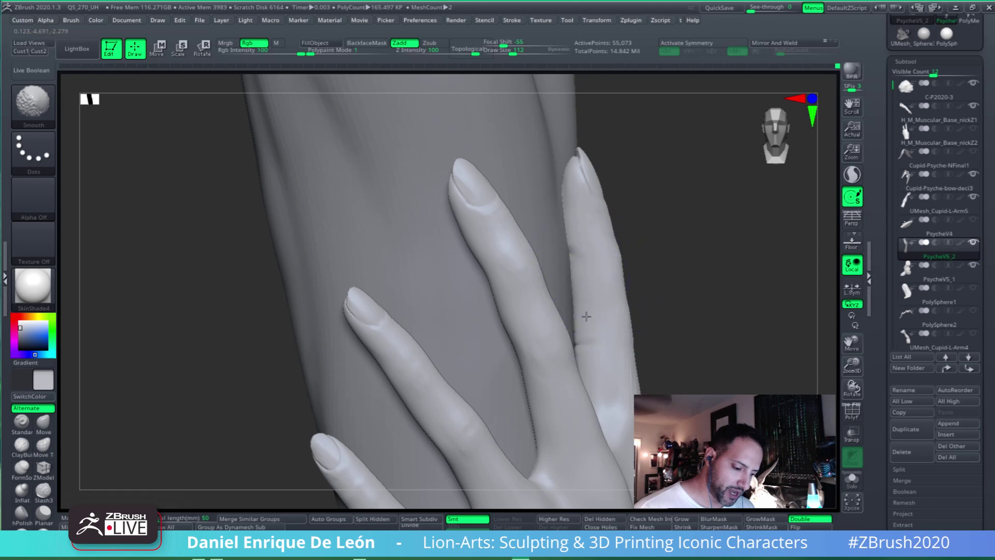
pyautogui.moveTo(644, 366)
pyautogui.mouseDown()
pyautogui.moveTo(633, 389)
pyautogui.moveTo(614, 311)
pyautogui.moveTo(682, 326)
pyautogui.moveTo(604, 382)
pyautogui.moveTo(609, 363)
pyautogui.mouseUp()
pyautogui.moveTo(655, 392)
pyautogui.mouseDown()
pyautogui.moveTo(595, 356)
pyautogui.moveTo(582, 372)
pyautogui.moveTo(621, 378)
pyautogui.moveTo(629, 344)
pyautogui.moveTo(645, 336)
pyautogui.moveTo(618, 334)
pyautogui.moveTo(655, 303)
pyautogui.mouseUp()
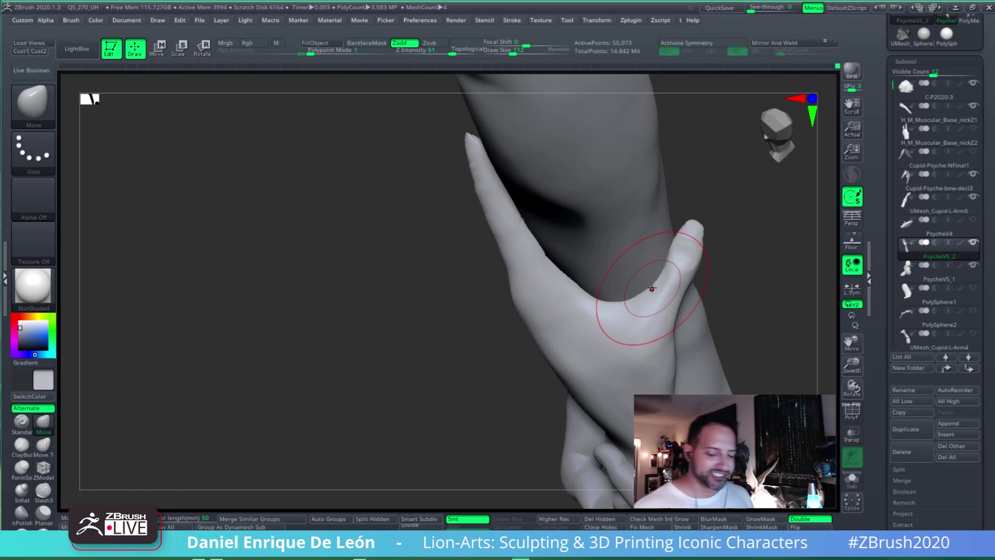
# Reshape and smooth the web and fleshy area between Psyche's thumb and index finger
pyautogui.moveTo(652, 288)
pyautogui.mouseDown(button='right')
pyautogui.moveTo(673, 309)
pyautogui.moveTo(661, 360)
pyautogui.moveTo(669, 320)
pyautogui.moveTo(638, 344)
pyautogui.moveTo(644, 391)
pyautogui.moveTo(655, 333)
pyautogui.moveTo(611, 389)
pyautogui.moveTo(644, 333)
pyautogui.moveTo(677, 327)
pyautogui.moveTo(650, 326)
pyautogui.moveTo(662, 345)
pyautogui.mouseUp(button='right')
pyautogui.press('shift')
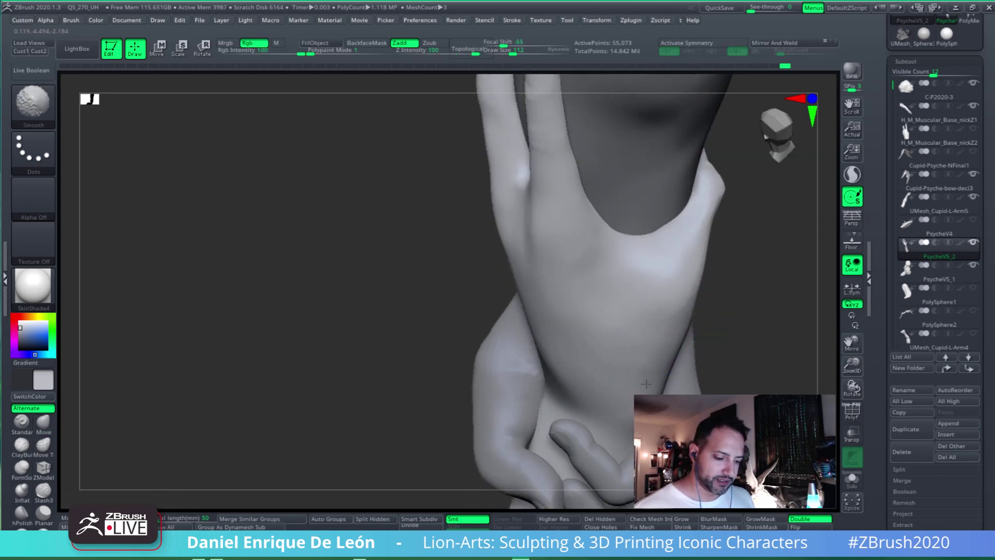
pyautogui.moveTo(646, 384); pyautogui.dragTo(678, 282, button='right')
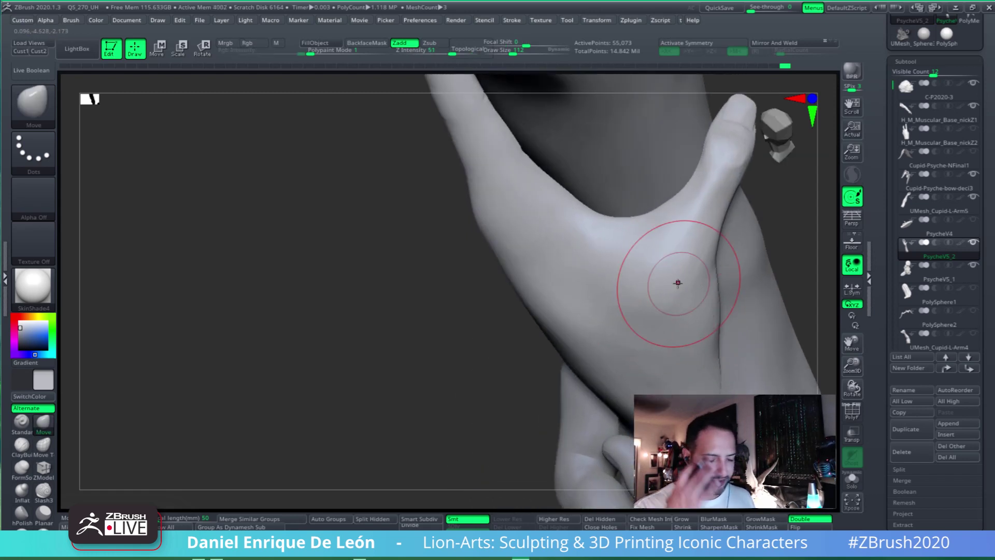
pyautogui.moveTo(639, 322)
pyautogui.mouseDown(button='right')
pyautogui.moveTo(666, 326)
pyautogui.moveTo(649, 342)
pyautogui.moveTo(639, 280)
pyautogui.mouseUp(button='right')
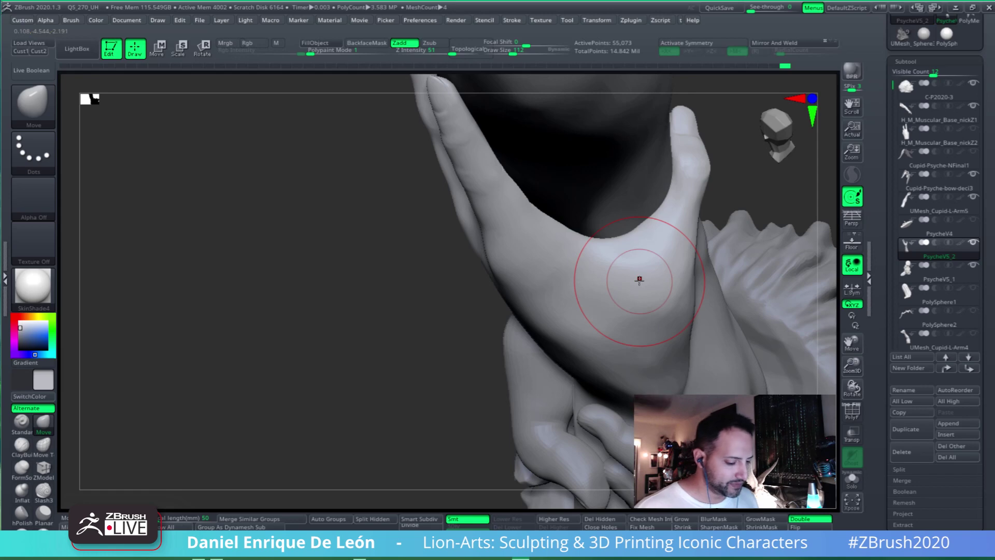
pyautogui.moveTo(645, 289); pyautogui.dragTo(661, 249, button='right')
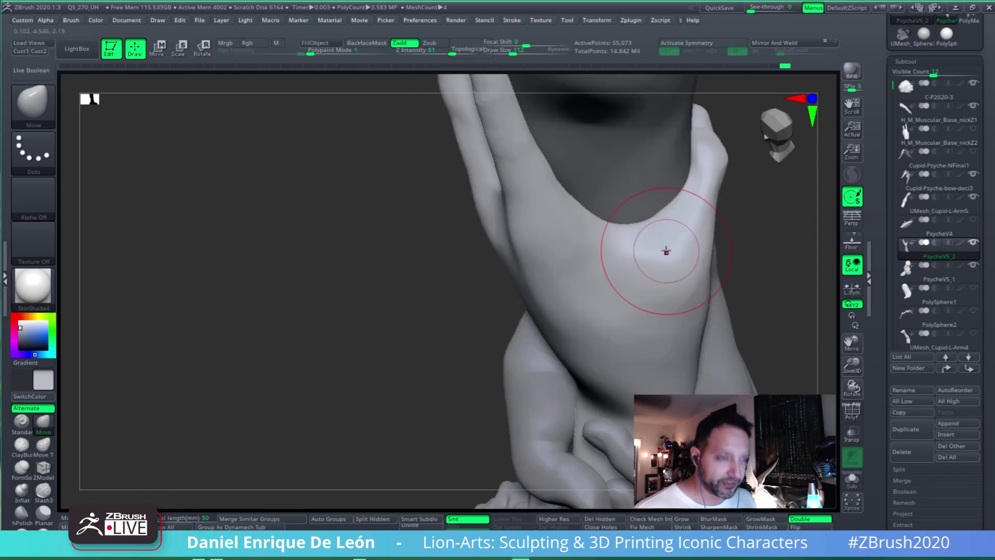
pyautogui.moveTo(646, 309)
pyautogui.mouseDown(button='right')
pyautogui.moveTo(657, 313)
pyautogui.moveTo(663, 293)
pyautogui.moveTo(652, 321)
pyautogui.moveTo(651, 254)
pyautogui.moveTo(661, 280)
pyautogui.moveTo(628, 344)
pyautogui.moveTo(581, 300)
pyautogui.moveTo(584, 326)
pyautogui.moveTo(606, 291)
pyautogui.moveTo(620, 320)
pyautogui.moveTo(579, 216)
pyautogui.moveTo(601, 311)
pyautogui.moveTo(595, 340)
pyautogui.moveTo(619, 262)
pyautogui.mouseUp(button='right')
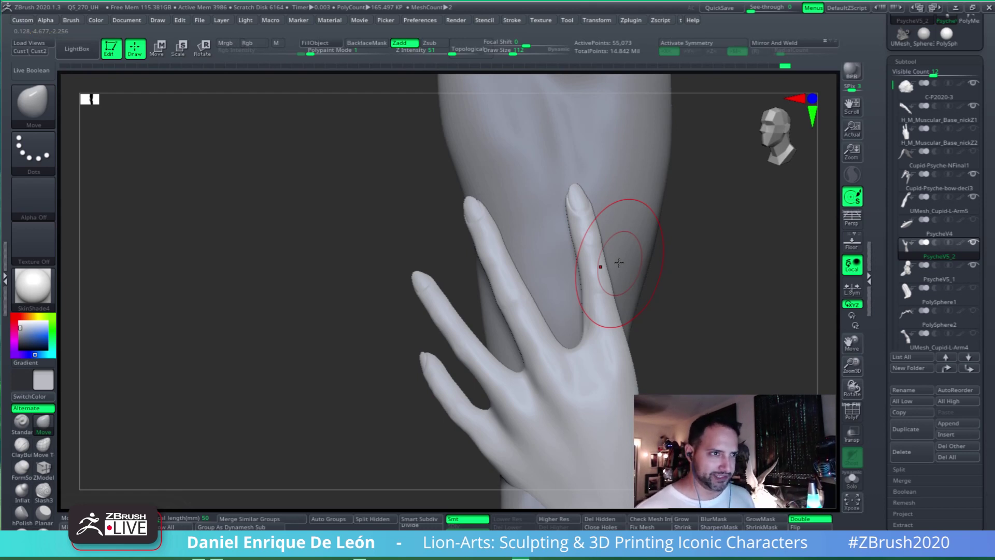
# Adjust and smooth the back of Psyche's hand around the index and middle knuckles
pyautogui.moveTo(619, 263); pyautogui.dragTo(642, 271, button='right')
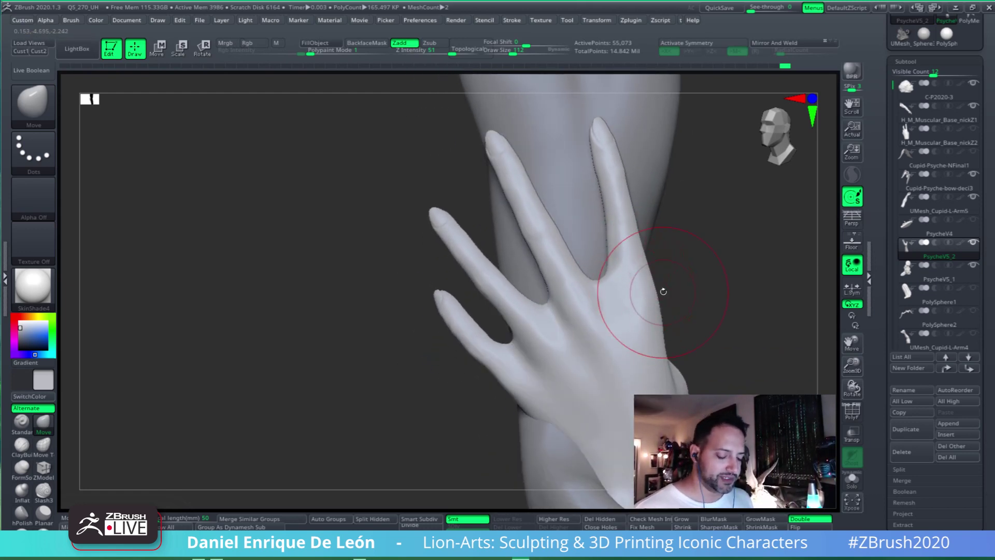
pyautogui.press('shift')
pyautogui.press('shift')
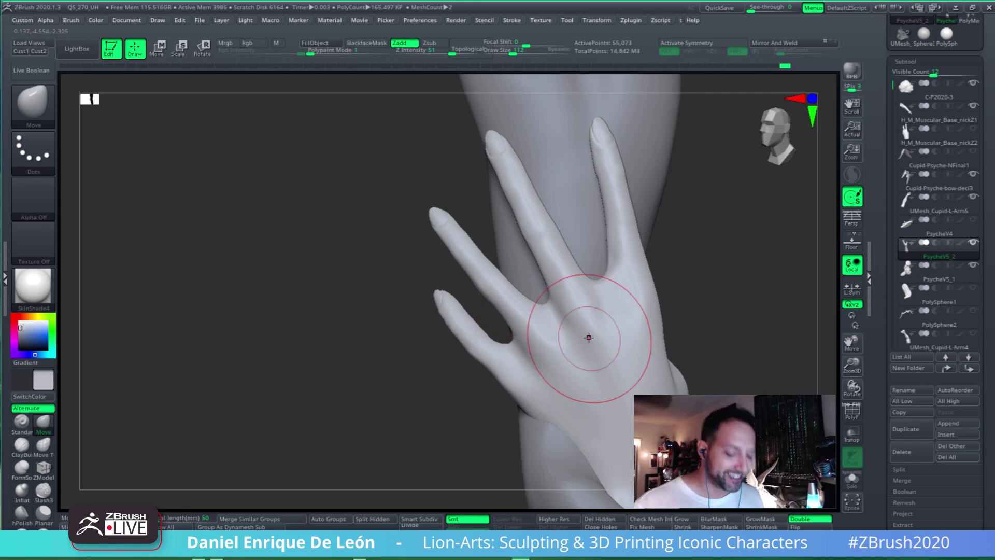
pyautogui.moveTo(588, 337)
pyautogui.mouseDown(button='right')
pyautogui.moveTo(627, 288)
pyautogui.moveTo(625, 267)
pyautogui.moveTo(613, 349)
pyautogui.moveTo(628, 311)
pyautogui.moveTo(622, 340)
pyautogui.mouseUp(button='right')
pyautogui.press('shift')
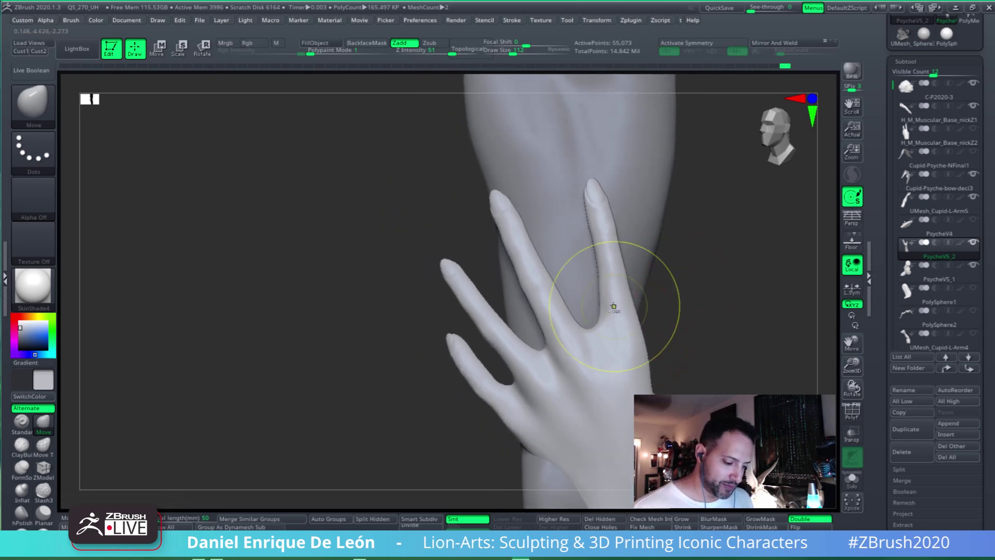
# Mask Psyche's index finger and the back of her hand, leaving the other three fingers free, and soften the mask's edge
pyautogui.moveTo(456, 430)
pyautogui.keyDown('ctrl'); pyautogui.keyDown('shift'); pyautogui.mouseDown()
pyautogui.moveTo(523, 152)
pyautogui.moveTo(560, 364)
pyautogui.mouseUp(); pyautogui.keyUp('shift'); pyautogui.keyUp('ctrl')
pyautogui.press('b')
pyautogui.press('m')
pyautogui.press('v')
pyautogui.keyDown('ctrl'); pyautogui.click(715, 304); pyautogui.keyUp('ctrl')
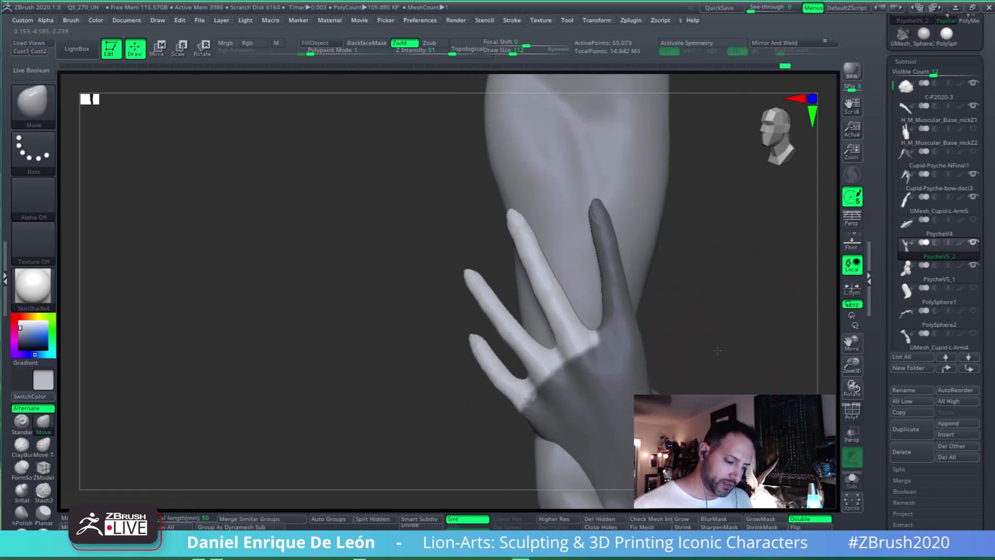
pyautogui.moveTo(717, 350)
pyautogui.mouseDown()
pyautogui.moveTo(644, 306)
pyautogui.moveTo(637, 280)
pyautogui.moveTo(567, 244)
pyautogui.moveTo(610, 418)
pyautogui.moveTo(585, 289)
pyautogui.moveTo(633, 333)
pyautogui.moveTo(655, 299)
pyautogui.moveTo(610, 334)
pyautogui.moveTo(729, 311)
pyautogui.moveTo(592, 80)
pyautogui.moveTo(544, 171)
pyautogui.moveTo(565, 244)
pyautogui.mouseUp()
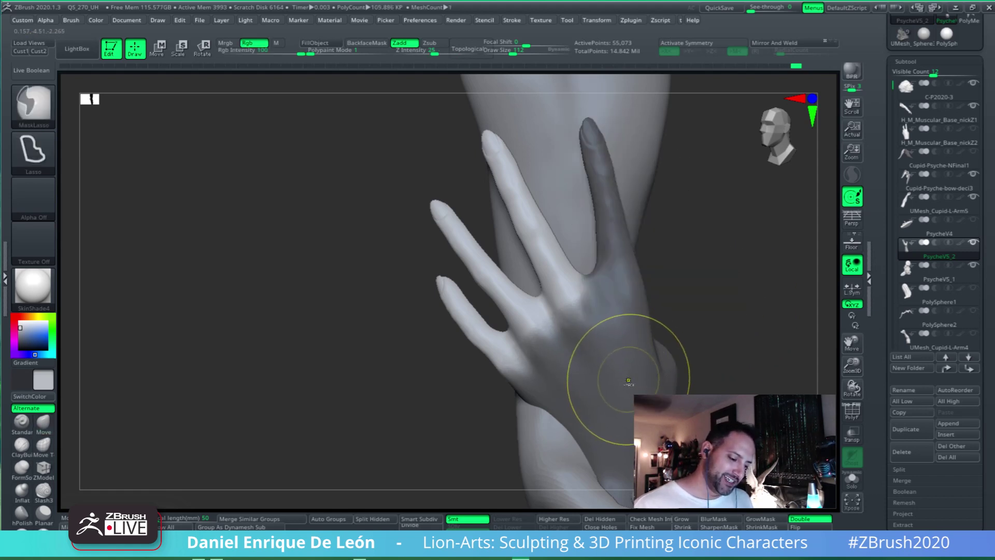
pyautogui.moveTo(628, 380)
pyautogui.mouseDown()
pyautogui.moveTo(656, 387)
pyautogui.moveTo(713, 362)
pyautogui.moveTo(582, 337)
pyautogui.moveTo(648, 352)
pyautogui.mouseUp()
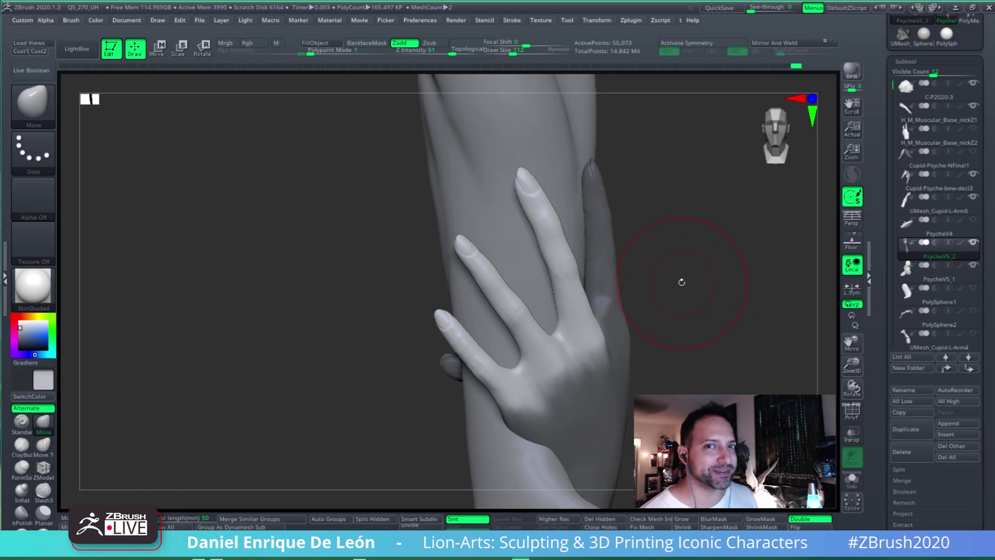
pyautogui.moveTo(681, 255); pyautogui.dragTo(622, 312)
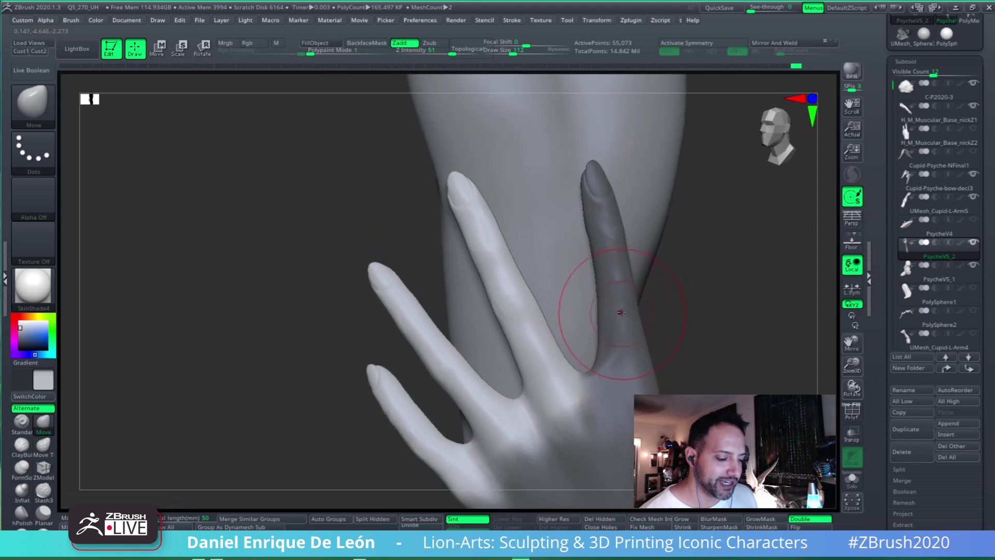
pyautogui.moveTo(620, 312)
pyautogui.mouseDown(button='right')
pyautogui.moveTo(643, 293)
pyautogui.moveTo(618, 308)
pyautogui.moveTo(633, 284)
pyautogui.moveTo(625, 269)
pyautogui.mouseUp(button='right')
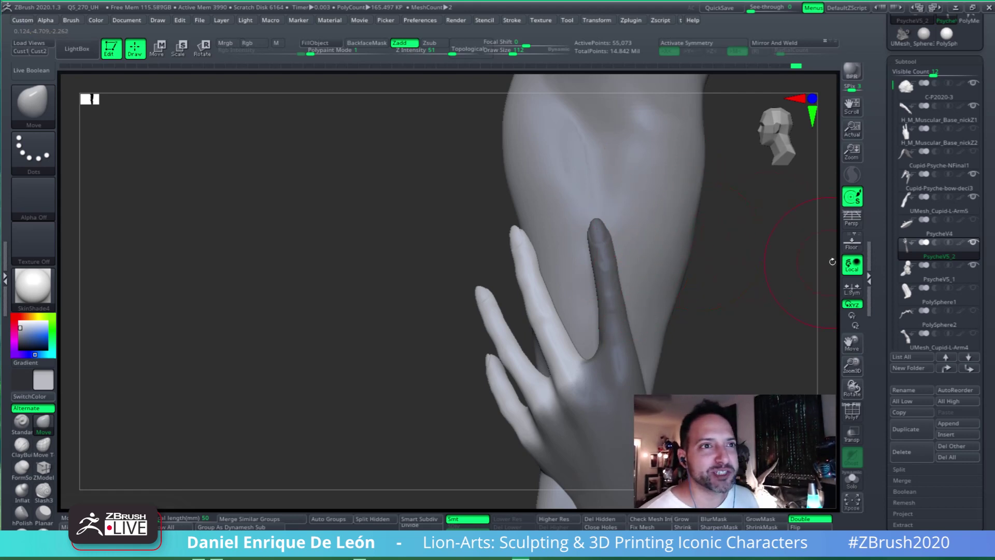
pyautogui.moveTo(932, 295)
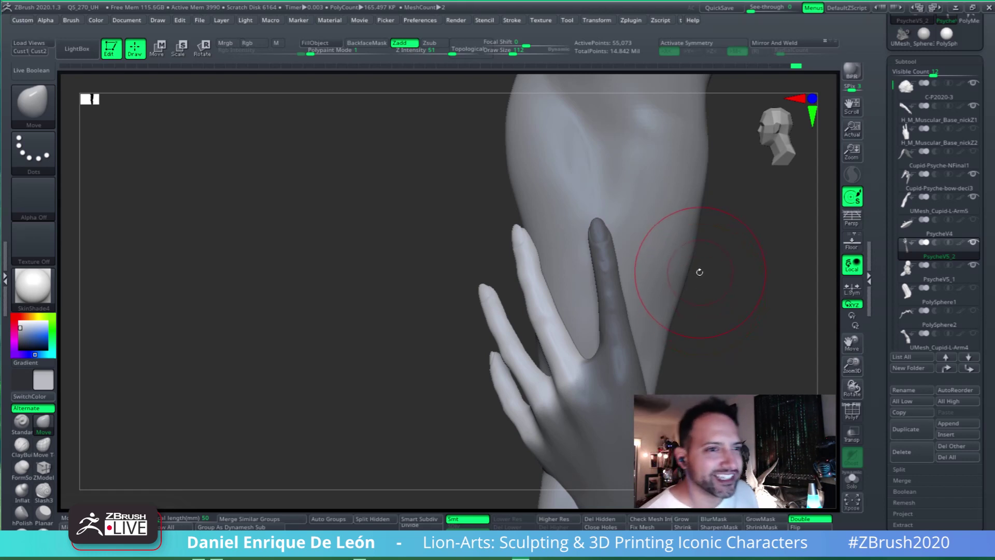
# Examine the masked hand and the spread of its three free fingers against the arm from several angles
pyautogui.moveTo(706, 246); pyautogui.dragTo(689, 228)
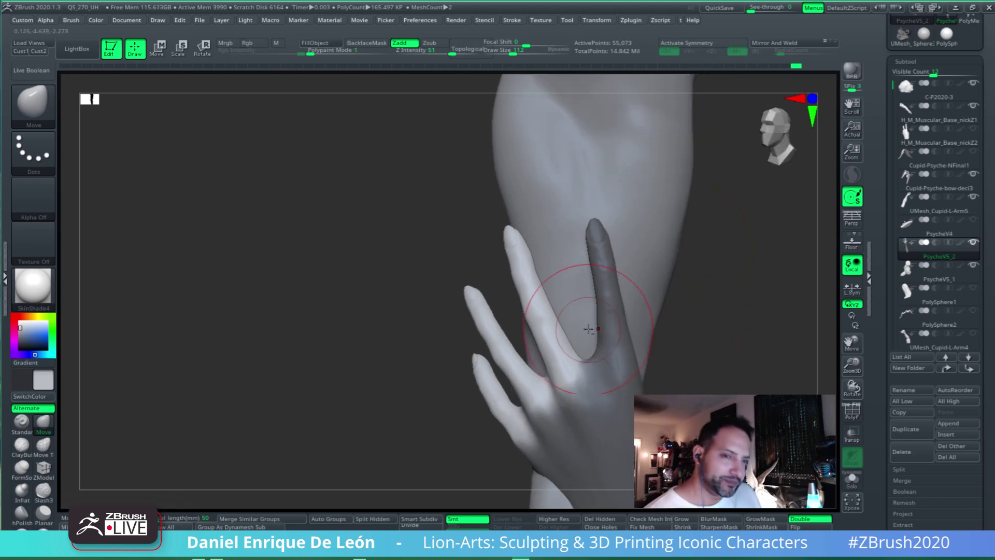
pyautogui.moveTo(587, 325)
pyautogui.mouseDown(button='right')
pyautogui.moveTo(581, 312)
pyautogui.moveTo(601, 314)
pyautogui.moveTo(567, 310)
pyautogui.moveTo(573, 328)
pyautogui.moveTo(589, 289)
pyautogui.moveTo(617, 324)
pyautogui.moveTo(653, 345)
pyautogui.moveTo(645, 355)
pyautogui.moveTo(670, 306)
pyautogui.moveTo(628, 327)
pyautogui.moveTo(640, 283)
pyautogui.moveTo(633, 289)
pyautogui.moveTo(646, 306)
pyautogui.moveTo(622, 287)
pyautogui.moveTo(647, 284)
pyautogui.moveTo(613, 282)
pyautogui.mouseUp(button='right')
pyautogui.press('ctrl')
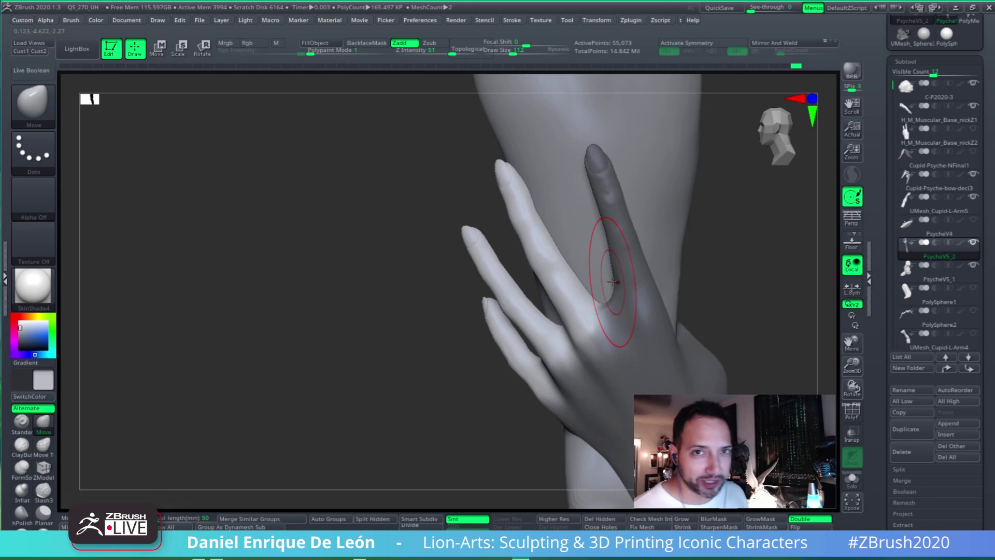
pyautogui.moveTo(613, 283); pyautogui.dragTo(640, 351, button='right')
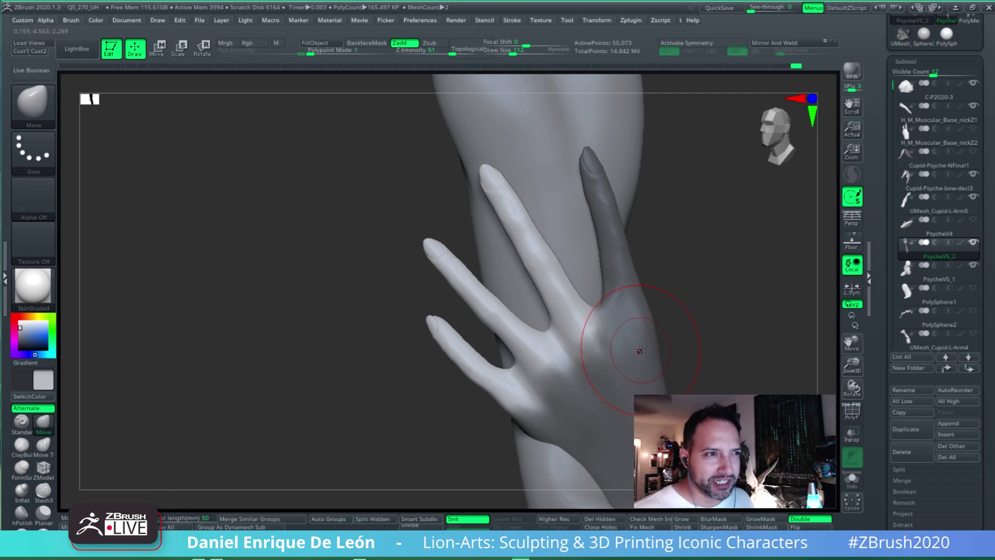
pyautogui.moveTo(632, 342); pyautogui.dragTo(605, 305, button='right')
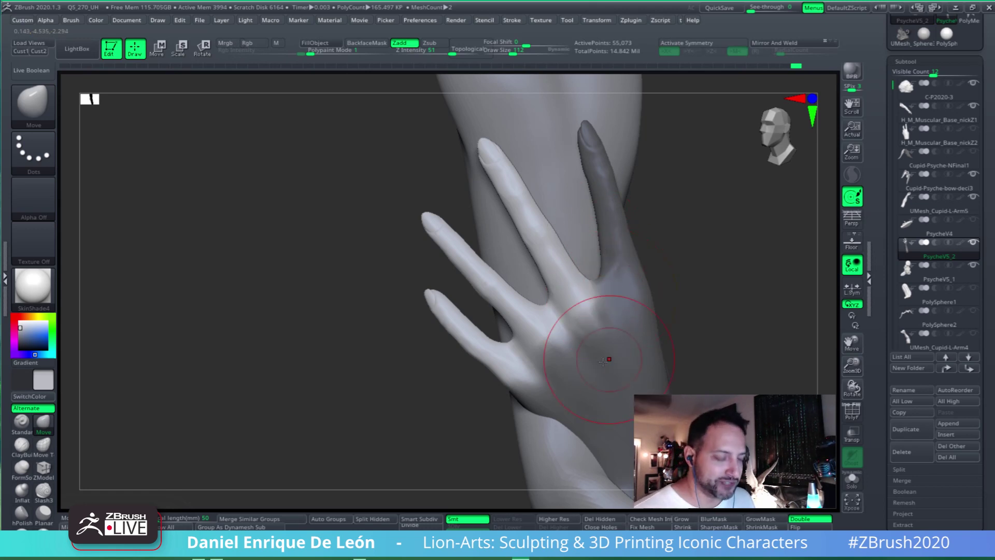
pyautogui.moveTo(599, 286)
pyautogui.mouseDown(button='right')
pyautogui.moveTo(620, 334)
pyautogui.moveTo(622, 316)
pyautogui.moveTo(609, 329)
pyautogui.moveTo(609, 276)
pyautogui.mouseUp(button='right')
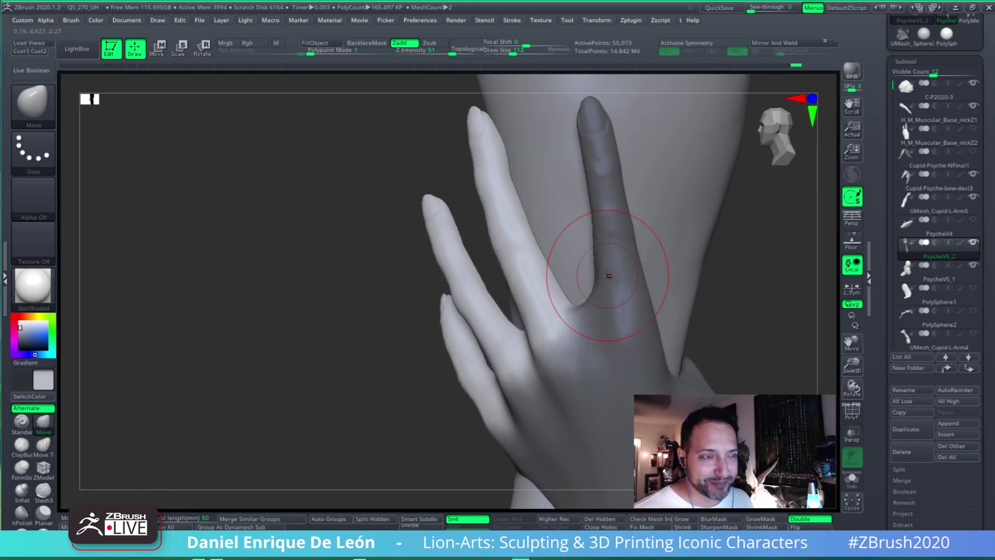
pyautogui.moveTo(601, 287); pyautogui.dragTo(599, 295, button='right')
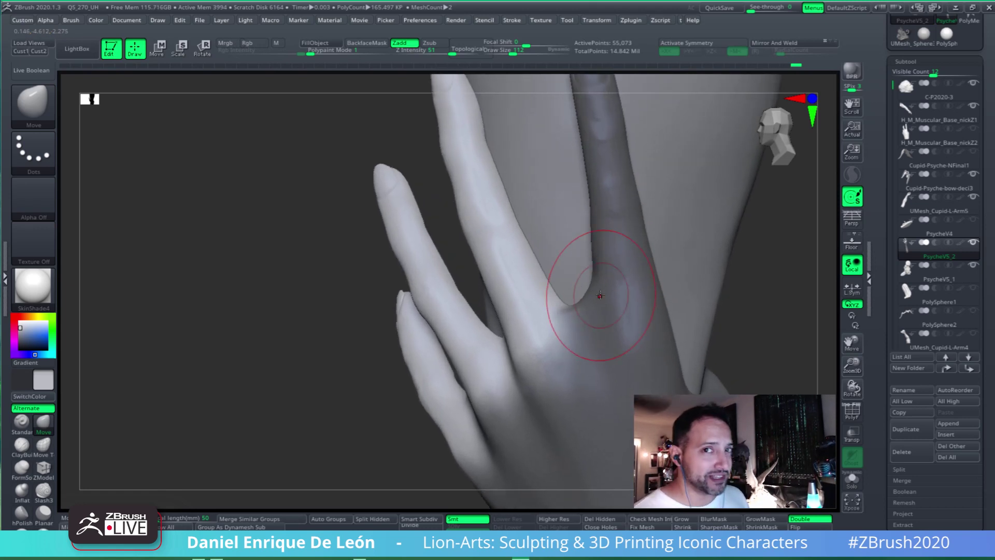
pyautogui.moveTo(617, 329)
pyautogui.mouseDown(button='right')
pyautogui.moveTo(642, 311)
pyautogui.moveTo(618, 330)
pyautogui.moveTo(600, 324)
pyautogui.mouseUp(button='right')
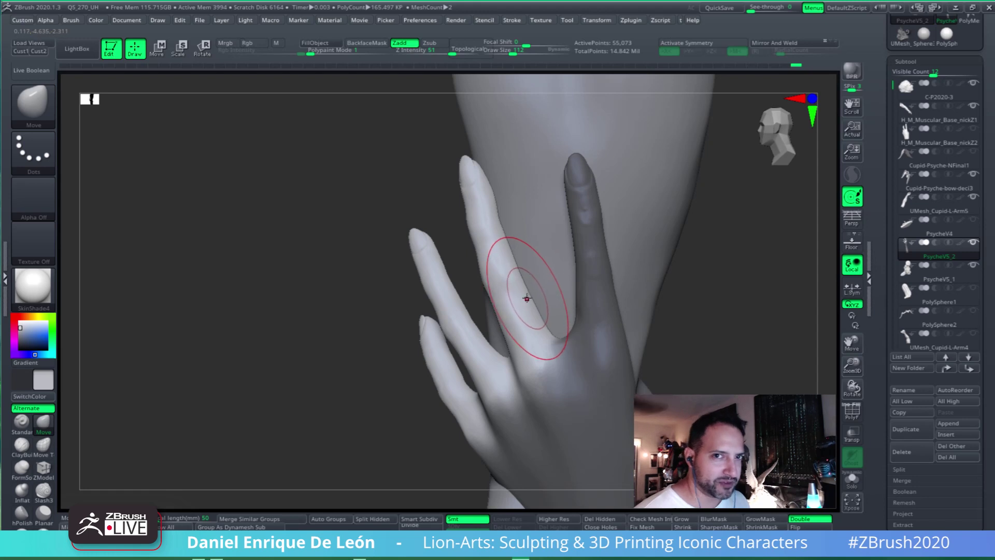
pyautogui.moveTo(588, 334)
pyautogui.mouseDown(button='right')
pyautogui.moveTo(584, 296)
pyautogui.moveTo(637, 262)
pyautogui.moveTo(599, 265)
pyautogui.moveTo(610, 278)
pyautogui.moveTo(595, 248)
pyautogui.moveTo(593, 290)
pyautogui.moveTo(586, 282)
pyautogui.mouseUp(button='right')
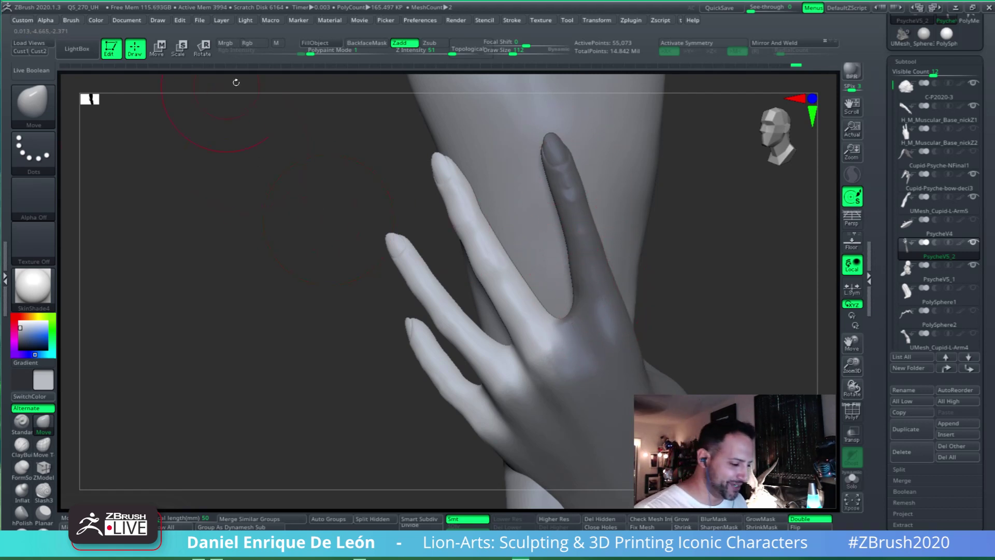
# Rotate the three unmasked fingers with a transpose line running from the middle finger's knuckle to its tip
pyautogui.click(202, 48)
pyautogui.keyDown('alt'); pyautogui.moveTo(593, 303); pyautogui.dragTo(589, 293, button='right'); pyautogui.keyUp('alt')
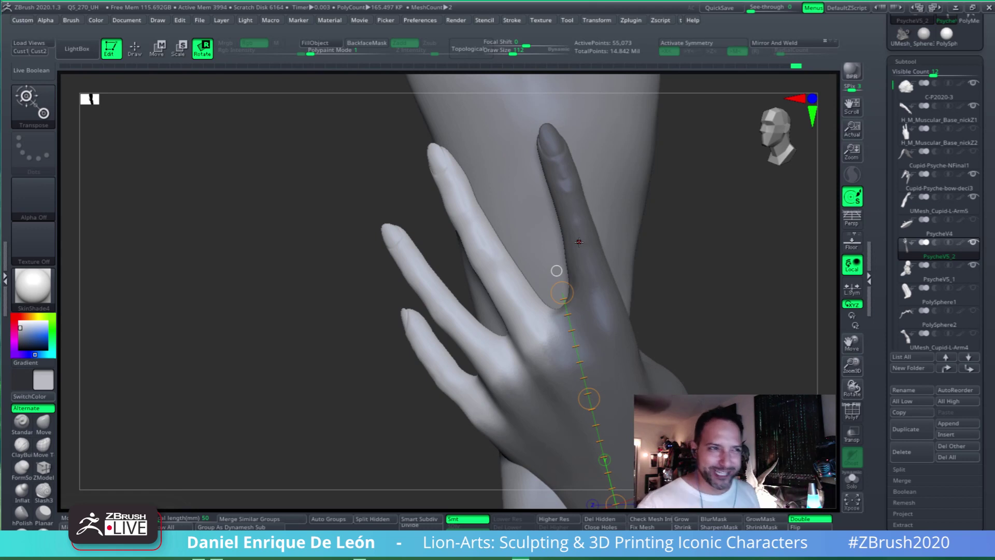
pyautogui.keyDown('alt'); pyautogui.moveTo(598, 269); pyautogui.dragTo(579, 230, button='right'); pyautogui.keyUp('alt')
pyautogui.moveTo(529, 332); pyautogui.dragTo(455, 178)
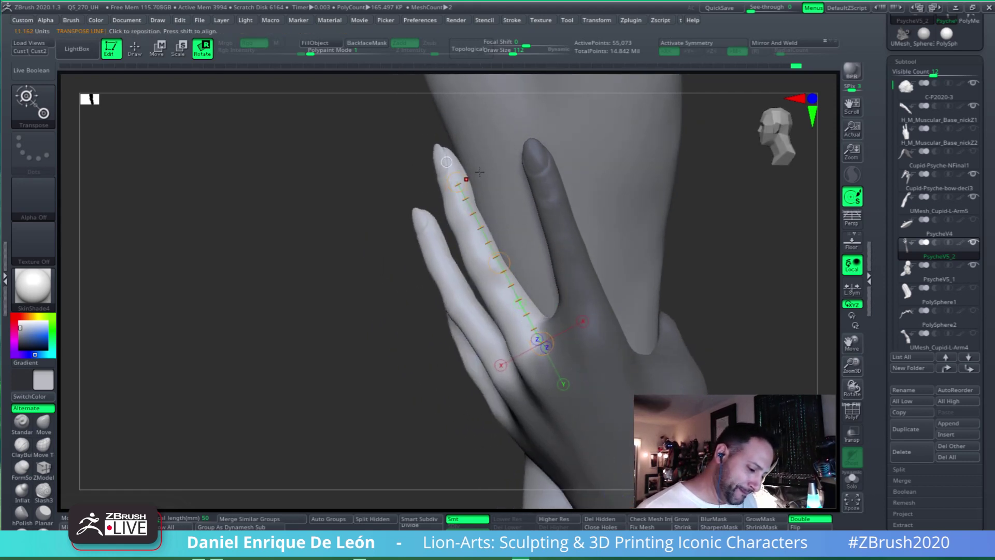
pyautogui.moveTo(455, 177)
pyautogui.mouseDown(button='right')
pyautogui.moveTo(531, 154)
pyautogui.moveTo(576, 166)
pyautogui.mouseUp(button='right')
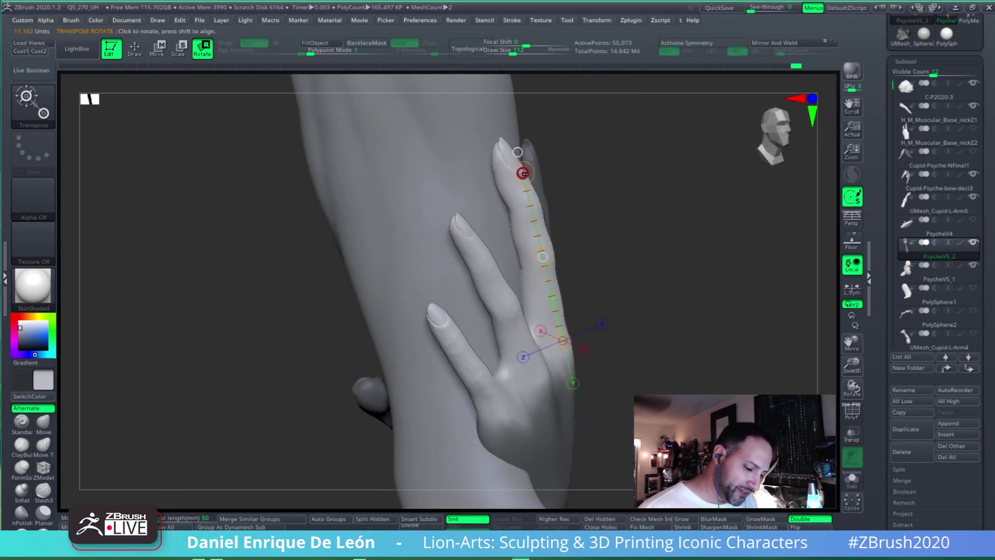
pyautogui.moveTo(522, 173); pyautogui.dragTo(518, 176)
pyautogui.moveTo(518, 177); pyautogui.dragTo(627, 245, button='right')
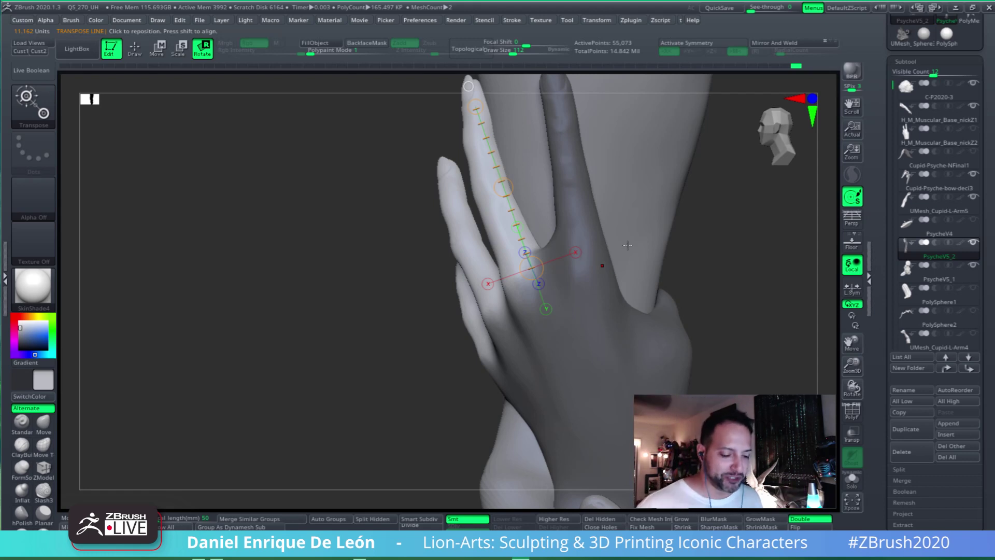
# Unhide the rest of Psyche's arm, extend the mask over her middle finger and soften it, leaving the ring and little fingers free
pyautogui.moveTo(604, 352); pyautogui.dragTo(695, 290, button='right')
pyautogui.hotkey('ctrl', 'shift')
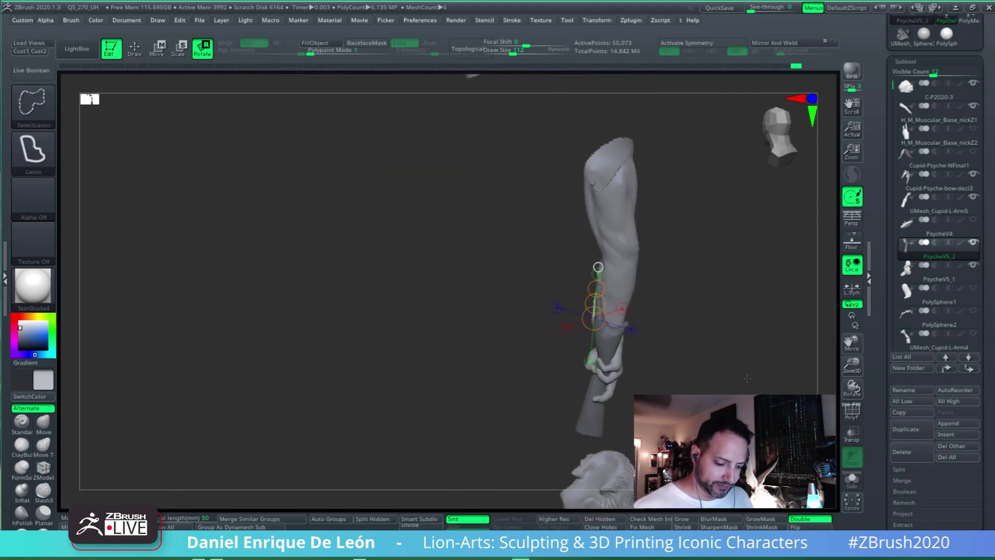
pyautogui.moveTo(751, 383)
pyautogui.mouseDown(button='right')
pyautogui.moveTo(693, 276)
pyautogui.moveTo(652, 288)
pyautogui.moveTo(673, 240)
pyautogui.moveTo(645, 246)
pyautogui.moveTo(652, 265)
pyautogui.mouseUp(button='right')
pyautogui.moveTo(684, 268)
pyautogui.keyDown('ctrl'); pyautogui.mouseDown()
pyautogui.moveTo(621, 167)
pyautogui.moveTo(456, 133)
pyautogui.moveTo(511, 266)
pyautogui.moveTo(532, 378)
pyautogui.moveTo(573, 366)
pyautogui.mouseUp(); pyautogui.keyUp('ctrl')
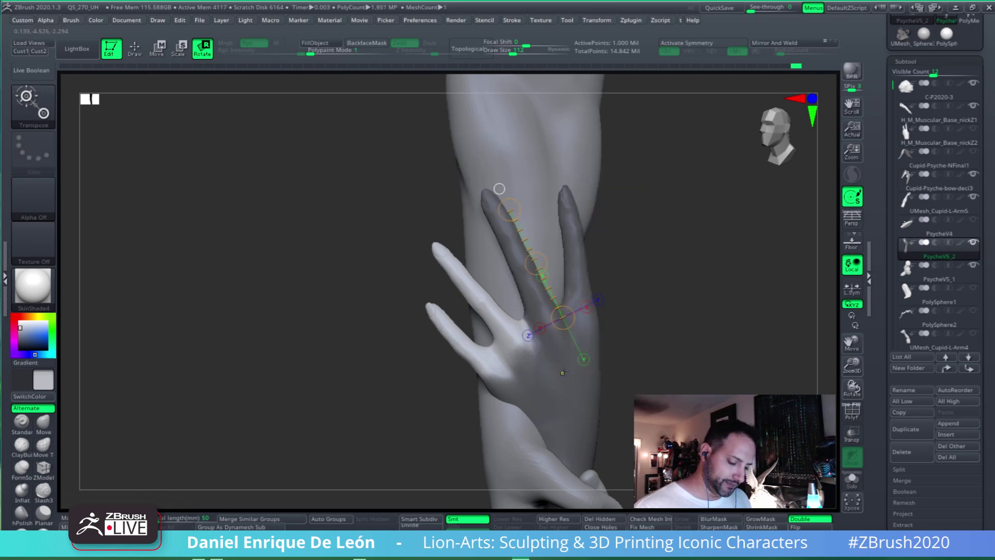
pyautogui.press('q')
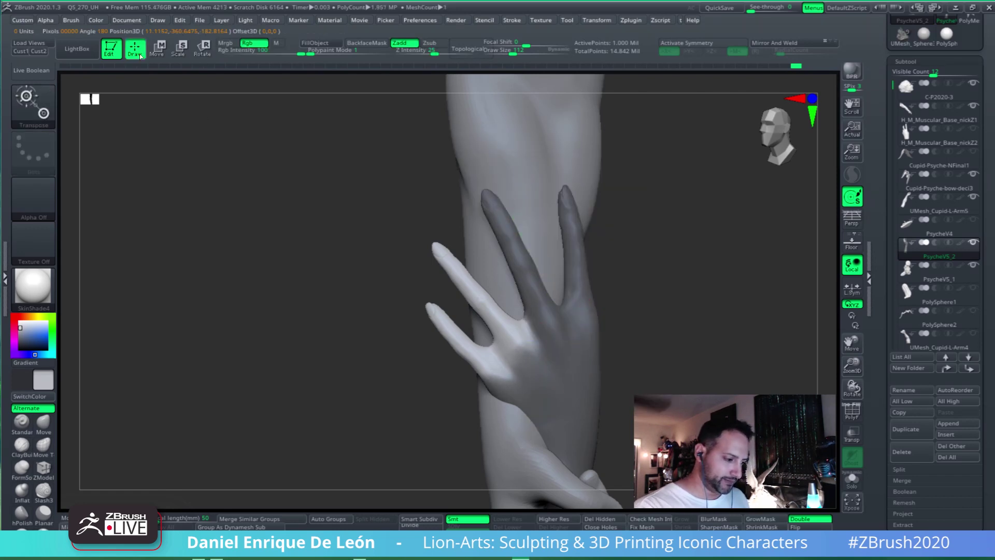
pyautogui.keyDown('ctrl'); pyautogui.click(570, 381); pyautogui.keyUp('ctrl')
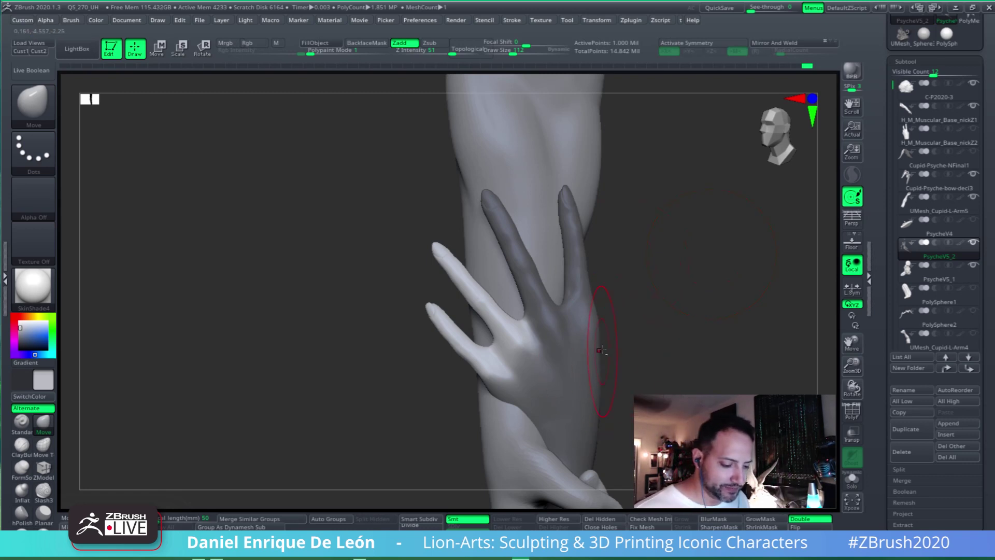
# Rotate the unmasked ring and little fingers with a transpose line from the ring knuckle to the ring fingertip
pyautogui.moveTo(601, 349)
pyautogui.mouseDown()
pyautogui.moveTo(630, 341)
pyautogui.moveTo(621, 389)
pyautogui.moveTo(591, 371)
pyautogui.moveTo(571, 337)
pyautogui.moveTo(595, 362)
pyautogui.moveTo(638, 367)
pyautogui.moveTo(626, 386)
pyautogui.moveTo(585, 336)
pyautogui.moveTo(613, 348)
pyautogui.mouseUp()
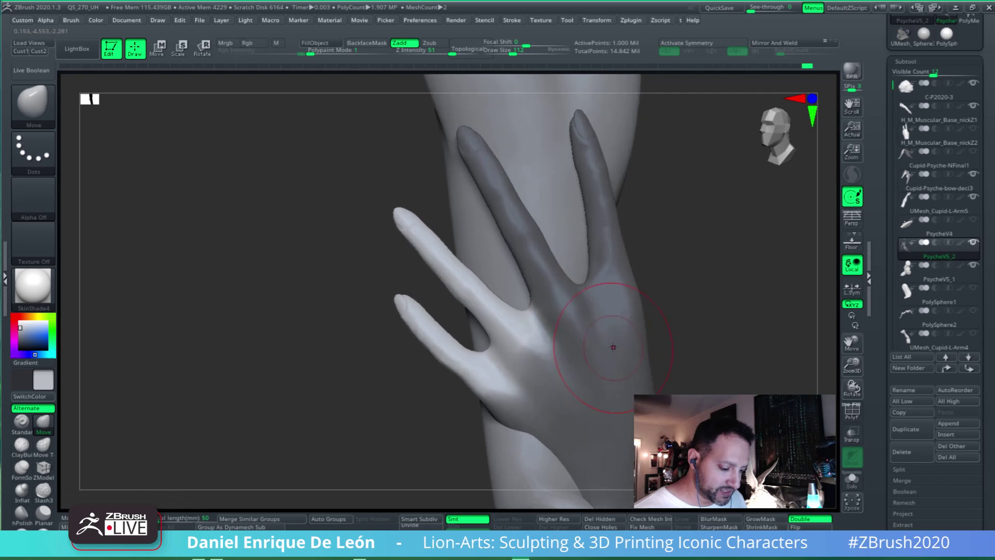
pyautogui.keyDown('alt'); pyautogui.moveTo(623, 357); pyautogui.dragTo(651, 370, button='right'); pyautogui.keyUp('alt')
pyautogui.click(203, 48)
pyautogui.keyDown('alt'); pyautogui.moveTo(592, 216); pyautogui.dragTo(603, 184, button='right'); pyautogui.keyUp('alt')
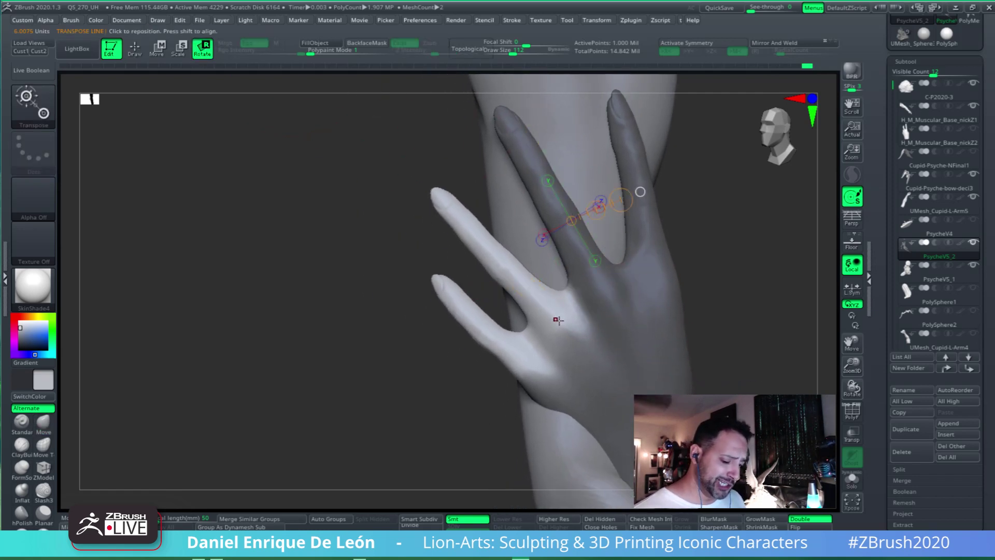
pyautogui.moveTo(555, 317); pyautogui.dragTo(444, 194)
pyautogui.moveTo(444, 194); pyautogui.dragTo(627, 241, button='right')
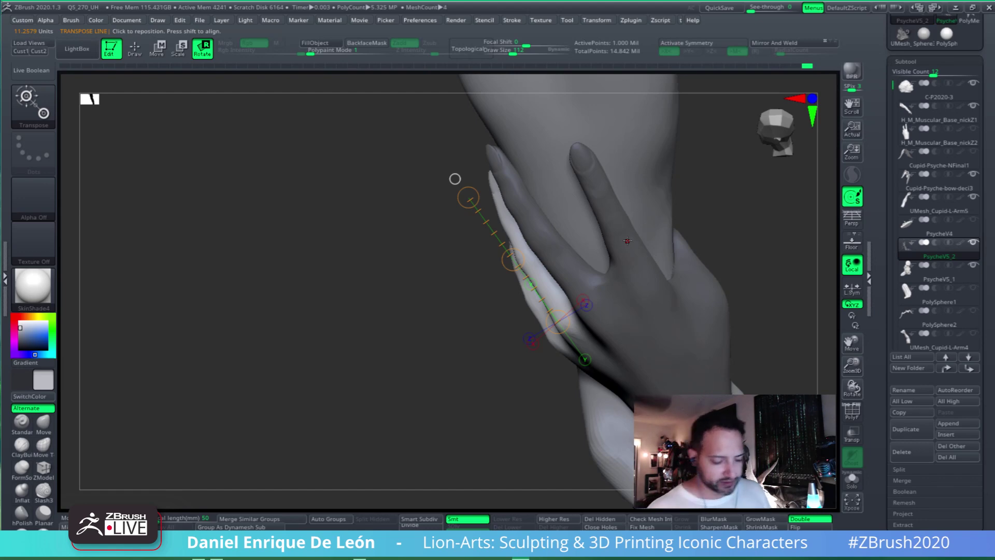
pyautogui.moveTo(627, 240); pyautogui.dragTo(629, 286, button='right')
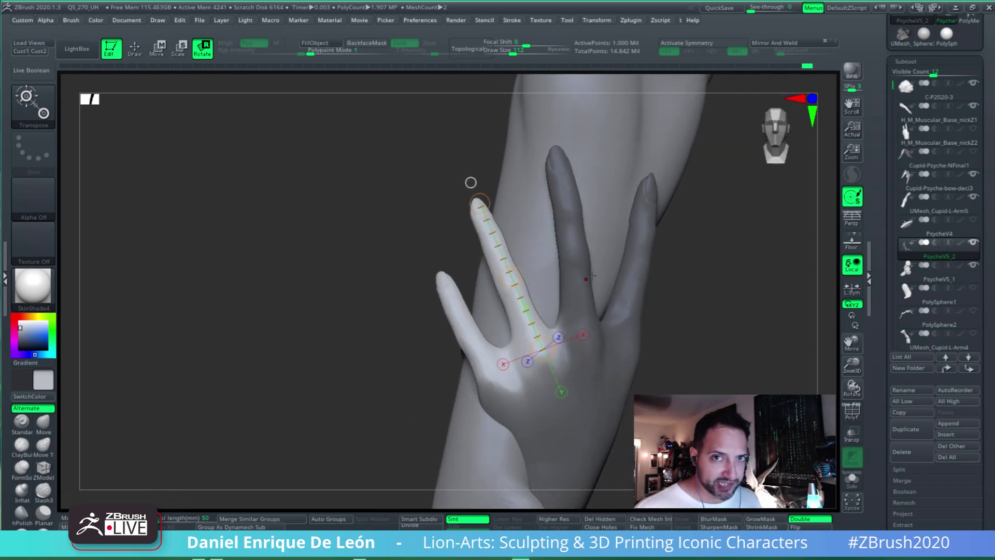
pyautogui.click(595, 261)
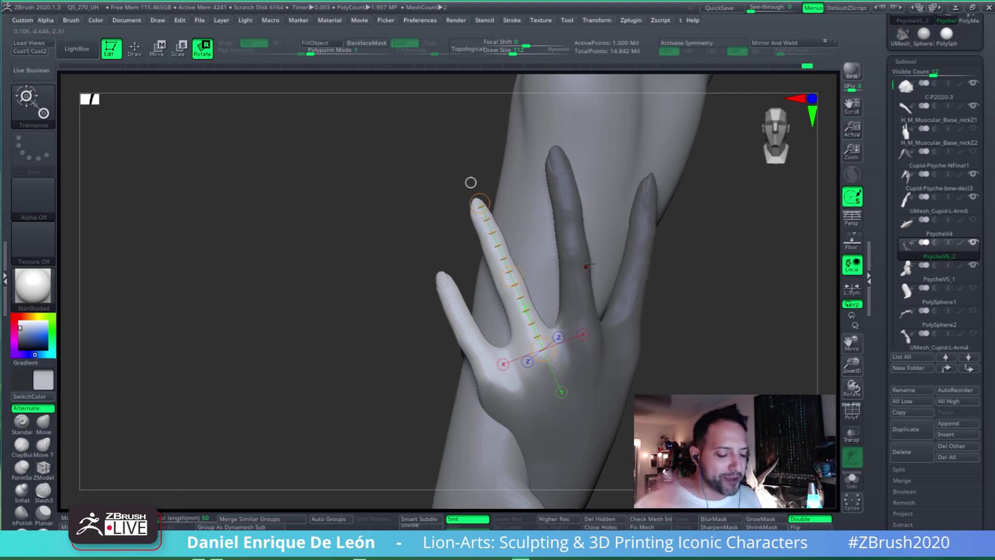
pyautogui.moveTo(590, 264); pyautogui.dragTo(621, 300, button='right')
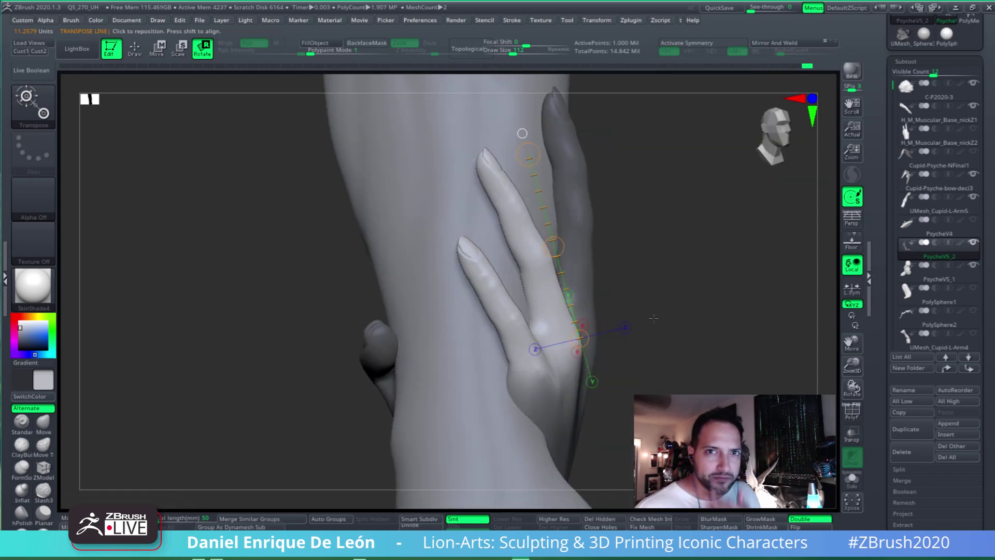
pyautogui.moveTo(597, 226); pyautogui.dragTo(651, 303, button='right')
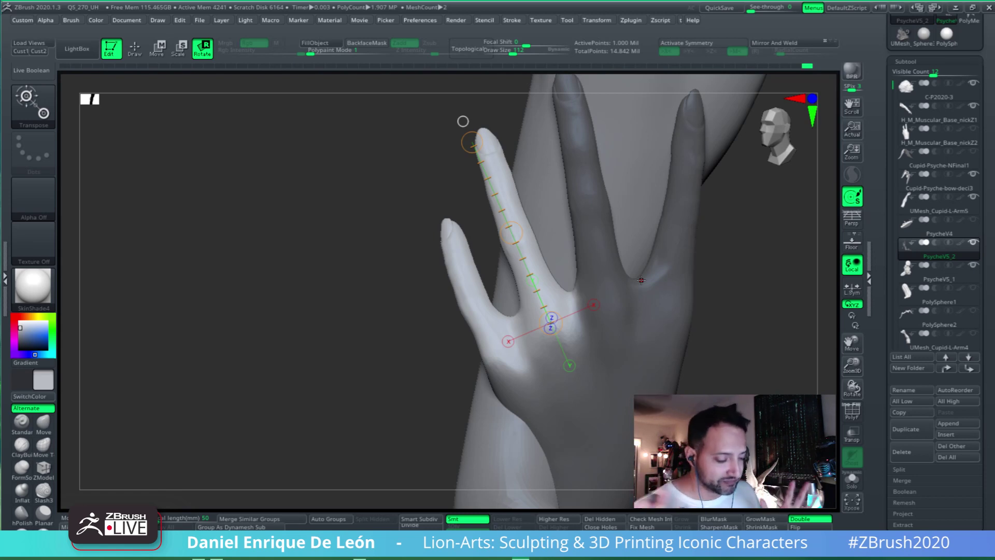
# Clear the mask and lasso a new one over the ring finger's outer segments
pyautogui.moveTo(608, 256)
pyautogui.keyDown('alt'); pyautogui.mouseDown(button='right')
pyautogui.moveTo(616, 304)
pyautogui.moveTo(650, 272)
pyautogui.moveTo(683, 278)
pyautogui.moveTo(700, 370)
pyautogui.moveTo(637, 365)
pyautogui.moveTo(674, 362)
pyautogui.moveTo(570, 337)
pyautogui.mouseUp(button='right'); pyautogui.keyUp('alt')
pyautogui.press('ctrl')
pyautogui.press('ctrl')
pyautogui.press('ctrl')
pyautogui.moveTo(483, 119)
pyautogui.keyDown('ctrl'); pyautogui.mouseDown()
pyautogui.moveTo(583, 215)
pyautogui.moveTo(569, 246)
pyautogui.moveTo(520, 241)
pyautogui.mouseUp(); pyautogui.keyUp('ctrl')
pyautogui.moveTo(591, 243)
pyautogui.mouseDown(button='right')
pyautogui.moveTo(654, 245)
pyautogui.moveTo(612, 238)
pyautogui.moveTo(550, 186)
pyautogui.moveTo(503, 125)
pyautogui.mouseUp(button='right')
pyautogui.press('ctrl')
pyautogui.keyDown('ctrl'); pyautogui.moveTo(495, 112); pyautogui.dragTo(581, 213); pyautogui.keyUp('ctrl')
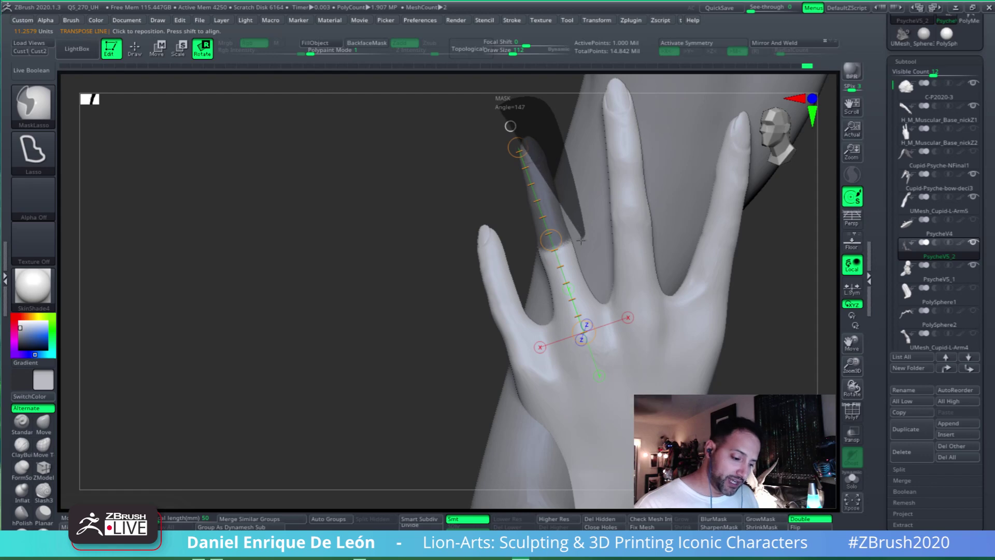
pyautogui.keyDown('ctrl'); pyautogui.moveTo(532, 246); pyautogui.dragTo(526, 251); pyautogui.keyUp('ctrl')
pyautogui.moveTo(526, 251); pyautogui.dragTo(658, 322, button='right')
pyautogui.moveTo(712, 339)
pyautogui.mouseDown(button='right')
pyautogui.moveTo(720, 256)
pyautogui.moveTo(737, 270)
pyautogui.moveTo(717, 275)
pyautogui.moveTo(724, 297)
pyautogui.mouseUp(button='right')
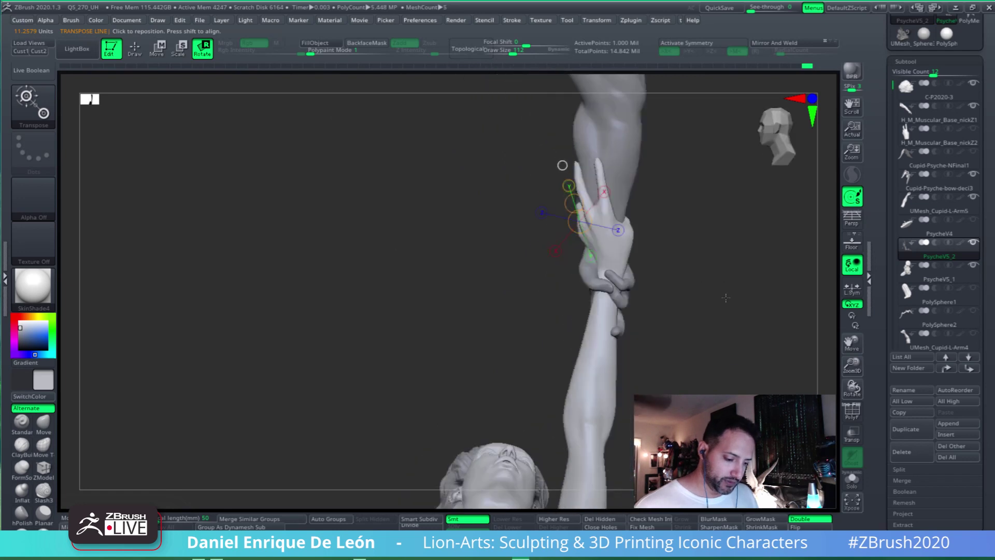
# Isolate Psyche's hand from the arm and other subtools, and invert the mask so only the outer ring finger is free
pyautogui.moveTo(715, 232)
pyautogui.keyDown('ctrl'); pyautogui.keyDown('shift'); pyautogui.mouseDown()
pyautogui.moveTo(551, 85)
pyautogui.moveTo(529, 378)
pyautogui.moveTo(735, 382)
pyautogui.mouseUp(); pyautogui.keyUp('shift'); pyautogui.keyUp('ctrl')
pyautogui.moveTo(660, 282)
pyautogui.keyDown('alt'); pyautogui.mouseDown(button='right')
pyautogui.moveTo(658, 373)
pyautogui.moveTo(684, 371)
pyautogui.mouseUp(button='right'); pyautogui.keyUp('alt')
pyautogui.keyDown('ctrl'); pyautogui.moveTo(613, 342); pyautogui.dragTo(617, 305, button='right'); pyautogui.keyUp('ctrl')
pyautogui.keyDown('ctrl'); pyautogui.click(693, 270); pyautogui.keyUp('ctrl')
pyautogui.keyDown('ctrl'); pyautogui.moveTo(597, 340); pyautogui.dragTo(637, 238, button='right'); pyautogui.keyUp('ctrl')
pyautogui.click(852, 479)
pyautogui.moveTo(678, 283)
pyautogui.mouseDown(button='right')
pyautogui.moveTo(636, 295)
pyautogui.moveTo(640, 226)
pyautogui.moveTo(666, 343)
pyautogui.moveTo(664, 273)
pyautogui.moveTo(659, 281)
pyautogui.moveTo(704, 238)
pyautogui.mouseUp(button='right')
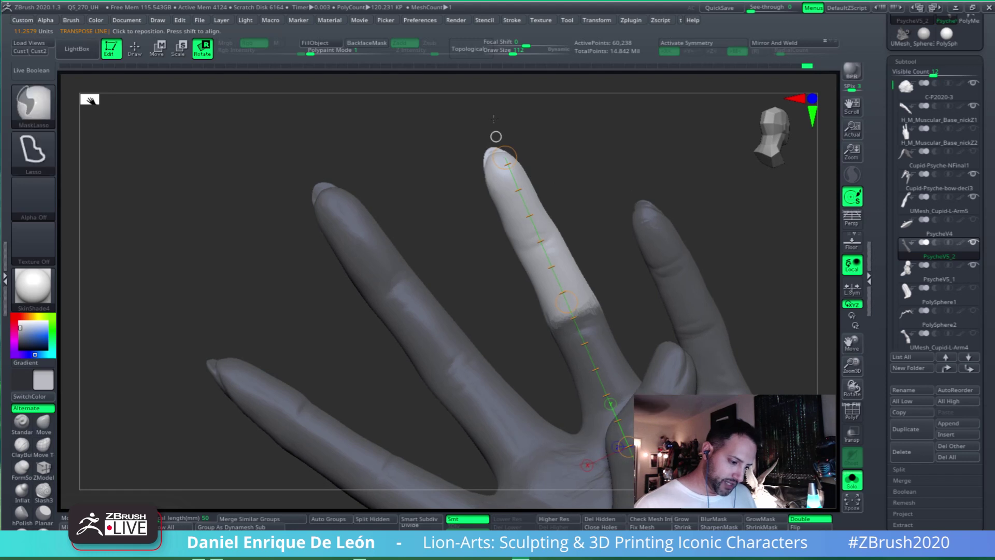
# Clean up the mask around the ring finger's middle joint and soften its edge
pyautogui.moveTo(427, 98)
pyautogui.keyDown('ctrl'); pyautogui.mouseDown()
pyautogui.moveTo(570, 165)
pyautogui.moveTo(591, 305)
pyautogui.moveTo(539, 316)
pyautogui.mouseUp(); pyautogui.keyUp('ctrl')
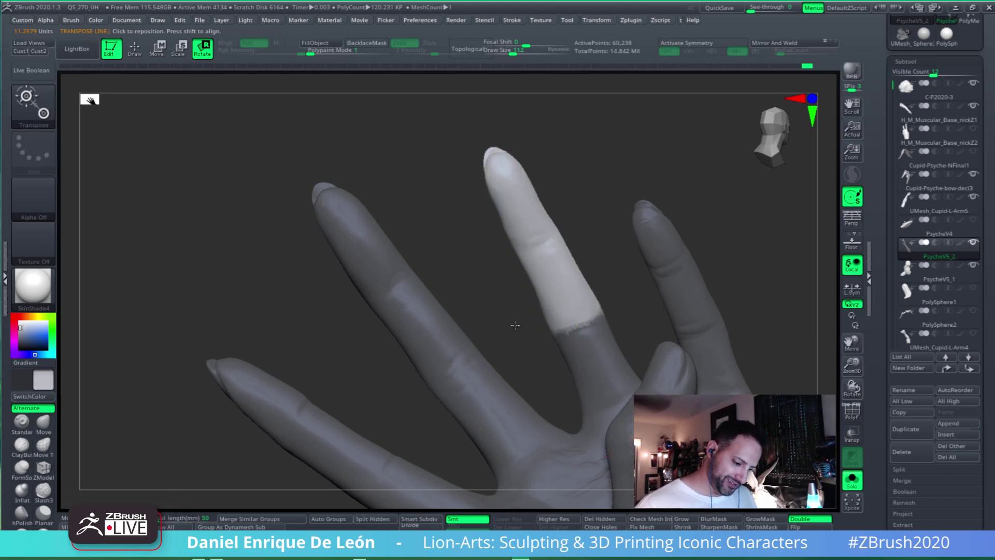
pyautogui.moveTo(450, 173)
pyautogui.keyDown('ctrl'); pyautogui.keyDown('alt'); pyautogui.mouseDown()
pyautogui.moveTo(567, 197)
pyautogui.moveTo(611, 299)
pyautogui.moveTo(539, 316)
pyautogui.mouseUp(); pyautogui.keyUp('alt'); pyautogui.keyUp('ctrl')
pyautogui.moveTo(601, 311)
pyautogui.mouseDown()
pyautogui.moveTo(606, 369)
pyautogui.moveTo(647, 381)
pyautogui.mouseUp()
pyautogui.press('q')
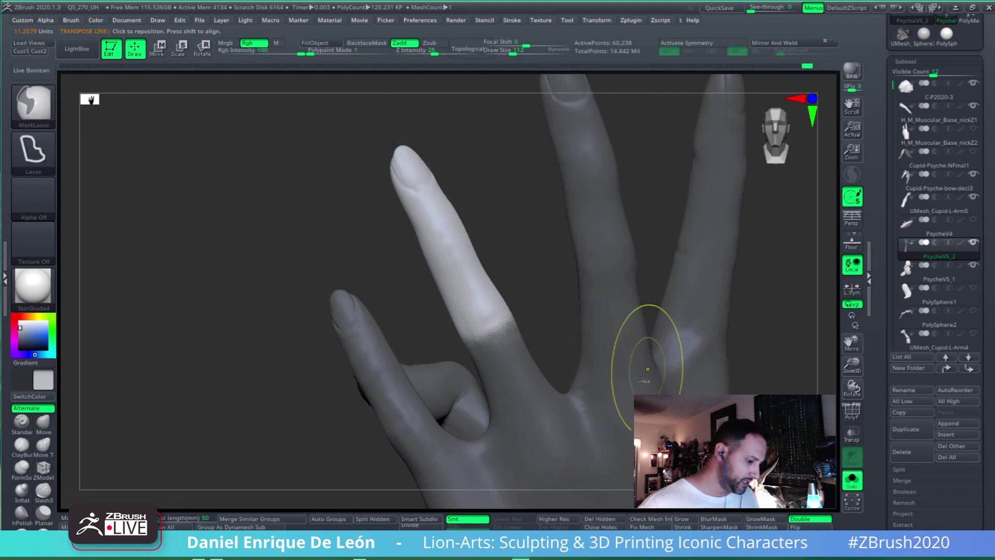
pyautogui.keyDown('ctrl'); pyautogui.click(636, 388); pyautogui.keyUp('ctrl')
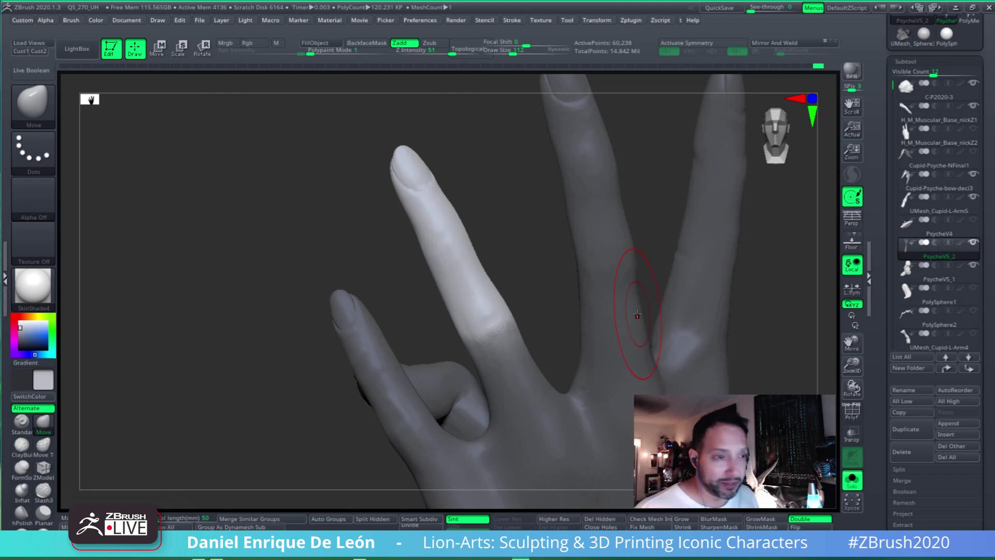
# Examine the ring finger's bend at the mask edge, alone and alongside the gripped arm
pyautogui.moveTo(673, 311); pyautogui.dragTo(658, 303)
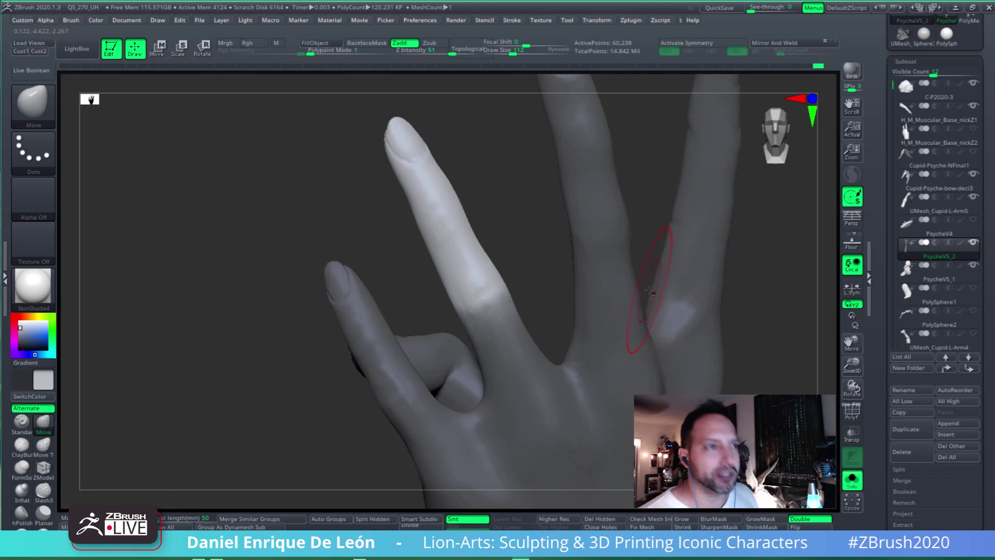
pyautogui.moveTo(766, 277); pyautogui.dragTo(674, 290)
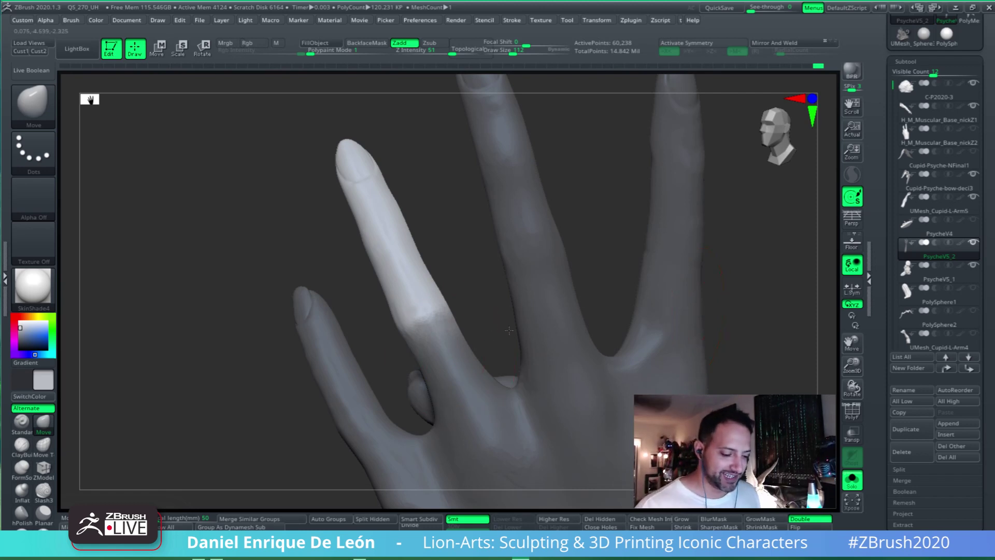
pyautogui.moveTo(697, 311); pyautogui.dragTo(579, 351, button='right')
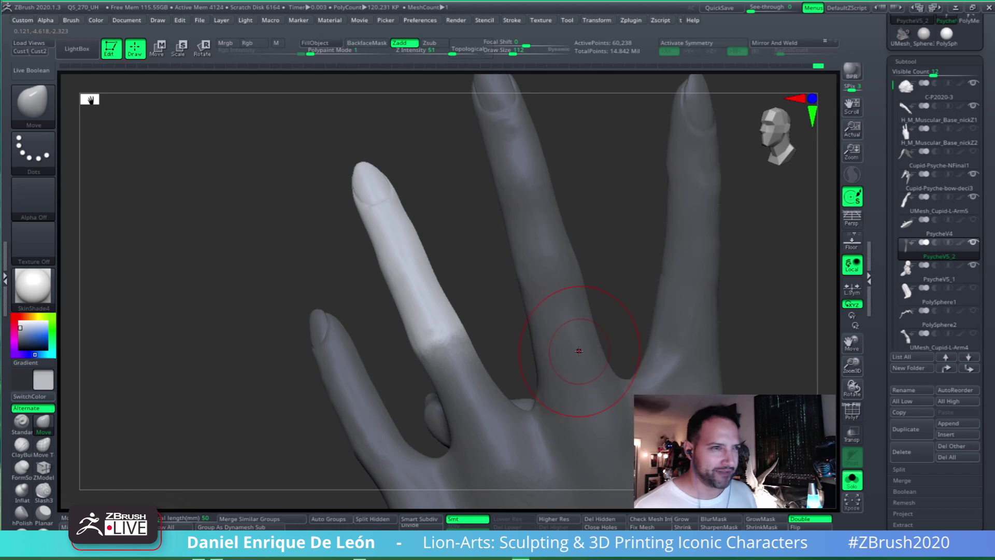
pyautogui.moveTo(577, 348); pyautogui.dragTo(573, 320, button='right')
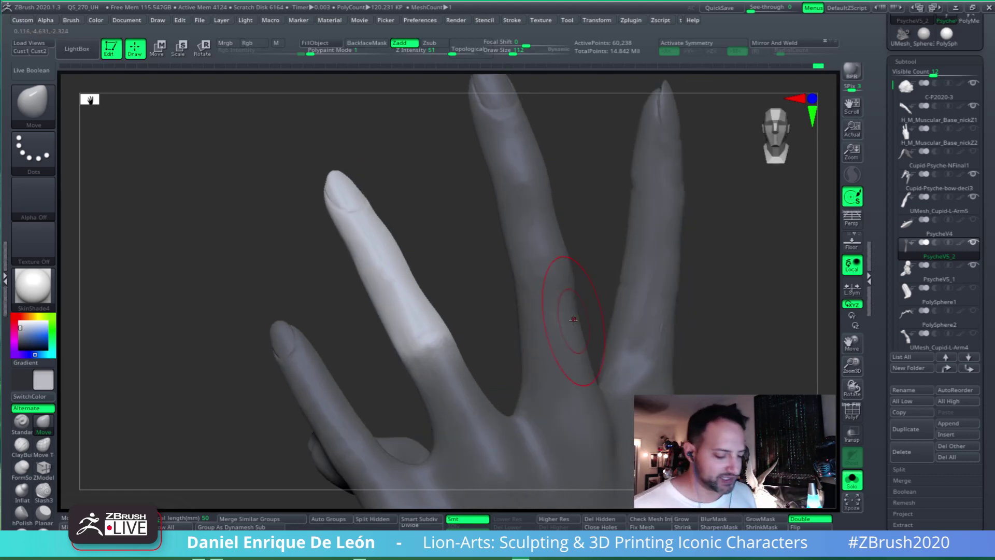
pyautogui.moveTo(575, 357); pyautogui.dragTo(570, 322, button='right')
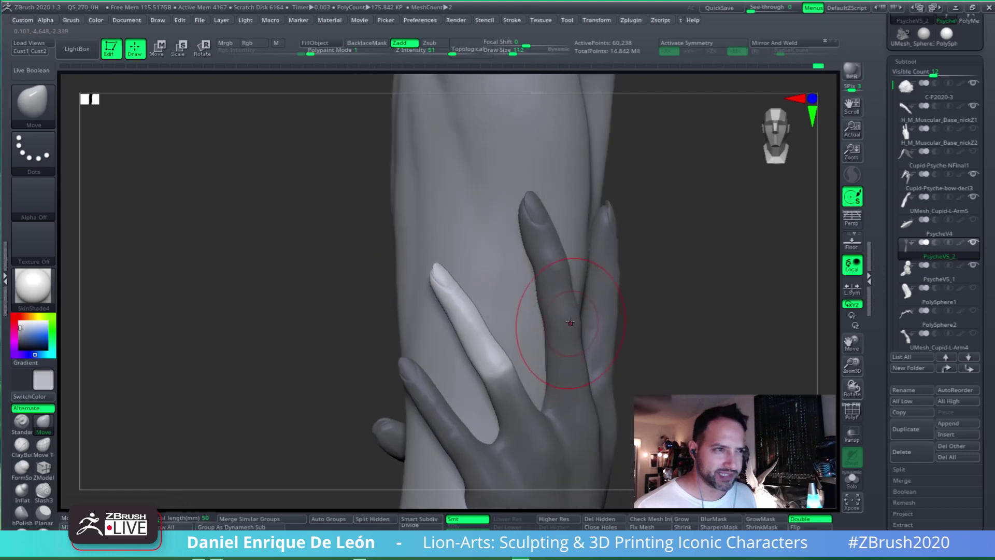
pyautogui.moveTo(637, 324); pyautogui.dragTo(594, 357, button='right')
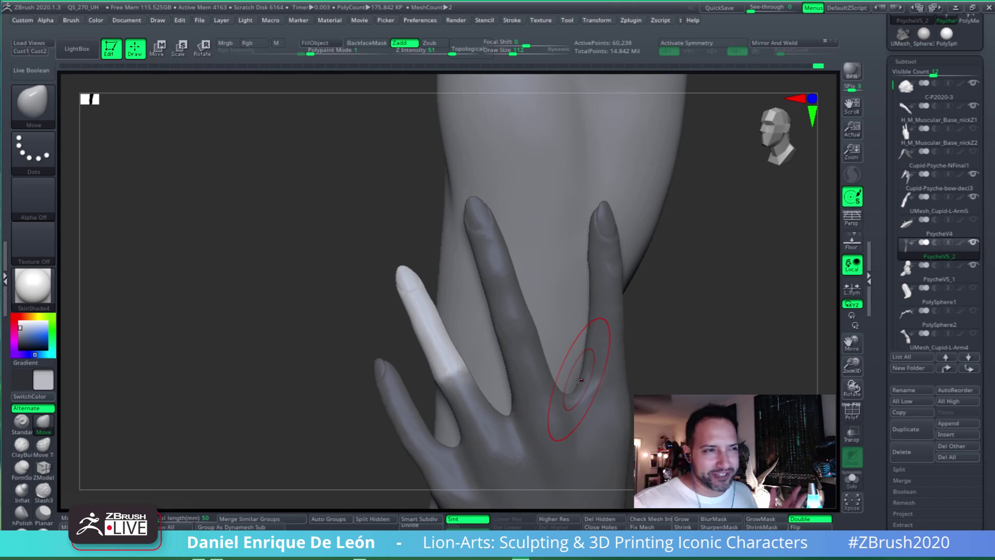
# Rotate the ring finger's unmasked outer segments about its middle joint so they lean in toward the gripped arm
pyautogui.moveTo(511, 355)
pyautogui.keyDown('alt'); pyautogui.mouseDown(button='right')
pyautogui.moveTo(542, 284)
pyautogui.moveTo(509, 248)
pyautogui.moveTo(518, 264)
pyautogui.moveTo(533, 253)
pyautogui.mouseUp(button='right'); pyautogui.keyUp('alt')
pyautogui.press('r')
pyautogui.click(565, 235)
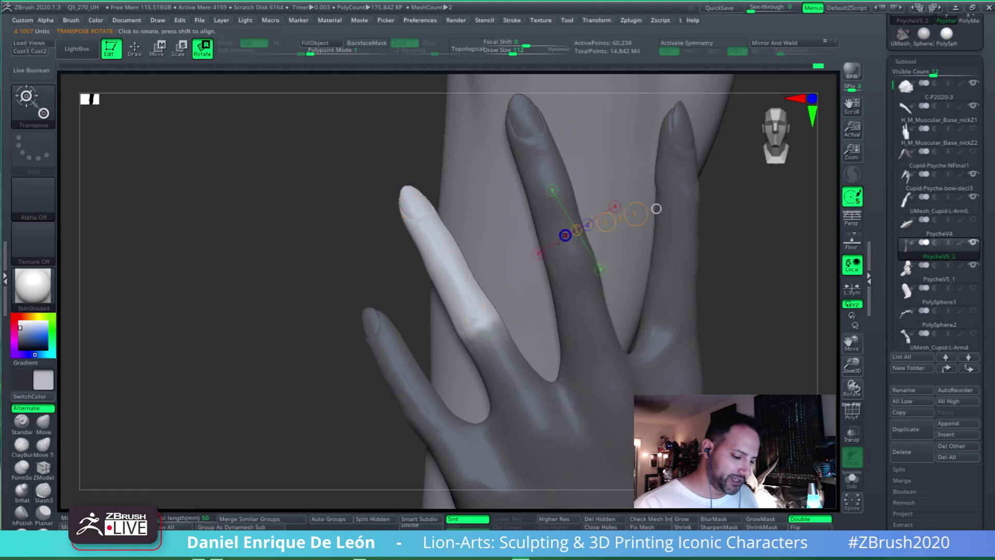
pyautogui.moveTo(480, 329); pyautogui.dragTo(409, 202)
pyautogui.moveTo(446, 227); pyautogui.dragTo(573, 191, button='right')
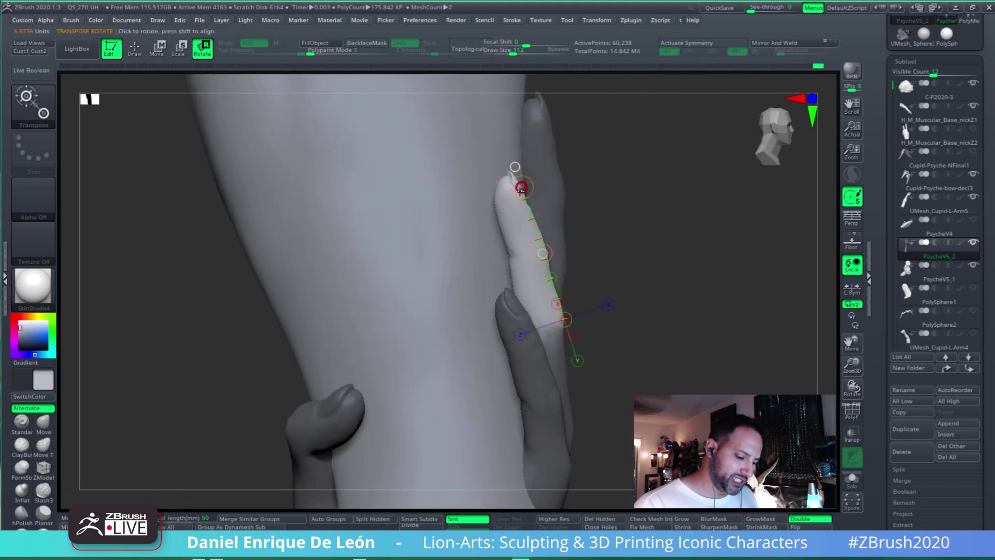
pyautogui.moveTo(522, 188); pyautogui.dragTo(467, 219)
pyautogui.moveTo(477, 215); pyautogui.dragTo(605, 334, button='right')
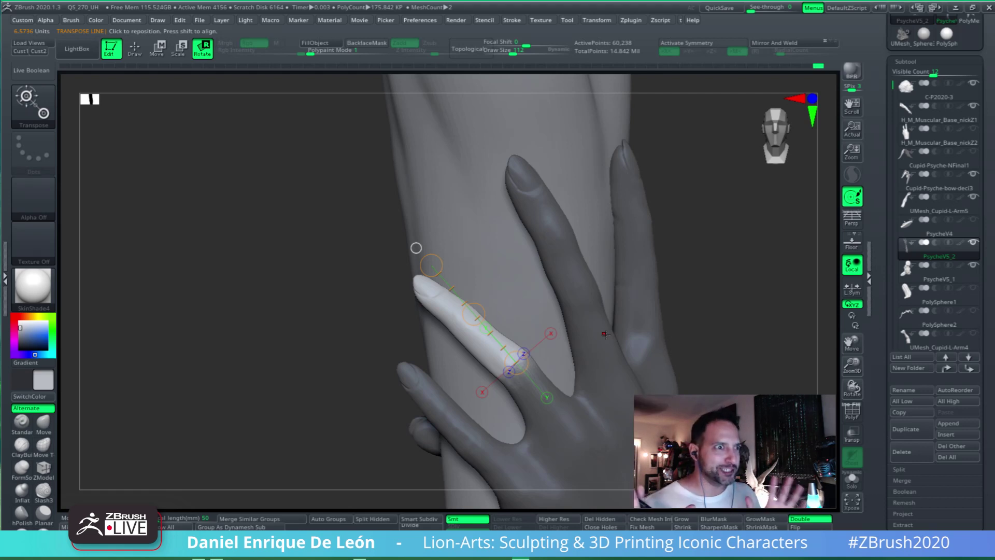
# Lasso-mask the ring finger's middle segment, leaving only the fingertip segment free
pyautogui.moveTo(605, 334); pyautogui.dragTo(582, 300, button='right')
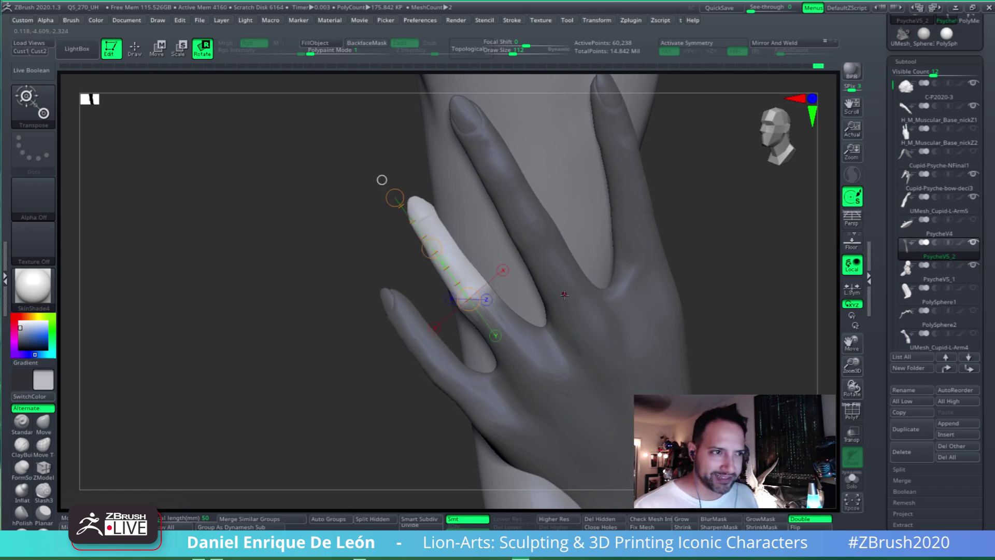
pyautogui.moveTo(562, 291); pyautogui.dragTo(586, 247, button='right')
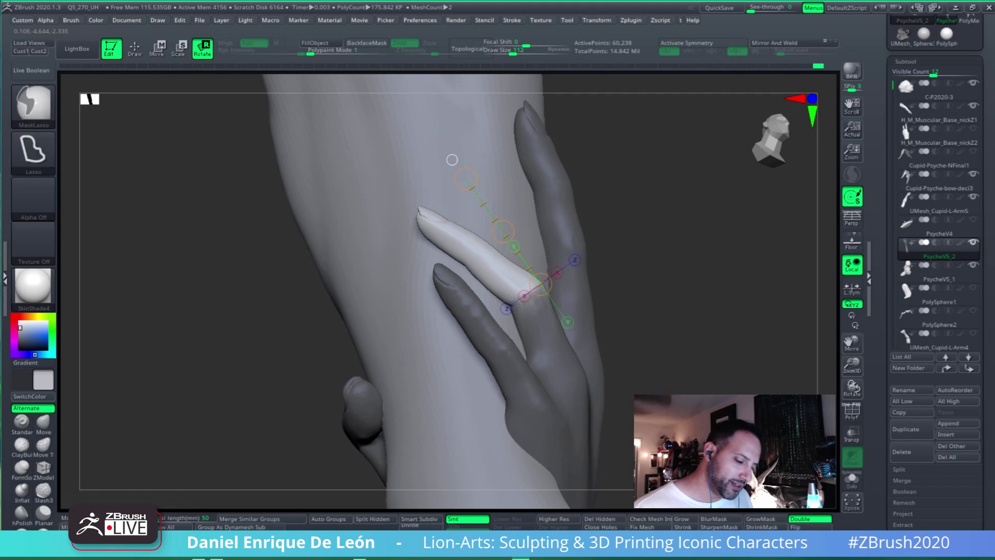
pyautogui.moveTo(666, 392)
pyautogui.keyDown('ctrl'); pyautogui.mouseDown()
pyautogui.moveTo(526, 200)
pyautogui.moveTo(440, 203)
pyautogui.mouseUp(); pyautogui.keyUp('ctrl')
pyautogui.moveTo(544, 223)
pyautogui.mouseDown(button='right')
pyautogui.moveTo(651, 242)
pyautogui.moveTo(625, 339)
pyautogui.moveTo(597, 307)
pyautogui.mouseUp(button='right')
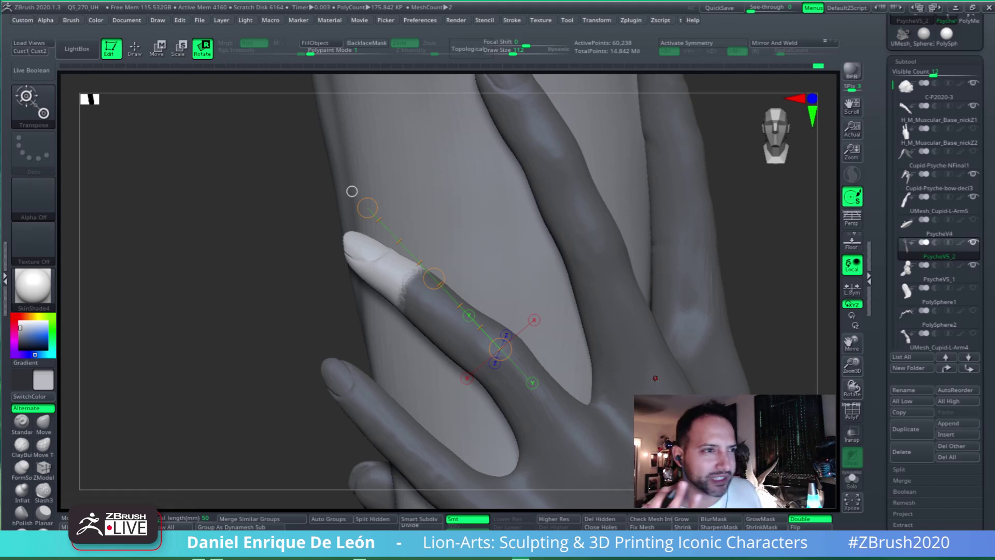
pyautogui.moveTo(587, 274)
pyautogui.keyDown('alt'); pyautogui.mouseDown(button='right')
pyautogui.moveTo(595, 238)
pyautogui.moveTo(612, 234)
pyautogui.mouseUp(button='right'); pyautogui.keyUp('alt')
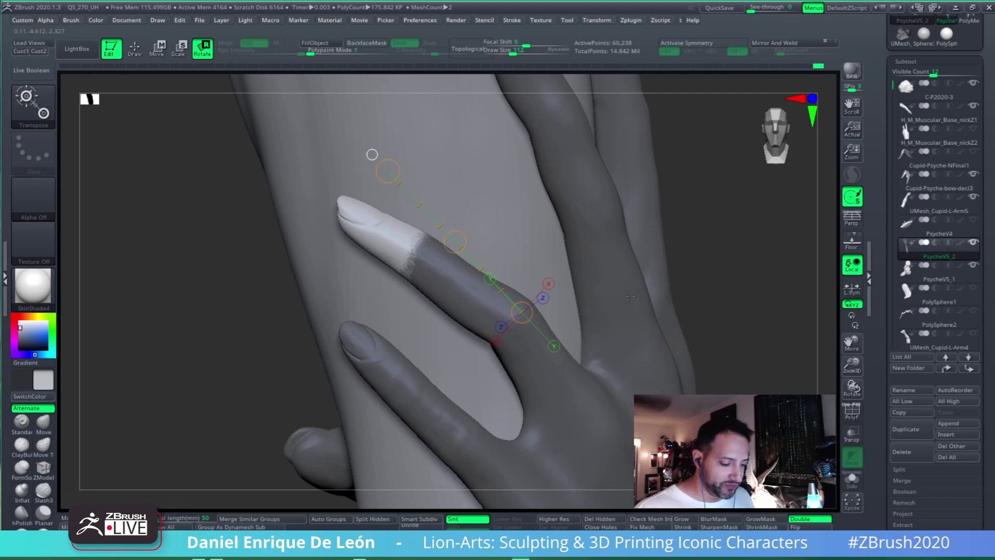
pyautogui.moveTo(598, 253); pyautogui.dragTo(588, 275, button='right')
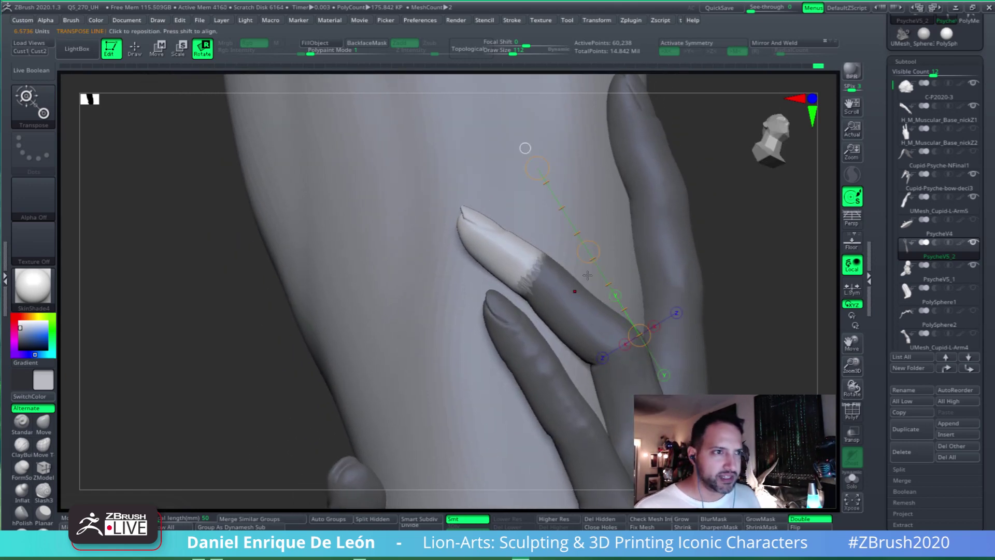
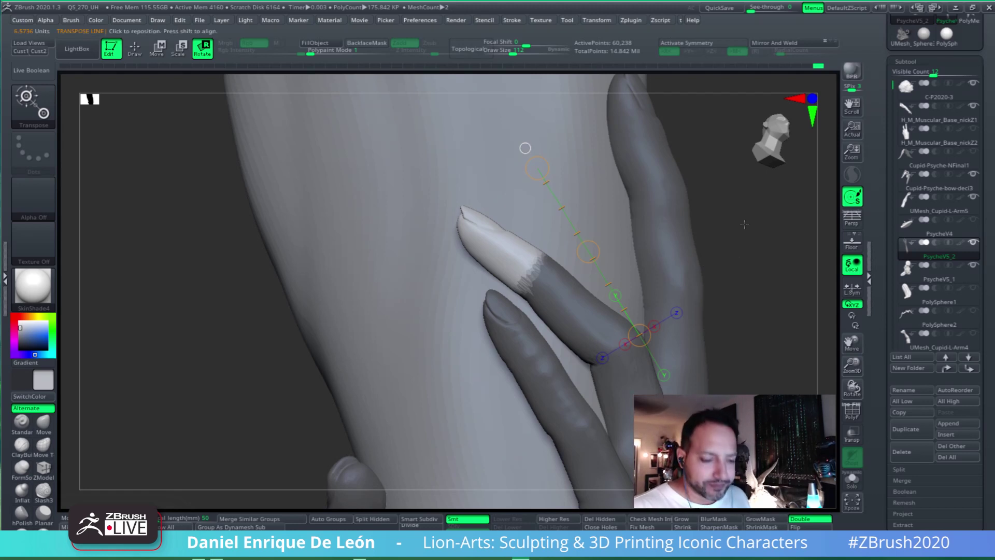
# Examine how the ring fingertip meets the gripped arm and lines up with the little finger
pyautogui.moveTo(654, 296); pyautogui.dragTo(685, 275, button='right')
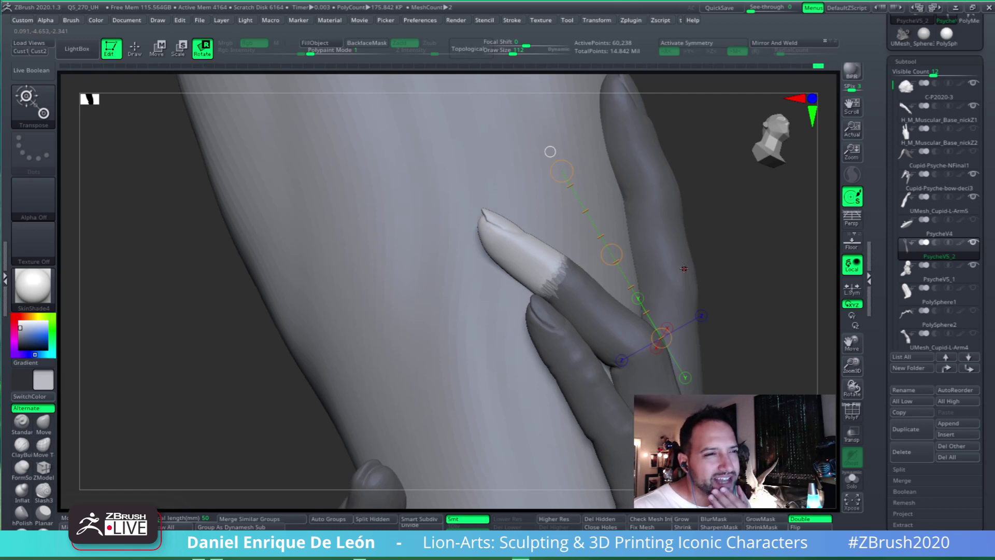
pyautogui.moveTo(683, 268); pyautogui.dragTo(719, 233)
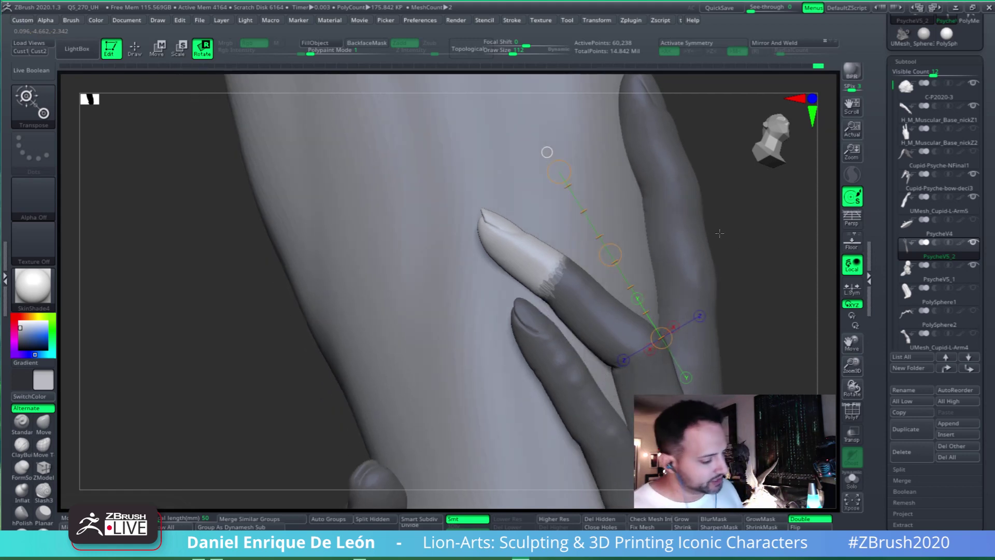
pyautogui.moveTo(735, 263); pyautogui.dragTo(739, 239)
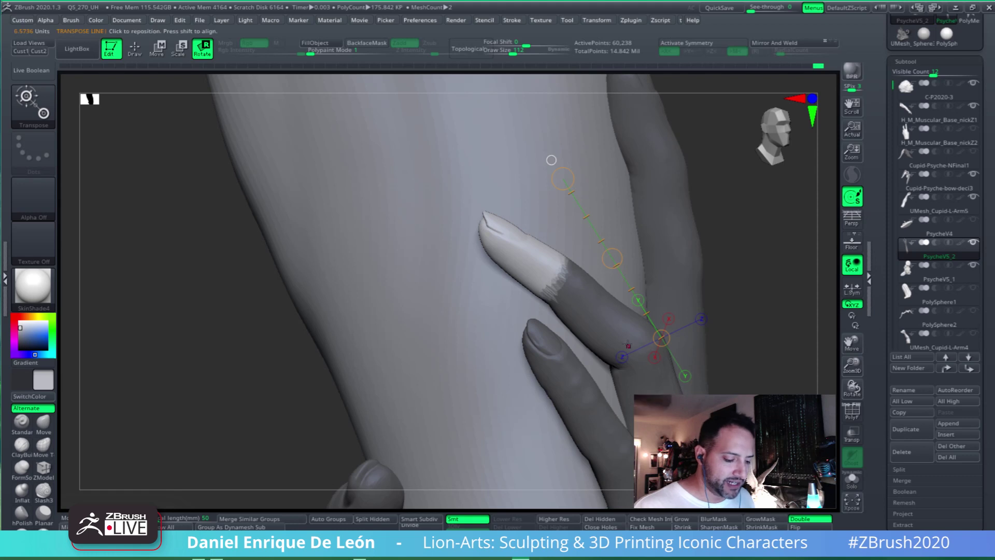
pyautogui.moveTo(739, 238); pyautogui.dragTo(624, 317)
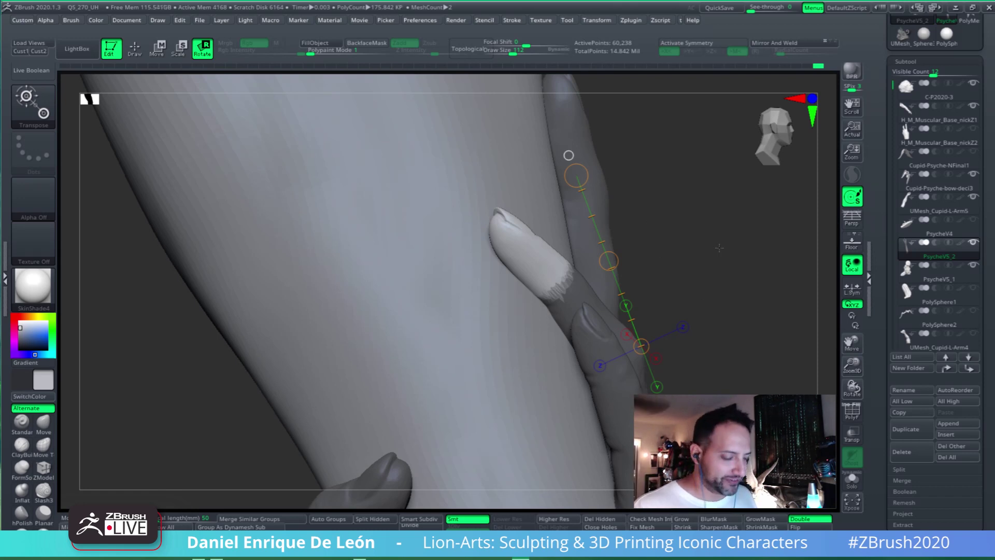
pyautogui.moveTo(689, 260); pyautogui.dragTo(715, 263)
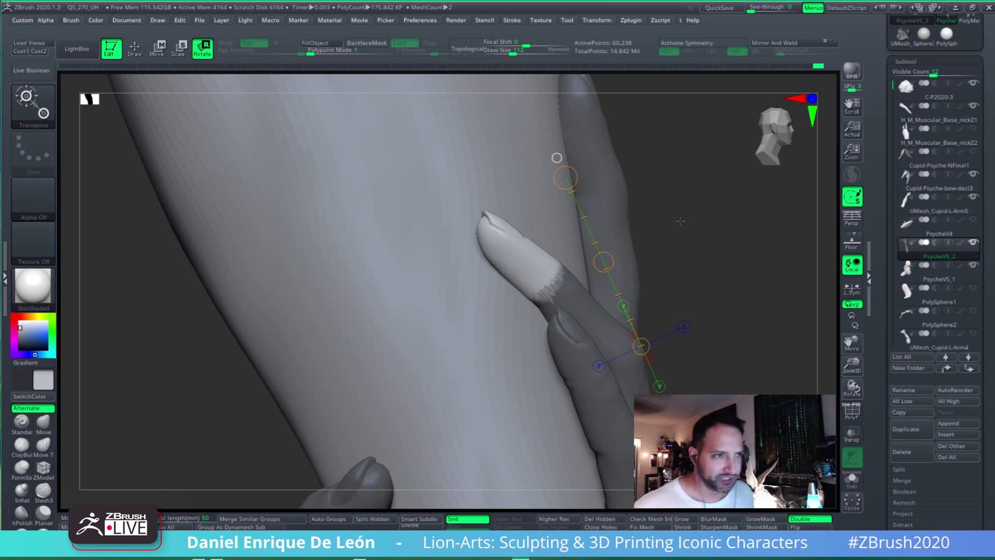
pyautogui.moveTo(681, 221); pyautogui.dragTo(720, 253)
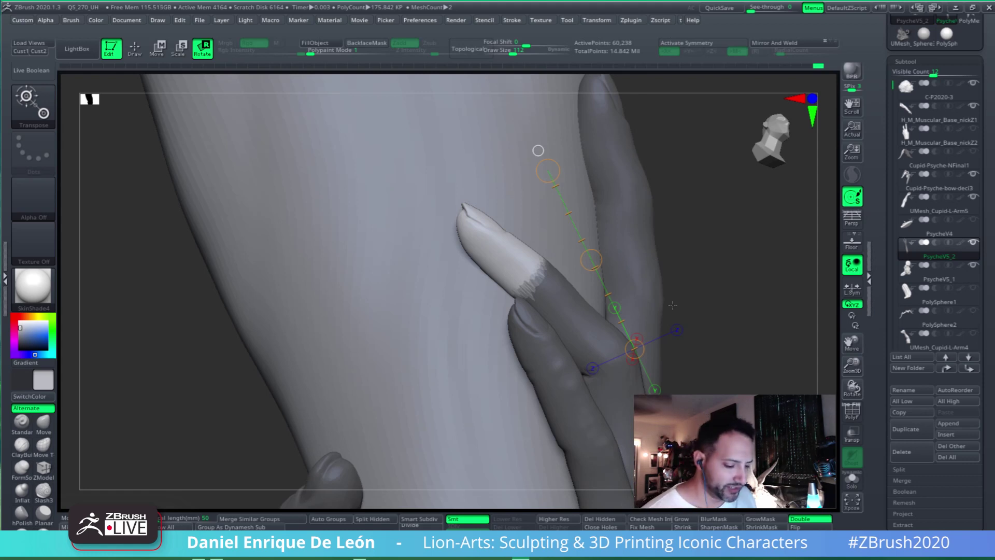
pyautogui.keyDown('alt'); pyautogui.moveTo(723, 237); pyautogui.dragTo(722, 284); pyautogui.keyUp('alt')
pyautogui.moveTo(720, 326); pyautogui.dragTo(746, 275)
# Switch to the Move brush with a draw size of 244 and blur the mask edge at the ring finger's last joint
pyautogui.press('q')
pyautogui.press('b')
pyautogui.press('m')
pyautogui.press('v')
pyautogui.moveTo(94, 404); pyautogui.dragTo(85, 440)
pyautogui.moveTo(518, 50); pyautogui.dragTo(524, 50)
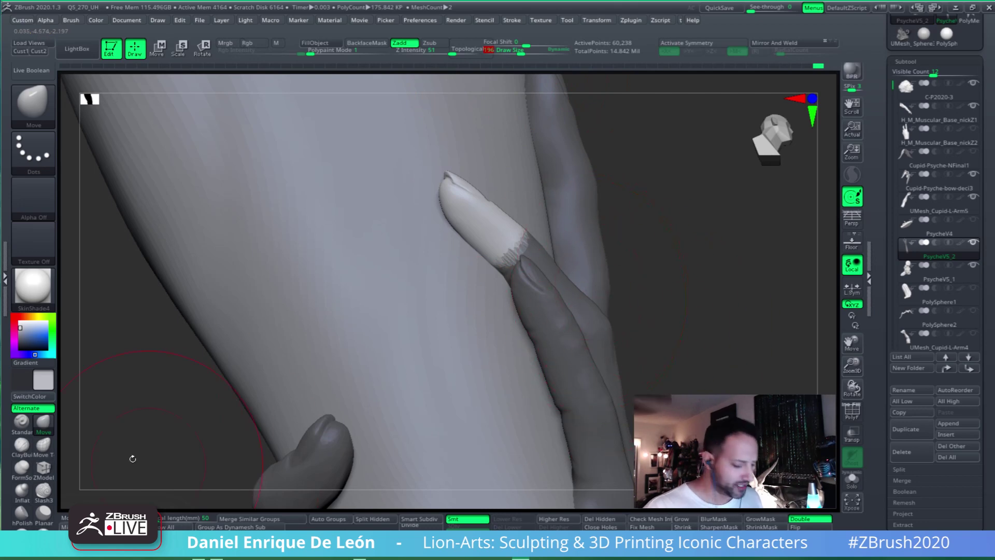
pyautogui.moveTo(123, 421); pyautogui.dragTo(499, 206)
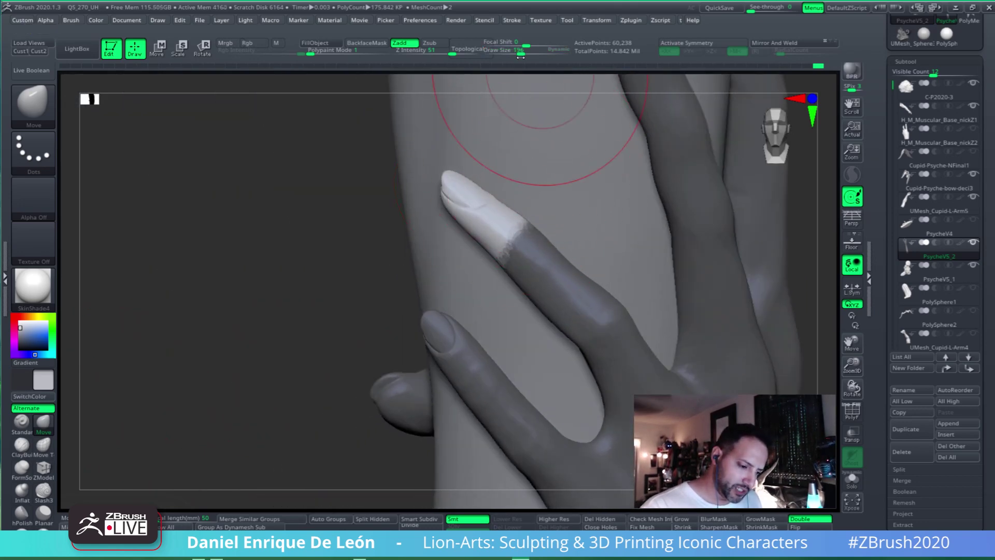
pyautogui.keyDown('ctrl'); pyautogui.click(616, 337); pyautogui.keyUp('ctrl')
pyautogui.keyDown('ctrl'); pyautogui.click(616, 337); pyautogui.keyUp('ctrl')
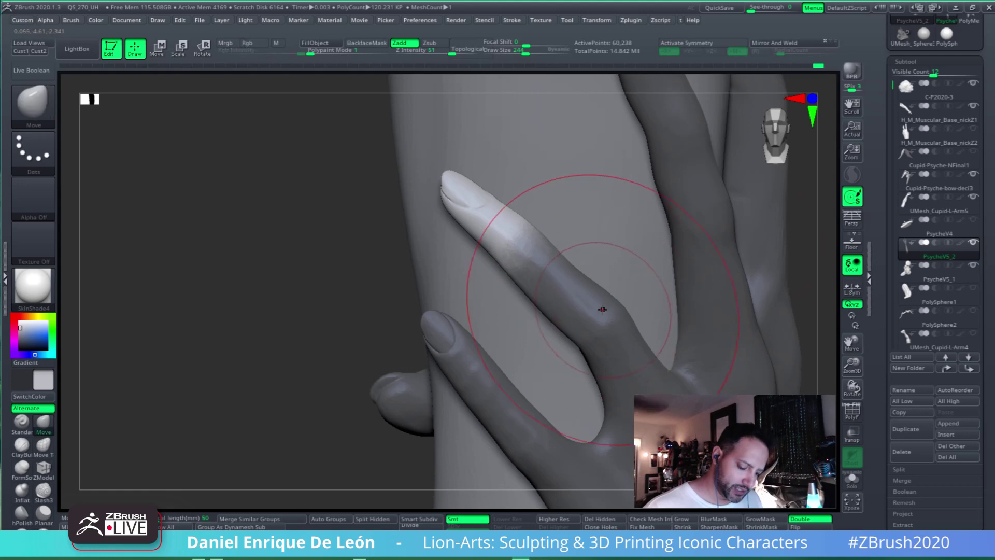
# Bend the ring fingertip toward the arm and soften the mask transition at its last joint further
pyautogui.moveTo(786, 253); pyautogui.dragTo(290, 207)
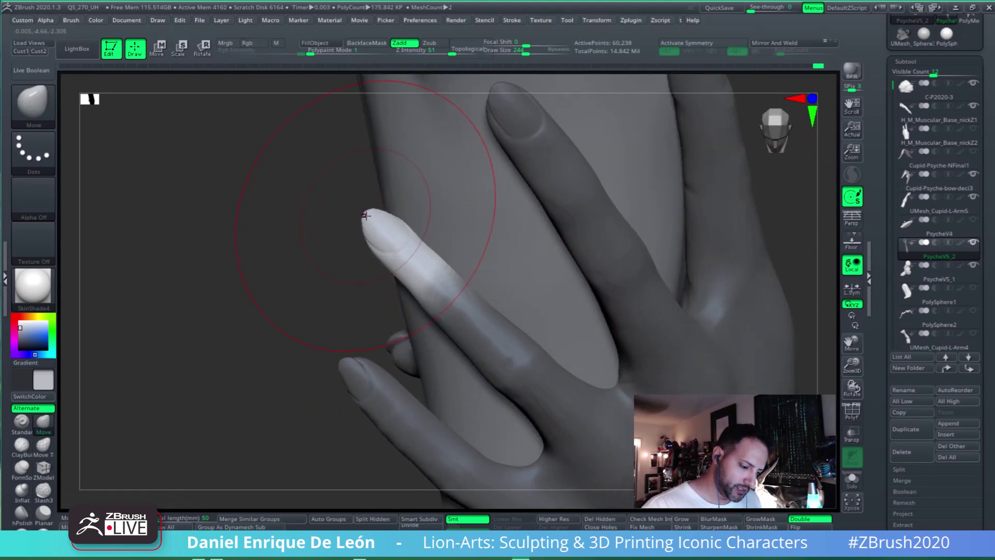
pyautogui.moveTo(411, 210)
pyautogui.mouseDown(button='right')
pyautogui.moveTo(493, 300)
pyautogui.moveTo(559, 288)
pyautogui.moveTo(566, 278)
pyautogui.moveTo(544, 267)
pyautogui.moveTo(575, 331)
pyautogui.moveTo(603, 252)
pyautogui.moveTo(613, 255)
pyautogui.moveTo(671, 315)
pyautogui.moveTo(611, 326)
pyautogui.moveTo(649, 365)
pyautogui.mouseUp(button='right')
pyautogui.press('ctrl')
pyautogui.moveTo(649, 364)
pyautogui.keyDown('ctrl'); pyautogui.mouseDown()
pyautogui.moveTo(611, 217)
pyautogui.moveTo(622, 362)
pyautogui.mouseUp(); pyautogui.keyUp('ctrl')
pyautogui.moveTo(466, 433)
pyautogui.mouseDown(button='right')
pyautogui.moveTo(595, 301)
pyautogui.moveTo(662, 362)
pyautogui.mouseUp(button='right')
pyautogui.press('ctrl')
pyautogui.moveTo(662, 362)
pyautogui.keyDown('ctrl'); pyautogui.mouseDown()
pyautogui.moveTo(575, 218)
pyautogui.moveTo(628, 311)
pyautogui.mouseUp(); pyautogui.keyUp('ctrl')
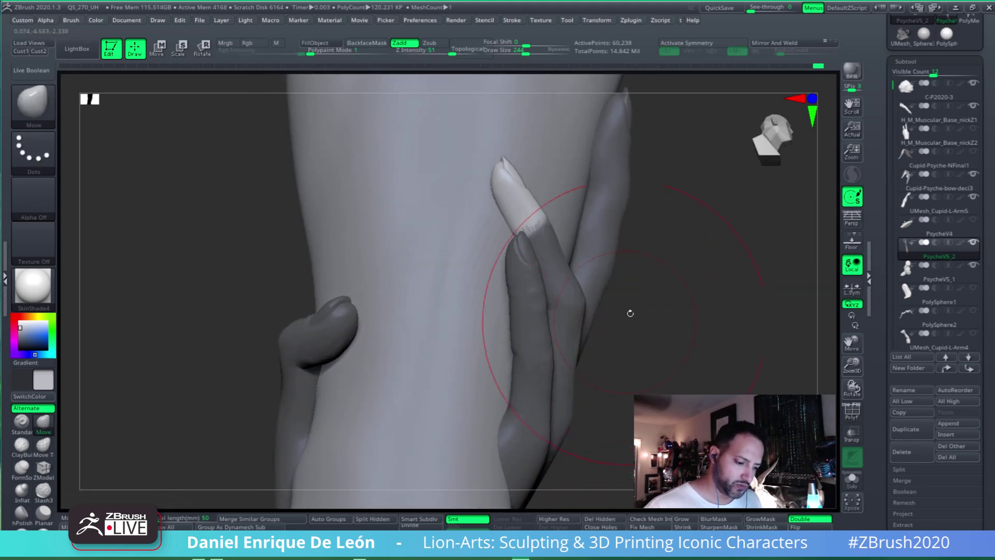
pyautogui.moveTo(629, 311); pyautogui.dragTo(570, 347, button='right')
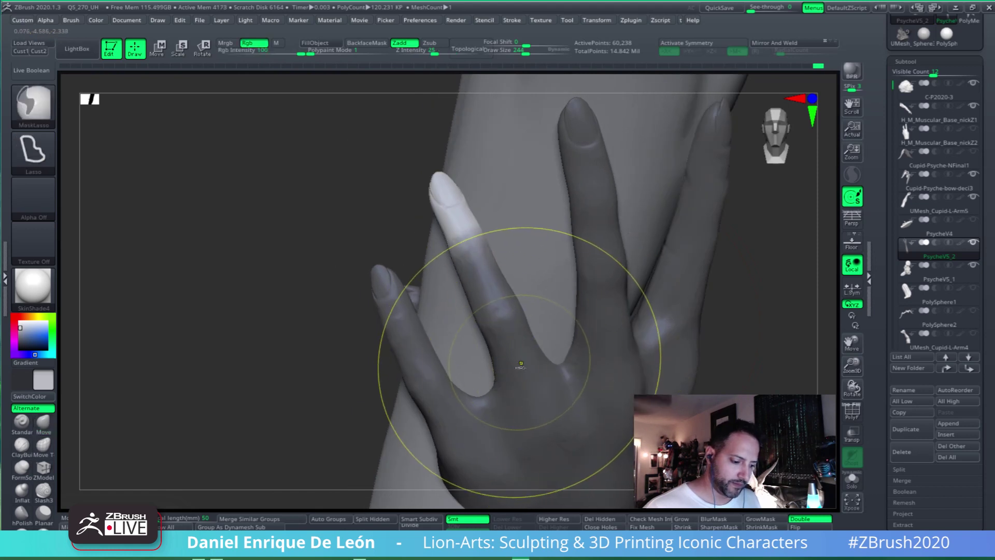
pyautogui.moveTo(507, 361)
pyautogui.mouseDown(button='right')
pyautogui.moveTo(490, 334)
pyautogui.moveTo(544, 288)
pyautogui.moveTo(558, 349)
pyautogui.moveTo(546, 347)
pyautogui.mouseUp(button='right')
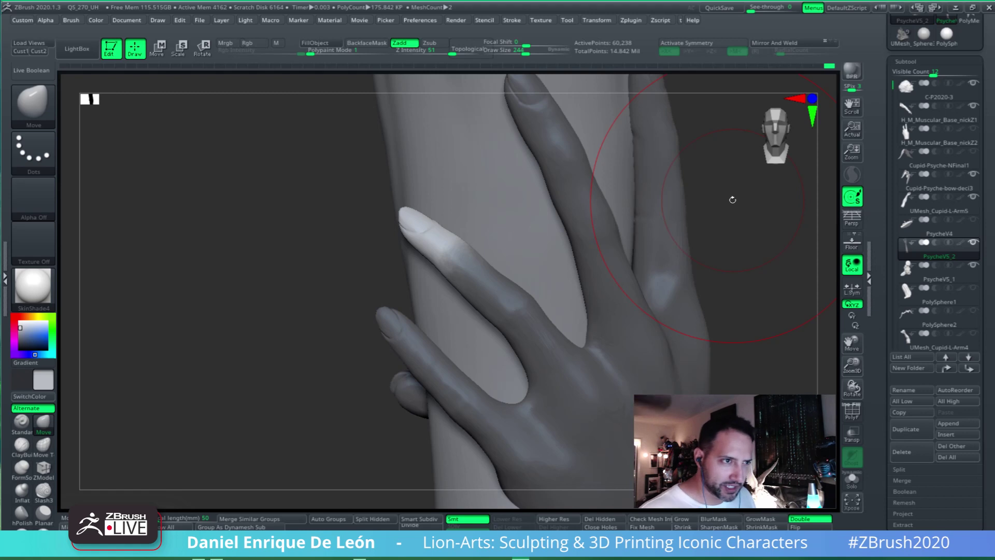
# Reduce the draw size to 94 and refine the contour around the ring finger's last joint
pyautogui.keyDown('alt'); pyautogui.moveTo(636, 276); pyautogui.dragTo(598, 292, button='right'); pyautogui.keyUp('alt')
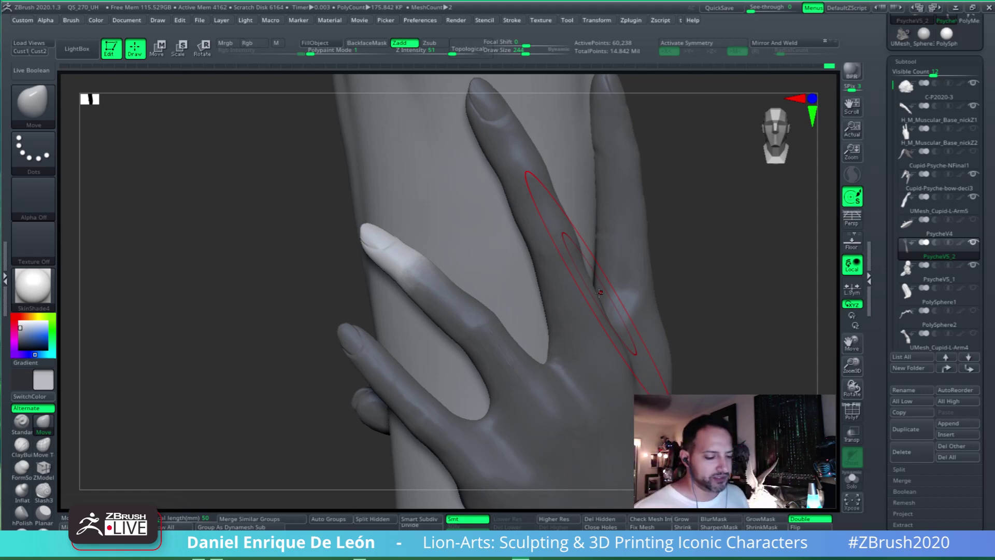
pyautogui.keyDown('alt'); pyautogui.moveTo(529, 329); pyautogui.dragTo(651, 340, button='right'); pyautogui.keyUp('alt')
pyautogui.moveTo(528, 294)
pyautogui.mouseDown(button='right')
pyautogui.moveTo(652, 292)
pyautogui.moveTo(544, 296)
pyautogui.moveTo(559, 311)
pyautogui.moveTo(529, 308)
pyautogui.mouseUp(button='right')
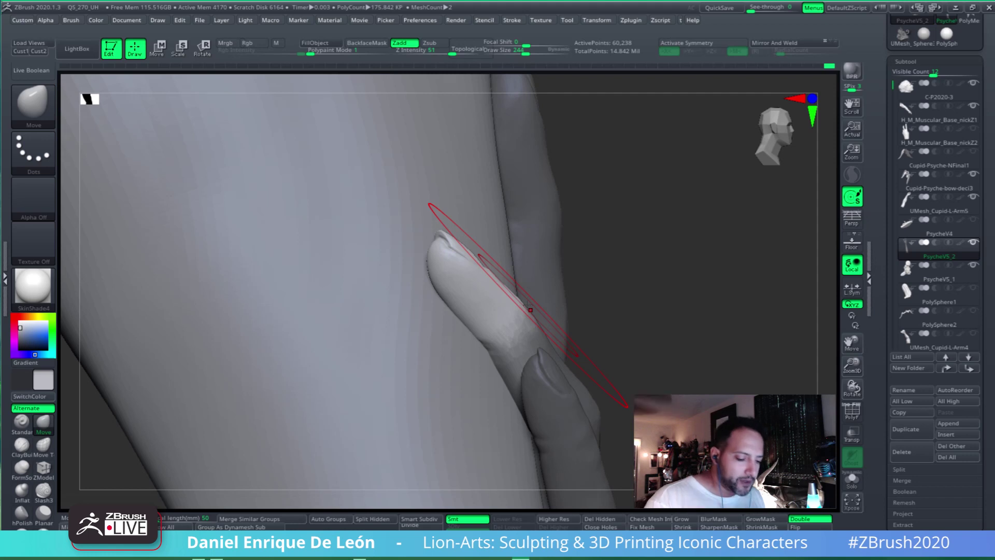
pyautogui.moveTo(681, 284); pyautogui.dragTo(715, 262)
pyautogui.moveTo(526, 50); pyautogui.dragTo(511, 50)
pyautogui.moveTo(518, 94)
pyautogui.mouseDown()
pyautogui.moveTo(515, 356)
pyautogui.moveTo(516, 306)
pyautogui.mouseUp()
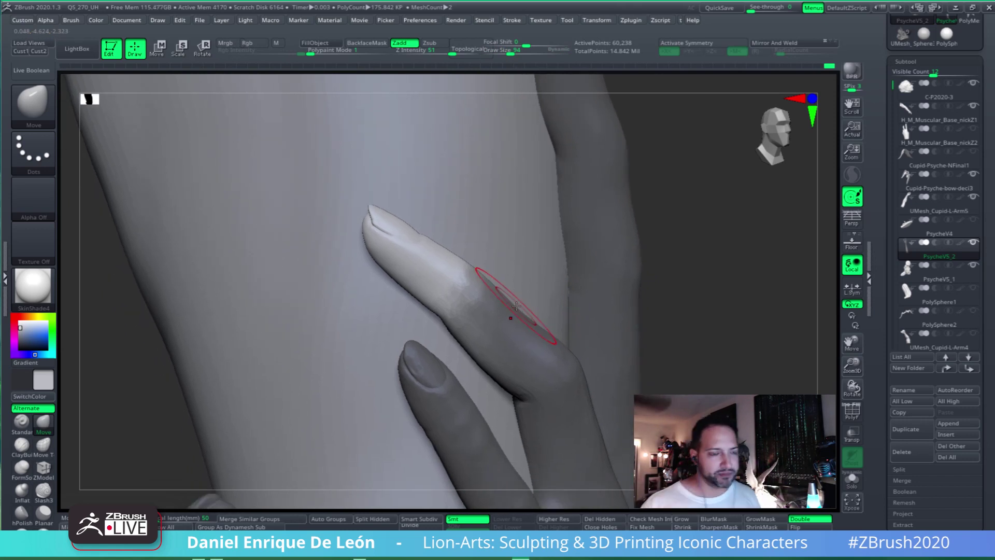
pyautogui.moveTo(467, 339); pyautogui.dragTo(571, 305, button='right')
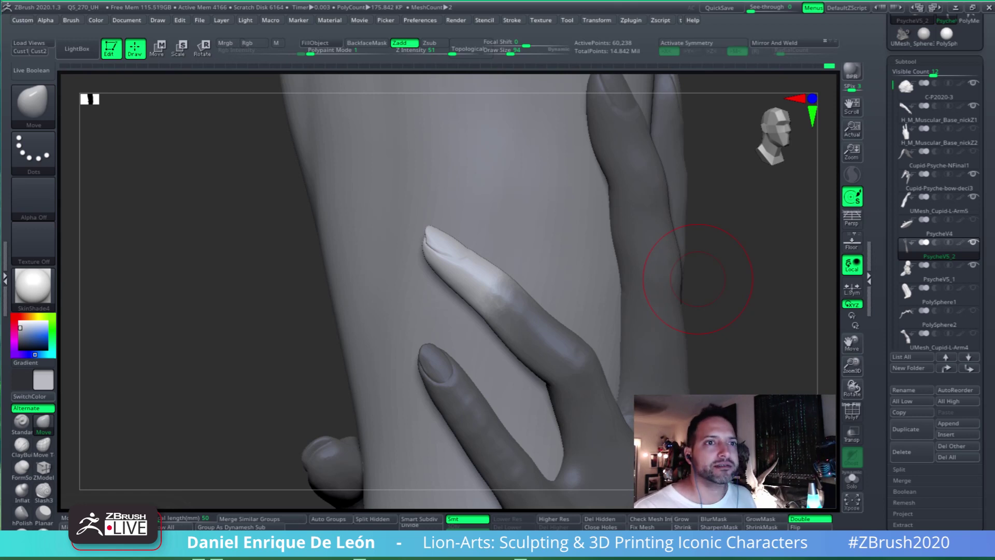
pyautogui.moveTo(744, 310)
pyautogui.mouseDown()
pyautogui.moveTo(608, 280)
pyautogui.moveTo(562, 253)
pyautogui.moveTo(597, 250)
pyautogui.mouseUp()
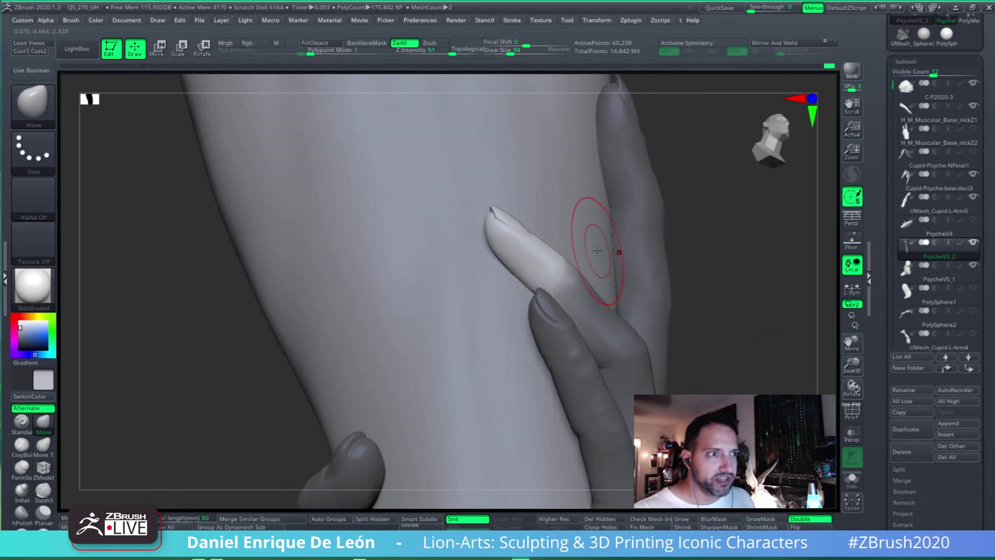
# Invert the mask to protect the ring fingertip and adjust the shape of the finger's middle segment
pyautogui.moveTo(558, 276); pyautogui.dragTo(593, 289, button='right')
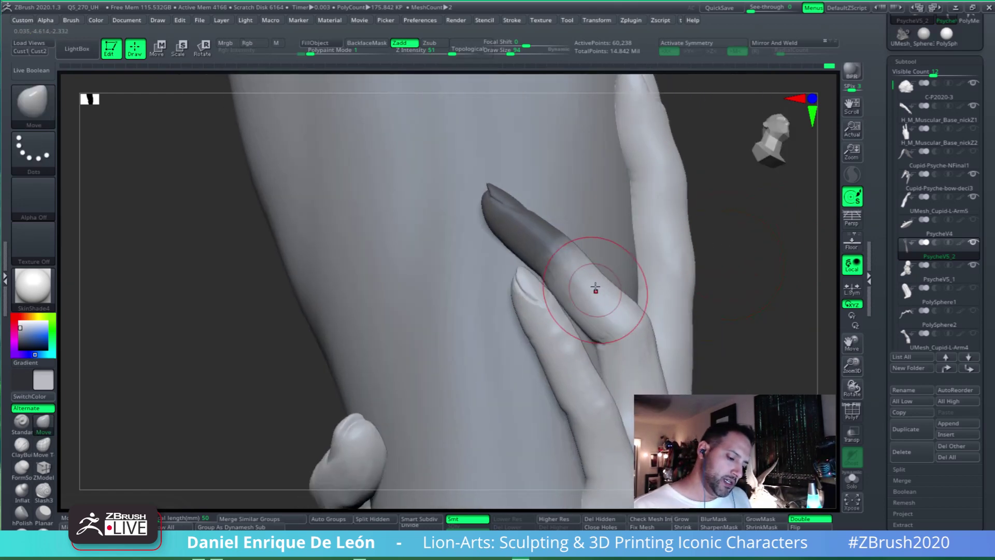
pyautogui.moveTo(757, 292); pyautogui.dragTo(751, 281)
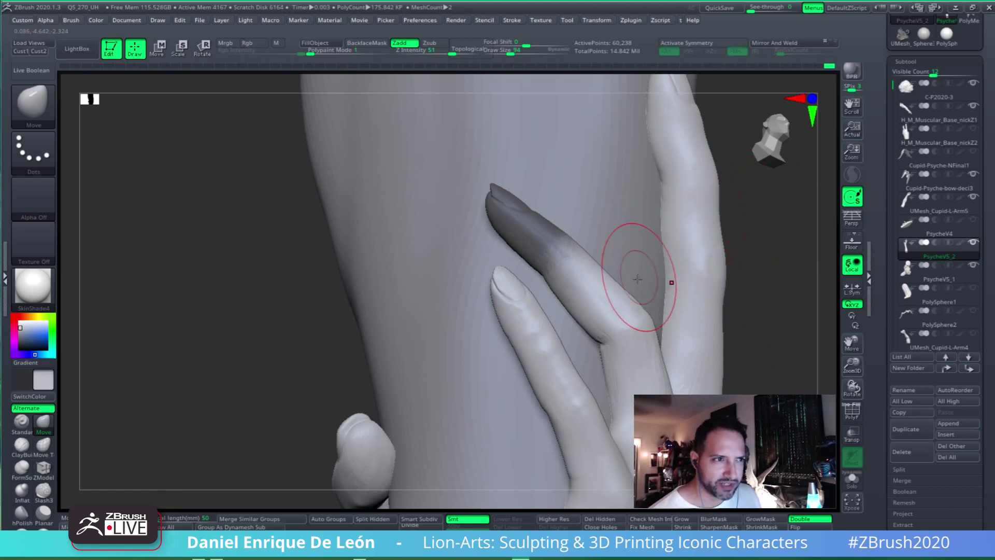
pyautogui.keyDown('alt'); pyautogui.moveTo(612, 301); pyautogui.dragTo(623, 305, button='right'); pyautogui.keyUp('alt')
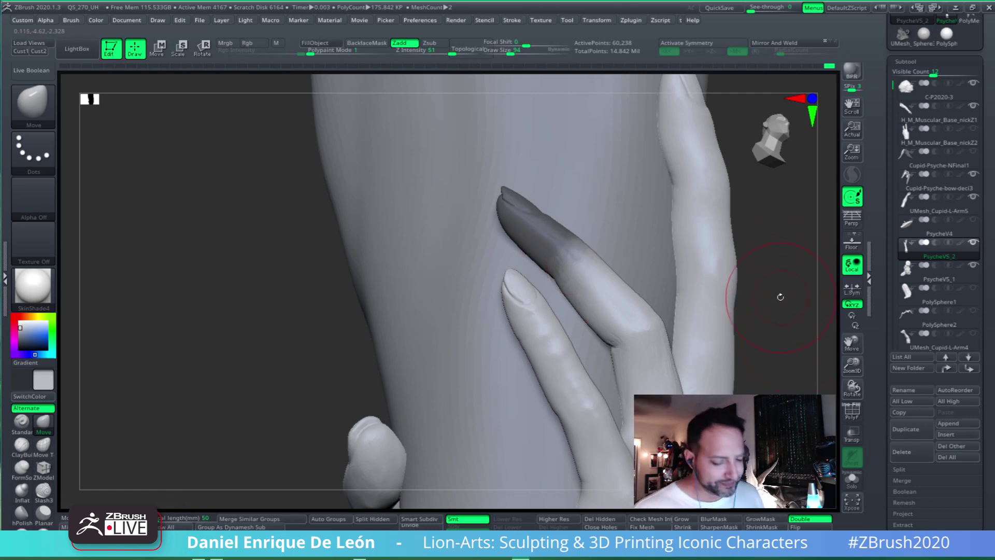
# Free the fingertip again, push it against the arm with a draw size of 154, and clear the mask
pyautogui.moveTo(785, 298)
pyautogui.mouseDown()
pyautogui.moveTo(651, 285)
pyautogui.moveTo(539, 83)
pyautogui.mouseUp()
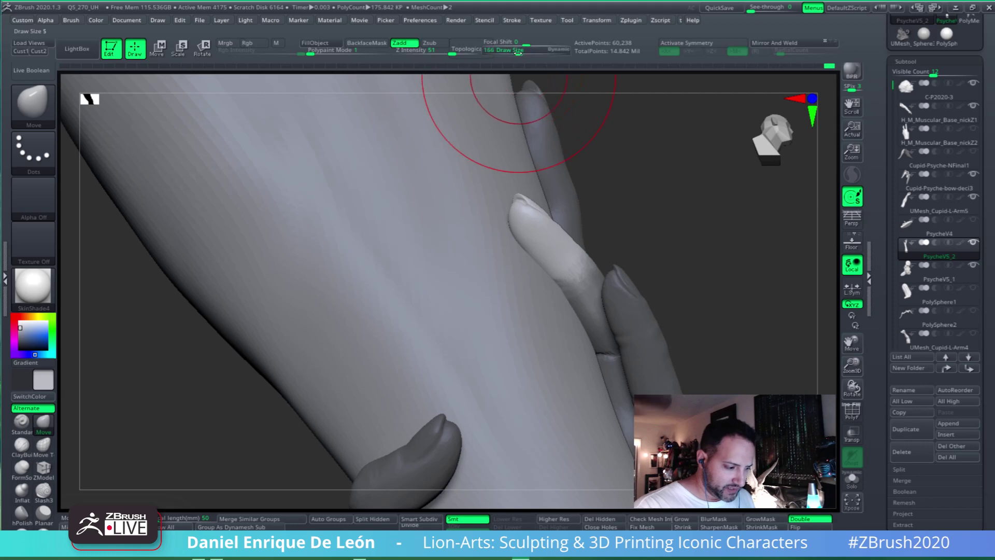
pyautogui.moveTo(562, 245); pyautogui.dragTo(534, 223)
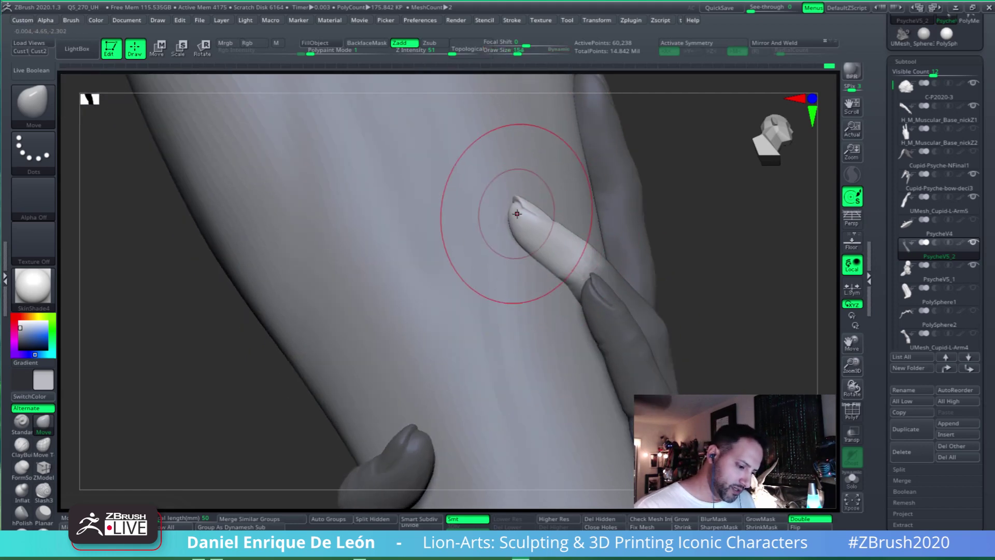
pyautogui.moveTo(604, 226); pyautogui.dragTo(682, 295)
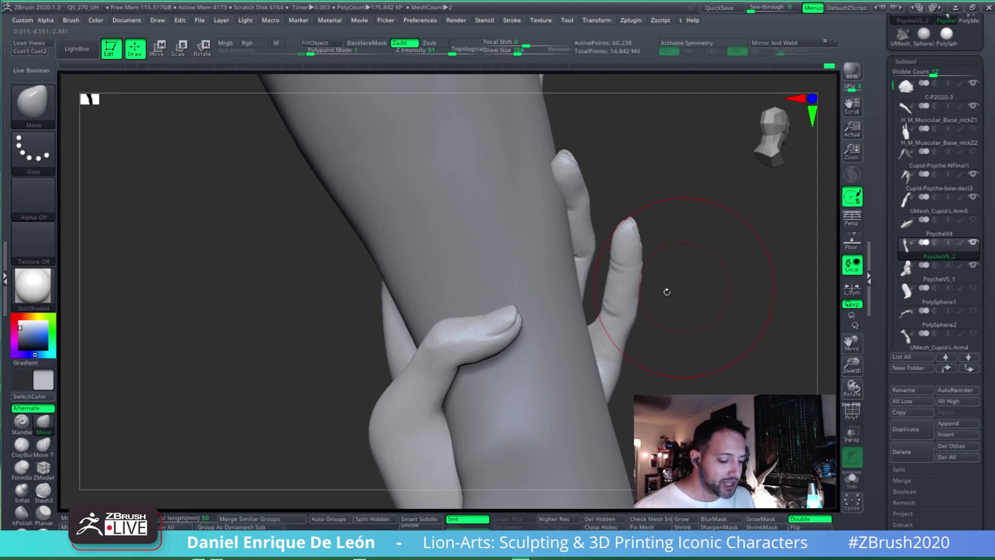
# Lasso a mask over Psyche's whole little finger, from its tip to the knuckle
pyautogui.moveTo(664, 288)
pyautogui.mouseDown()
pyautogui.moveTo(673, 222)
pyautogui.moveTo(673, 267)
pyautogui.moveTo(687, 266)
pyautogui.moveTo(668, 314)
pyautogui.moveTo(726, 300)
pyautogui.moveTo(690, 248)
pyautogui.mouseUp()
pyautogui.press('ctrl')
pyautogui.moveTo(714, 309)
pyautogui.keyDown('ctrl'); pyautogui.mouseDown()
pyautogui.moveTo(674, 157)
pyautogui.moveTo(574, 285)
pyautogui.moveTo(649, 349)
pyautogui.mouseUp(); pyautogui.keyUp('ctrl')
pyautogui.moveTo(725, 336)
pyautogui.mouseDown()
pyautogui.moveTo(782, 300)
pyautogui.moveTo(676, 288)
pyautogui.mouseUp()
pyautogui.keyDown('alt'); pyautogui.moveTo(676, 288); pyautogui.dragTo(676, 300, button='right'); pyautogui.keyUp('alt')
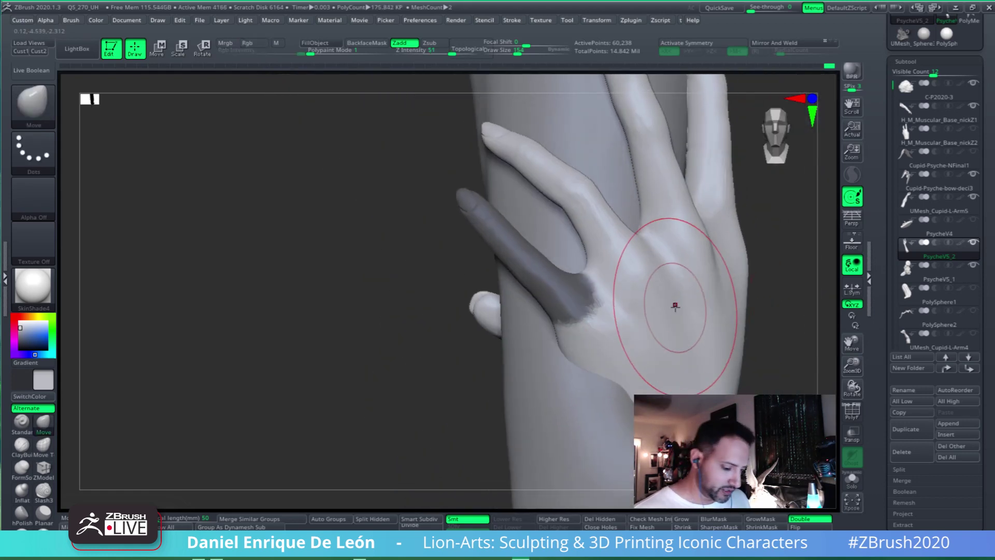
pyautogui.moveTo(671, 342); pyautogui.dragTo(751, 289, button='right')
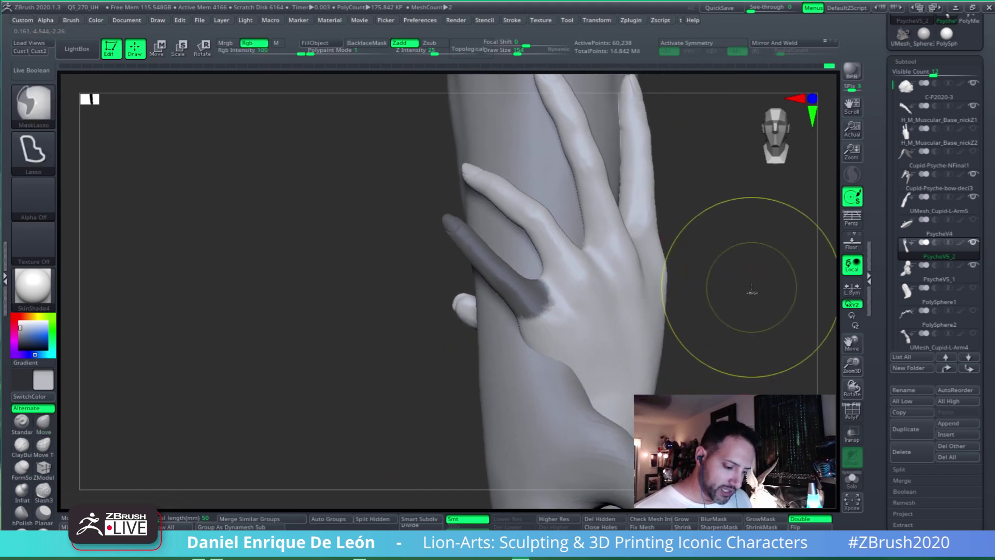
# Invert the mask so only Psyche's little finger is editable, and refine the mask's edge across its knuckle
pyautogui.keyDown('ctrl'); pyautogui.click(731, 266); pyautogui.keyUp('ctrl')
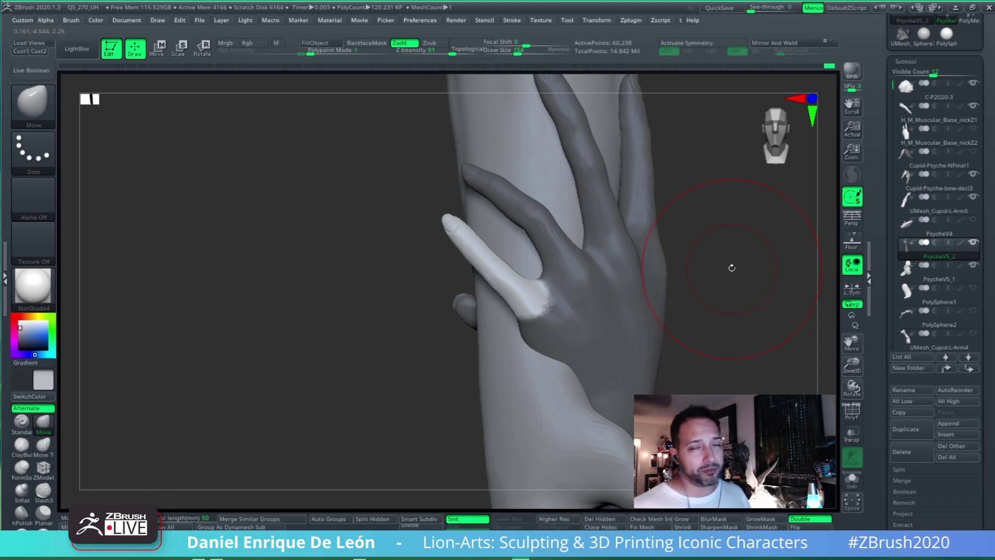
pyautogui.press('ctrl')
pyautogui.keyDown('ctrl'); pyautogui.click(628, 322); pyautogui.keyUp('ctrl')
pyautogui.moveTo(634, 325)
pyautogui.mouseDown(button='right')
pyautogui.moveTo(603, 324)
pyautogui.moveTo(663, 322)
pyautogui.mouseUp(button='right')
pyautogui.moveTo(700, 350)
pyautogui.keyDown('ctrl'); pyautogui.mouseDown()
pyautogui.moveTo(705, 293)
pyautogui.moveTo(583, 233)
pyautogui.moveTo(499, 325)
pyautogui.mouseUp(); pyautogui.keyUp('ctrl')
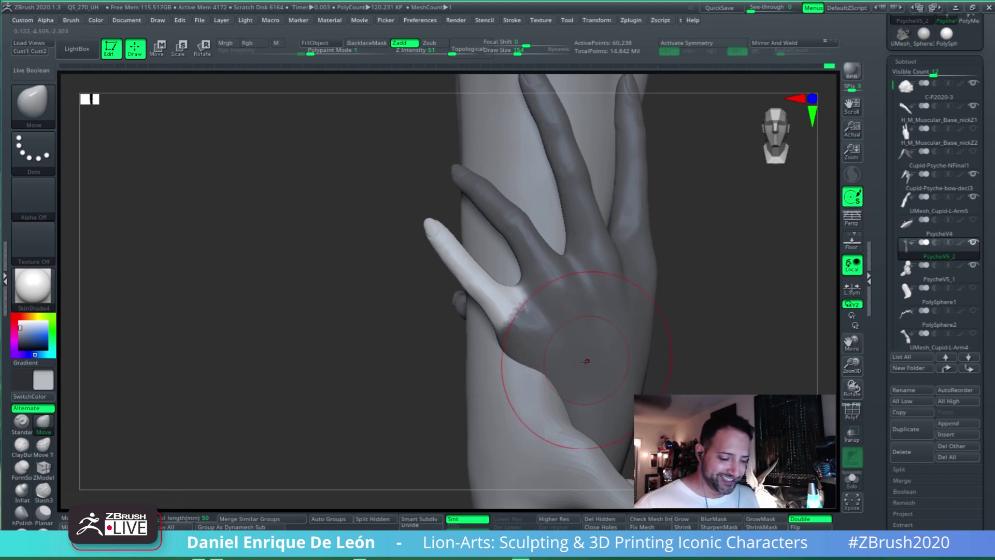
pyautogui.moveTo(582, 344); pyautogui.dragTo(596, 333, button='right')
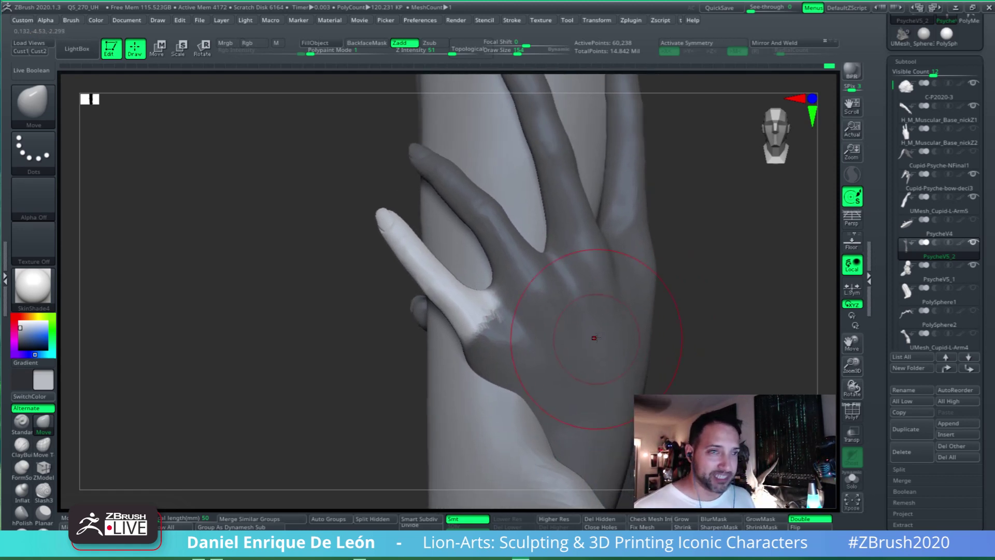
pyautogui.moveTo(728, 311)
pyautogui.keyDown('ctrl'); pyautogui.mouseDown()
pyautogui.moveTo(522, 164)
pyautogui.moveTo(483, 325)
pyautogui.mouseUp(); pyautogui.keyUp('ctrl')
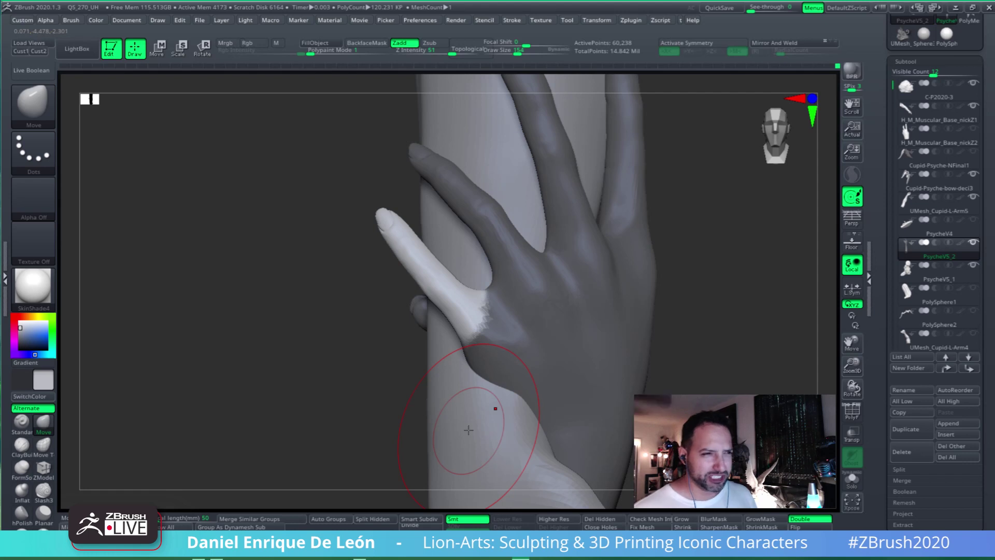
# Lasso around the little finger's base on the outer side of the hand to clear the leftover mask there
pyautogui.moveTo(468, 429)
pyautogui.mouseDown(button='right')
pyautogui.moveTo(601, 308)
pyautogui.moveTo(567, 333)
pyautogui.moveTo(569, 373)
pyautogui.moveTo(610, 357)
pyautogui.moveTo(599, 382)
pyautogui.moveTo(682, 374)
pyautogui.mouseUp(button='right')
pyautogui.press('ctrl')
pyautogui.moveTo(681, 374)
pyautogui.mouseDown()
pyautogui.moveTo(612, 326)
pyautogui.moveTo(581, 337)
pyautogui.moveTo(596, 306)
pyautogui.mouseUp()
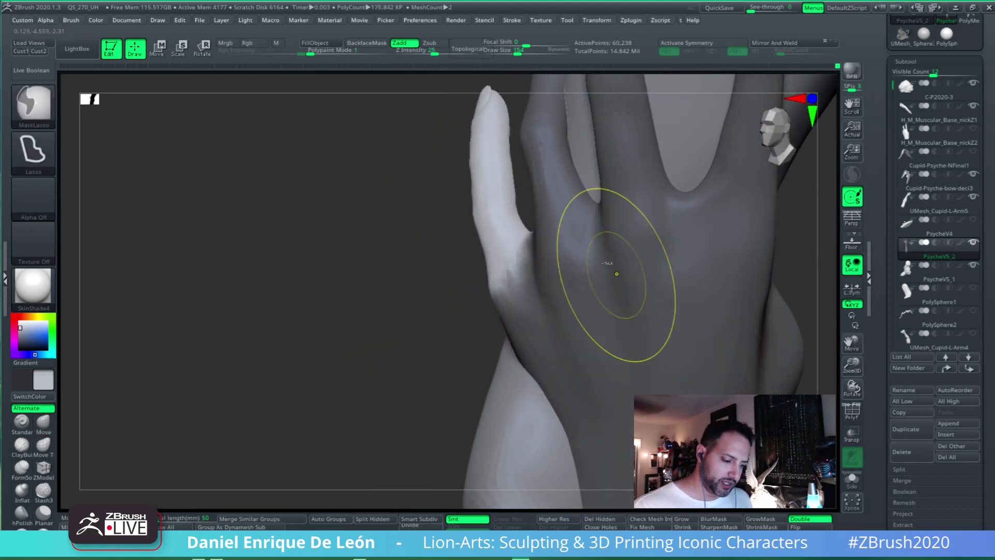
pyautogui.moveTo(426, 286)
pyautogui.keyDown('ctrl'); pyautogui.mouseDown()
pyautogui.moveTo(437, 178)
pyautogui.moveTo(489, 127)
pyautogui.moveTo(533, 227)
pyautogui.mouseUp(); pyautogui.keyUp('ctrl')
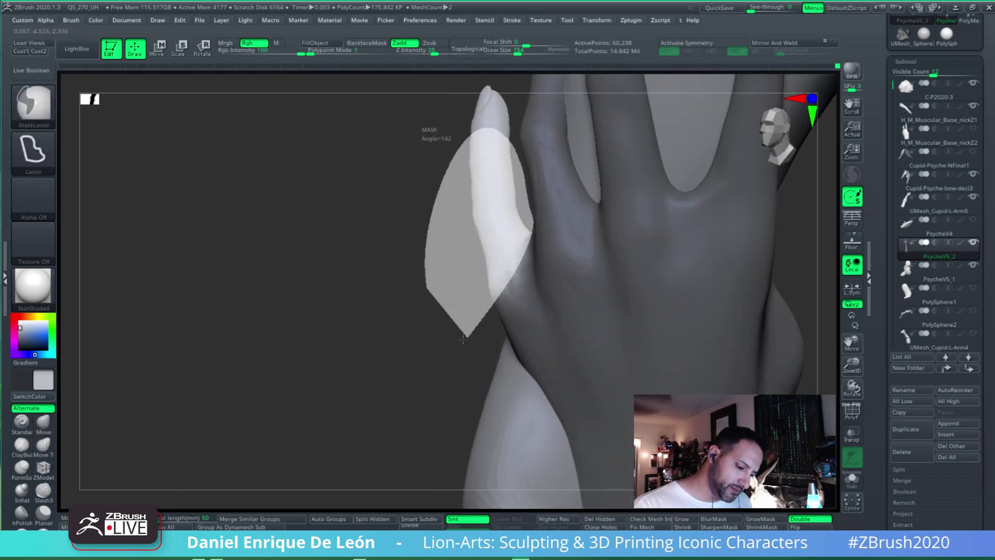
pyautogui.keyDown('ctrl'); pyautogui.keyDown('alt'); pyautogui.moveTo(463, 340); pyautogui.dragTo(456, 343); pyautogui.keyUp('alt'); pyautogui.keyUp('ctrl')
pyautogui.moveTo(415, 337); pyautogui.dragTo(686, 269)
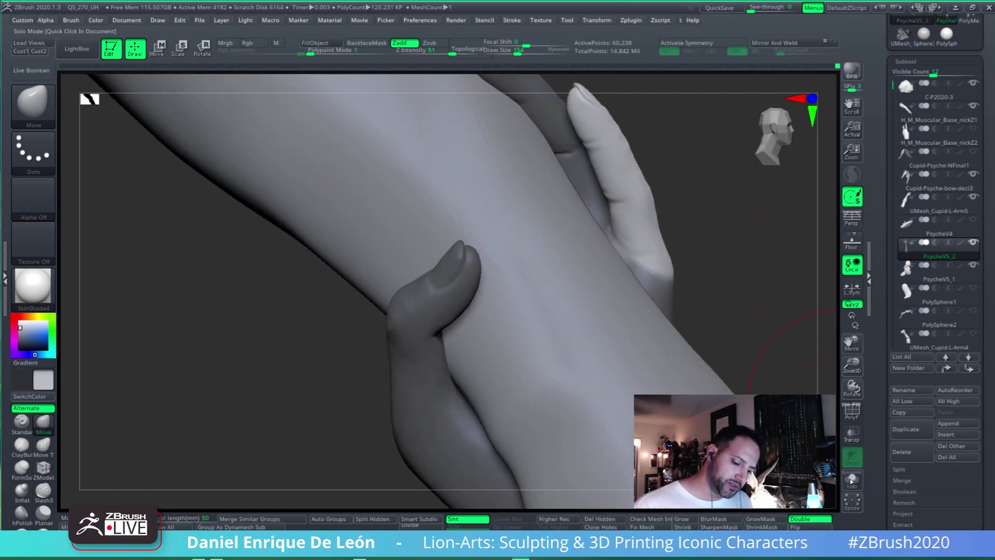
# Isolate the hand, extend the unmasked area around the little finger's base with a soft edge, and show the arm again
pyautogui.click(851, 480)
pyautogui.moveTo(674, 306)
pyautogui.mouseDown()
pyautogui.moveTo(660, 262)
pyautogui.moveTo(611, 329)
pyautogui.moveTo(630, 338)
pyautogui.moveTo(499, 355)
pyautogui.mouseUp()
pyautogui.moveTo(257, 428)
pyautogui.keyDown('ctrl'); pyautogui.mouseDown()
pyautogui.moveTo(438, 125)
pyautogui.moveTo(591, 379)
pyautogui.mouseUp(); pyautogui.keyUp('ctrl')
pyautogui.moveTo(686, 356)
pyautogui.mouseDown()
pyautogui.moveTo(585, 404)
pyautogui.moveTo(617, 381)
pyautogui.mouseUp()
pyautogui.moveTo(619, 384)
pyautogui.mouseDown()
pyautogui.moveTo(627, 362)
pyautogui.moveTo(599, 266)
pyautogui.moveTo(487, 155)
pyautogui.moveTo(575, 223)
pyautogui.moveTo(549, 306)
pyautogui.mouseUp()
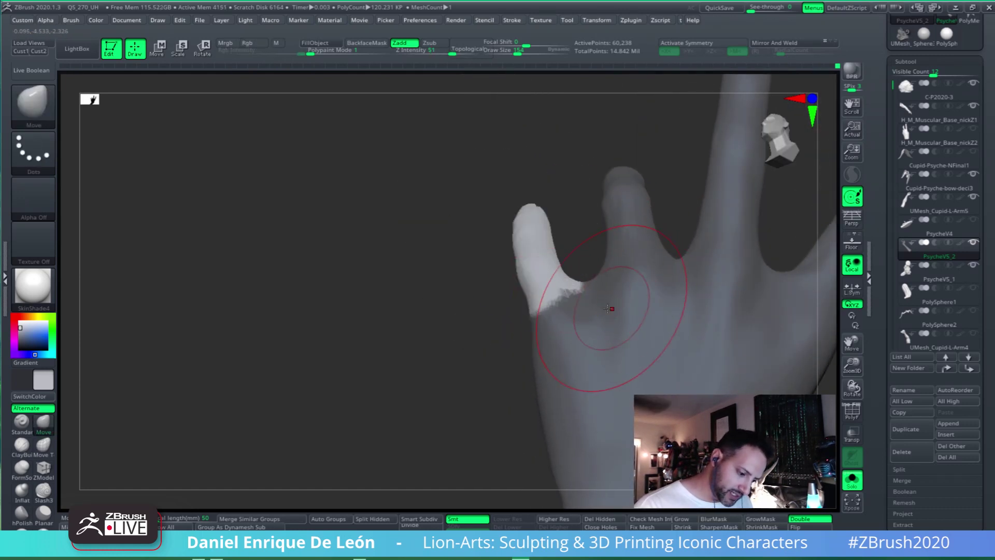
pyautogui.moveTo(608, 308)
pyautogui.mouseDown()
pyautogui.moveTo(596, 295)
pyautogui.moveTo(581, 316)
pyautogui.moveTo(700, 302)
pyautogui.mouseUp()
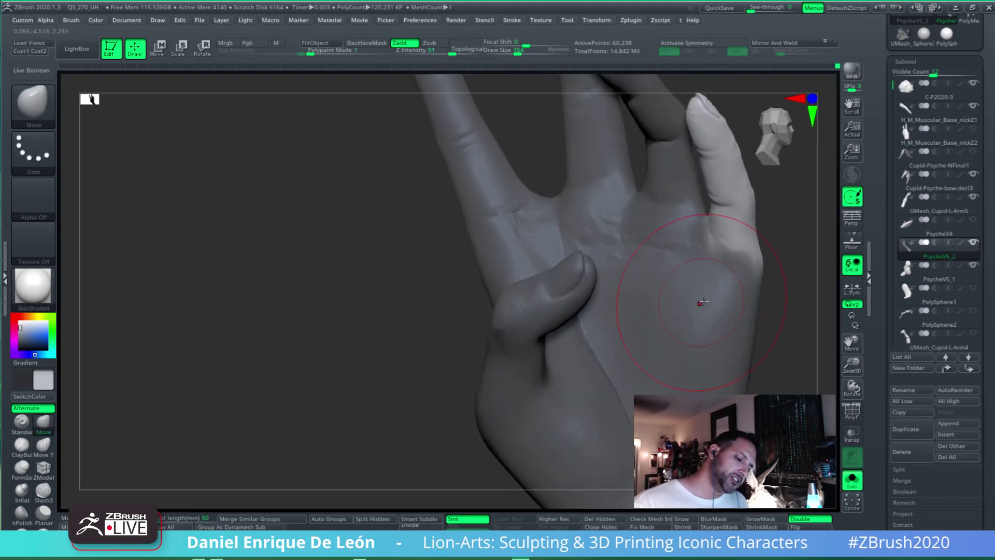
pyautogui.moveTo(700, 302); pyautogui.dragTo(529, 365, button='right')
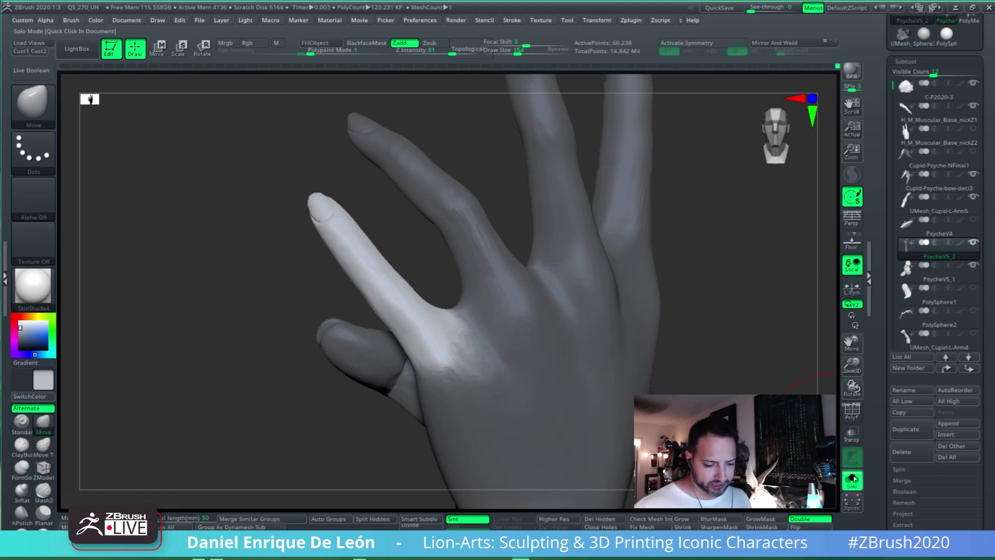
pyautogui.click(853, 478)
# Rotate the little finger toward the gripped arm with a transpose line running from its knuckle to its tip
pyautogui.keyDown('alt'); pyautogui.moveTo(591, 358); pyautogui.dragTo(674, 319, button='right'); pyautogui.keyUp('alt')
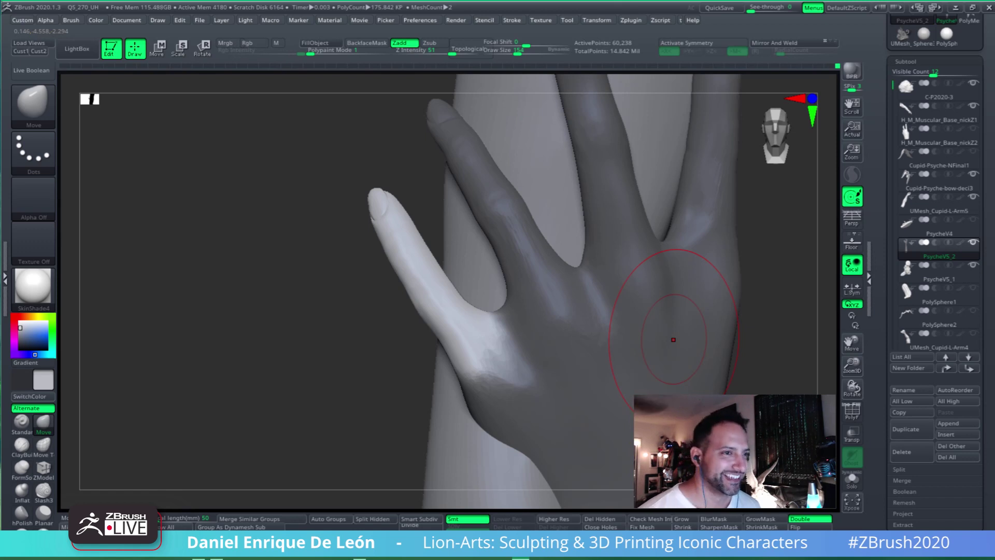
pyautogui.moveTo(571, 384)
pyautogui.mouseDown(button='right')
pyautogui.moveTo(526, 337)
pyautogui.moveTo(555, 300)
pyautogui.moveTo(545, 334)
pyautogui.moveTo(549, 322)
pyautogui.moveTo(542, 332)
pyautogui.moveTo(518, 324)
pyautogui.moveTo(495, 341)
pyautogui.mouseUp(button='right')
pyautogui.click(203, 50)
pyautogui.moveTo(497, 381); pyautogui.dragTo(420, 169)
pyautogui.moveTo(644, 282); pyautogui.dragTo(688, 277, button='right')
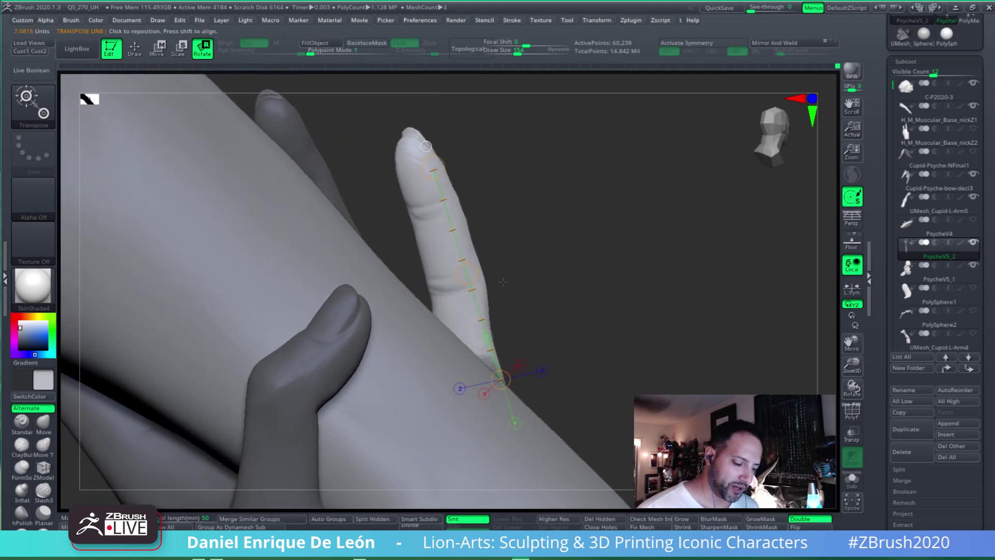
pyautogui.moveTo(477, 273); pyautogui.dragTo(459, 271)
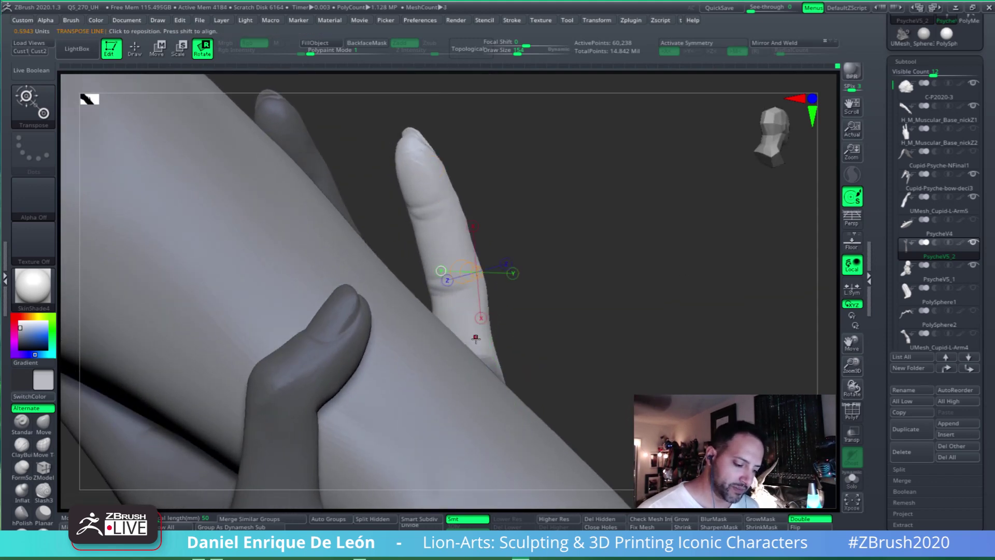
pyautogui.moveTo(467, 344); pyautogui.dragTo(403, 163)
pyautogui.moveTo(663, 212); pyautogui.dragTo(590, 236, button='right')
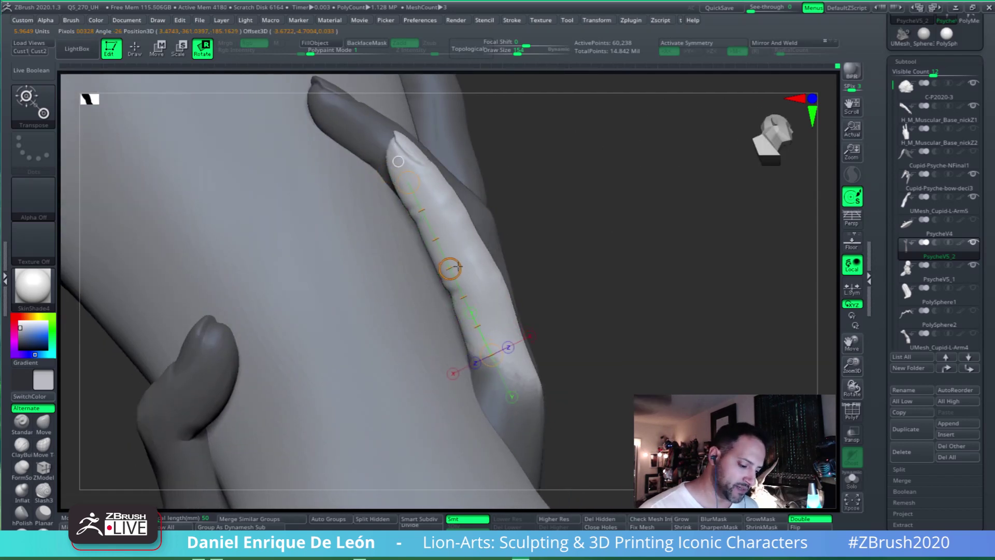
# Redraw the transpose line from the little finger's tip to its knuckle and rotate the finger further onto the arm's surface
pyautogui.moveTo(458, 267); pyautogui.dragTo(652, 238, button='right')
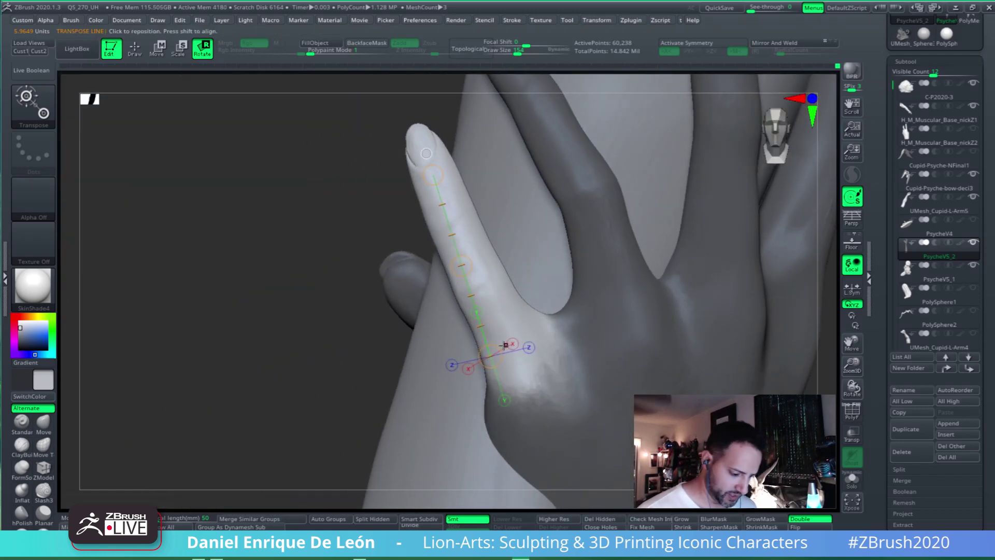
pyautogui.moveTo(495, 352); pyautogui.dragTo(510, 350)
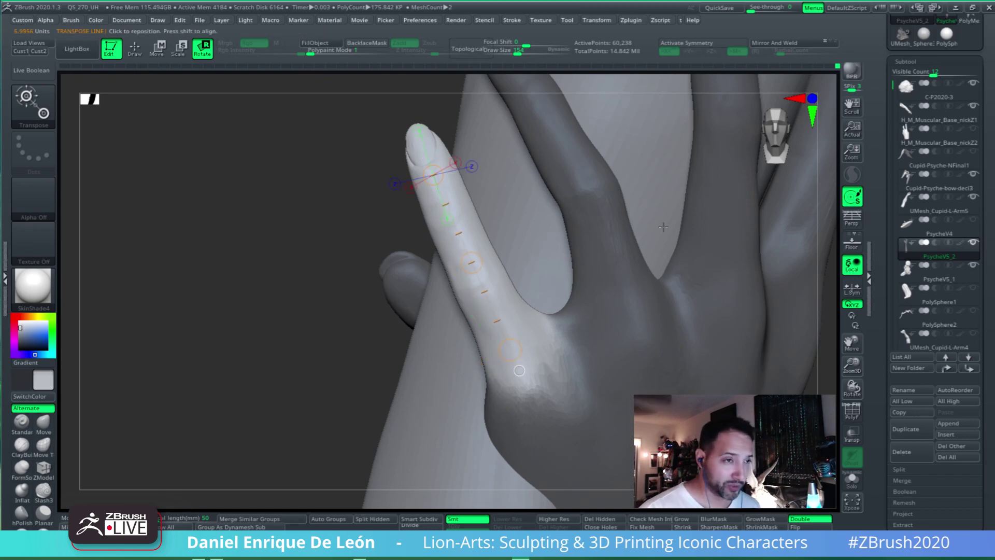
pyautogui.moveTo(613, 239)
pyautogui.mouseDown(button='right')
pyautogui.moveTo(639, 231)
pyautogui.moveTo(714, 252)
pyautogui.moveTo(738, 302)
pyautogui.moveTo(684, 251)
pyautogui.mouseUp(button='right')
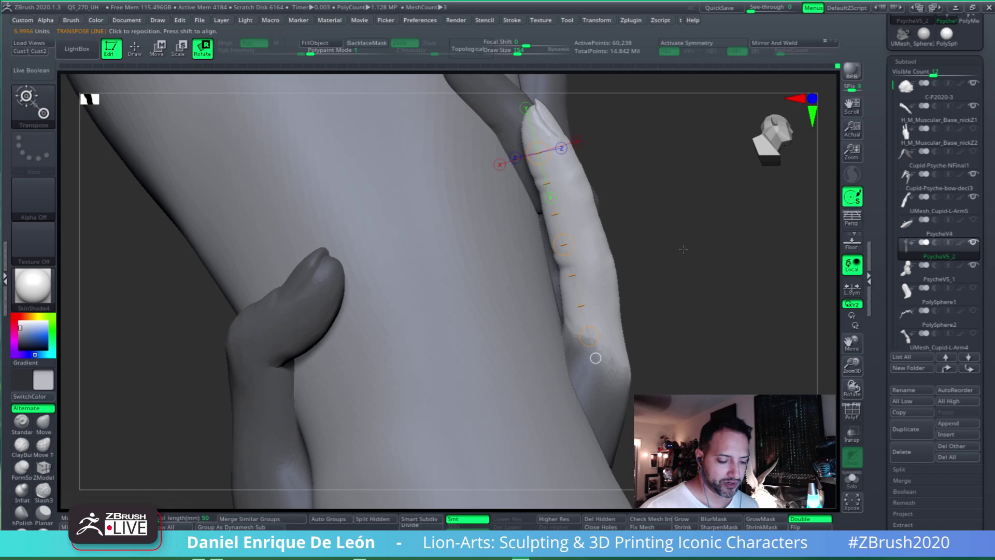
pyautogui.click(134, 52)
pyautogui.press('ctrl')
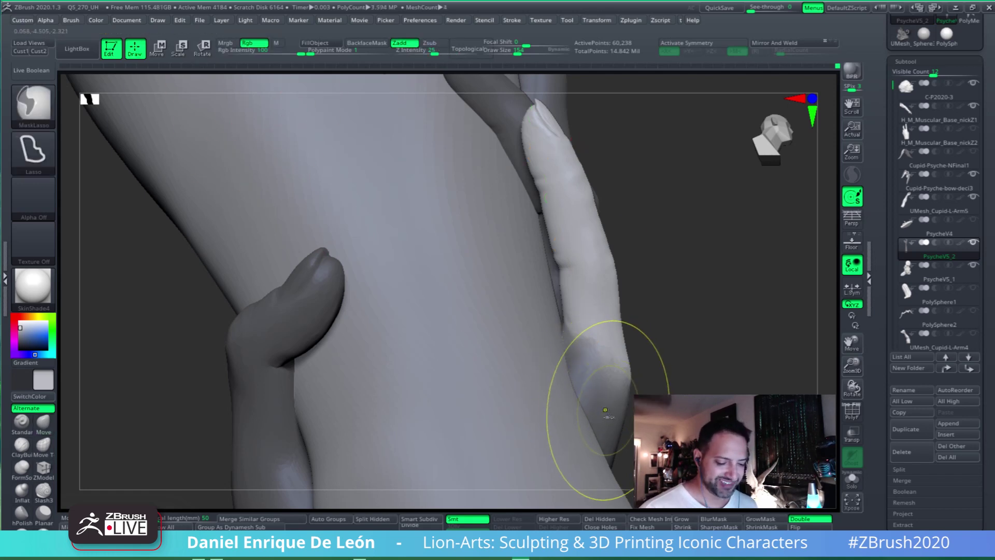
pyautogui.click(202, 49)
pyautogui.keyDown('alt'); pyautogui.moveTo(694, 312); pyautogui.dragTo(679, 342, button='right'); pyautogui.keyUp('alt')
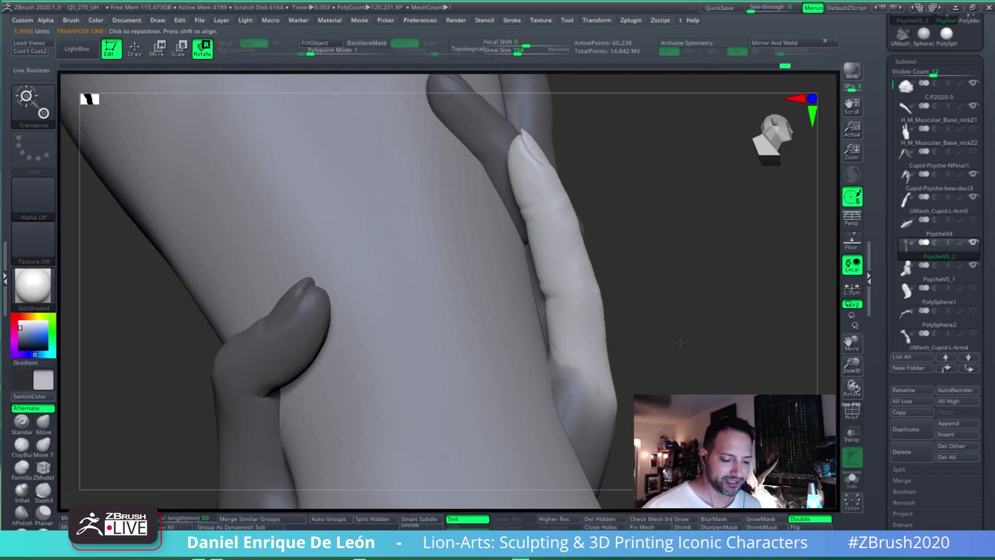
pyautogui.moveTo(510, 134); pyautogui.dragTo(579, 382)
pyautogui.moveTo(580, 382); pyautogui.dragTo(540, 243, button='right')
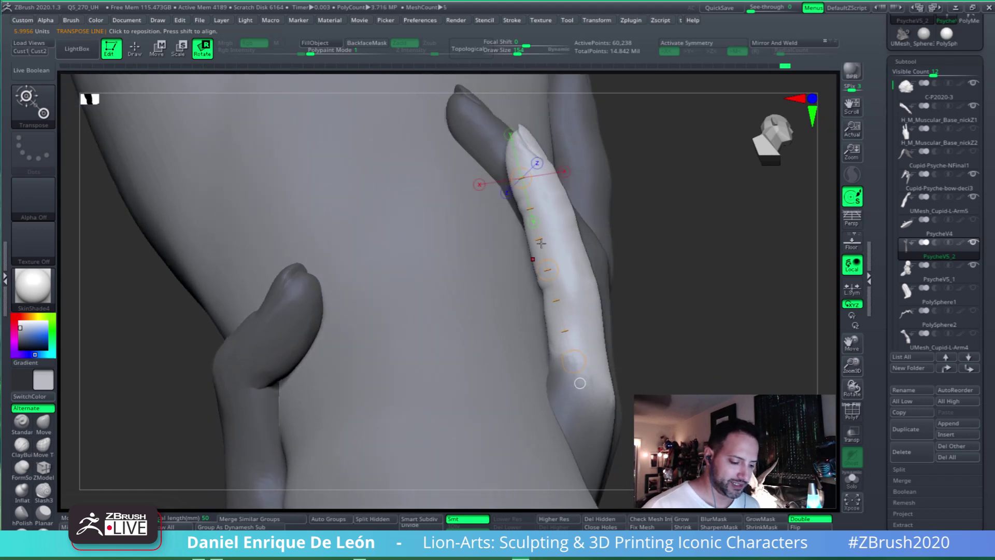
pyautogui.moveTo(482, 182); pyautogui.dragTo(522, 178, button='right')
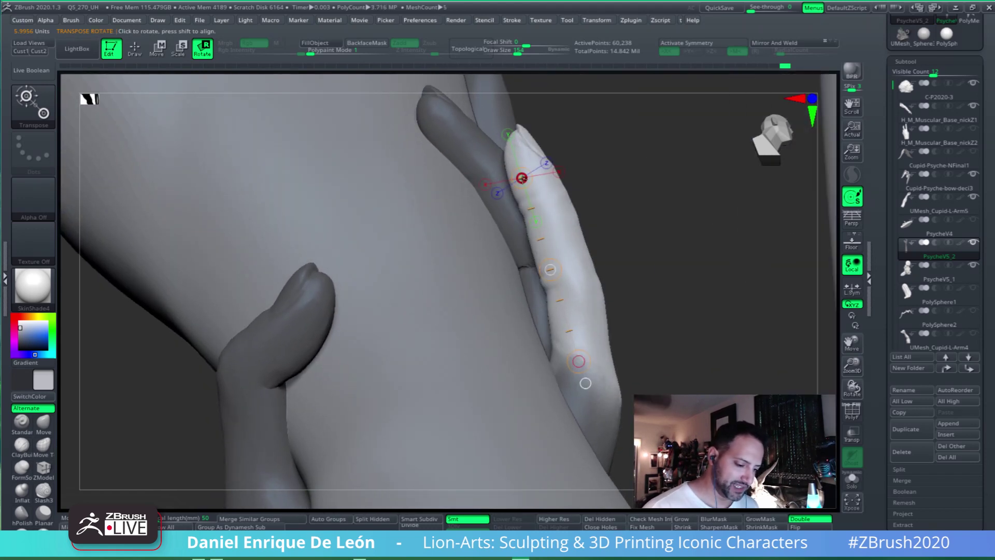
pyautogui.moveTo(522, 178); pyautogui.dragTo(517, 158)
pyautogui.moveTo(517, 159); pyautogui.dragTo(720, 326, button='right')
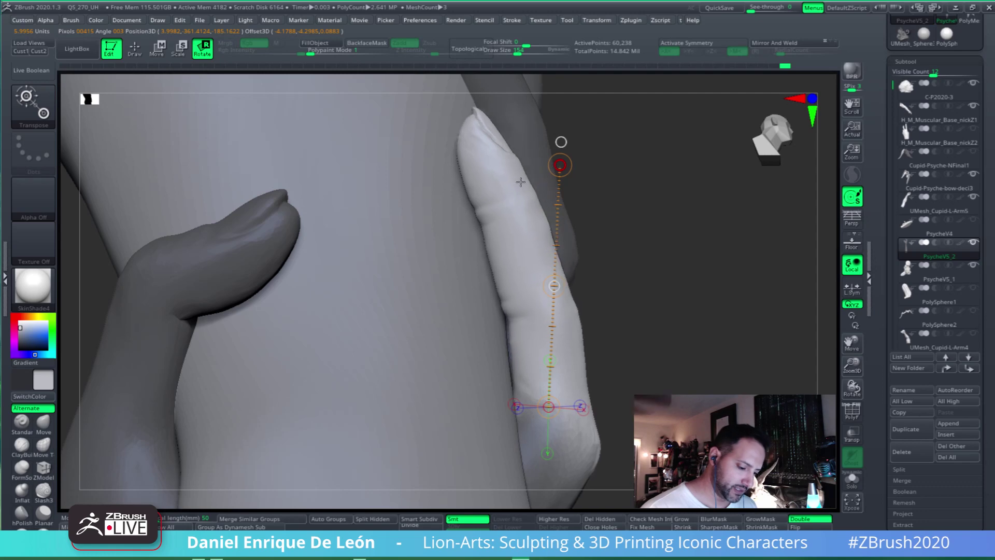
# Twist the little finger with a transpose line across its knuckle, and swing it slightly sideways along the arm
pyautogui.moveTo(520, 182); pyautogui.dragTo(670, 285, button='right')
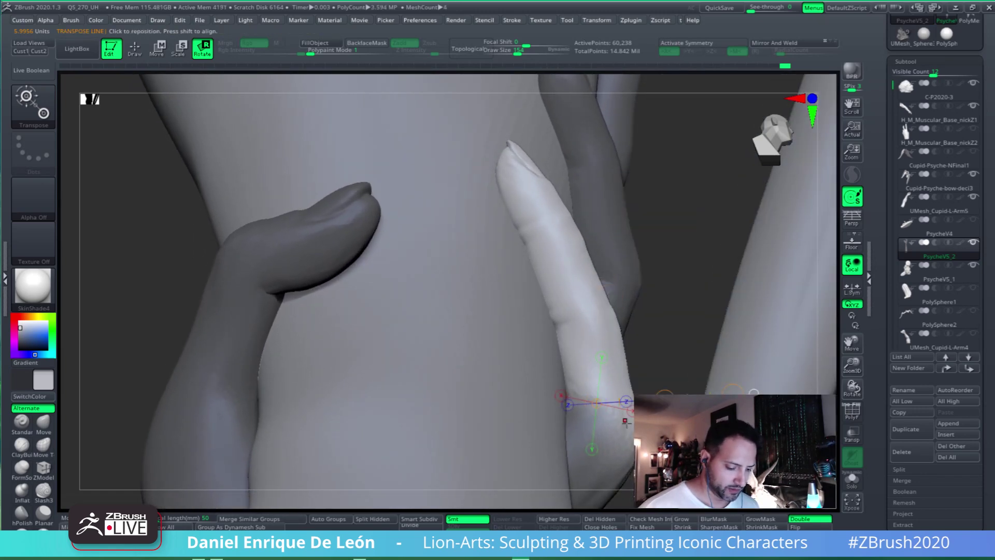
pyautogui.moveTo(666, 329)
pyautogui.mouseDown(button='right')
pyautogui.moveTo(620, 287)
pyautogui.moveTo(648, 226)
pyautogui.moveTo(602, 268)
pyautogui.moveTo(664, 316)
pyautogui.moveTo(632, 331)
pyautogui.mouseUp(button='right')
pyautogui.moveTo(404, 340); pyautogui.dragTo(540, 326)
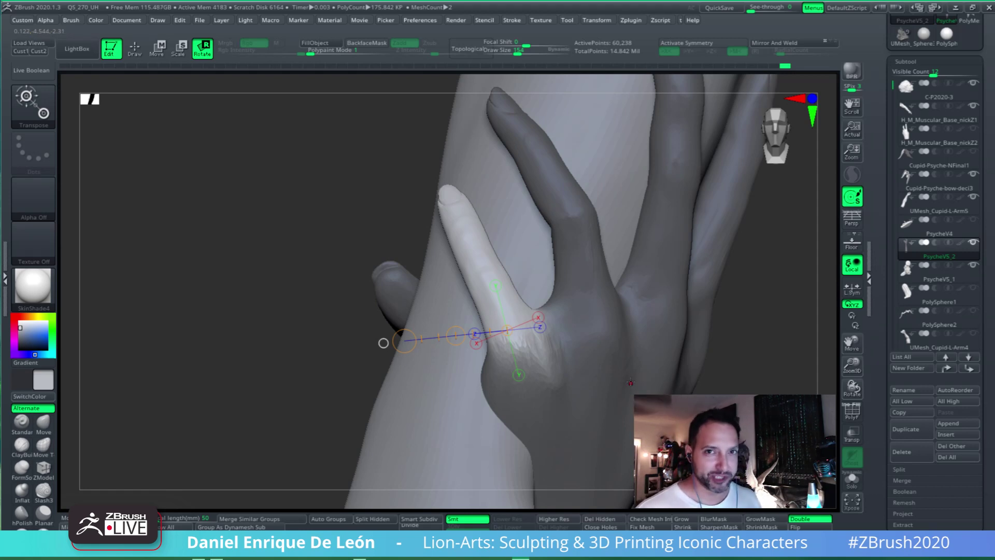
pyautogui.keyDown('alt'); pyautogui.moveTo(606, 298); pyautogui.dragTo(601, 223, button='right'); pyautogui.keyUp('alt')
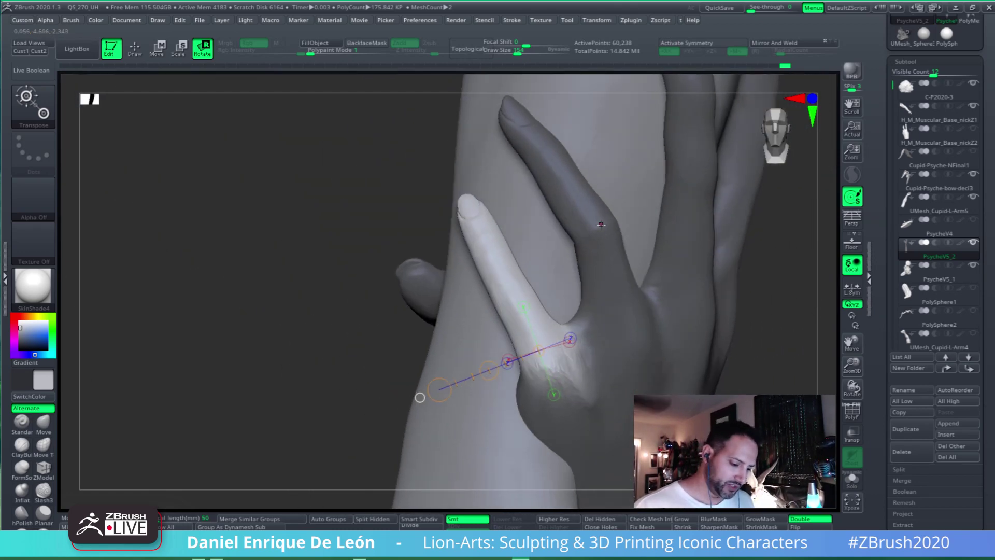
pyautogui.moveTo(548, 360)
pyautogui.mouseDown()
pyautogui.moveTo(643, 194)
pyautogui.moveTo(477, 211)
pyautogui.moveTo(480, 218)
pyautogui.mouseUp()
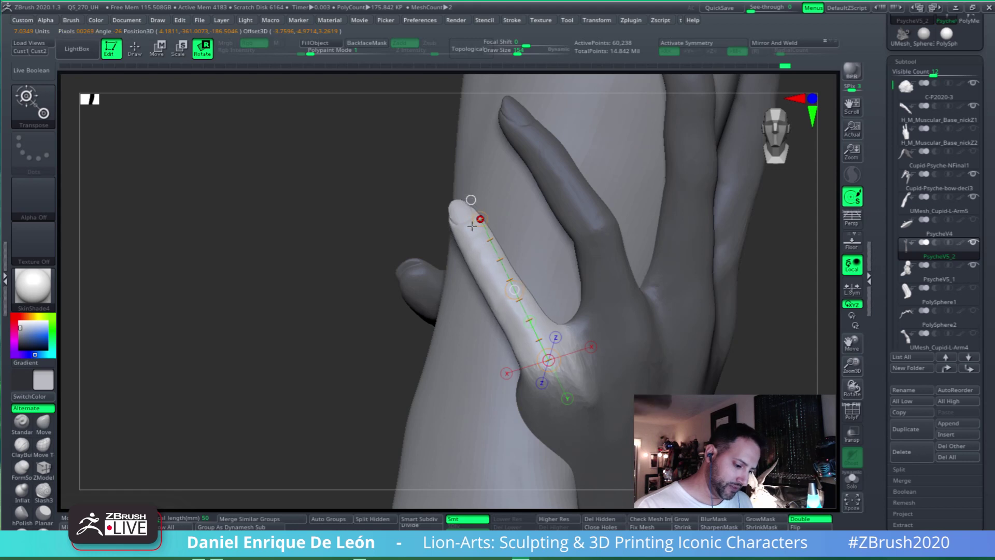
pyautogui.moveTo(482, 233)
pyautogui.mouseDown(button='right')
pyautogui.moveTo(656, 343)
pyautogui.moveTo(616, 337)
pyautogui.moveTo(617, 313)
pyautogui.moveTo(607, 327)
pyautogui.moveTo(606, 312)
pyautogui.moveTo(622, 343)
pyautogui.mouseUp(button='right')
# Return to sculpting and smooth the stretched surface around the little finger's knuckle, checking the shape from several angles
pyautogui.press('q')
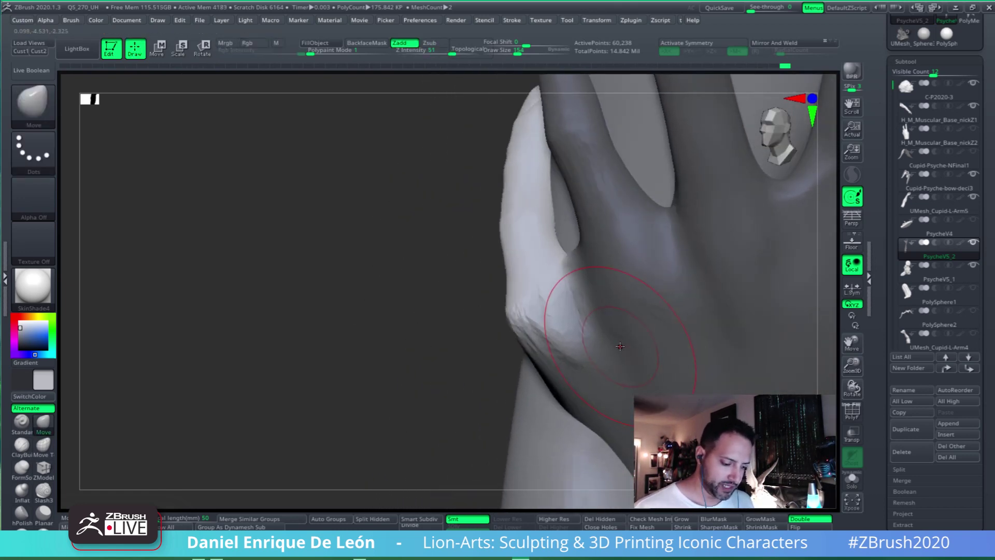
pyautogui.keyDown('shift'); pyautogui.moveTo(559, 346); pyautogui.dragTo(528, 318); pyautogui.keyUp('shift')
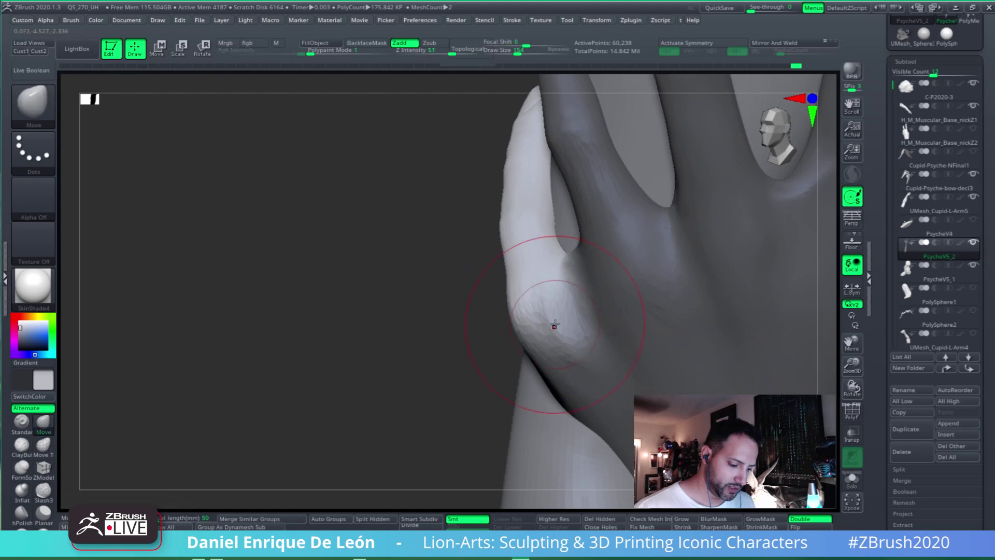
pyautogui.moveTo(553, 326); pyautogui.dragTo(596, 315, button='right')
pyautogui.moveTo(569, 342)
pyautogui.keyDown('shift'); pyautogui.mouseDown()
pyautogui.moveTo(560, 356)
pyautogui.moveTo(576, 349)
pyautogui.mouseUp(); pyautogui.keyUp('shift')
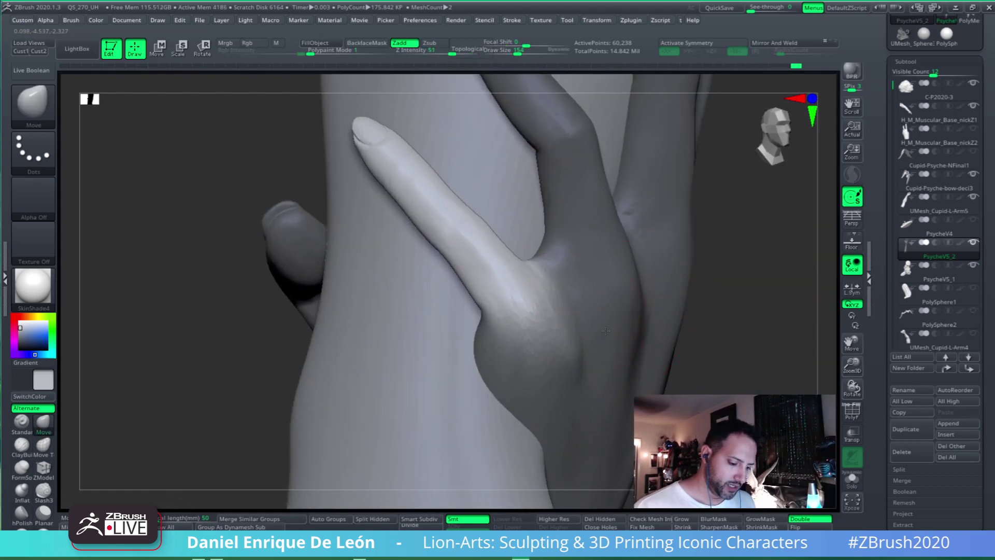
pyautogui.moveTo(576, 349)
pyautogui.mouseDown(button='right')
pyautogui.moveTo(617, 333)
pyautogui.moveTo(607, 300)
pyautogui.moveTo(609, 340)
pyautogui.moveTo(617, 324)
pyautogui.moveTo(627, 357)
pyautogui.moveTo(606, 360)
pyautogui.mouseUp(button='right')
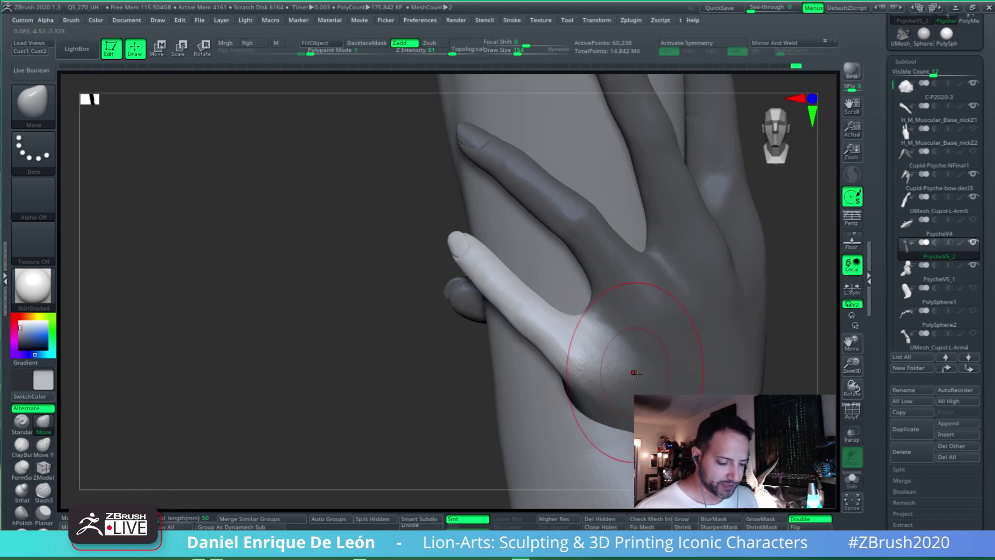
pyautogui.moveTo(632, 373); pyautogui.dragTo(589, 338, button='right')
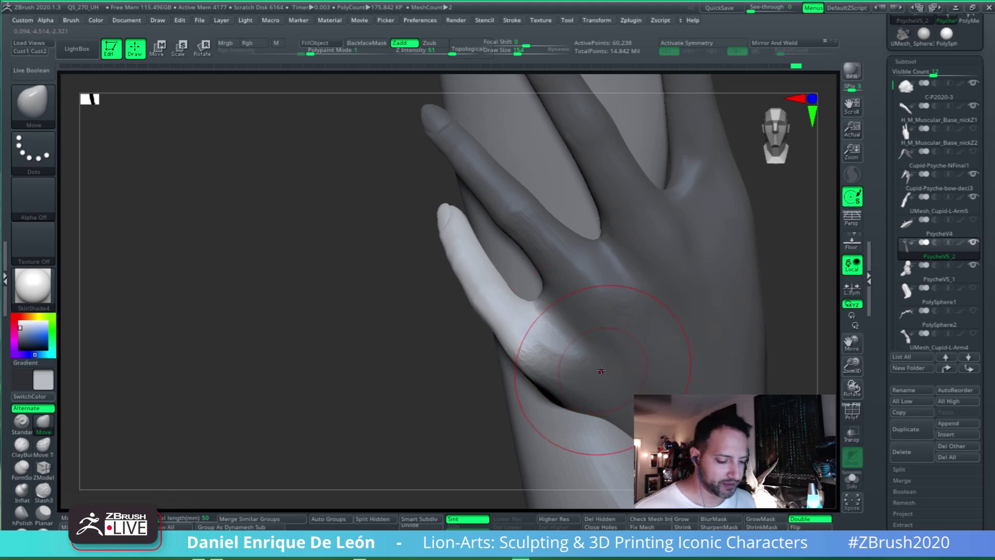
pyautogui.moveTo(596, 367)
pyautogui.mouseDown(button='right')
pyautogui.moveTo(644, 291)
pyautogui.moveTo(637, 304)
pyautogui.mouseUp(button='right')
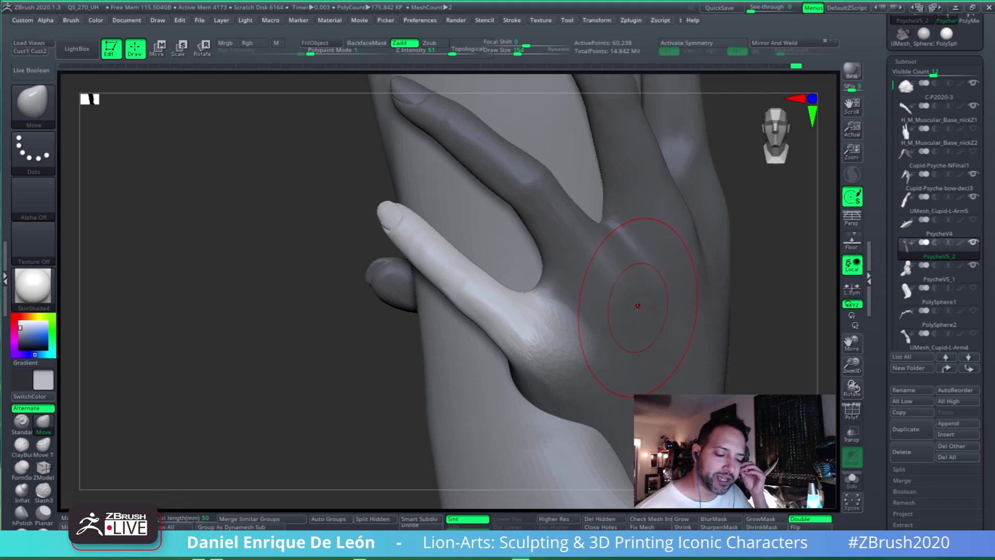
pyautogui.moveTo(637, 306)
pyautogui.mouseDown(button='right')
pyautogui.moveTo(491, 277)
pyautogui.moveTo(549, 196)
pyautogui.mouseUp(button='right')
# Reduce the brush's draw size to 69, then shape and smooth the underside of the little finger's tip against the arm
pyautogui.moveTo(514, 48); pyautogui.dragTo(517, 47)
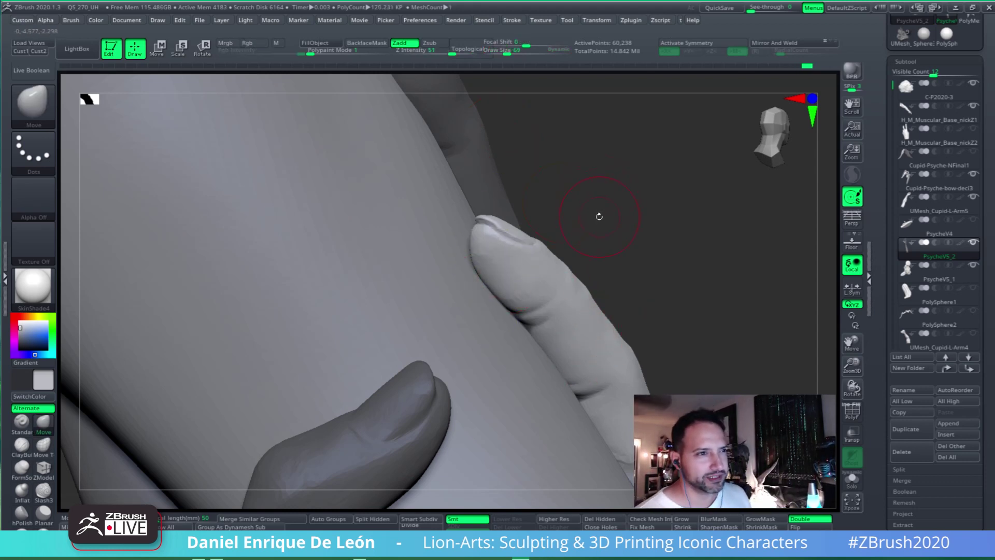
pyautogui.moveTo(610, 284); pyautogui.dragTo(561, 251)
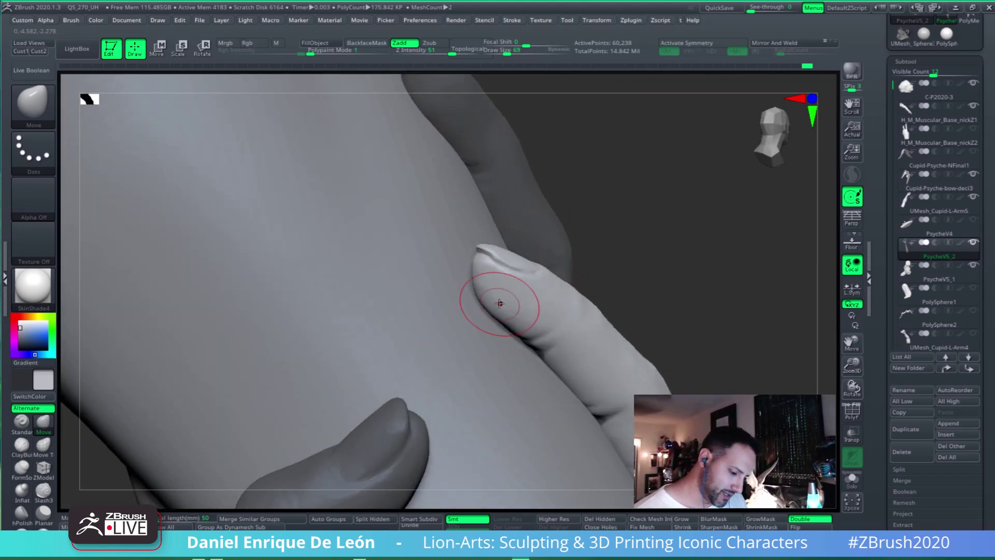
pyautogui.moveTo(491, 300)
pyautogui.mouseDown(button='right')
pyautogui.moveTo(492, 285)
pyautogui.moveTo(500, 290)
pyautogui.mouseUp(button='right')
pyautogui.keyDown('shift'); pyautogui.moveTo(491, 298); pyautogui.dragTo(498, 309); pyautogui.keyUp('shift')
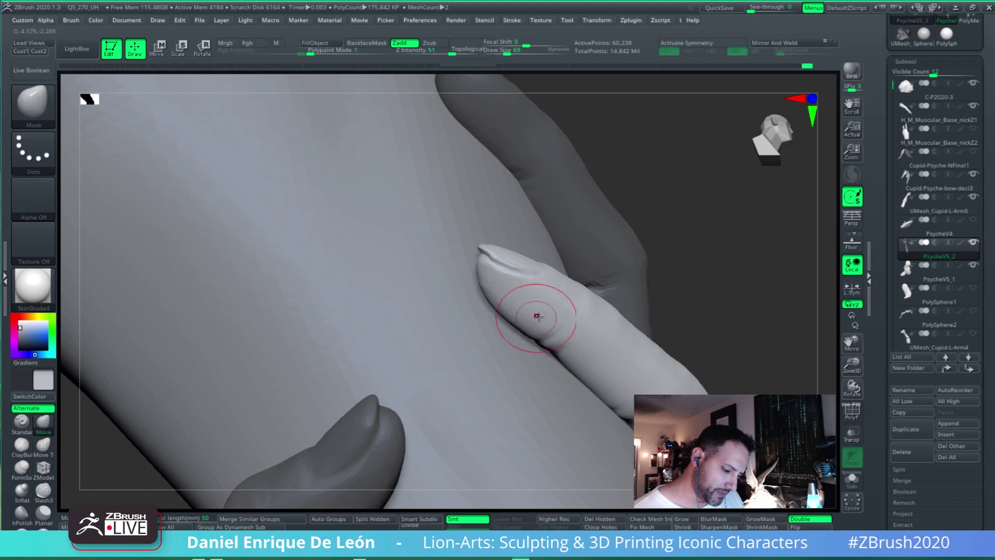
pyautogui.moveTo(535, 316); pyautogui.dragTo(499, 305, button='right')
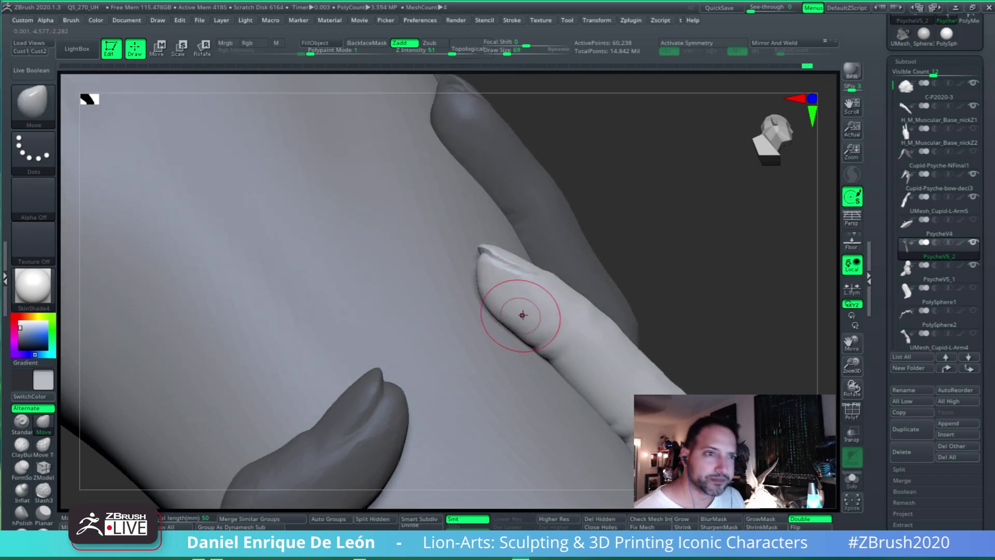
pyautogui.moveTo(564, 302); pyautogui.dragTo(531, 291, button='right')
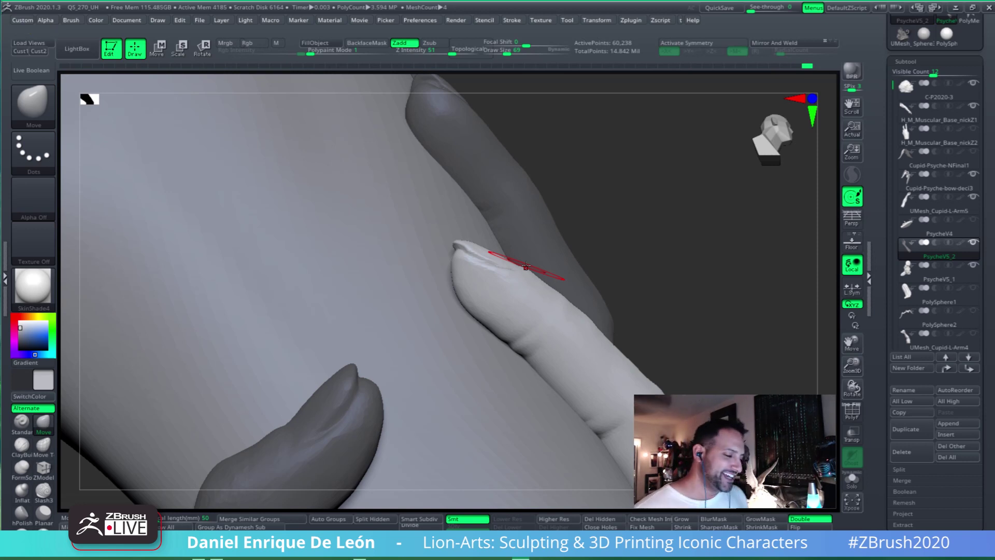
pyautogui.moveTo(595, 360); pyautogui.dragTo(584, 337, button='right')
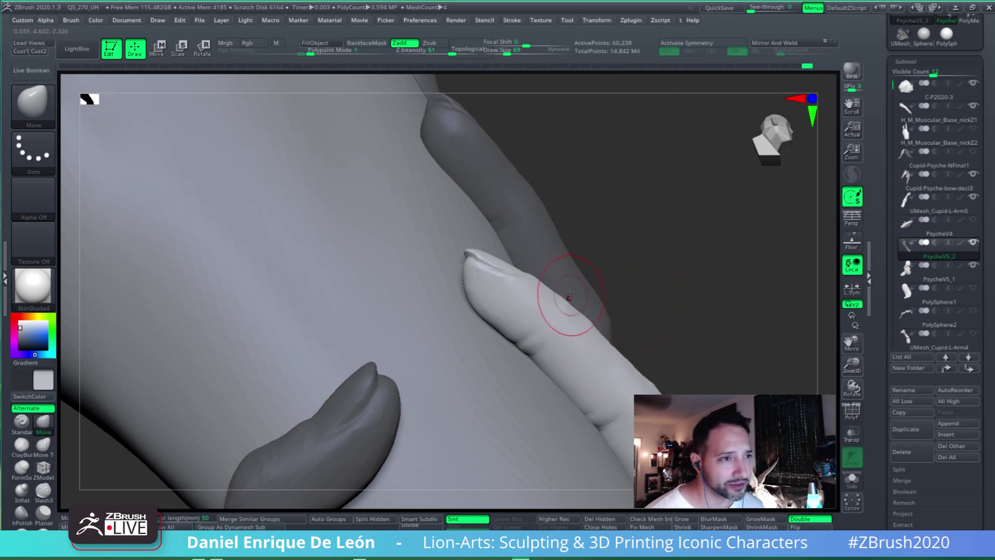
pyautogui.moveTo(571, 321); pyautogui.dragTo(539, 285, button='right')
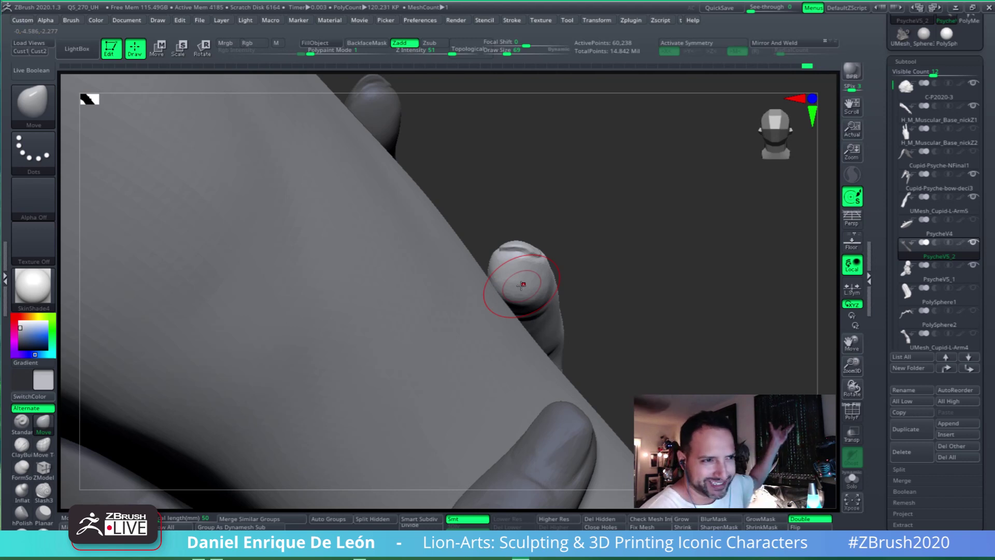
# Adjust the outer contour of the little finger between its tip and middle joint with the Move brush
pyautogui.moveTo(605, 182); pyautogui.dragTo(570, 213)
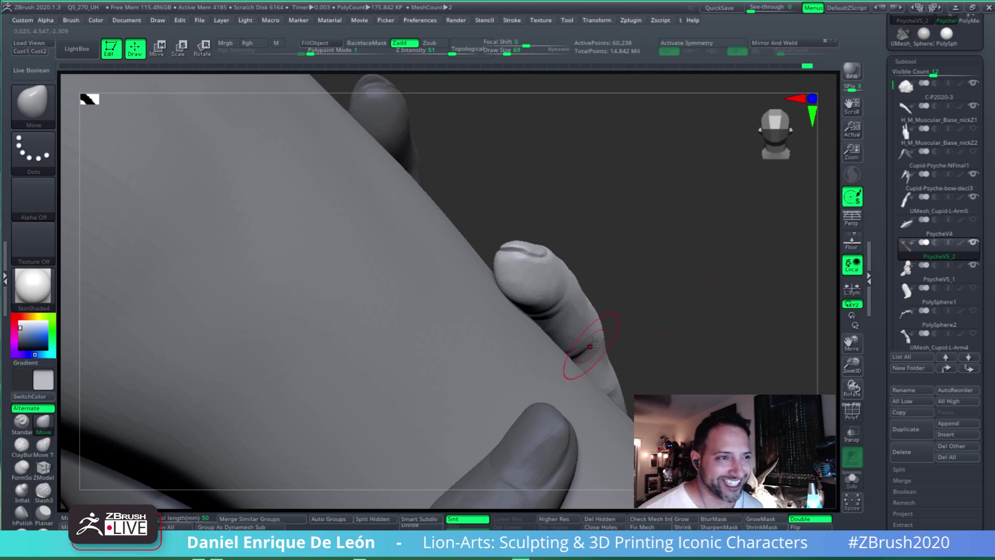
pyautogui.moveTo(593, 295); pyautogui.dragTo(615, 287)
pyautogui.moveTo(627, 286); pyautogui.dragTo(622, 262, button='right')
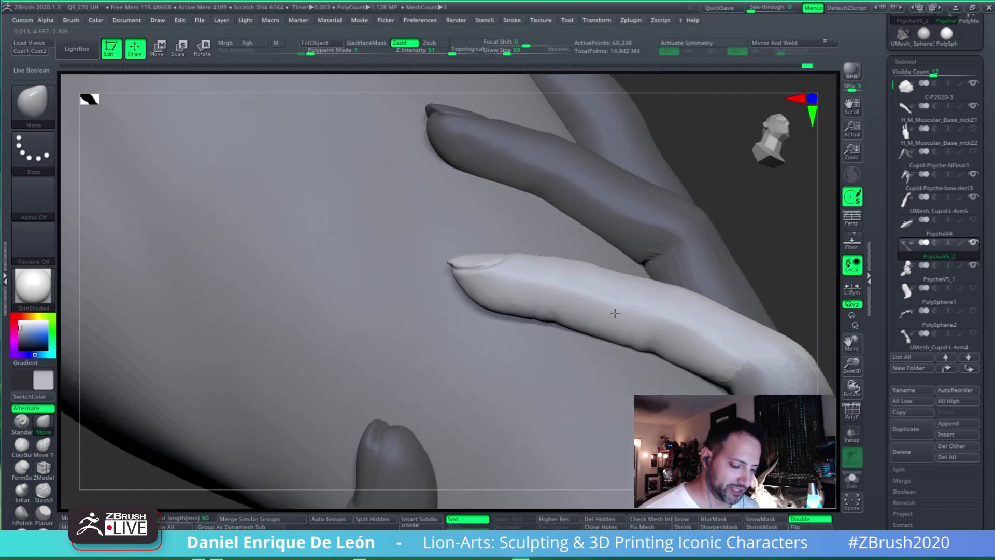
pyautogui.moveTo(627, 322)
pyautogui.mouseDown(button='right')
pyautogui.moveTo(644, 298)
pyautogui.moveTo(718, 312)
pyautogui.moveTo(706, 311)
pyautogui.mouseUp(button='right')
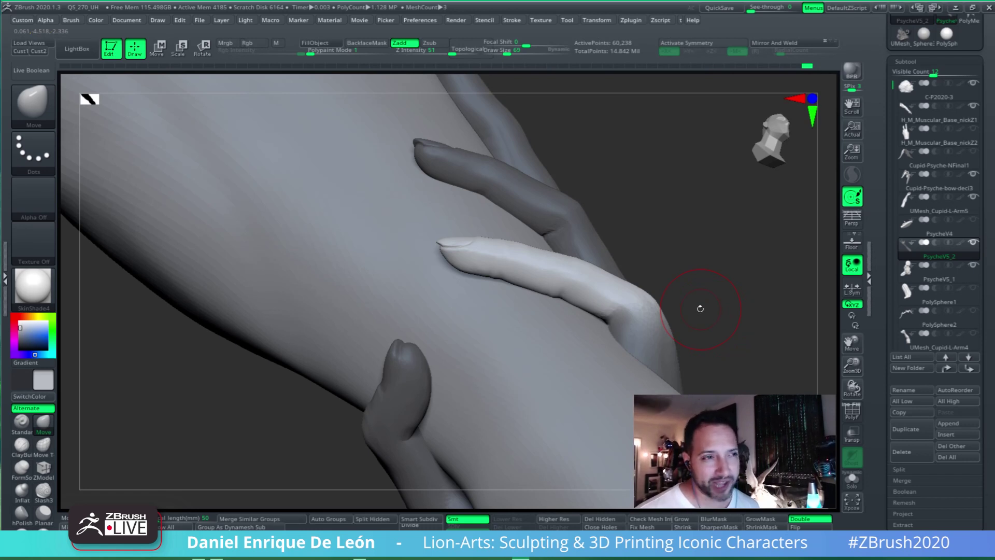
# Mask the whole hand except the little finger's end segment and soften the mask edge at its last joint
pyautogui.moveTo(740, 311); pyautogui.dragTo(743, 327, button='right')
pyautogui.moveTo(749, 380)
pyautogui.keyDown('ctrl'); pyautogui.mouseDown()
pyautogui.moveTo(685, 270)
pyautogui.moveTo(596, 218)
pyautogui.moveTo(515, 218)
pyautogui.moveTo(500, 229)
pyautogui.mouseUp(); pyautogui.keyUp('ctrl')
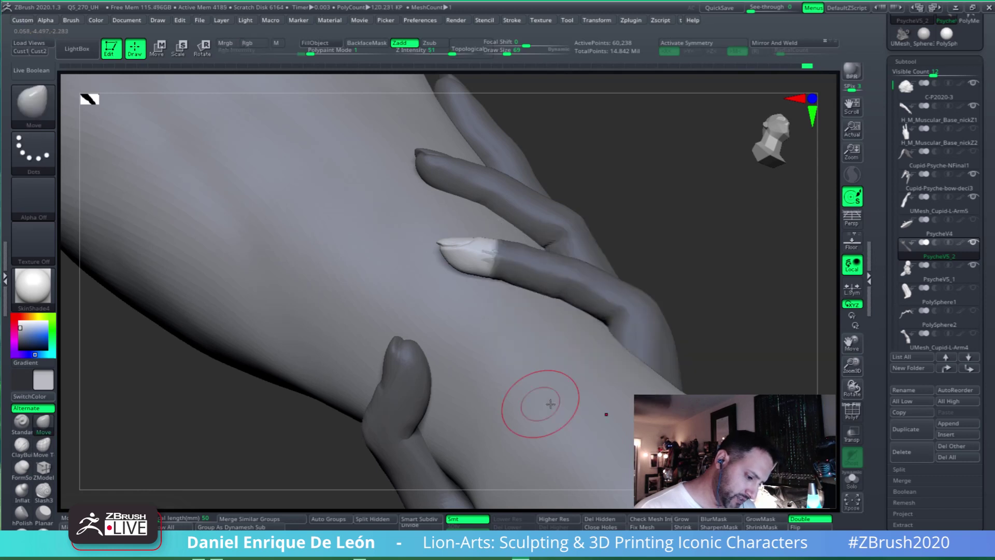
pyautogui.keyDown('ctrl'); pyautogui.click(613, 301); pyautogui.keyUp('ctrl')
pyautogui.keyDown('alt'); pyautogui.moveTo(577, 284); pyautogui.dragTo(611, 311, button='right'); pyautogui.keyUp('alt')
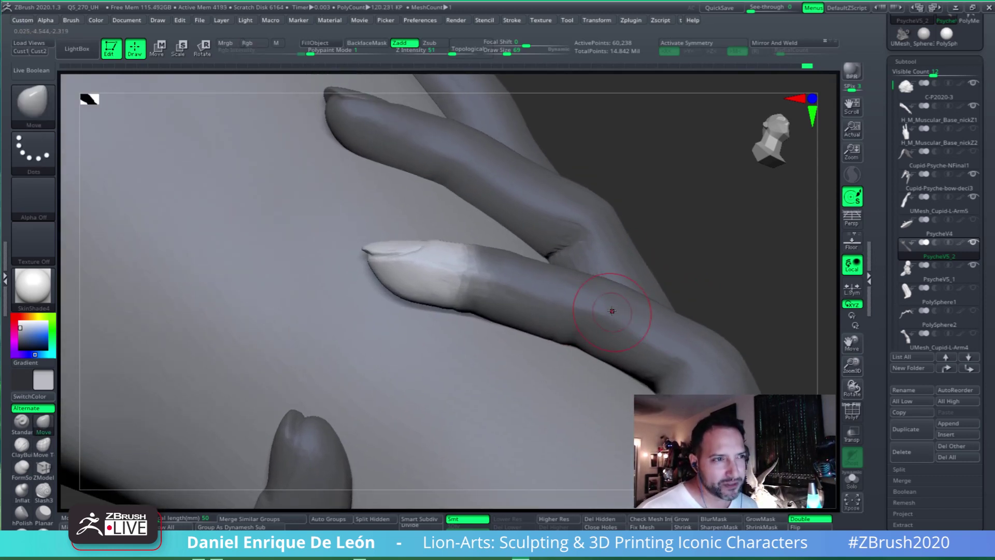
pyautogui.click(204, 48)
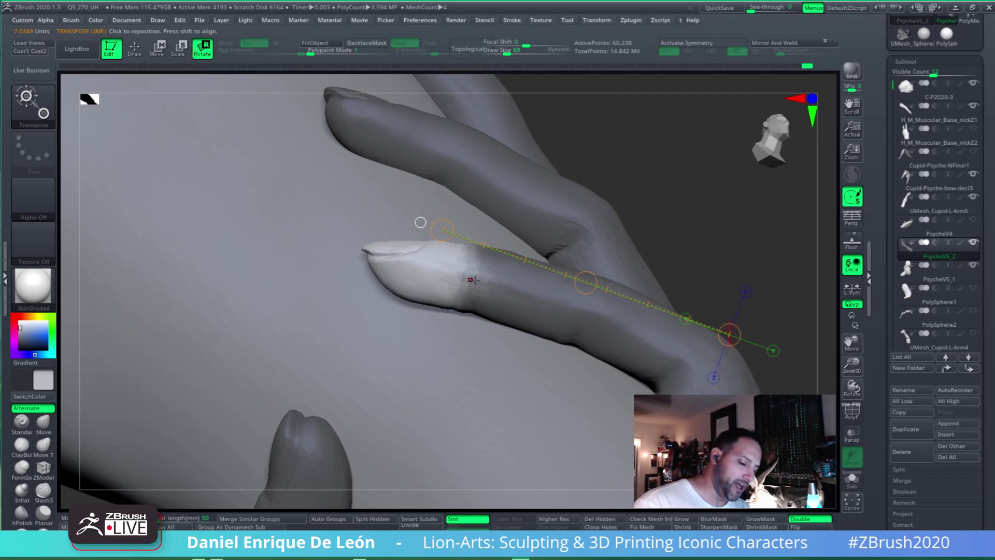
pyautogui.moveTo(480, 278); pyautogui.dragTo(388, 260)
pyautogui.moveTo(548, 282); pyautogui.dragTo(496, 335, button='right')
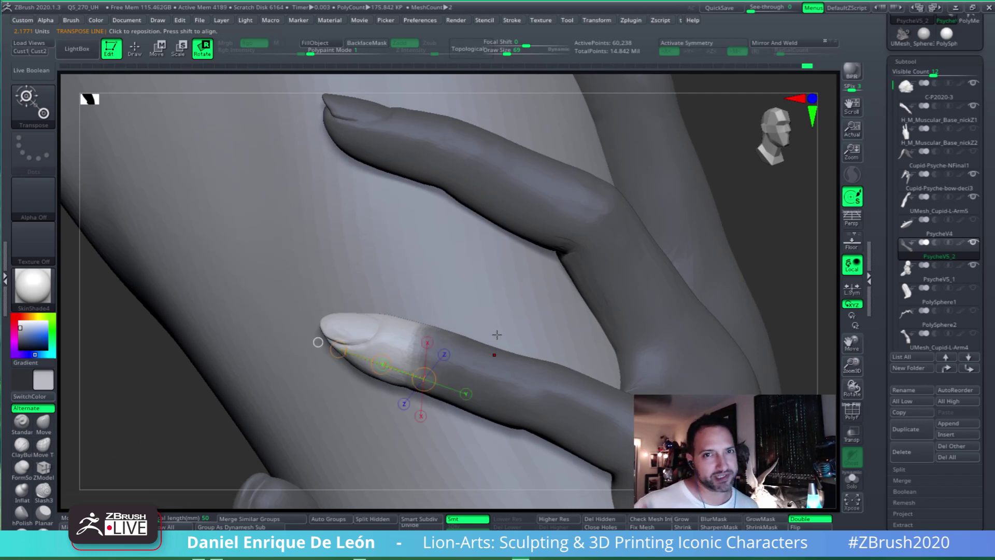
pyautogui.moveTo(613, 271); pyautogui.dragTo(636, 223, button='right')
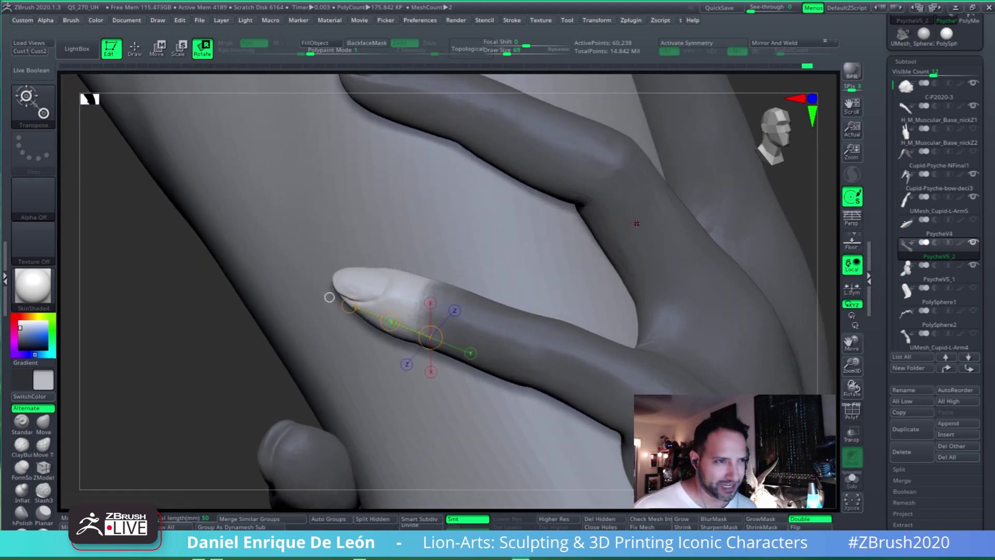
pyautogui.moveTo(636, 222); pyautogui.dragTo(581, 318, button='right')
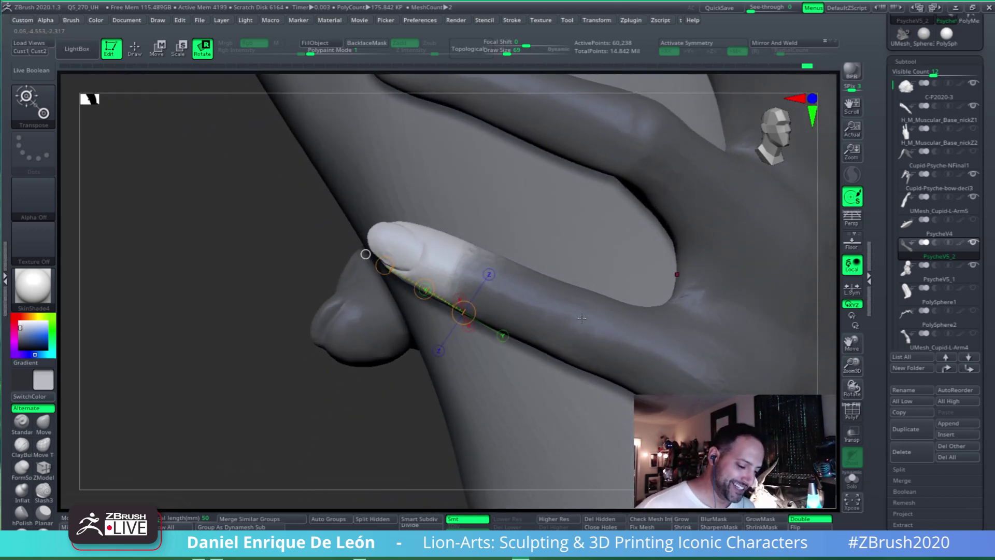
# Lay a transpose line from the little finger's last joint to its tip and rotate the end segment toward the arm
pyautogui.press('q')
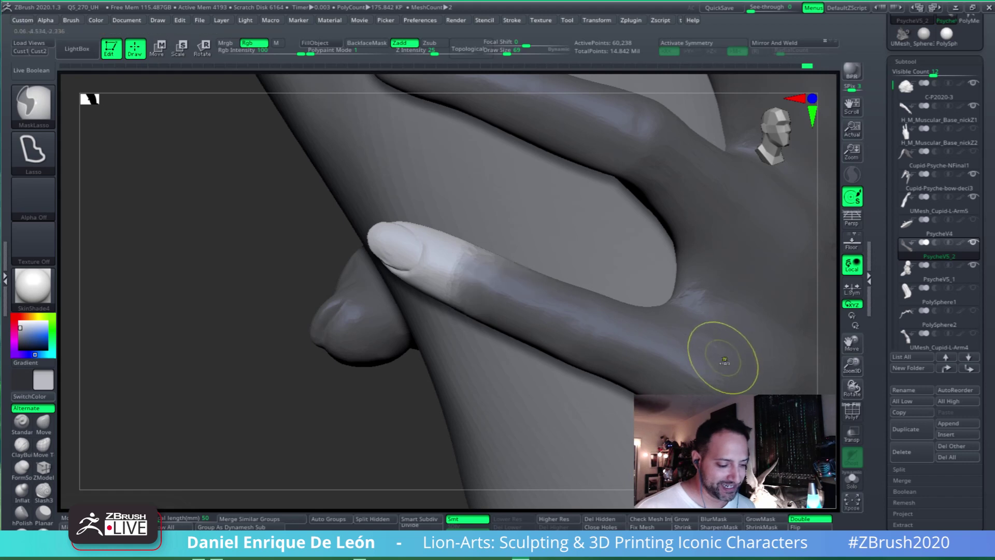
pyautogui.click(209, 46)
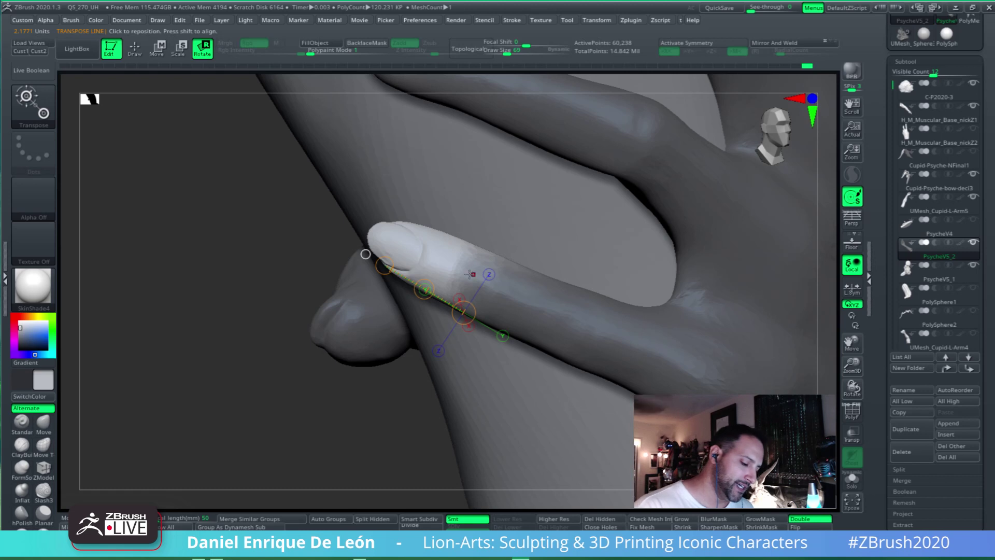
pyautogui.moveTo(473, 274); pyautogui.dragTo(384, 240)
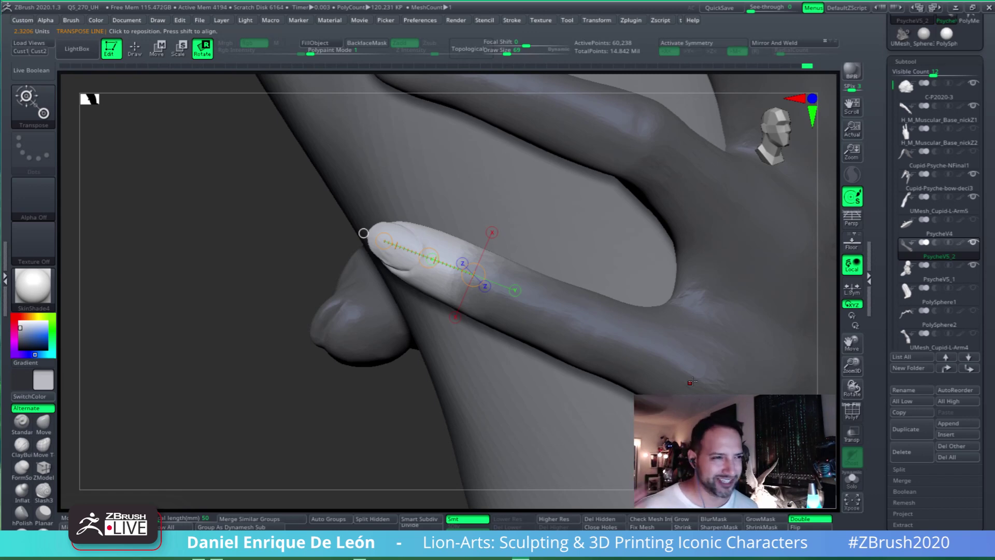
pyautogui.moveTo(631, 340); pyautogui.dragTo(688, 234, button='right')
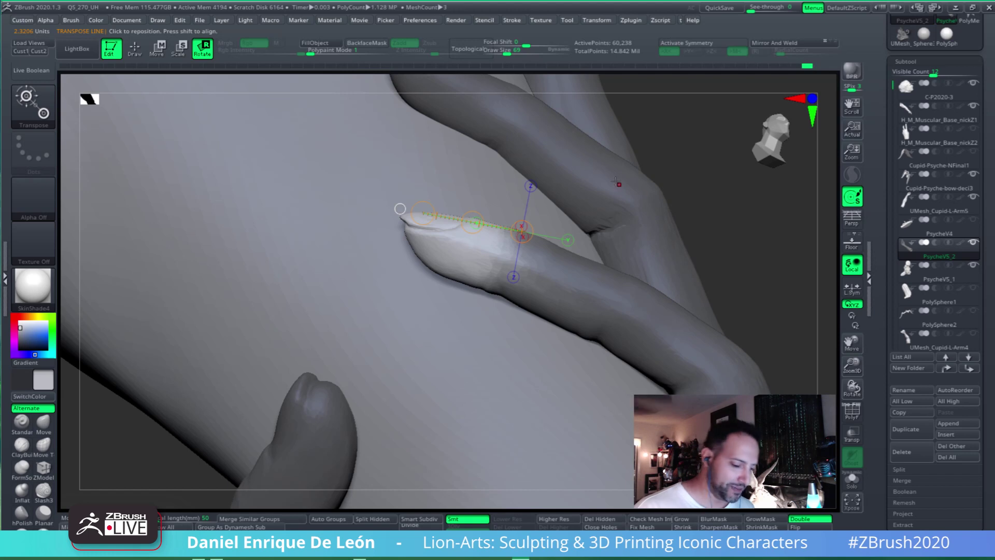
pyautogui.moveTo(627, 181); pyautogui.dragTo(606, 207, button='right')
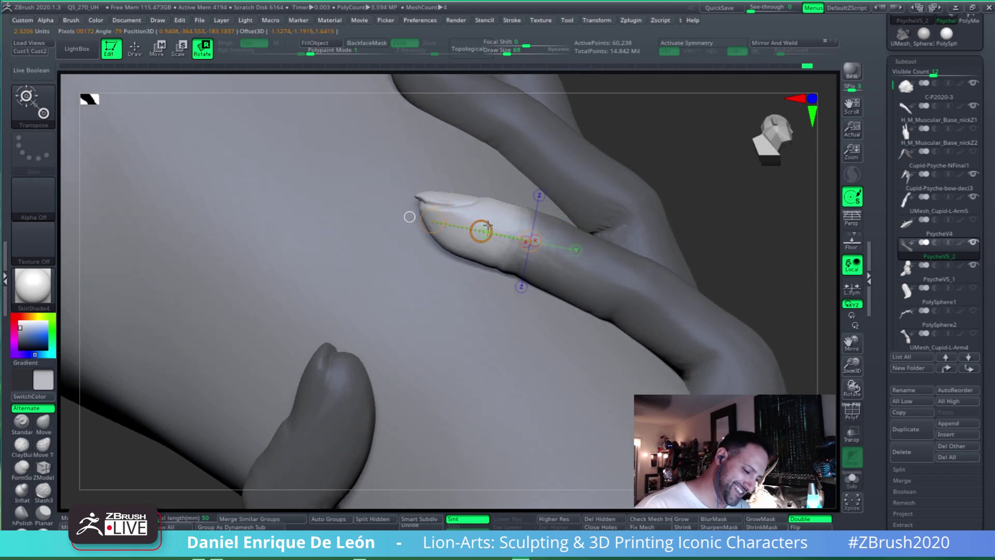
pyautogui.moveTo(491, 221); pyautogui.dragTo(633, 197, button='right')
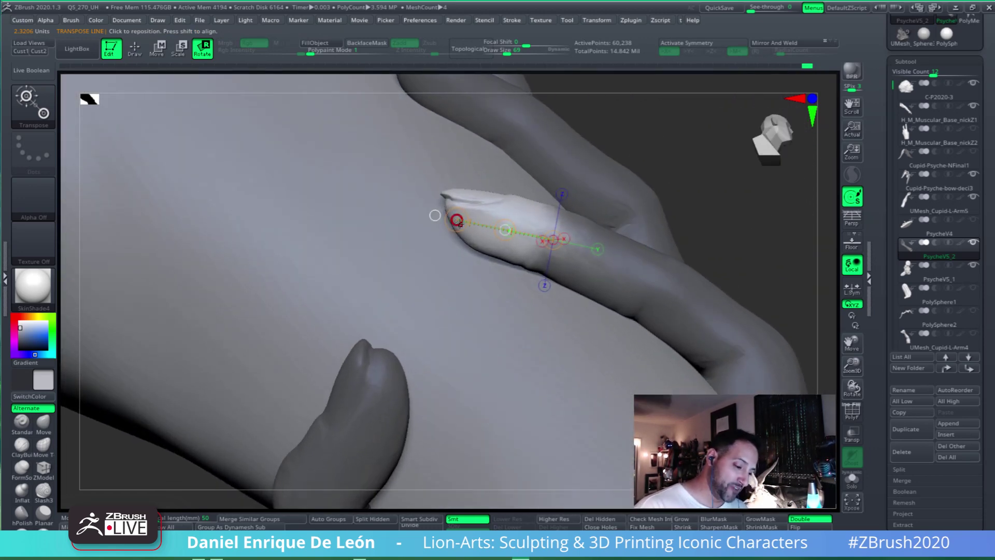
pyautogui.moveTo(457, 220); pyautogui.dragTo(455, 239)
# Clear the mask from the hand and return to sculpting with the Move brush
pyautogui.moveTo(586, 285); pyautogui.dragTo(731, 285, button='right')
pyautogui.keyDown('ctrl'); pyautogui.moveTo(729, 290); pyautogui.dragTo(702, 357); pyautogui.keyUp('ctrl')
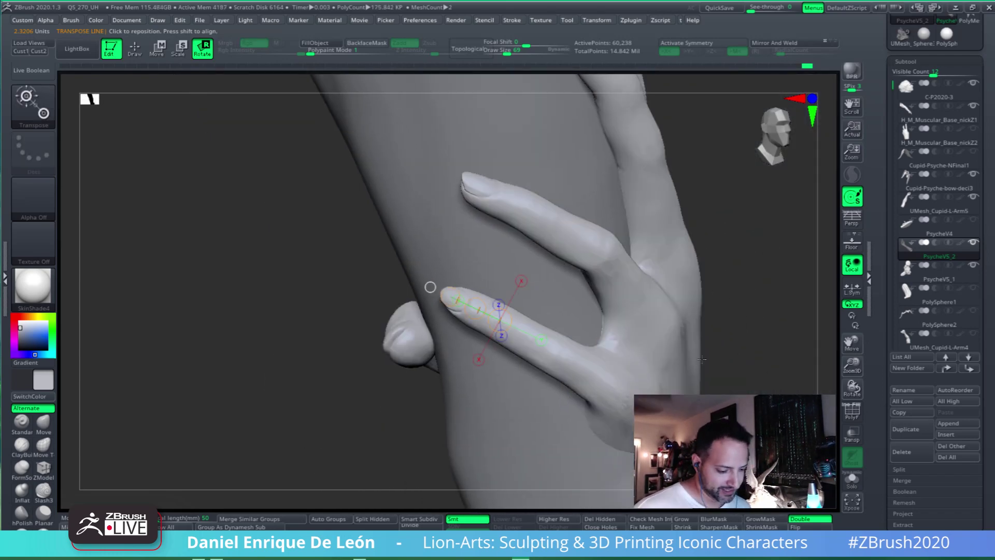
pyautogui.click(135, 49)
# Examine the hand's pose around the gripped arm from the back of the hand, the little-finger side and the thumb side
pyautogui.moveTo(641, 366); pyautogui.dragTo(643, 315, button='right')
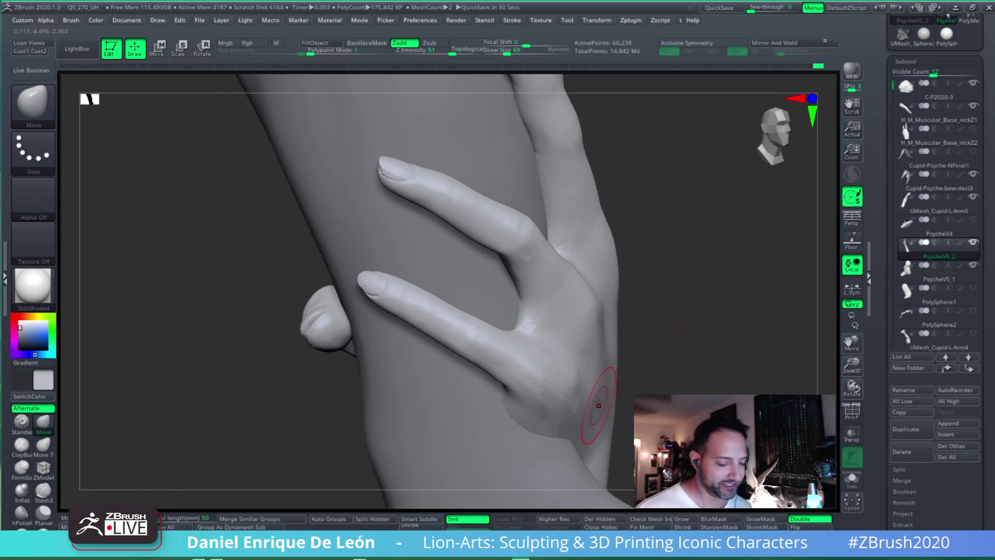
pyautogui.moveTo(589, 400); pyautogui.dragTo(608, 333, button='right')
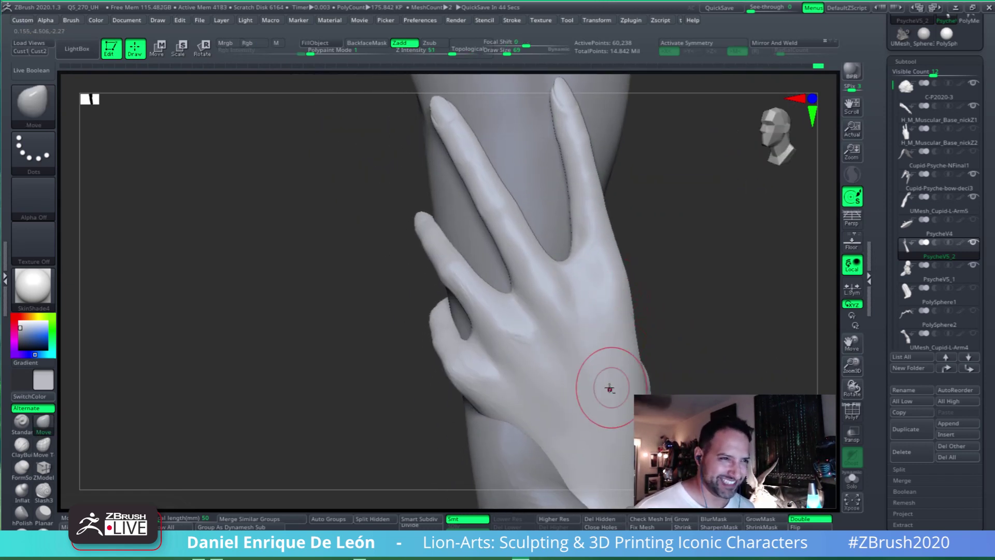
pyautogui.moveTo(605, 390); pyautogui.dragTo(604, 291, button='right')
pyautogui.moveTo(559, 352); pyautogui.dragTo(657, 258, button='right')
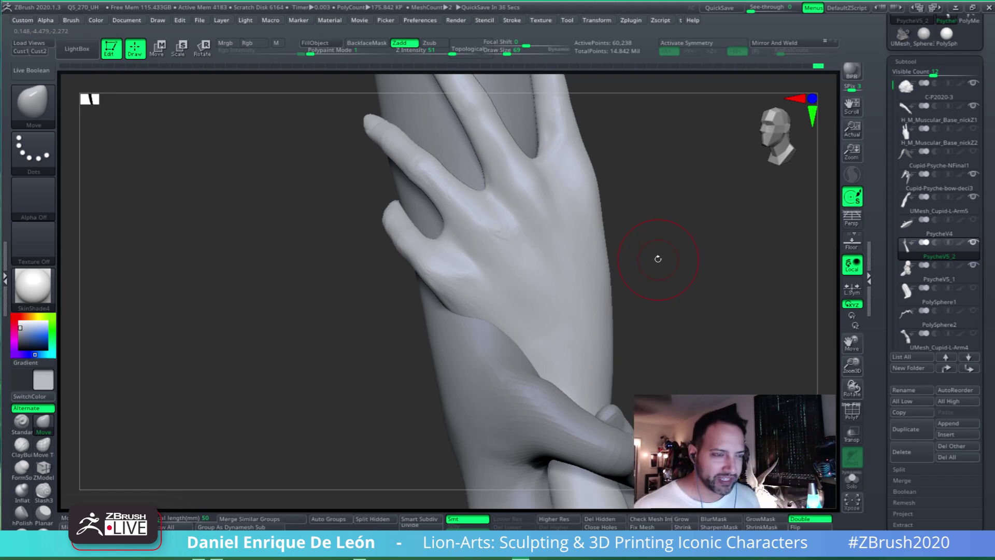
pyautogui.moveTo(679, 289)
pyautogui.mouseDown(button='right')
pyautogui.moveTo(673, 339)
pyautogui.moveTo(668, 291)
pyautogui.mouseUp(button='right')
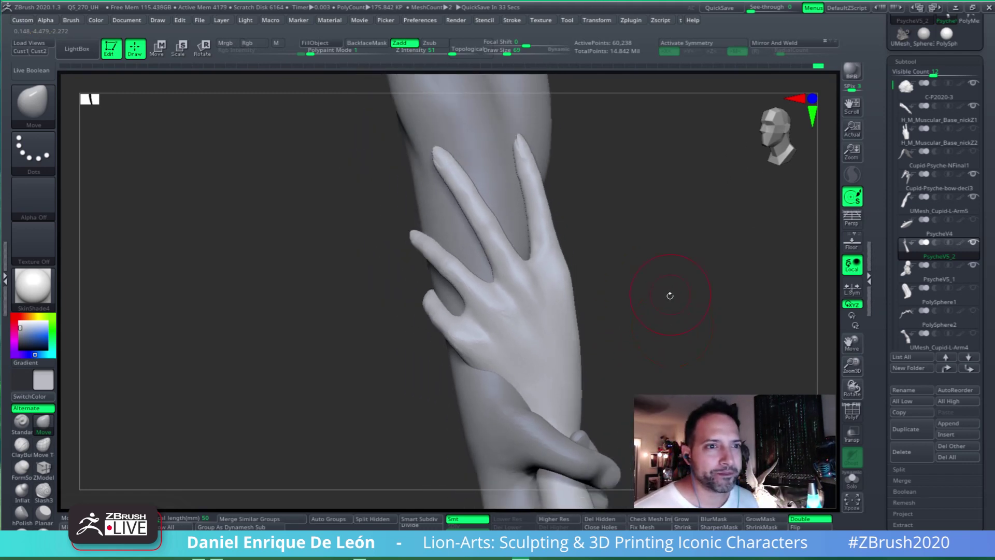
pyautogui.moveTo(665, 350); pyautogui.dragTo(637, 248, button='right')
pyautogui.moveTo(543, 369)
pyautogui.keyDown('alt'); pyautogui.mouseDown(button='right')
pyautogui.moveTo(582, 297)
pyautogui.moveTo(559, 295)
pyautogui.moveTo(543, 278)
pyautogui.mouseUp(button='right'); pyautogui.keyUp('alt')
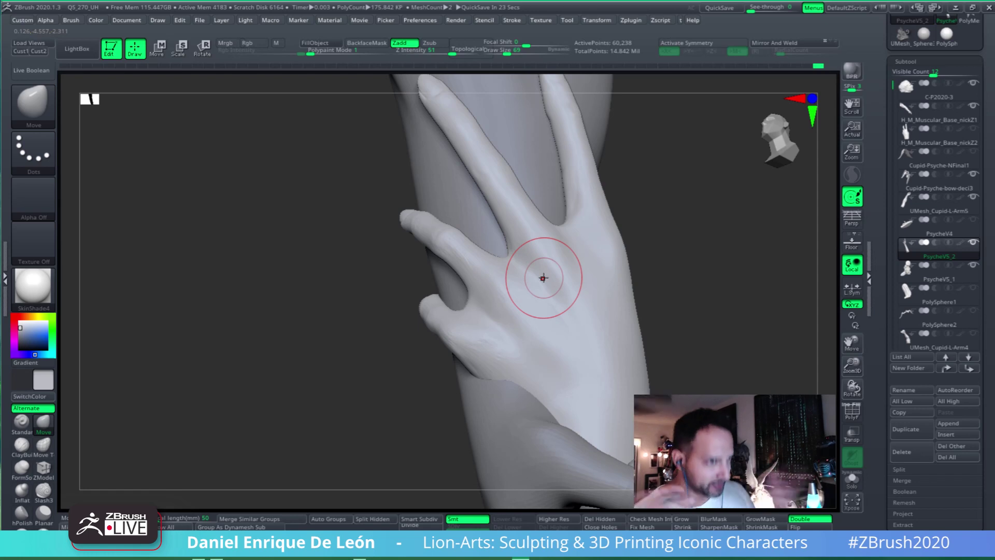
pyautogui.moveTo(543, 278)
pyautogui.mouseDown(button='right')
pyautogui.moveTo(619, 262)
pyautogui.moveTo(528, 322)
pyautogui.moveTo(510, 312)
pyautogui.moveTo(555, 328)
pyautogui.moveTo(510, 347)
pyautogui.moveTo(503, 329)
pyautogui.moveTo(551, 333)
pyautogui.moveTo(593, 272)
pyautogui.moveTo(644, 234)
pyautogui.moveTo(599, 329)
pyautogui.moveTo(561, 315)
pyautogui.moveTo(582, 321)
pyautogui.moveTo(588, 309)
pyautogui.moveTo(546, 291)
pyautogui.moveTo(572, 326)
pyautogui.moveTo(582, 291)
pyautogui.moveTo(537, 338)
pyautogui.moveTo(511, 306)
pyautogui.moveTo(515, 382)
pyautogui.mouseUp(button='right')
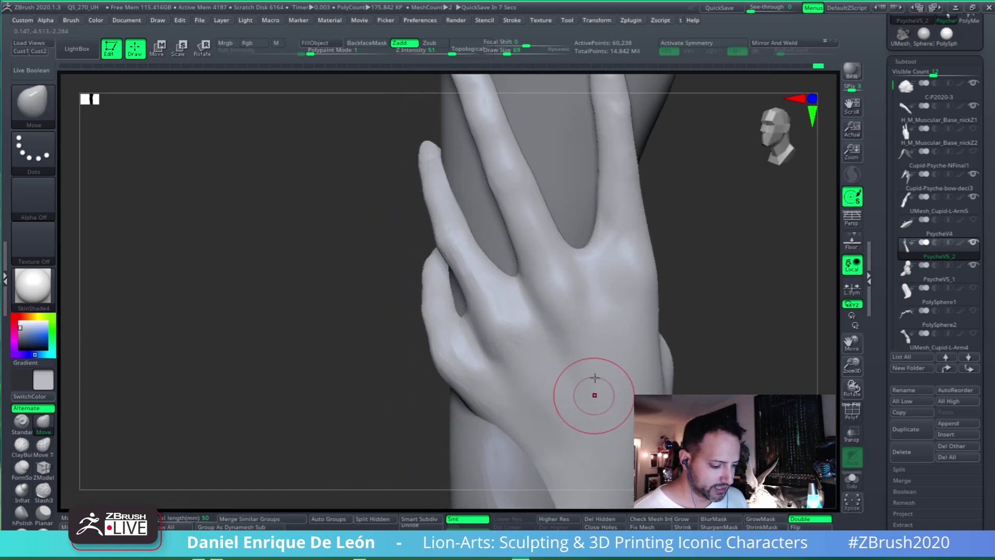
pyautogui.moveTo(589, 389)
pyautogui.mouseDown(button='right')
pyautogui.moveTo(609, 299)
pyautogui.moveTo(573, 289)
pyautogui.mouseUp(button='right')
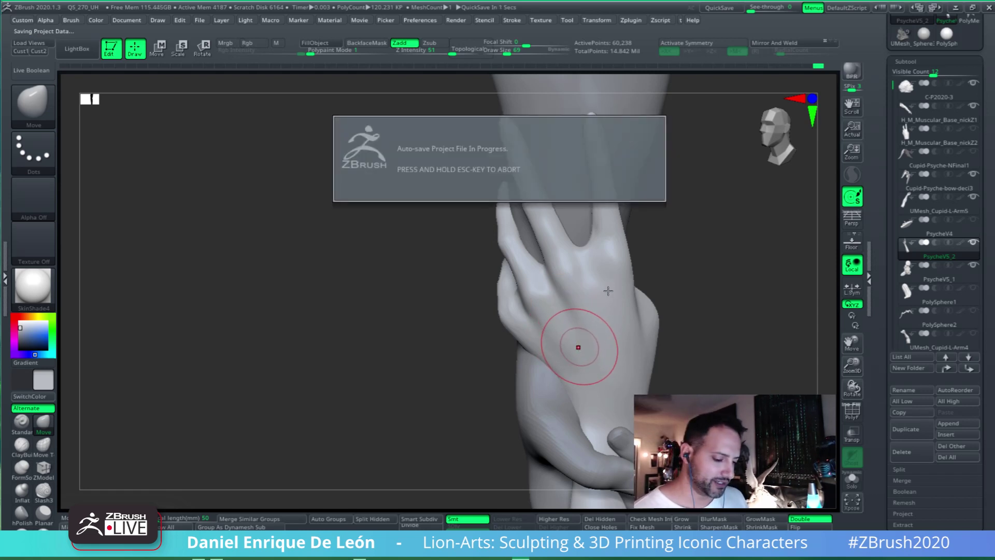
pyautogui.keyDown('shift'); pyautogui.moveTo(610, 292); pyautogui.dragTo(602, 296, button='right'); pyautogui.keyUp('shift')
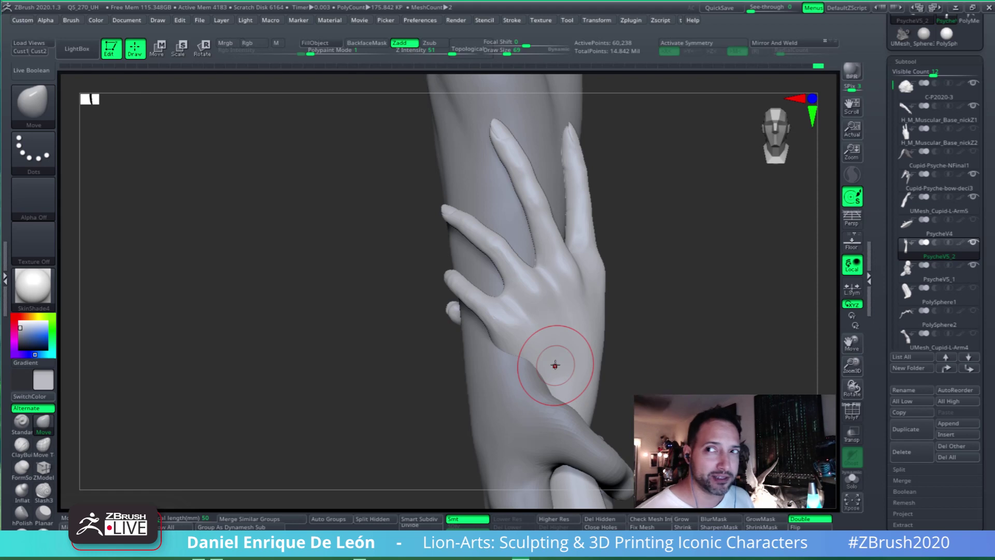
pyautogui.moveTo(555, 366)
pyautogui.mouseDown(button='right')
pyautogui.moveTo(567, 266)
pyautogui.moveTo(606, 251)
pyautogui.moveTo(575, 301)
pyautogui.mouseUp(button='right')
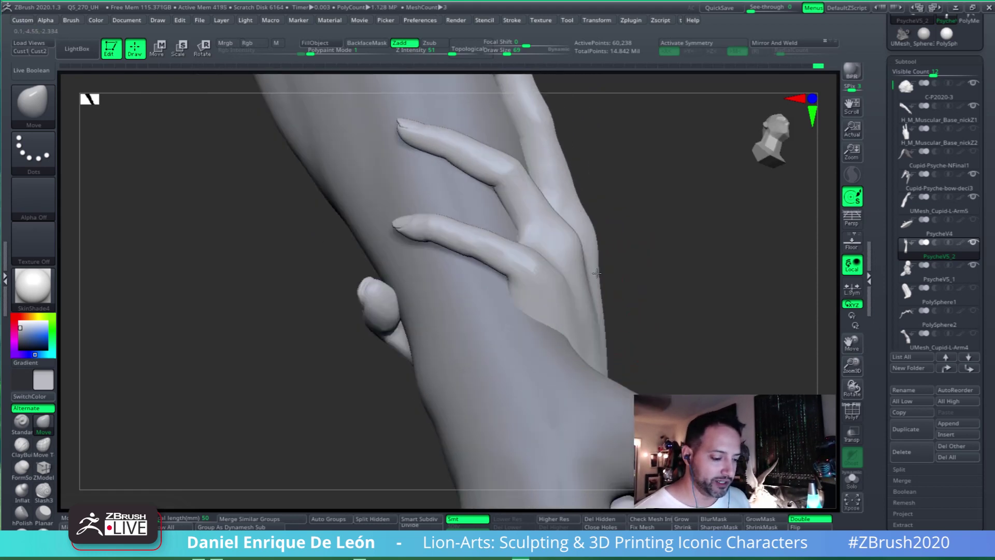
pyautogui.moveTo(553, 264)
pyautogui.keyDown('alt'); pyautogui.mouseDown(button='right')
pyautogui.moveTo(558, 273)
pyautogui.moveTo(540, 267)
pyautogui.moveTo(595, 251)
pyautogui.moveTo(580, 232)
pyautogui.mouseUp(button='right'); pyautogui.keyUp('alt')
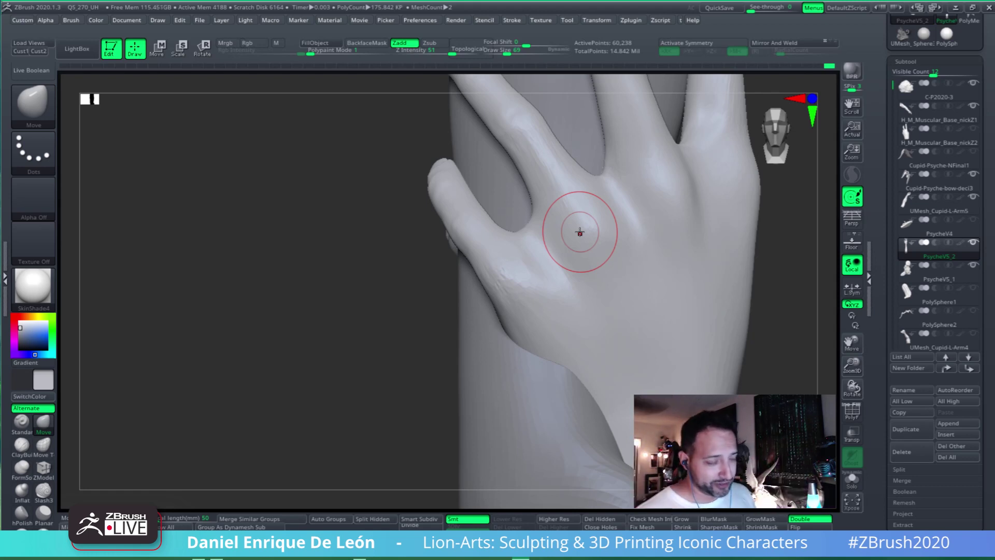
pyautogui.moveTo(580, 232); pyautogui.dragTo(701, 266, button='right')
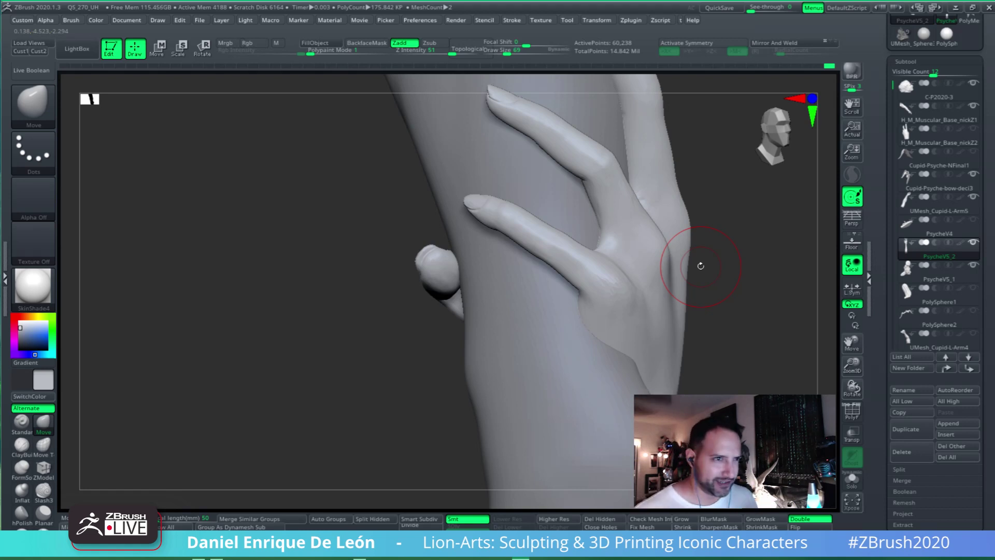
pyautogui.moveTo(700, 266)
pyautogui.mouseDown(button='right')
pyautogui.moveTo(535, 337)
pyautogui.moveTo(612, 265)
pyautogui.moveTo(568, 272)
pyautogui.mouseUp(button='right')
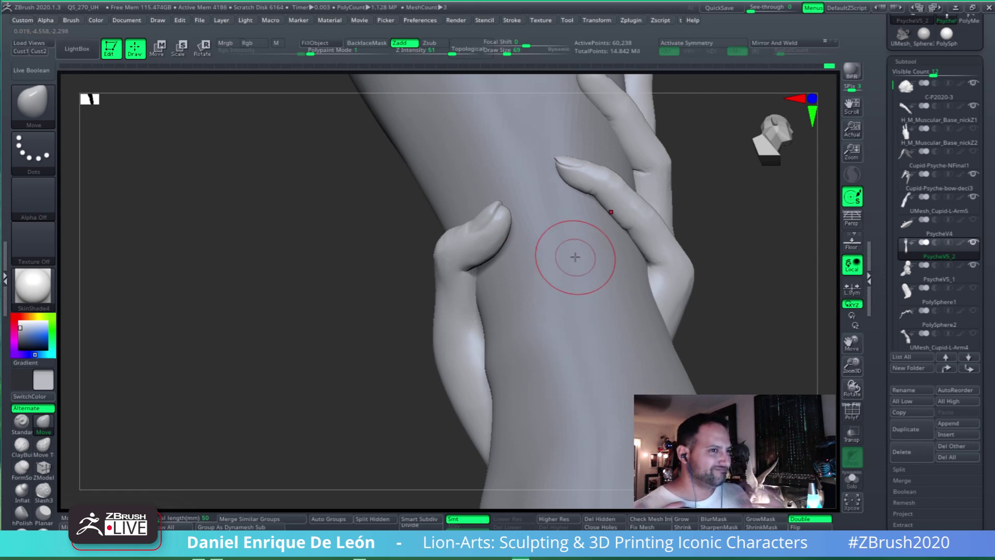
# Check how the fingertips and thumb rest on the gripped arm by viewing the grip from all around the hand
pyautogui.moveTo(575, 256); pyautogui.dragTo(604, 275, button='right')
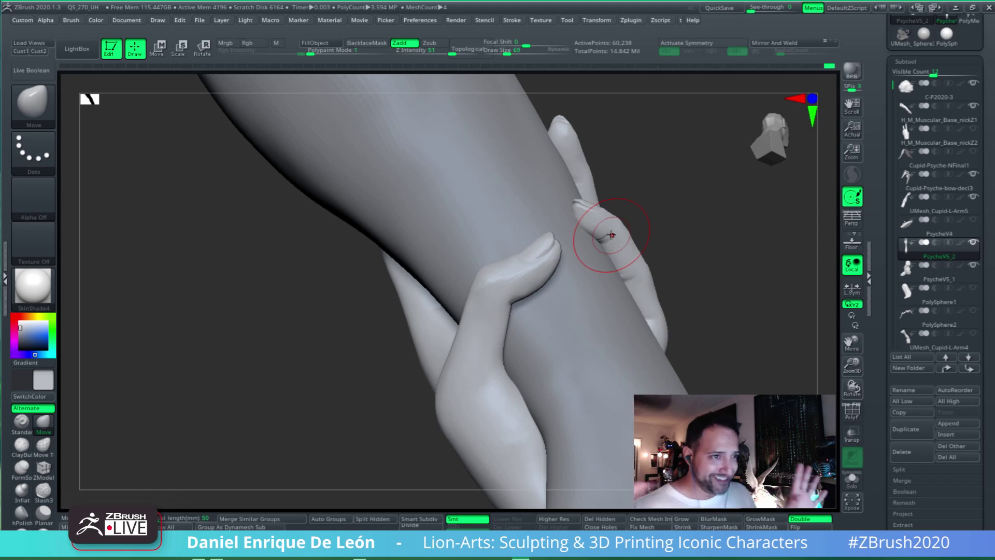
pyautogui.moveTo(574, 272)
pyautogui.mouseDown(button='right')
pyautogui.moveTo(552, 289)
pyautogui.moveTo(613, 286)
pyautogui.moveTo(632, 262)
pyautogui.moveTo(633, 311)
pyautogui.moveTo(628, 295)
pyautogui.moveTo(687, 298)
pyautogui.moveTo(562, 311)
pyautogui.mouseUp(button='right')
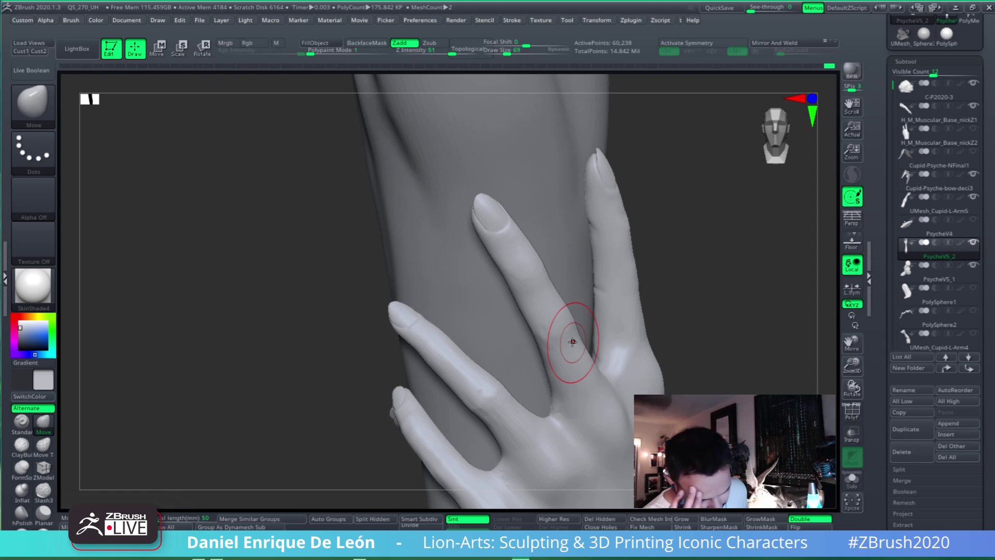
pyautogui.moveTo(548, 288); pyautogui.dragTo(609, 311, button='right')
pyautogui.keyDown('alt'); pyautogui.moveTo(562, 437); pyautogui.dragTo(557, 332, button='right'); pyautogui.keyUp('alt')
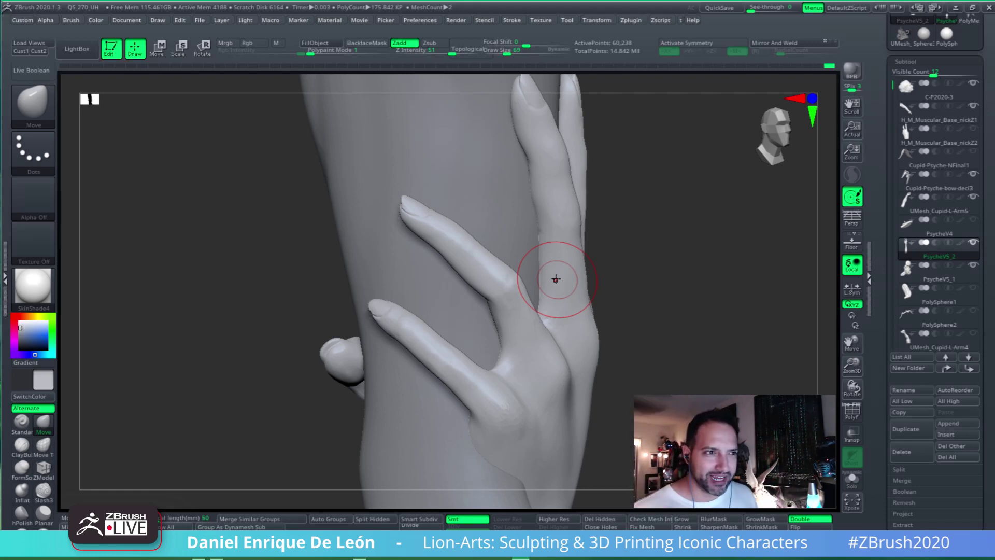
pyautogui.moveTo(662, 309)
pyautogui.mouseDown()
pyautogui.moveTo(597, 318)
pyautogui.moveTo(661, 311)
pyautogui.moveTo(617, 334)
pyautogui.moveTo(604, 362)
pyautogui.moveTo(595, 345)
pyautogui.mouseUp()
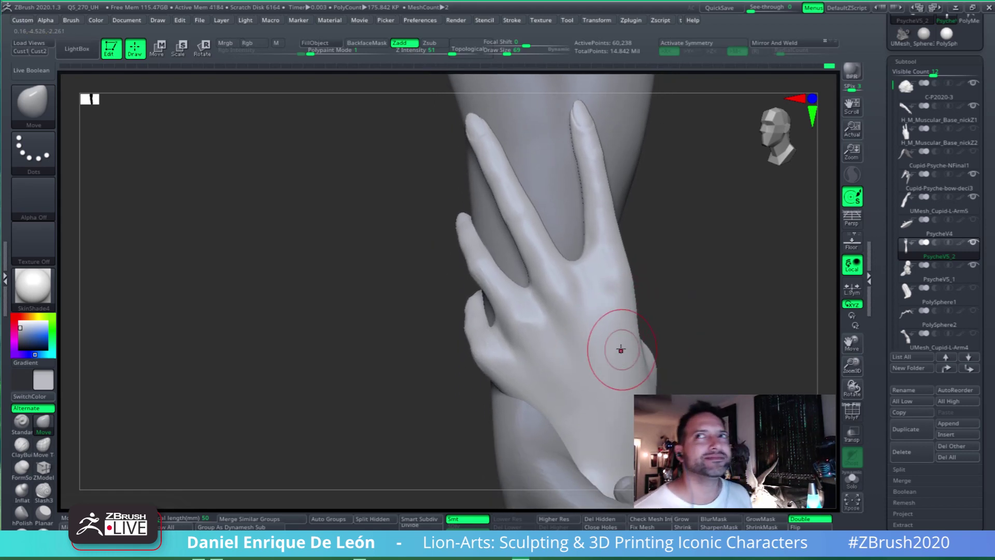
pyautogui.moveTo(615, 382)
pyautogui.mouseDown()
pyautogui.moveTo(615, 366)
pyautogui.moveTo(577, 366)
pyautogui.moveTo(614, 325)
pyautogui.mouseUp()
pyautogui.moveTo(613, 326)
pyautogui.mouseDown(button='right')
pyautogui.moveTo(565, 348)
pyautogui.moveTo(520, 333)
pyautogui.moveTo(592, 296)
pyautogui.moveTo(579, 299)
pyautogui.moveTo(557, 349)
pyautogui.moveTo(558, 306)
pyautogui.mouseUp(button='right')
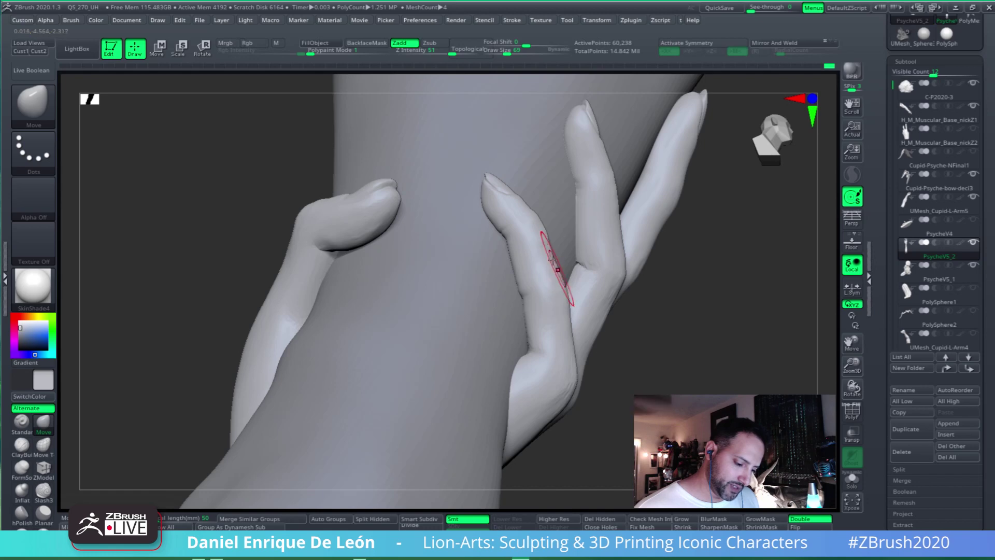
pyautogui.moveTo(552, 262); pyautogui.dragTo(539, 288, button='right')
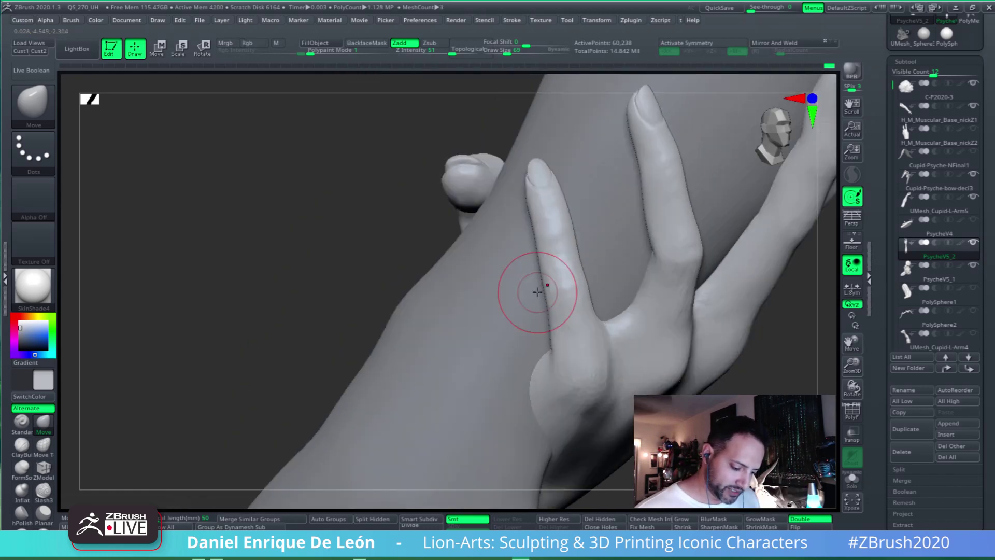
# Smooth the surface along Psyche's little finger and the outer side of the hand below it
pyautogui.moveTo(575, 248)
pyautogui.mouseDown(button='right')
pyautogui.moveTo(598, 279)
pyautogui.moveTo(569, 327)
pyautogui.moveTo(569, 349)
pyautogui.mouseUp(button='right')
pyautogui.press('shift')
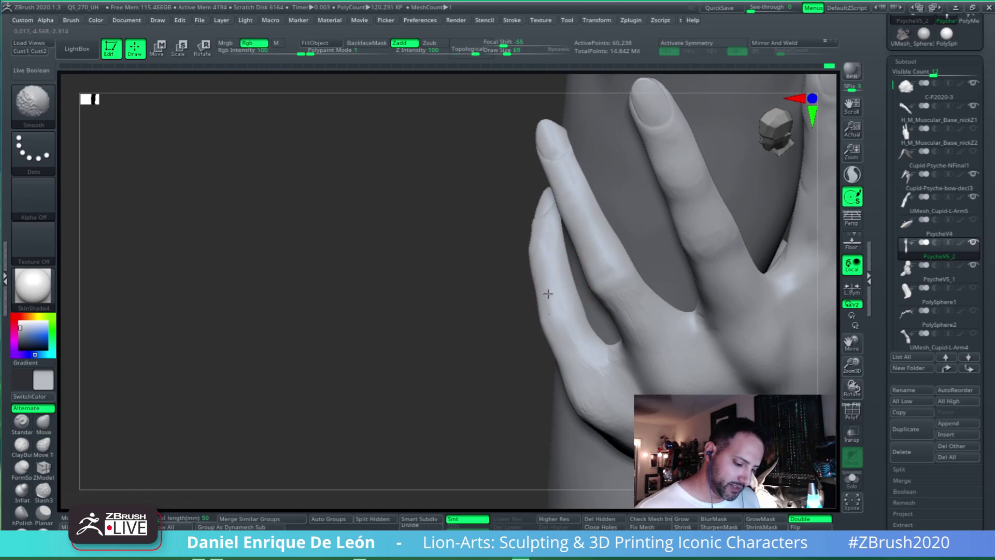
pyautogui.moveTo(539, 293); pyautogui.dragTo(573, 337, button='right')
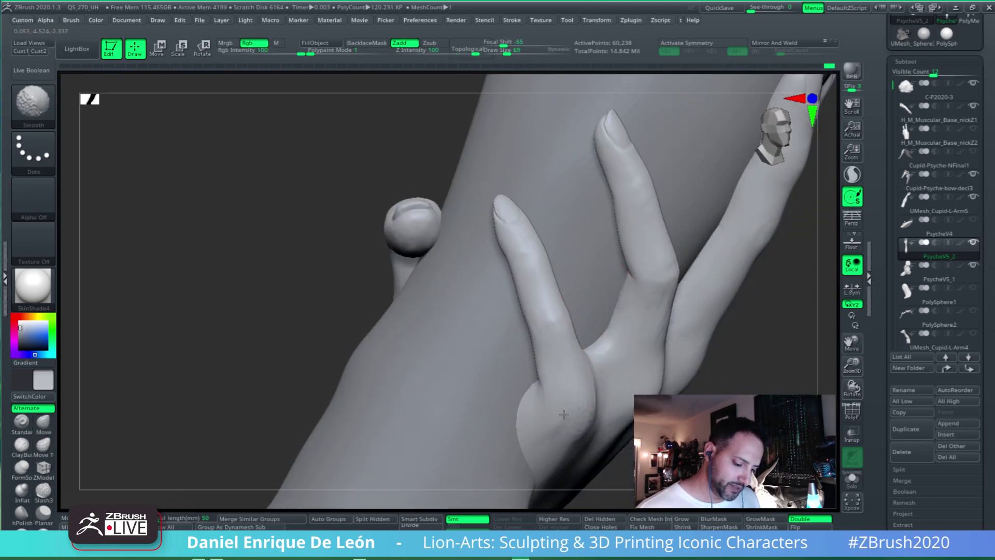
pyautogui.moveTo(595, 390)
pyautogui.mouseDown(button='right')
pyautogui.moveTo(607, 400)
pyautogui.moveTo(579, 391)
pyautogui.moveTo(570, 369)
pyautogui.moveTo(580, 395)
pyautogui.moveTo(640, 330)
pyautogui.moveTo(535, 357)
pyautogui.mouseUp(button='right')
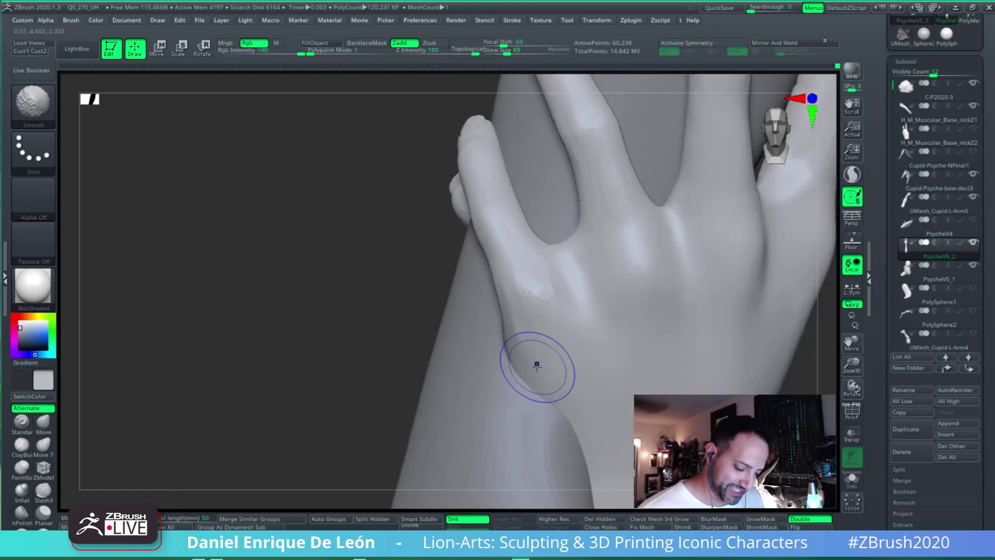
pyautogui.moveTo(635, 322)
pyautogui.mouseDown(button='right')
pyautogui.moveTo(623, 364)
pyautogui.moveTo(666, 328)
pyautogui.moveTo(730, 356)
pyautogui.moveTo(570, 293)
pyautogui.mouseUp(button='right')
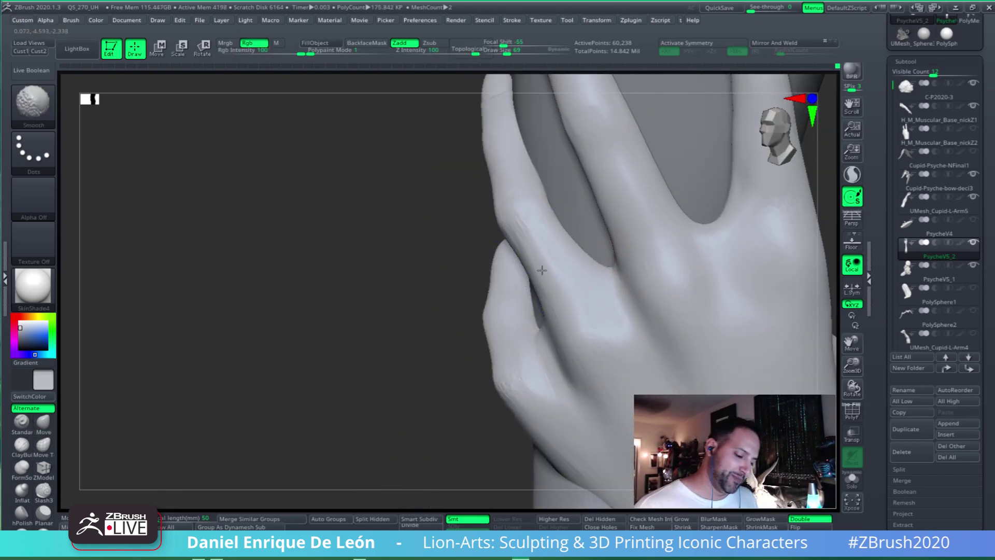
pyautogui.moveTo(544, 238)
pyautogui.mouseDown(button='right')
pyautogui.moveTo(573, 271)
pyautogui.moveTo(498, 247)
pyautogui.mouseUp(button='right')
pyautogui.moveTo(498, 247)
pyautogui.keyDown('shift'); pyautogui.mouseDown()
pyautogui.moveTo(507, 289)
pyautogui.moveTo(536, 317)
pyautogui.mouseUp(); pyautogui.keyUp('shift')
pyautogui.moveTo(540, 320)
pyautogui.keyDown('shift'); pyautogui.mouseDown()
pyautogui.moveTo(571, 344)
pyautogui.moveTo(574, 372)
pyautogui.mouseUp(); pyautogui.keyUp('shift')
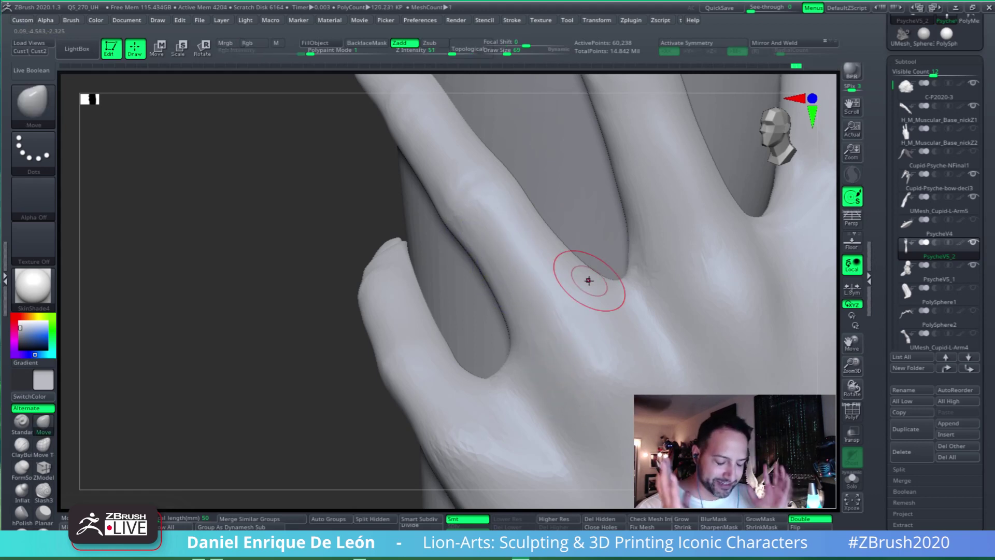
# Smooth the little finger's knuckle and the adjoining outer edge of the back of the hand
pyautogui.moveTo(588, 279)
pyautogui.mouseDown(button='right')
pyautogui.moveTo(632, 395)
pyautogui.moveTo(599, 359)
pyautogui.moveTo(599, 300)
pyautogui.moveTo(549, 338)
pyautogui.moveTo(558, 346)
pyautogui.mouseUp(button='right')
pyautogui.keyDown('shift'); pyautogui.moveTo(558, 347); pyautogui.dragTo(564, 344); pyautogui.keyUp('shift')
pyautogui.moveTo(565, 344); pyautogui.dragTo(622, 335, button='right')
pyautogui.moveTo(503, 370)
pyautogui.keyDown('shift'); pyautogui.mouseDown()
pyautogui.moveTo(508, 381)
pyautogui.moveTo(484, 356)
pyautogui.moveTo(515, 356)
pyautogui.mouseUp(); pyautogui.keyUp('shift')
pyautogui.moveTo(515, 356); pyautogui.dragTo(561, 340, button='right')
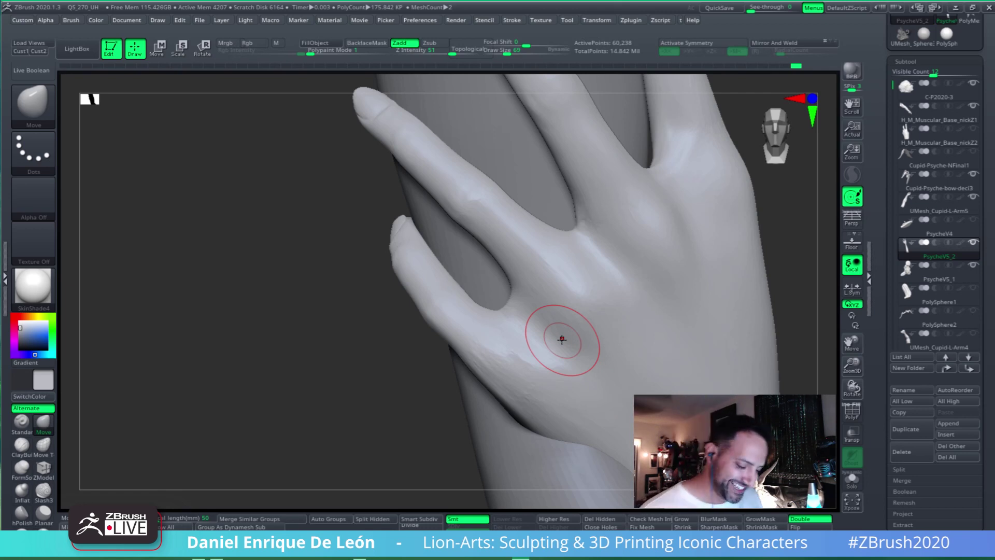
pyautogui.moveTo(624, 333)
pyautogui.mouseDown(button='right')
pyautogui.moveTo(604, 348)
pyautogui.moveTo(609, 340)
pyautogui.moveTo(624, 350)
pyautogui.moveTo(540, 406)
pyautogui.moveTo(603, 372)
pyautogui.moveTo(600, 328)
pyautogui.moveTo(584, 304)
pyautogui.moveTo(556, 290)
pyautogui.moveTo(604, 269)
pyautogui.moveTo(582, 285)
pyautogui.mouseUp(button='right')
pyautogui.press('shift')
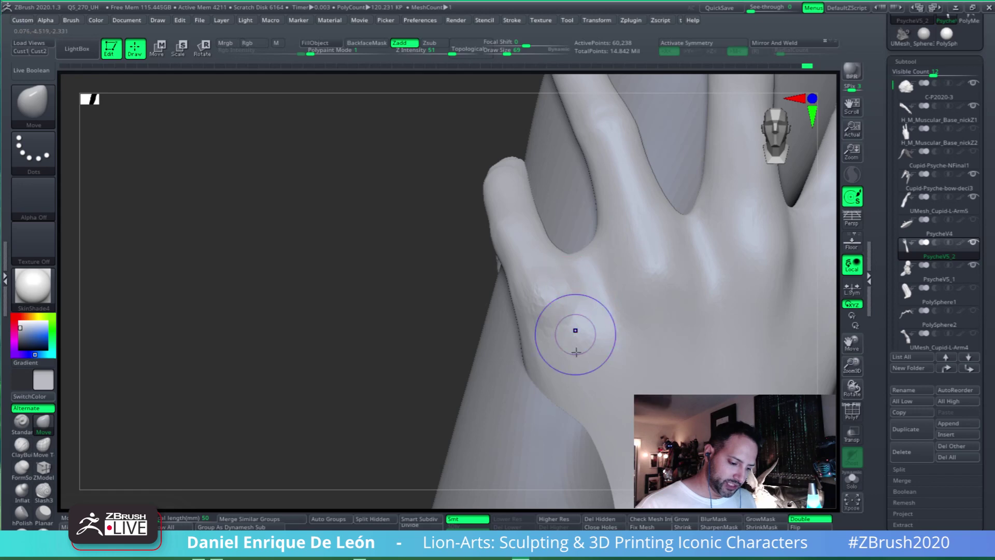
pyautogui.press('shift')
pyautogui.moveTo(559, 331)
pyautogui.mouseDown(button='right')
pyautogui.moveTo(557, 344)
pyautogui.moveTo(593, 349)
pyautogui.moveTo(612, 338)
pyautogui.mouseUp(button='right')
# Switch to the Standard brush and set its Draw Size to 103
pyautogui.click(21, 421)
pyautogui.moveTo(655, 291)
pyautogui.mouseDown(button='right')
pyautogui.moveTo(637, 331)
pyautogui.moveTo(589, 328)
pyautogui.moveTo(655, 329)
pyautogui.moveTo(605, 324)
pyautogui.mouseUp(button='right')
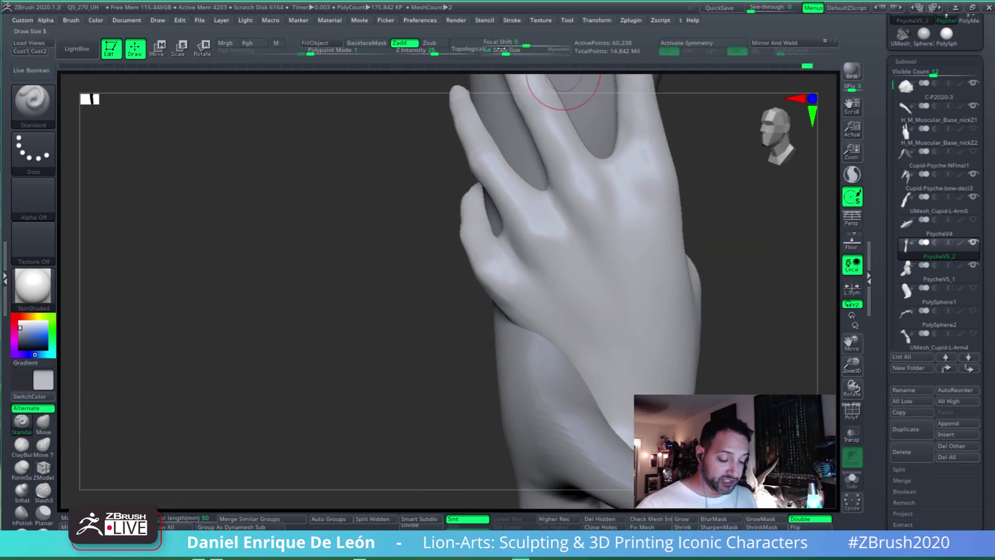
pyautogui.moveTo(505, 50); pyautogui.dragTo(512, 49)
# Select the H_M_Muscular_Base_nickZ1 subtool and adjust the gripping hand's edge at Psyche's wrist with Move Topological at Draw Size 148
pyautogui.keyDown('alt'); pyautogui.click(595, 395); pyautogui.keyUp('alt')
pyautogui.moveTo(595, 396); pyautogui.dragTo(635, 342, button='right')
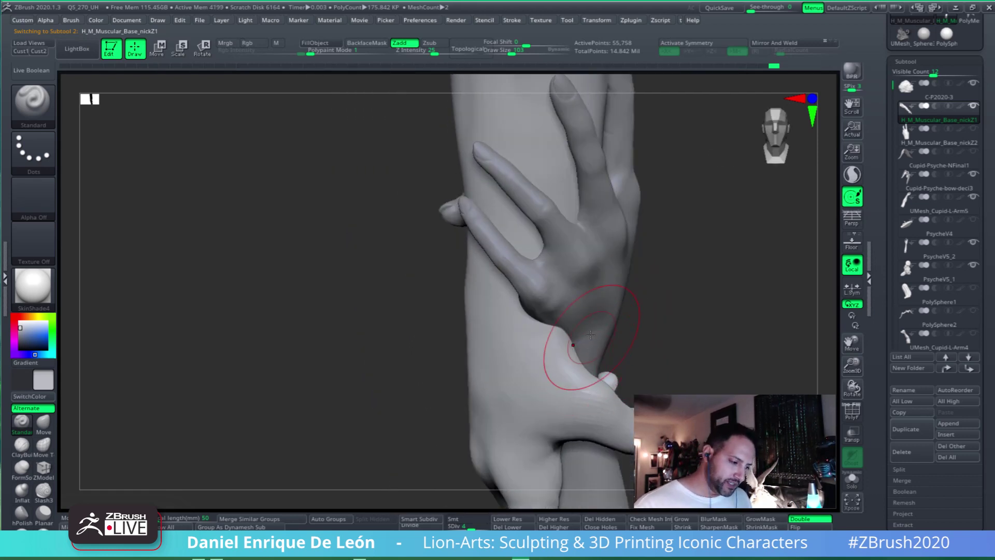
pyautogui.click(43, 444)
pyautogui.moveTo(595, 362)
pyautogui.keyDown('alt'); pyautogui.mouseDown(button='right')
pyautogui.moveTo(599, 389)
pyautogui.moveTo(596, 368)
pyautogui.mouseUp(button='right'); pyautogui.keyUp('alt')
pyautogui.moveTo(511, 50); pyautogui.dragTo(518, 50)
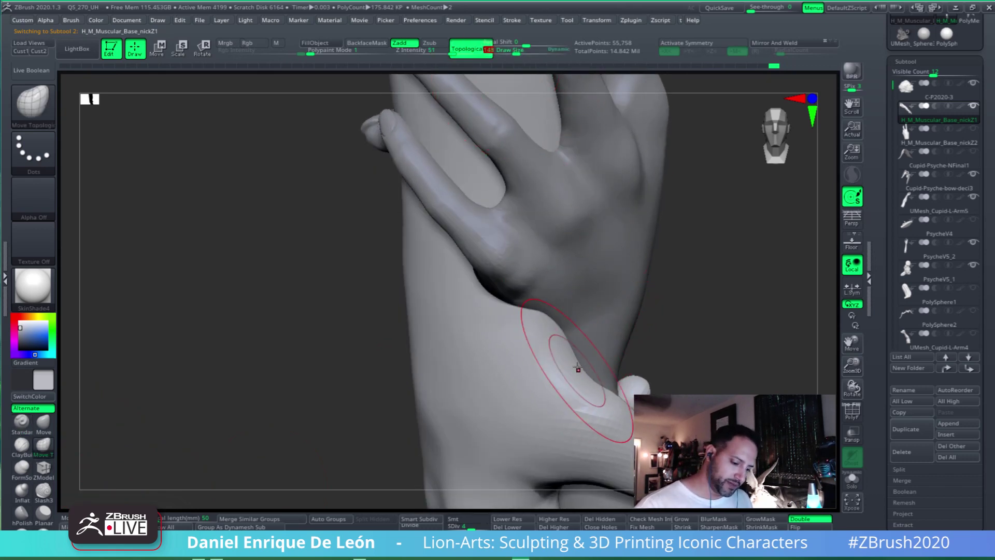
pyautogui.moveTo(585, 326); pyautogui.dragTo(521, 299, button='right')
pyautogui.moveTo(522, 299)
pyautogui.mouseDown()
pyautogui.moveTo(506, 303)
pyautogui.moveTo(511, 333)
pyautogui.moveTo(503, 291)
pyautogui.moveTo(518, 327)
pyautogui.moveTo(512, 304)
pyautogui.mouseUp()
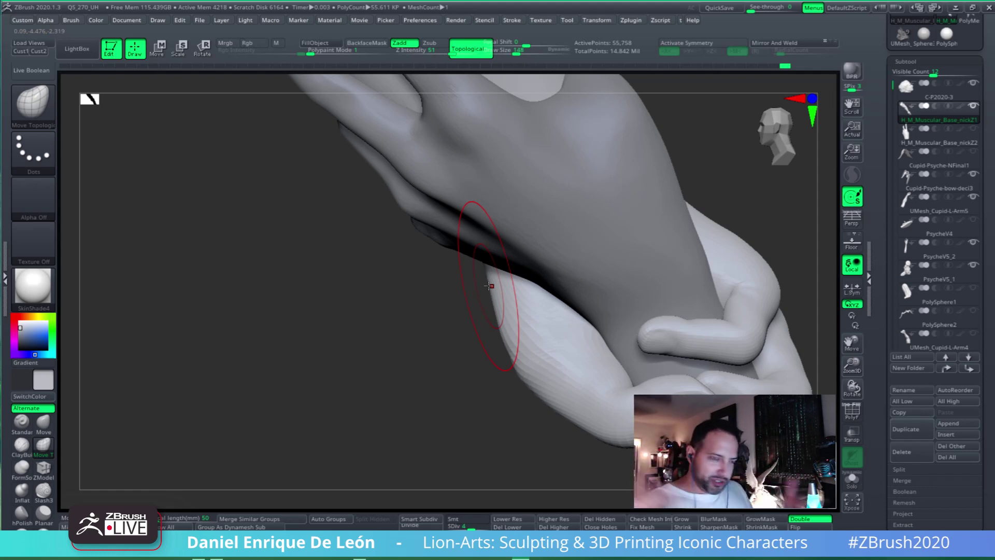
pyautogui.keyDown('alt'); pyautogui.moveTo(695, 369); pyautogui.dragTo(654, 280, button='right'); pyautogui.keyUp('alt')
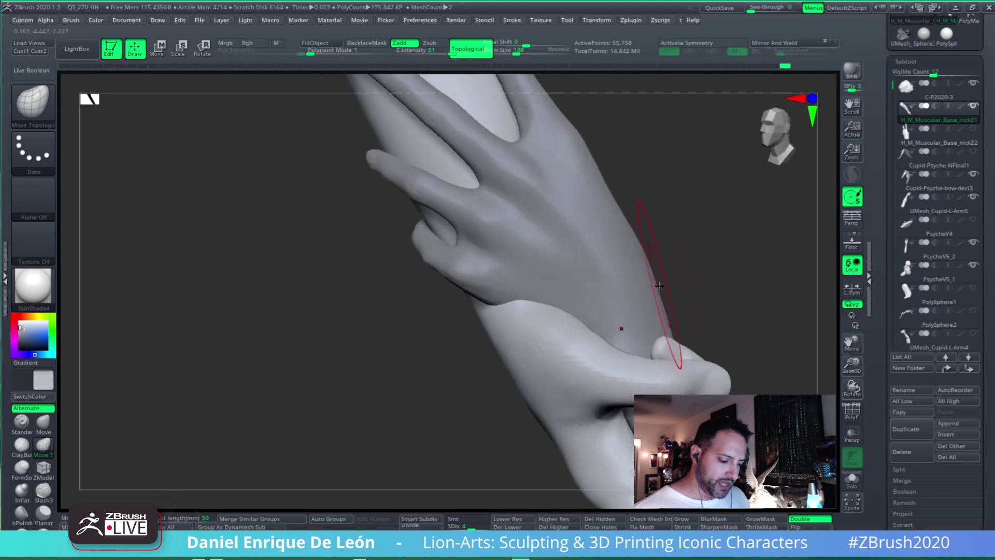
pyautogui.moveTo(620, 328)
pyautogui.mouseDown(button='right')
pyautogui.moveTo(633, 295)
pyautogui.moveTo(688, 289)
pyautogui.moveTo(708, 257)
pyautogui.mouseUp(button='right')
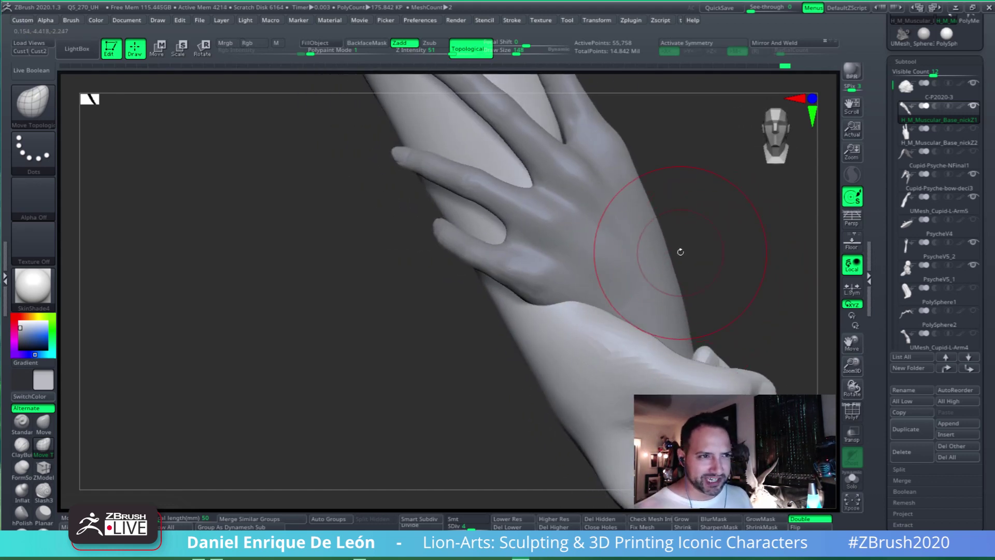
pyautogui.moveTo(650, 263)
pyautogui.mouseDown(button='right')
pyautogui.moveTo(631, 271)
pyautogui.moveTo(638, 261)
pyautogui.moveTo(635, 275)
pyautogui.moveTo(654, 280)
pyautogui.moveTo(667, 252)
pyautogui.moveTo(686, 255)
pyautogui.mouseUp(button='right')
# Make PsycheV5_2 the active subtool again and set the Standard brush to Draw Size 58
pyautogui.keyDown('alt'); pyautogui.click(631, 284); pyautogui.keyUp('alt')
pyautogui.moveTo(570, 282); pyautogui.dragTo(542, 285, button='right')
pyautogui.moveTo(542, 285)
pyautogui.keyDown('ctrl'); pyautogui.mouseDown(button='right')
pyautogui.moveTo(544, 317)
pyautogui.moveTo(700, 295)
pyautogui.moveTo(613, 318)
pyautogui.moveTo(633, 322)
pyautogui.mouseUp(button='right'); pyautogui.keyUp('ctrl')
pyautogui.click(510, 52)
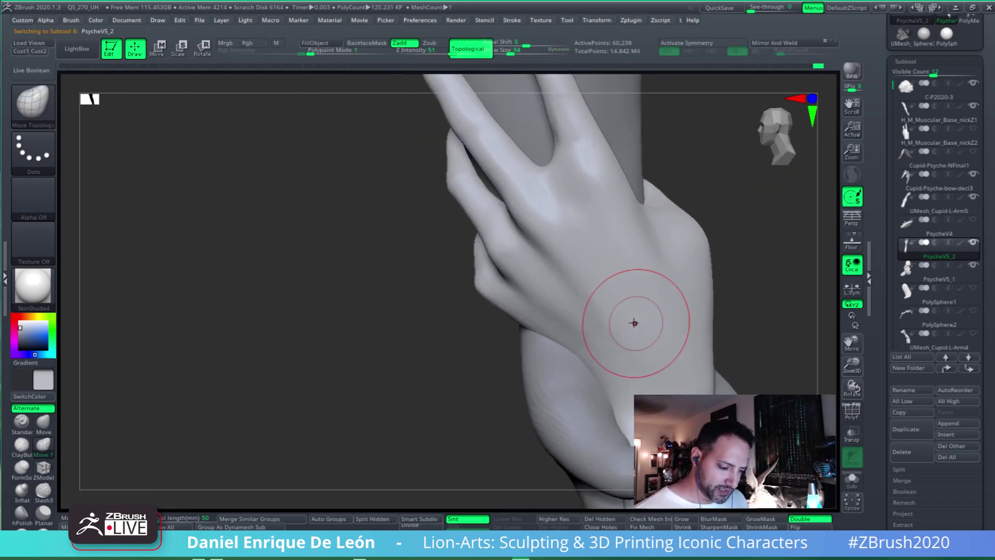
pyautogui.click(21, 421)
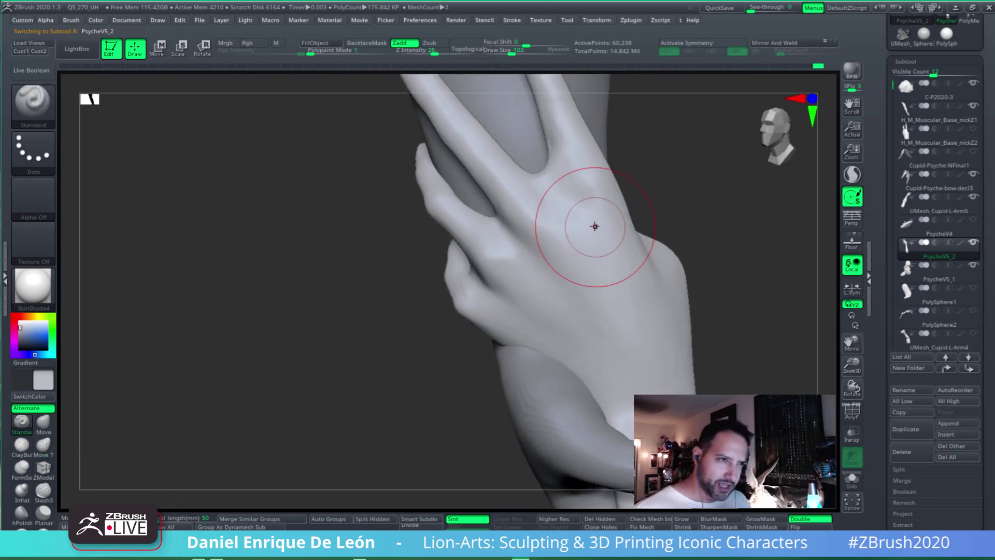
pyautogui.moveTo(595, 224)
pyautogui.mouseDown(button='right')
pyautogui.moveTo(550, 155)
pyautogui.moveTo(534, 101)
pyautogui.mouseUp(button='right')
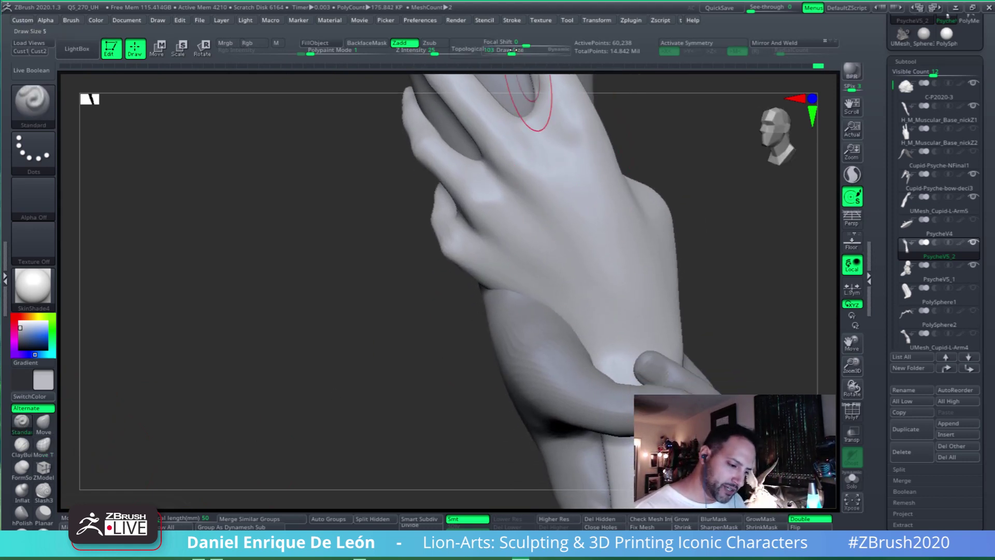
pyautogui.keyDown('ctrl'); pyautogui.moveTo(538, 238); pyautogui.dragTo(543, 236, button='right'); pyautogui.keyUp('ctrl')
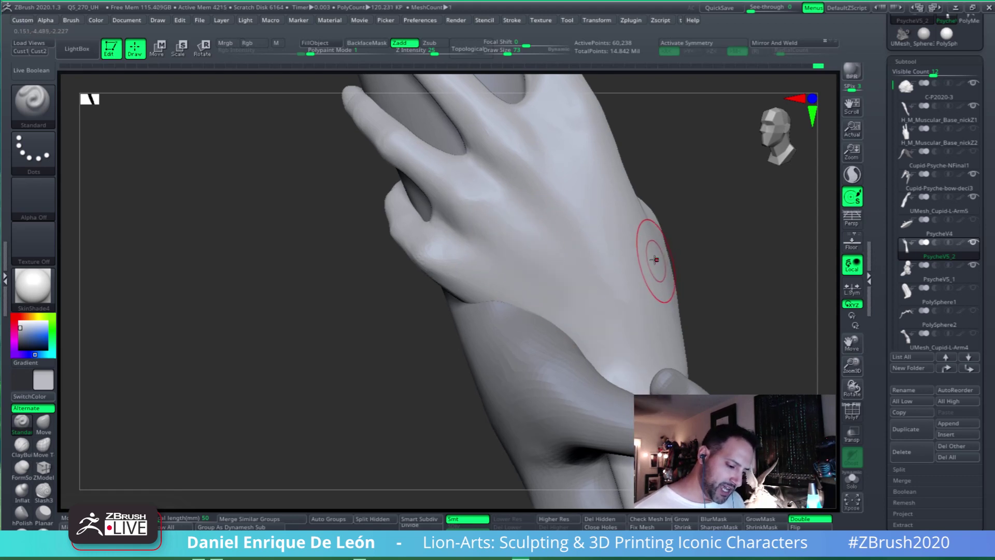
pyautogui.moveTo(650, 256); pyautogui.dragTo(628, 258, button='right')
pyautogui.moveTo(507, 53); pyautogui.dragTo(503, 59)
# Sculpt subtle tendon forms on the back of Psyche's hand, from the knuckles toward the wrist
pyautogui.moveTo(570, 192)
pyautogui.mouseDown(button='right')
pyautogui.moveTo(597, 178)
pyautogui.moveTo(590, 197)
pyautogui.mouseUp(button='right')
pyautogui.moveTo(598, 265); pyautogui.dragTo(622, 287, button='right')
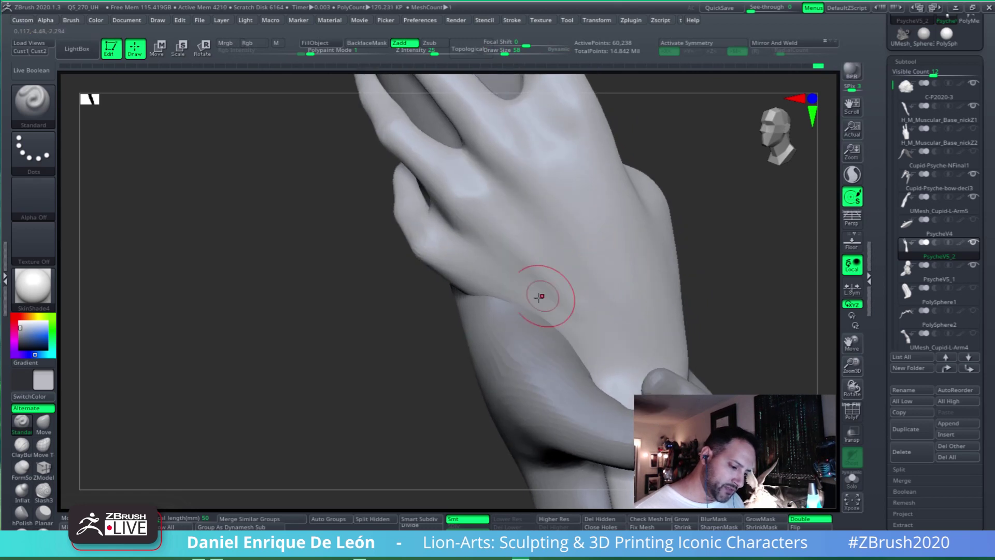
pyautogui.moveTo(585, 251)
pyautogui.mouseDown(button='right')
pyautogui.moveTo(629, 250)
pyautogui.moveTo(651, 202)
pyautogui.moveTo(637, 223)
pyautogui.mouseUp(button='right')
pyautogui.moveTo(575, 362)
pyautogui.mouseDown(button='right')
pyautogui.moveTo(591, 306)
pyautogui.moveTo(593, 340)
pyautogui.mouseUp(button='right')
pyautogui.moveTo(604, 404)
pyautogui.mouseDown(button='right')
pyautogui.moveTo(577, 291)
pyautogui.moveTo(517, 224)
pyautogui.mouseUp(button='right')
pyautogui.moveTo(637, 317)
pyautogui.mouseDown(button='right')
pyautogui.moveTo(681, 324)
pyautogui.moveTo(668, 332)
pyautogui.mouseUp(button='right')
# Smooth the sculpted forms on the back of Psyche's hand toward the wrist
pyautogui.press('shift')
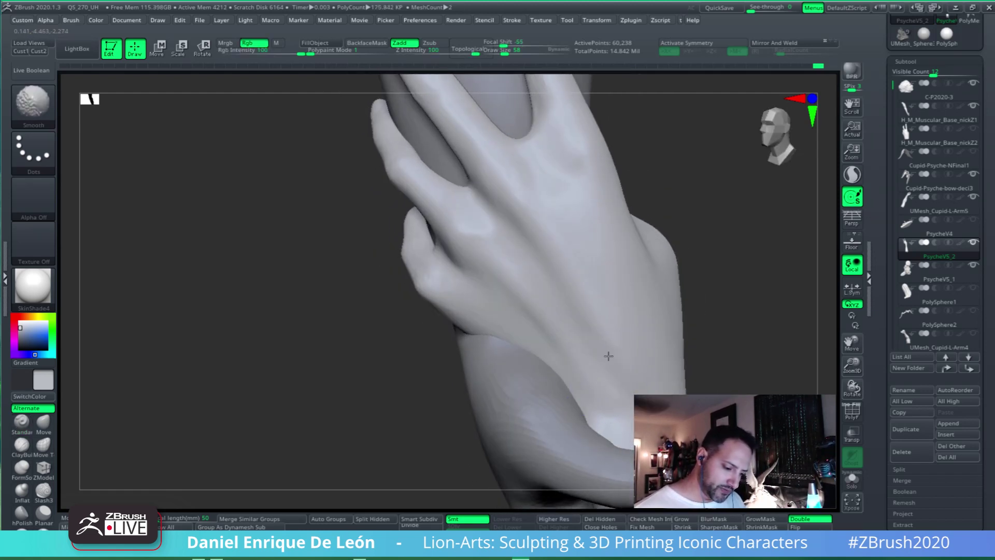
pyautogui.moveTo(583, 394)
pyautogui.mouseDown(button='right')
pyautogui.moveTo(604, 231)
pyautogui.moveTo(644, 300)
pyautogui.moveTo(590, 322)
pyautogui.moveTo(637, 295)
pyautogui.moveTo(626, 300)
pyautogui.mouseUp(button='right')
pyautogui.moveTo(624, 395); pyautogui.dragTo(677, 333, button='right')
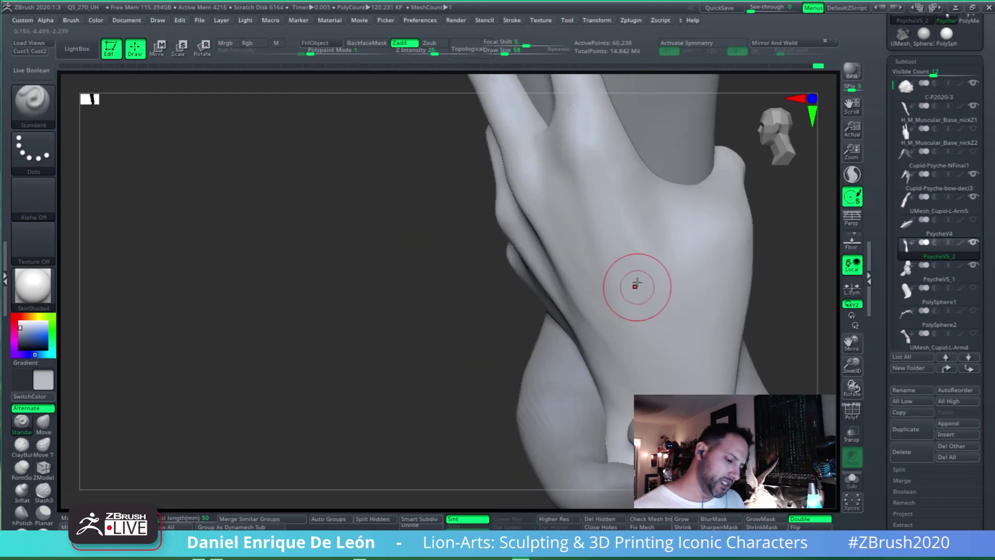
pyautogui.moveTo(635, 285); pyautogui.dragTo(597, 295, button='right')
pyautogui.moveTo(635, 347); pyautogui.dragTo(583, 308, button='right')
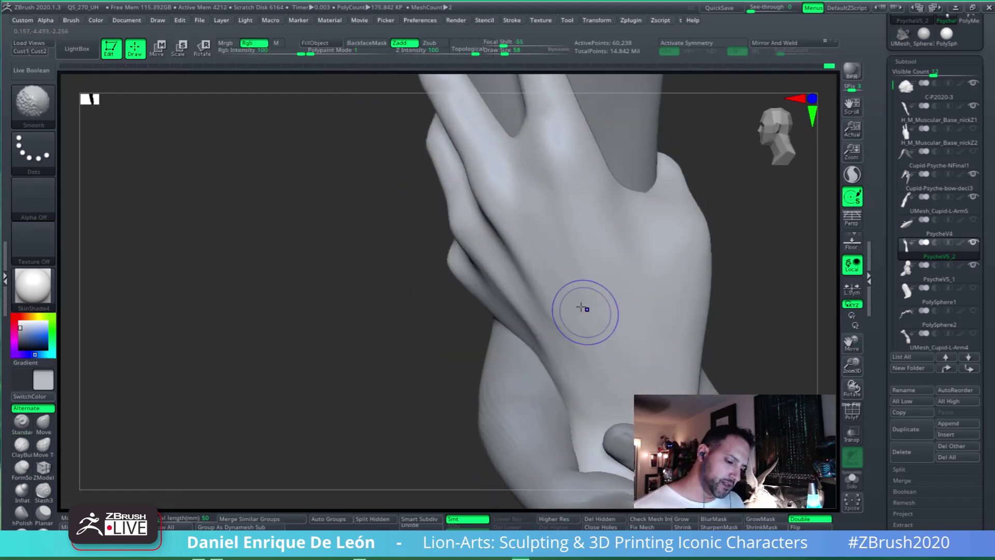
pyautogui.keyDown('shift'); pyautogui.moveTo(562, 294); pyautogui.dragTo(551, 341); pyautogui.keyUp('shift')
pyautogui.keyDown('alt'); pyautogui.moveTo(685, 327); pyautogui.dragTo(670, 333, button='right'); pyautogui.keyUp('alt')
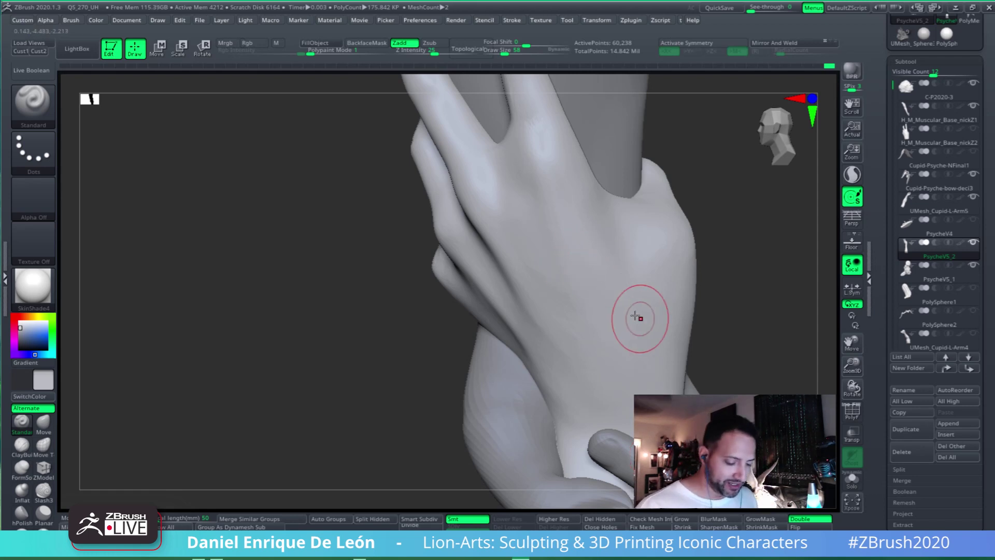
# Refine the back of the hand with the Standard brush and smooth around the index finger's knuckle and base
pyautogui.moveTo(640, 327)
pyautogui.mouseDown()
pyautogui.moveTo(637, 260)
pyautogui.moveTo(546, 295)
pyautogui.mouseUp()
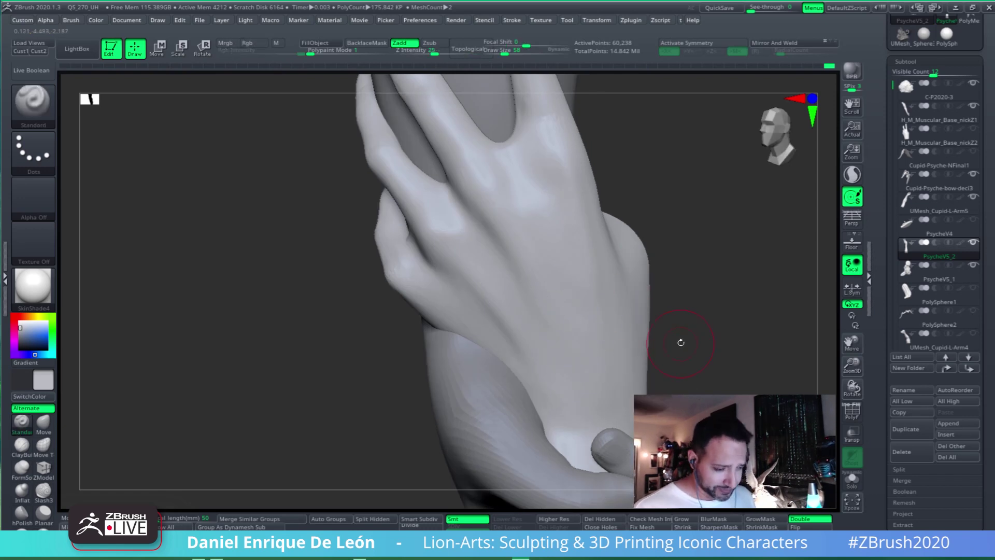
pyautogui.moveTo(617, 311)
pyautogui.mouseDown(button='right')
pyautogui.moveTo(577, 322)
pyautogui.moveTo(597, 318)
pyautogui.moveTo(573, 262)
pyautogui.moveTo(555, 267)
pyautogui.moveTo(539, 193)
pyautogui.moveTo(558, 182)
pyautogui.moveTo(542, 177)
pyautogui.moveTo(557, 204)
pyautogui.moveTo(531, 196)
pyautogui.moveTo(555, 207)
pyautogui.moveTo(561, 173)
pyautogui.moveTo(544, 186)
pyautogui.moveTo(568, 196)
pyautogui.mouseUp(button='right')
pyautogui.press('shift')
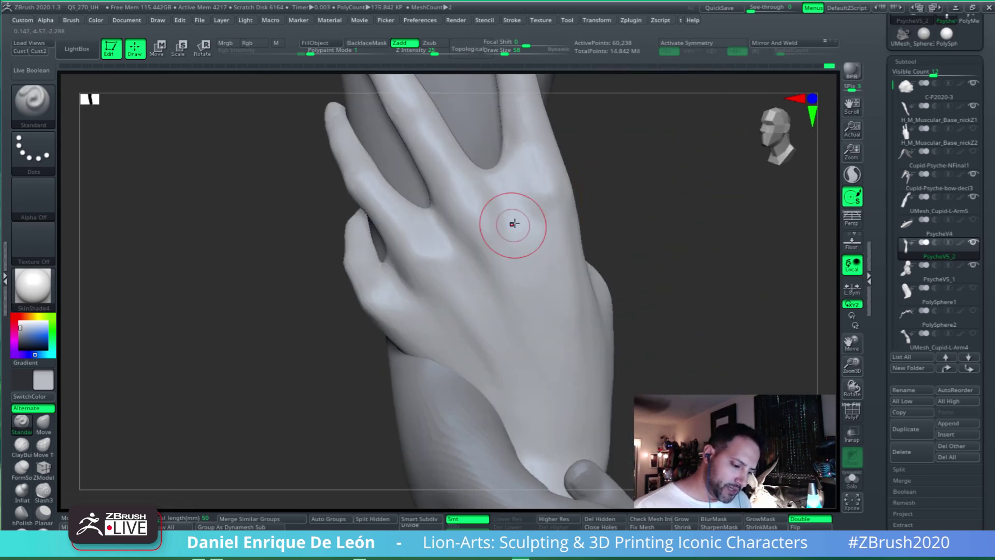
pyautogui.moveTo(513, 224); pyautogui.dragTo(573, 202, button='right')
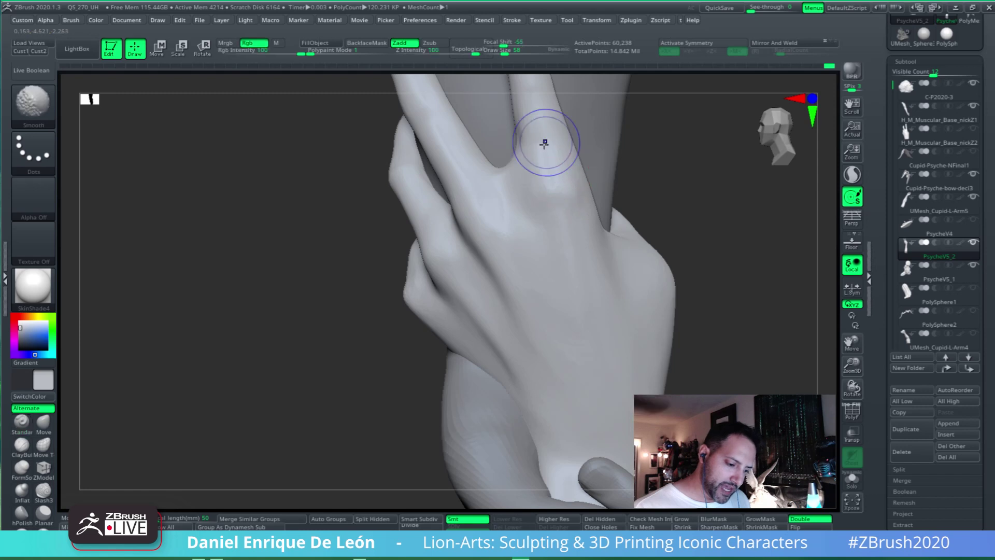
pyautogui.moveTo(544, 147)
pyautogui.mouseDown(button='right')
pyautogui.moveTo(581, 276)
pyautogui.moveTo(589, 264)
pyautogui.mouseUp(button='right')
pyautogui.moveTo(579, 259)
pyautogui.keyDown('shift'); pyautogui.mouseDown()
pyautogui.moveTo(570, 245)
pyautogui.moveTo(585, 235)
pyautogui.mouseUp(); pyautogui.keyUp('shift')
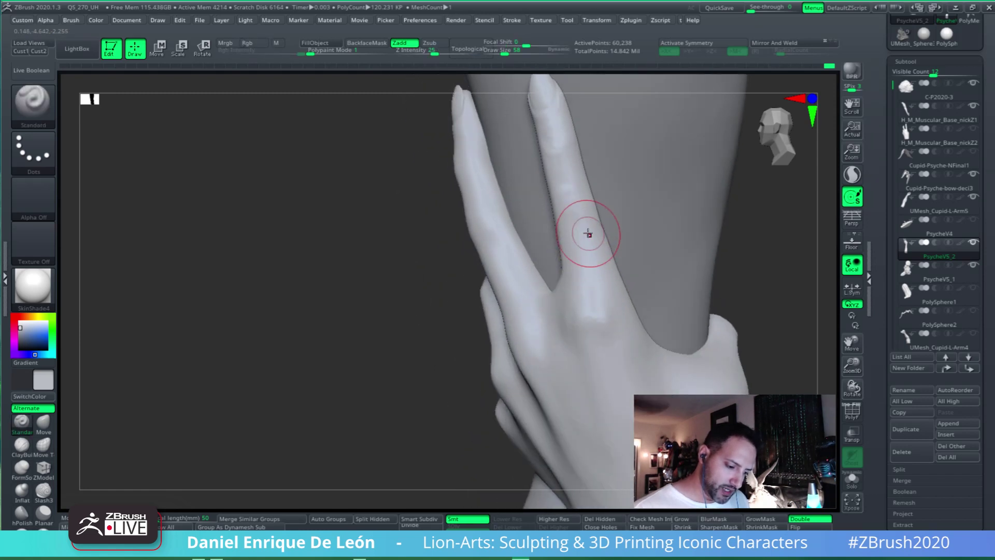
# Set the brush to Draw Size 73 and smooth the back of Psyche's hand toward the wrist
pyautogui.moveTo(588, 233)
pyautogui.mouseDown(button='right')
pyautogui.moveTo(581, 256)
pyautogui.moveTo(597, 266)
pyautogui.moveTo(635, 231)
pyautogui.moveTo(604, 249)
pyautogui.moveTo(644, 288)
pyautogui.moveTo(642, 327)
pyautogui.moveTo(629, 264)
pyautogui.moveTo(661, 241)
pyautogui.moveTo(644, 251)
pyautogui.moveTo(630, 233)
pyautogui.moveTo(642, 233)
pyautogui.moveTo(610, 240)
pyautogui.moveTo(602, 158)
pyautogui.mouseUp(button='right')
pyautogui.moveTo(504, 54); pyautogui.dragTo(510, 54)
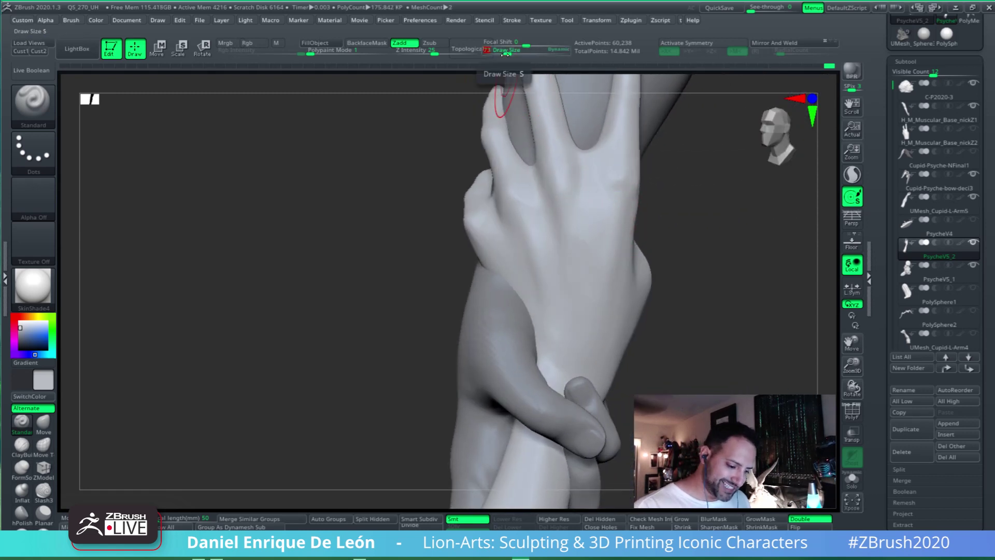
pyautogui.moveTo(511, 73)
pyautogui.mouseDown(button='right')
pyautogui.moveTo(596, 228)
pyautogui.moveTo(582, 173)
pyautogui.moveTo(615, 185)
pyautogui.moveTo(626, 247)
pyautogui.moveTo(600, 263)
pyautogui.moveTo(573, 240)
pyautogui.mouseUp(button='right')
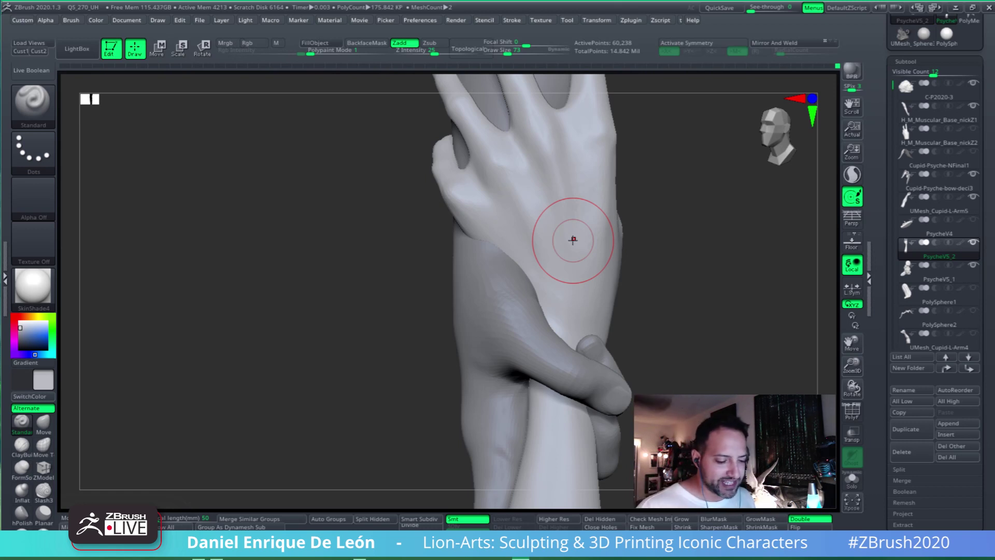
pyautogui.moveTo(545, 304)
pyautogui.keyDown('alt'); pyautogui.mouseDown(button='right')
pyautogui.moveTo(553, 248)
pyautogui.moveTo(564, 278)
pyautogui.moveTo(599, 310)
pyautogui.moveTo(516, 308)
pyautogui.mouseUp(button='right'); pyautogui.keyUp('alt')
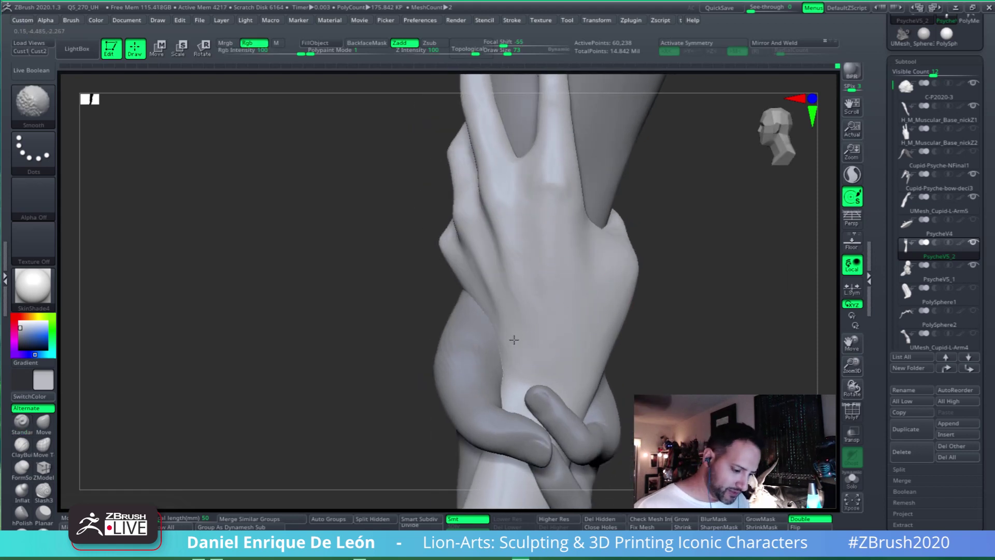
# Switch to the Move brush at Draw Size 69 and adjust Psyche's wrist beneath the gripping fingers
pyautogui.moveTo(573, 351)
pyautogui.mouseDown(button='right')
pyautogui.moveTo(600, 277)
pyautogui.moveTo(622, 344)
pyautogui.moveTo(593, 266)
pyautogui.moveTo(604, 279)
pyautogui.moveTo(118, 456)
pyautogui.mouseUp(button='right')
pyautogui.click(46, 422)
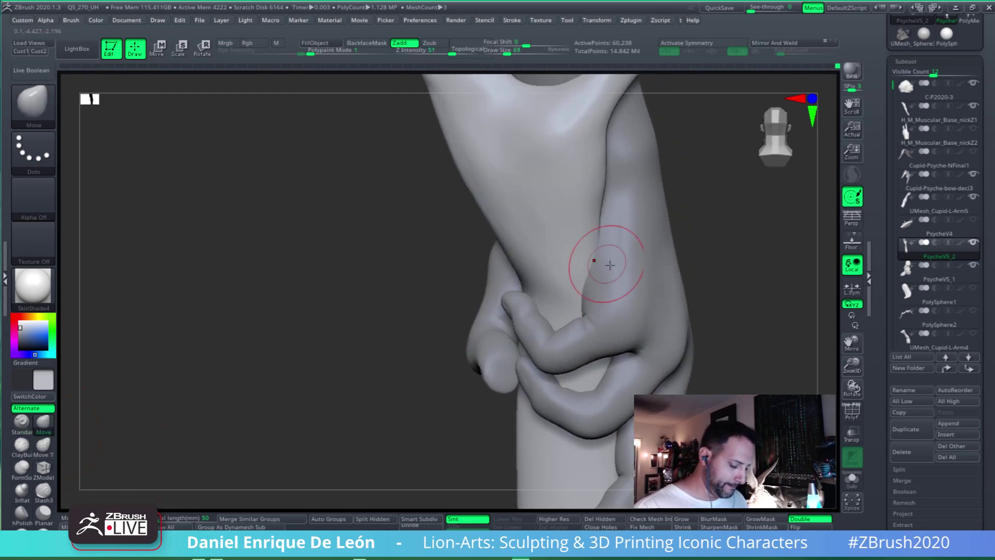
pyautogui.moveTo(536, 289)
pyautogui.mouseDown(button='right')
pyautogui.moveTo(559, 301)
pyautogui.moveTo(573, 289)
pyautogui.moveTo(541, 228)
pyautogui.mouseUp(button='right')
pyautogui.press('shift')
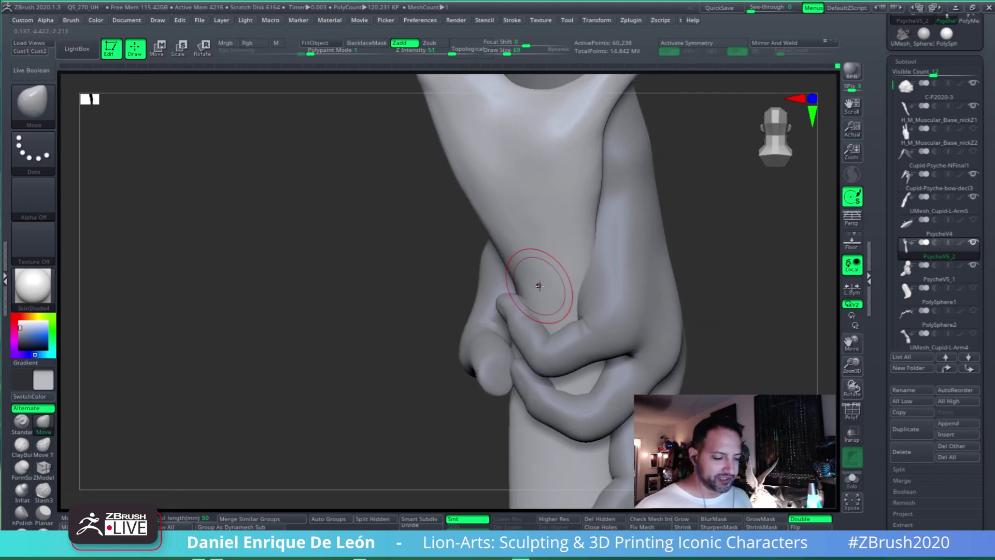
# Turn on Transparency, enlarge the brush to Draw Size 137 and refine the palm side of Psyche's wrist with Move and Smooth
pyautogui.moveTo(621, 278)
pyautogui.mouseDown(button='right')
pyautogui.moveTo(607, 301)
pyautogui.moveTo(596, 296)
pyautogui.moveTo(591, 244)
pyautogui.moveTo(669, 308)
pyautogui.moveTo(663, 333)
pyautogui.moveTo(610, 359)
pyautogui.moveTo(565, 320)
pyautogui.moveTo(629, 327)
pyautogui.moveTo(601, 308)
pyautogui.moveTo(721, 251)
pyautogui.mouseUp(button='right')
pyautogui.click(852, 434)
pyautogui.moveTo(638, 311)
pyautogui.mouseDown(button='right')
pyautogui.moveTo(621, 288)
pyautogui.moveTo(629, 133)
pyautogui.moveTo(729, 317)
pyautogui.moveTo(697, 306)
pyautogui.moveTo(599, 325)
pyautogui.moveTo(702, 285)
pyautogui.moveTo(628, 335)
pyautogui.moveTo(570, 296)
pyautogui.moveTo(549, 202)
pyautogui.moveTo(550, 114)
pyautogui.mouseUp(button='right')
pyautogui.press('shift')
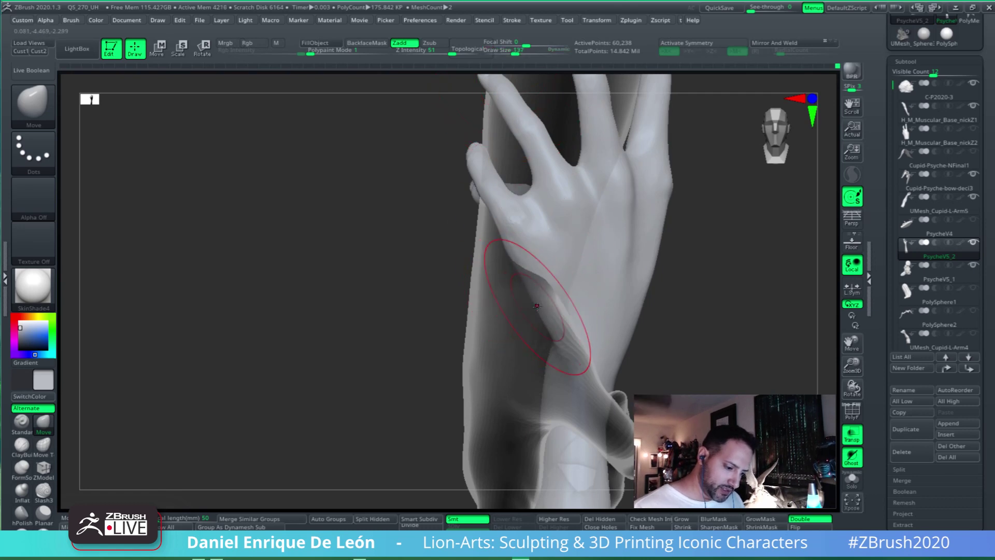
pyautogui.moveTo(537, 306); pyautogui.dragTo(642, 275, button='right')
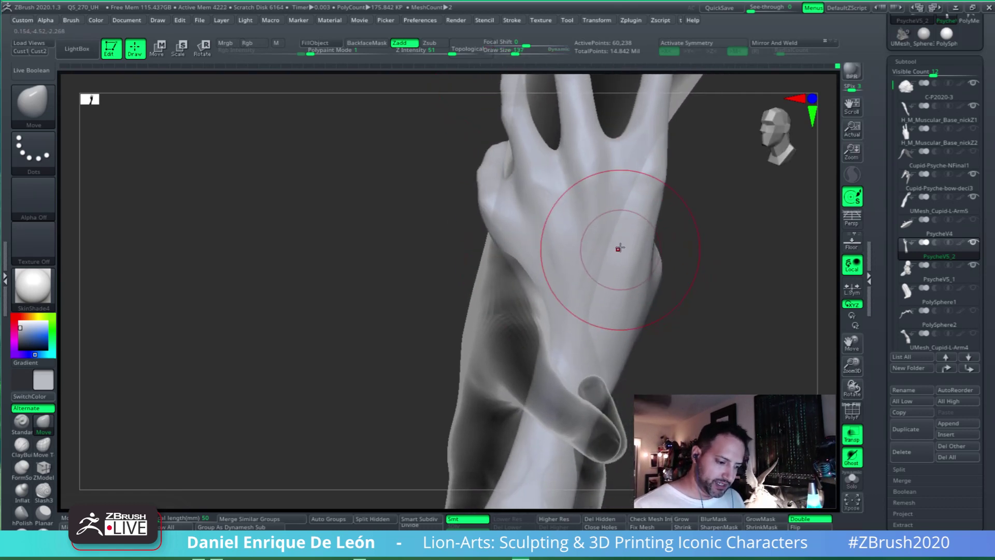
pyautogui.moveTo(577, 297); pyautogui.dragTo(484, 325, button='right')
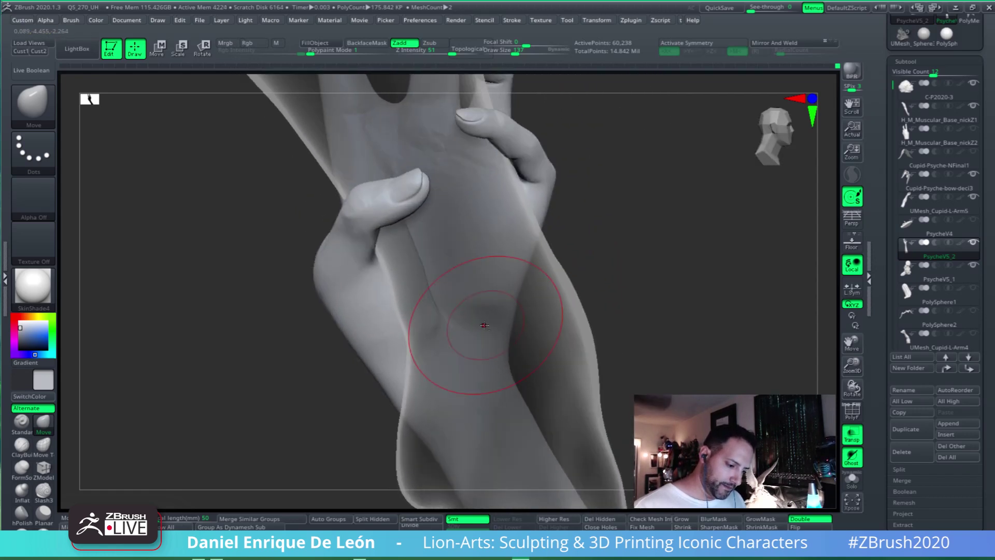
pyautogui.press('shift')
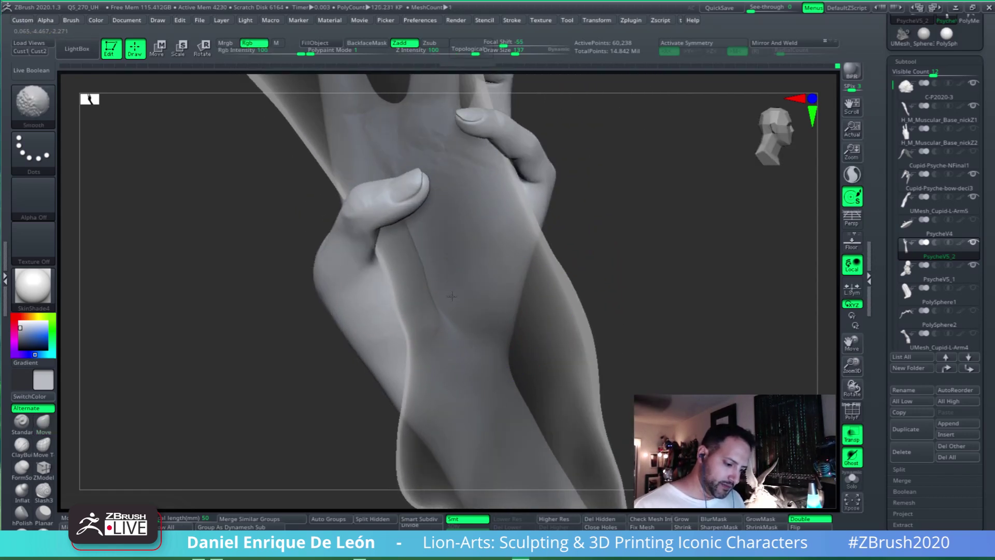
# Reveal the hidden parts of PsycheV5_2 and nudge the mesh slightly up the arm with a Transpose Move line along the hand
pyautogui.moveTo(452, 296)
pyautogui.mouseDown(button='right')
pyautogui.moveTo(524, 271)
pyautogui.moveTo(728, 269)
pyautogui.moveTo(592, 307)
pyautogui.moveTo(653, 313)
pyautogui.moveTo(567, 306)
pyautogui.moveTo(646, 247)
pyautogui.mouseUp(button='right')
pyautogui.hotkey('ctrl', 'shift')
pyautogui.moveTo(672, 306)
pyautogui.mouseDown(button='right')
pyautogui.moveTo(711, 304)
pyautogui.moveTo(706, 338)
pyautogui.moveTo(706, 277)
pyautogui.moveTo(647, 273)
pyautogui.moveTo(611, 219)
pyautogui.mouseUp(button='right')
pyautogui.click(157, 48)
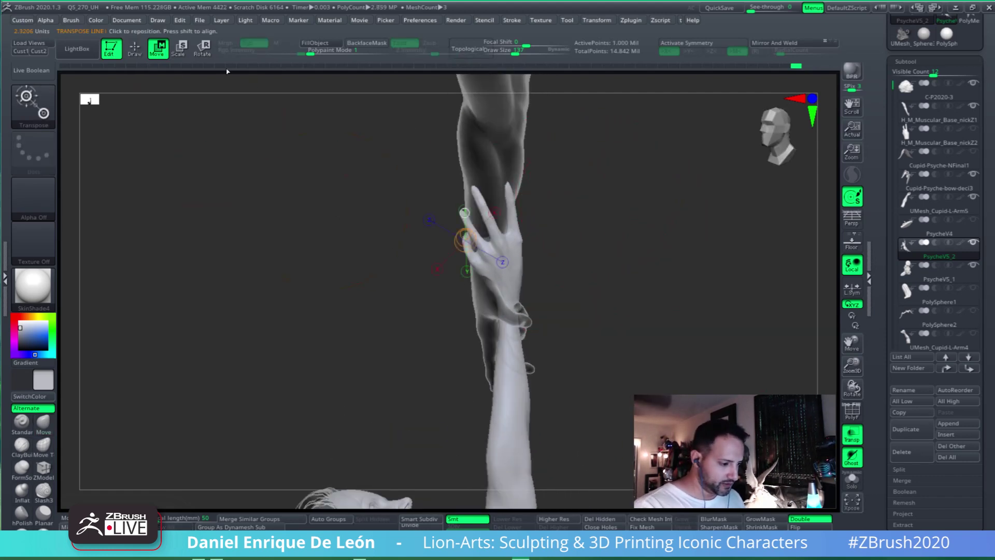
pyautogui.keyDown('ctrl'); pyautogui.moveTo(311, 106); pyautogui.dragTo(434, 122, button='right'); pyautogui.keyUp('ctrl')
pyautogui.moveTo(533, 366); pyautogui.dragTo(531, 203)
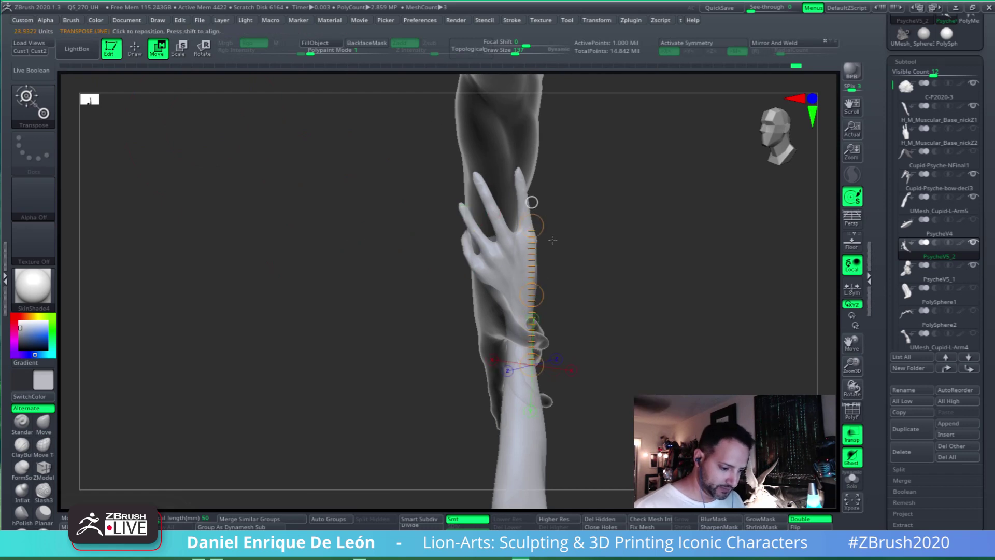
pyautogui.moveTo(534, 289); pyautogui.dragTo(533, 284)
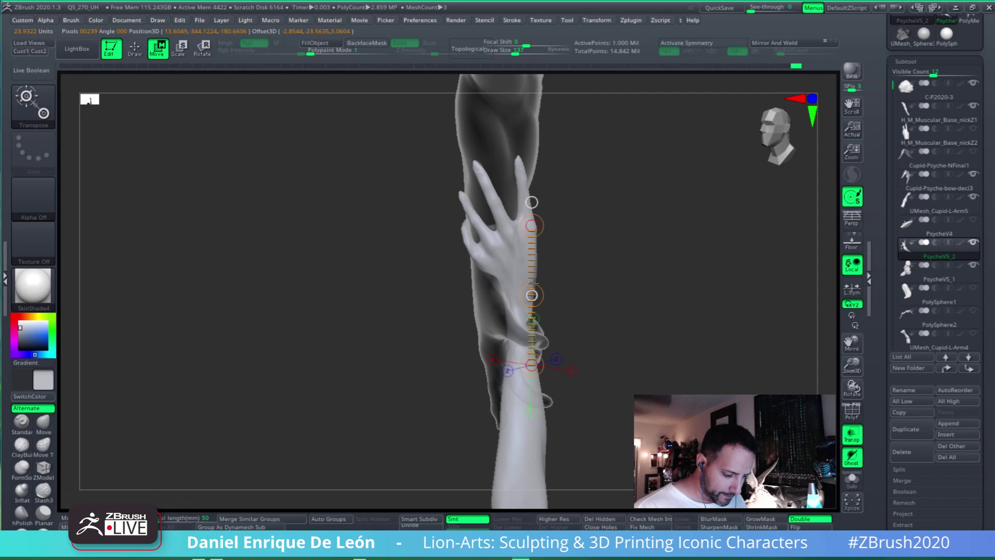
# Redraw the Transpose line straight down from Psyche's fingers to her wrist
pyautogui.moveTo(659, 235); pyautogui.dragTo(584, 241)
pyautogui.keyDown('shift'); pyautogui.moveTo(552, 175); pyautogui.dragTo(552, 324); pyautogui.keyUp('shift')
pyautogui.moveTo(609, 243); pyautogui.dragTo(519, 240)
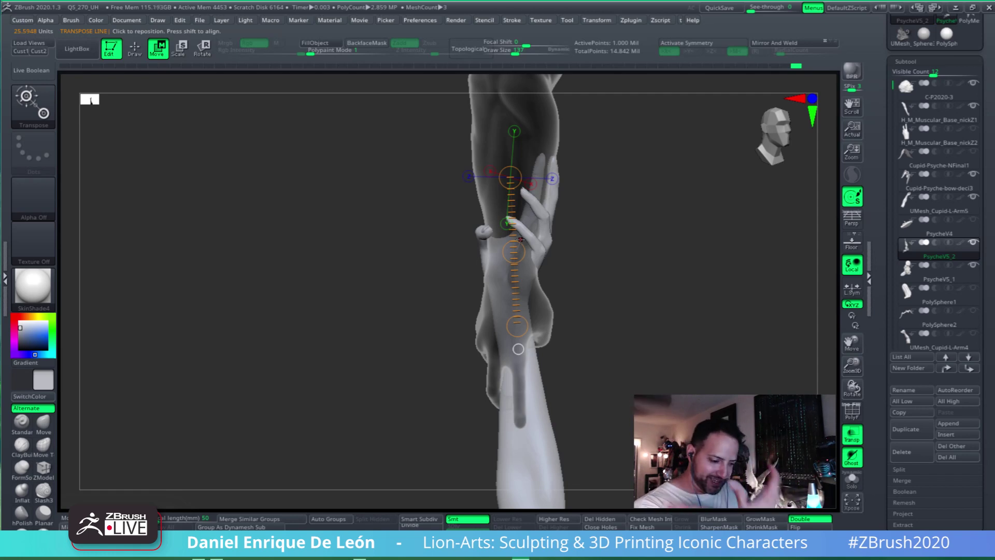
# Examine from all sides how the two hands and arms interlock, both with Transparency and with solid shading
pyautogui.moveTo(673, 259); pyautogui.dragTo(630, 302)
pyautogui.keyDown('ctrl'); pyautogui.moveTo(631, 302); pyautogui.dragTo(638, 292, button='right'); pyautogui.keyUp('ctrl')
pyautogui.moveTo(638, 291); pyautogui.dragTo(673, 255)
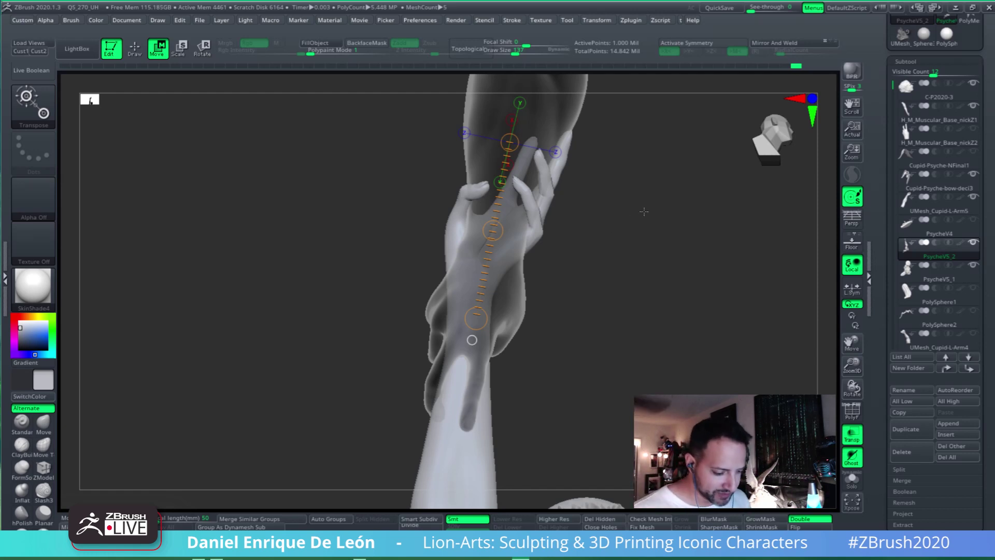
pyautogui.moveTo(644, 211); pyautogui.dragTo(659, 226)
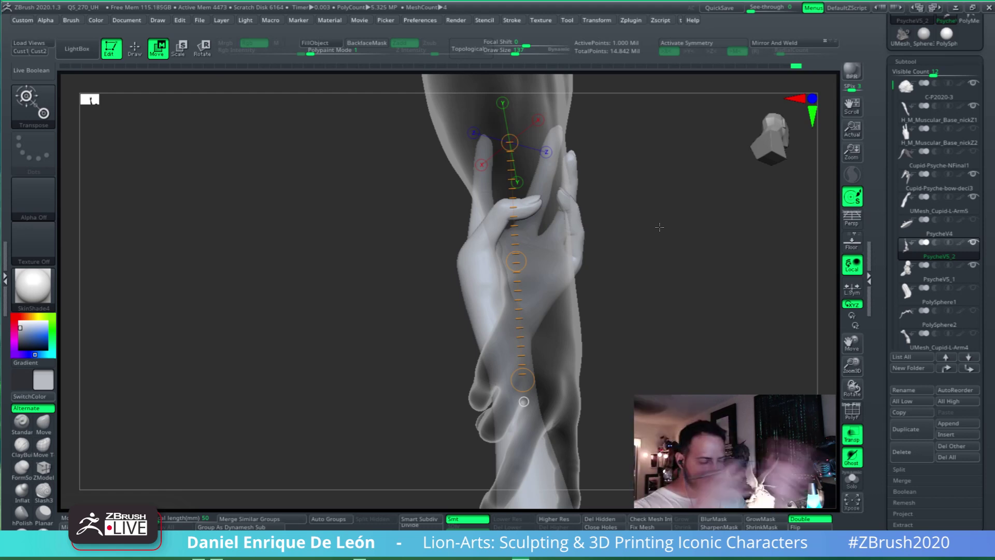
pyautogui.moveTo(659, 227); pyautogui.dragTo(625, 291)
pyautogui.moveTo(582, 330); pyautogui.dragTo(685, 259)
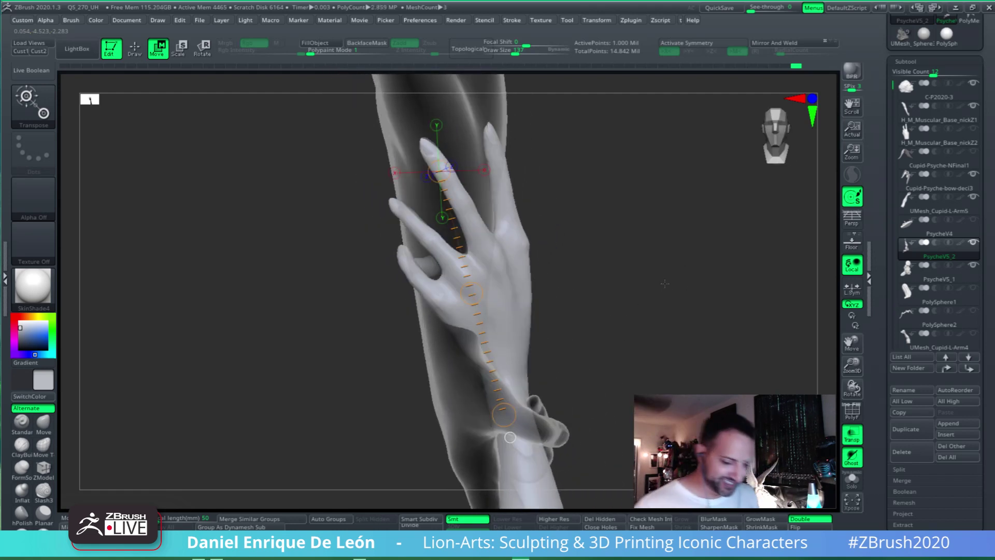
pyautogui.moveTo(665, 302); pyautogui.dragTo(655, 279)
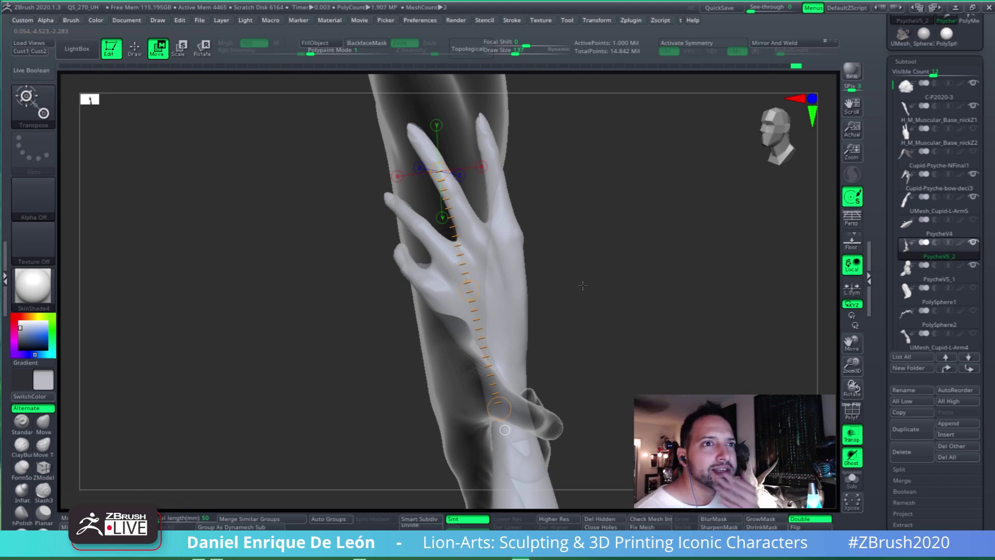
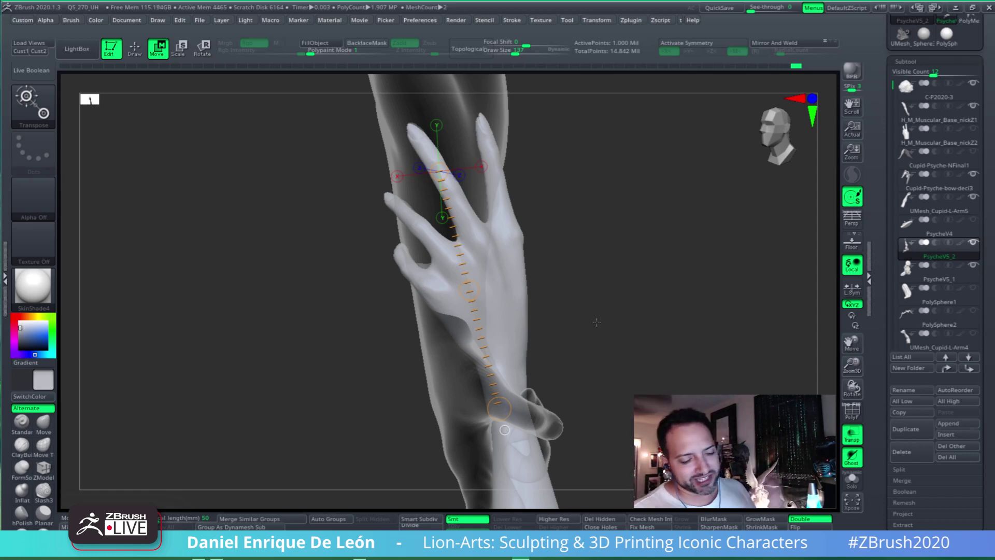
pyautogui.keyDown('alt'); pyautogui.moveTo(653, 317); pyautogui.dragTo(738, 281); pyautogui.keyUp('alt')
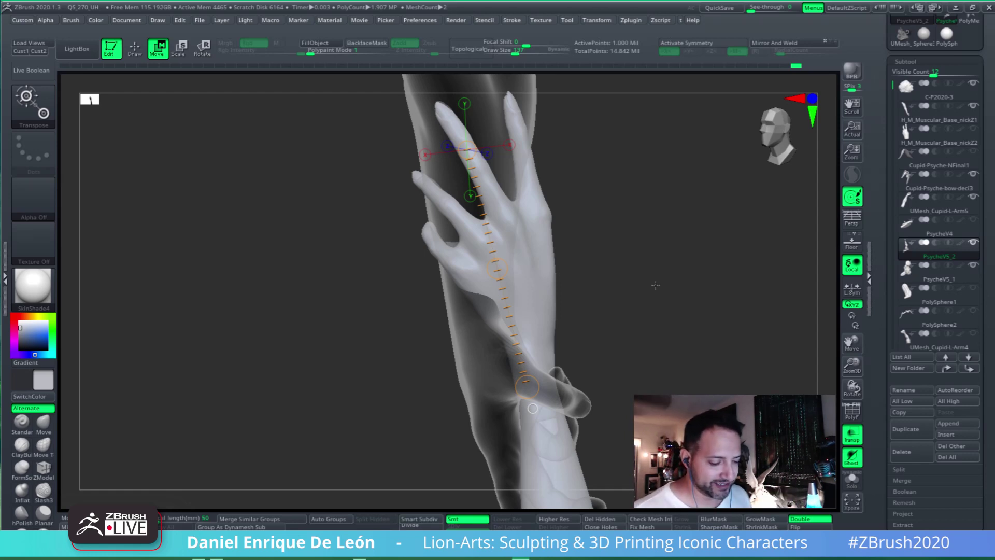
pyautogui.moveTo(655, 285); pyautogui.dragTo(658, 242)
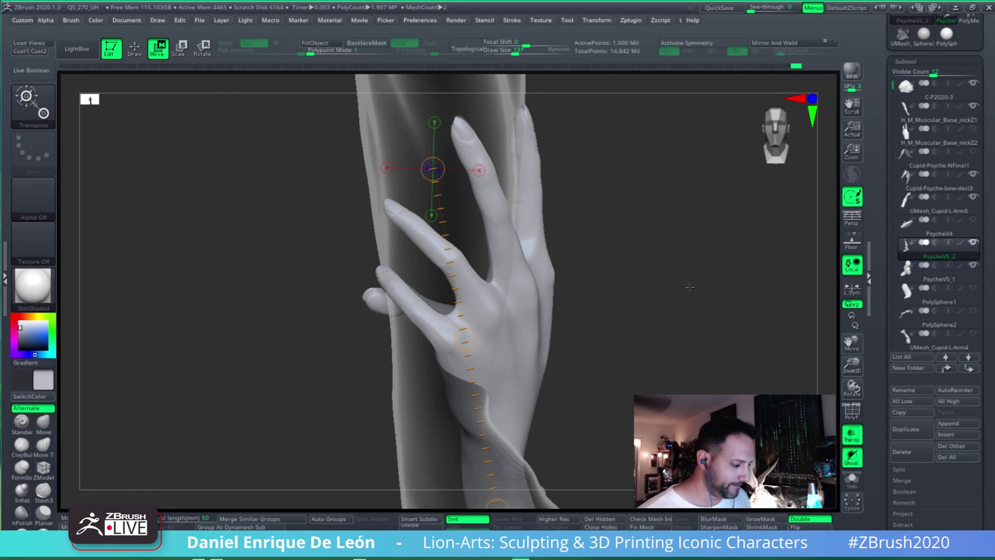
pyautogui.keyDown('alt'); pyautogui.moveTo(689, 355); pyautogui.dragTo(832, 336); pyautogui.keyUp('alt')
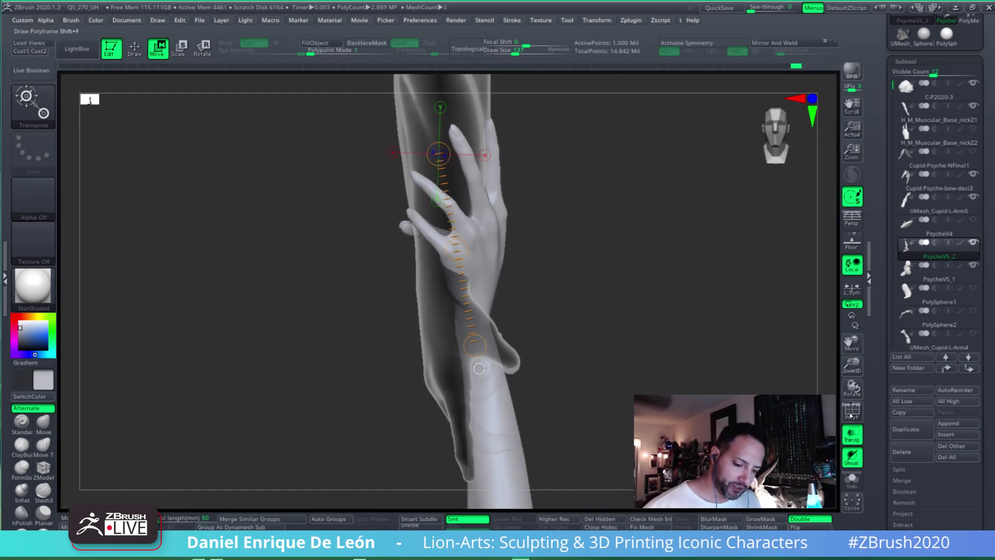
pyautogui.click(850, 435)
pyautogui.keyDown('alt'); pyautogui.moveTo(654, 243); pyautogui.dragTo(679, 307); pyautogui.keyUp('alt')
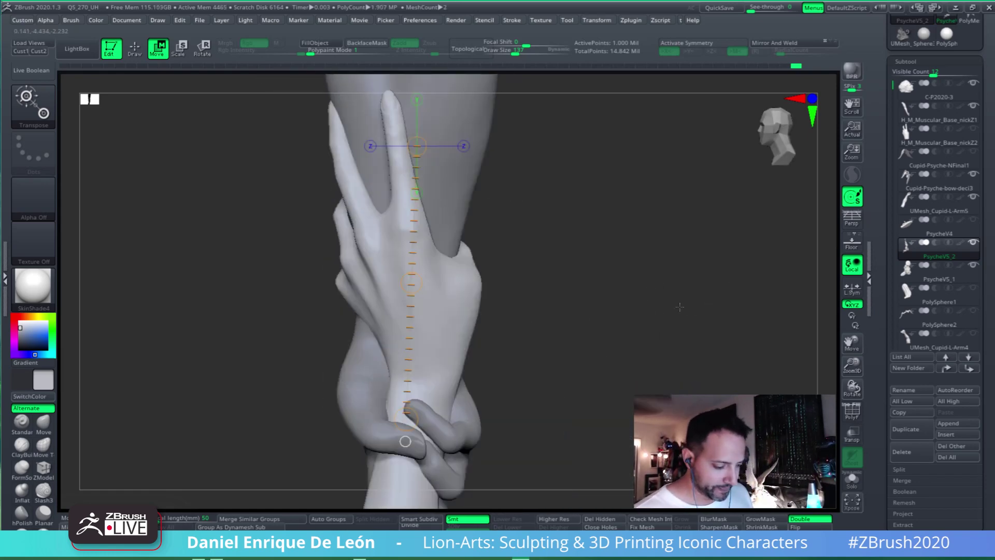
pyautogui.keyDown('alt'); pyautogui.moveTo(640, 341); pyautogui.dragTo(675, 245); pyautogui.keyUp('alt')
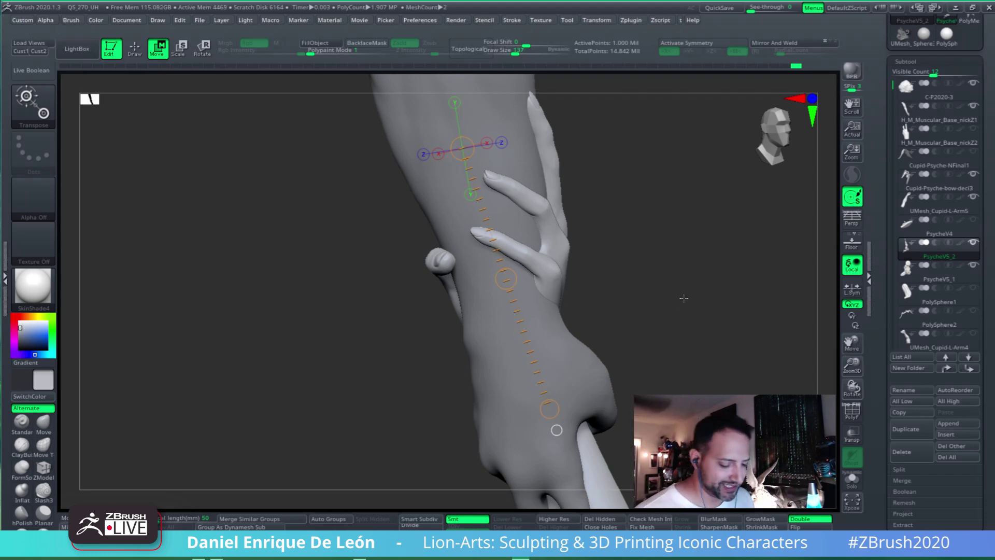
pyautogui.moveTo(674, 256); pyautogui.dragTo(671, 274)
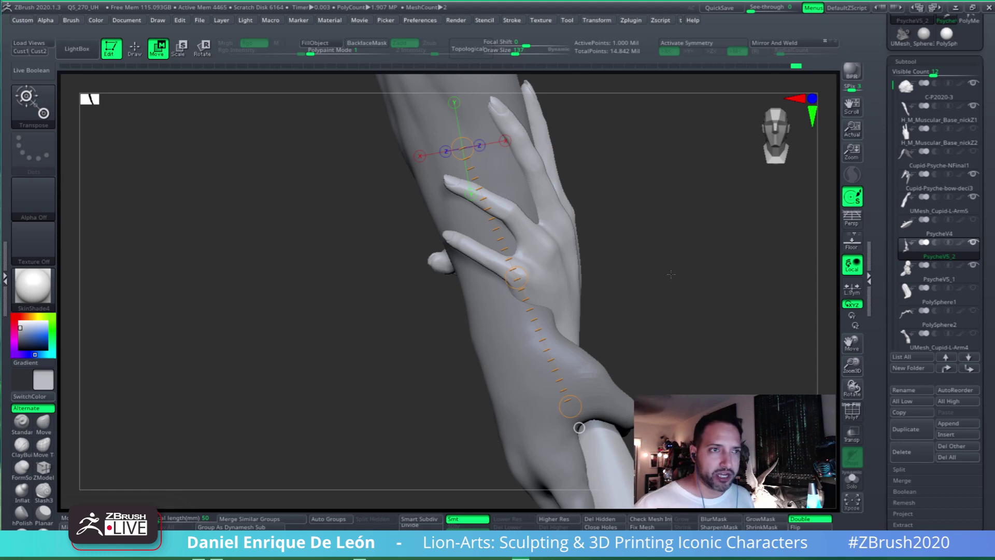
pyautogui.keyDown('alt'); pyautogui.moveTo(677, 304); pyautogui.dragTo(616, 238); pyautogui.keyUp('alt')
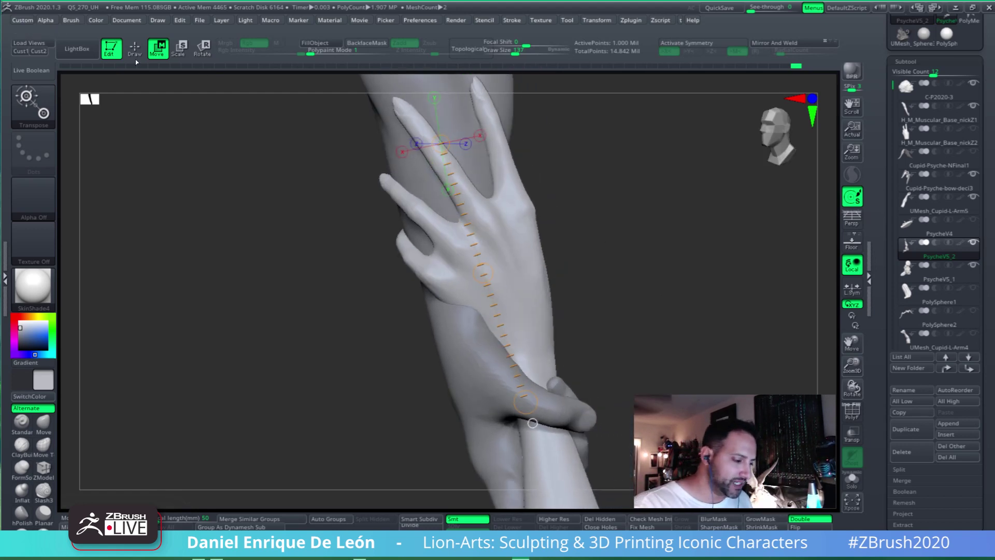
# Return to Draw mode, turn Transparency on, and activate H_M_Muscular_Base_nickZ1 and then PsycheV5_2 as the current subtool
pyautogui.press('q')
pyautogui.moveTo(489, 266)
pyautogui.mouseDown()
pyautogui.moveTo(600, 288)
pyautogui.moveTo(617, 313)
pyautogui.moveTo(644, 307)
pyautogui.moveTo(638, 311)
pyautogui.moveTo(623, 262)
pyautogui.moveTo(593, 298)
pyautogui.moveTo(593, 288)
pyautogui.moveTo(646, 240)
pyautogui.moveTo(617, 231)
pyautogui.moveTo(634, 268)
pyautogui.moveTo(624, 285)
pyautogui.moveTo(657, 295)
pyautogui.moveTo(611, 318)
pyautogui.moveTo(558, 318)
pyautogui.moveTo(515, 360)
pyautogui.mouseUp()
pyautogui.keyDown('alt'); pyautogui.click(616, 312); pyautogui.keyUp('alt')
pyautogui.click(852, 479)
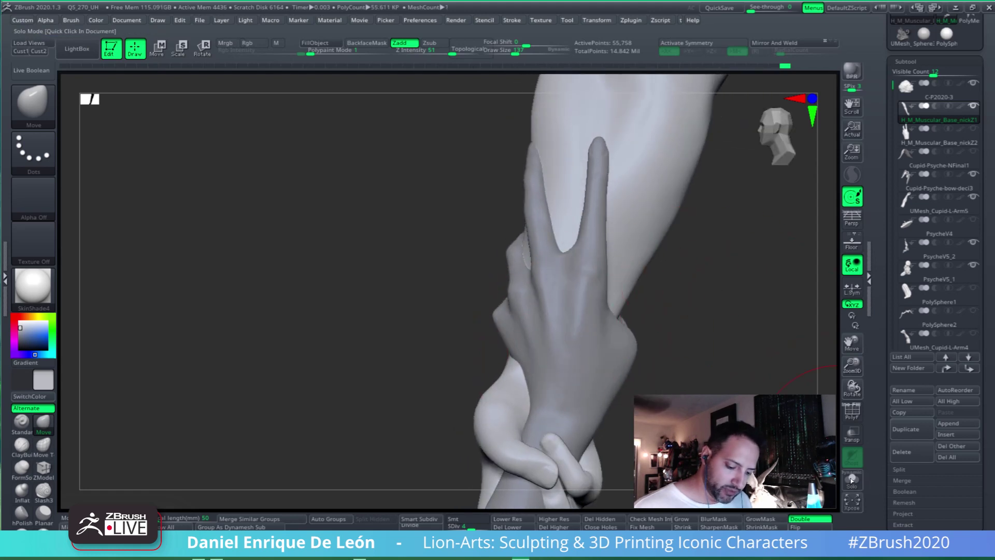
pyautogui.click(851, 434)
pyautogui.moveTo(647, 365)
pyautogui.mouseDown()
pyautogui.moveTo(695, 362)
pyautogui.moveTo(627, 344)
pyautogui.moveTo(659, 316)
pyautogui.moveTo(715, 333)
pyautogui.moveTo(668, 311)
pyautogui.moveTo(627, 253)
pyautogui.moveTo(599, 289)
pyautogui.moveTo(676, 281)
pyautogui.moveTo(604, 342)
pyautogui.moveTo(670, 307)
pyautogui.moveTo(682, 322)
pyautogui.moveTo(651, 349)
pyautogui.moveTo(649, 315)
pyautogui.mouseUp()
pyautogui.press('shift')
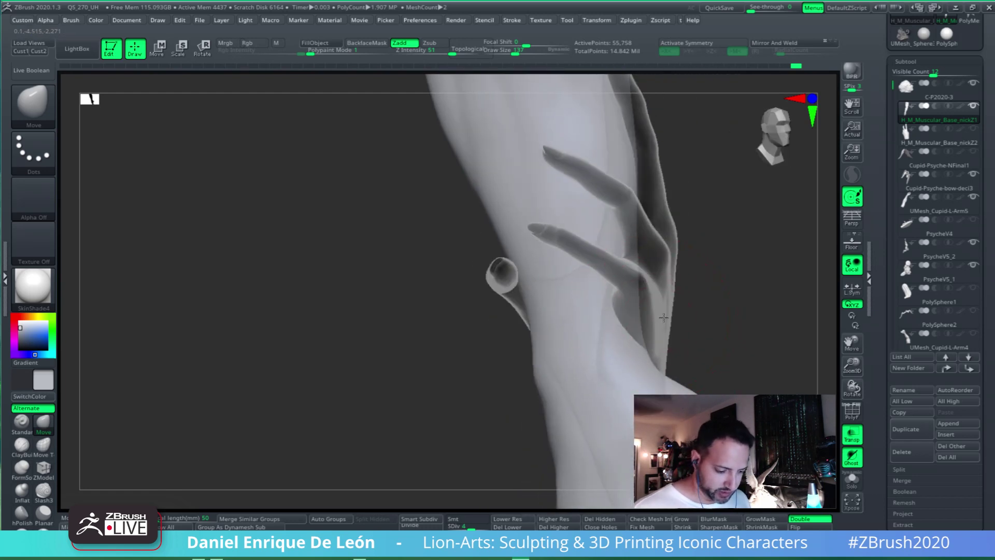
pyautogui.keyDown('alt'); pyautogui.click(648, 318); pyautogui.keyUp('alt')
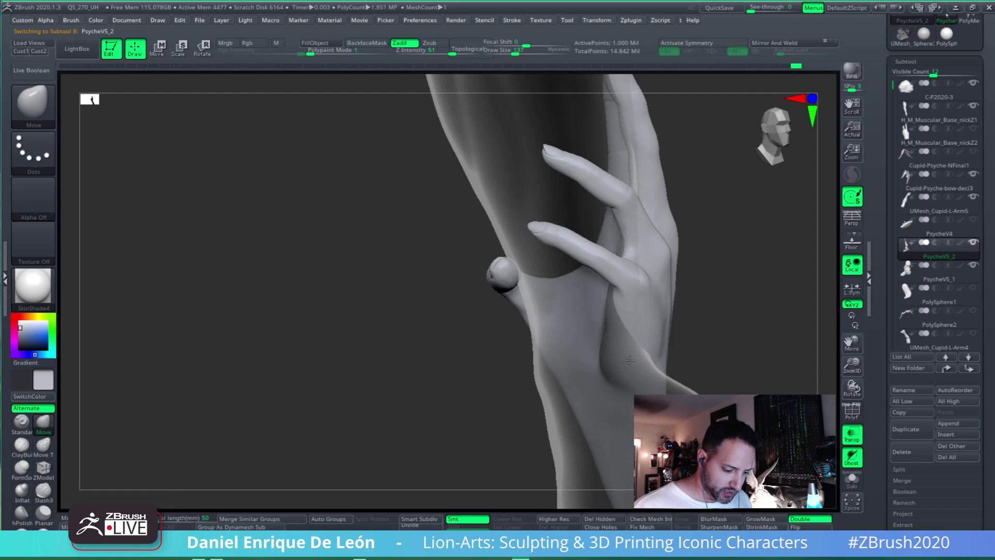
# Inspect the overlap between Psyche's hand and the gripped arm around the thumb, palm and back of the hand
pyautogui.moveTo(666, 344); pyautogui.dragTo(536, 294)
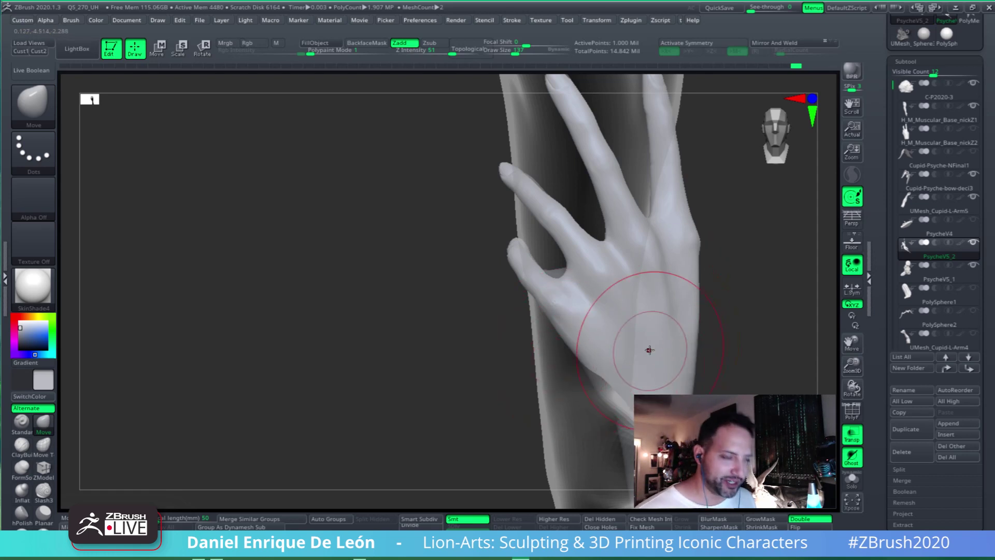
pyautogui.moveTo(649, 350)
pyautogui.mouseDown(button='right')
pyautogui.moveTo(611, 284)
pyautogui.moveTo(561, 337)
pyautogui.mouseUp(button='right')
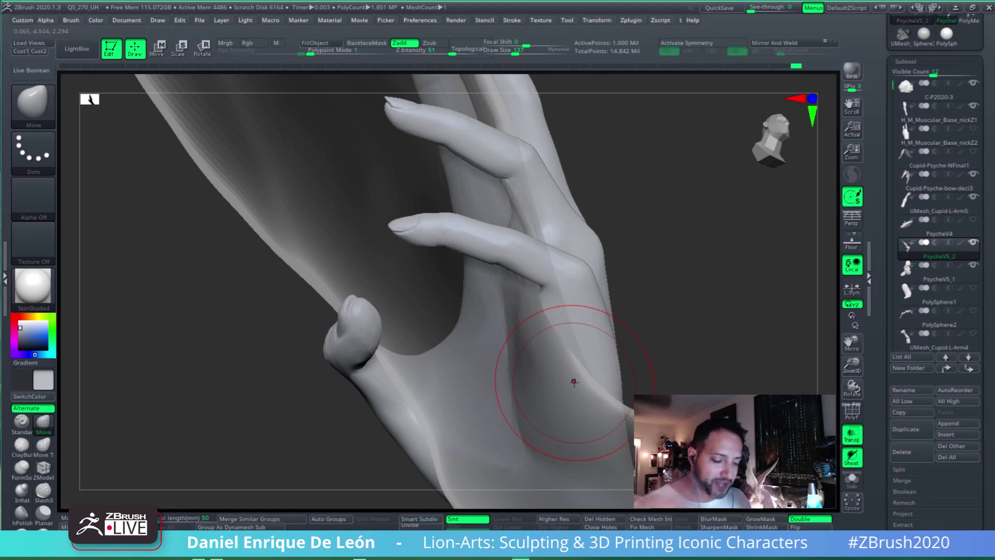
pyautogui.moveTo(573, 381); pyautogui.dragTo(604, 356, button='right')
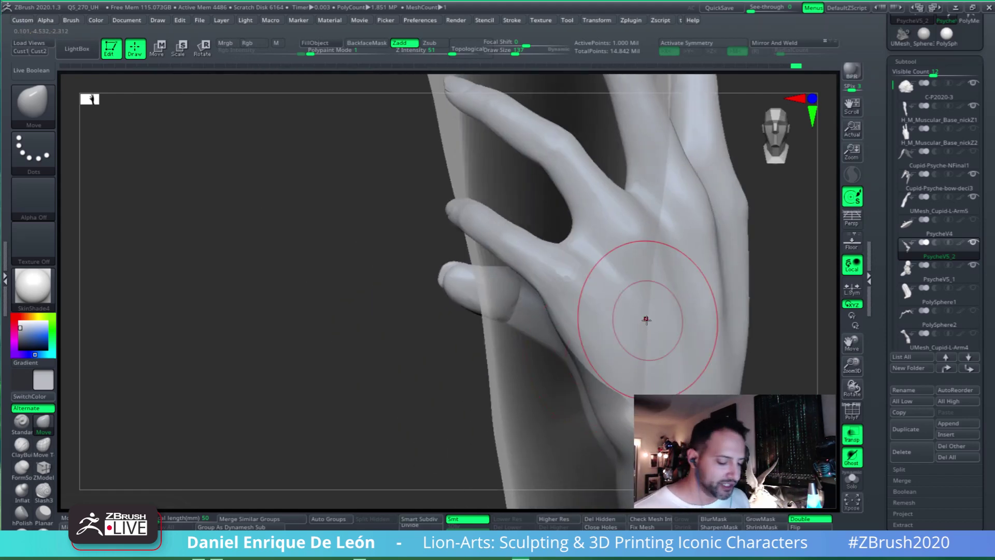
pyautogui.moveTo(682, 308)
pyautogui.mouseDown(button='right')
pyautogui.moveTo(663, 321)
pyautogui.moveTo(623, 311)
pyautogui.moveTo(638, 333)
pyautogui.moveTo(627, 285)
pyautogui.mouseUp(button='right')
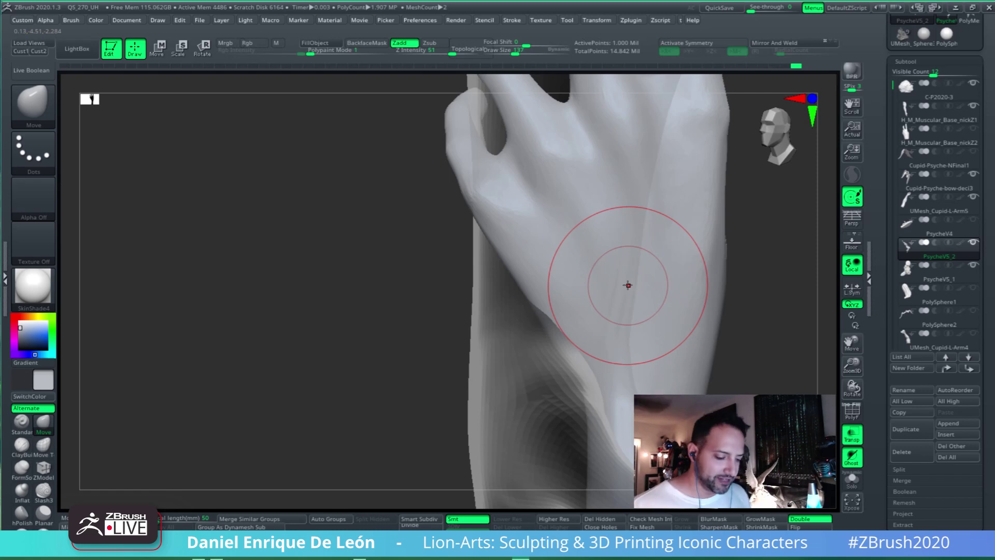
pyautogui.moveTo(637, 326)
pyautogui.keyDown('alt'); pyautogui.mouseDown(button='right')
pyautogui.moveTo(611, 311)
pyautogui.moveTo(625, 282)
pyautogui.moveTo(533, 297)
pyautogui.moveTo(498, 291)
pyautogui.moveTo(535, 327)
pyautogui.moveTo(501, 308)
pyautogui.moveTo(515, 278)
pyautogui.moveTo(590, 280)
pyautogui.mouseUp(button='right'); pyautogui.keyUp('alt')
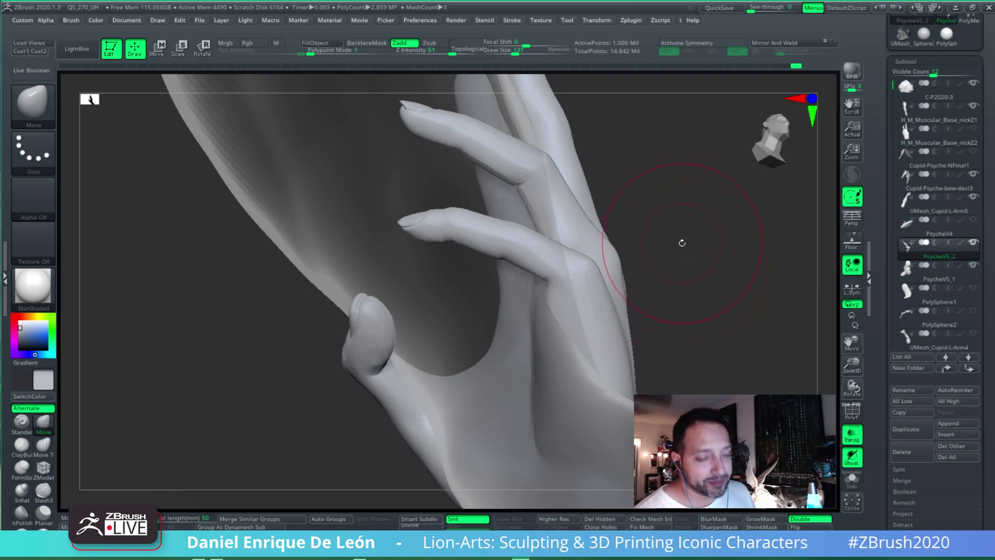
pyautogui.moveTo(686, 265)
pyautogui.mouseDown()
pyautogui.moveTo(662, 285)
pyautogui.moveTo(631, 283)
pyautogui.moveTo(697, 275)
pyautogui.moveTo(686, 260)
pyautogui.moveTo(669, 274)
pyautogui.moveTo(673, 289)
pyautogui.moveTo(623, 293)
pyautogui.moveTo(648, 272)
pyautogui.moveTo(622, 265)
pyautogui.mouseUp()
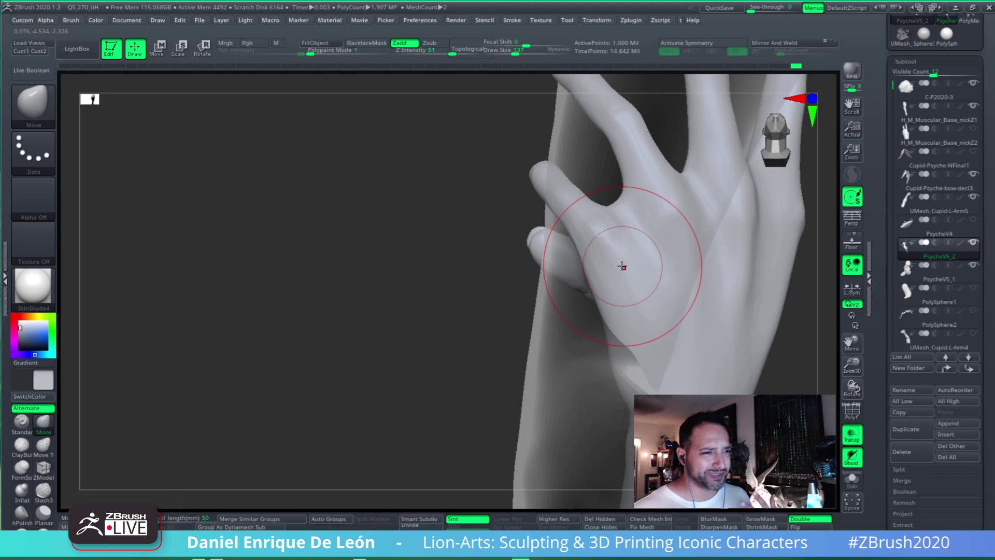
pyautogui.moveTo(638, 322); pyautogui.dragTo(615, 297, button='right')
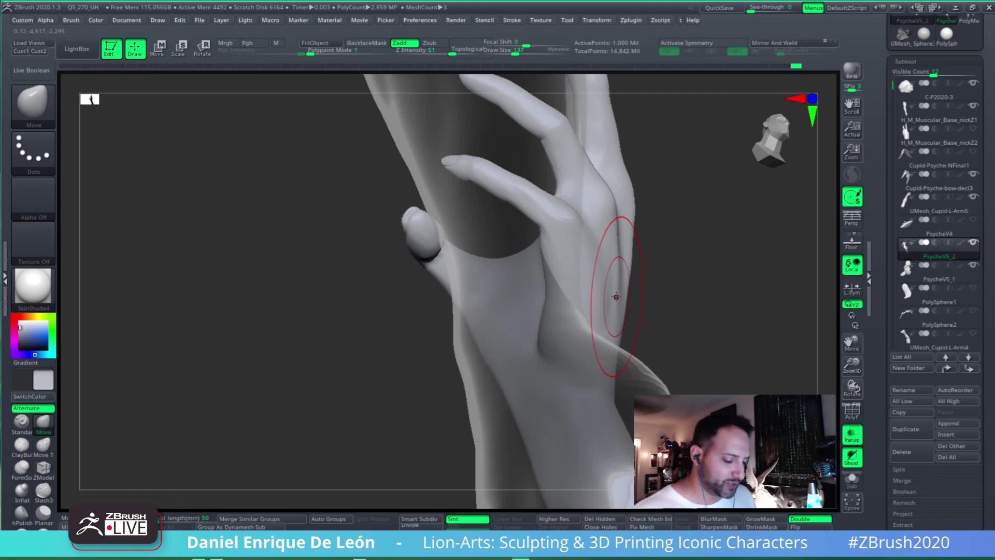
# Examine through the Transparency display how Psyche's wrist and the back of her hand pass behind the gripping hand
pyautogui.moveTo(615, 297); pyautogui.dragTo(586, 303, button='right')
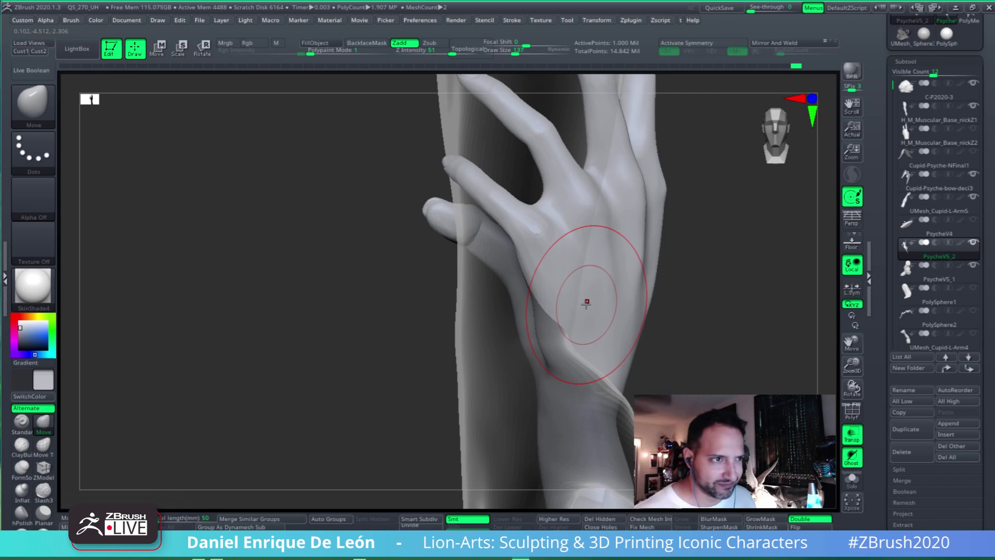
pyautogui.moveTo(582, 322)
pyautogui.mouseDown(button='right')
pyautogui.moveTo(567, 295)
pyautogui.moveTo(590, 277)
pyautogui.moveTo(565, 283)
pyautogui.mouseUp(button='right')
pyautogui.moveTo(535, 288); pyautogui.dragTo(539, 288)
pyautogui.moveTo(539, 288); pyautogui.dragTo(627, 250, button='right')
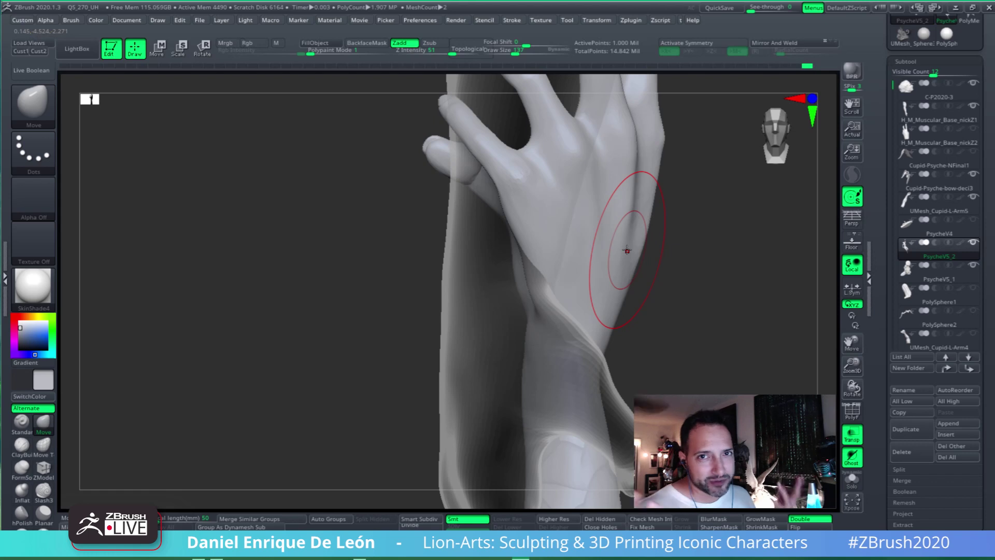
pyautogui.moveTo(627, 250)
pyautogui.mouseDown(button='right')
pyautogui.moveTo(579, 281)
pyautogui.moveTo(622, 262)
pyautogui.moveTo(581, 282)
pyautogui.moveTo(559, 313)
pyautogui.moveTo(604, 244)
pyautogui.moveTo(583, 301)
pyautogui.moveTo(610, 281)
pyautogui.moveTo(564, 255)
pyautogui.mouseUp(button='right')
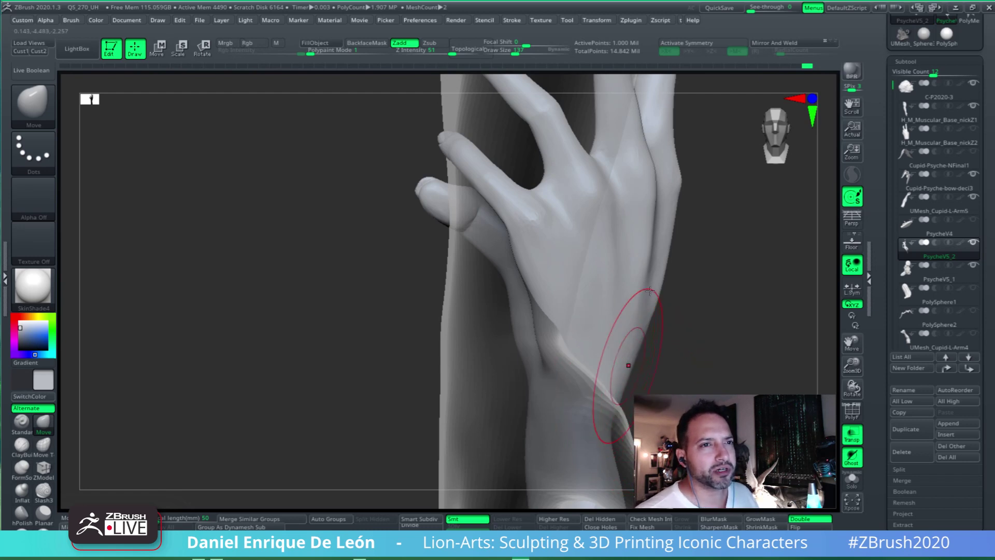
pyautogui.moveTo(677, 326); pyautogui.dragTo(596, 313)
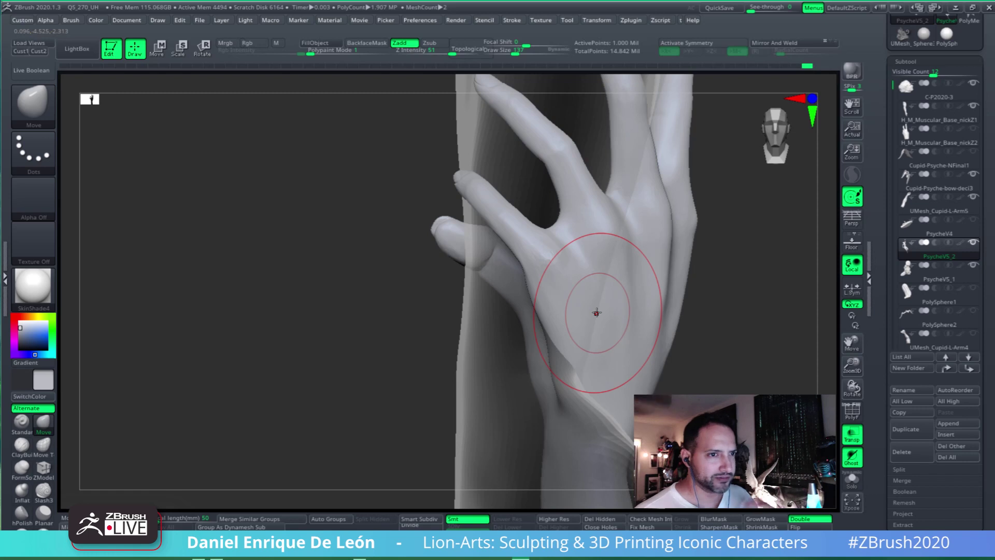
pyautogui.moveTo(596, 313)
pyautogui.mouseDown(button='right')
pyautogui.moveTo(615, 306)
pyautogui.moveTo(598, 308)
pyautogui.mouseUp(button='right')
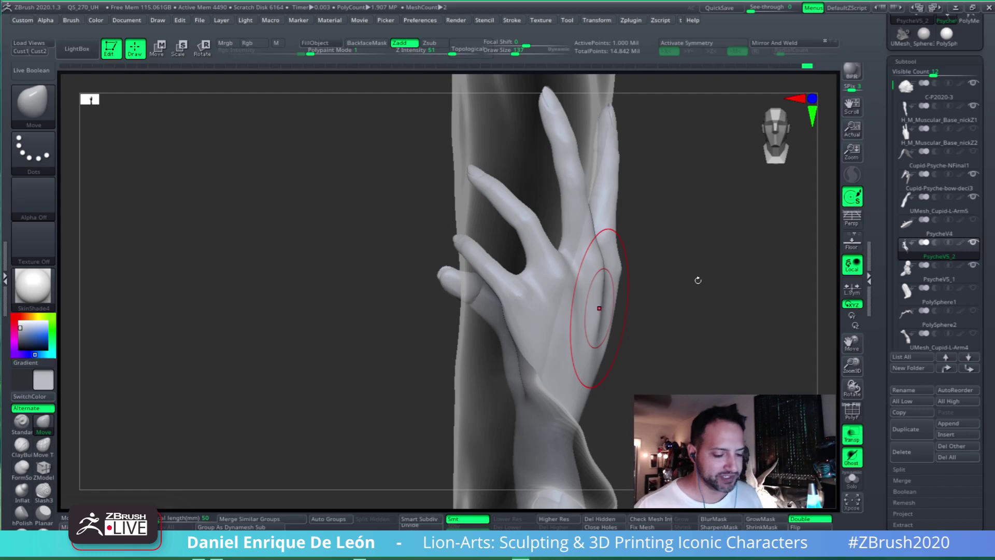
# Turn Transparency off and review the clasped hands and forearms in solid shading
pyautogui.click(852, 436)
pyautogui.moveTo(684, 341); pyautogui.dragTo(702, 373)
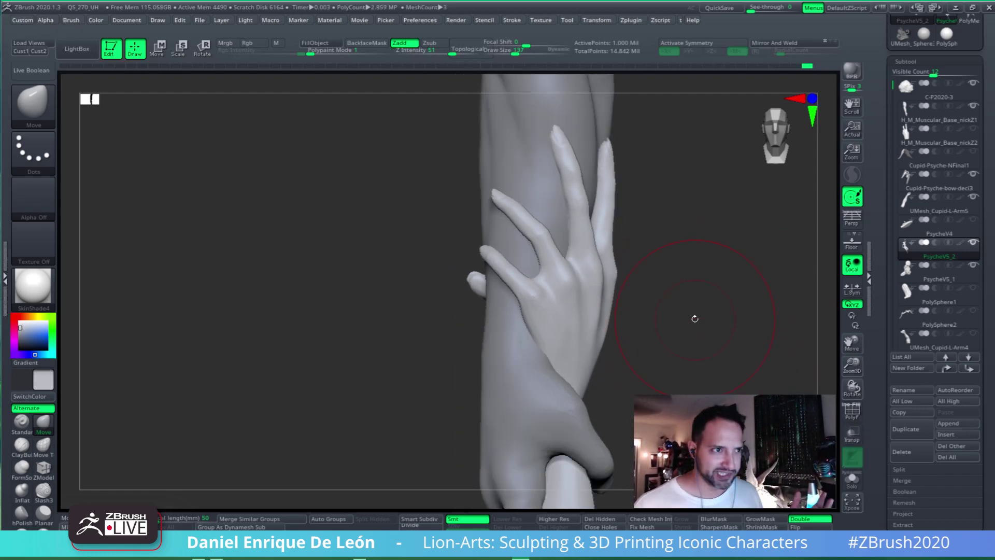
pyautogui.moveTo(700, 375); pyautogui.dragTo(702, 278)
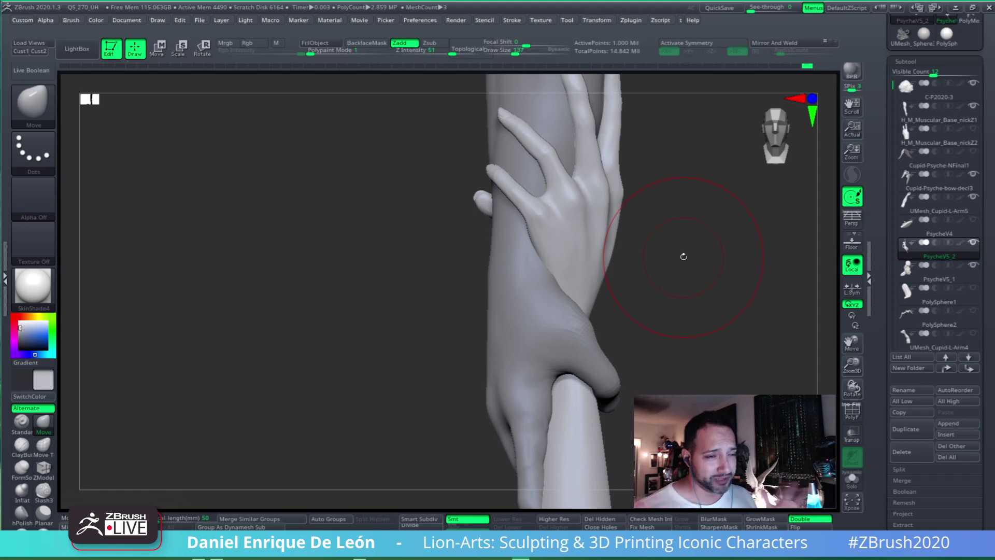
pyautogui.moveTo(653, 291); pyautogui.dragTo(630, 357)
pyautogui.moveTo(659, 306); pyautogui.dragTo(642, 304)
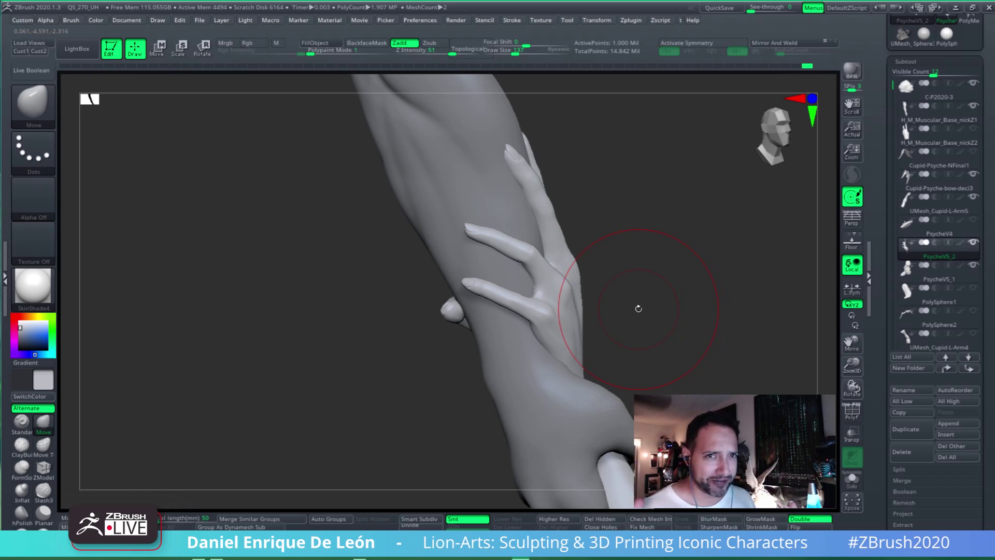
pyautogui.moveTo(613, 295); pyautogui.dragTo(582, 314)
# Make H_M_Muscular_Base_nickZ1 the current subtool and study its wrist and grip from the front and side
pyautogui.keyDown('alt'); pyautogui.click(637, 359); pyautogui.keyUp('alt')
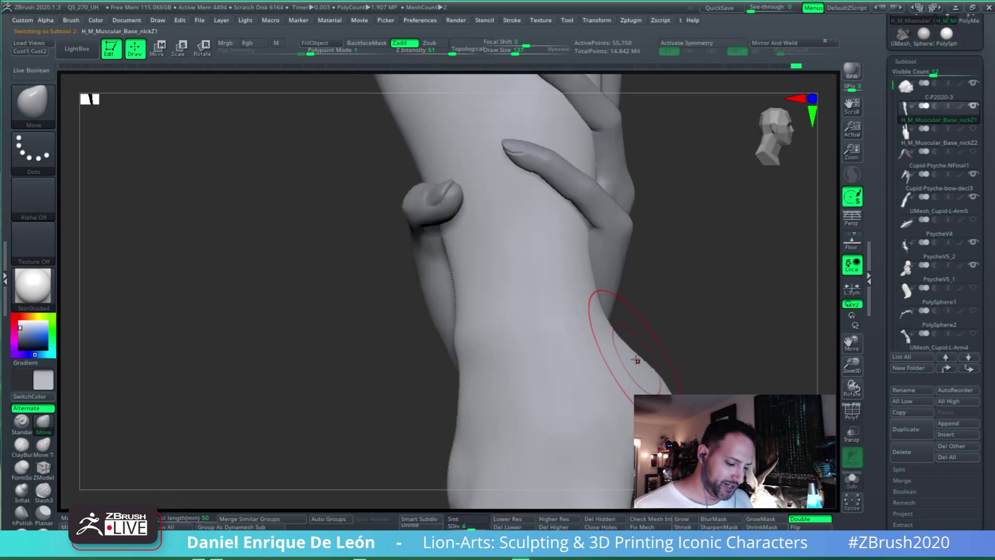
pyautogui.moveTo(636, 360)
pyautogui.mouseDown()
pyautogui.moveTo(644, 329)
pyautogui.moveTo(631, 324)
pyautogui.mouseUp()
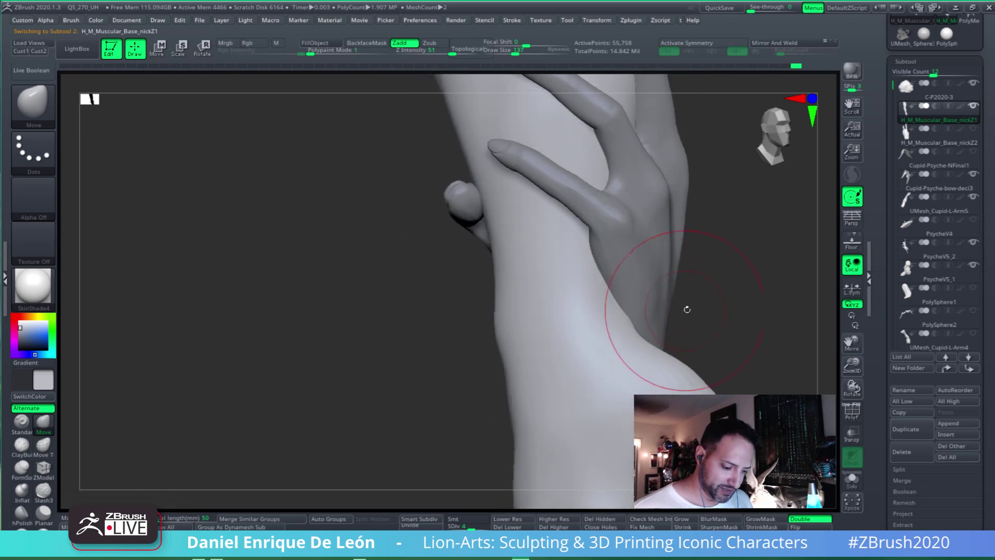
pyautogui.moveTo(687, 310)
pyautogui.mouseDown()
pyautogui.moveTo(642, 340)
pyautogui.moveTo(681, 328)
pyautogui.moveTo(686, 373)
pyautogui.moveTo(666, 316)
pyautogui.moveTo(695, 289)
pyautogui.mouseUp()
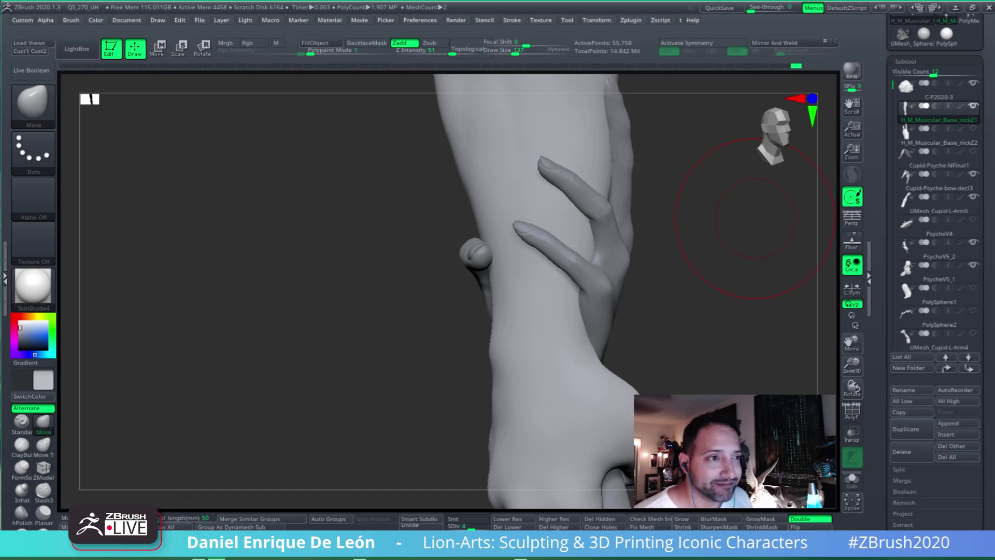
pyautogui.moveTo(733, 237)
pyautogui.mouseDown()
pyautogui.moveTo(713, 282)
pyautogui.moveTo(724, 265)
pyautogui.moveTo(714, 254)
pyautogui.moveTo(683, 267)
pyautogui.moveTo(727, 270)
pyautogui.moveTo(695, 266)
pyautogui.mouseUp()
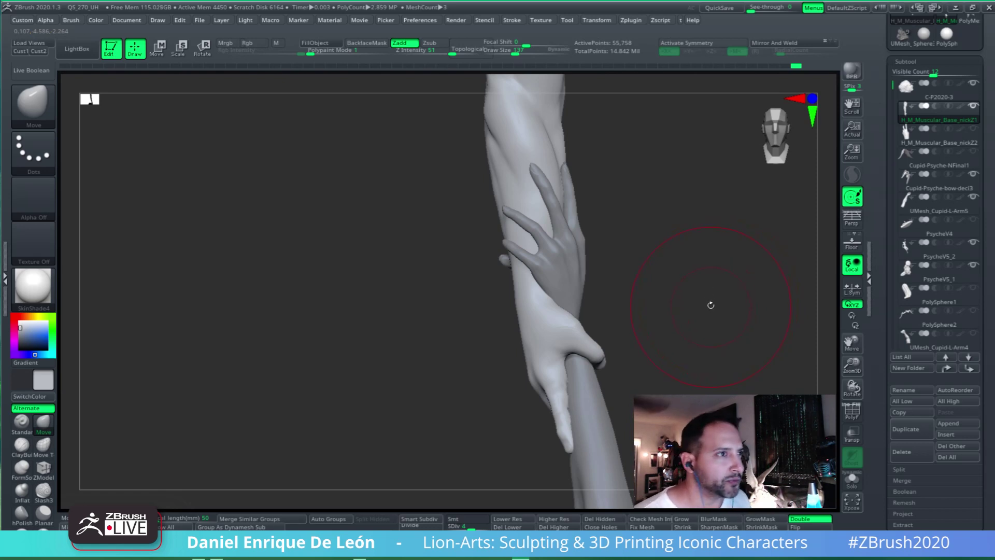
pyautogui.moveTo(708, 284)
pyautogui.mouseDown()
pyautogui.moveTo(696, 274)
pyautogui.moveTo(706, 270)
pyautogui.moveTo(688, 269)
pyautogui.moveTo(710, 238)
pyautogui.mouseUp()
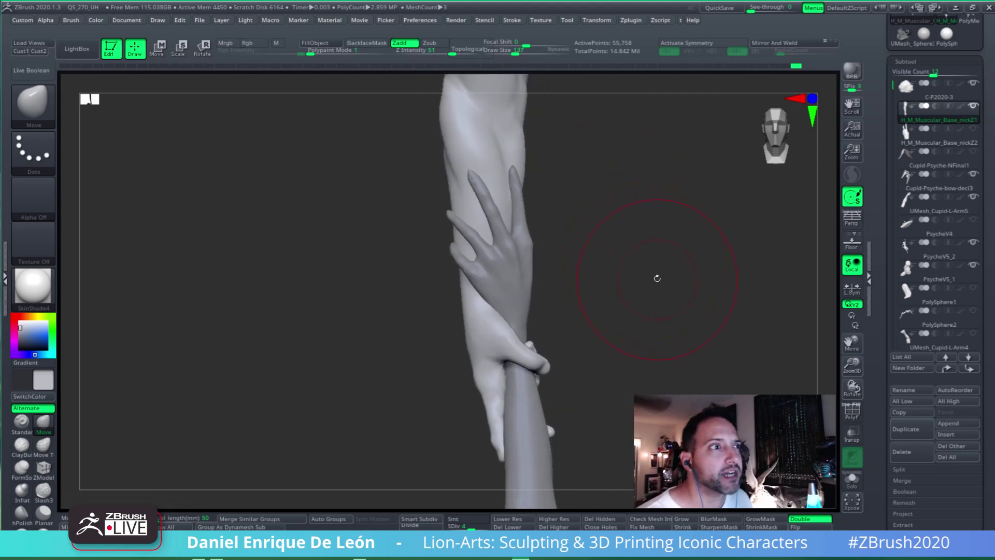
pyautogui.moveTo(657, 278); pyautogui.dragTo(612, 268)
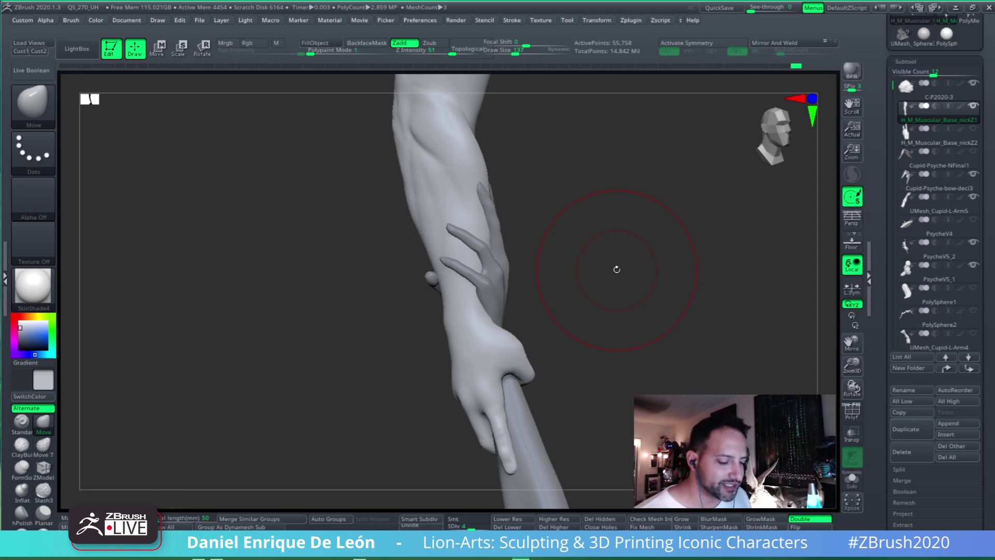
pyautogui.moveTo(661, 287); pyautogui.dragTo(656, 296)
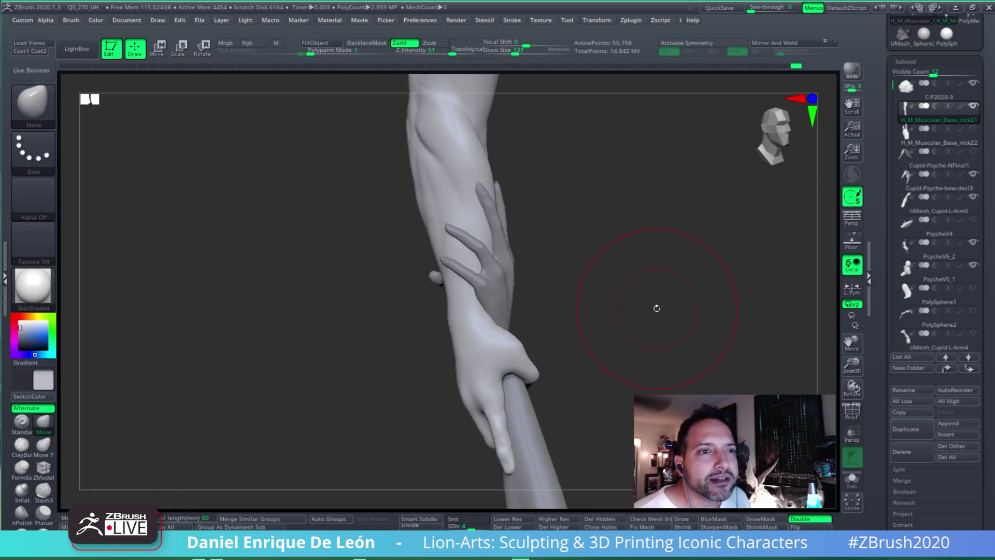
# Examine the contact between Psyche's fingers, thumb and palm and Cupid's forearm from all around, near and far
pyautogui.moveTo(622, 238)
pyautogui.mouseDown()
pyautogui.moveTo(655, 275)
pyautogui.moveTo(526, 289)
pyautogui.moveTo(580, 295)
pyautogui.moveTo(617, 278)
pyautogui.moveTo(597, 299)
pyautogui.moveTo(624, 281)
pyautogui.moveTo(608, 318)
pyautogui.moveTo(706, 196)
pyautogui.mouseUp()
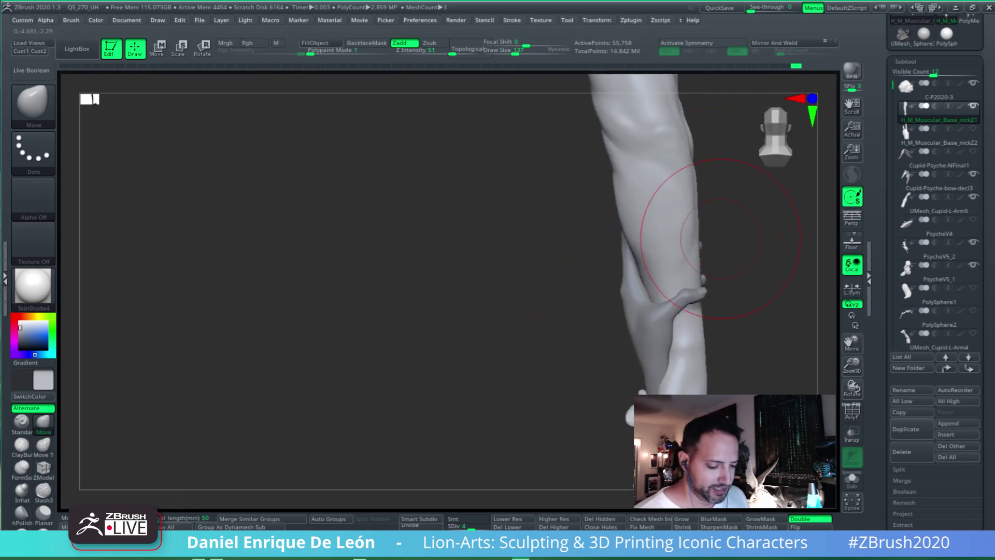
pyautogui.moveTo(765, 259)
pyautogui.mouseDown()
pyautogui.moveTo(570, 317)
pyautogui.moveTo(606, 323)
pyautogui.moveTo(599, 356)
pyautogui.moveTo(603, 338)
pyautogui.moveTo(583, 337)
pyautogui.moveTo(590, 316)
pyautogui.moveTo(662, 274)
pyautogui.mouseUp()
pyautogui.moveTo(662, 273)
pyautogui.mouseDown(button='right')
pyautogui.moveTo(720, 282)
pyautogui.moveTo(690, 280)
pyautogui.moveTo(661, 314)
pyautogui.moveTo(611, 289)
pyautogui.moveTo(705, 292)
pyautogui.moveTo(602, 258)
pyautogui.mouseUp(button='right')
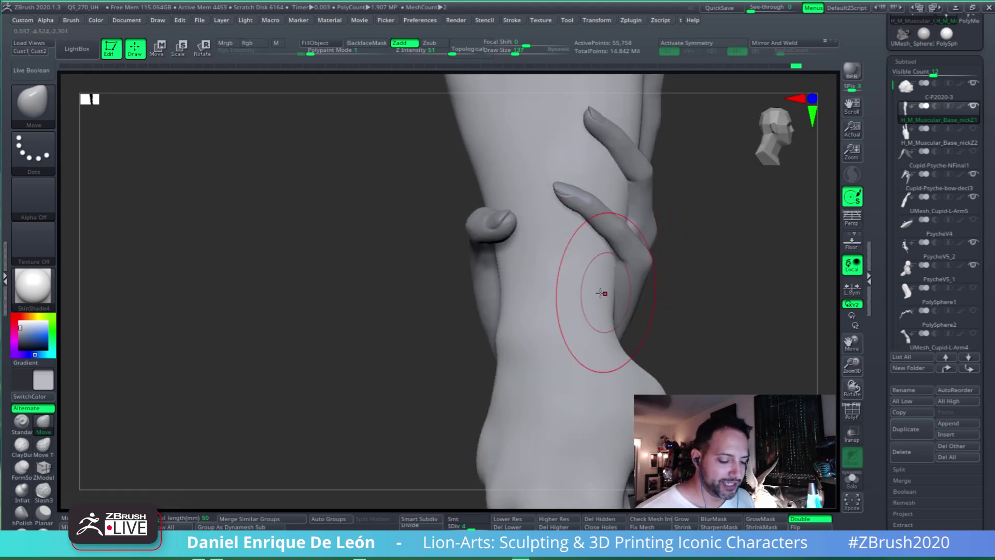
pyautogui.moveTo(601, 293)
pyautogui.mouseDown(button='right')
pyautogui.moveTo(642, 293)
pyautogui.moveTo(627, 311)
pyautogui.moveTo(613, 319)
pyautogui.moveTo(631, 271)
pyautogui.mouseUp(button='right')
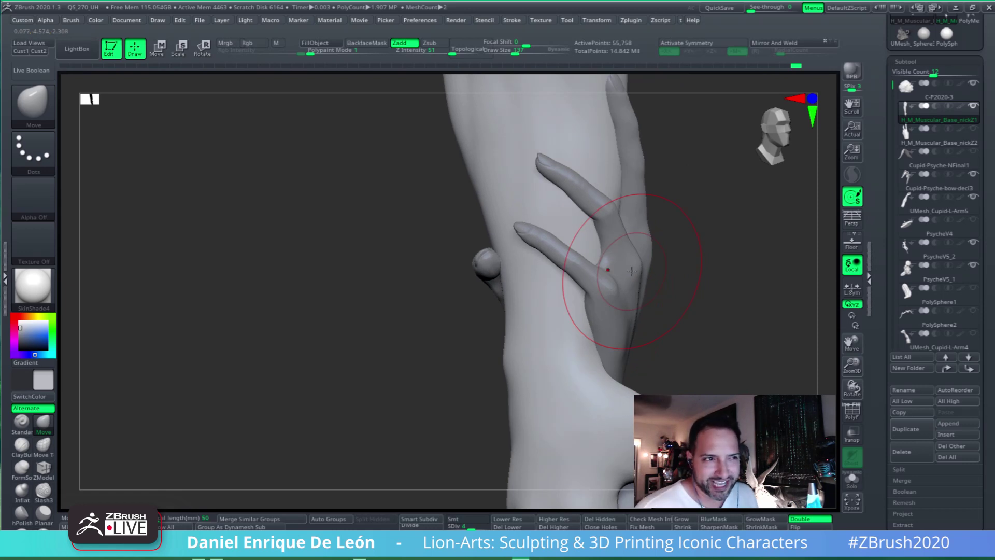
pyautogui.moveTo(631, 271)
pyautogui.mouseDown(button='right')
pyautogui.moveTo(637, 315)
pyautogui.moveTo(602, 293)
pyautogui.moveTo(627, 278)
pyautogui.mouseUp(button='right')
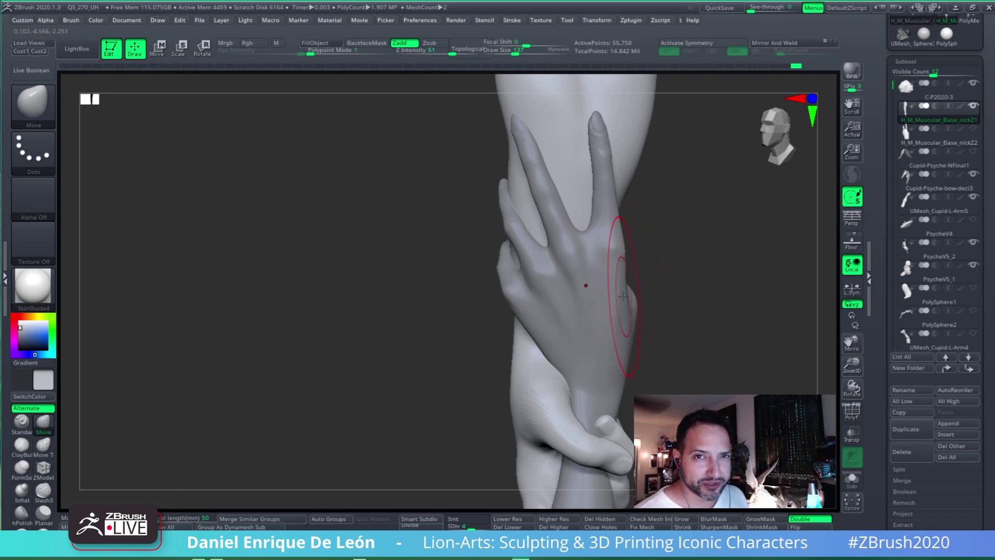
pyautogui.moveTo(612, 290)
pyautogui.mouseDown(button='right')
pyautogui.moveTo(575, 272)
pyautogui.moveTo(596, 290)
pyautogui.moveTo(668, 242)
pyautogui.moveTo(619, 266)
pyautogui.moveTo(646, 288)
pyautogui.moveTo(600, 288)
pyautogui.moveTo(651, 289)
pyautogui.moveTo(647, 260)
pyautogui.moveTo(599, 326)
pyautogui.mouseUp(button='right')
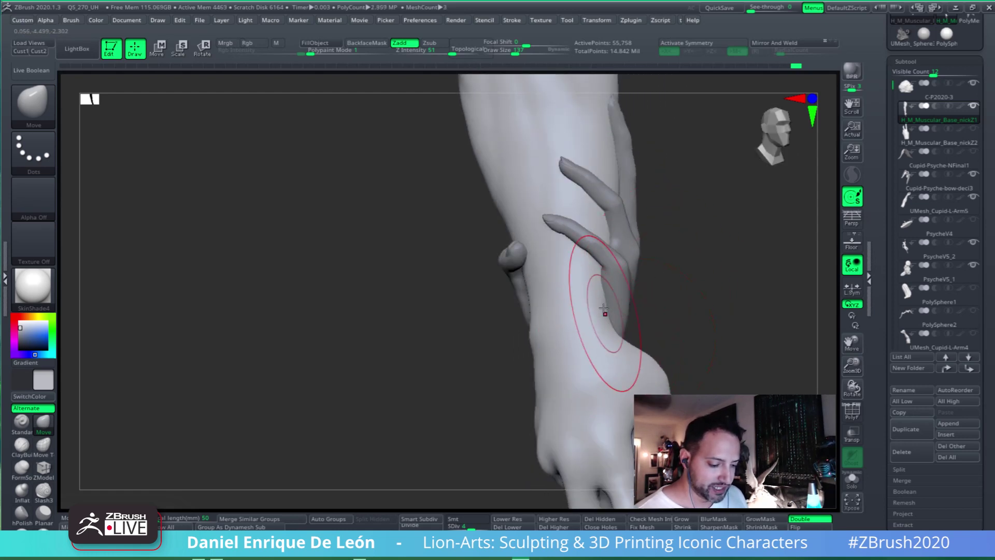
pyautogui.moveTo(589, 290)
pyautogui.mouseDown(button='right')
pyautogui.moveTo(629, 304)
pyautogui.moveTo(641, 361)
pyautogui.moveTo(604, 335)
pyautogui.moveTo(629, 290)
pyautogui.moveTo(679, 307)
pyautogui.moveTo(686, 291)
pyautogui.mouseUp(button='right')
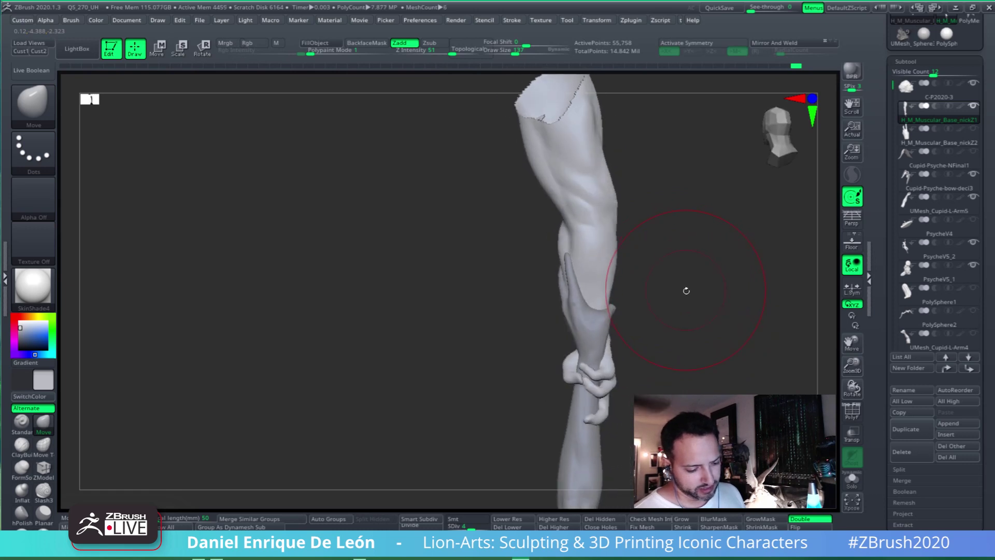
pyautogui.moveTo(540, 271)
pyautogui.mouseDown(button='right')
pyautogui.moveTo(608, 283)
pyautogui.moveTo(591, 322)
pyautogui.moveTo(677, 295)
pyautogui.moveTo(613, 310)
pyautogui.moveTo(622, 295)
pyautogui.moveTo(634, 338)
pyautogui.moveTo(599, 295)
pyautogui.moveTo(568, 317)
pyautogui.moveTo(629, 325)
pyautogui.moveTo(684, 255)
pyautogui.moveTo(673, 211)
pyautogui.moveTo(596, 267)
pyautogui.moveTo(680, 208)
pyautogui.moveTo(611, 211)
pyautogui.moveTo(589, 309)
pyautogui.moveTo(651, 266)
pyautogui.mouseUp(button='right')
# Switch to PsycheV5_2 and back to H_M_Muscular_Base_nickZ1, and smooth the forearm surface around Psyche's fingertips
pyautogui.keyDown('alt'); pyautogui.click(643, 320); pyautogui.keyUp('alt')
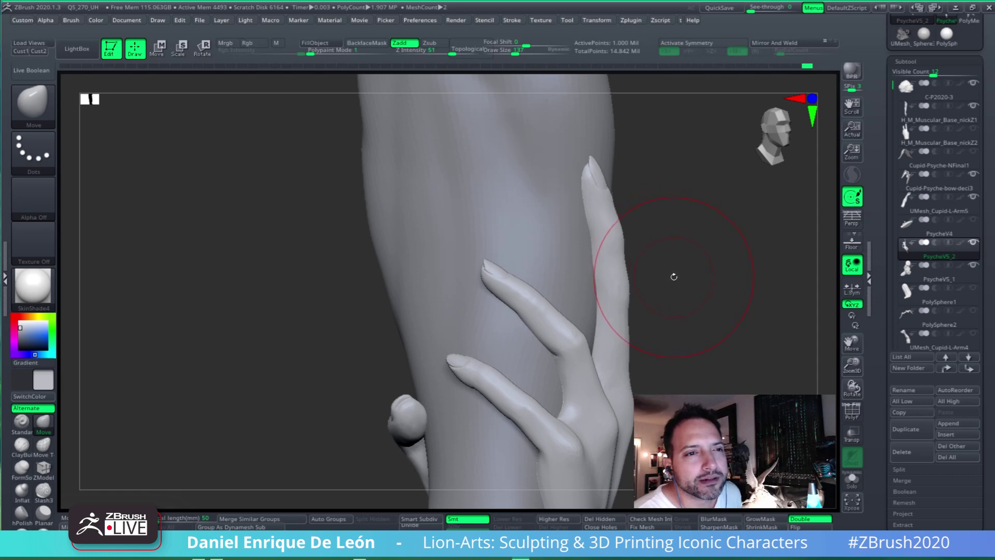
pyautogui.moveTo(599, 275); pyautogui.dragTo(590, 295, button='right')
pyautogui.keyDown('alt'); pyautogui.click(601, 287); pyautogui.keyUp('alt')
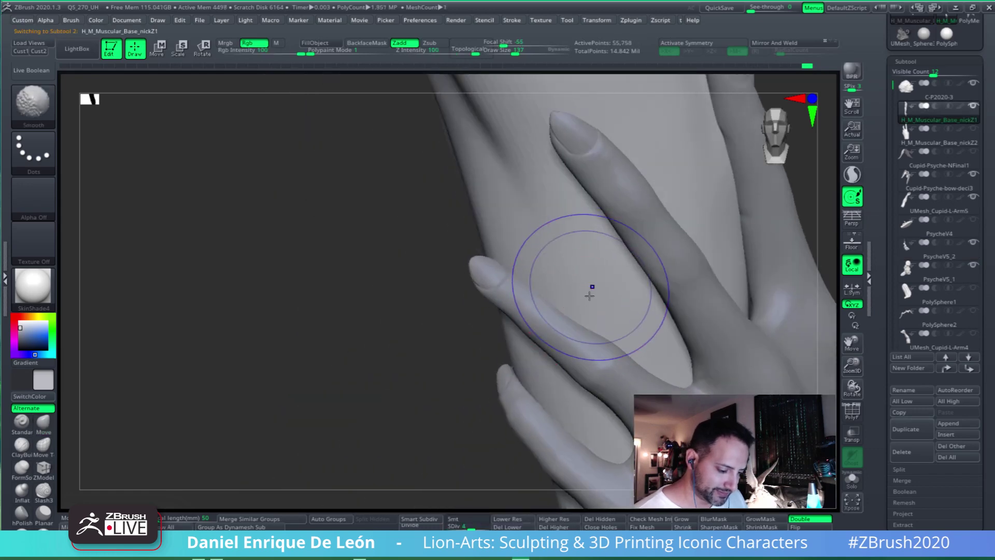
pyautogui.keyDown('shift'); pyautogui.moveTo(584, 330); pyautogui.dragTo(610, 236, button='right'); pyautogui.keyUp('shift')
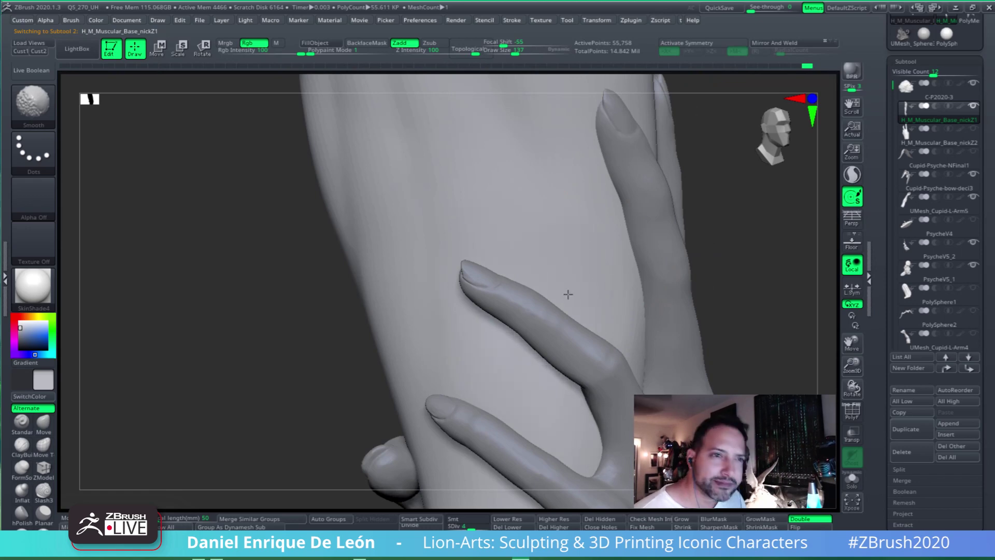
pyautogui.moveTo(544, 377)
pyautogui.mouseDown(button='right')
pyautogui.moveTo(573, 266)
pyautogui.moveTo(628, 247)
pyautogui.moveTo(684, 244)
pyautogui.moveTo(644, 222)
pyautogui.moveTo(632, 318)
pyautogui.moveTo(661, 223)
pyautogui.mouseUp(button='right')
pyautogui.press('shift')
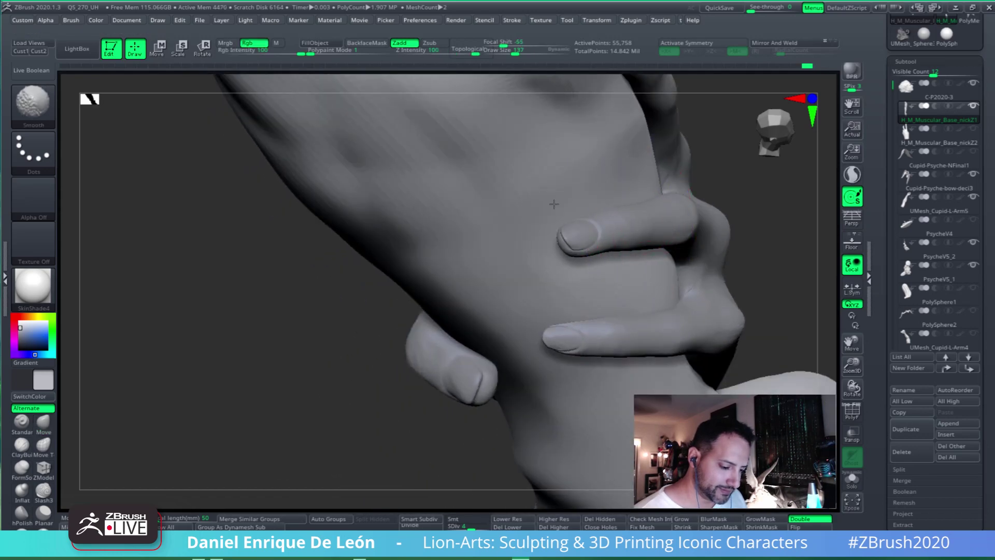
pyautogui.moveTo(553, 204); pyautogui.dragTo(650, 207, button='right')
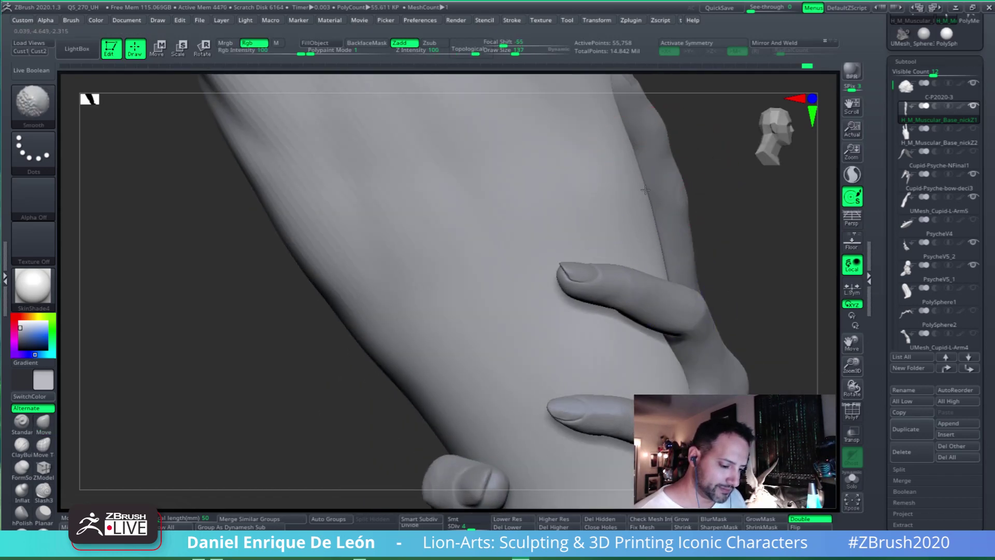
pyautogui.moveTo(571, 201)
pyautogui.mouseDown(button='right')
pyautogui.moveTo(662, 222)
pyautogui.moveTo(650, 245)
pyautogui.moveTo(582, 274)
pyautogui.moveTo(551, 269)
pyautogui.moveTo(638, 326)
pyautogui.moveTo(643, 343)
pyautogui.moveTo(622, 334)
pyautogui.mouseUp(button='right')
pyautogui.moveTo(600, 340); pyautogui.dragTo(640, 265, button='right')
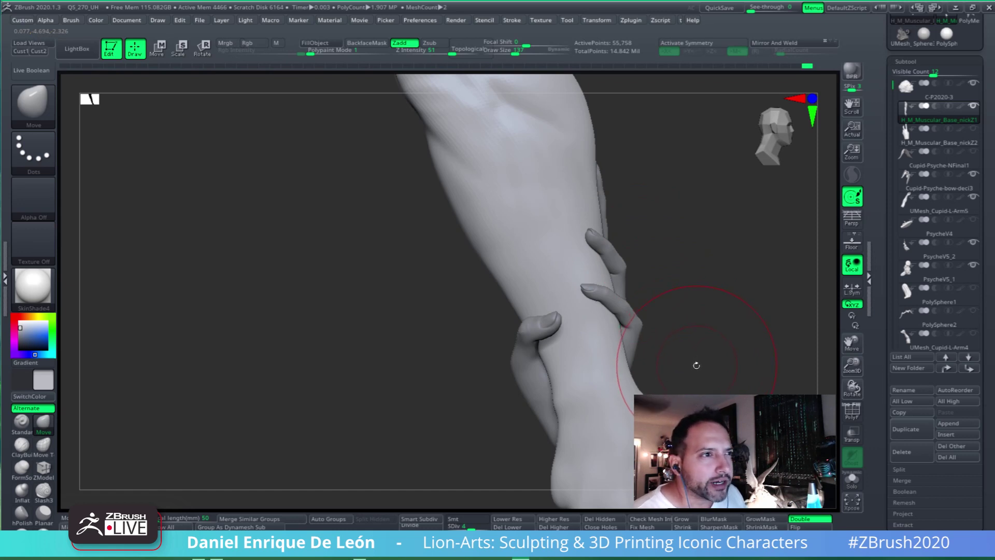
pyautogui.moveTo(611, 371)
pyautogui.mouseDown(button='right')
pyautogui.moveTo(598, 284)
pyautogui.moveTo(566, 326)
pyautogui.moveTo(619, 324)
pyautogui.moveTo(584, 331)
pyautogui.moveTo(571, 322)
pyautogui.moveTo(606, 282)
pyautogui.moveTo(553, 337)
pyautogui.moveTo(596, 321)
pyautogui.moveTo(554, 295)
pyautogui.moveTo(586, 290)
pyautogui.moveTo(548, 288)
pyautogui.moveTo(662, 280)
pyautogui.moveTo(635, 307)
pyautogui.moveTo(624, 346)
pyautogui.moveTo(614, 325)
pyautogui.moveTo(644, 362)
pyautogui.moveTo(668, 278)
pyautogui.moveTo(650, 313)
pyautogui.mouseUp(button='right')
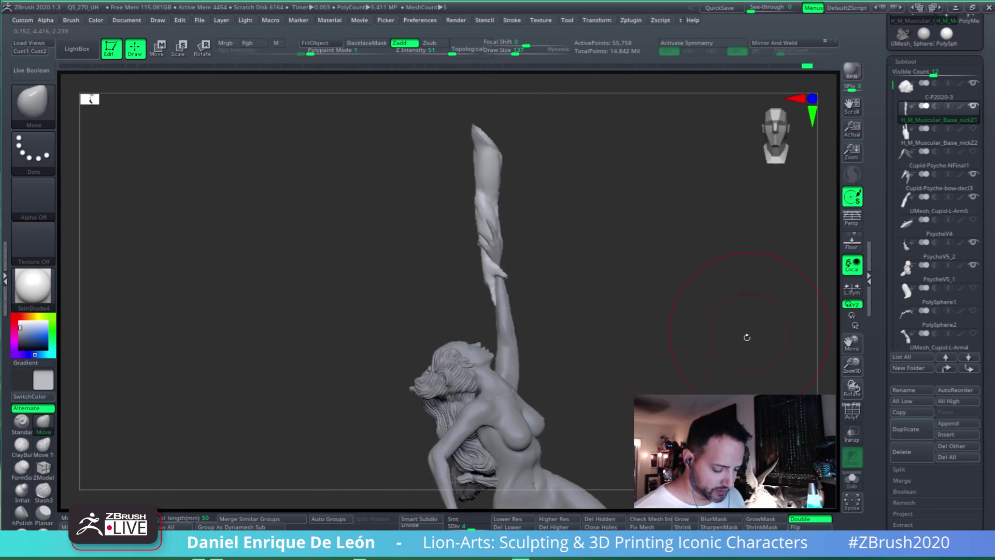
# Show the Cupid-Psyche-NFinal1 subtool with the wings and unhide the rest of the Cupid body in the current subtool
pyautogui.keyDown('alt'); pyautogui.moveTo(747, 338); pyautogui.dragTo(697, 333, button='right'); pyautogui.keyUp('alt')
pyautogui.click(973, 130)
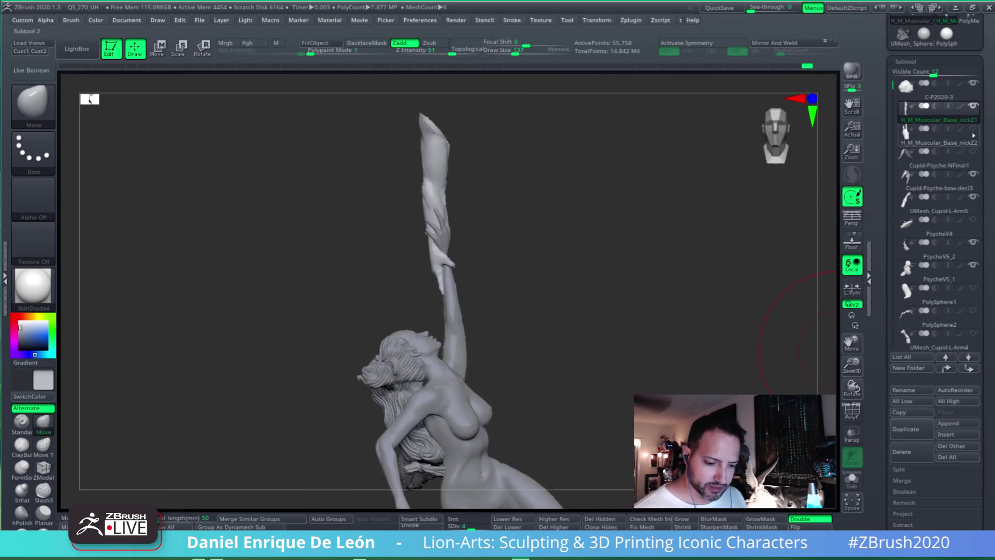
pyautogui.click(973, 132)
pyautogui.click(973, 132)
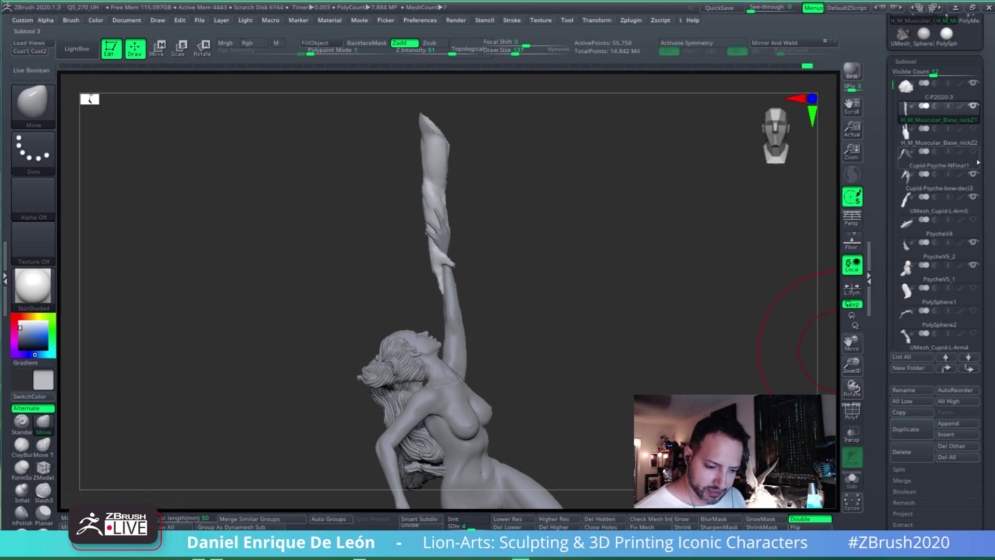
pyautogui.click(973, 152)
pyautogui.keyDown('alt'); pyautogui.moveTo(798, 312); pyautogui.dragTo(778, 265, button='right'); pyautogui.keyUp('alt')
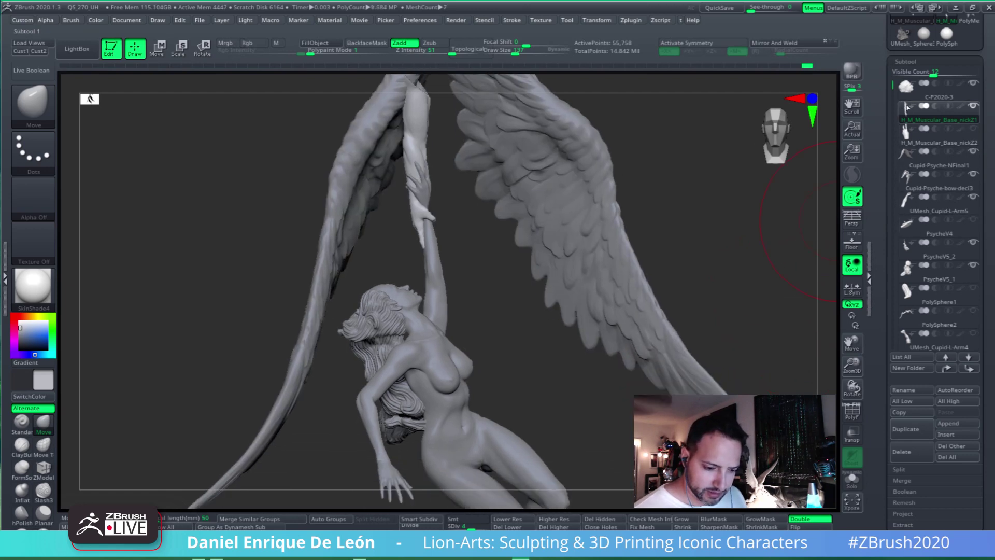
pyautogui.keyDown('ctrl'); pyautogui.keyDown('shift'); pyautogui.click(747, 286); pyautogui.keyUp('shift'); pyautogui.keyUp('ctrl')
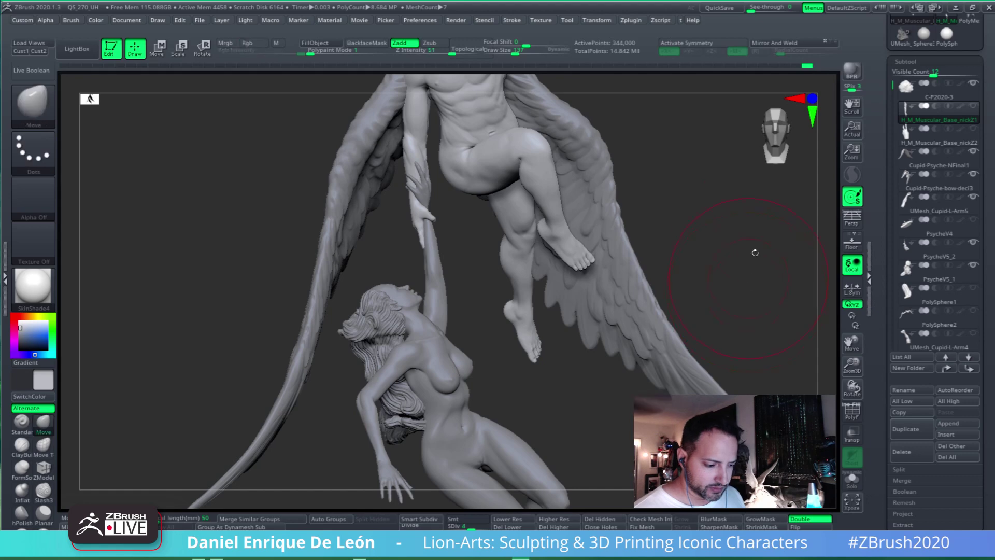
# Show the PsycheV4 subtool with the rock base and drapery, and review the complete Cupid and Psyche group
pyautogui.keyDown('alt'); pyautogui.moveTo(755, 253); pyautogui.dragTo(739, 270, button='right'); pyautogui.keyUp('alt')
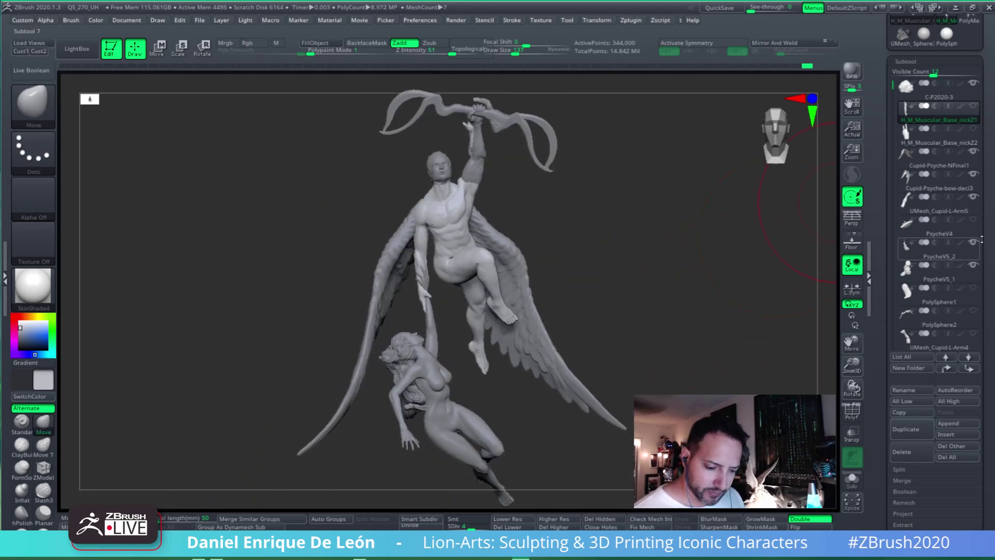
pyautogui.click(973, 221)
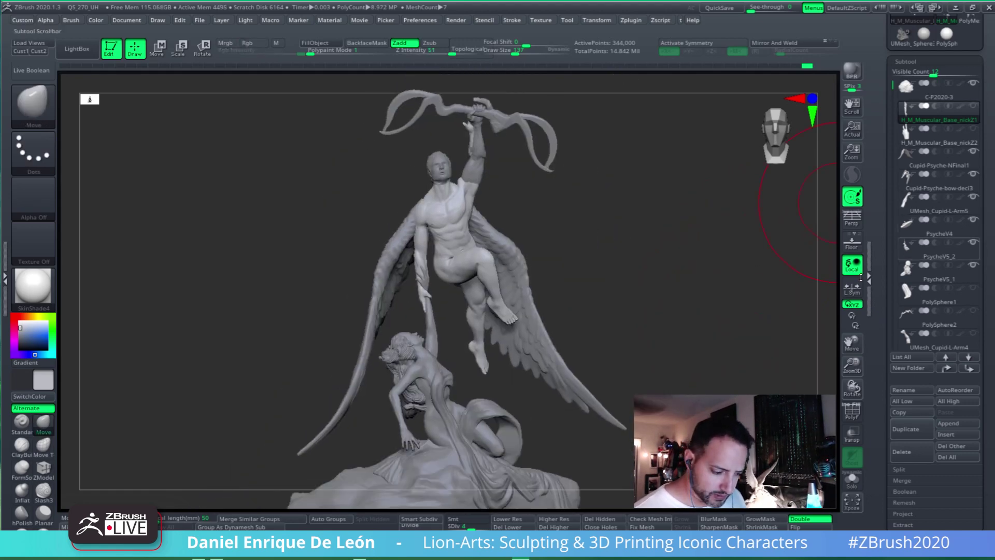
pyautogui.moveTo(725, 316); pyautogui.dragTo(539, 313)
pyautogui.keyDown('alt'); pyautogui.moveTo(744, 304); pyautogui.dragTo(625, 313); pyautogui.keyUp('alt')
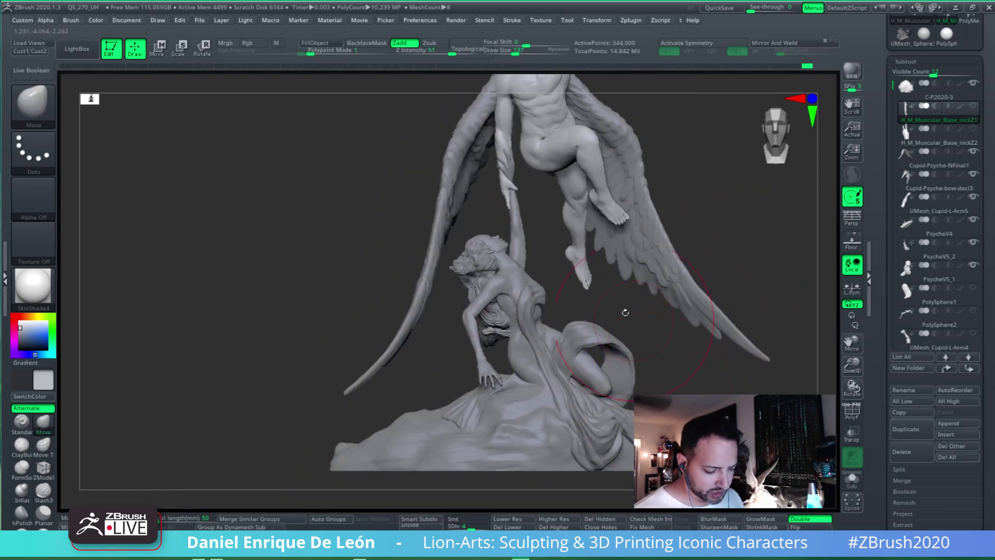
# Show the polygroup colours on Cupid's body and lower its subdivision to level 3
pyautogui.moveTo(694, 378); pyautogui.dragTo(650, 350)
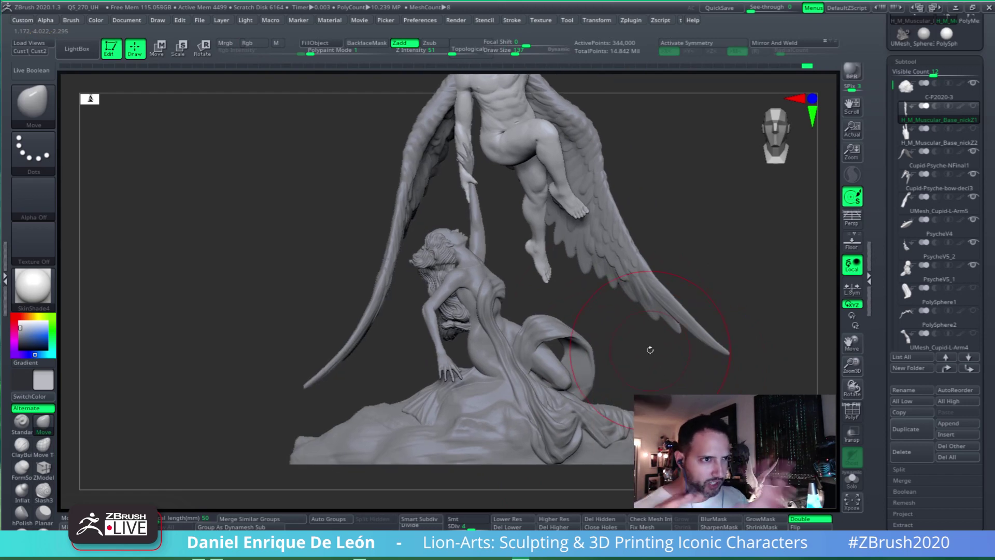
pyautogui.moveTo(645, 378)
pyautogui.mouseDown()
pyautogui.moveTo(671, 329)
pyautogui.moveTo(640, 316)
pyautogui.moveTo(658, 311)
pyautogui.moveTo(618, 301)
pyautogui.moveTo(644, 271)
pyautogui.moveTo(624, 332)
pyautogui.mouseUp()
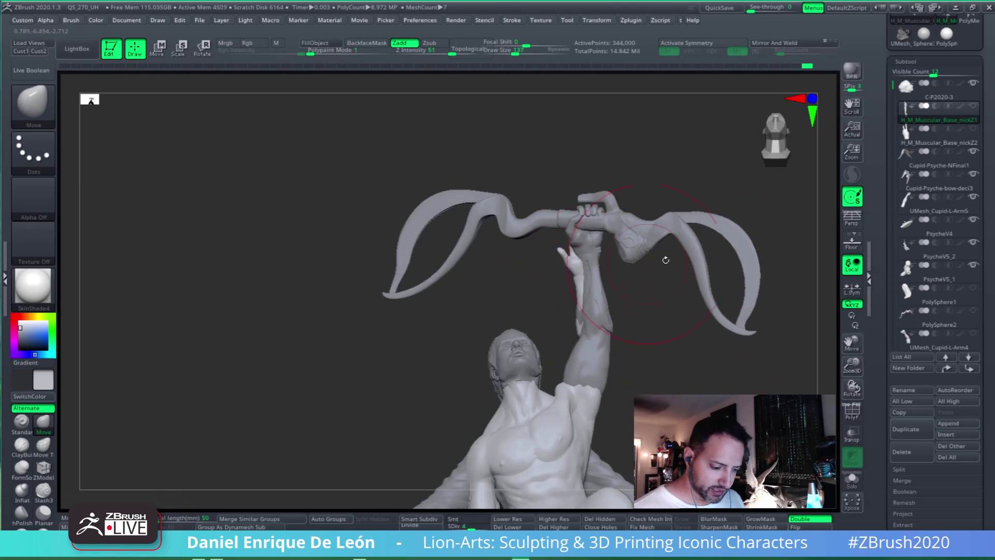
pyautogui.hotkey('shift', 'f')
pyautogui.keyDown('alt'); pyautogui.moveTo(771, 404); pyautogui.dragTo(782, 455); pyautogui.keyUp('alt')
pyautogui.moveTo(470, 527); pyautogui.dragTo(464, 526)
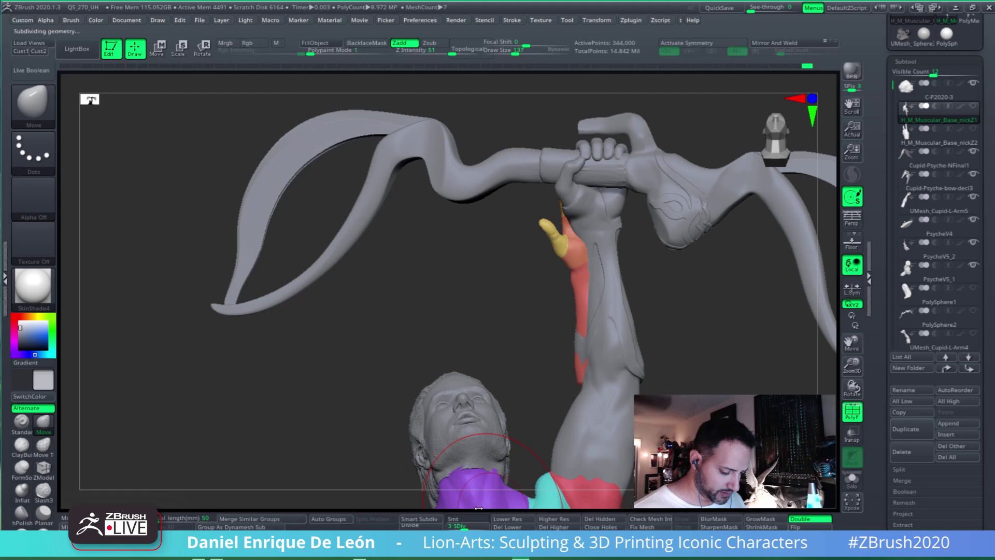
# Isolate Cupid's body subtool and lower its subdivision to level 1
pyautogui.moveTo(640, 328); pyautogui.dragTo(793, 340)
pyautogui.click(852, 479)
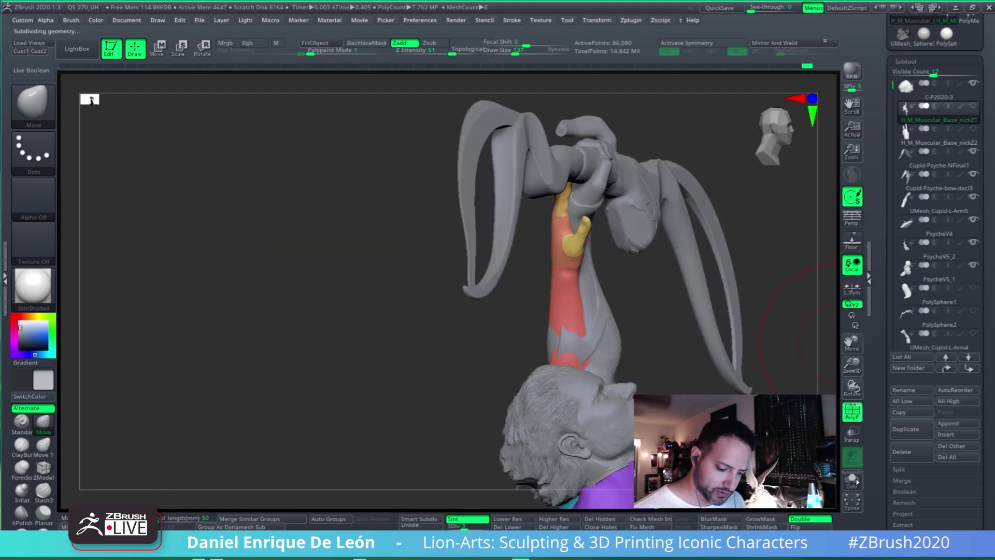
pyautogui.moveTo(725, 322); pyautogui.dragTo(758, 319)
pyautogui.moveTo(464, 526); pyautogui.dragTo(449, 526)
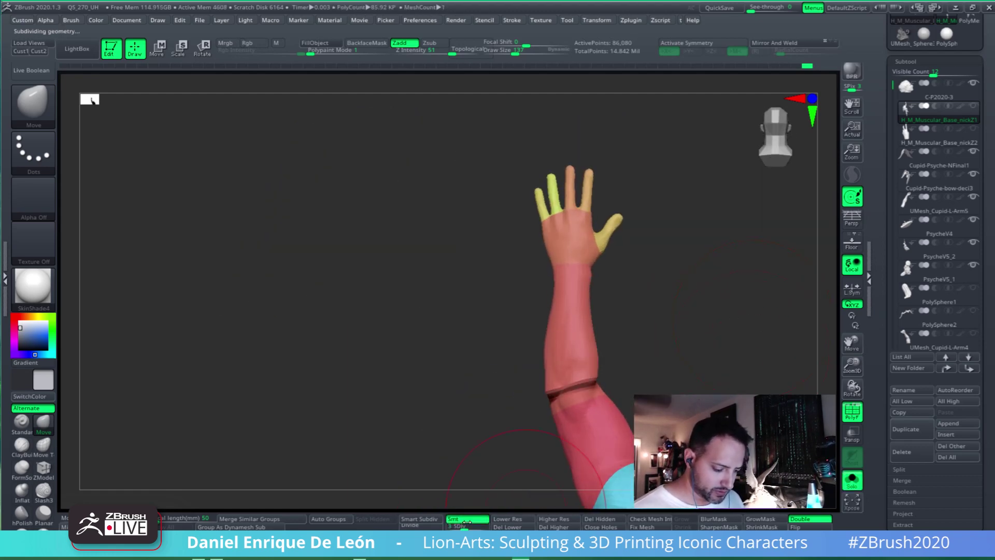
# Hide the body subtool's duplicate raised hand and forearm, including leftover polygons at the elbow, and bring the other subtools back into view
pyautogui.moveTo(668, 290); pyautogui.dragTo(660, 176)
pyautogui.moveTo(410, 128)
pyautogui.keyDown('ctrl'); pyautogui.keyDown('shift'); pyautogui.mouseDown()
pyautogui.moveTo(466, 88)
pyautogui.moveTo(709, 243)
pyautogui.moveTo(549, 363)
pyautogui.moveTo(497, 422)
pyautogui.mouseUp(); pyautogui.keyUp('shift'); pyautogui.keyUp('ctrl')
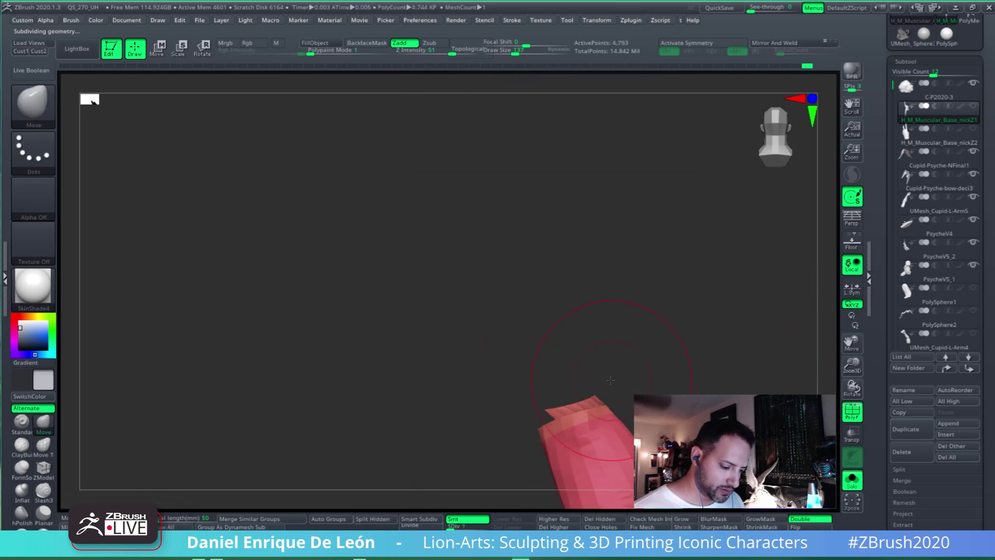
pyautogui.moveTo(539, 360)
pyautogui.keyDown('ctrl'); pyautogui.keyDown('alt'); pyautogui.keyDown('shift'); pyautogui.mouseDown()
pyautogui.moveTo(613, 388)
pyautogui.moveTo(559, 386)
pyautogui.moveTo(628, 290)
pyautogui.moveTo(653, 374)
pyautogui.moveTo(582, 327)
pyautogui.moveTo(726, 324)
pyautogui.mouseUp(); pyautogui.keyUp('shift'); pyautogui.keyUp('alt'); pyautogui.keyUp('ctrl')
pyautogui.click(851, 479)
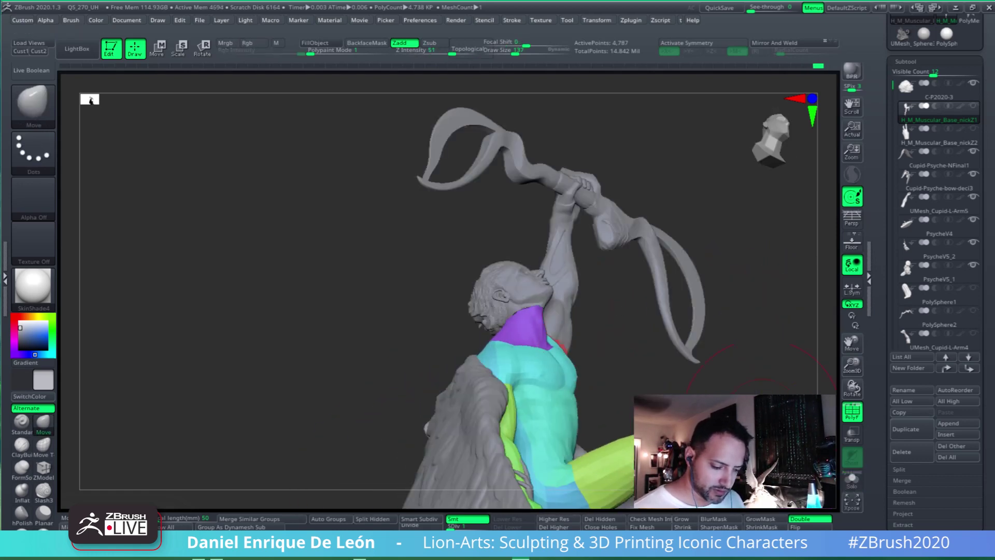
pyautogui.moveTo(725, 384)
pyautogui.mouseDown()
pyautogui.moveTo(700, 378)
pyautogui.moveTo(702, 303)
pyautogui.moveTo(689, 350)
pyautogui.moveTo(673, 322)
pyautogui.moveTo(684, 311)
pyautogui.moveTo(676, 272)
pyautogui.moveTo(777, 343)
pyautogui.mouseUp()
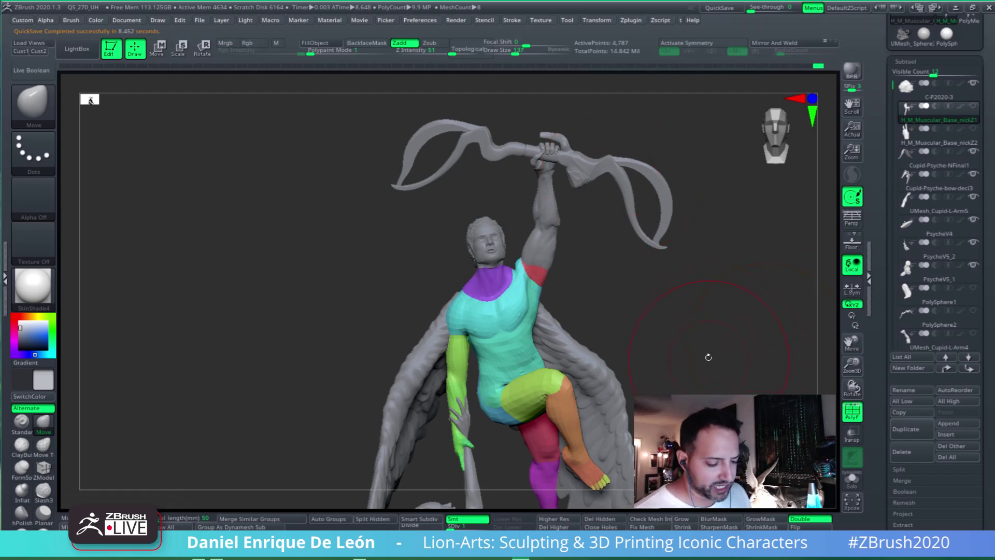
pyautogui.moveTo(706, 356)
pyautogui.mouseDown()
pyautogui.moveTo(719, 324)
pyautogui.moveTo(699, 369)
pyautogui.moveTo(735, 342)
pyautogui.mouseUp()
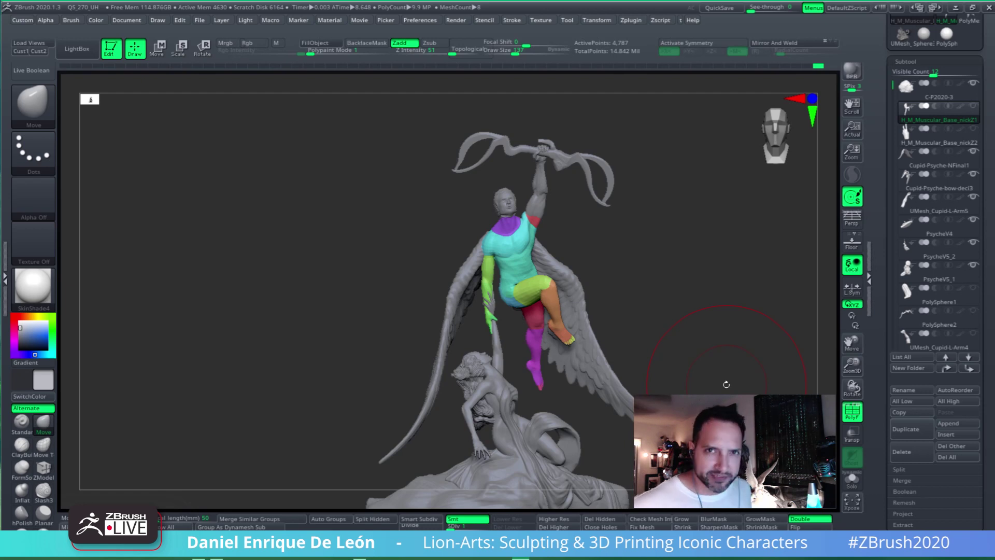
pyautogui.keyDown('alt'); pyautogui.moveTo(659, 360); pyautogui.dragTo(654, 322); pyautogui.keyUp('alt')
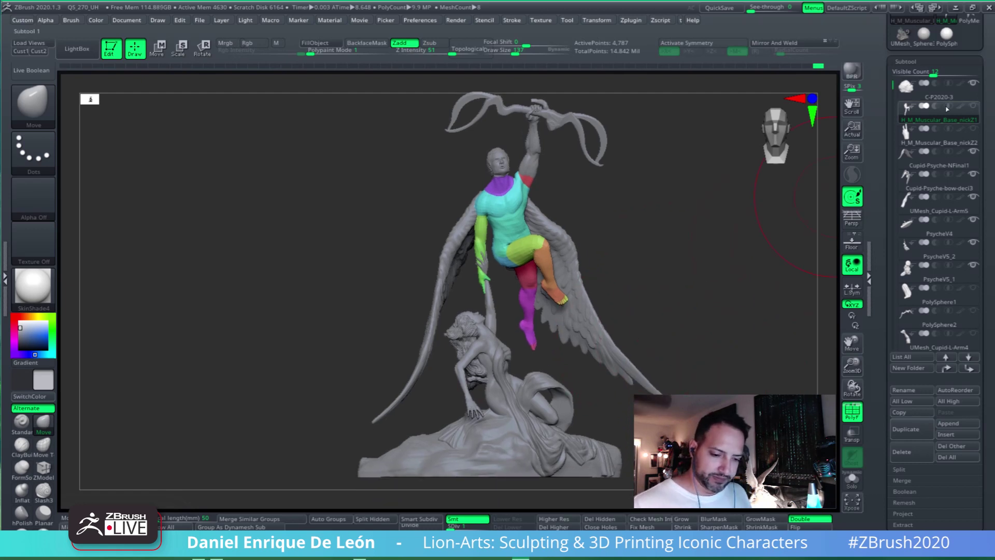
# Save the tool as C-P2020-3 in the Cupid-Psyche_2020 project folder, replacing the existing file
pyautogui.scroll(3, 990, 93)
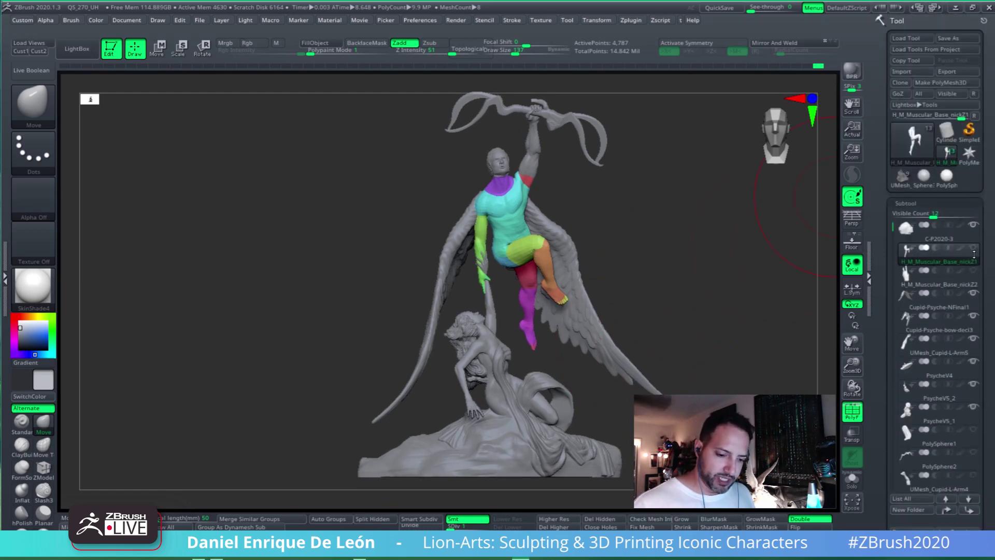
pyautogui.click(954, 40)
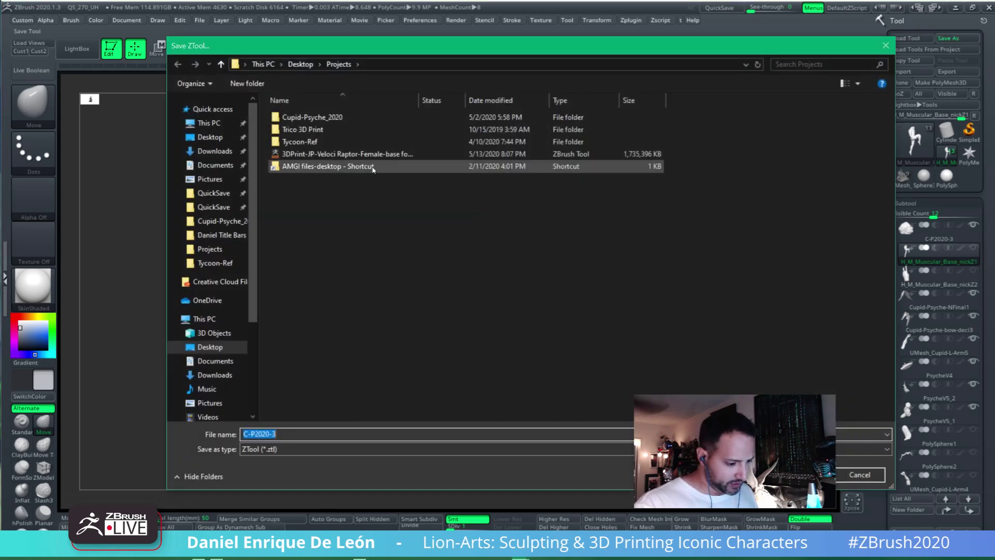
pyautogui.doubleClick(311, 118)
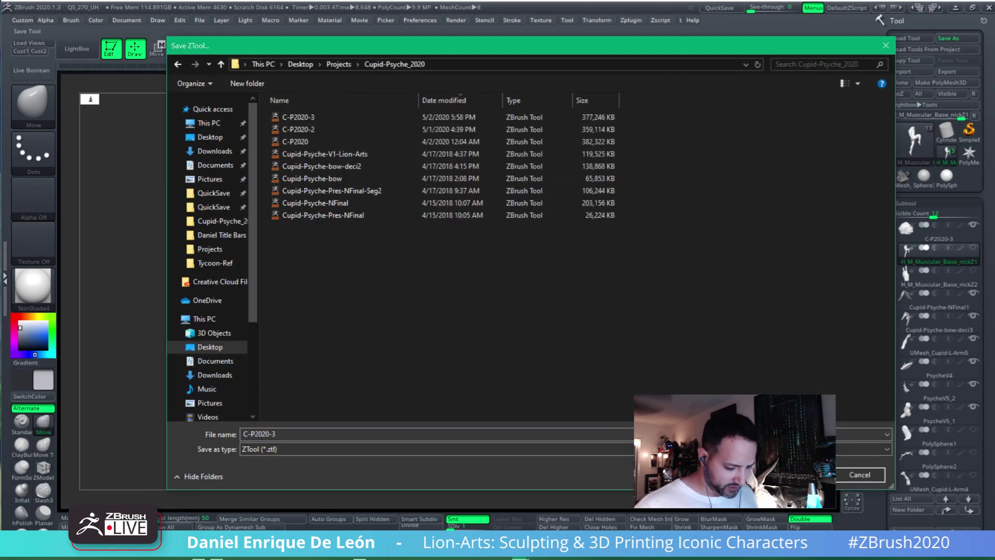
pyautogui.click(291, 435)
pyautogui.click(806, 474)
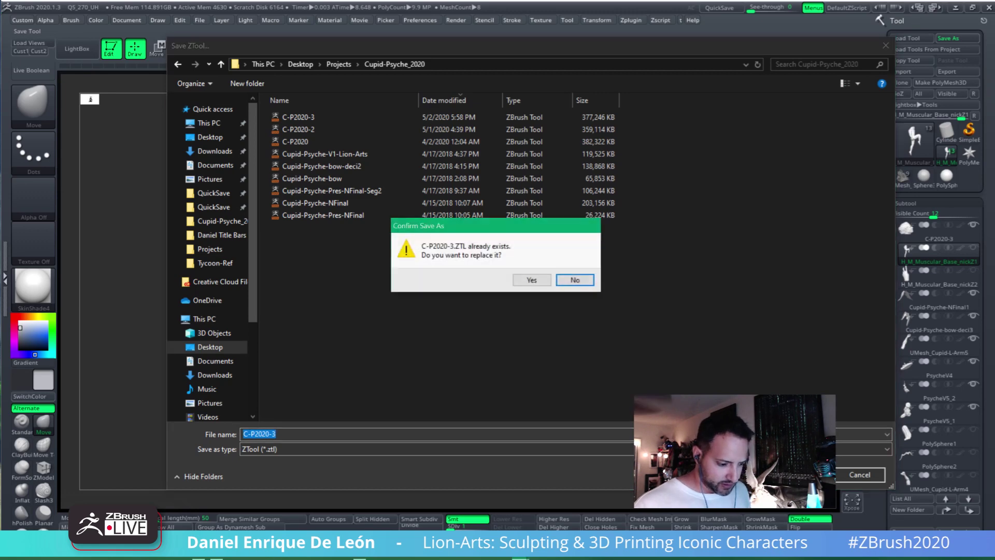
pyautogui.click(534, 281)
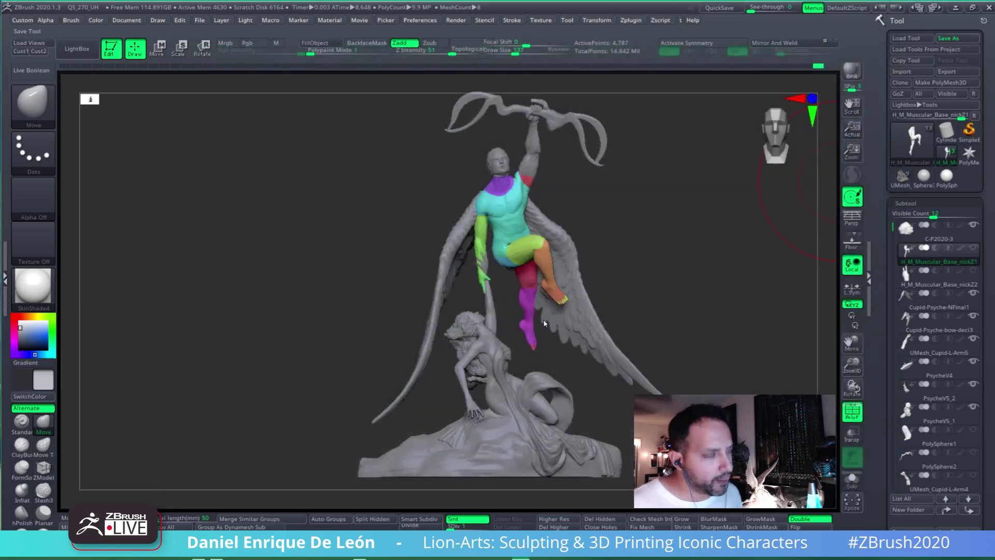